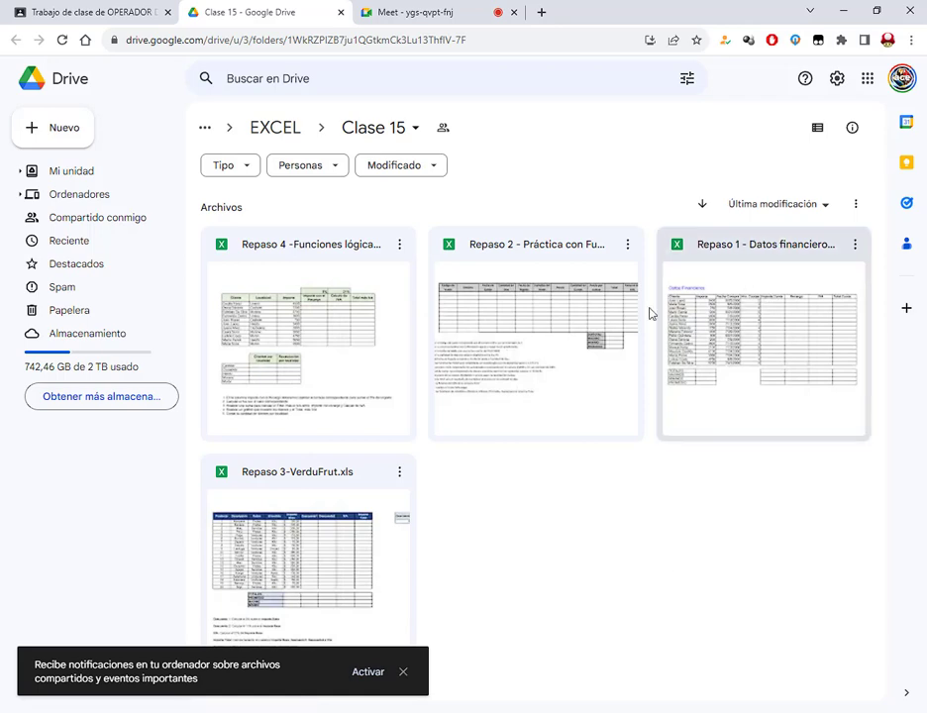
Step: Look over the Repaso workbooks in the Clase 15 folder and dismiss the notification offer
left_click(732, 324)
left_click(375, 517)
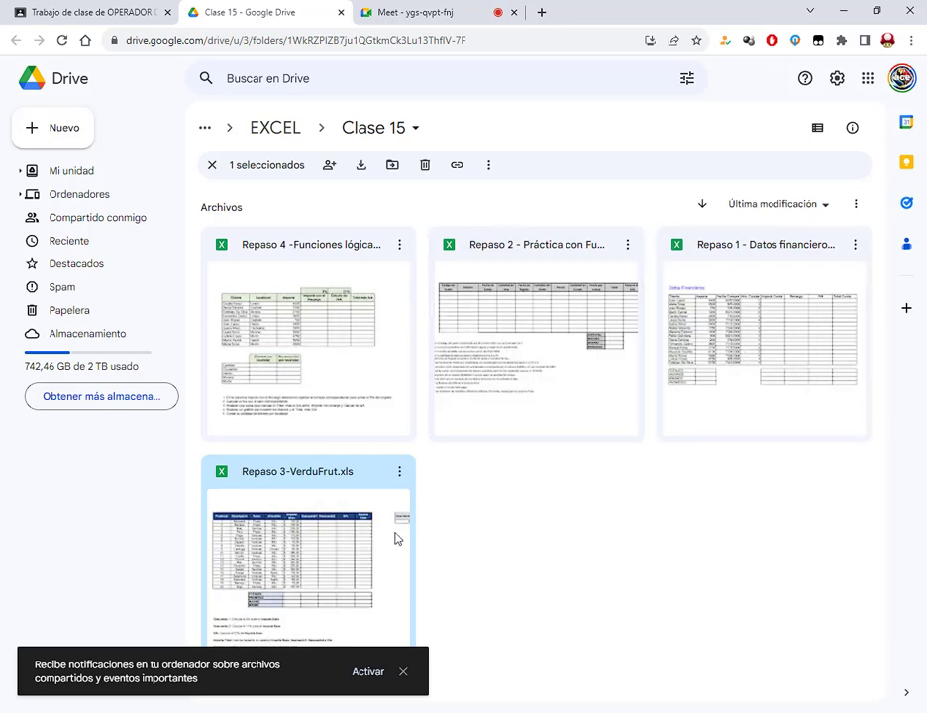
left_click(337, 319)
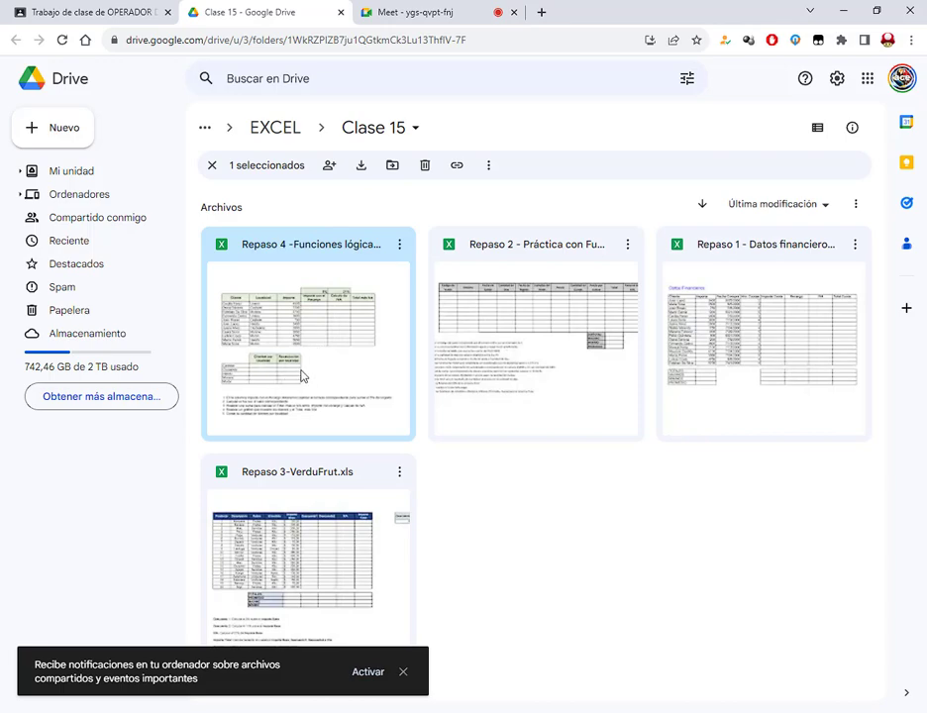
left_click(382, 10)
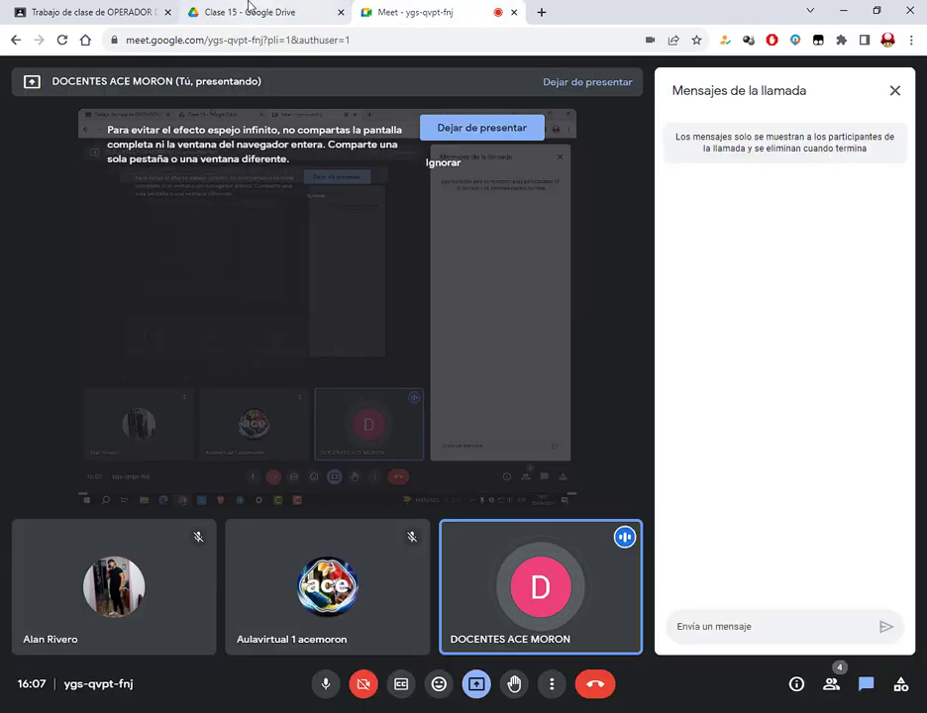
left_click(250, 10)
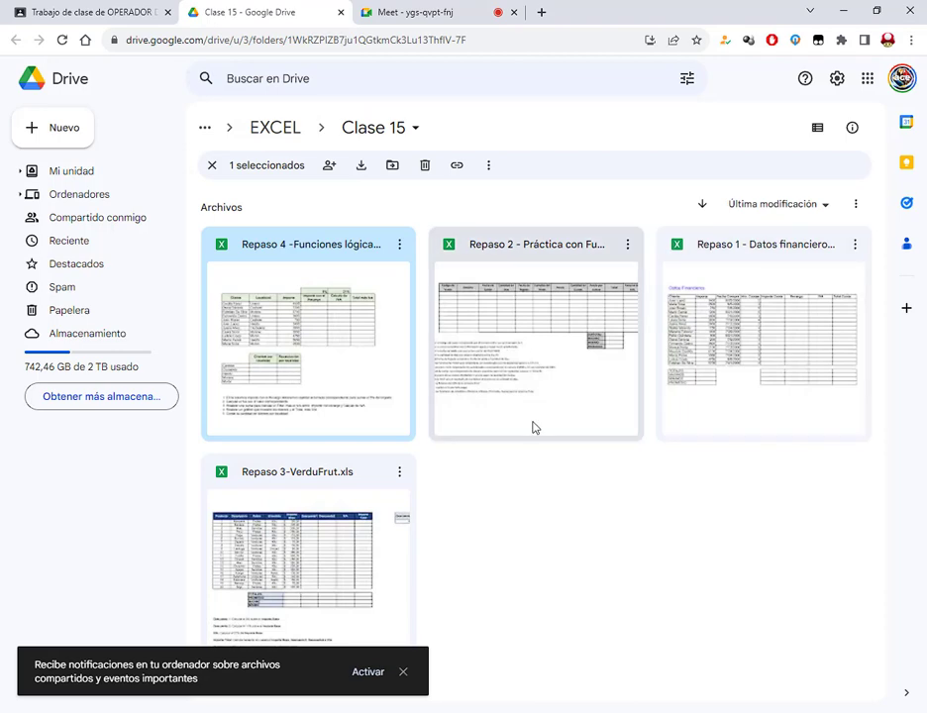
left_click(589, 486)
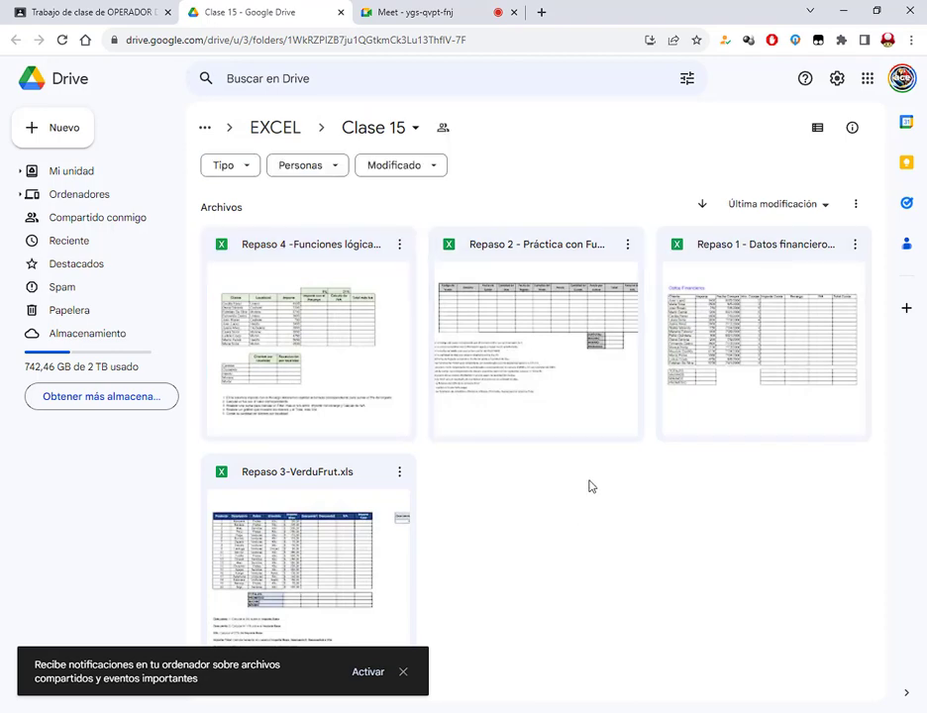
left_click(404, 674)
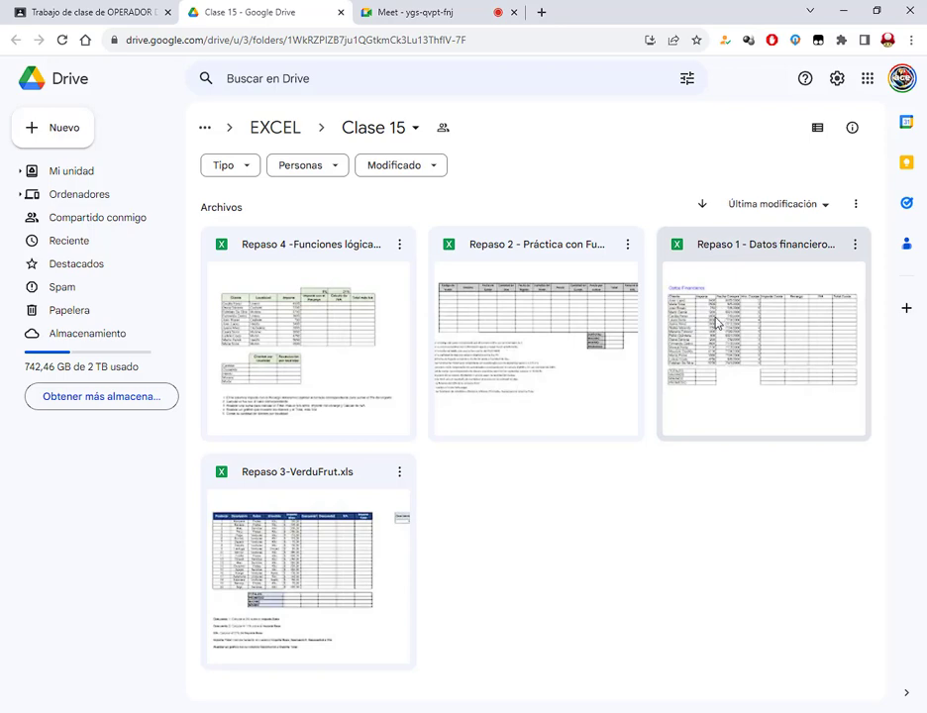
right_click(766, 375)
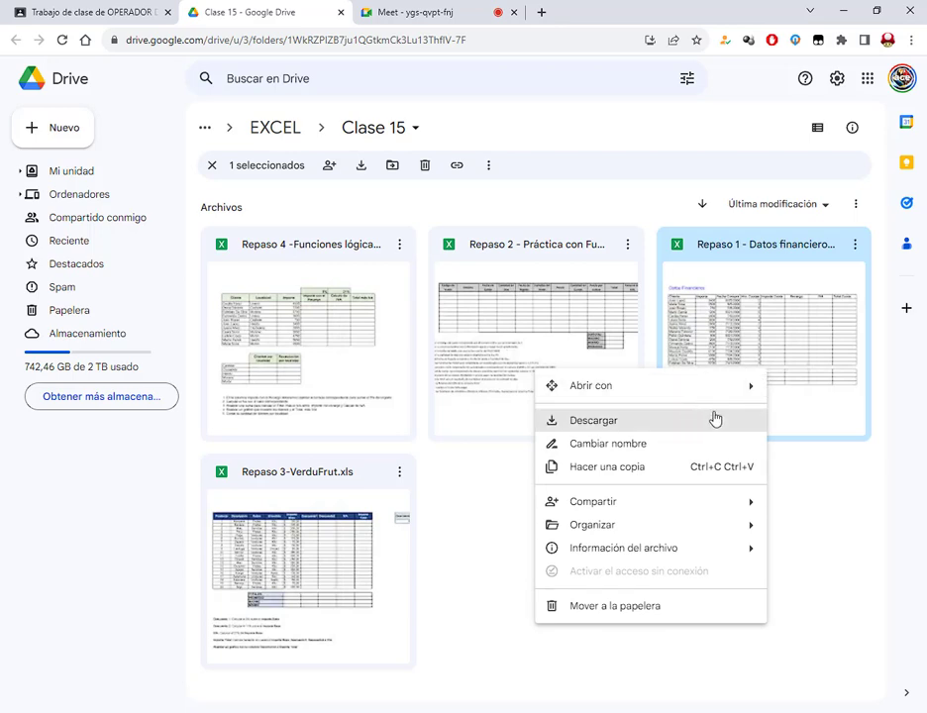
left_click(584, 306)
right_click(769, 342)
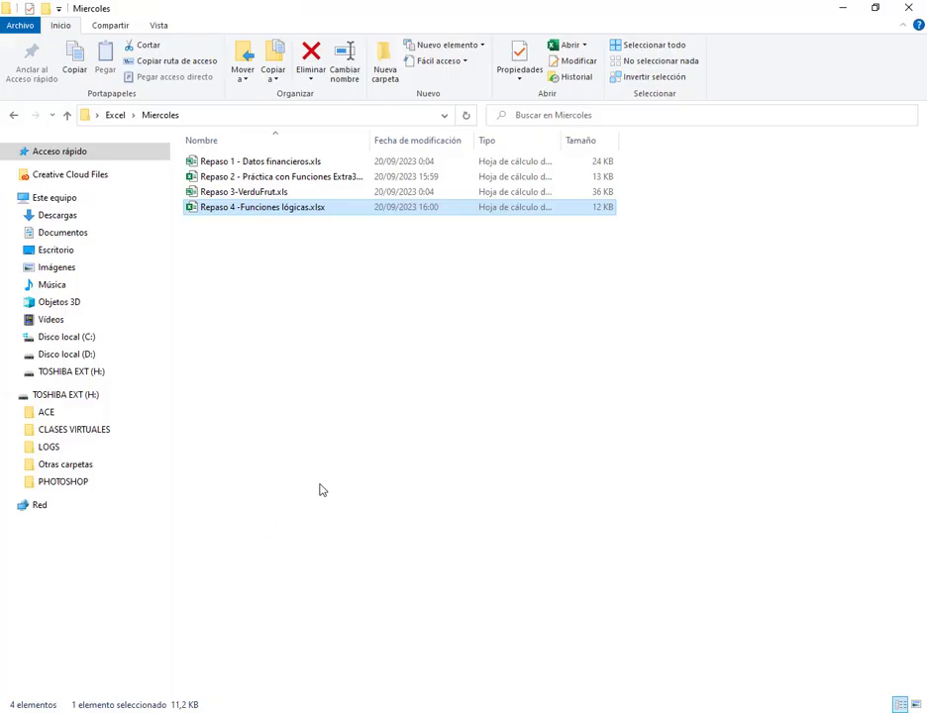
Step: Switch to the local Miercoles folder and open Repaso 1 - Datos financieros.xls in Excel
left_click(291, 163)
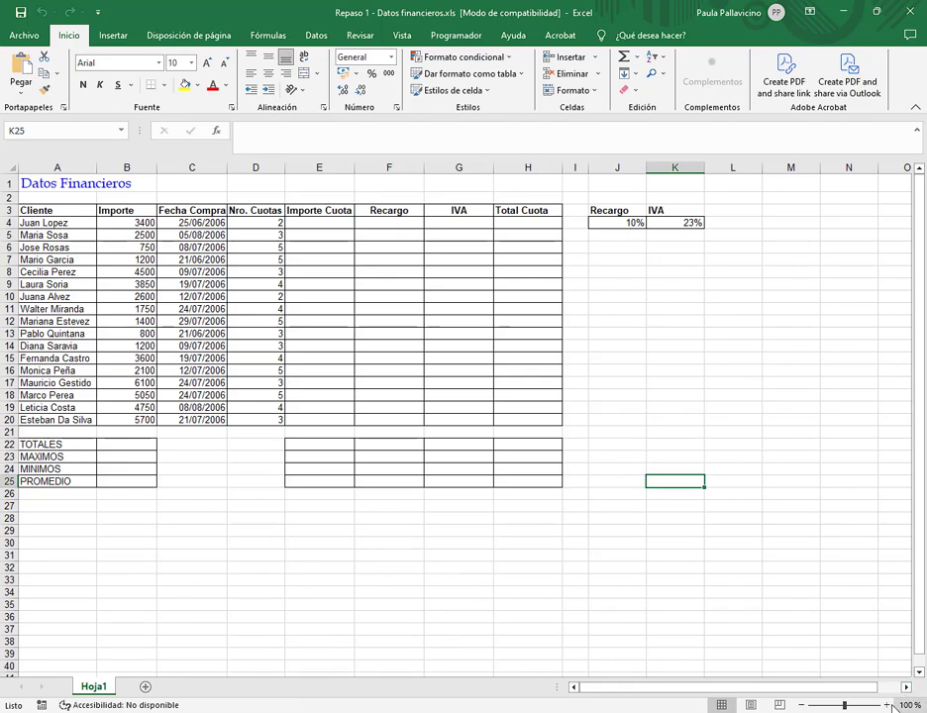
left_click(888, 706)
left_click(888, 706)
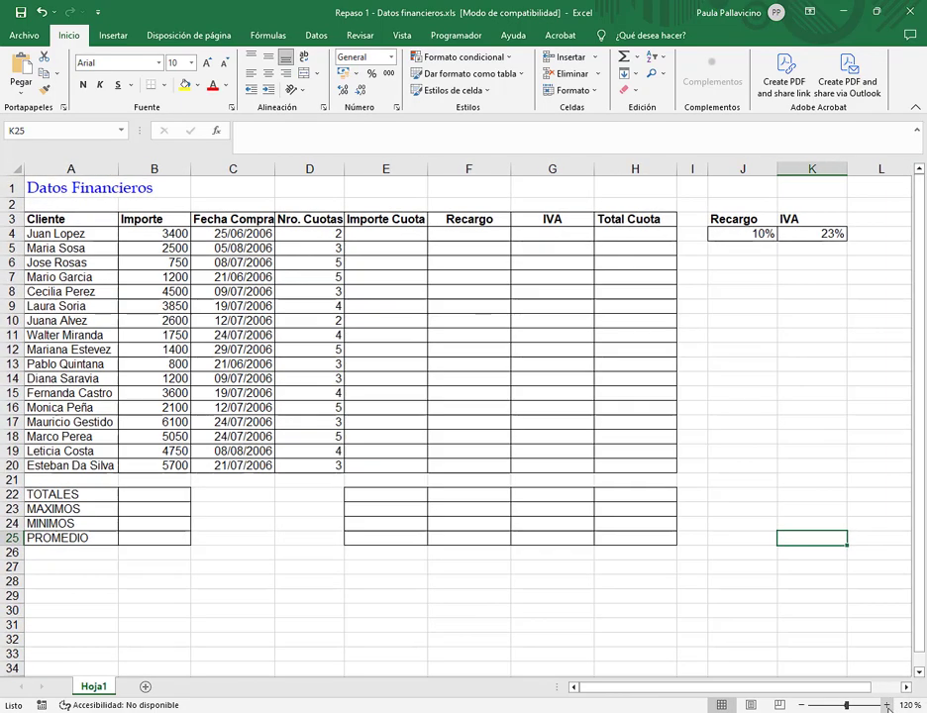
Step: Reduce the workbook to a smaller floating window and place it over the Meet call
left_click(876, 20)
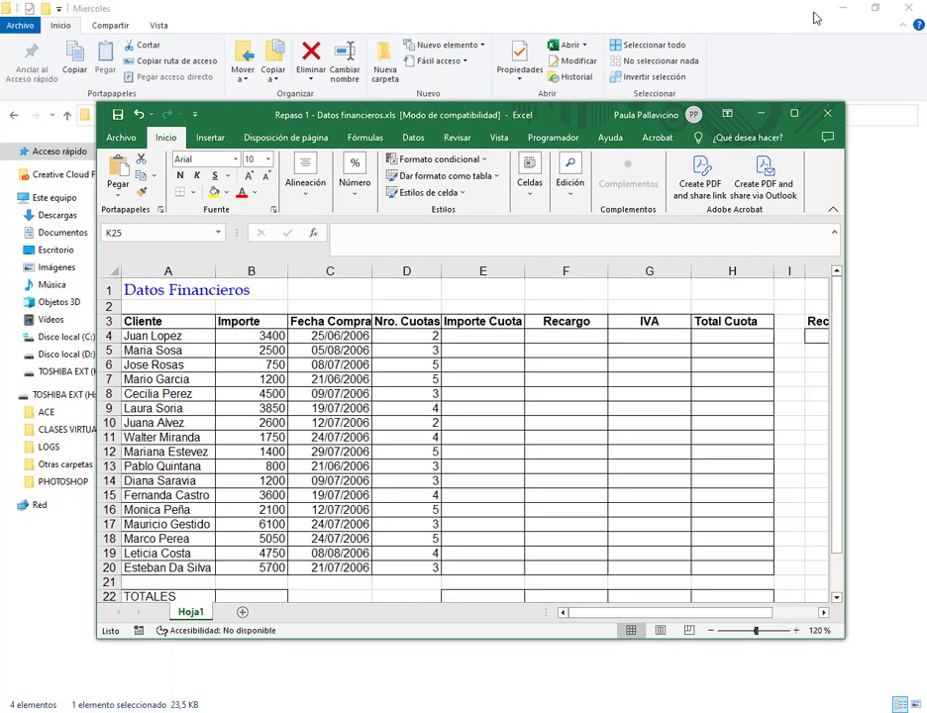
left_click(618, 6)
left_click(842, 8)
left_click(414, 10)
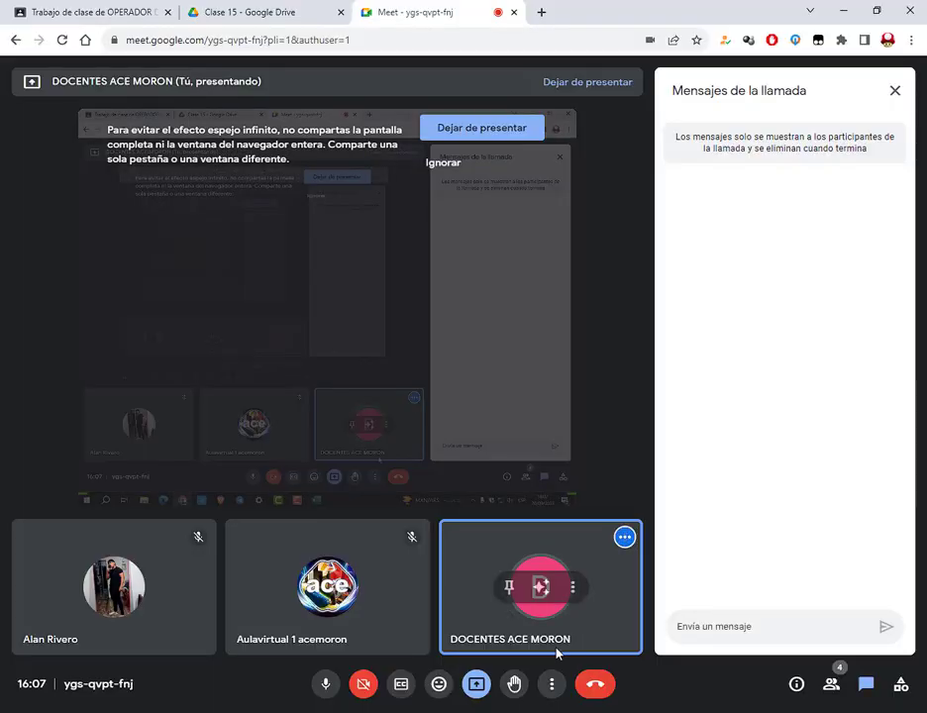
key("alt+Tab")
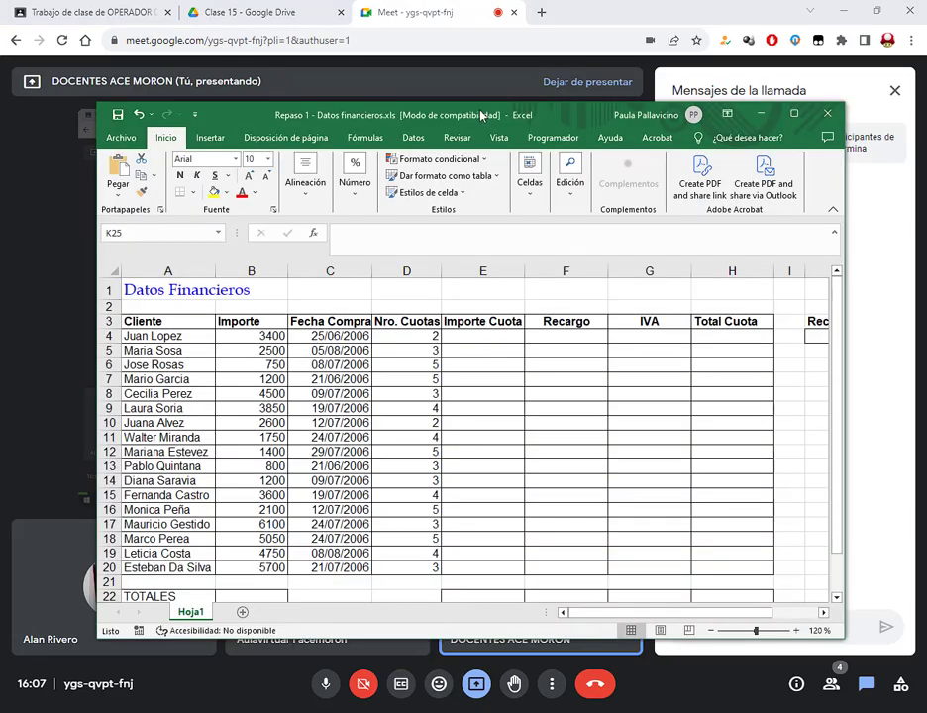
left_click_drag(480, 116, 410, 69)
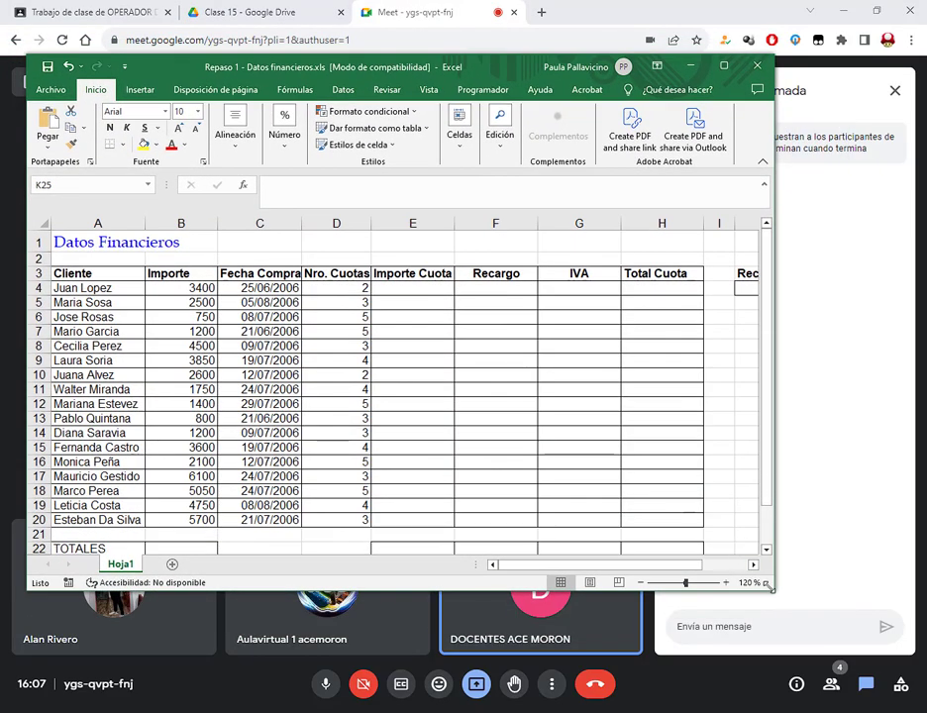
left_click_drag(771, 588, 719, 616)
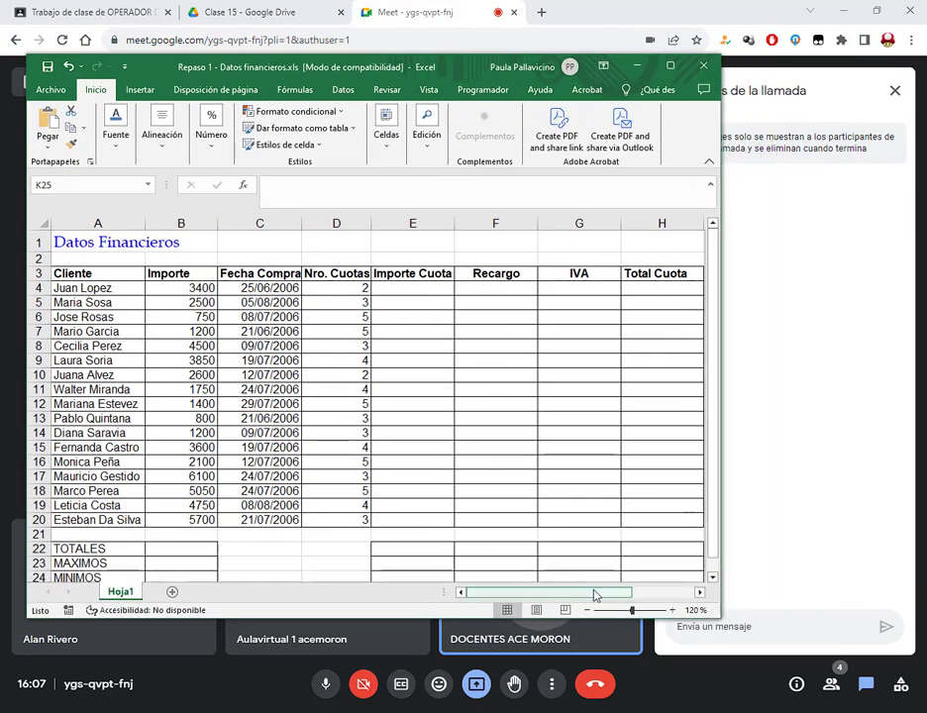
mouse_move(595, 595)
left_mouse_down()
mouse_move(640, 596)
mouse_move(594, 595)
left_mouse_up()
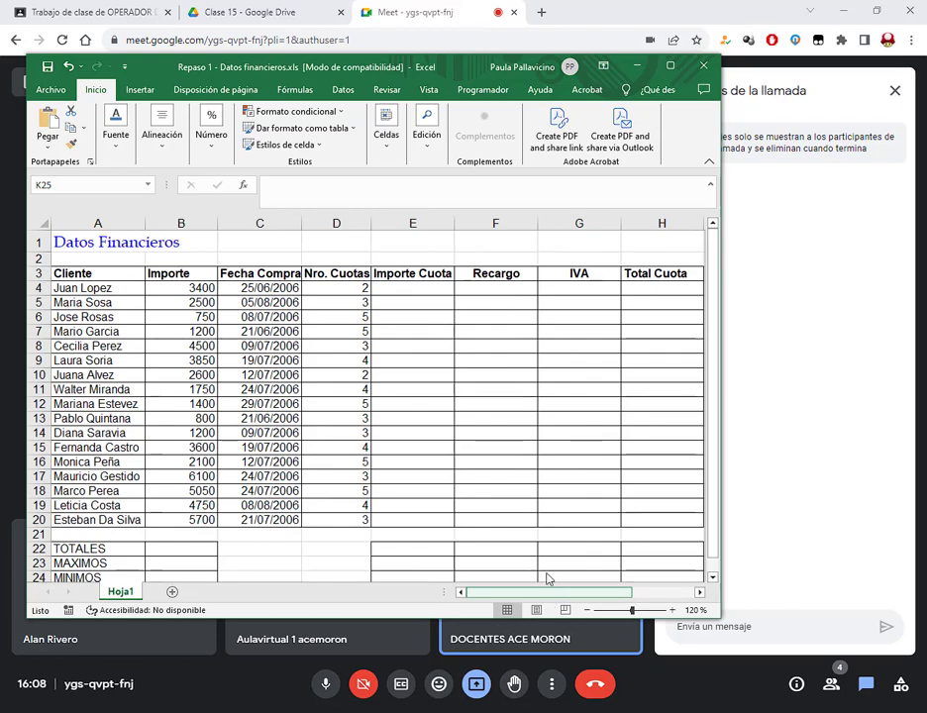
scroll(458, 328, "down", 2)
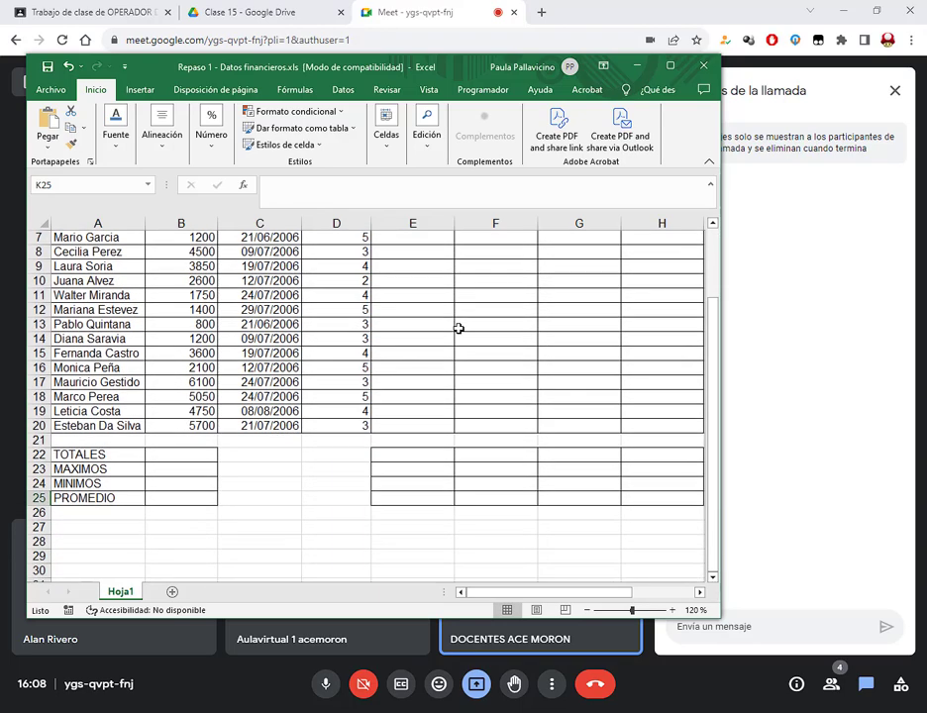
scroll(458, 328, "up", 2)
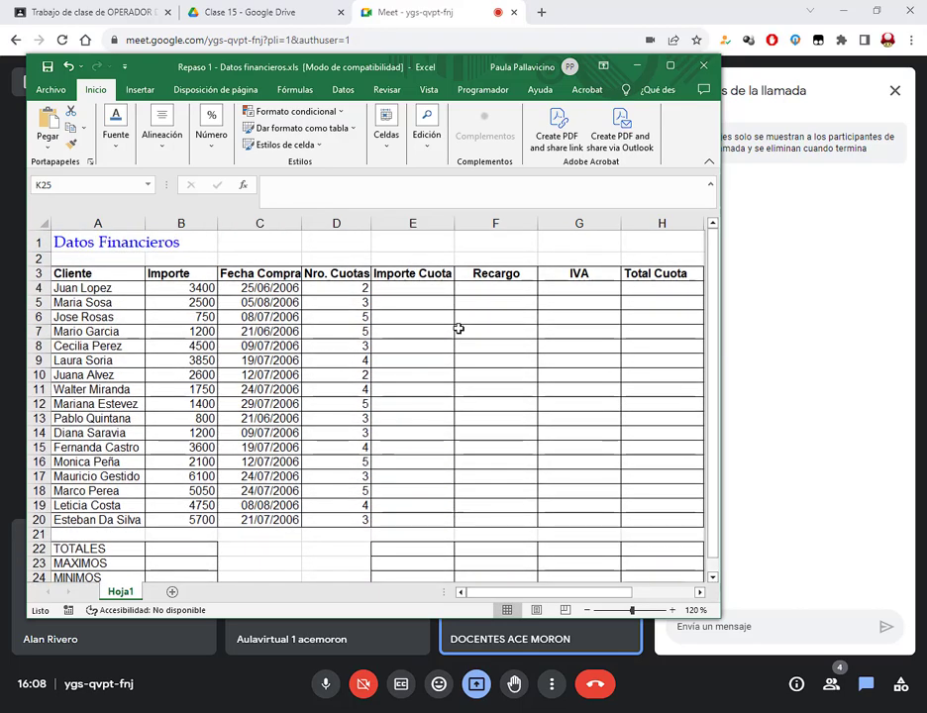
scroll(458, 328, "down", 1)
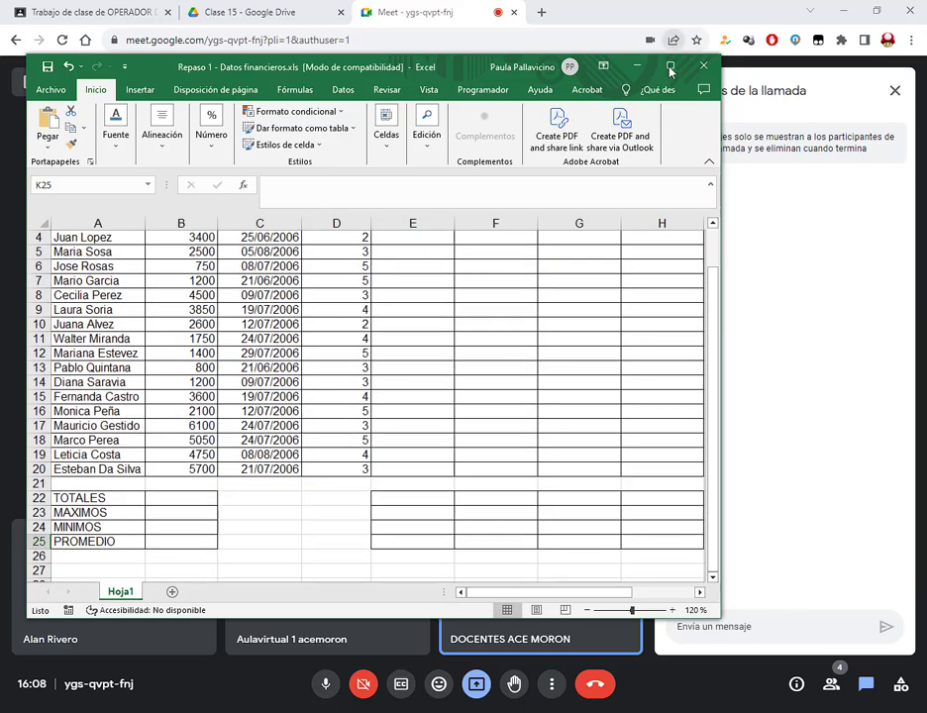
scroll(601, 489, "up", 1)
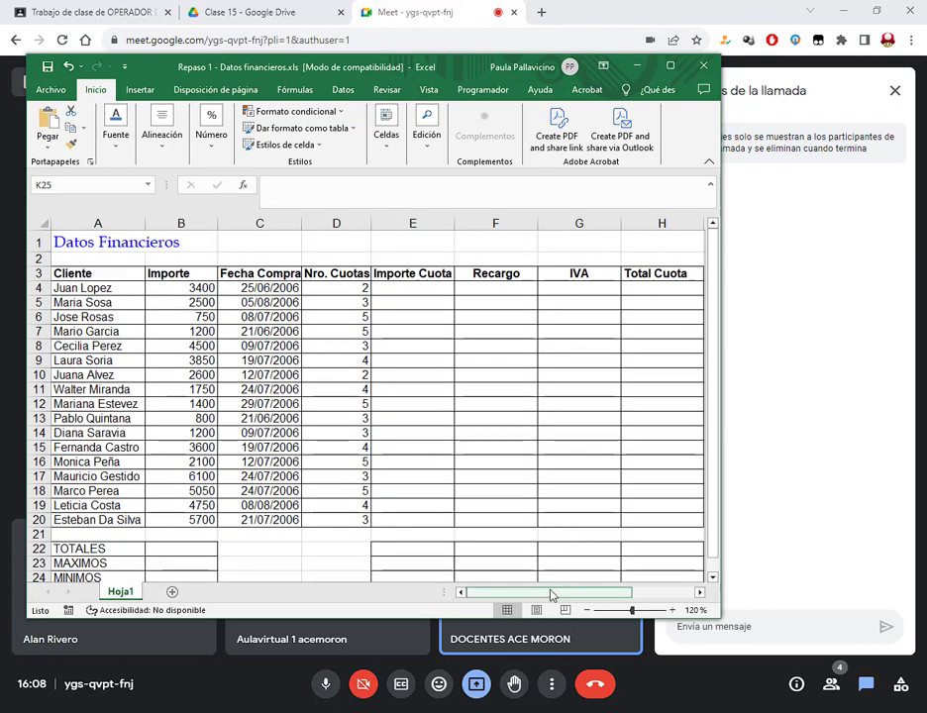
left_click_drag(552, 595, 525, 597)
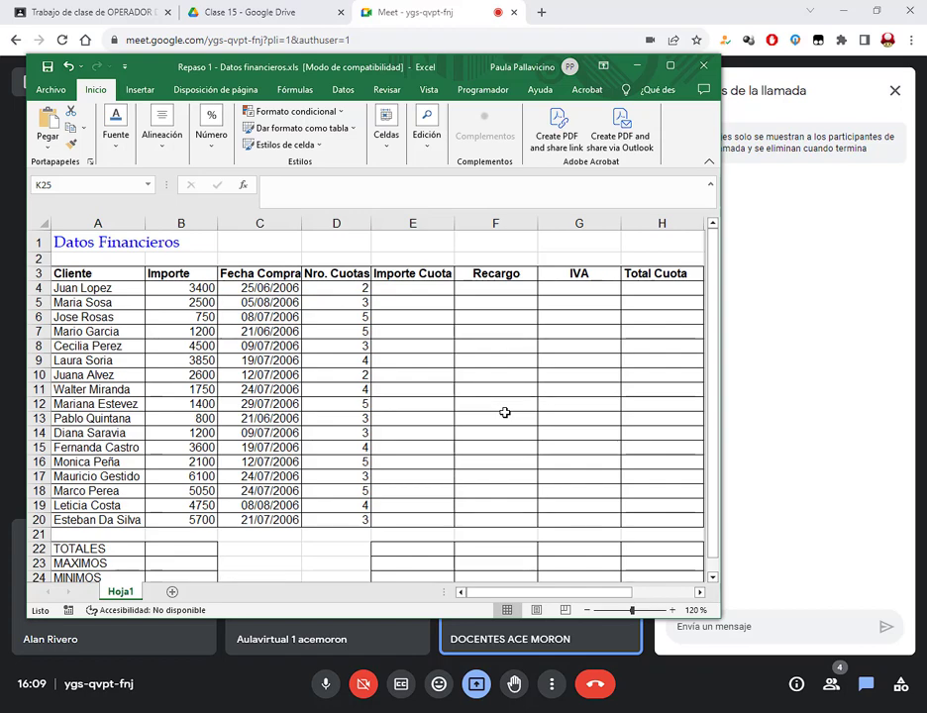
Step: Maximize the workbook window and set the sheet zoom to 140%
left_click_drag(720, 454, 666, 454)
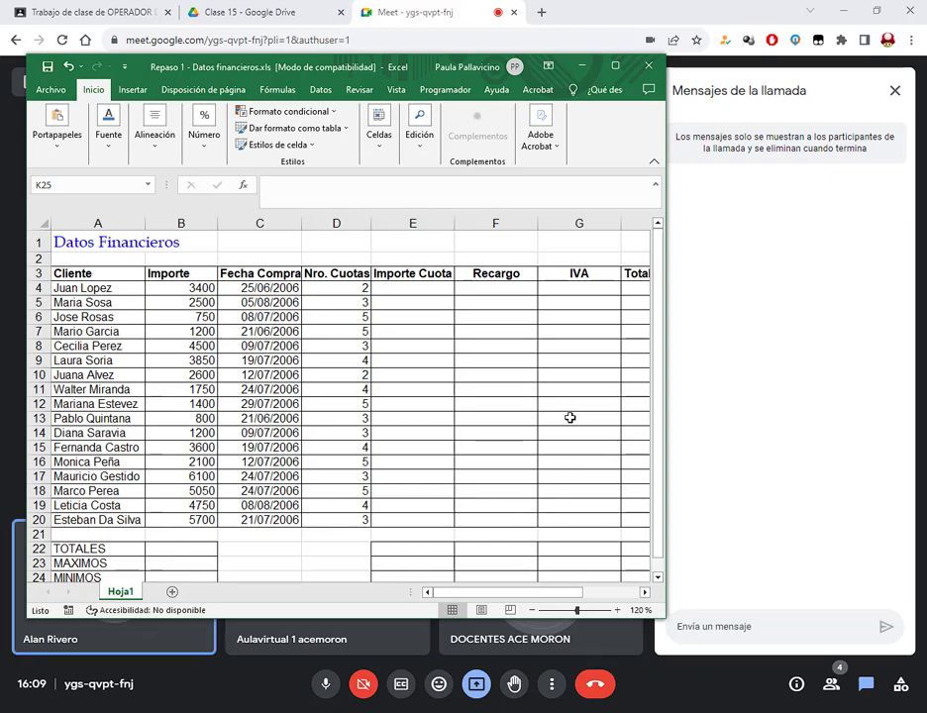
left_click(615, 66)
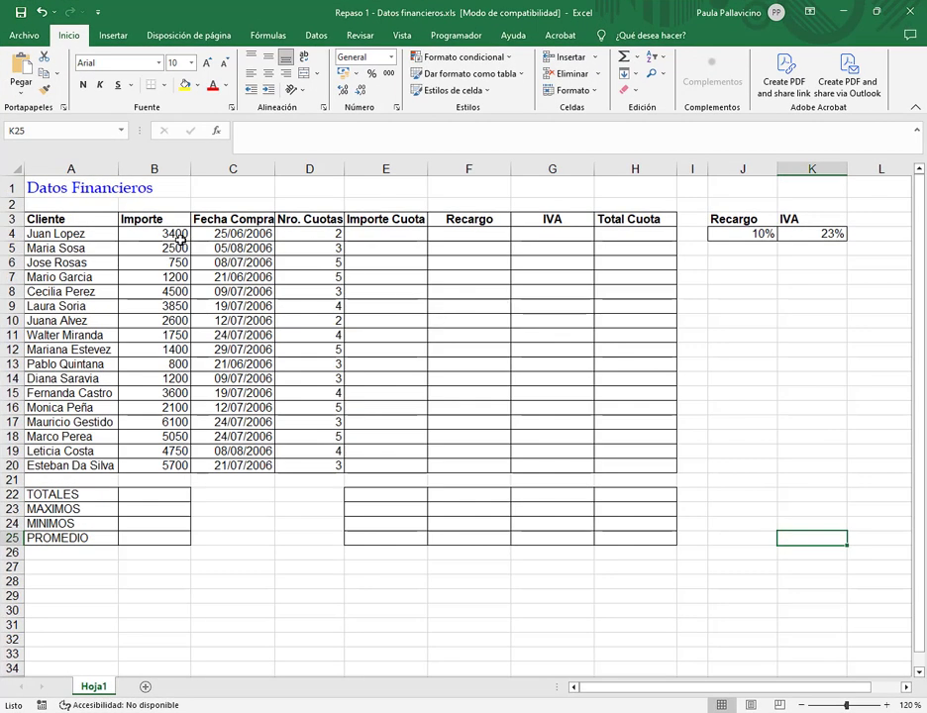
left_click_drag(180, 238, 180, 248)
left_click(236, 237)
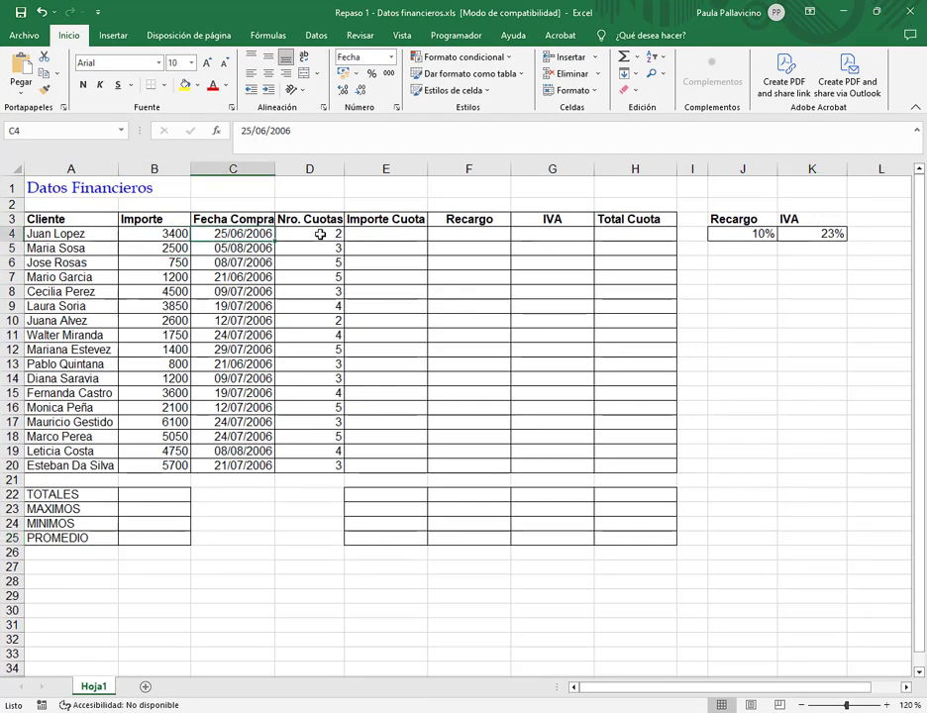
left_click(321, 234)
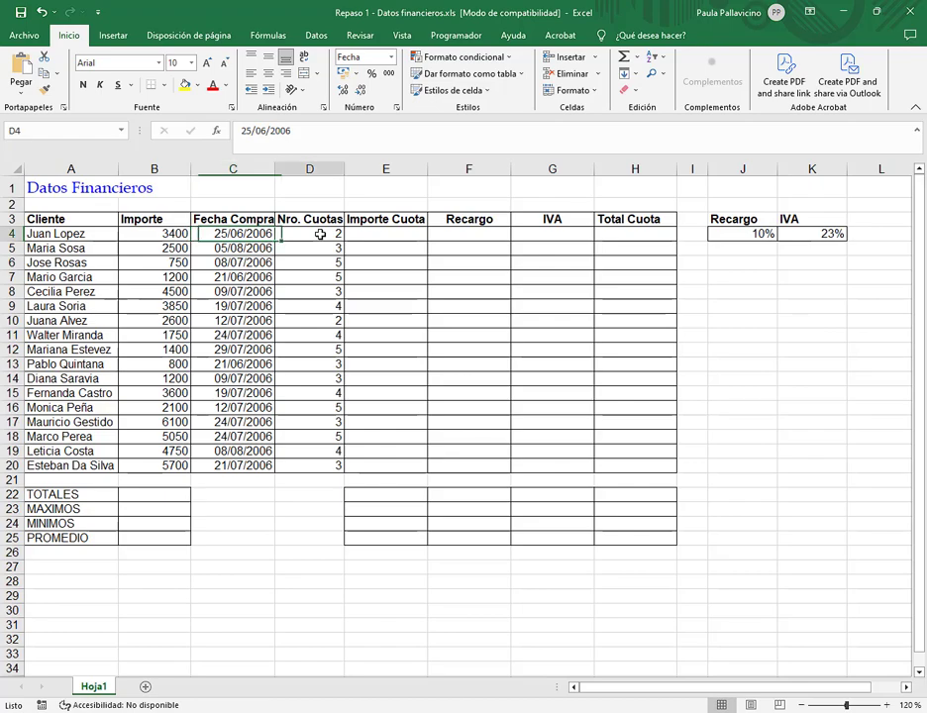
left_click(889, 705)
left_click(890, 704)
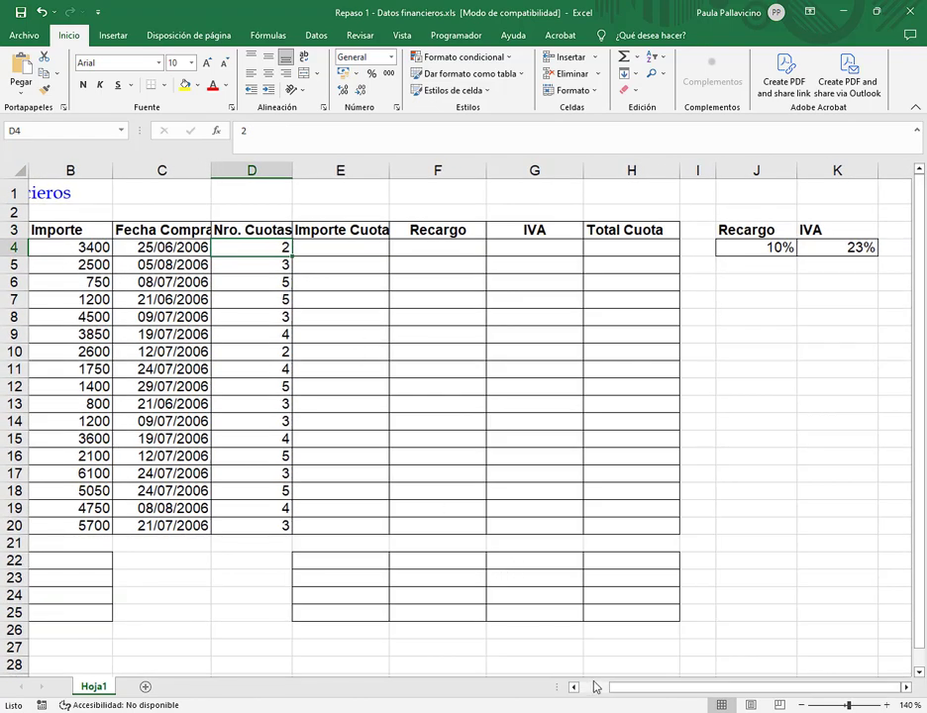
left_click_drag(608, 687, 595, 688)
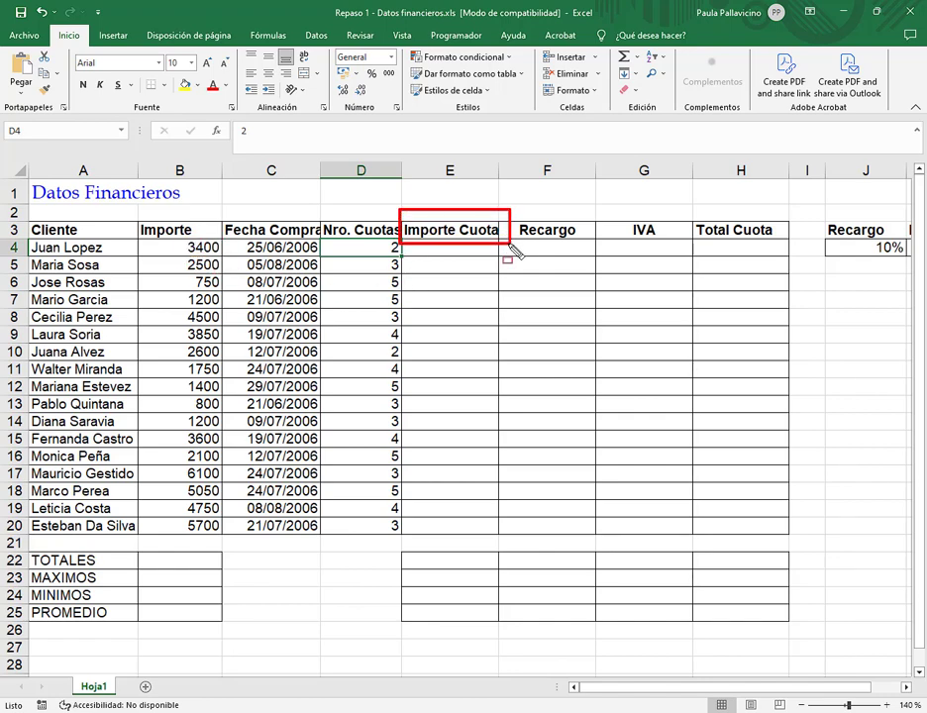
Step: Narrow the Importe Cuota column slightly and select its header cell E3
left_click_drag(498, 175, 490, 175)
key("Up")
key("Right")
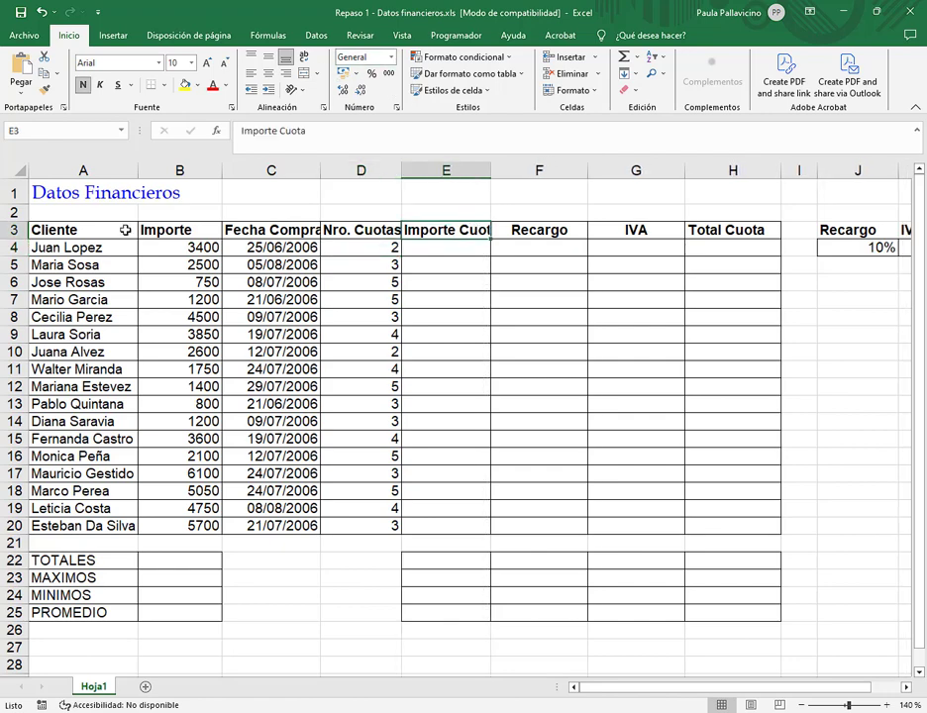
Step: Wrap the text of the table headers in A3:H3 and centre them horizontally and vertically
left_click_drag(126, 229, 762, 229)
left_click(303, 57)
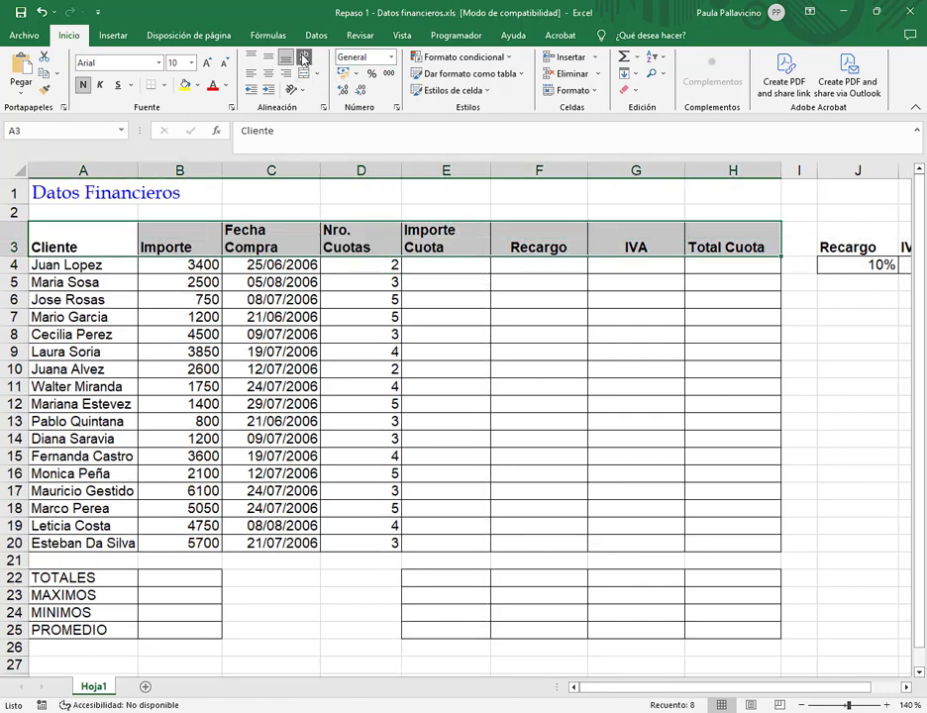
left_click(269, 73)
left_click(268, 56)
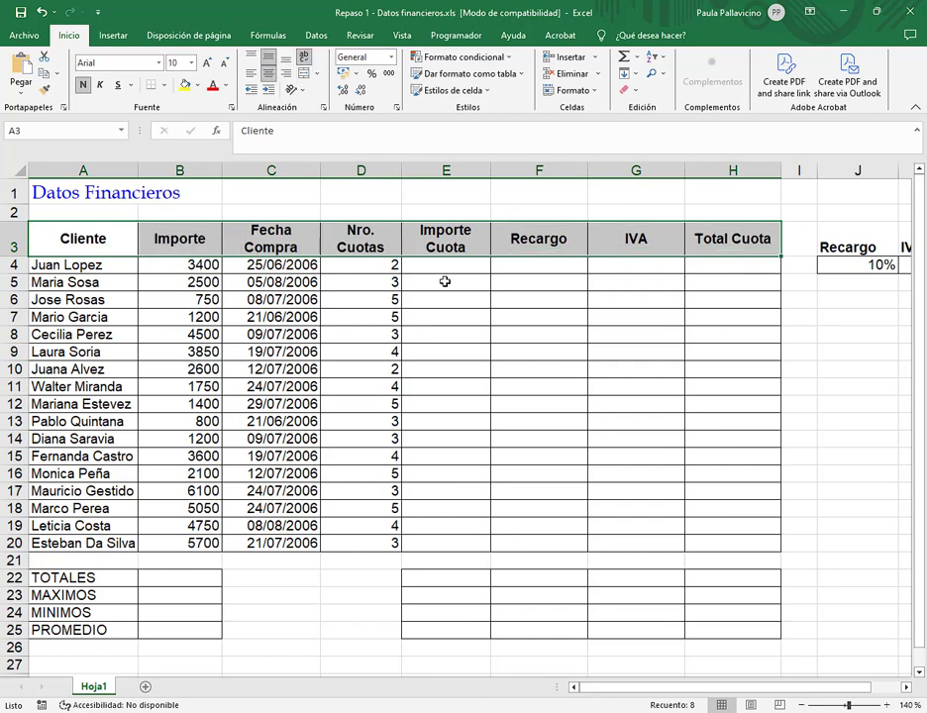
Step: Narrow the Nro. Cuotas column slightly
left_click(468, 234)
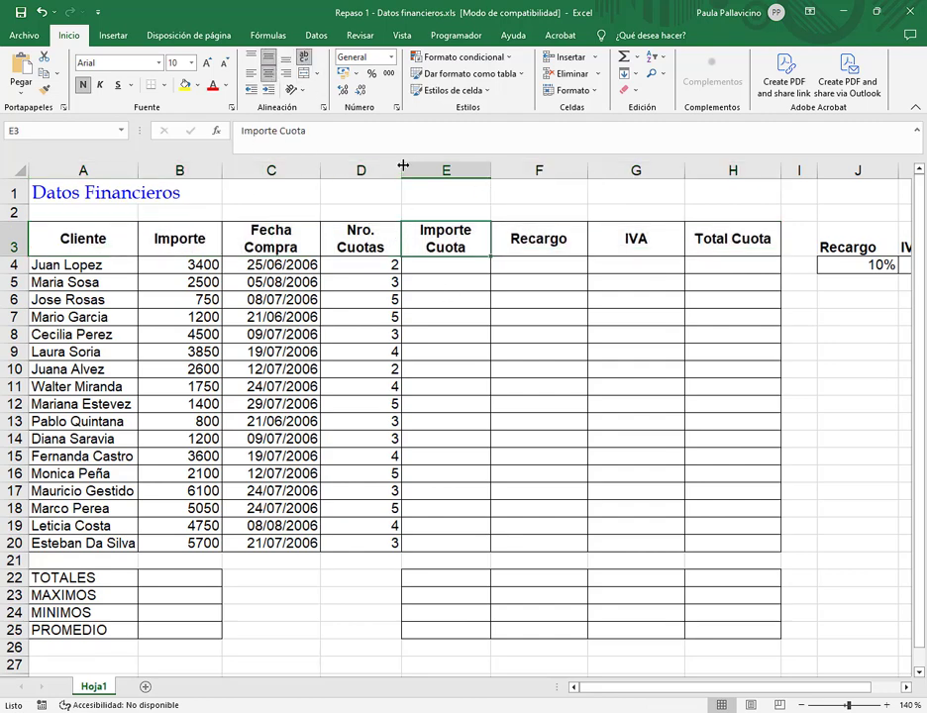
left_click_drag(401, 168, 399, 170)
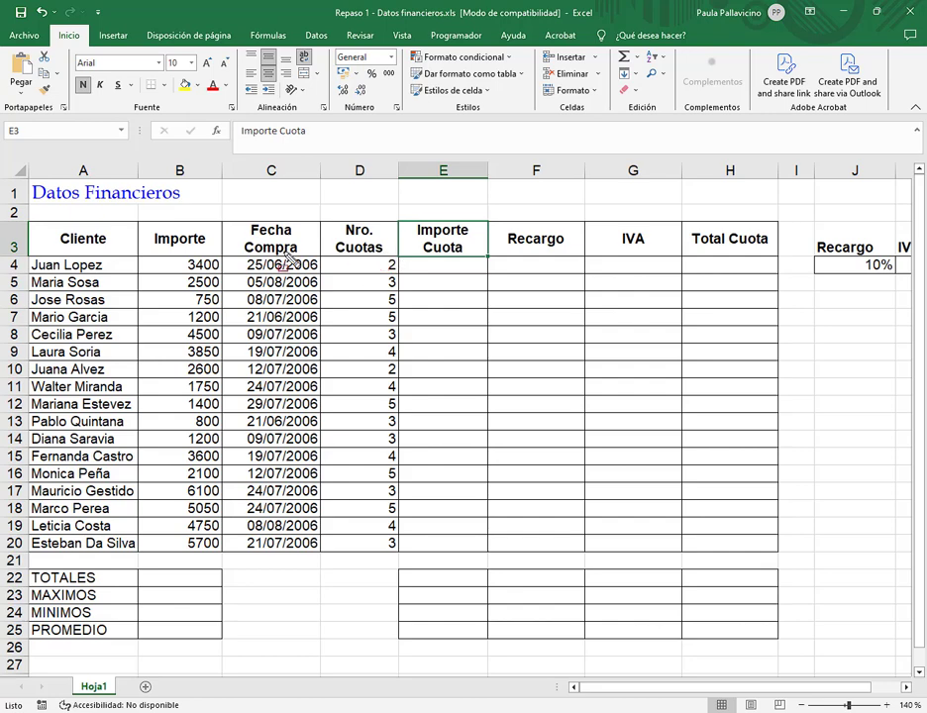
left_click_drag(178, 252, 229, 267)
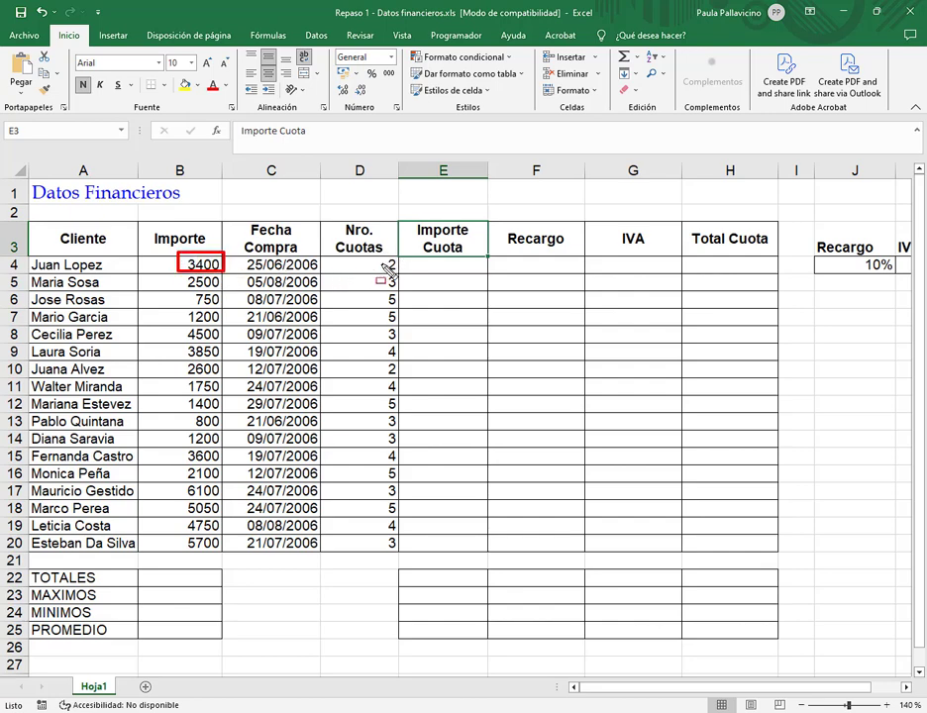
left_click_drag(379, 256, 398, 272)
key("e")
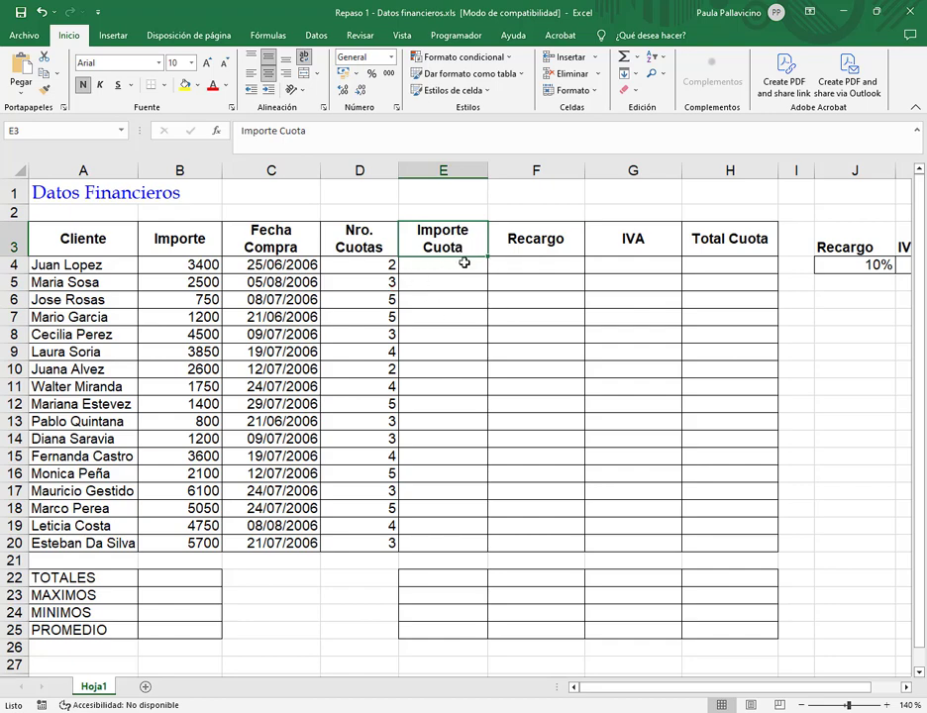
Step: Enter the formula =B4/D4 in the first Importe Cuota cell, E4
left_click(467, 263)
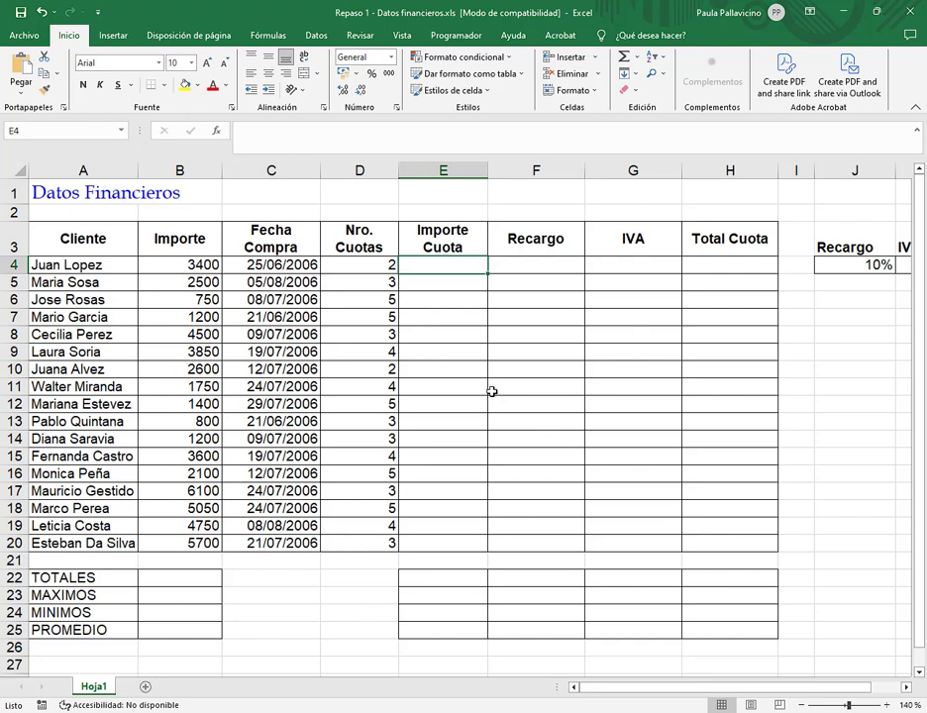
type("=")
left_click(208, 266)
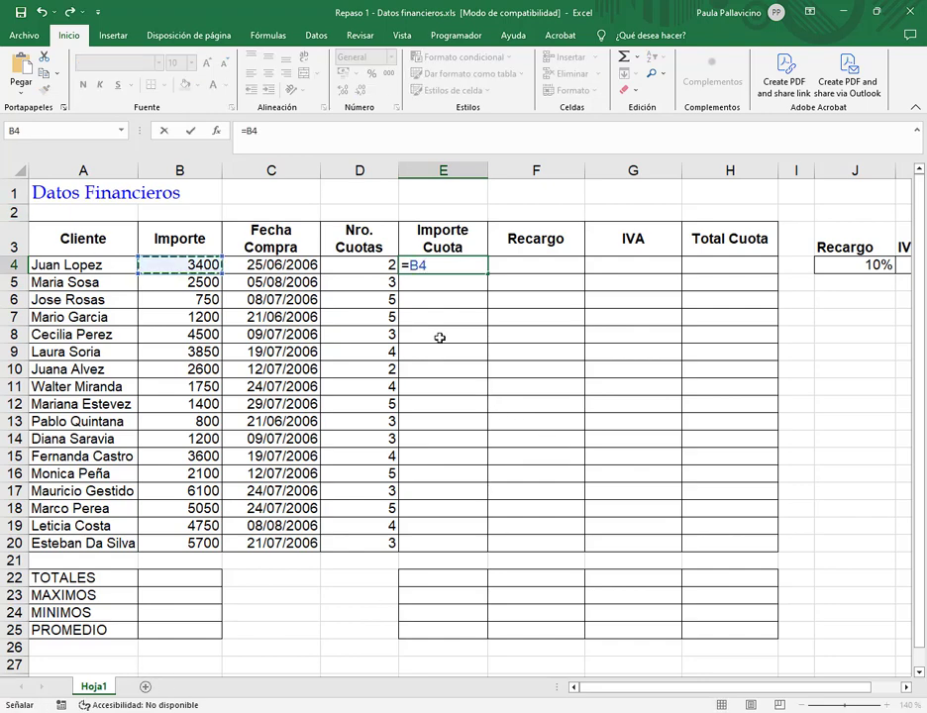
type("/")
left_click(365, 264)
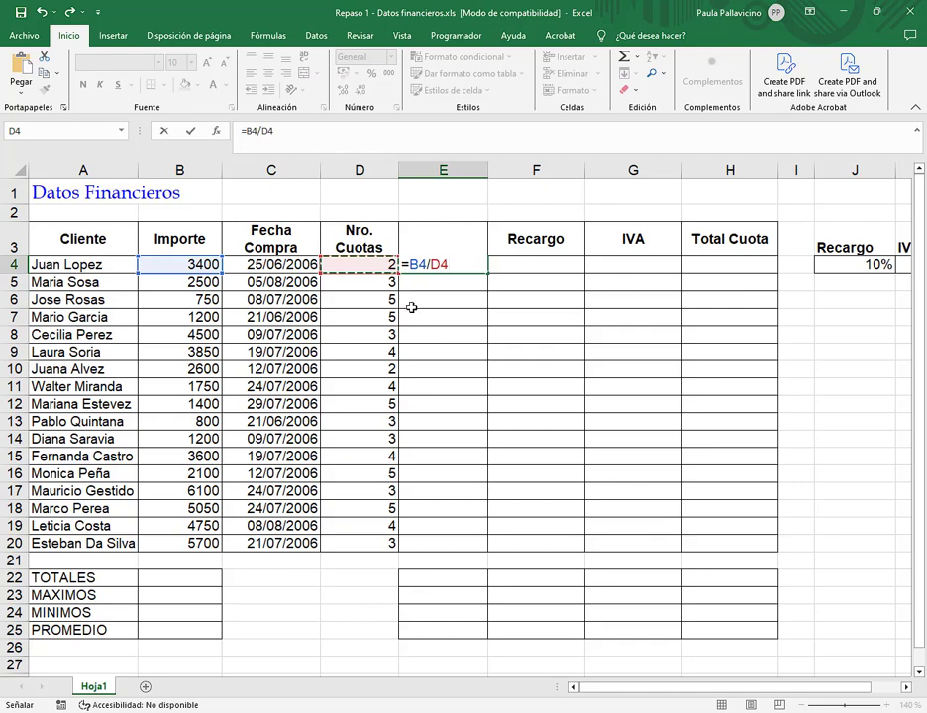
key("Return")
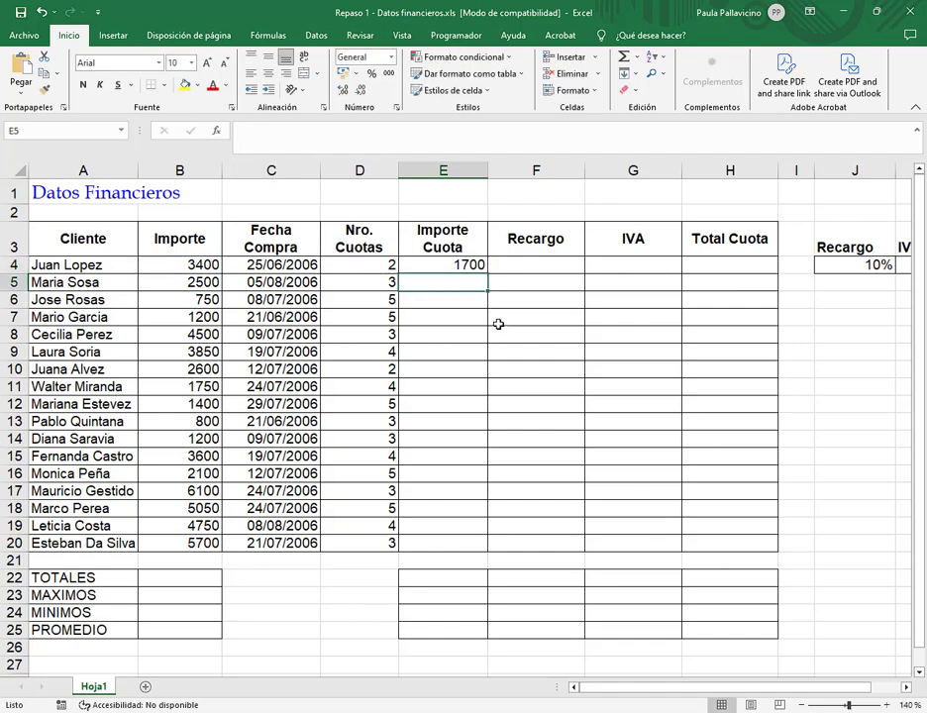
Step: Fill the Importe Cuota formula from E4 down to E20
left_click(471, 265)
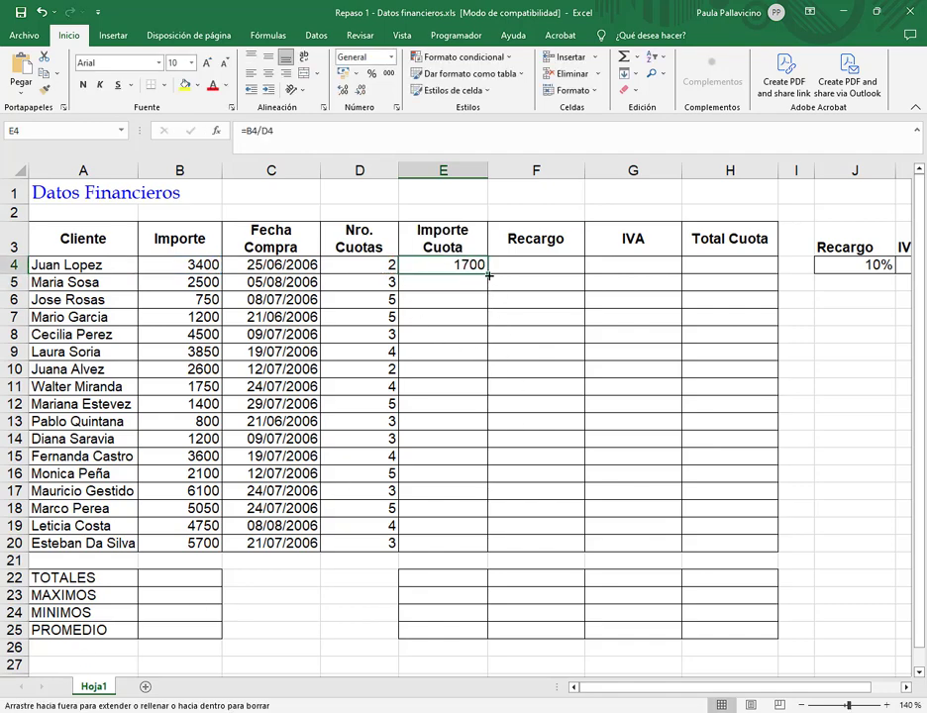
mouse_move(489, 276)
left_mouse_down()
mouse_move(481, 471)
mouse_move(485, 274)
left_mouse_up()
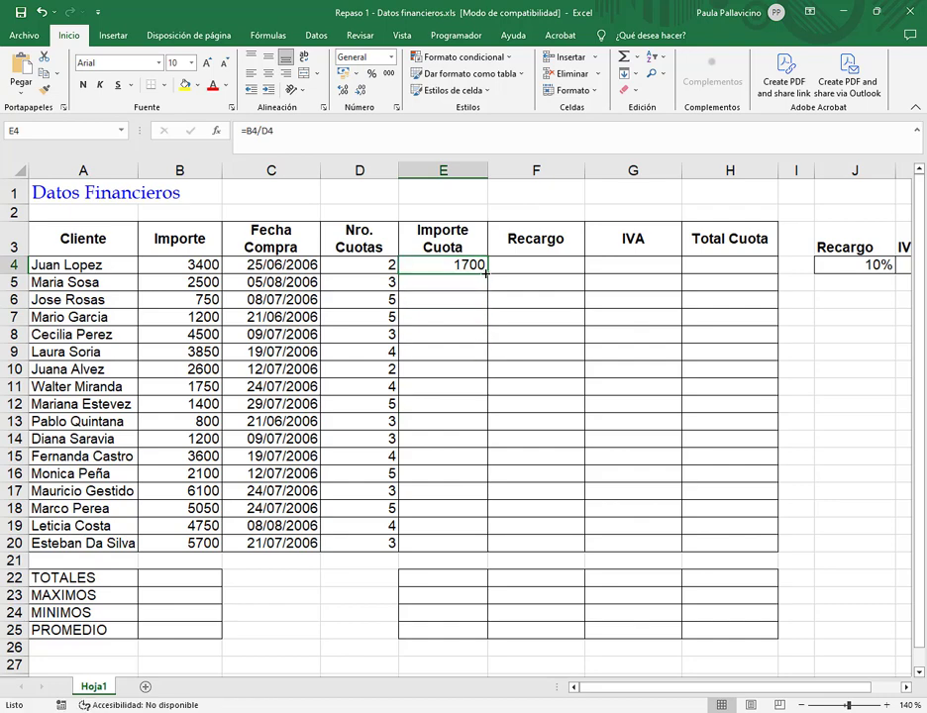
double_click(485, 273)
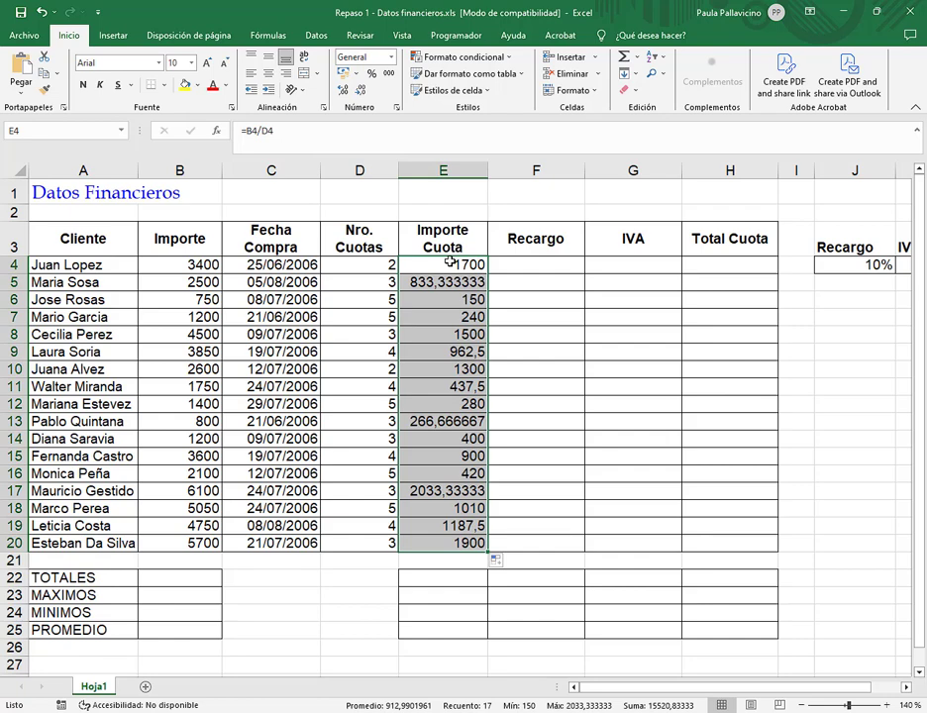
left_click_drag(439, 274, 498, 292)
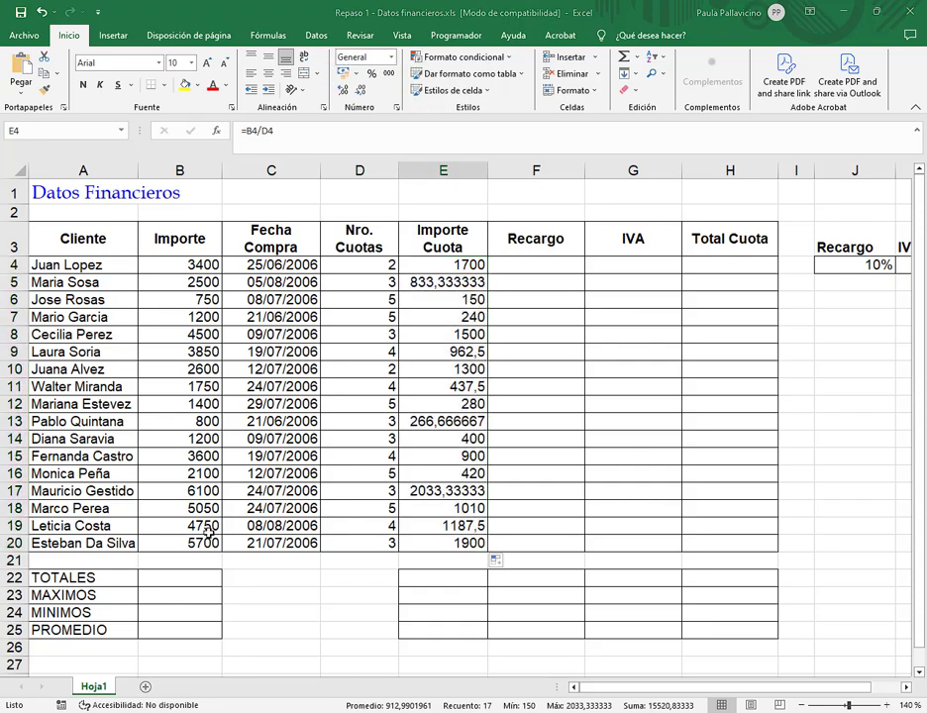
Step: Switch to Windows Settings, set the display scaling of apps and text to 125%, and return to the Excel workbook
key("super")
left_click(17, 658)
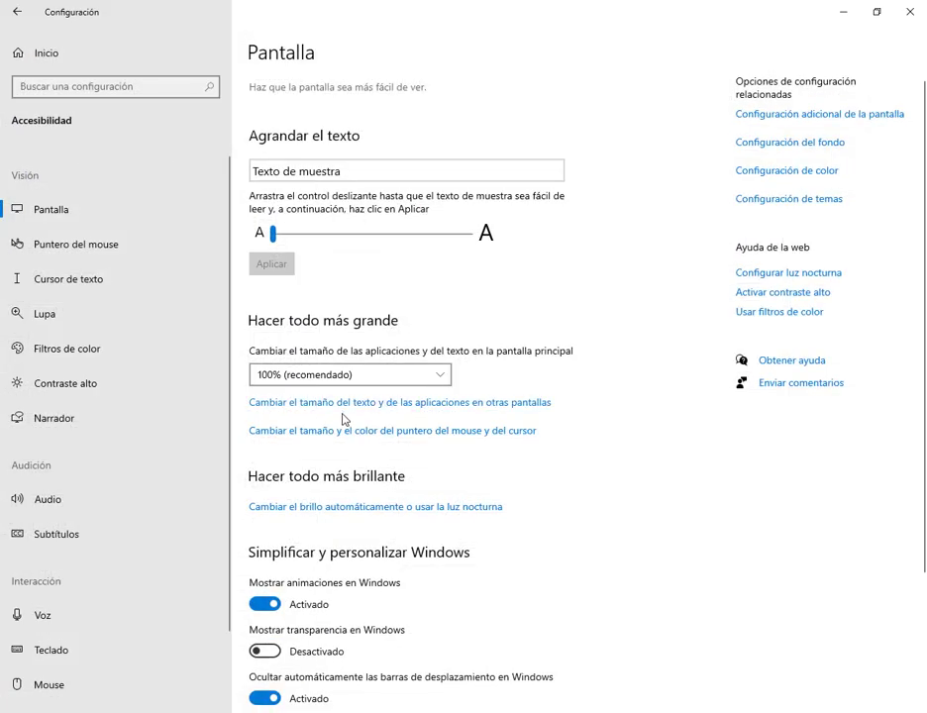
left_click(348, 381)
left_click(327, 397)
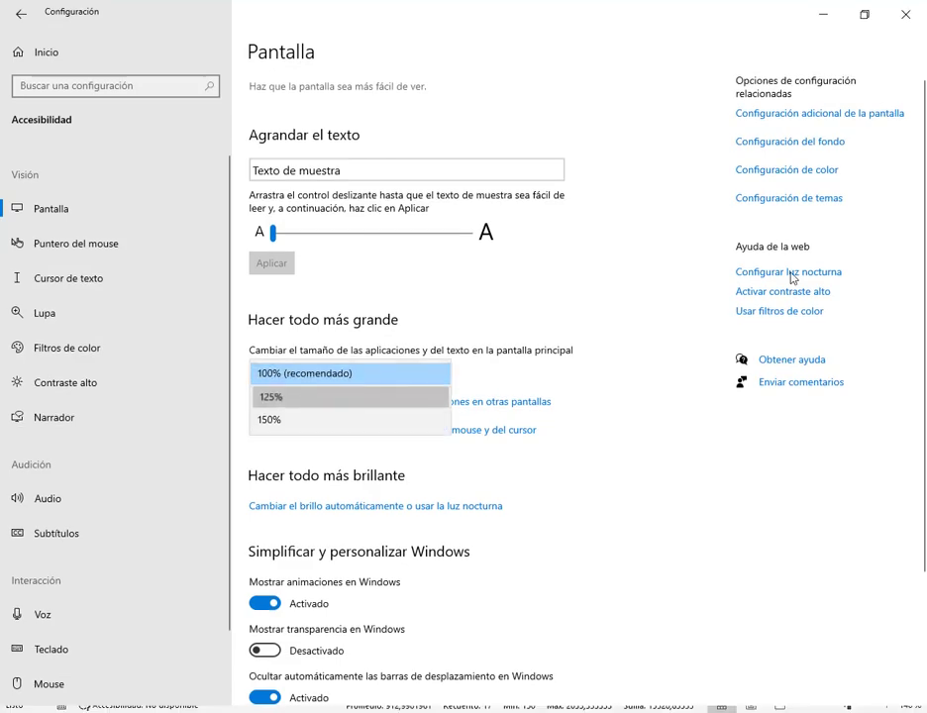
left_click(903, 16)
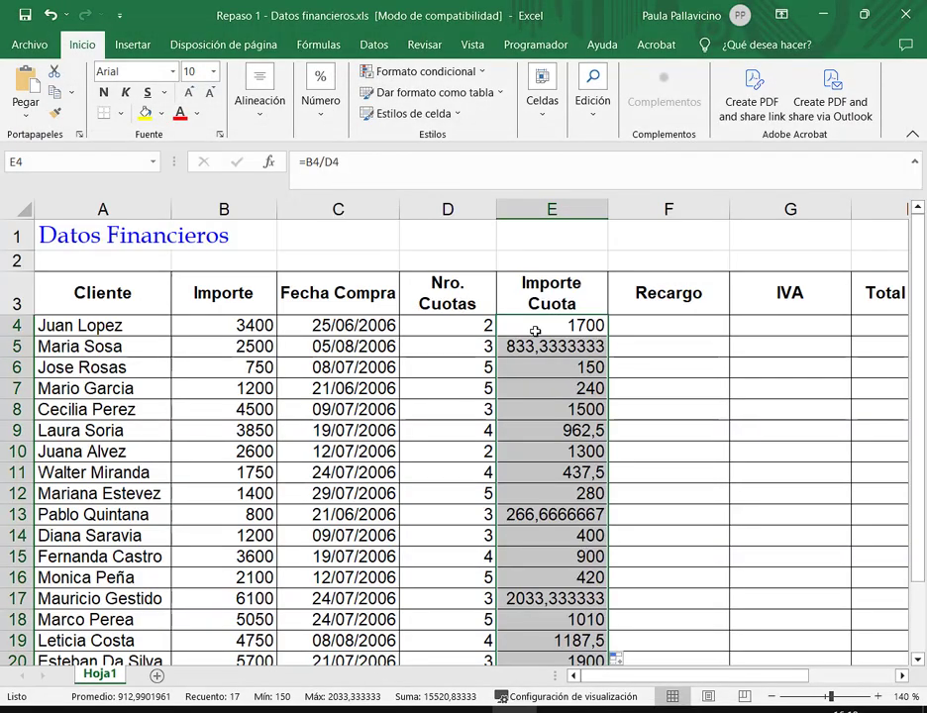
Step: Set the sheet zoom to 130% and inspect the Importe Cuota formula in E4
left_click(535, 331)
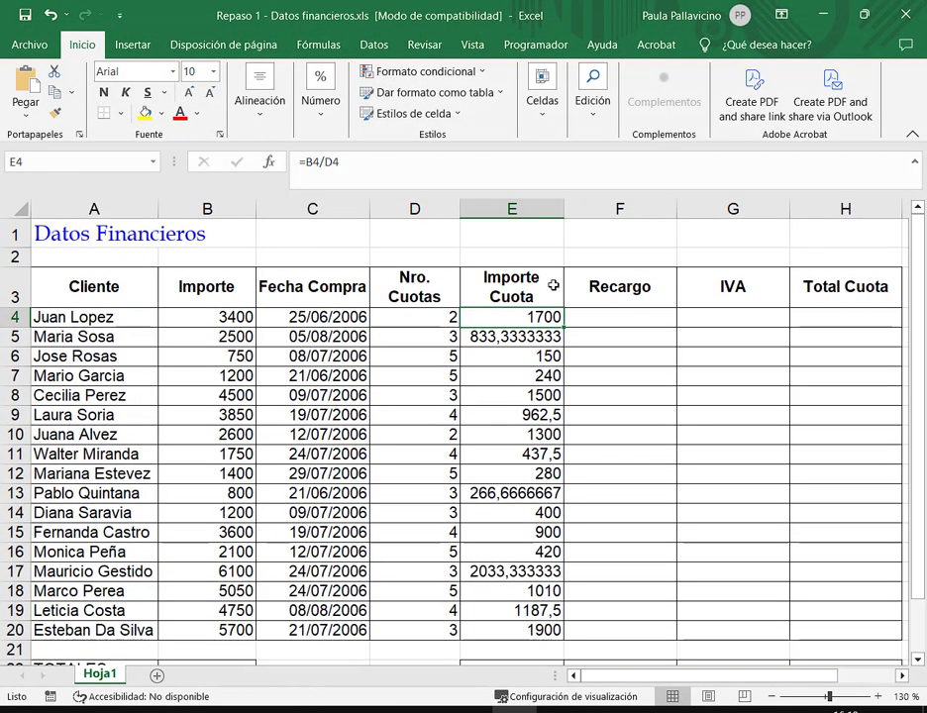
double_click(548, 317)
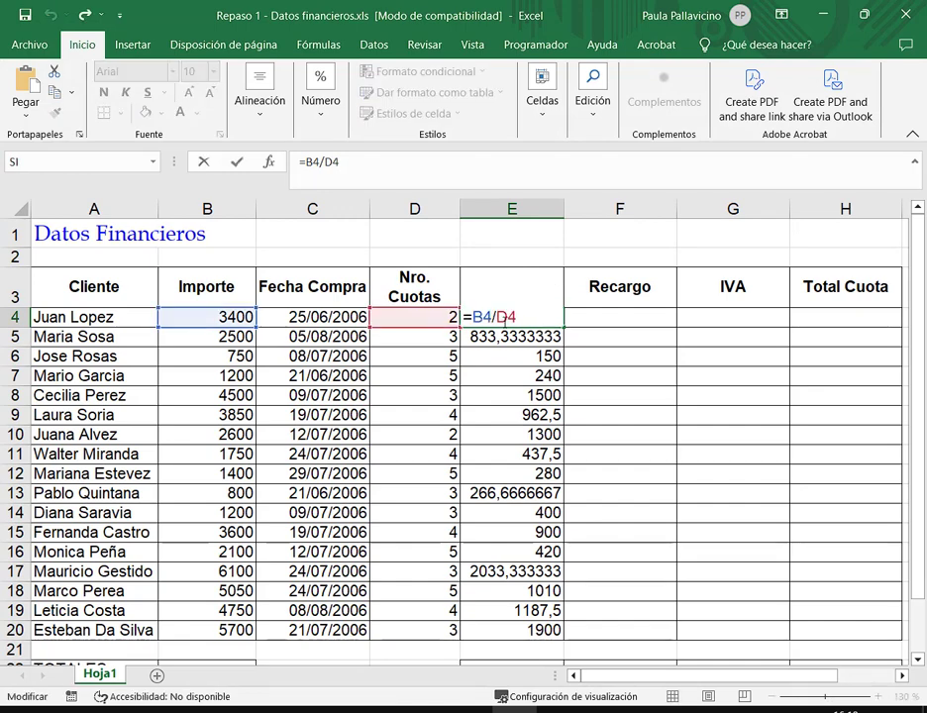
key("Return")
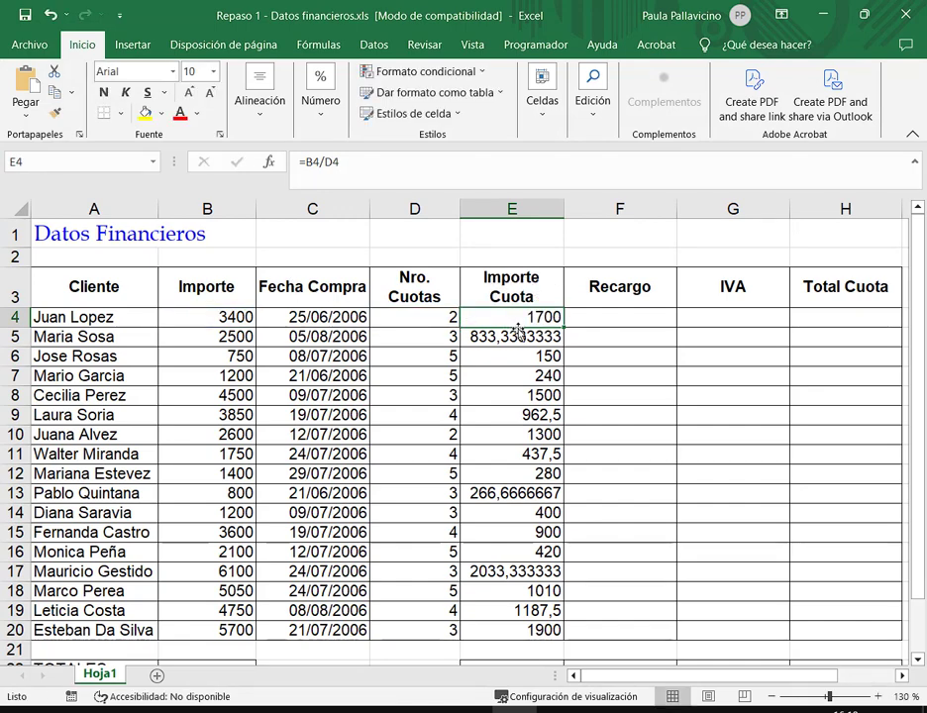
left_click_drag(467, 327, 573, 348)
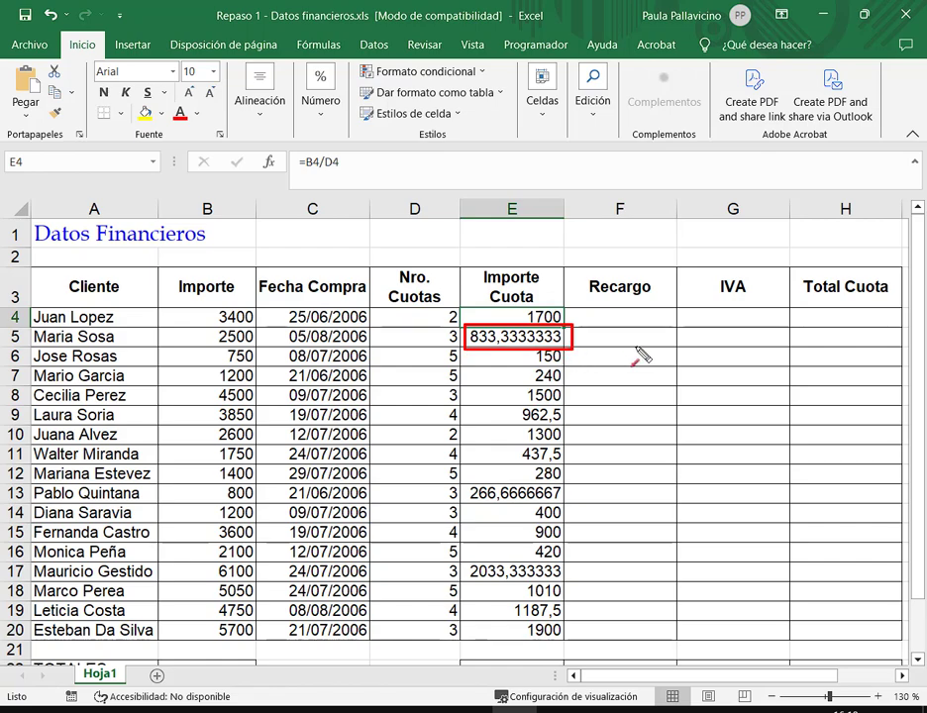
left_click_drag(648, 343, 570, 336)
Step: Apply the thousands separator number format to the Importe Cuota values in E4:E20
scroll(592, 316, "down", 1)
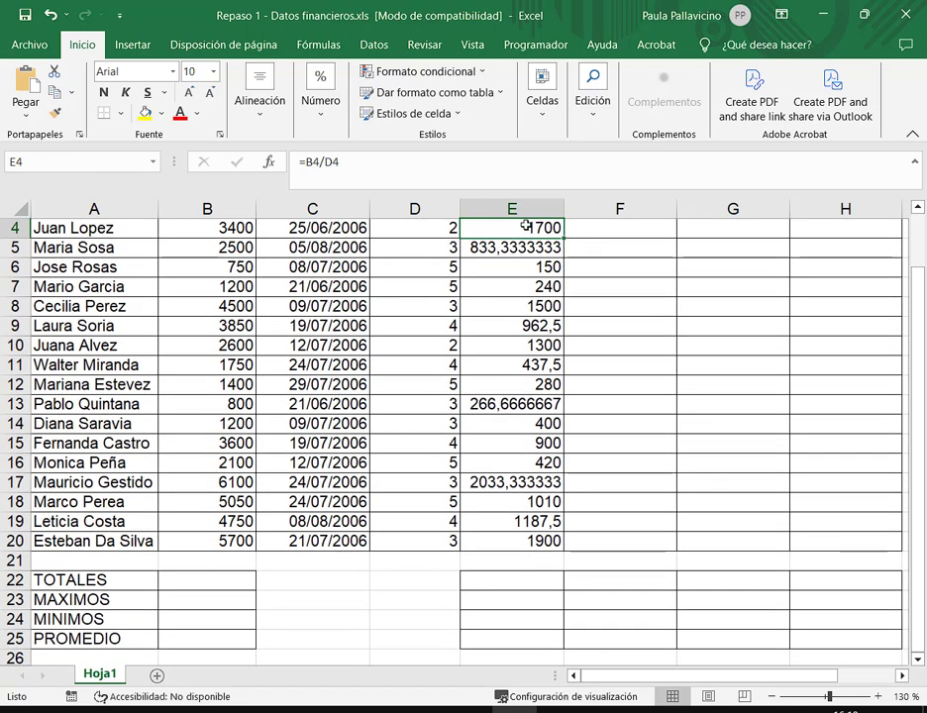
left_click_drag(526, 227, 525, 540)
scroll(696, 500, "up", 1)
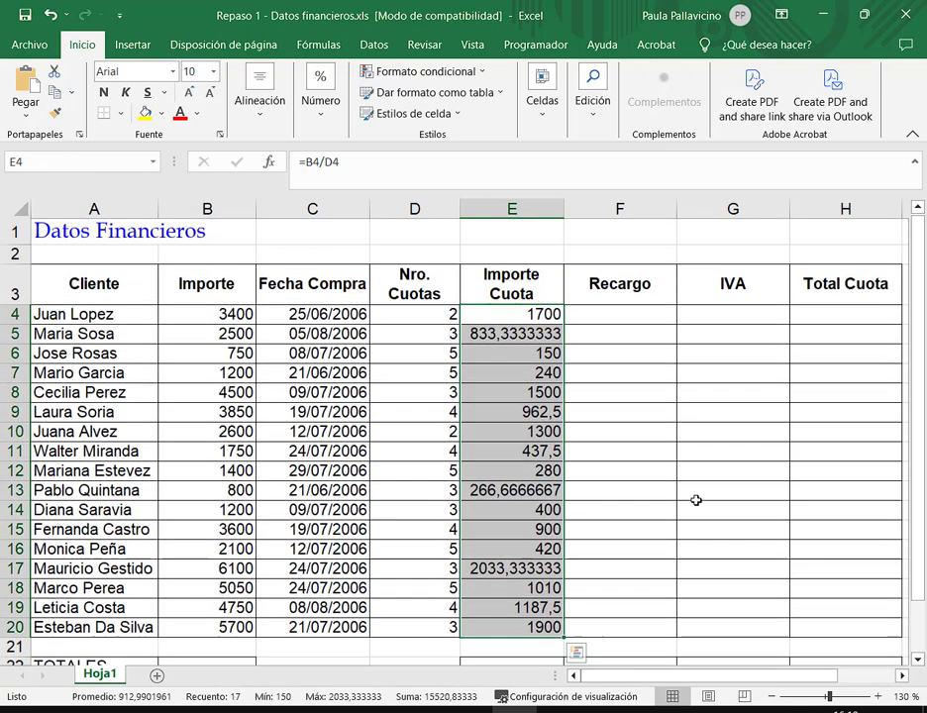
left_click_drag(288, 59, 349, 142)
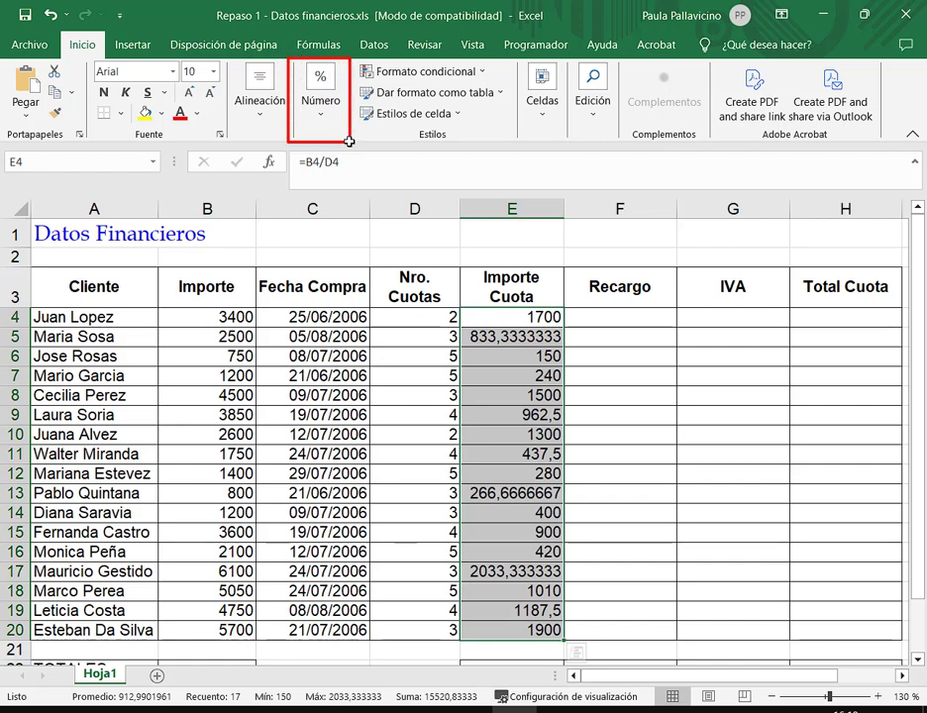
left_click_drag(363, 199, 331, 131)
key("Escape")
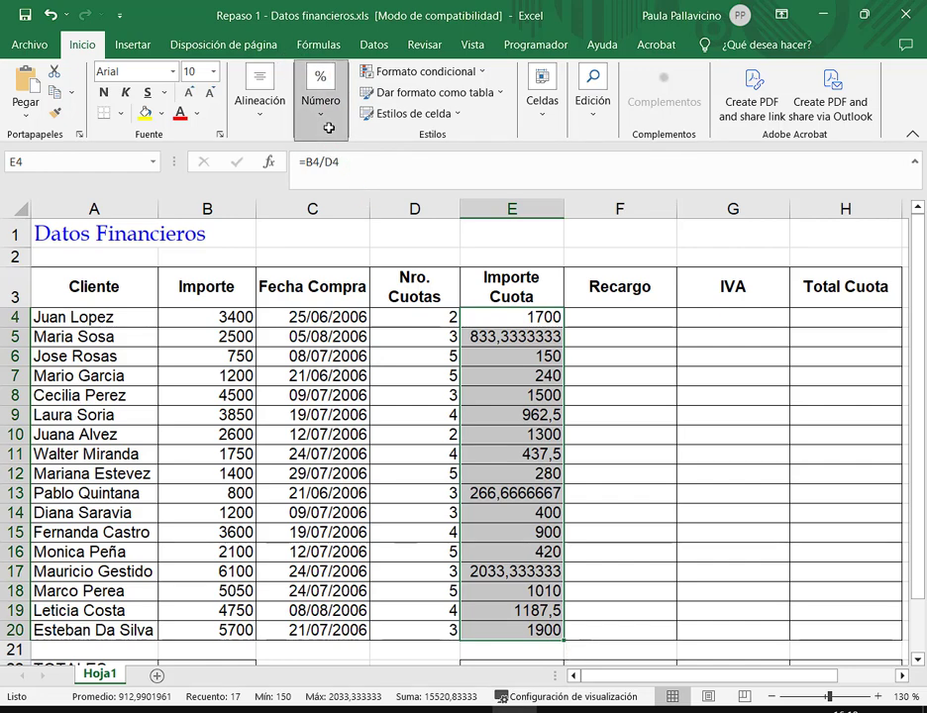
left_click(328, 127)
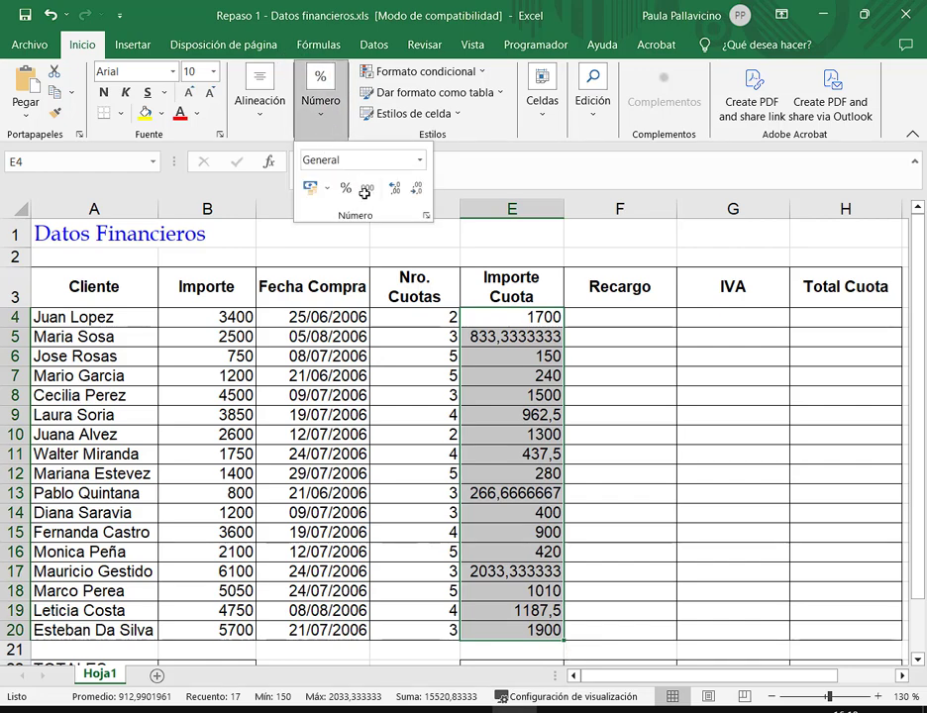
left_click_drag(297, 146, 433, 211)
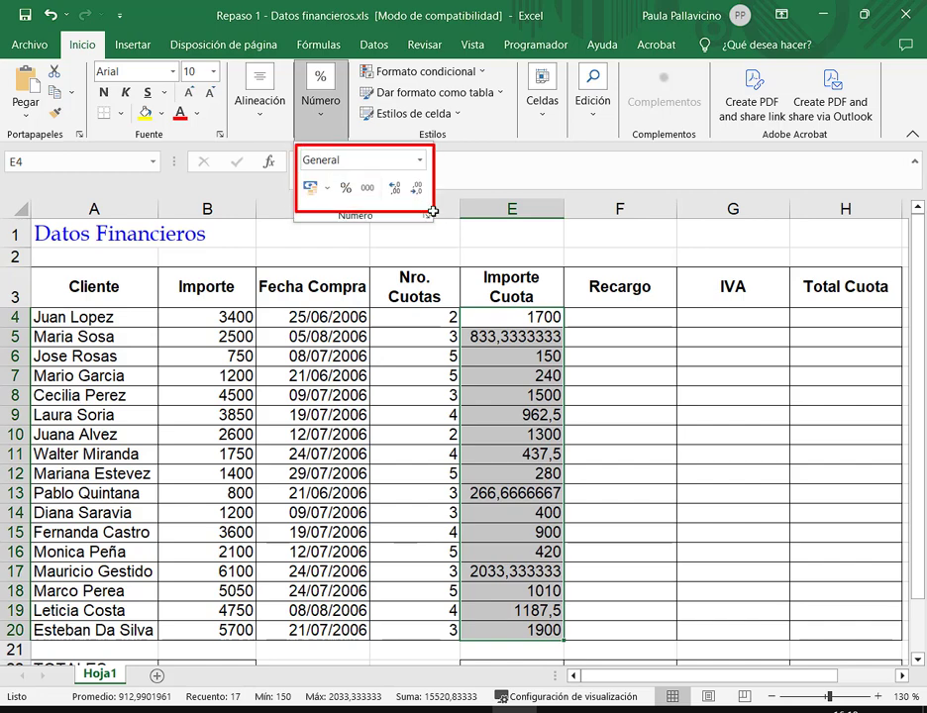
mouse_move(353, 177)
left_mouse_down()
mouse_move(381, 200)
mouse_move(379, 248)
left_mouse_up()
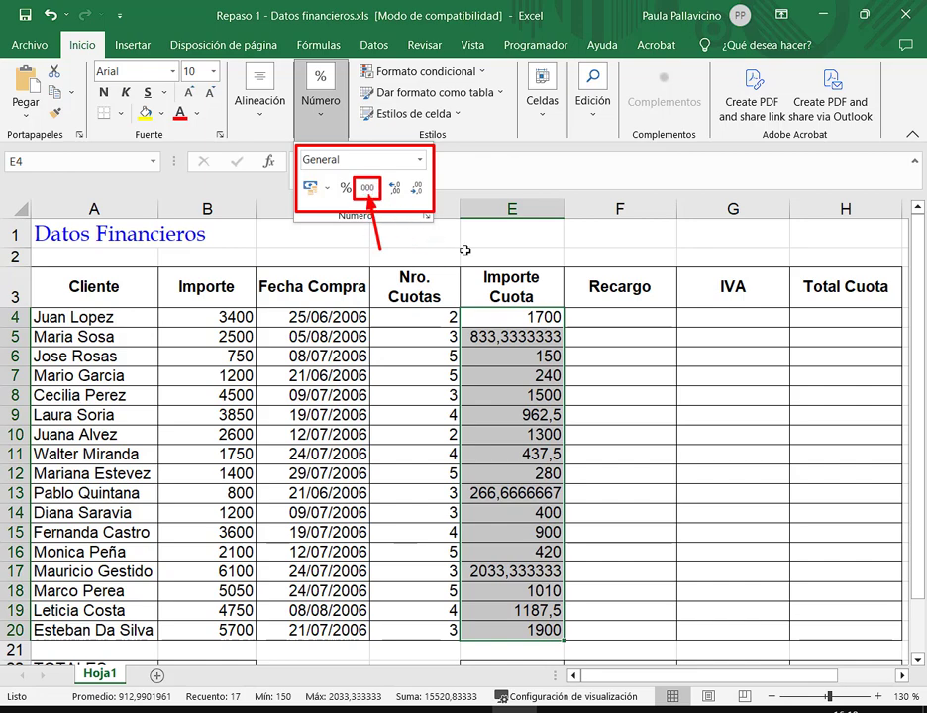
key("Escape")
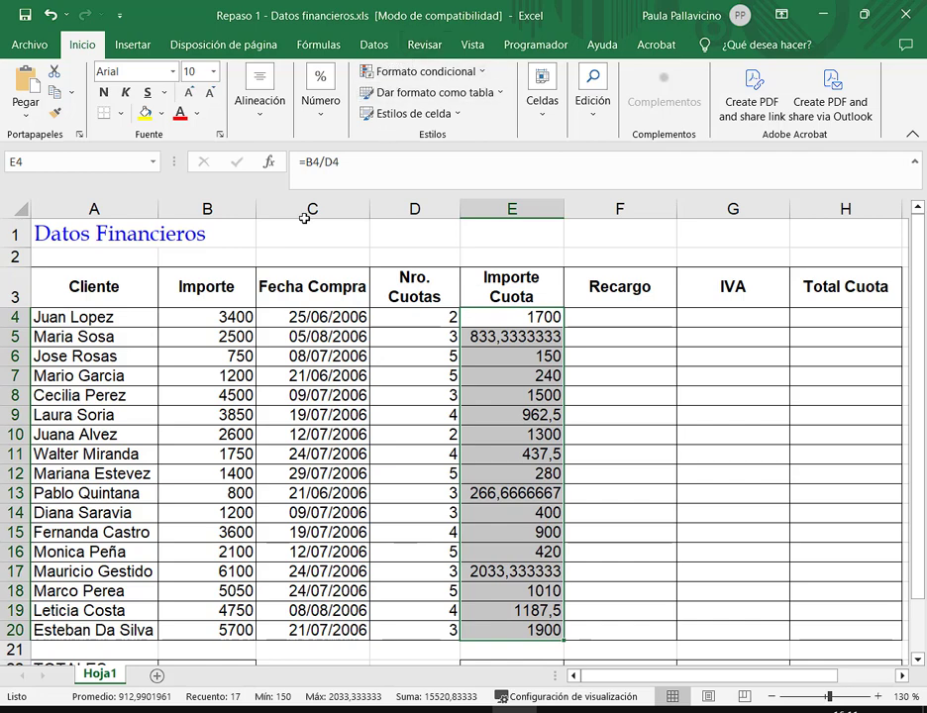
left_click(319, 121)
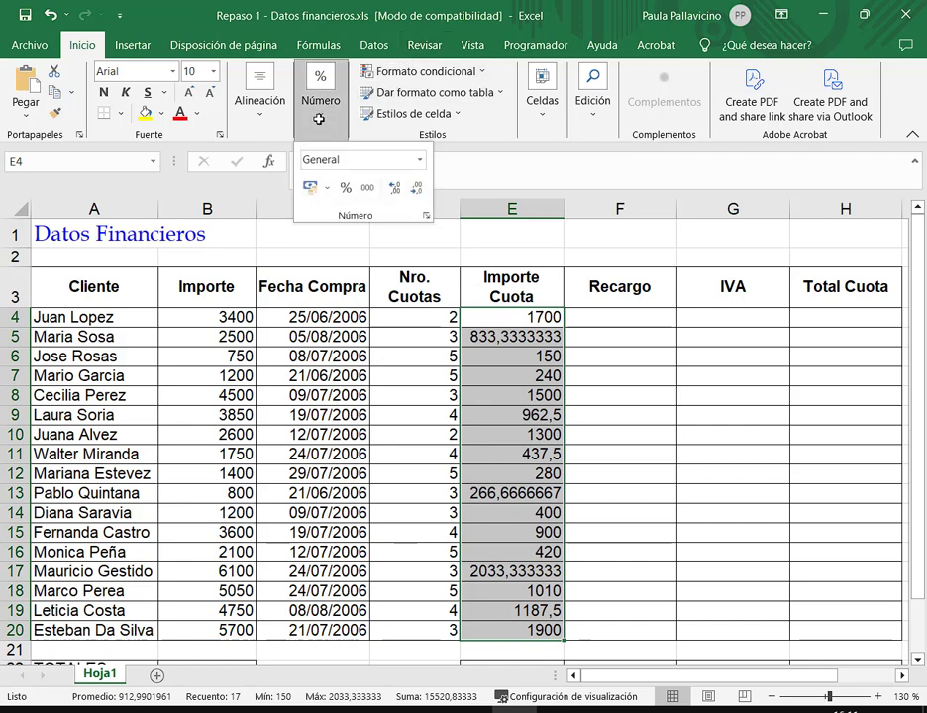
left_click(367, 187)
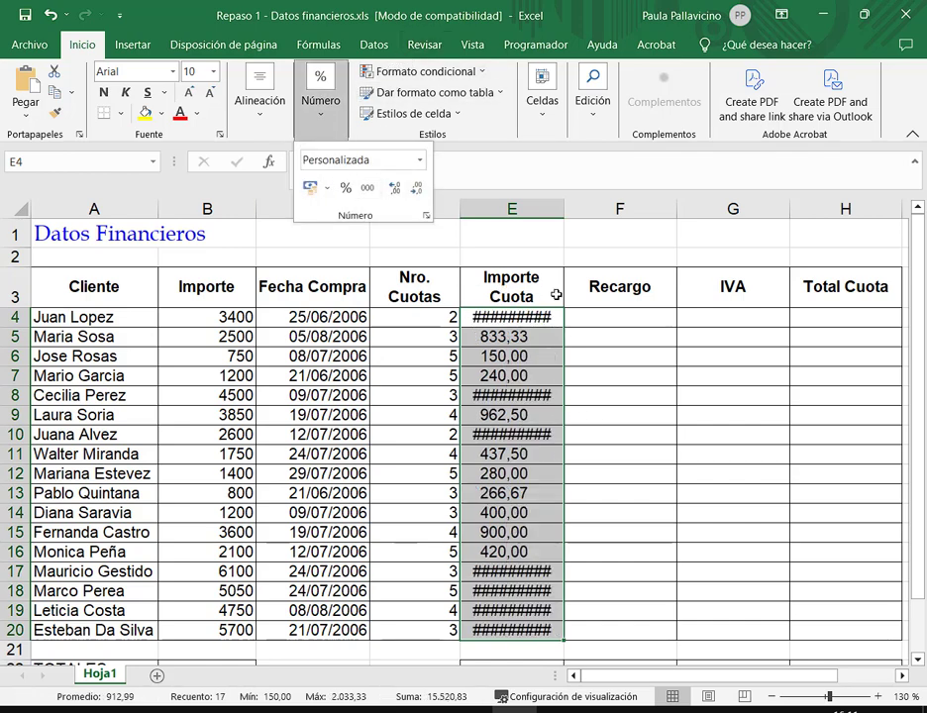
Step: Reduce the Importe Cuota values in E4:E20 to no decimal places
left_click(417, 188)
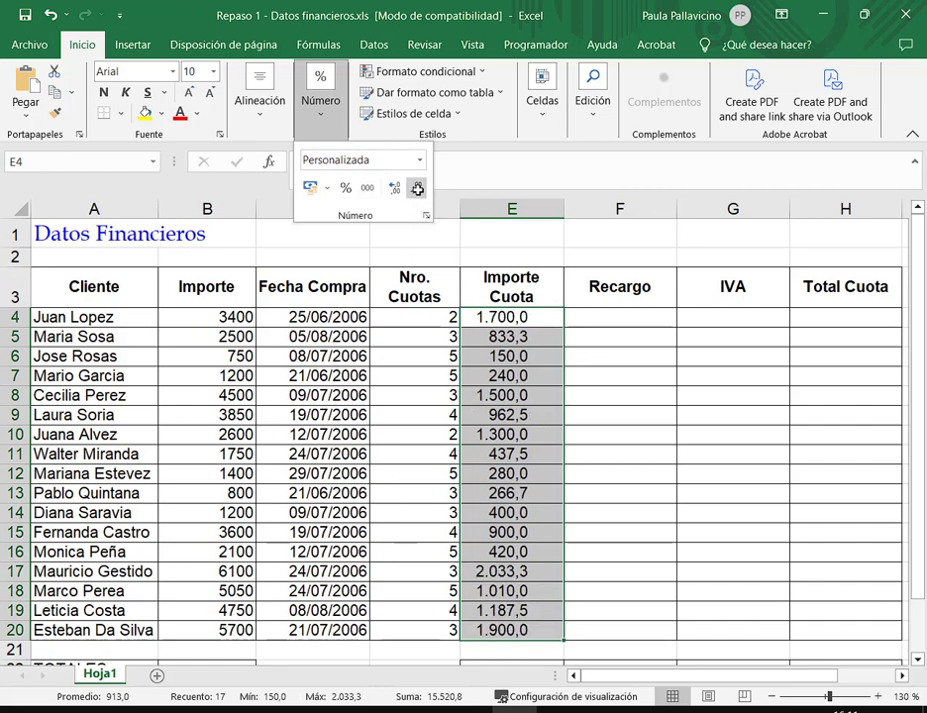
left_click(417, 188)
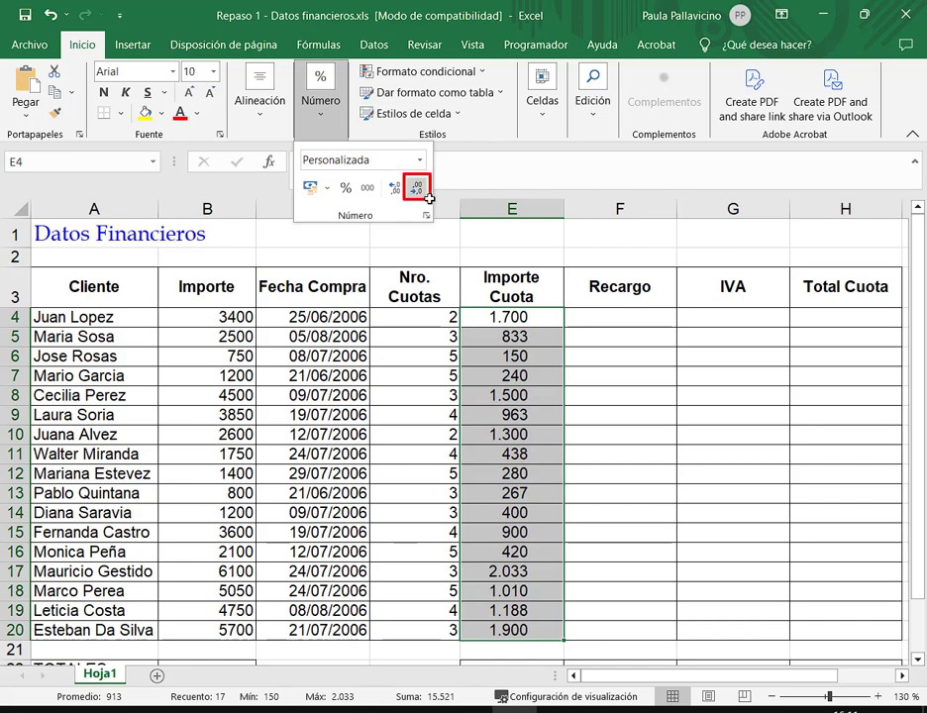
key("Escape")
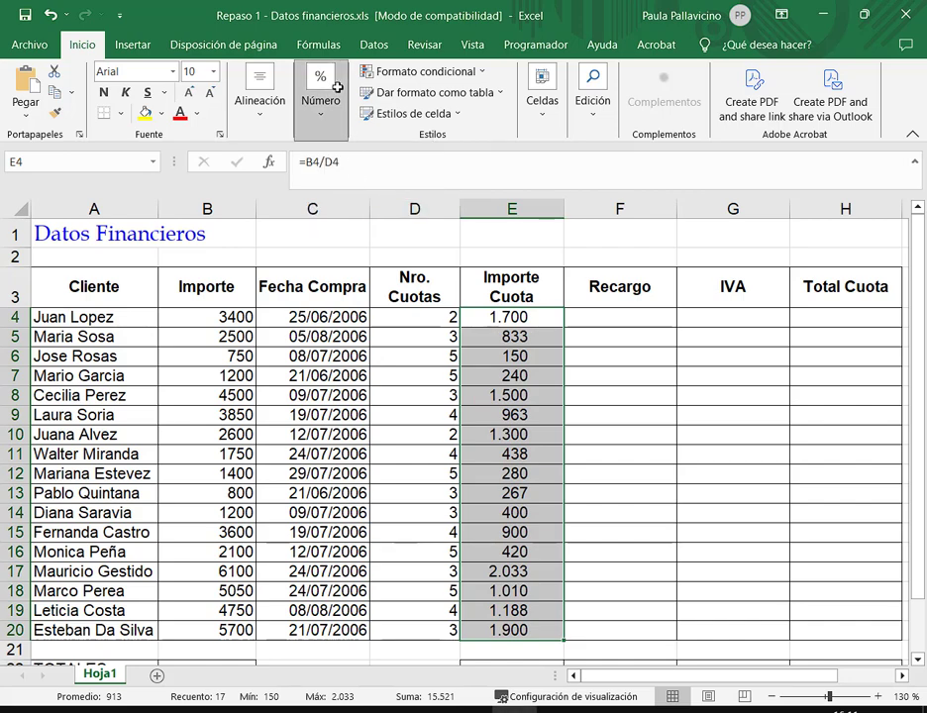
Step: Reapply the thousands separator format with two decimals to E4:E20 and widen column E until the amounts fit
left_click(320, 99)
left_click(365, 192)
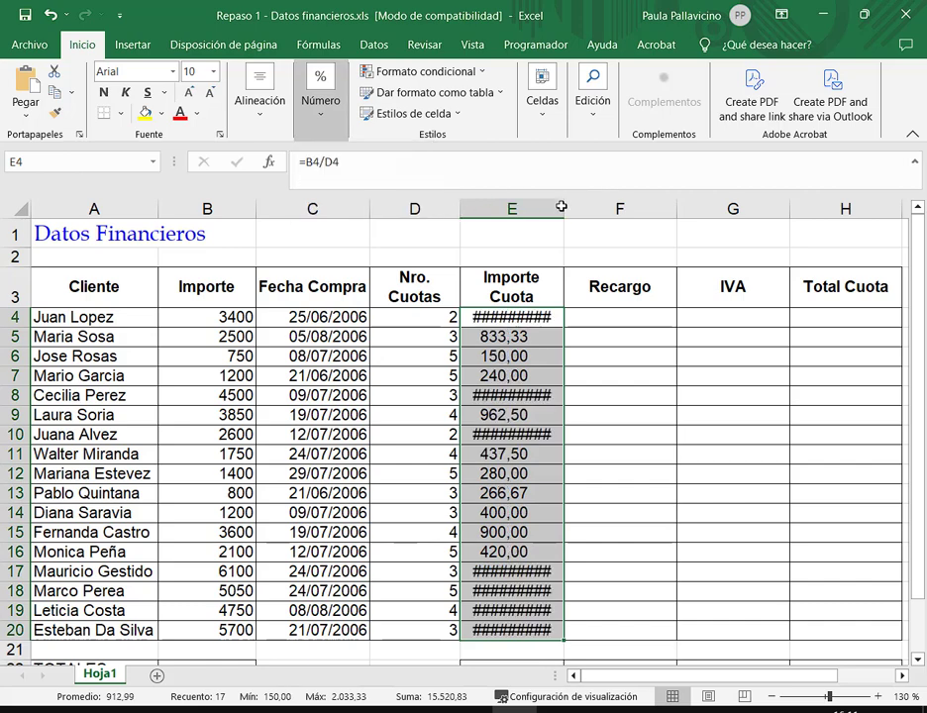
left_click_drag(563, 207, 584, 211)
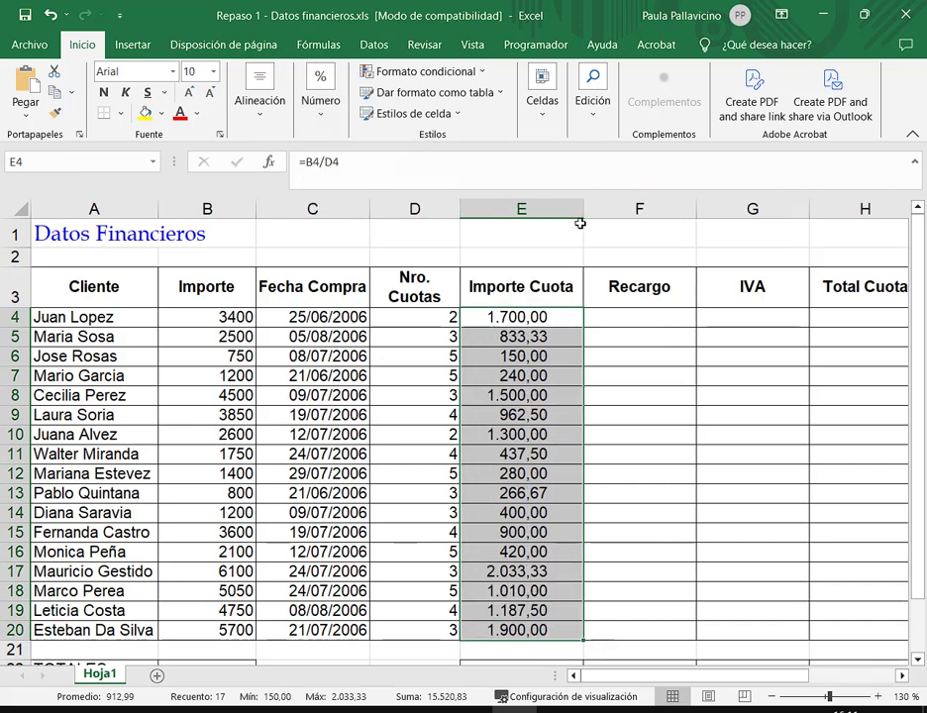
Step: Review the Importe Cuota values in column E and locate the Recargo and IVA rates beside the table
left_click(556, 320)
scroll(557, 343, "down", 1)
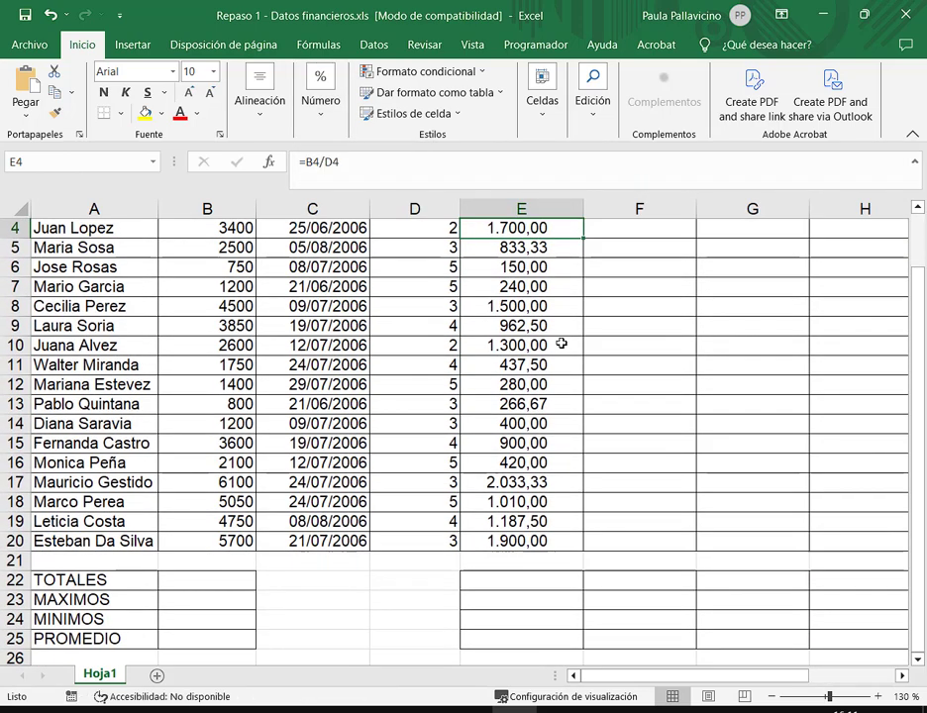
scroll(557, 346, "up", 1)
left_click_drag(548, 317, 547, 356)
left_click(648, 310)
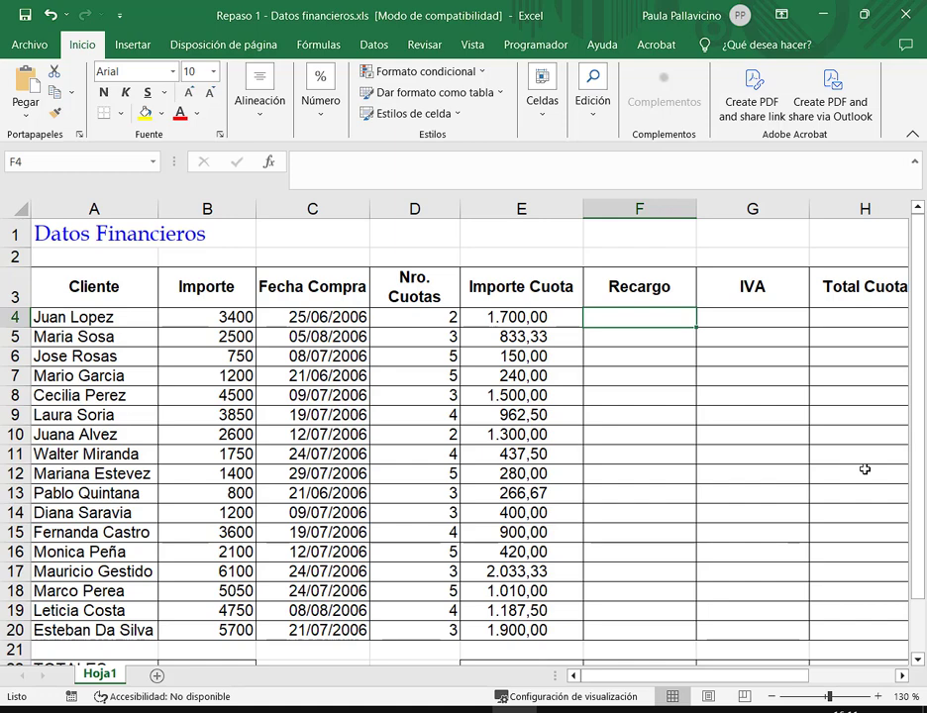
left_click(224, 315)
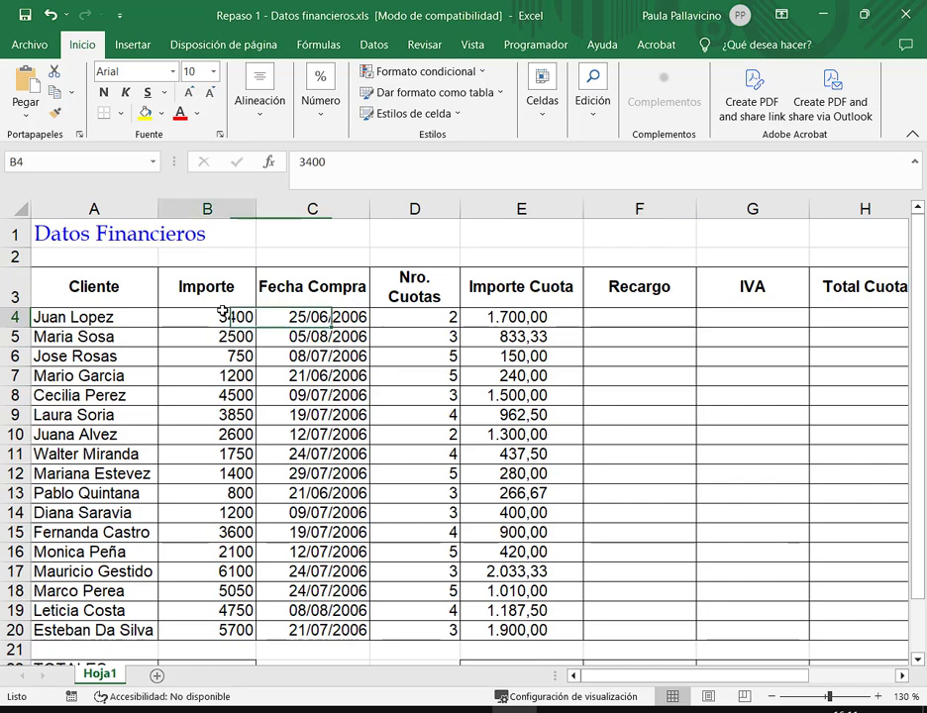
left_click(517, 313)
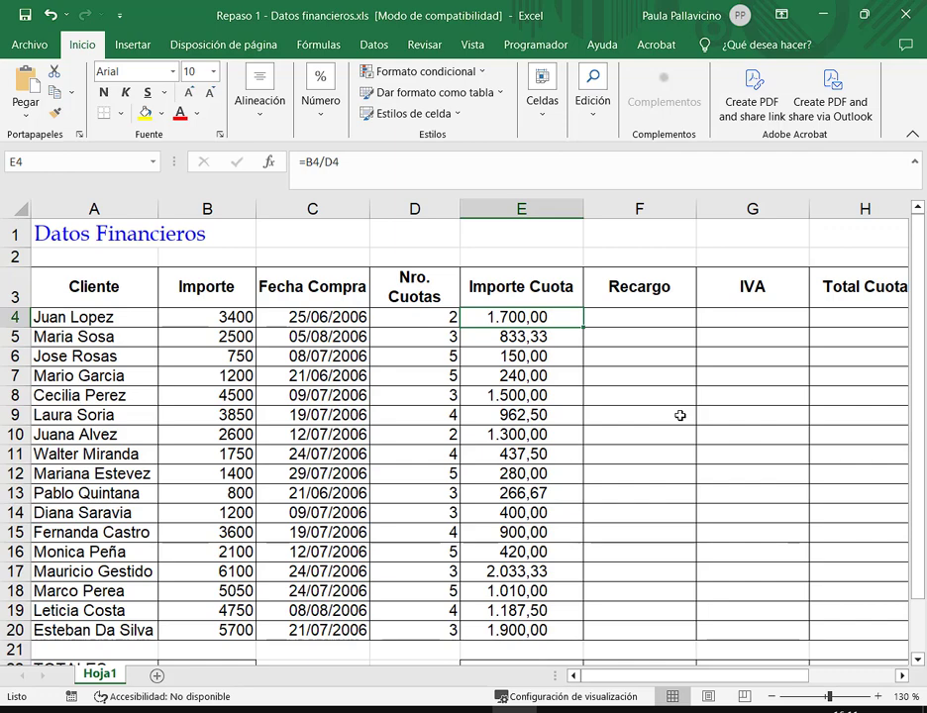
left_click(902, 676)
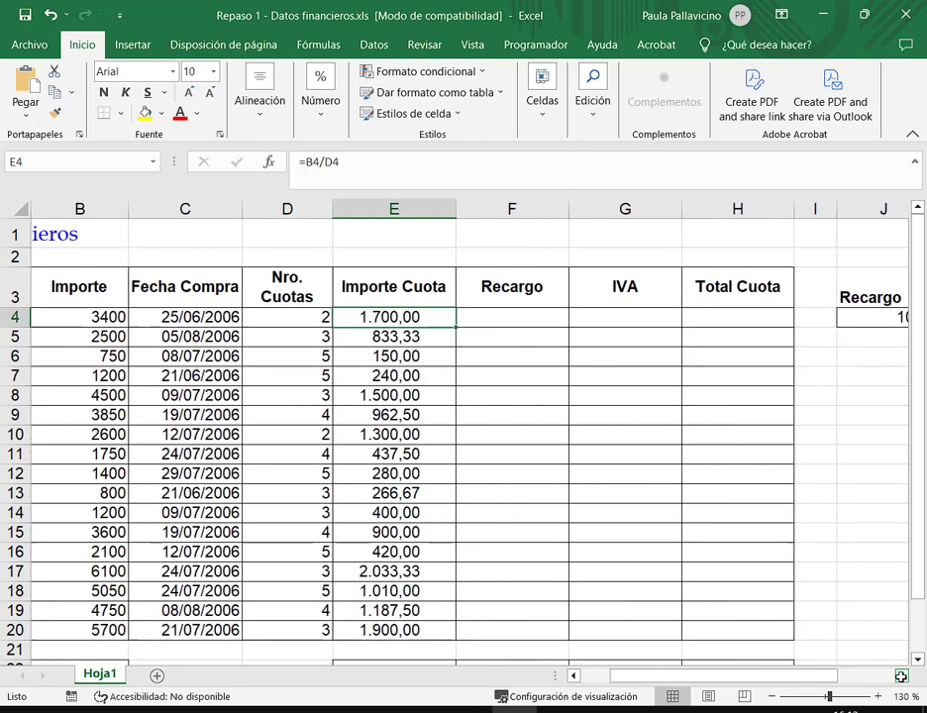
left_click(902, 675)
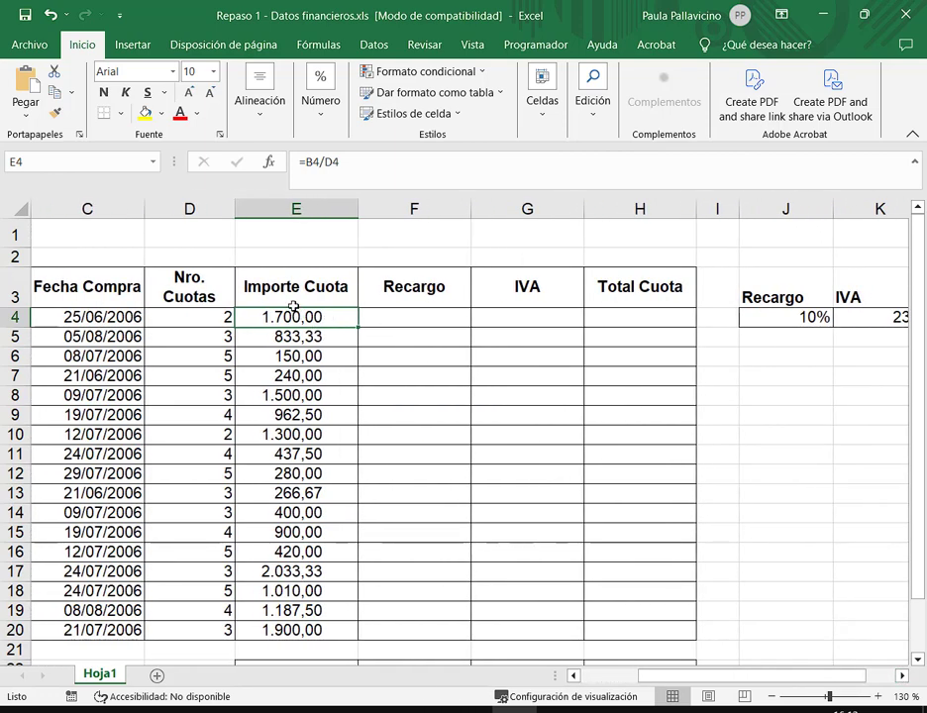
left_click_drag(251, 300, 344, 331)
left_click_drag(362, 271, 440, 304)
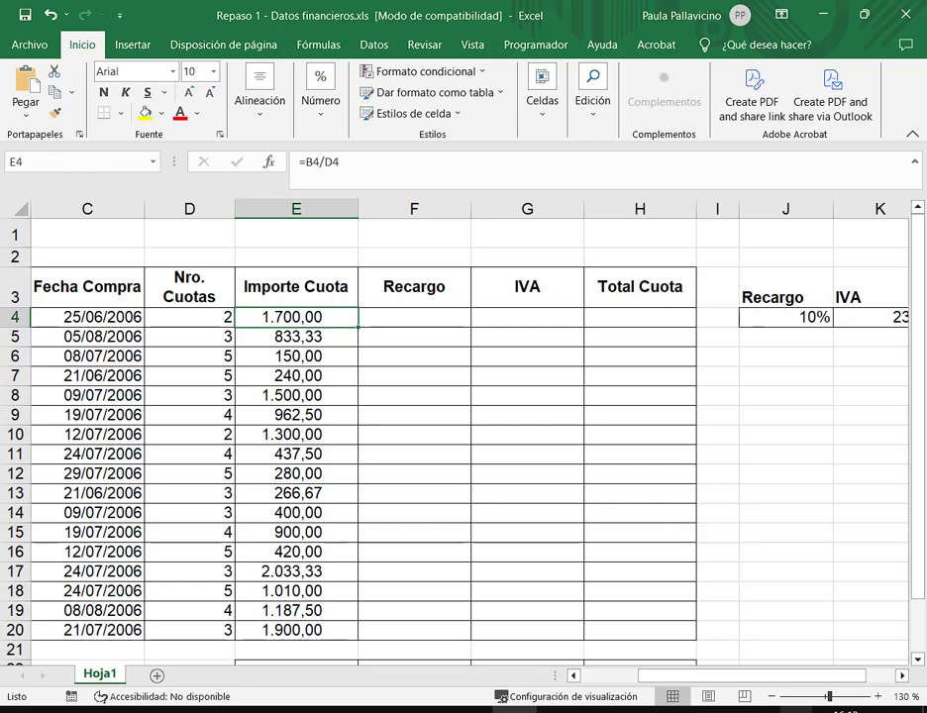
Step: Calculate the first client's Recargo in F4 by multiplying Importe Cuota by the Recargo rate with =E4*J4
left_click(424, 319)
left_click_drag(737, 282, 836, 336)
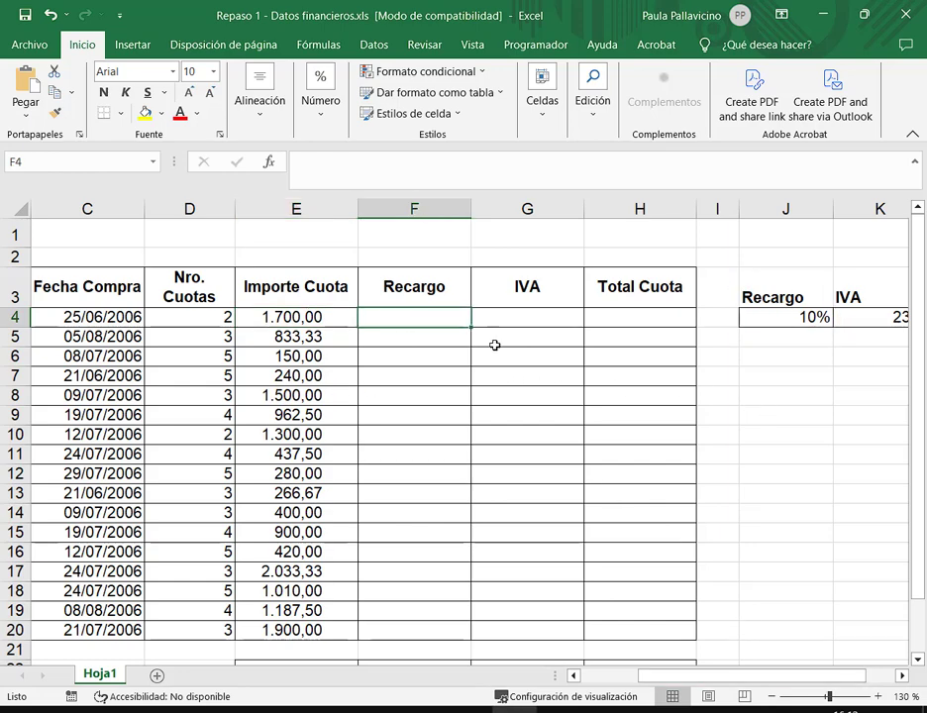
type("=")
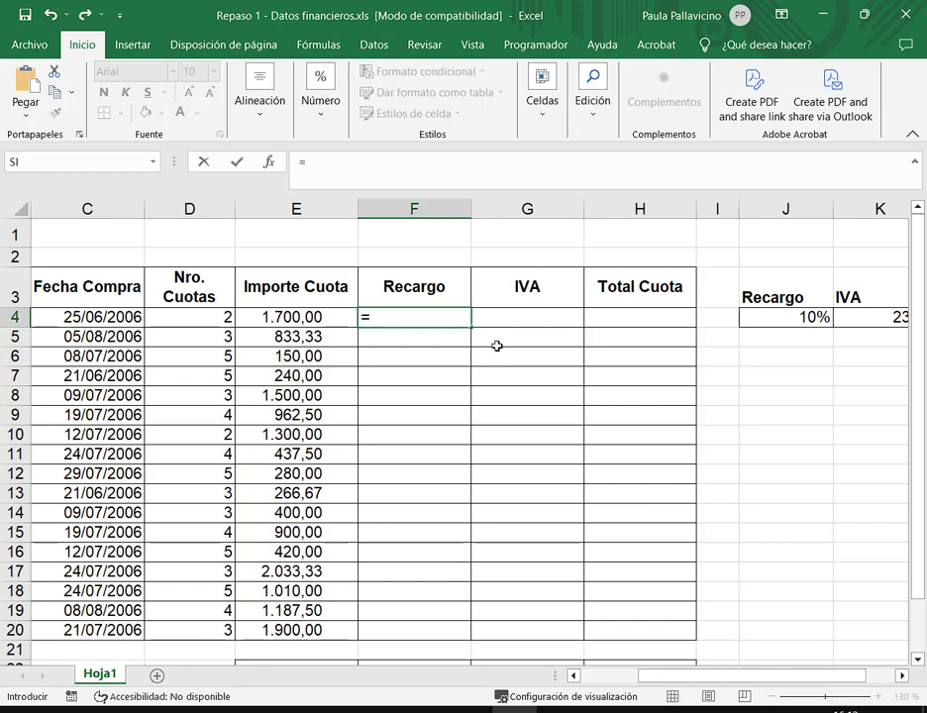
left_click(336, 323)
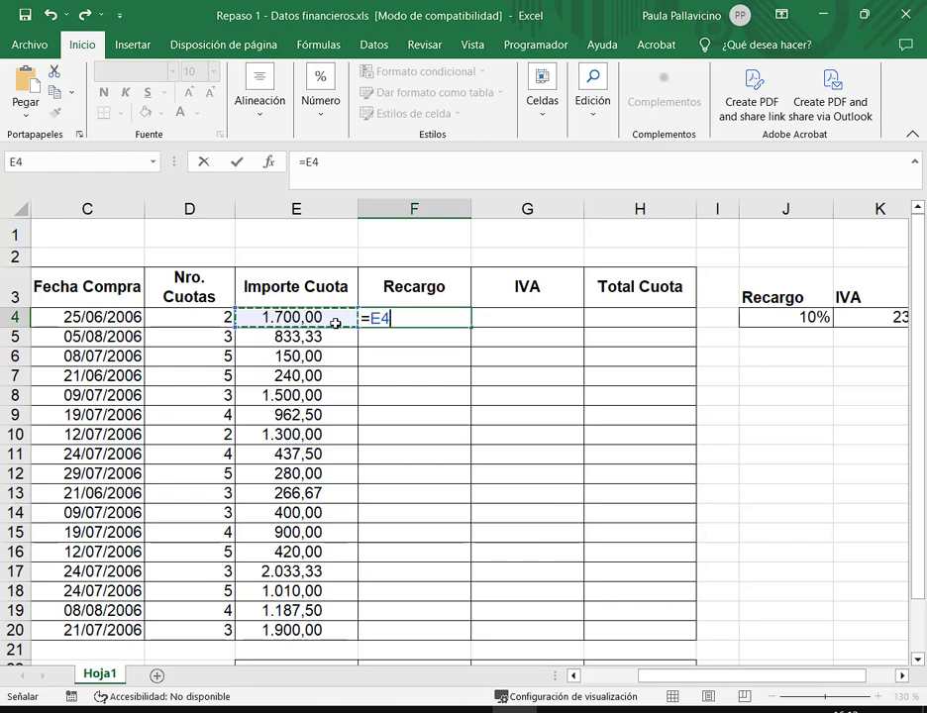
mouse_move(374, 273)
left_mouse_down()
mouse_move(614, 315)
mouse_move(560, 306)
left_mouse_up()
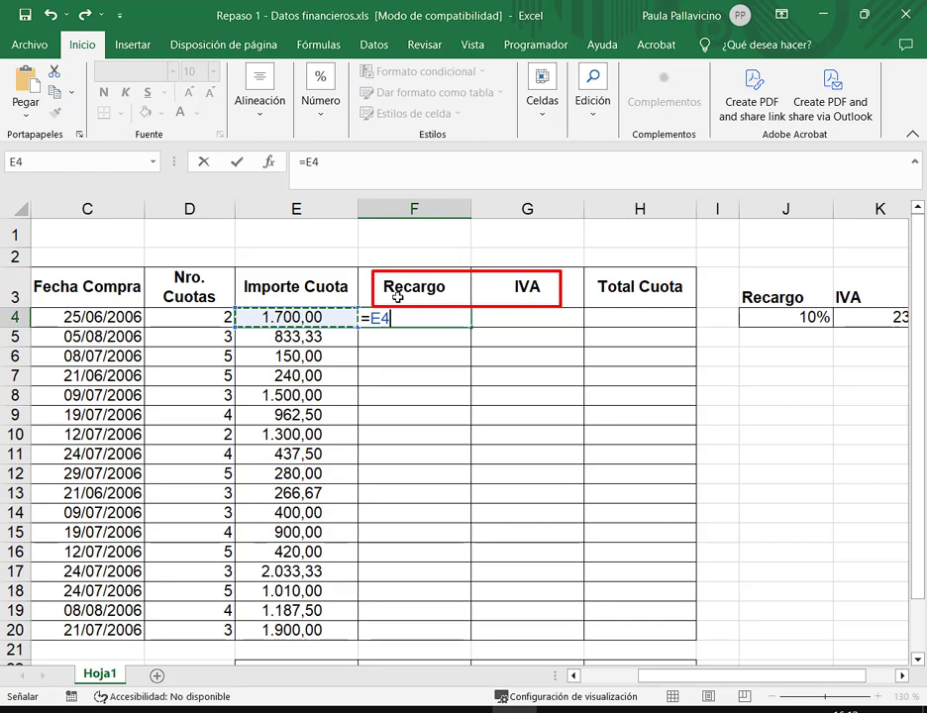
left_click_drag(374, 270, 460, 310)
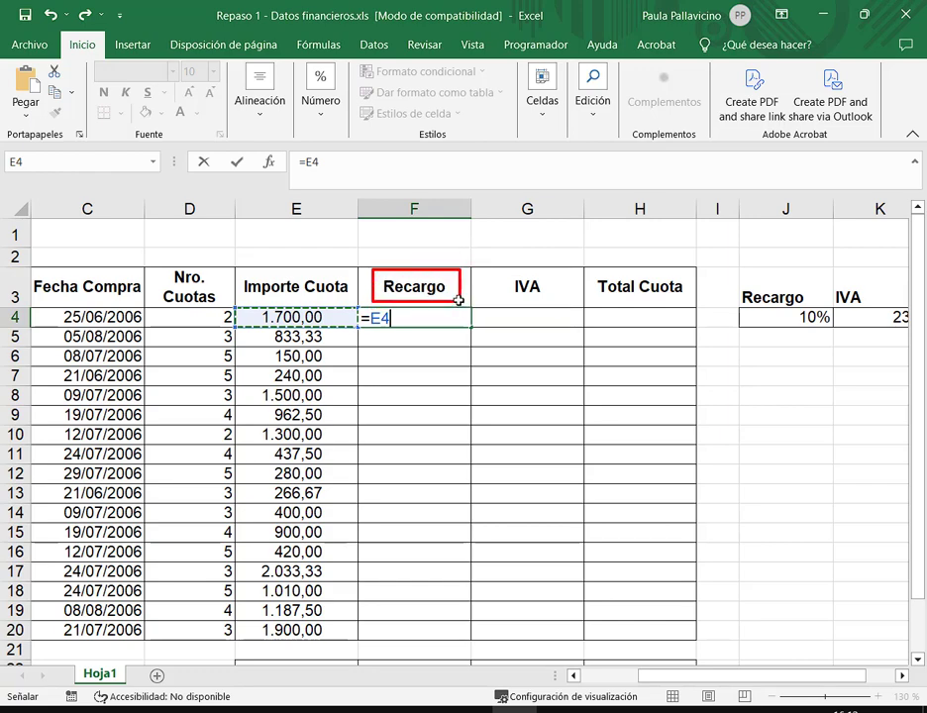
left_click_drag(449, 192, 433, 265)
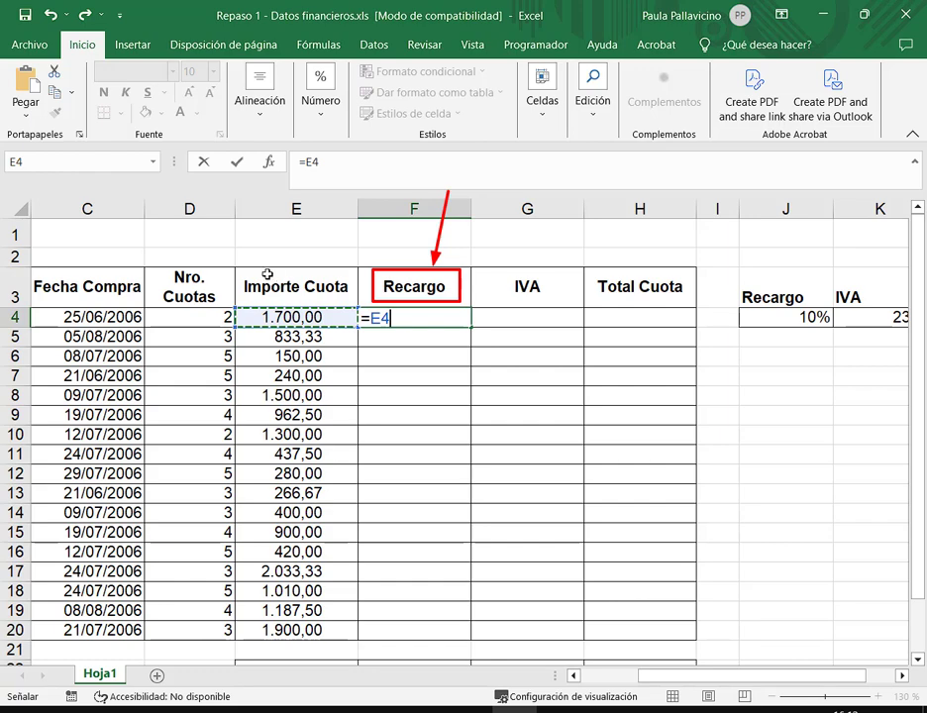
mouse_move(212, 229)
left_mouse_down()
mouse_move(248, 311)
mouse_move(247, 300)
left_mouse_up()
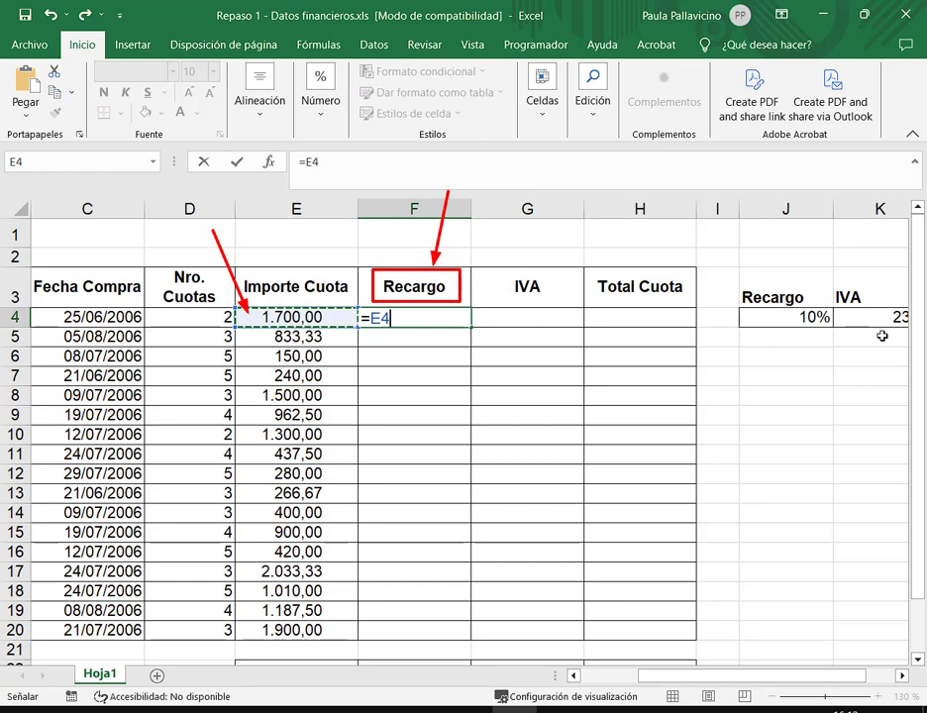
left_click_drag(809, 387, 818, 335)
key("Escape")
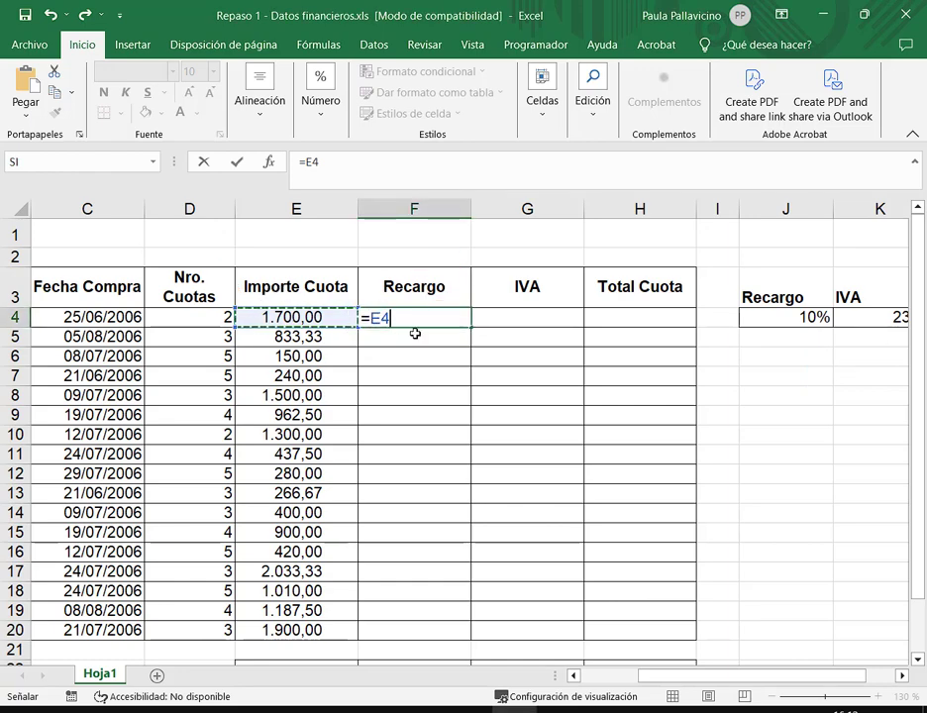
type("*")
left_click(778, 322)
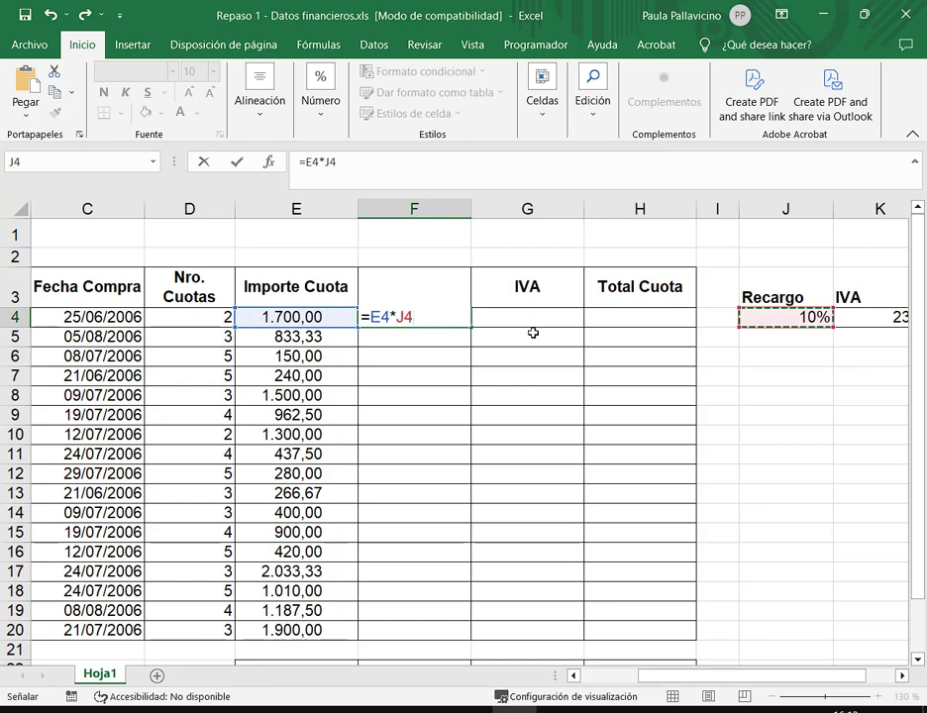
key("Return")
Step: Make the Recargo rate reference absolute so F4 reads =E4*$J$4, and fill the formula down through F20
left_click(446, 316)
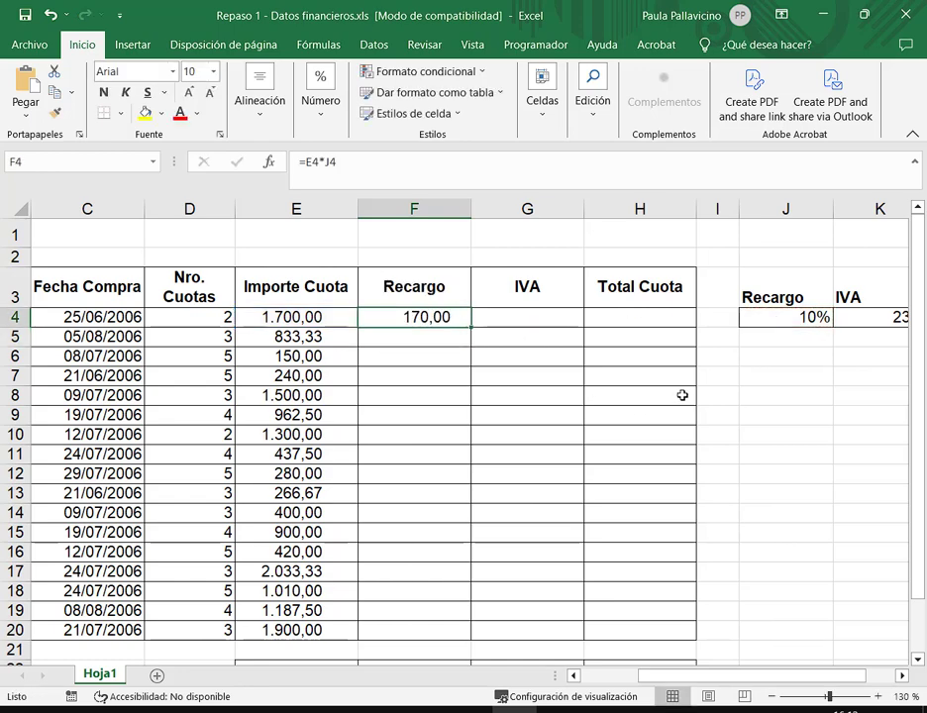
double_click(450, 323)
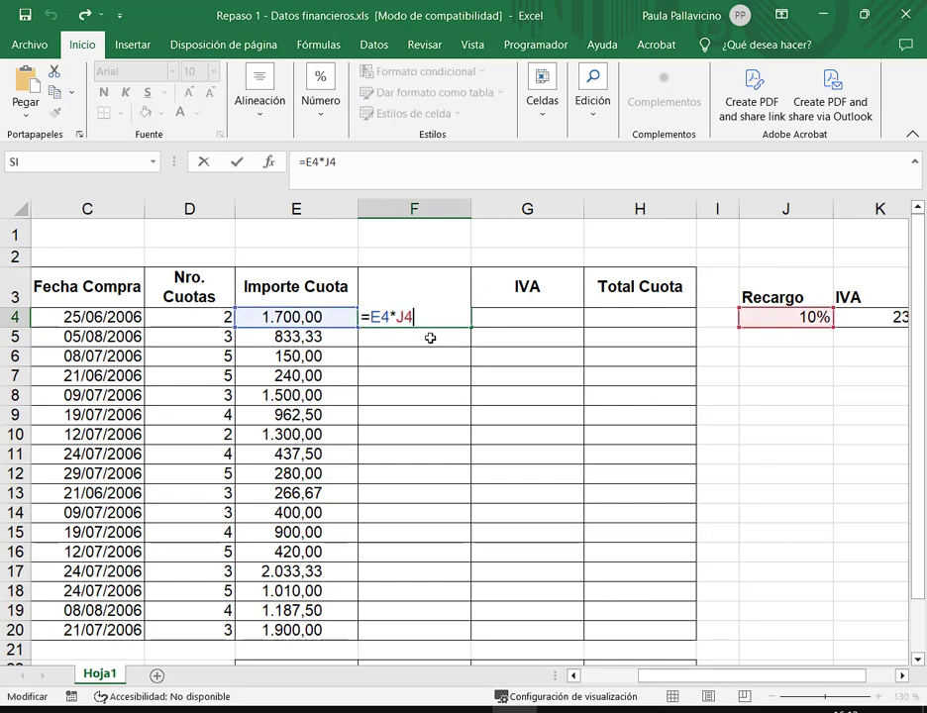
left_click_drag(374, 320, 449, 321)
left_click(448, 321)
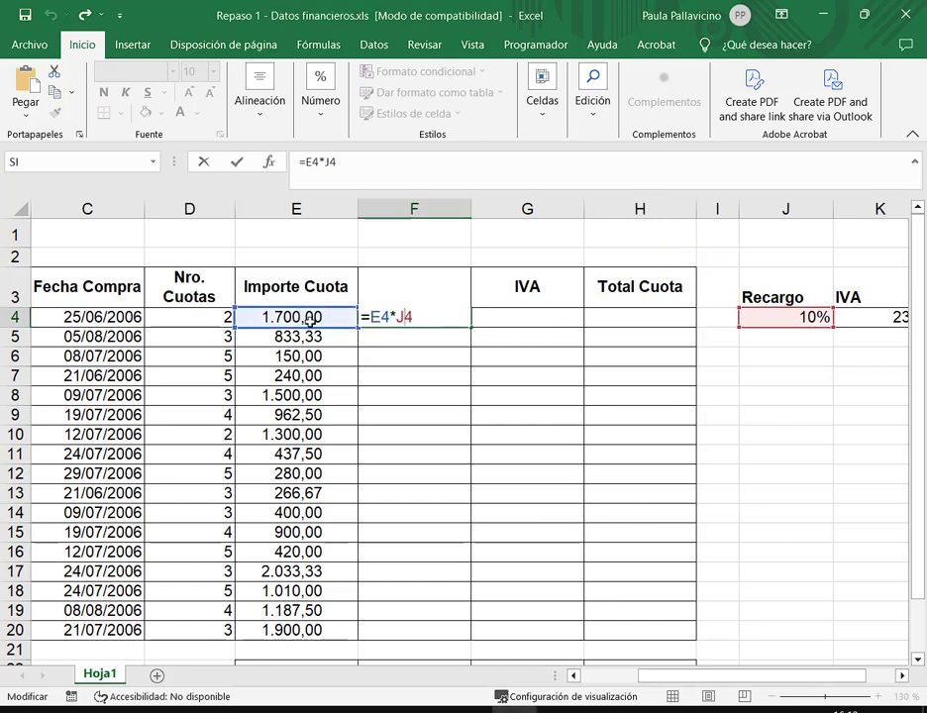
key("F4")
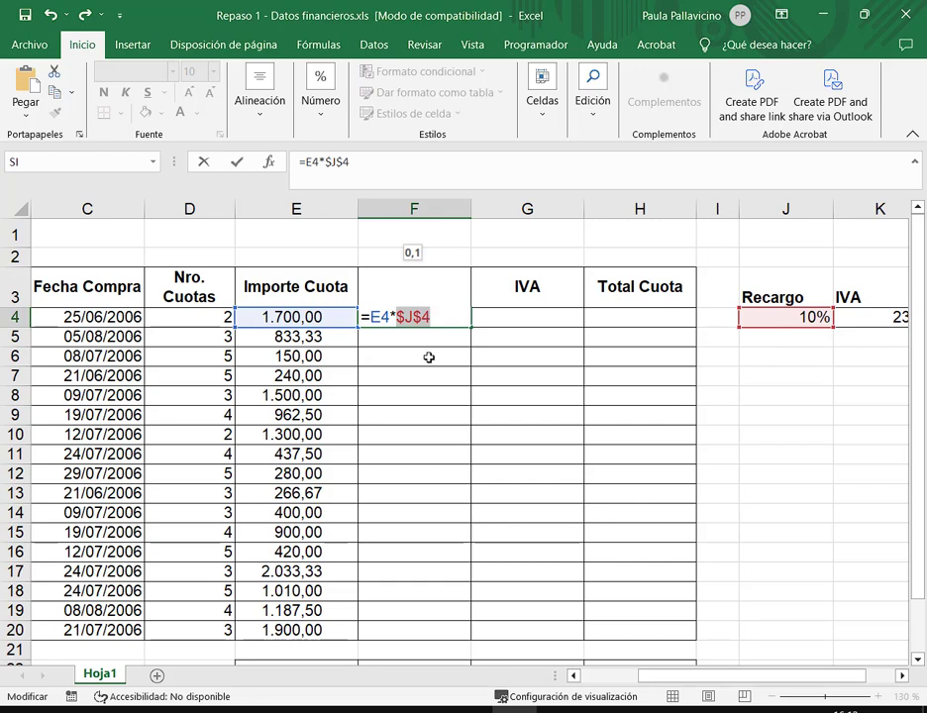
left_click(420, 319)
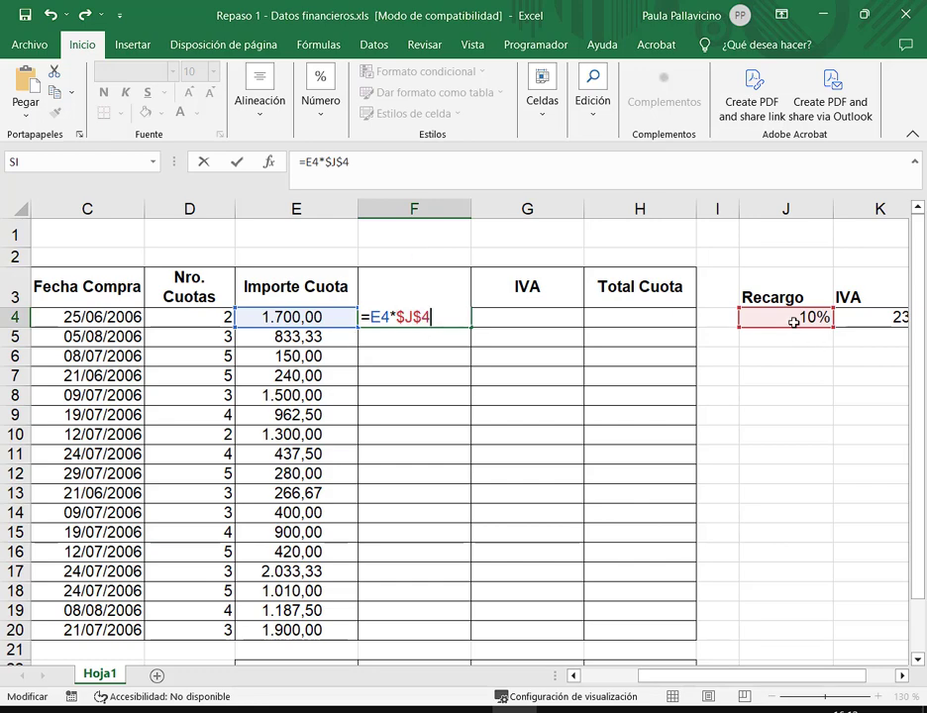
key("Return")
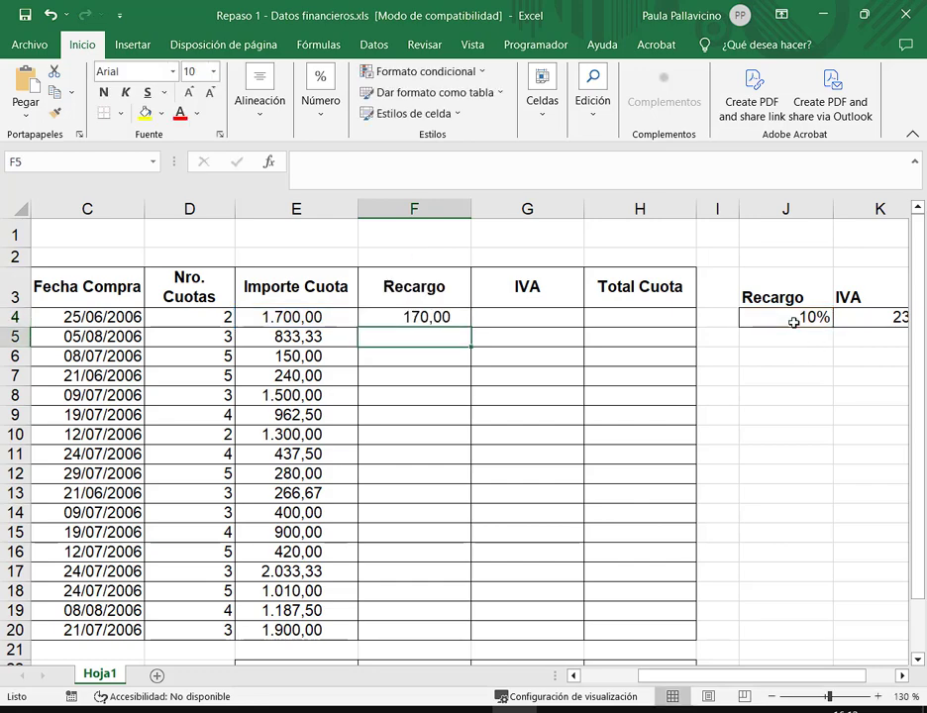
left_click(412, 322)
double_click(472, 328)
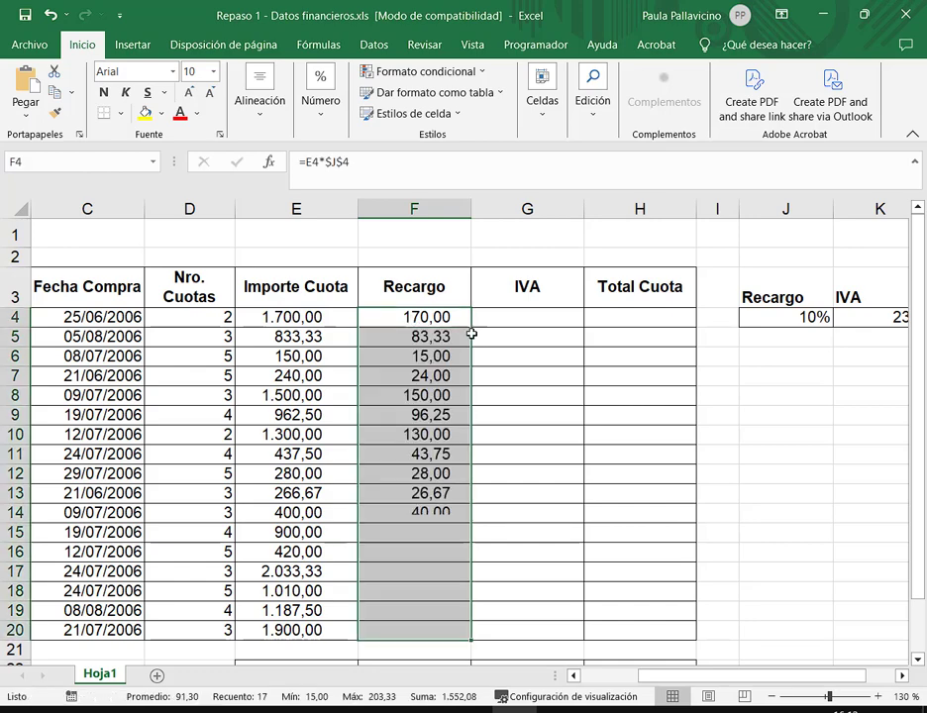
Step: Calculate the IVA in G4 with =E4*$K$4, using an absolute reference to the rate, and fill it down through G20
left_click(534, 320)
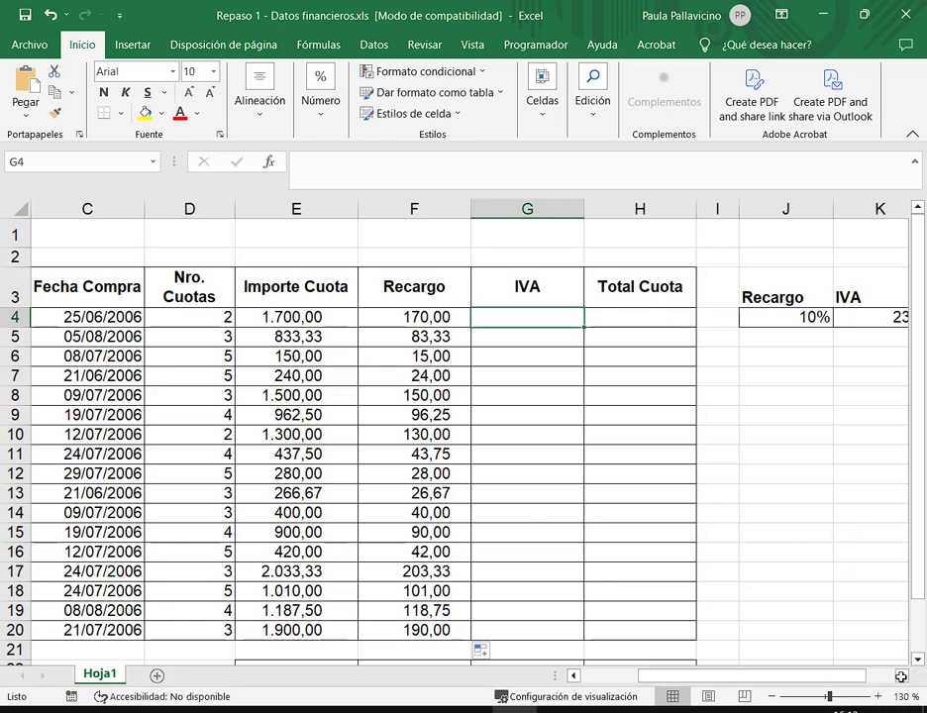
scroll(659, 496, "right", 1)
left_click(771, 317)
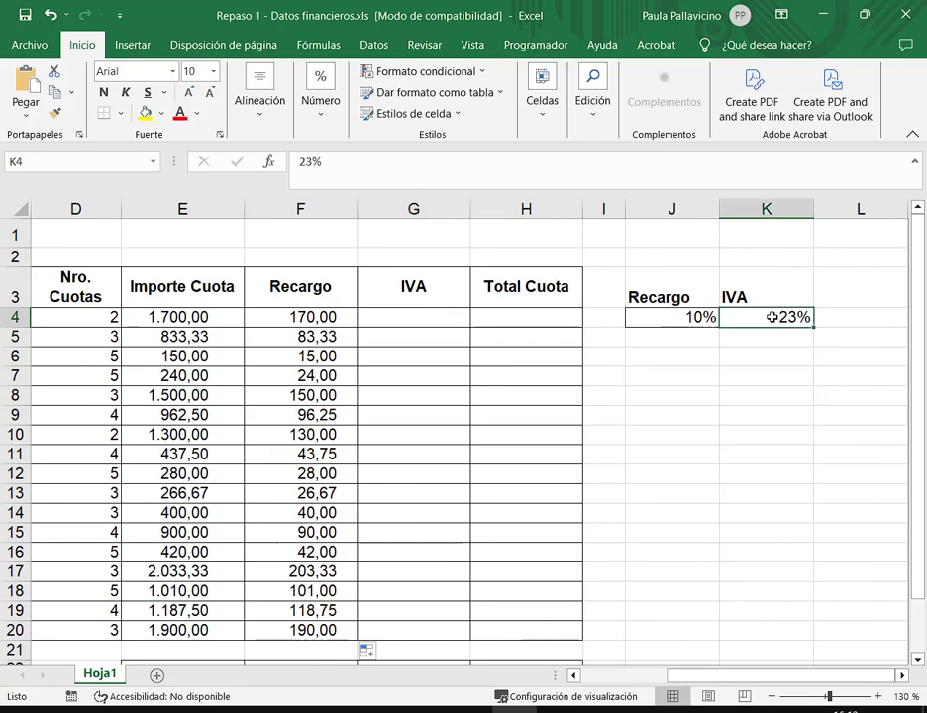
left_click(455, 319)
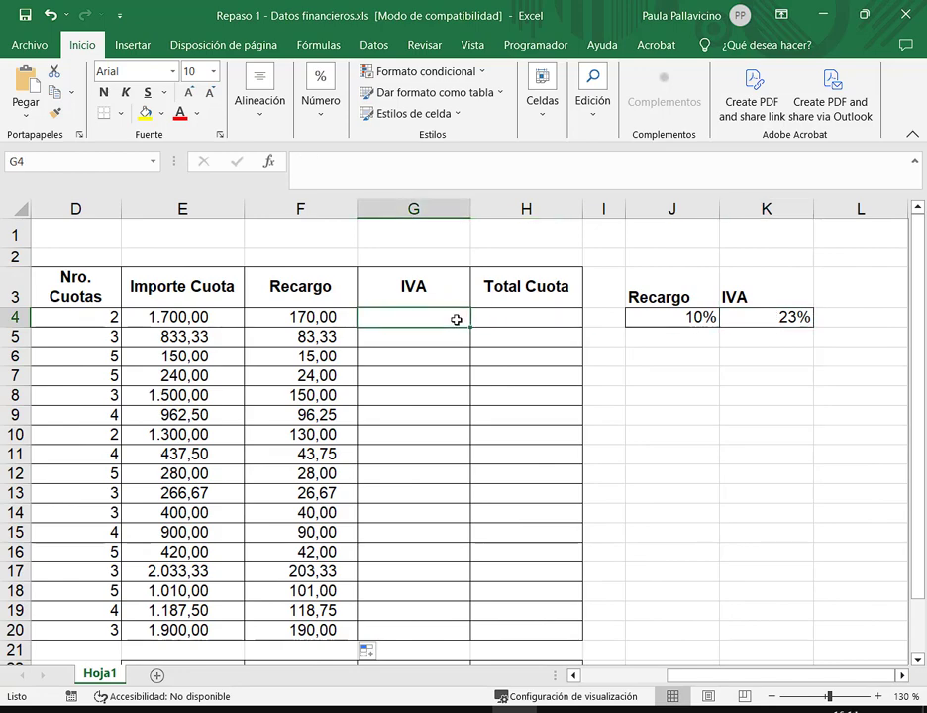
type("=")
left_click(179, 317)
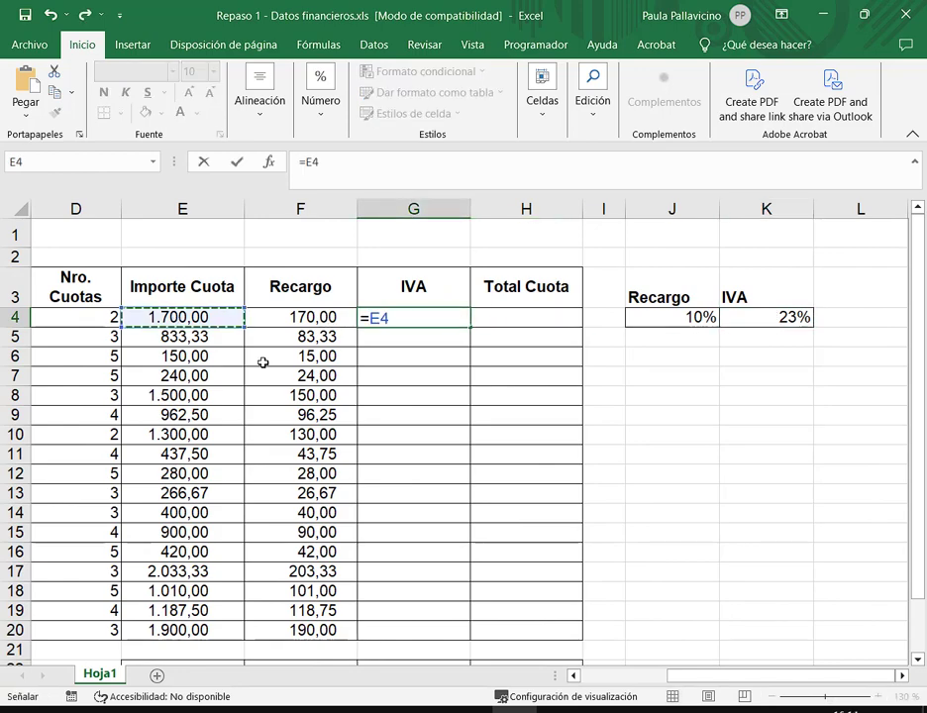
type("*")
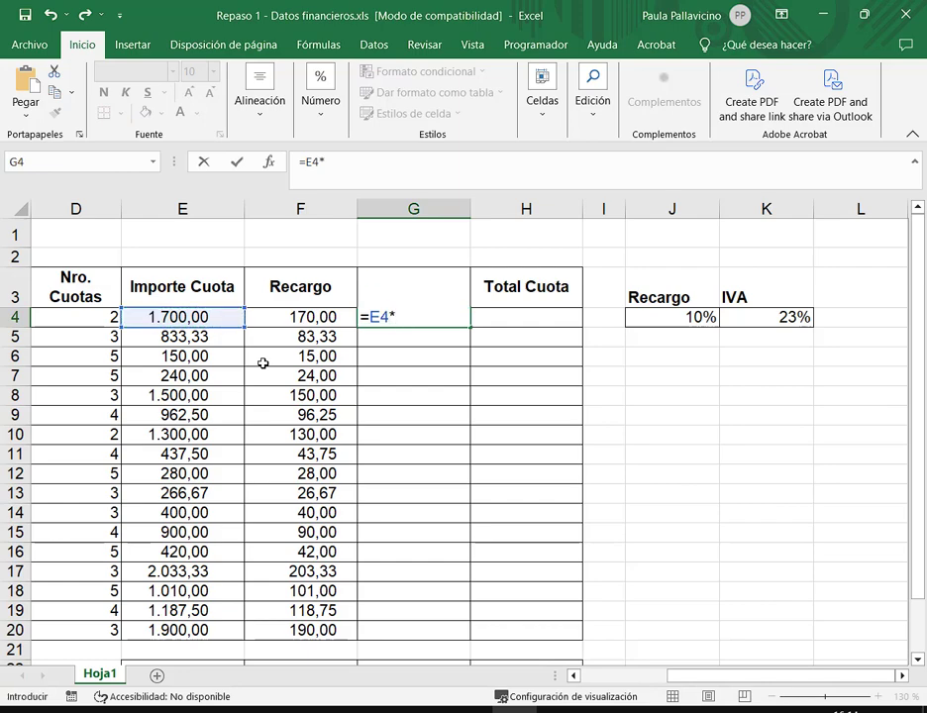
left_click(777, 318)
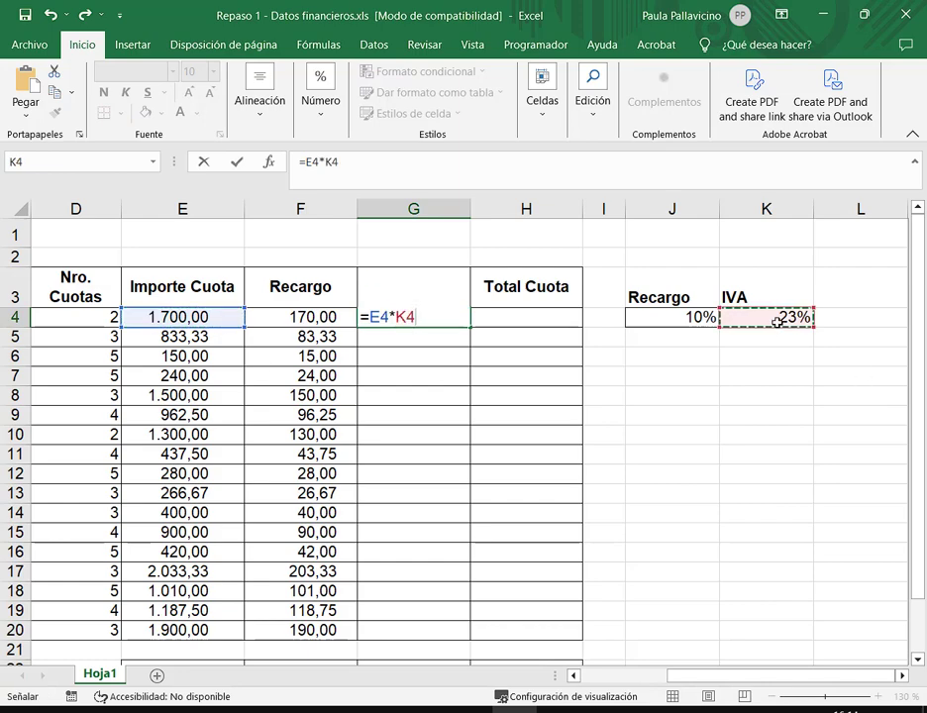
key("F4")
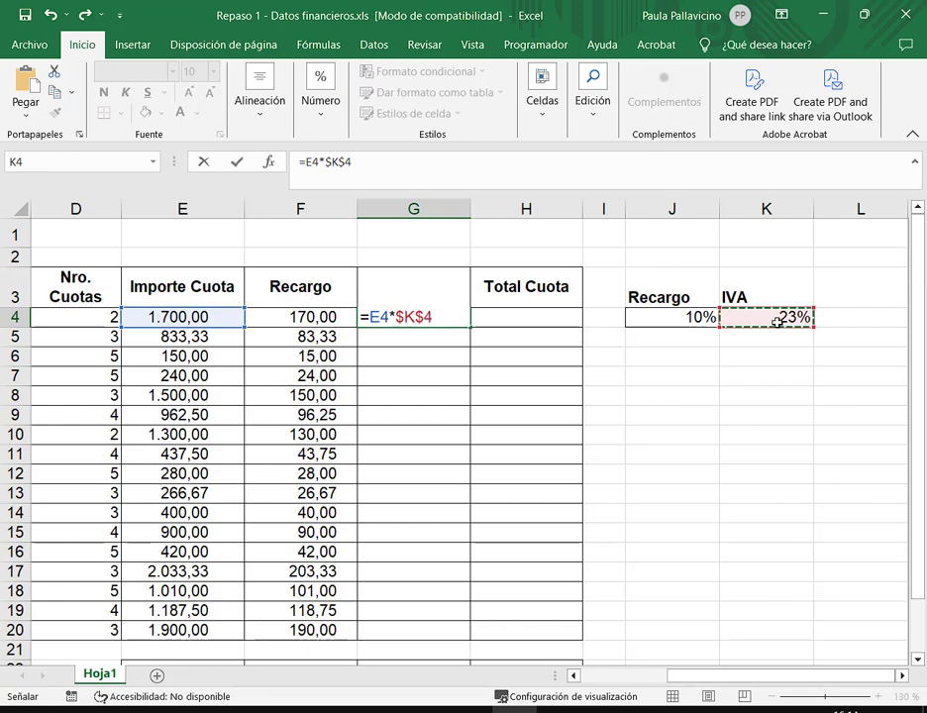
key("ctrl+Return")
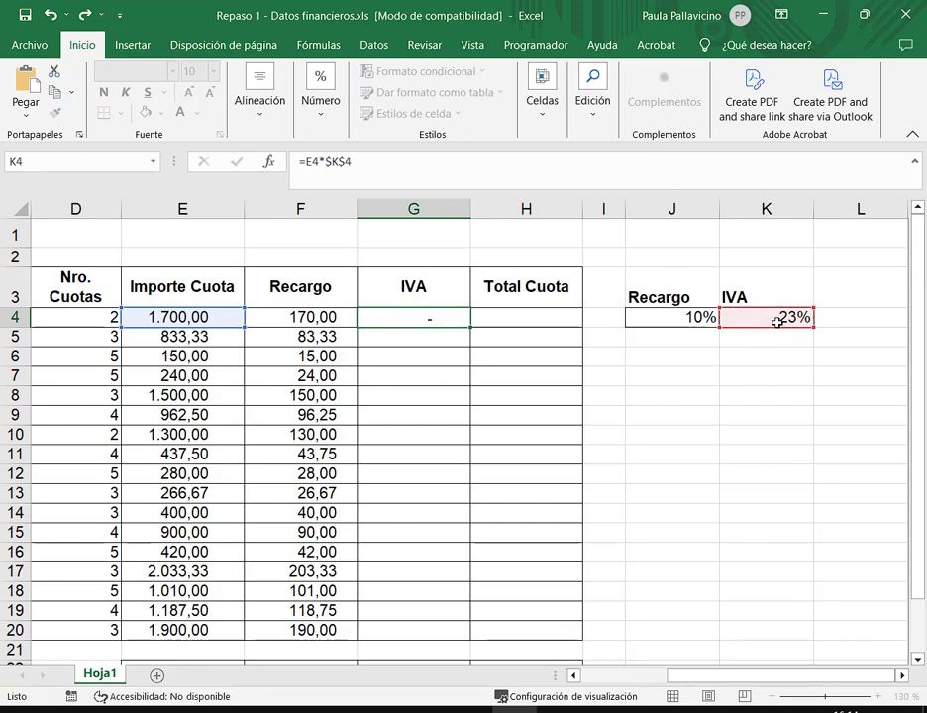
key("Return")
left_click(466, 319)
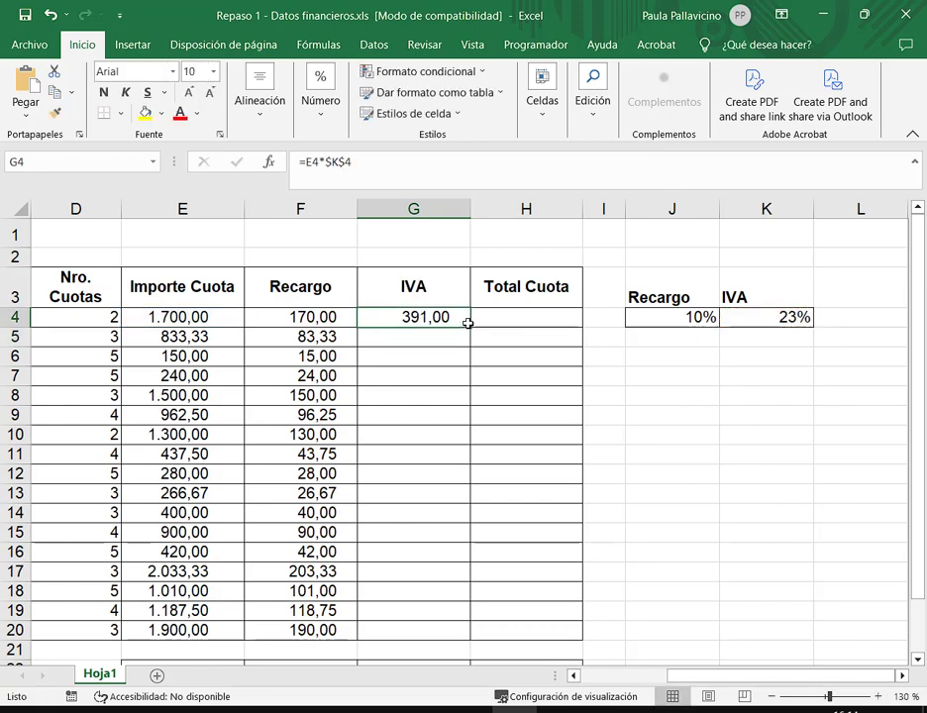
double_click(471, 327)
Step: Check the Recargo formula in F4 and compare the column with the Recargo rate in J4
left_click(325, 322)
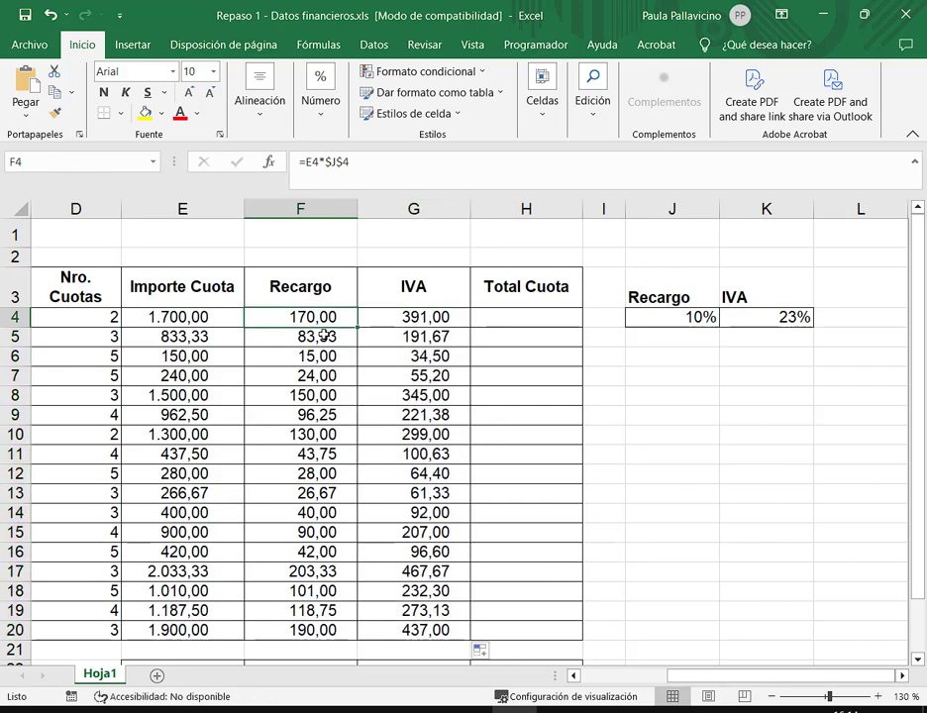
mouse_move(262, 269)
left_mouse_down()
mouse_move(381, 484)
mouse_move(323, 647)
mouse_move(353, 649)
left_mouse_up()
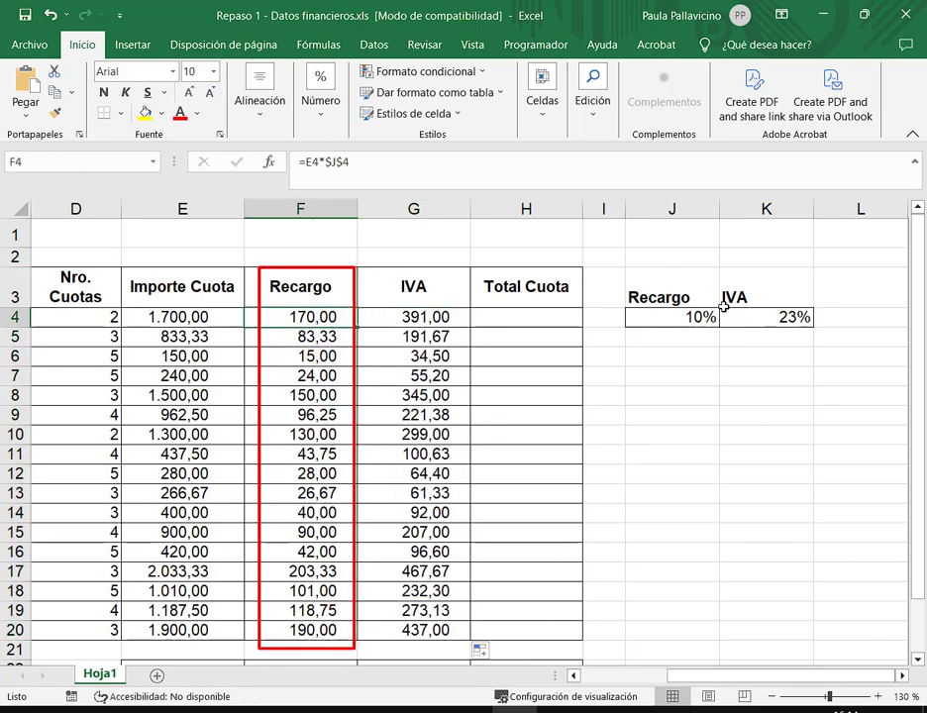
left_click_drag(626, 307, 722, 329)
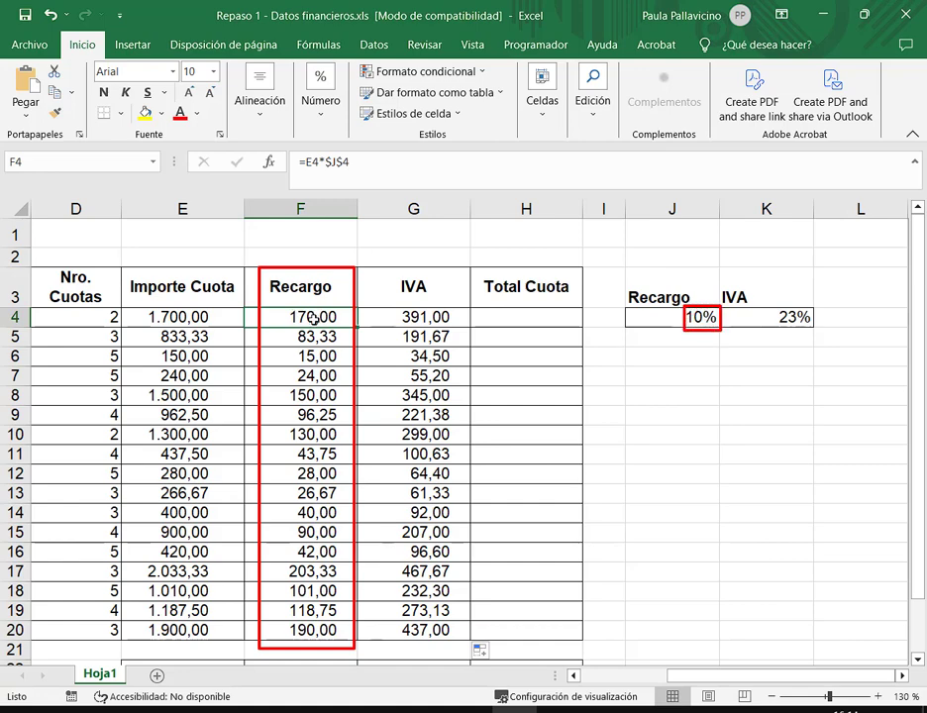
Step: Compare the IVA column with the IVA rate in K4
key("ctrl+z")
key("ctrl+z")
mouse_move(387, 265)
left_mouse_down()
mouse_move(468, 530)
mouse_move(463, 658)
mouse_move(460, 646)
left_mouse_up()
left_click_drag(774, 303, 823, 333)
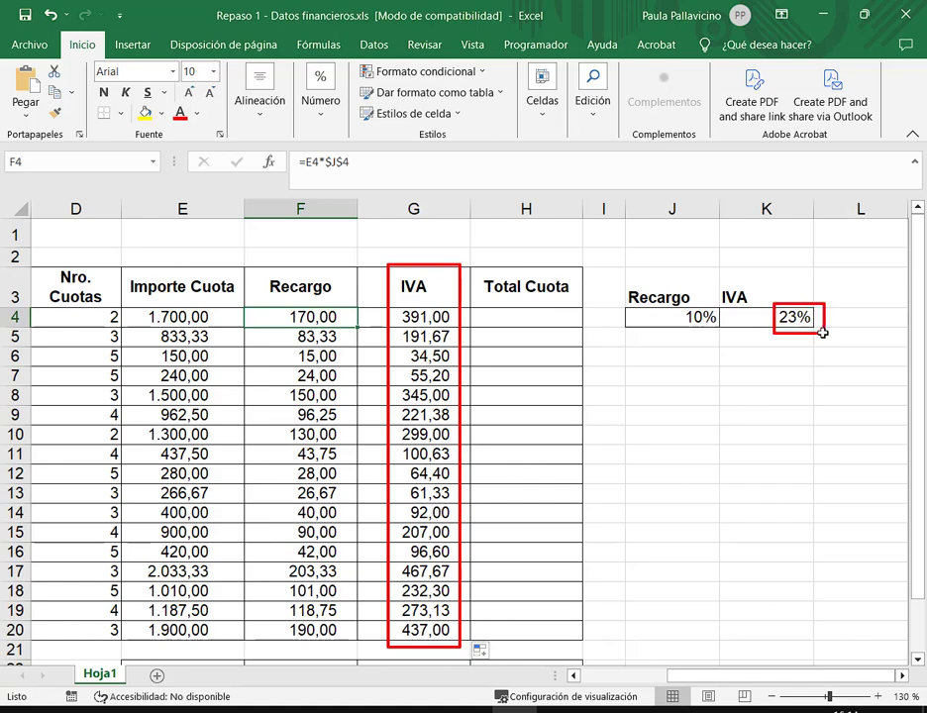
left_click_drag(522, 310, 458, 321)
key("Escape")
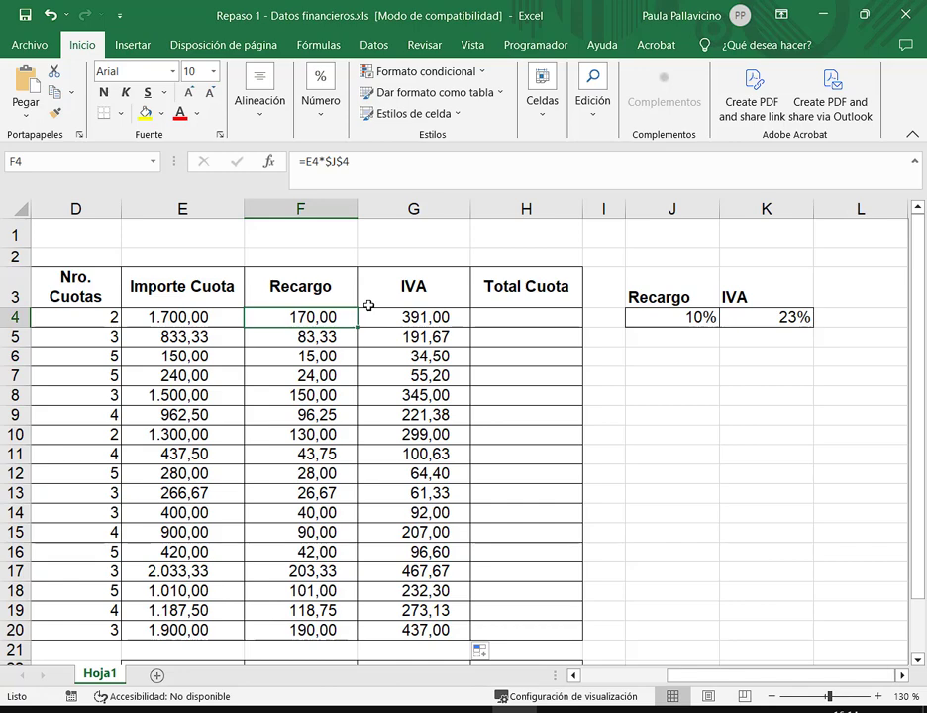
Step: Calculate the Total Cuota in H4 with =E4+F4+G4 and fill the formula down through H20
left_click(545, 315)
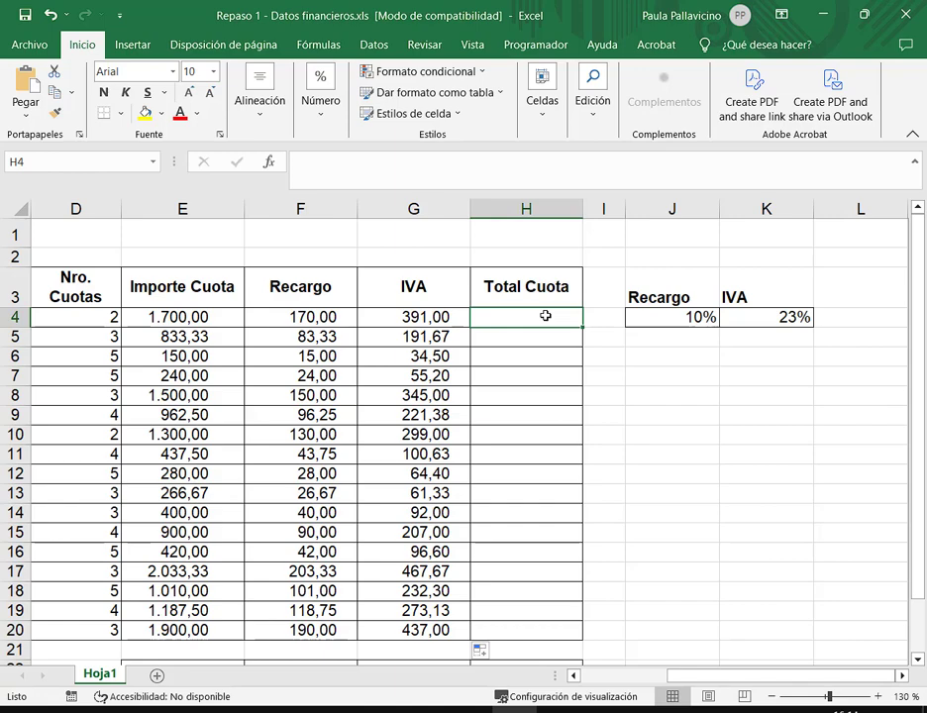
type("=")
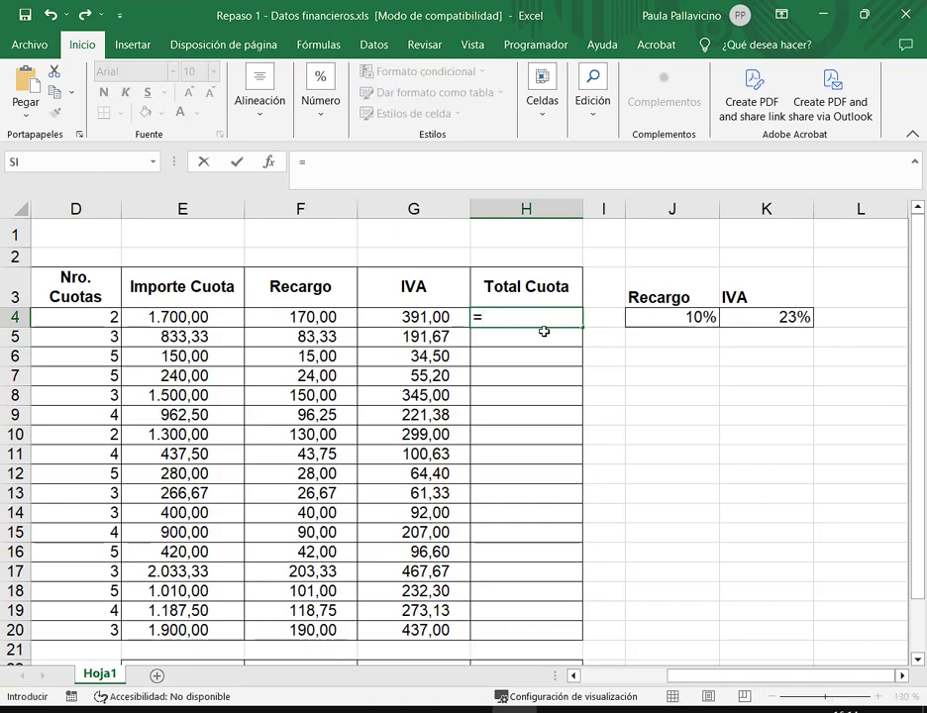
left_click(211, 317)
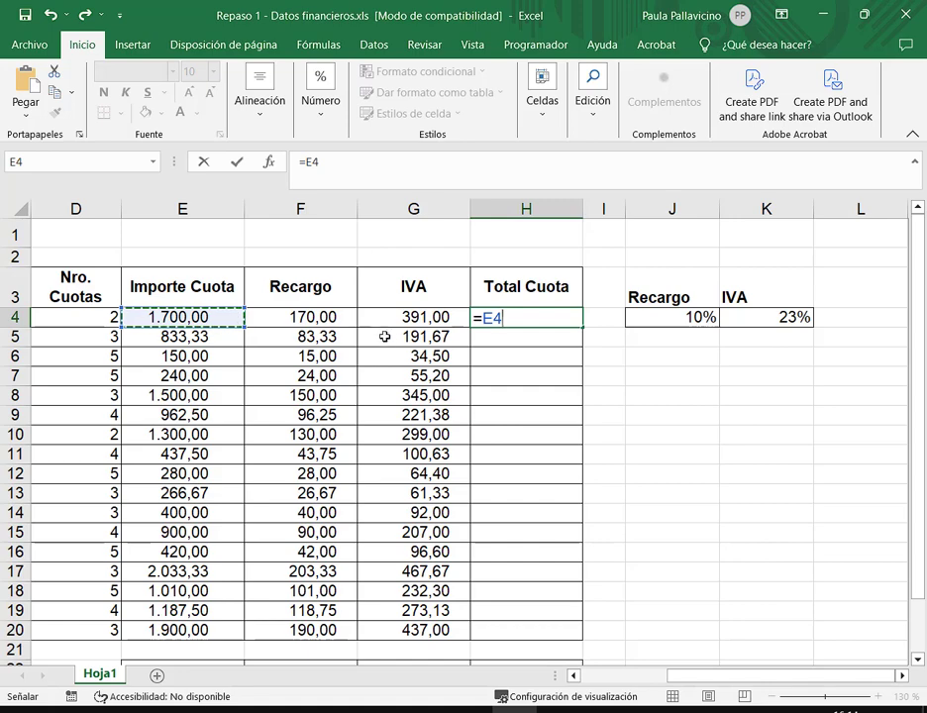
type("+")
left_click(347, 317)
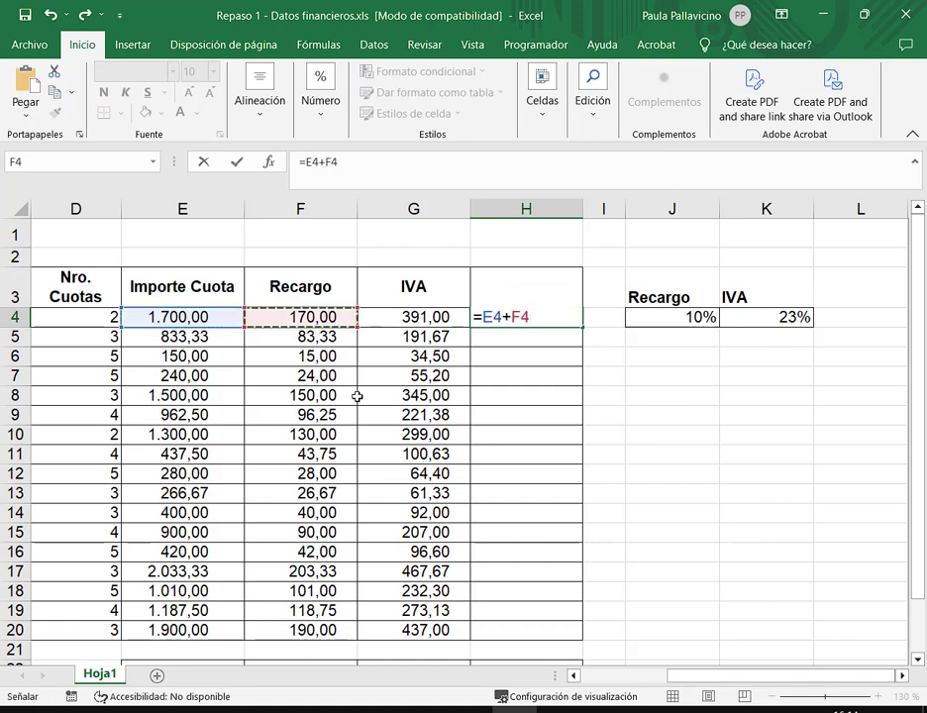
type("+")
left_click(424, 315)
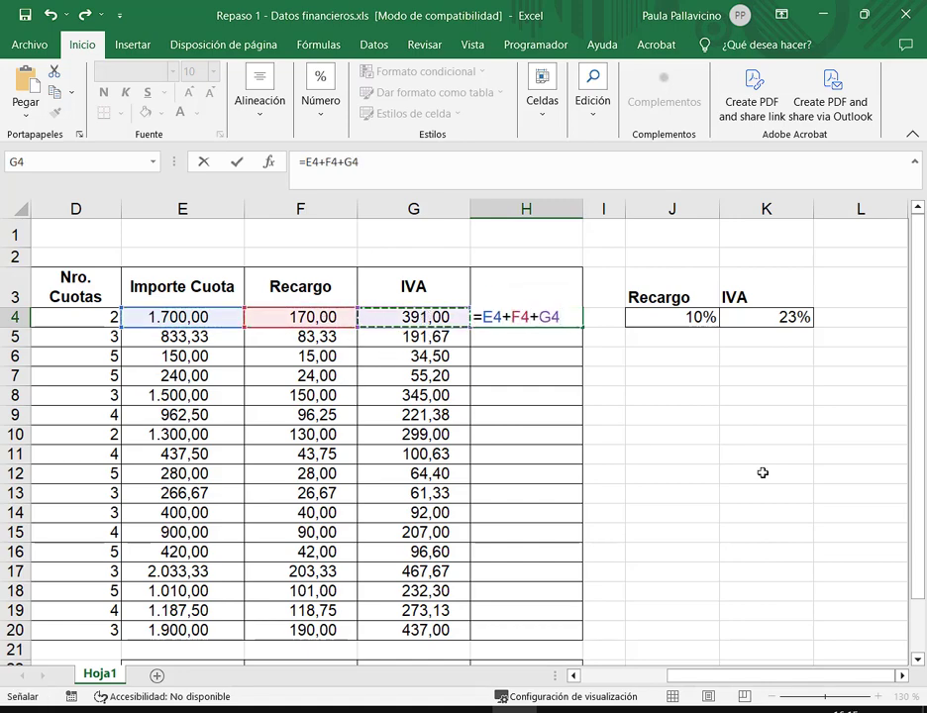
key("Return")
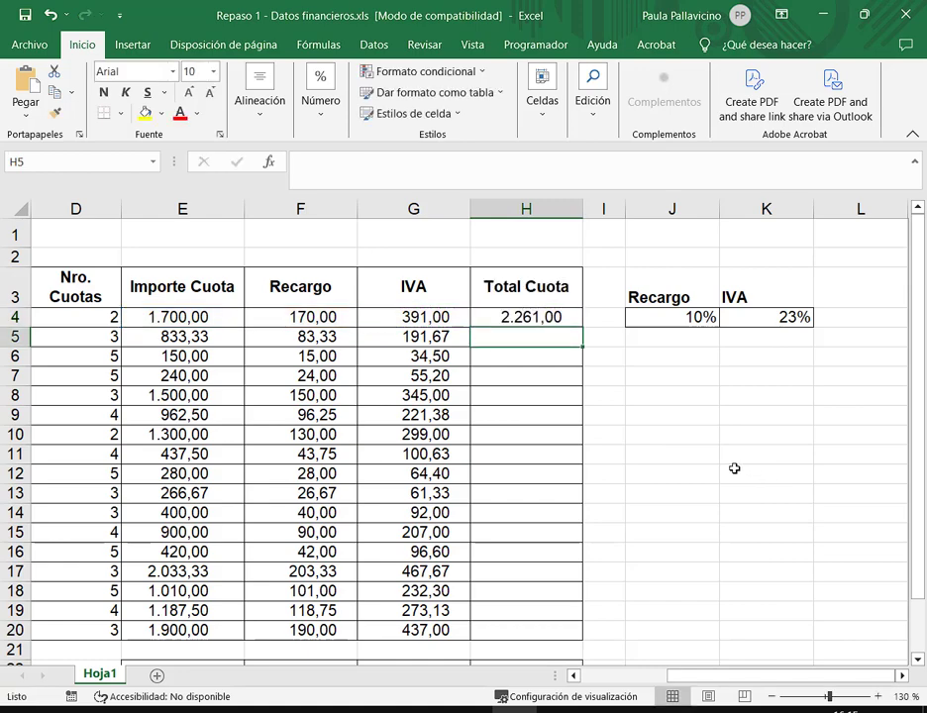
left_click(552, 316)
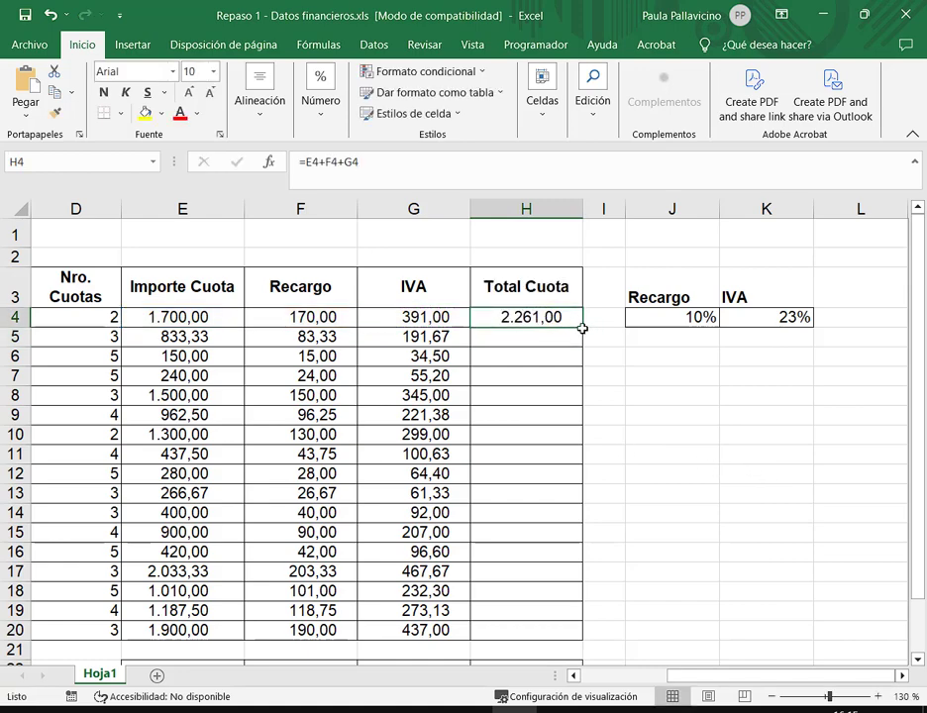
double_click(582, 328)
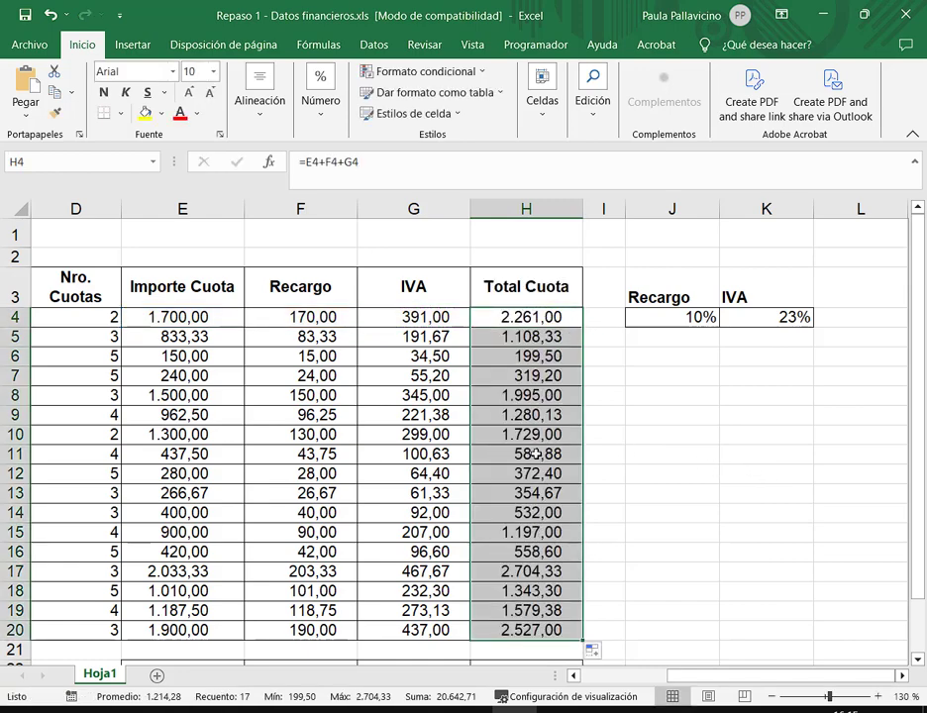
Step: Check the Total Cuota formulas in H4 and H5 and review the column through H20
left_click(552, 337)
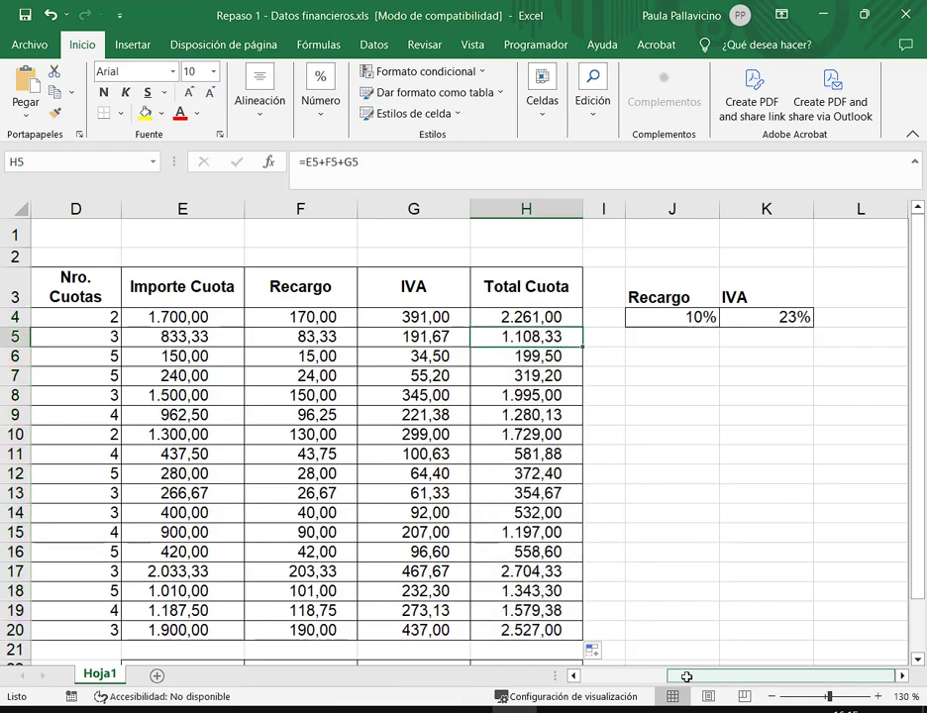
left_click(530, 319)
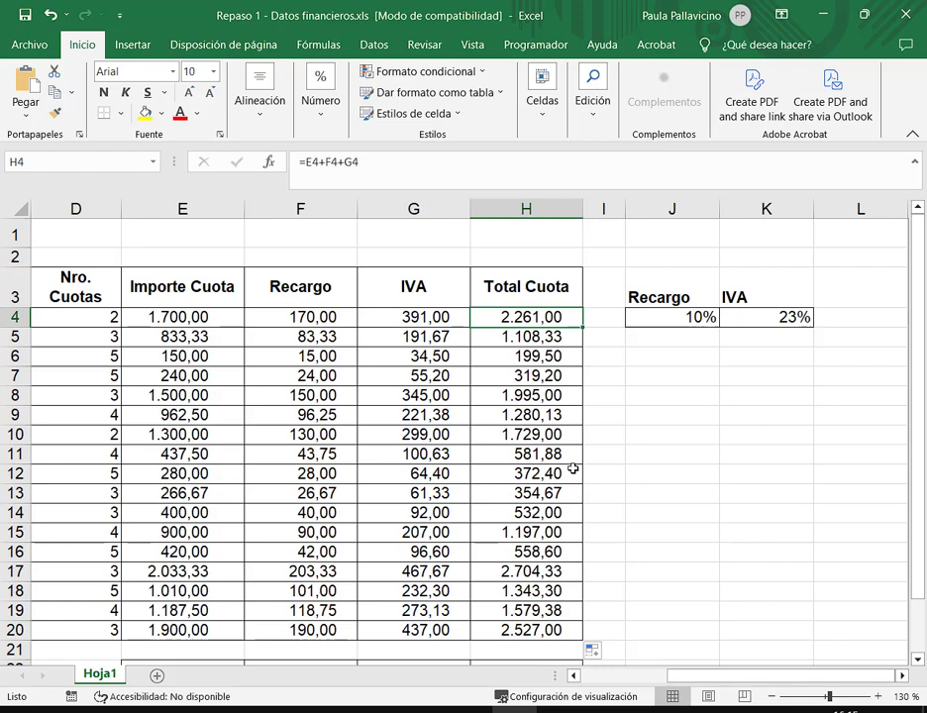
left_click(540, 299)
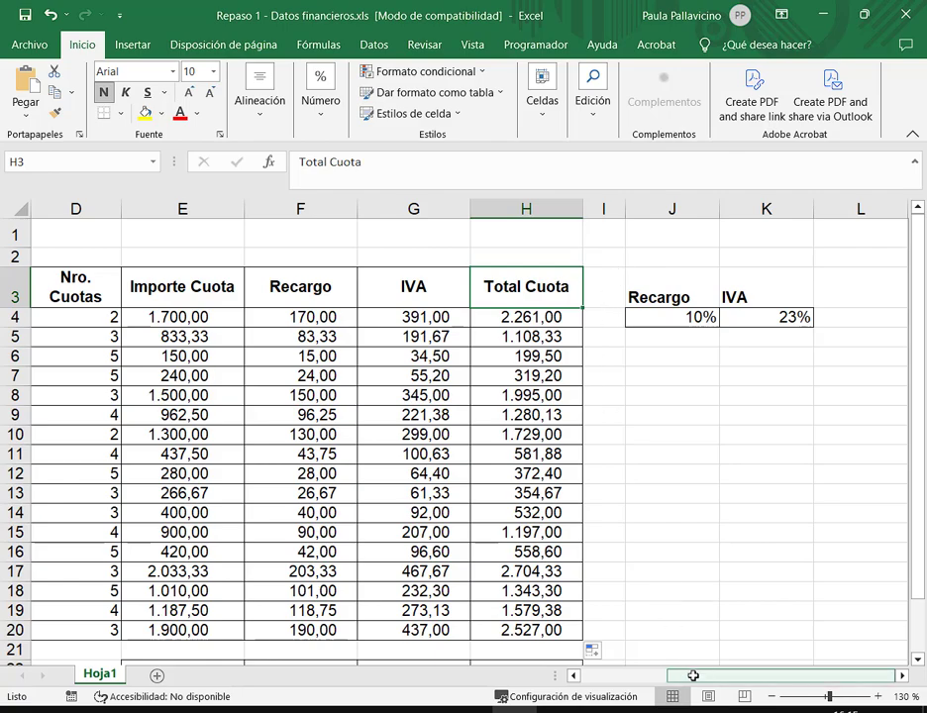
left_click_drag(696, 680, 666, 683)
left_click(705, 289)
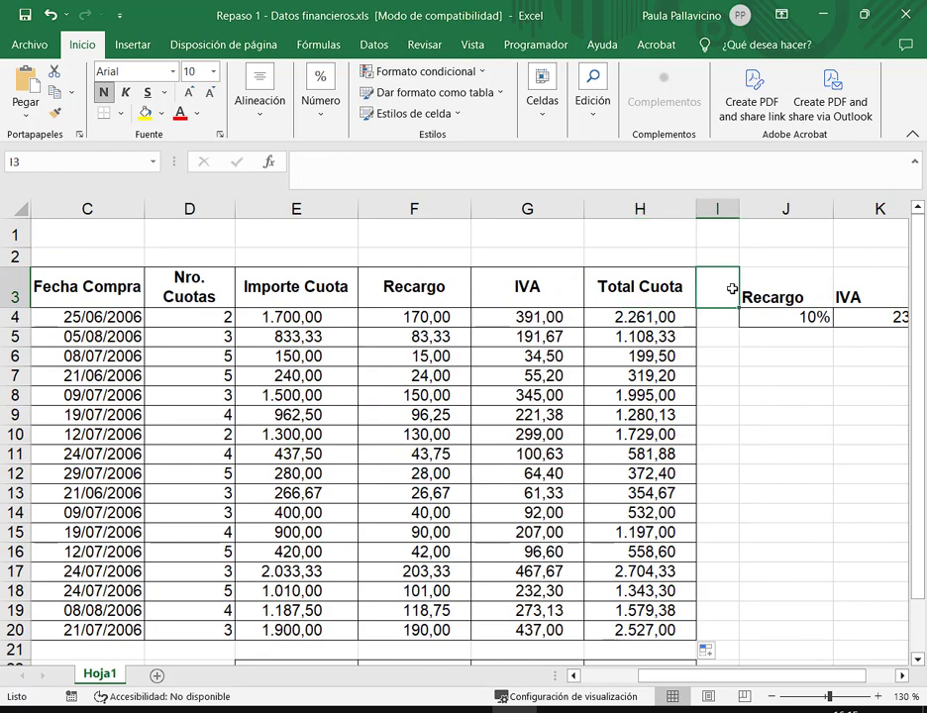
left_click_drag(679, 315, 676, 630)
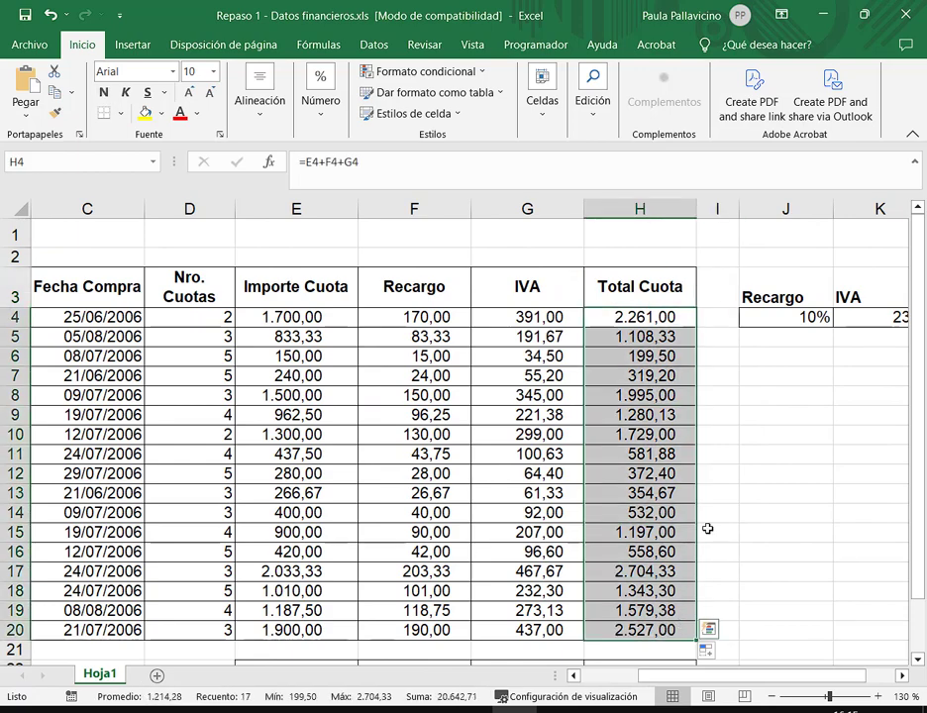
left_click(639, 317)
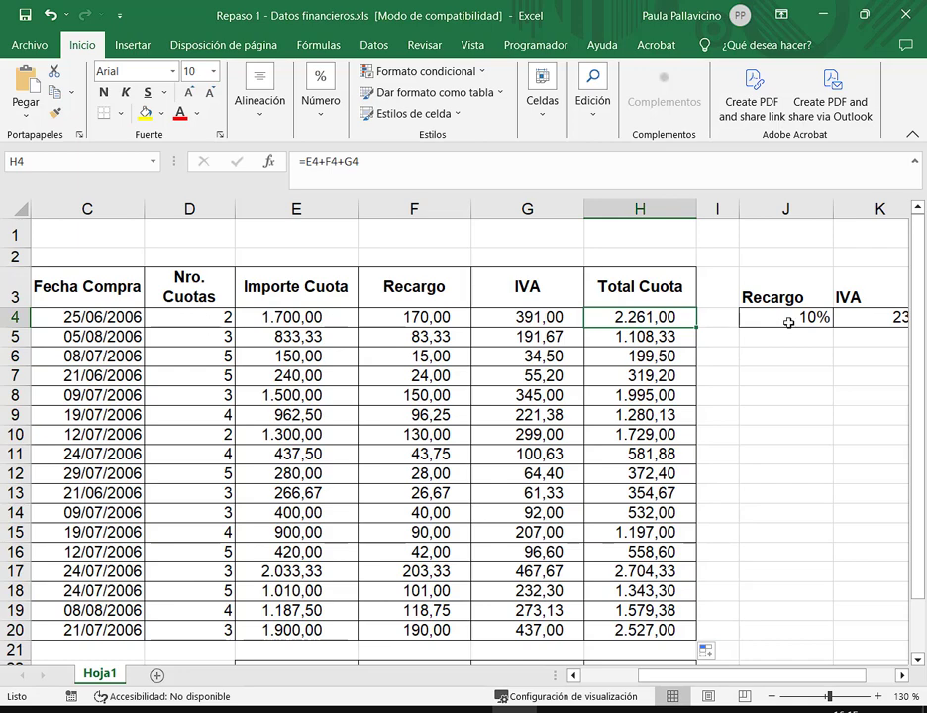
Step: Widen column I and calculate the first client's overall total in I4 by multiplying Total Cuota by Nro. Cuotas with =H4*D4
left_click_drag(739, 209, 812, 217)
left_click_drag(673, 675, 573, 674)
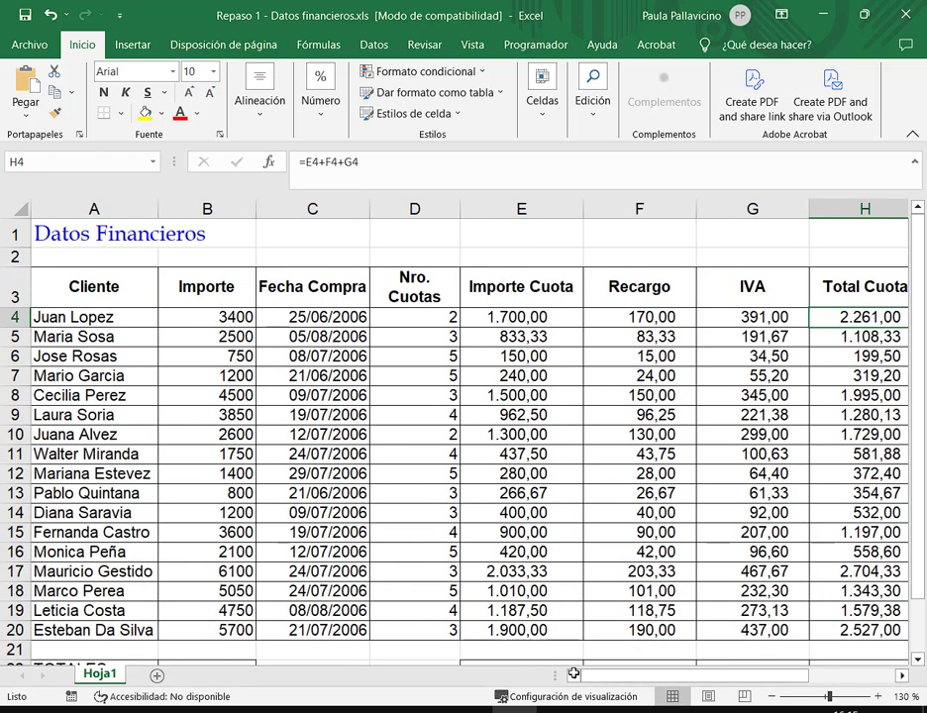
left_click(223, 313)
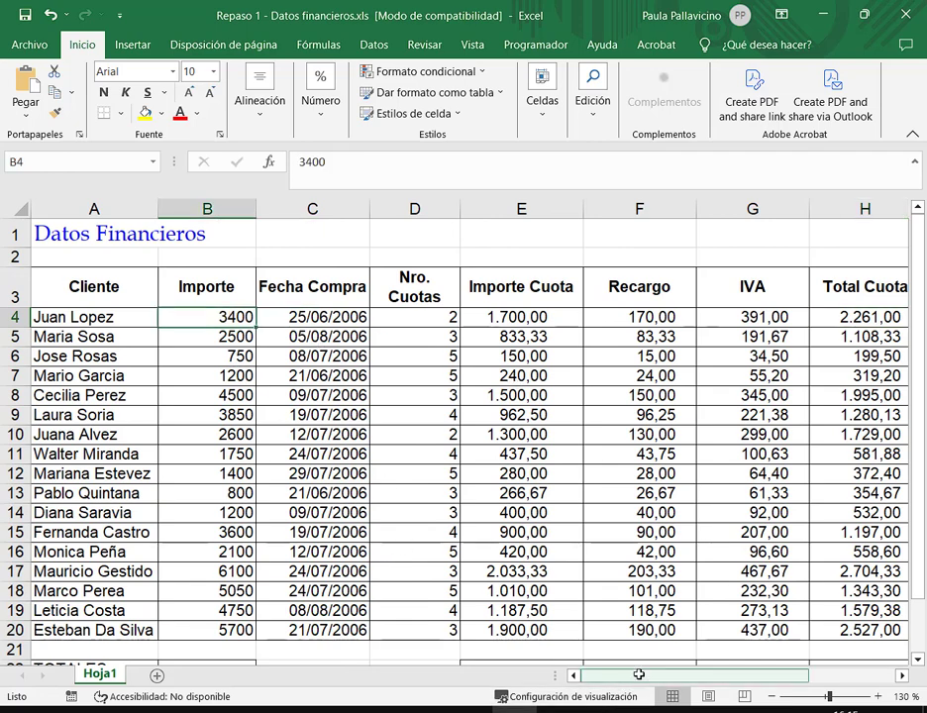
left_click_drag(655, 674, 705, 672)
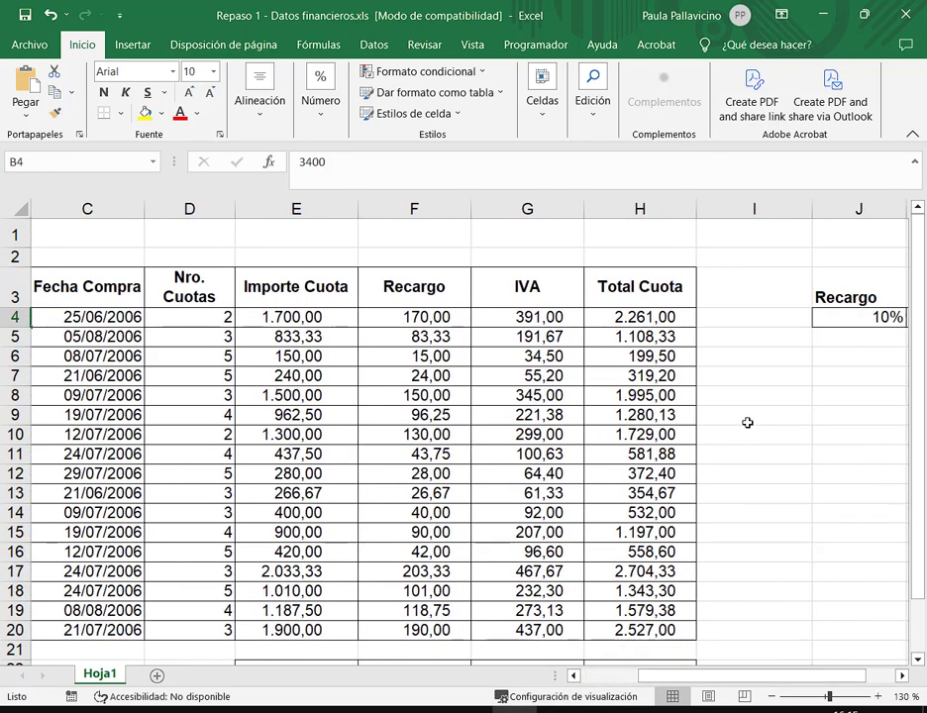
left_click(193, 315)
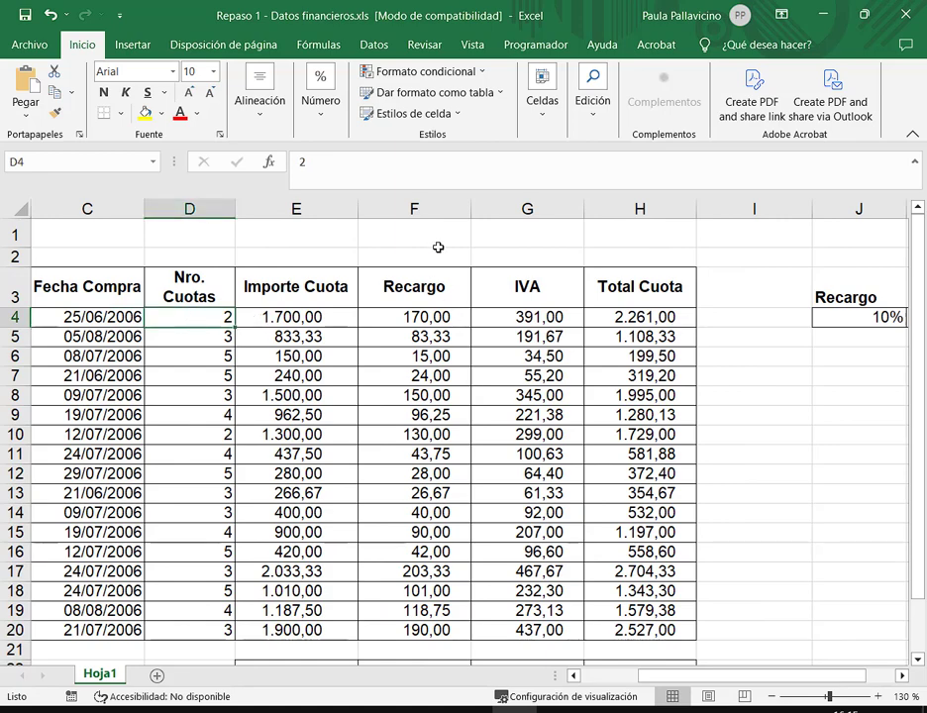
left_click_drag(433, 279, 520, 317)
left_click(768, 314)
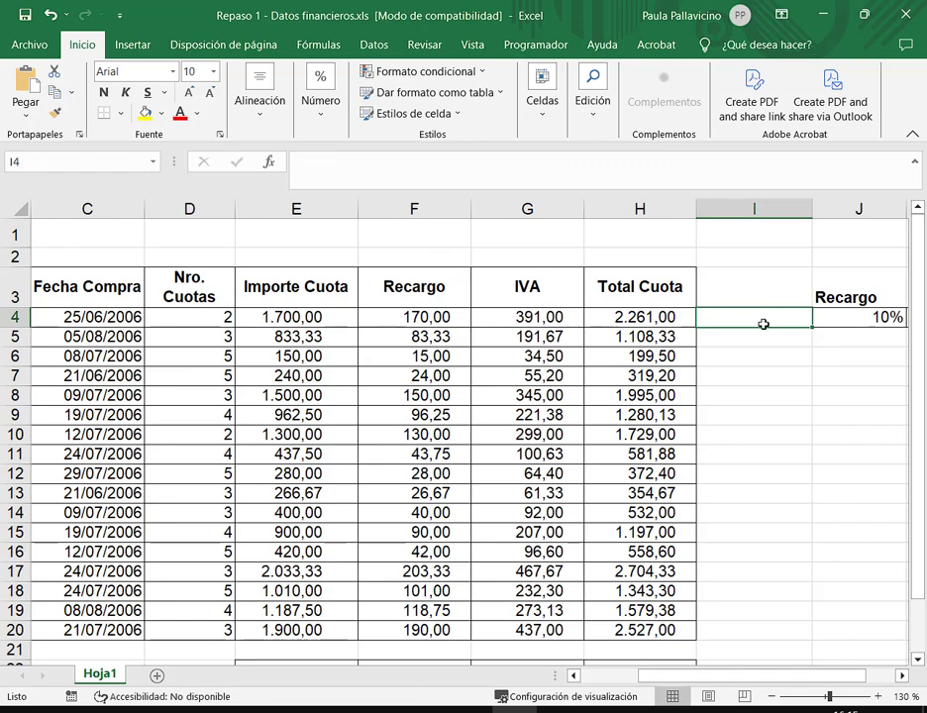
type("=")
left_click(635, 319)
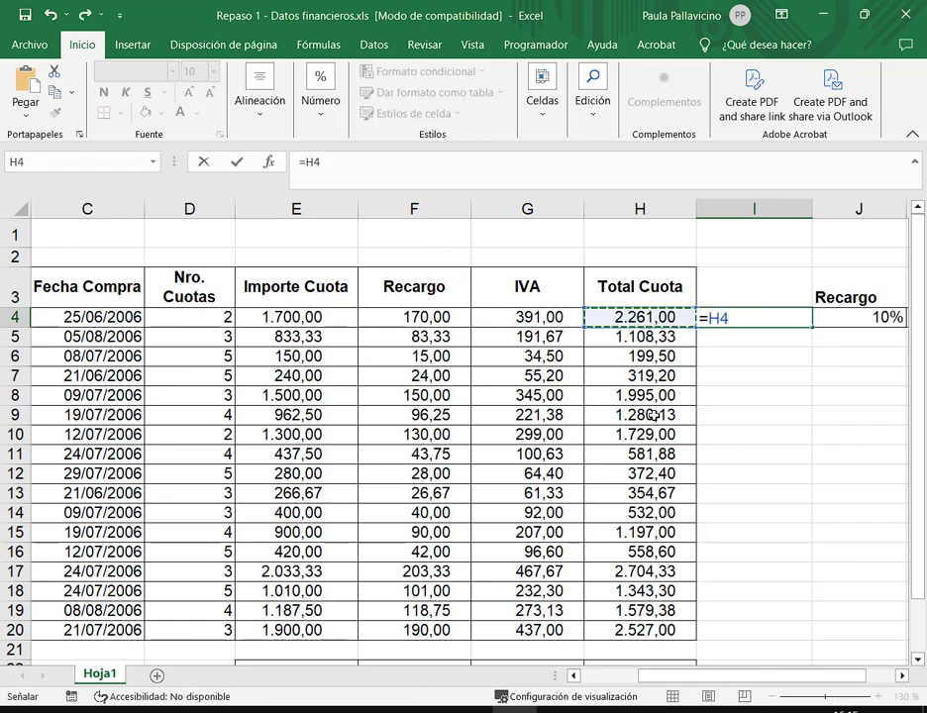
type("*")
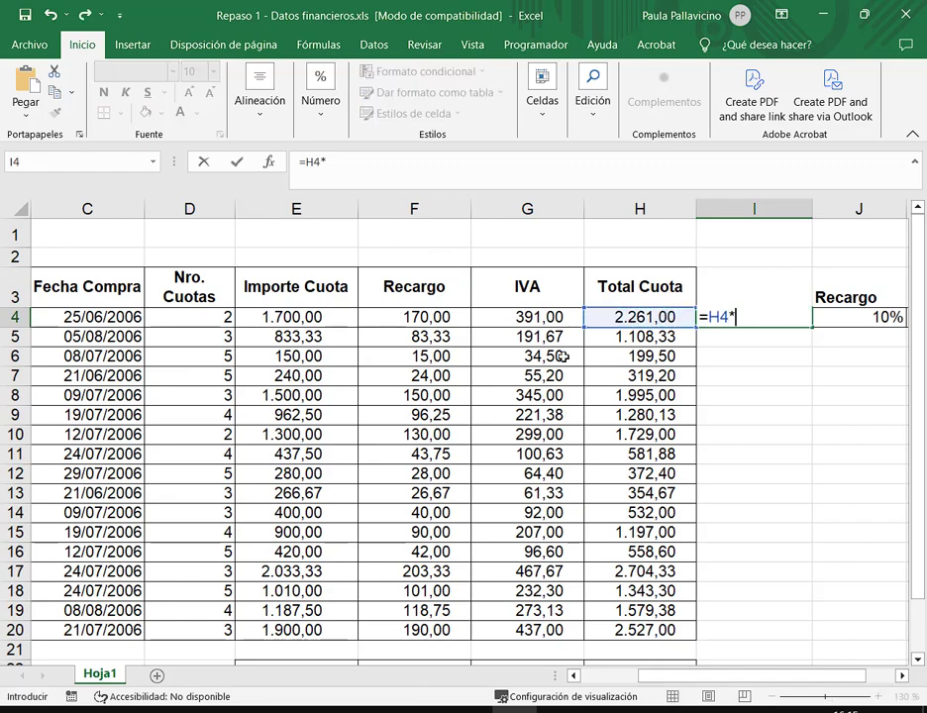
left_click(213, 315)
key("Return")
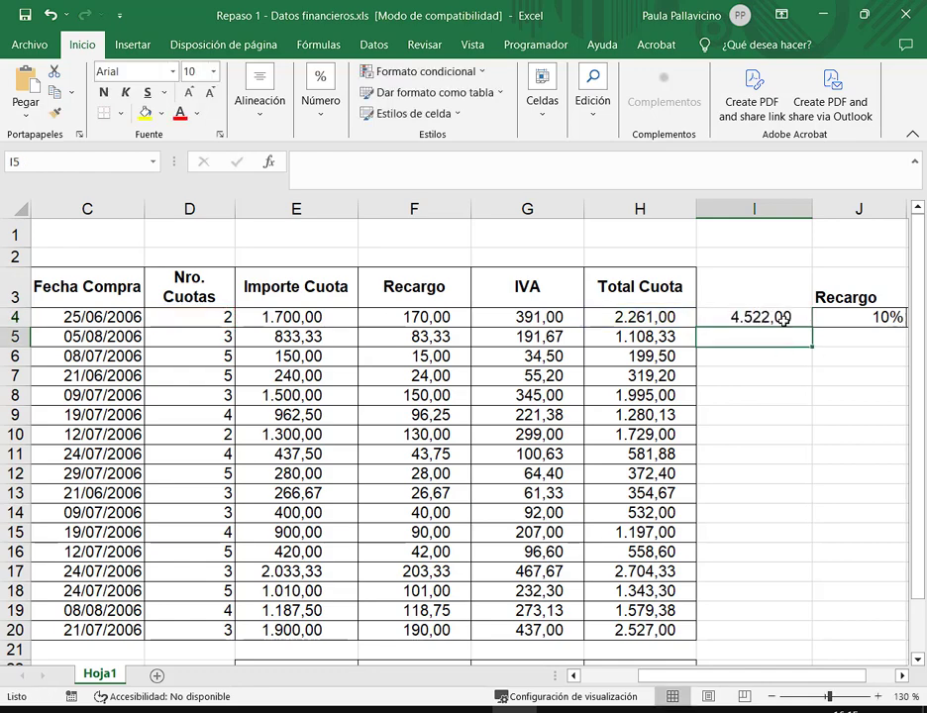
Step: Narrow column I, the Fecha Compra column and the Importe Cuota column
left_click(723, 319)
mouse_move(790, 676)
left_mouse_down()
mouse_move(775, 676)
mouse_move(794, 676)
left_mouse_up()
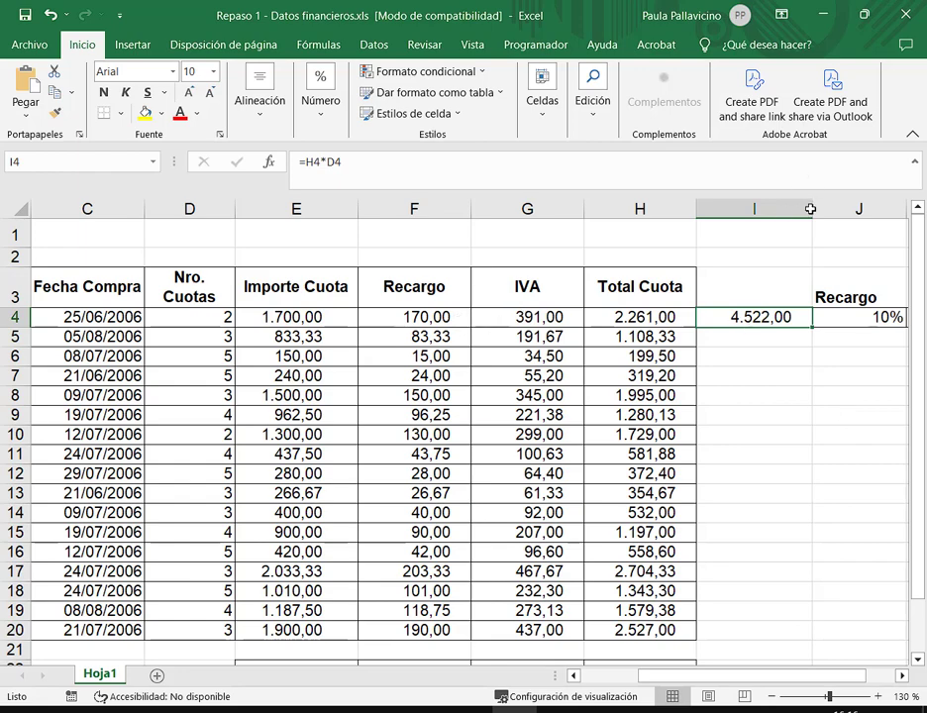
left_click_drag(810, 209, 790, 214)
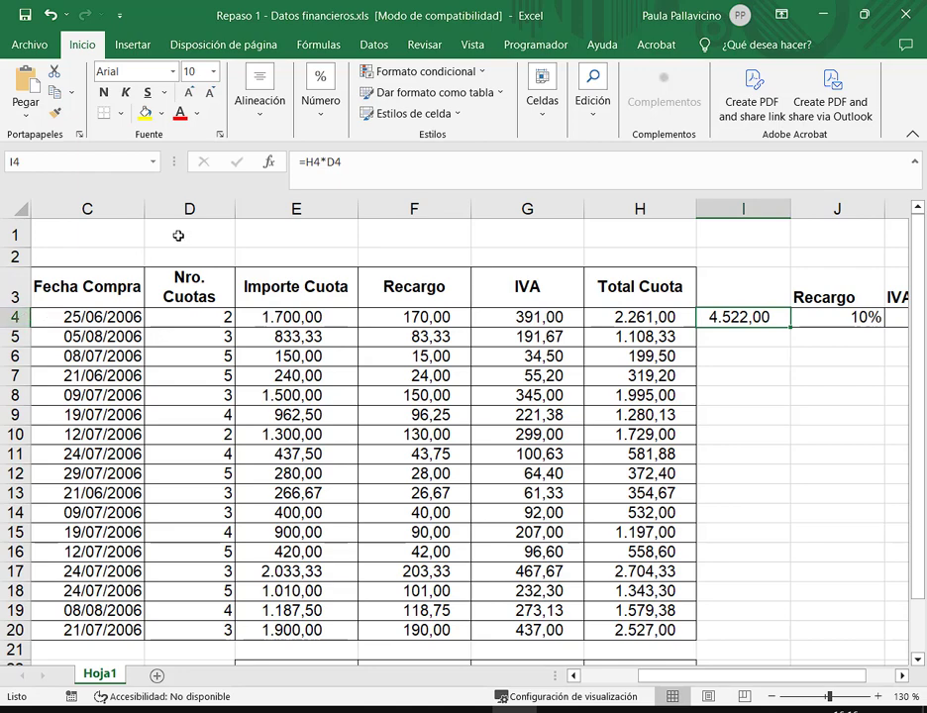
left_click_drag(145, 209, 130, 209)
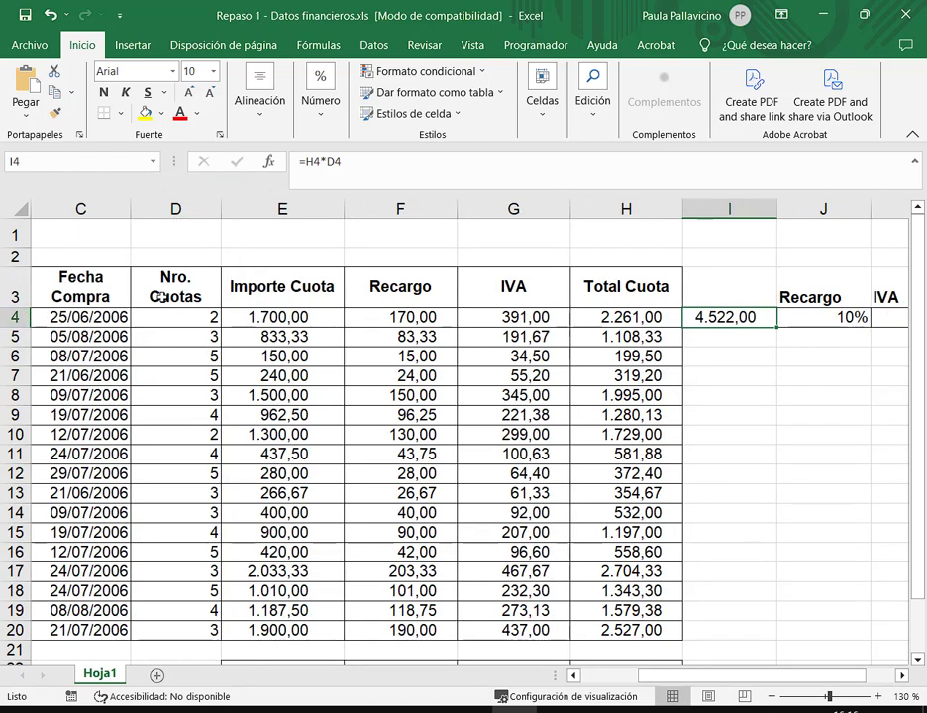
left_click_drag(344, 209, 329, 211)
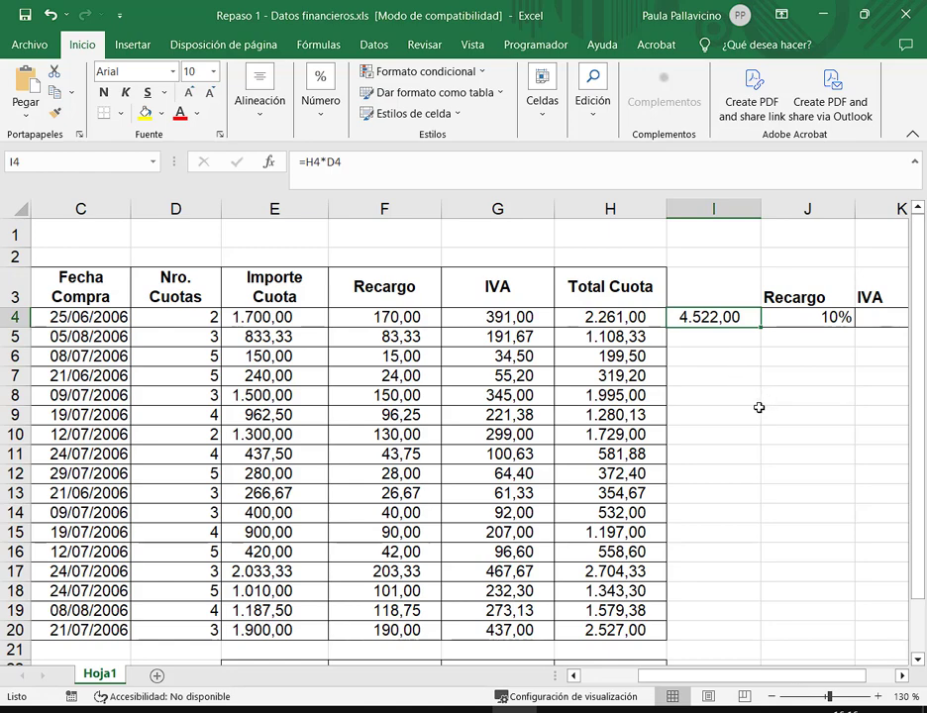
Step: Clear the trial total from I4 and check the cells referenced by the Total Cuota formula in H4
key("Delete")
left_click(654, 317)
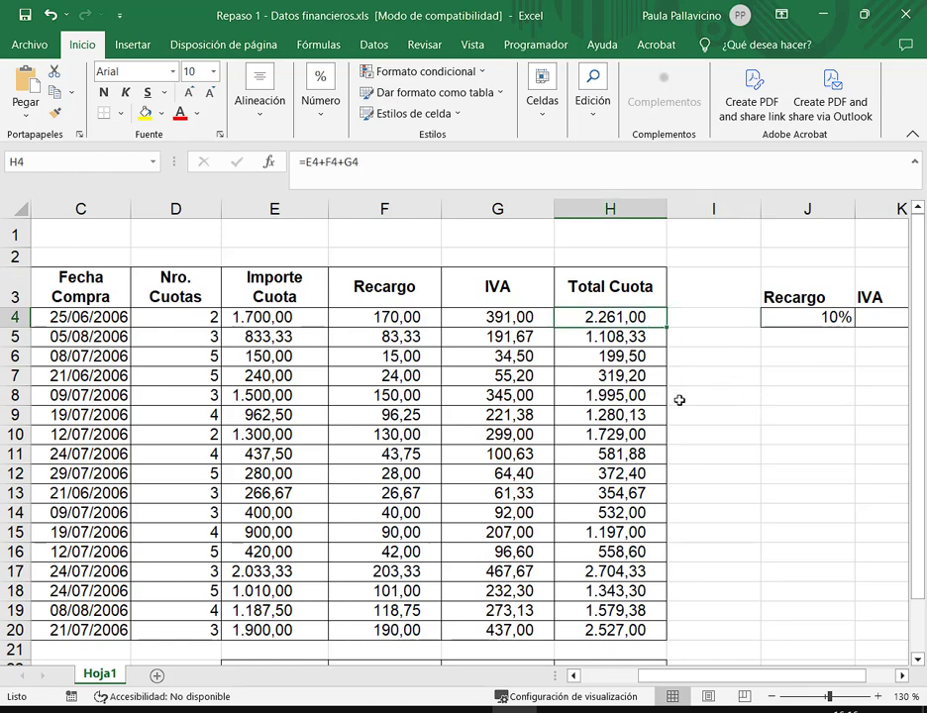
key("F2")
key("Escape")
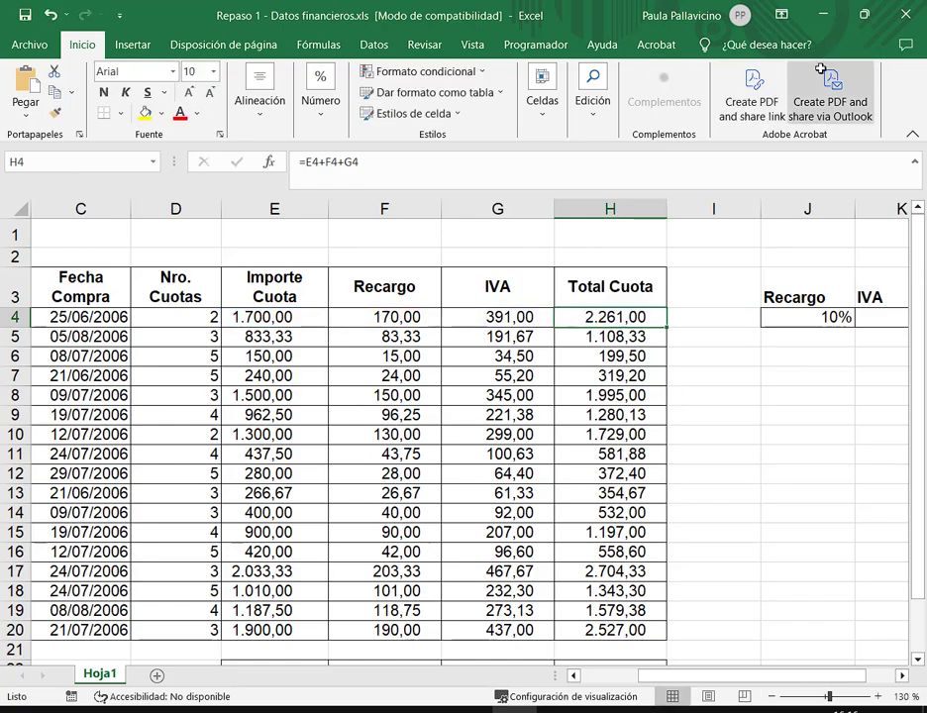
Step: Restore the workbook window to a smaller size and arrange it over the Meet call with columns C to H in view
left_click(862, 14)
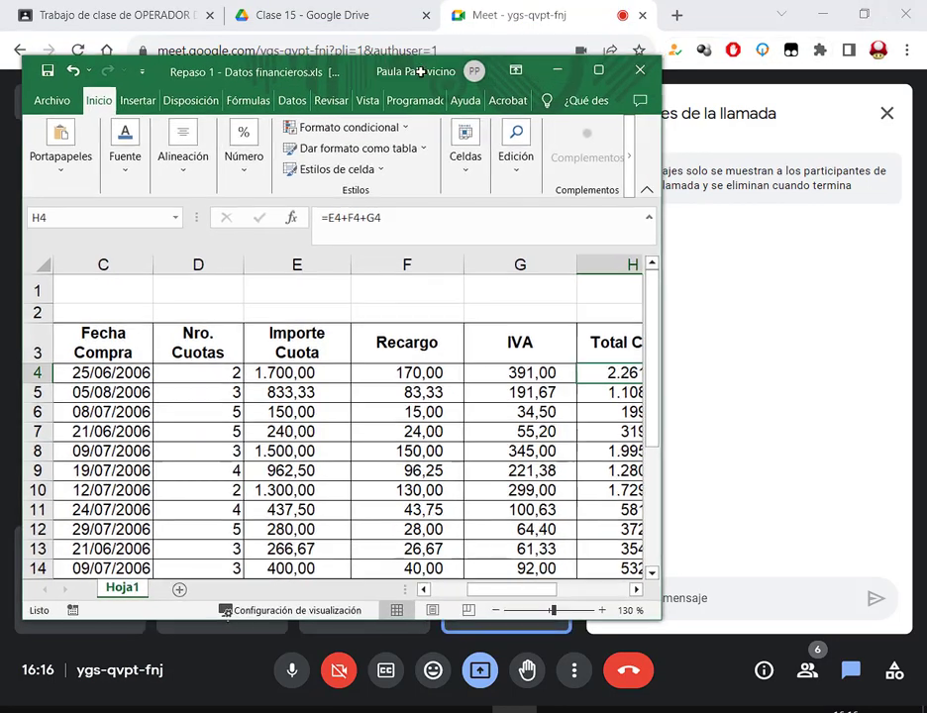
left_click_drag(420, 68, 313, 43)
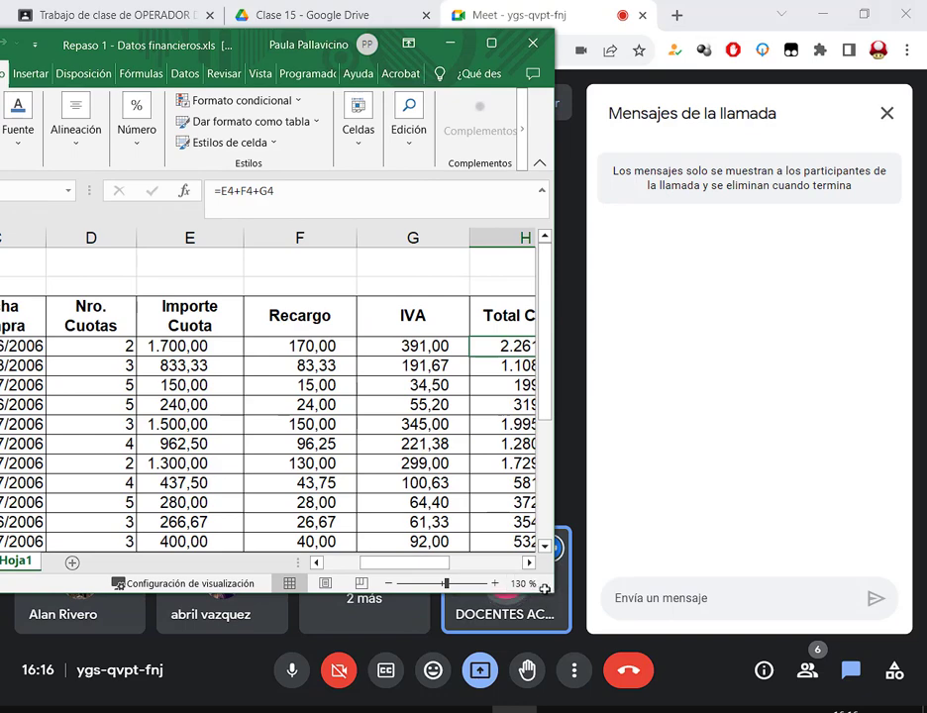
left_click_drag(554, 594, 604, 586)
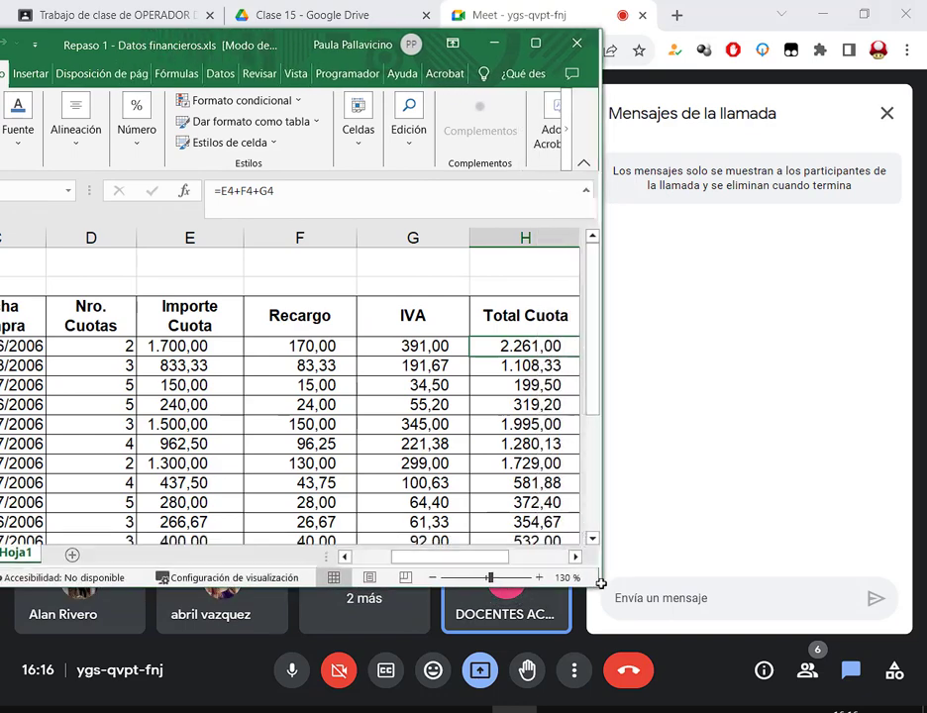
left_click(310, 344)
left_click(514, 338)
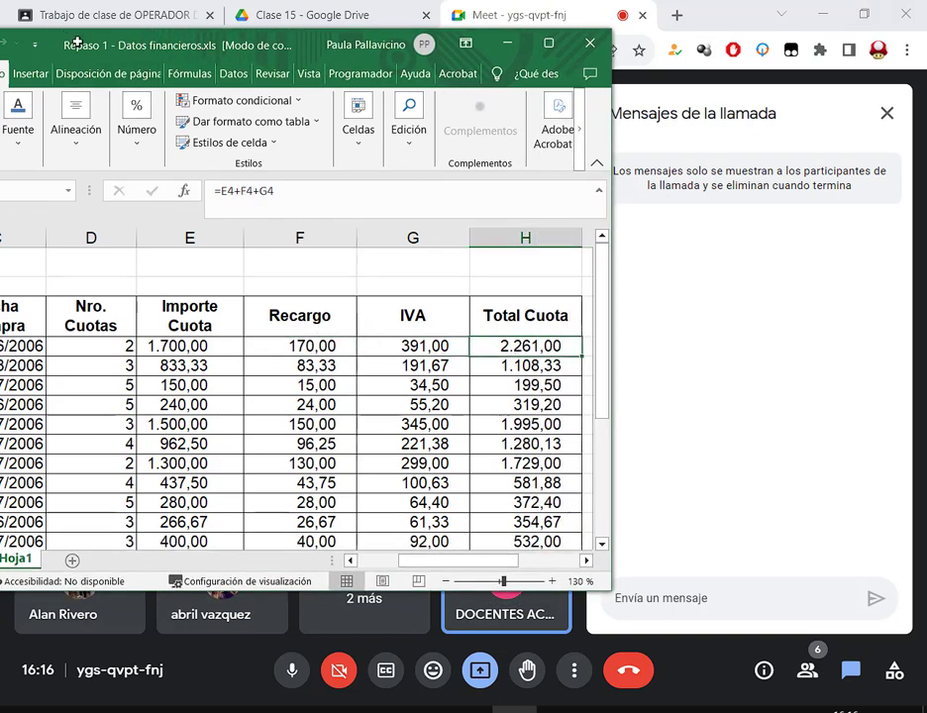
left_click_drag(77, 44, 169, 39)
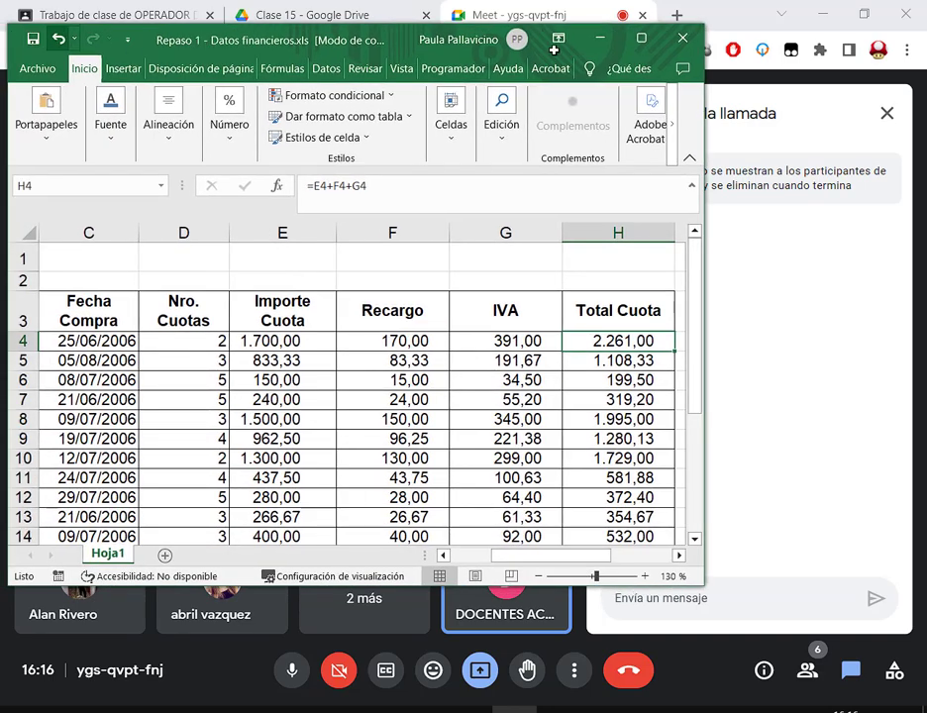
Step: Review the cells referenced by the Total Cuota formula in H4 and maximize the workbook window
left_click_drag(554, 49, 226, 44)
key("F2")
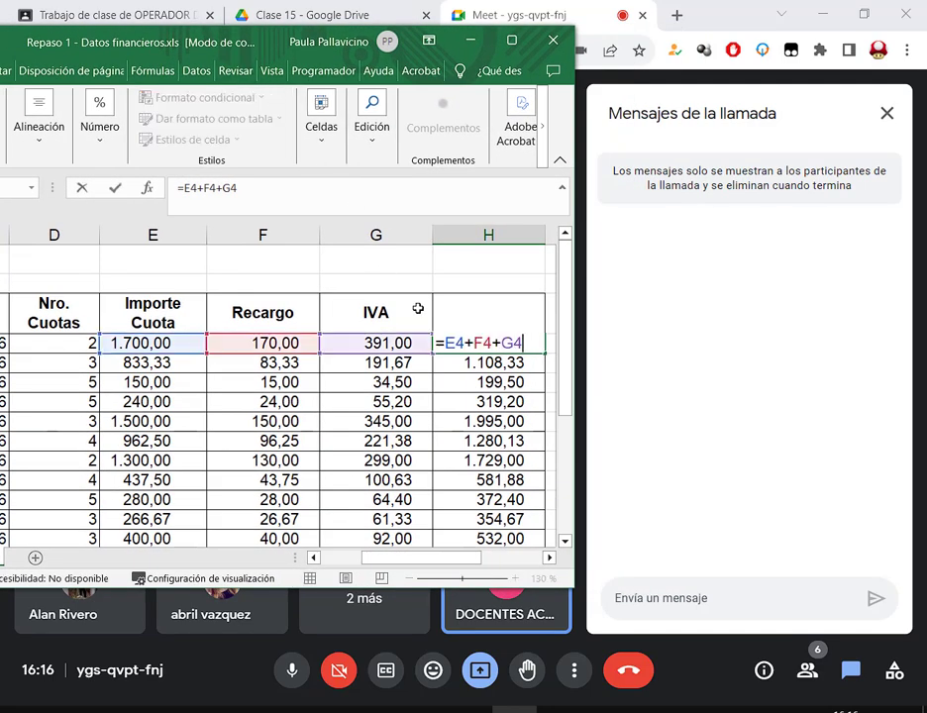
key("Escape")
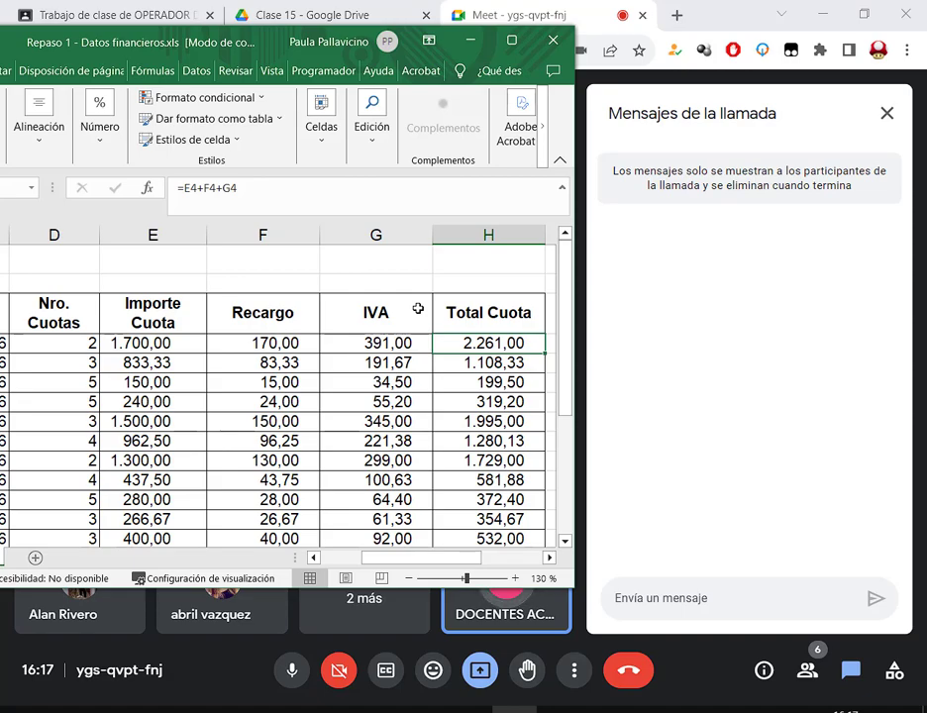
double_click(376, 40)
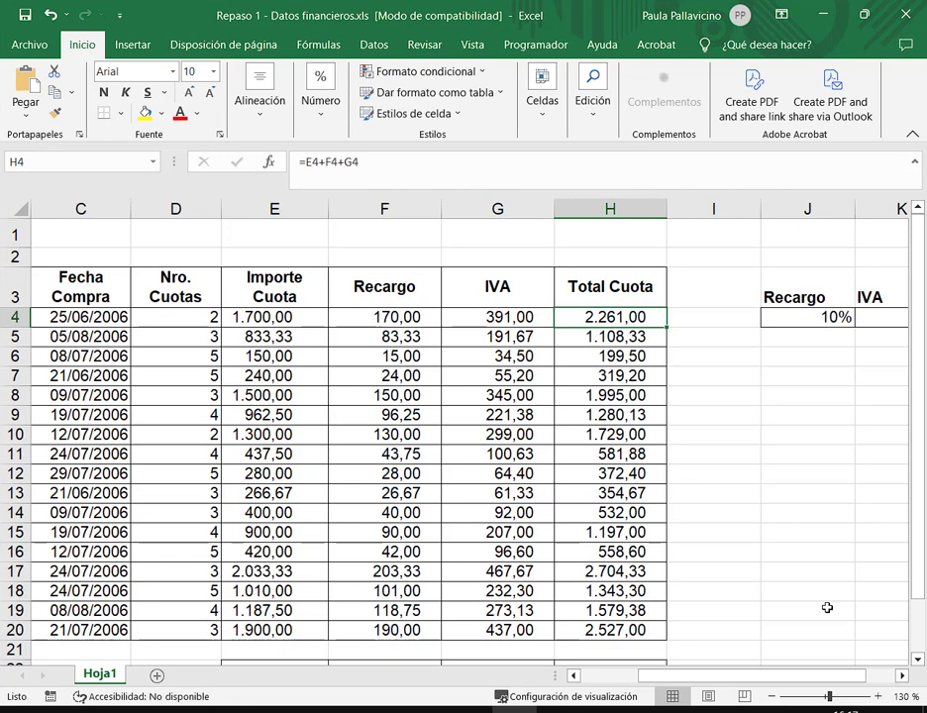
Step: Calculate the TOTALES value for the Importe column in B22 with the Suma function over B4:B20
left_click_drag(778, 676, 713, 675)
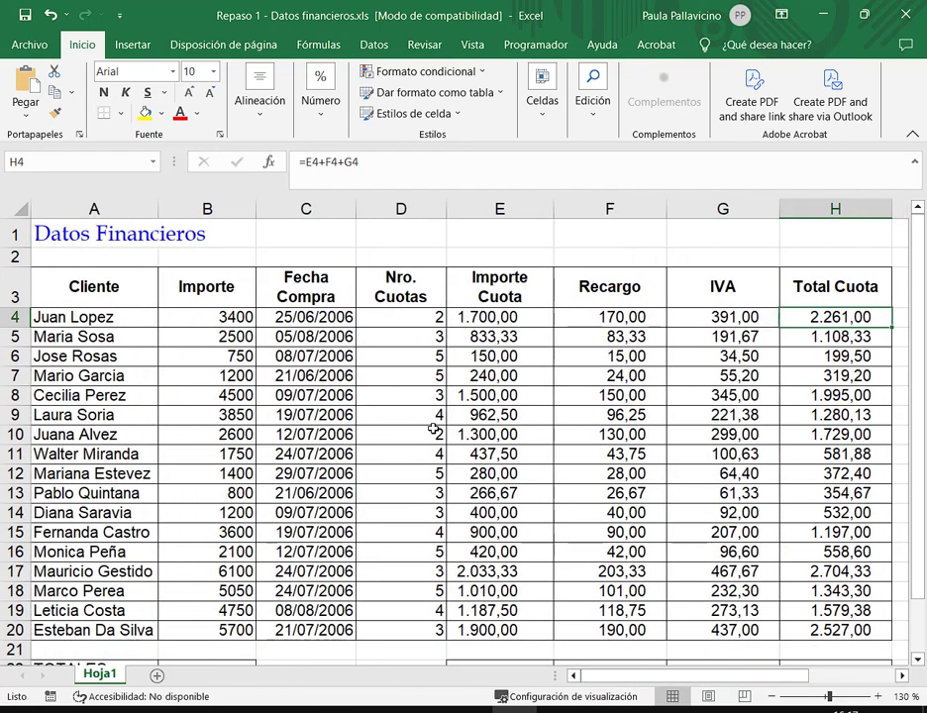
scroll(433, 428, "down", 2)
left_click(218, 521)
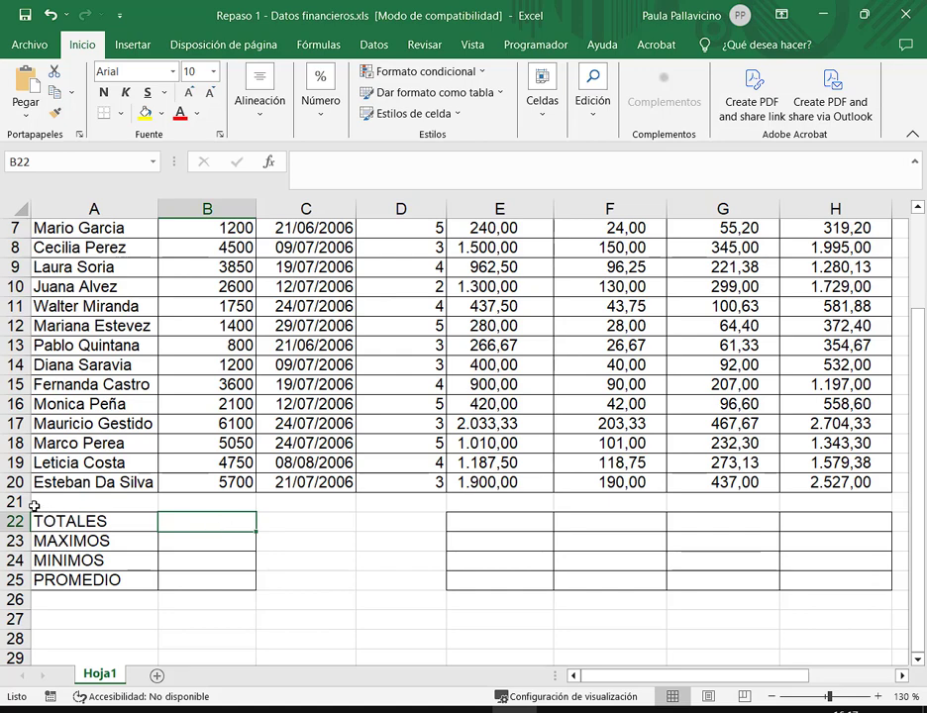
mouse_move(29, 511)
left_mouse_down()
mouse_move(107, 544)
mouse_move(141, 600)
left_mouse_up()
left_click(133, 44)
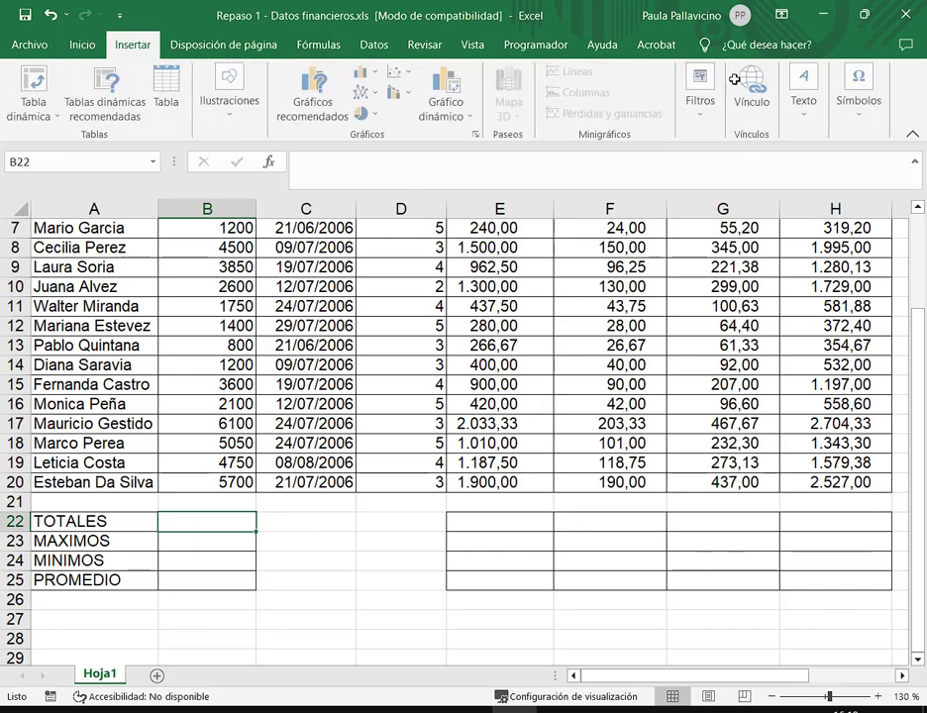
left_click(79, 44)
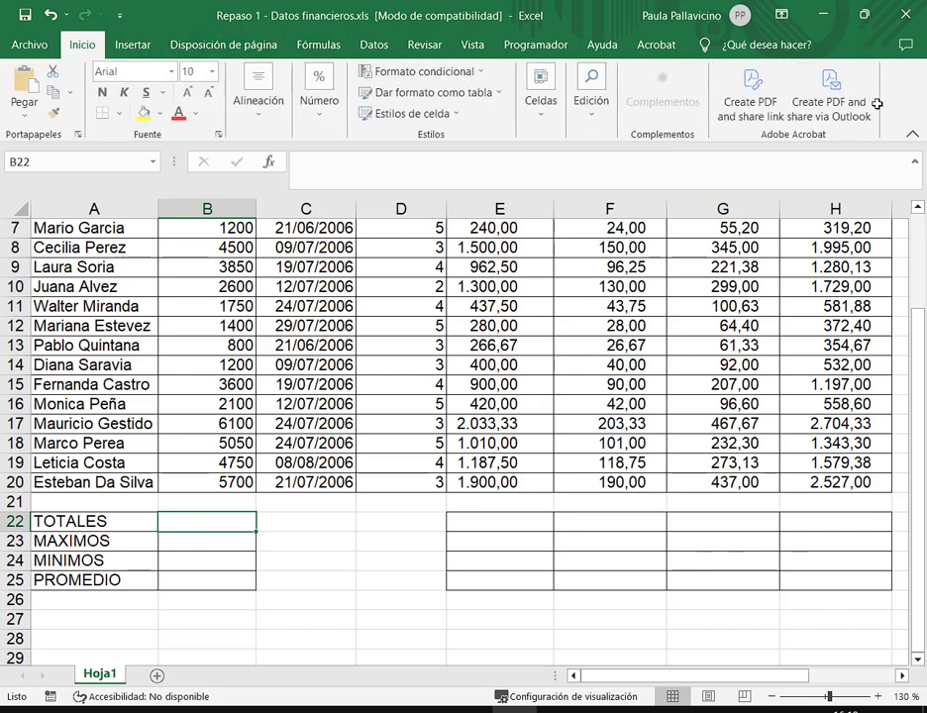
left_click(576, 123)
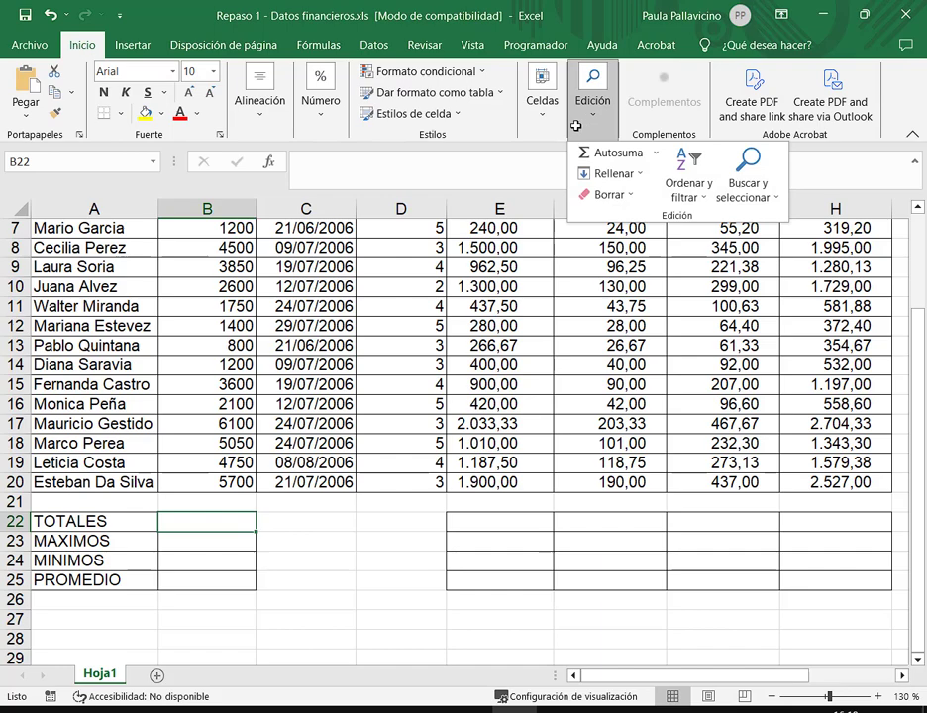
left_click(657, 154)
left_click(644, 181)
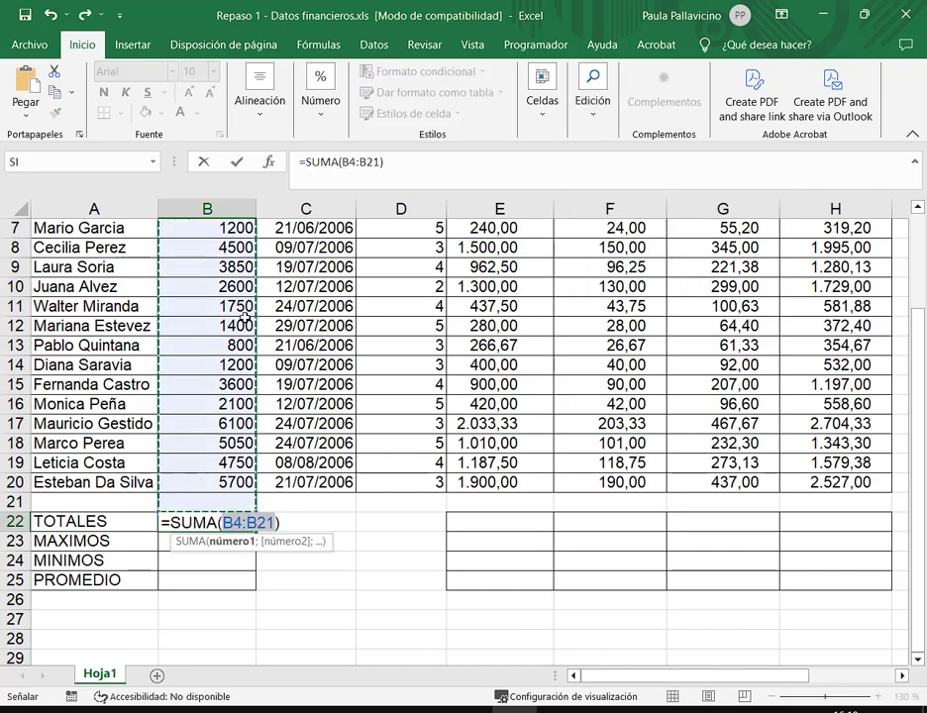
scroll(227, 337, "up", 2)
scroll(219, 344, "down", 1)
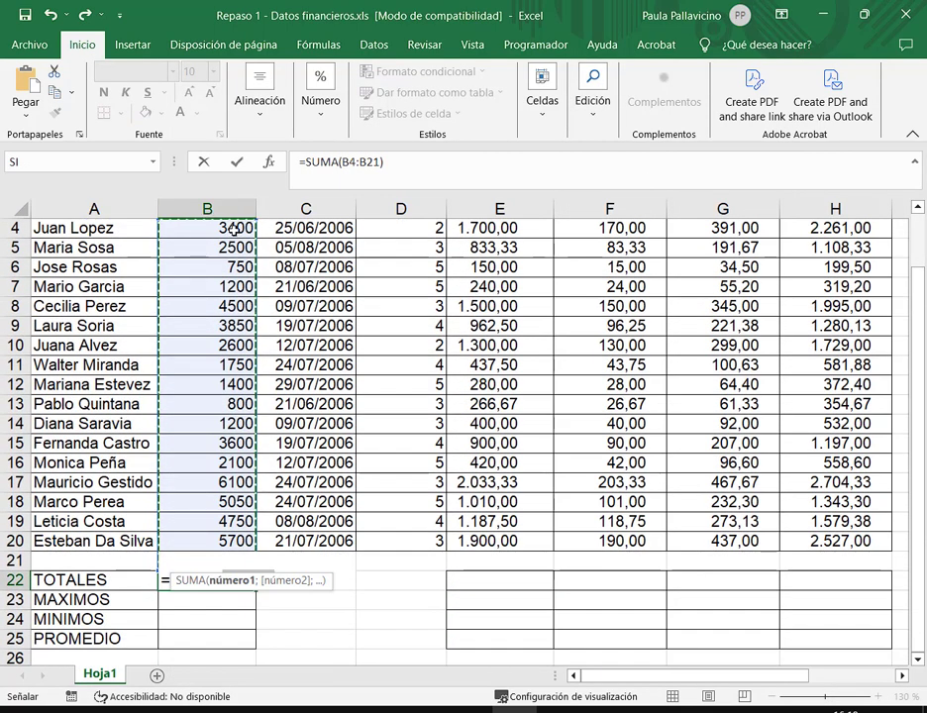
left_click_drag(230, 228, 227, 540)
key("Return")
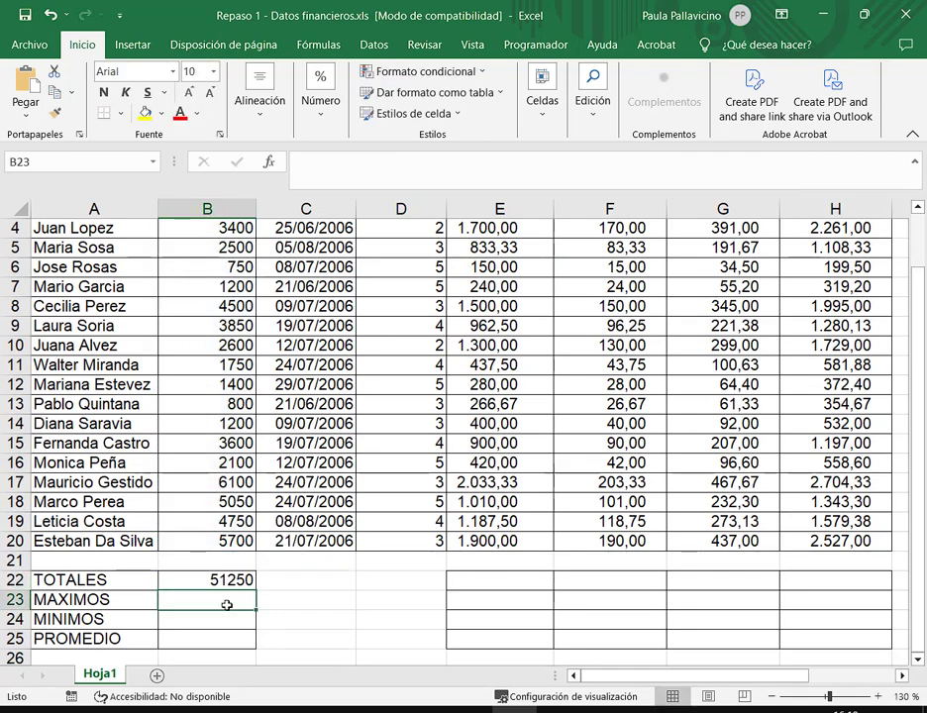
Step: Calculate the MAXIMOS value for the Importe column in B23 with the Máx function over B4:B20
left_click(592, 99)
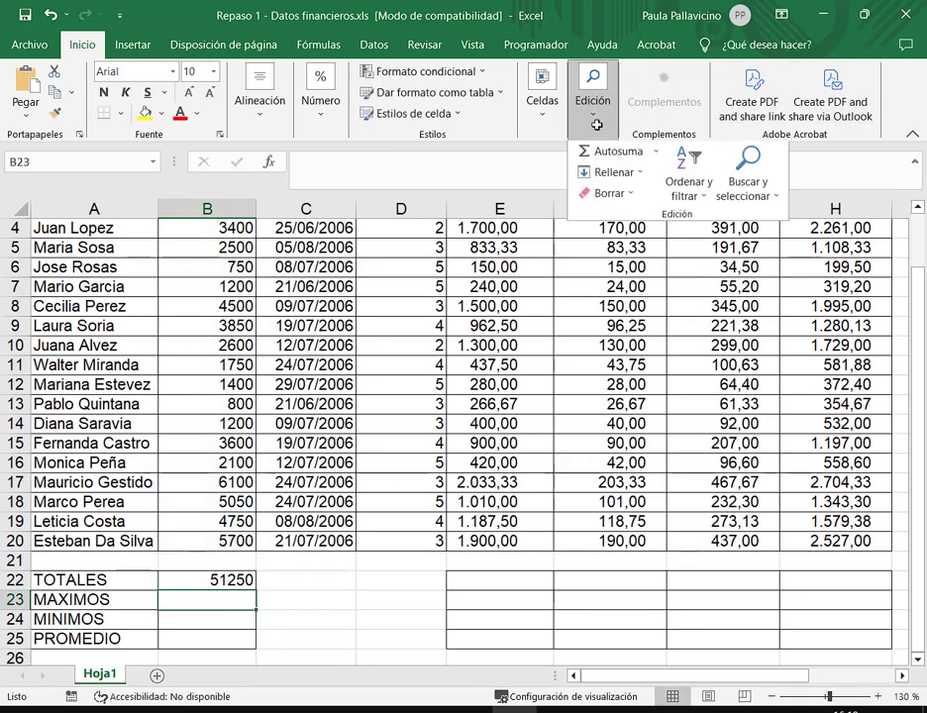
left_click(659, 154)
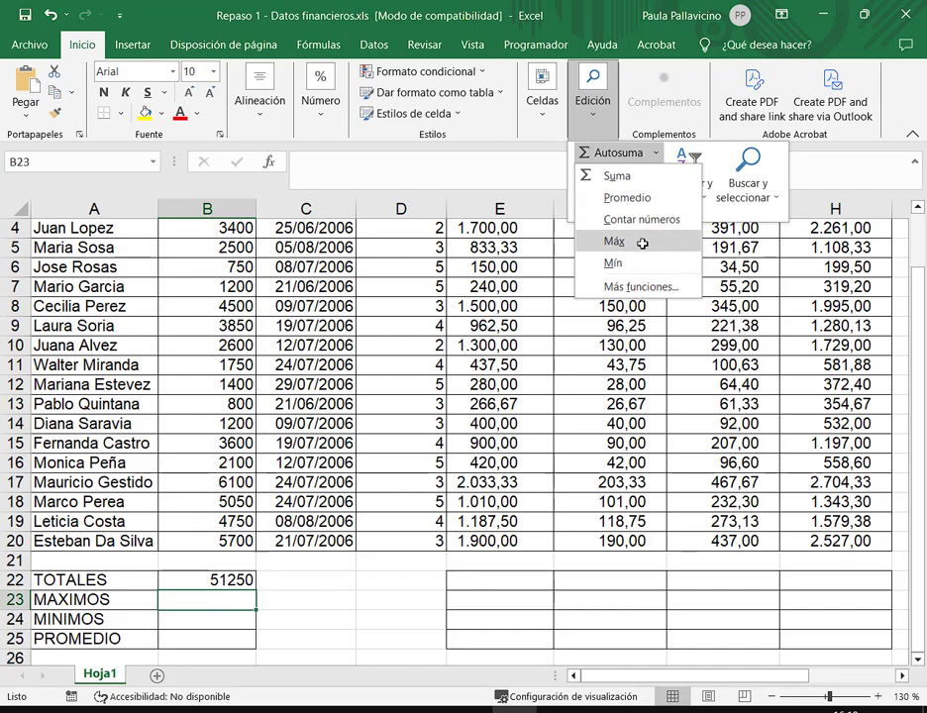
left_click(586, 299)
scroll(234, 333, "up", 1)
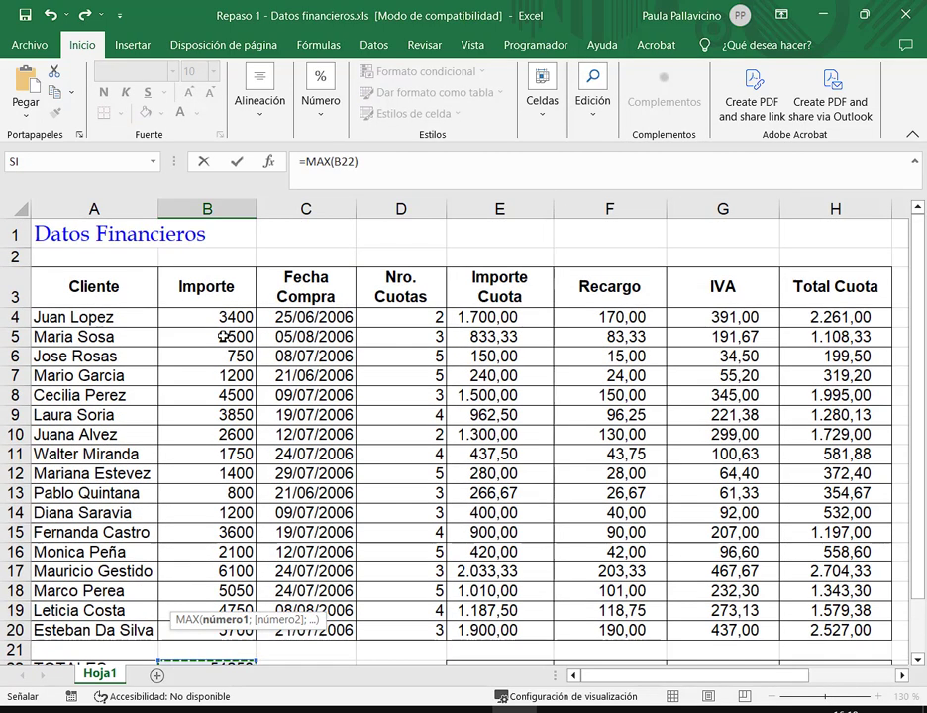
left_click_drag(234, 317, 208, 630)
scroll(238, 630, "down", 1)
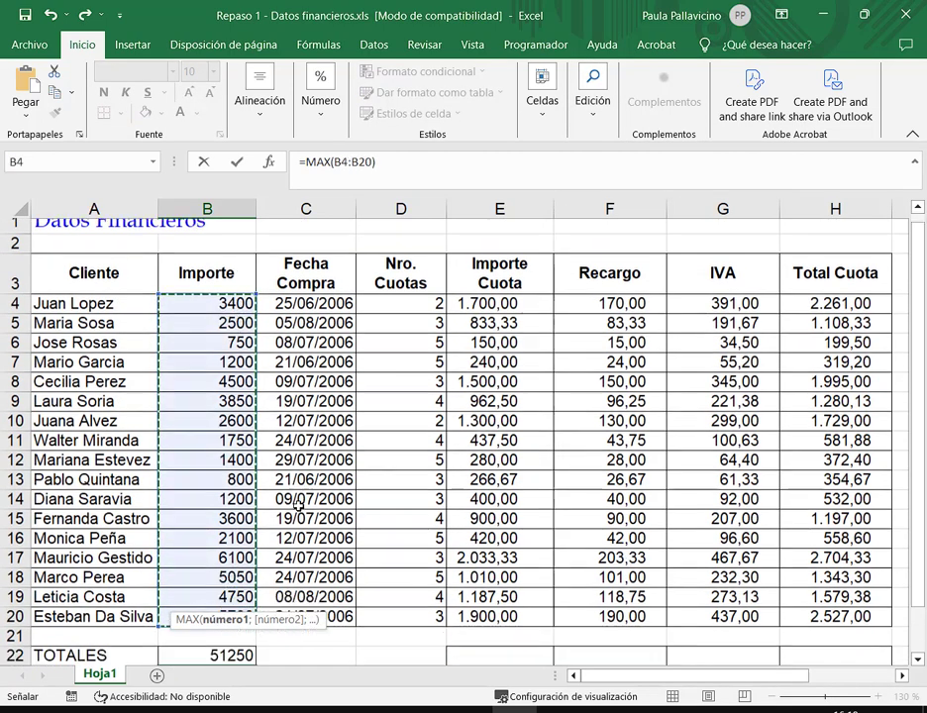
key("Return")
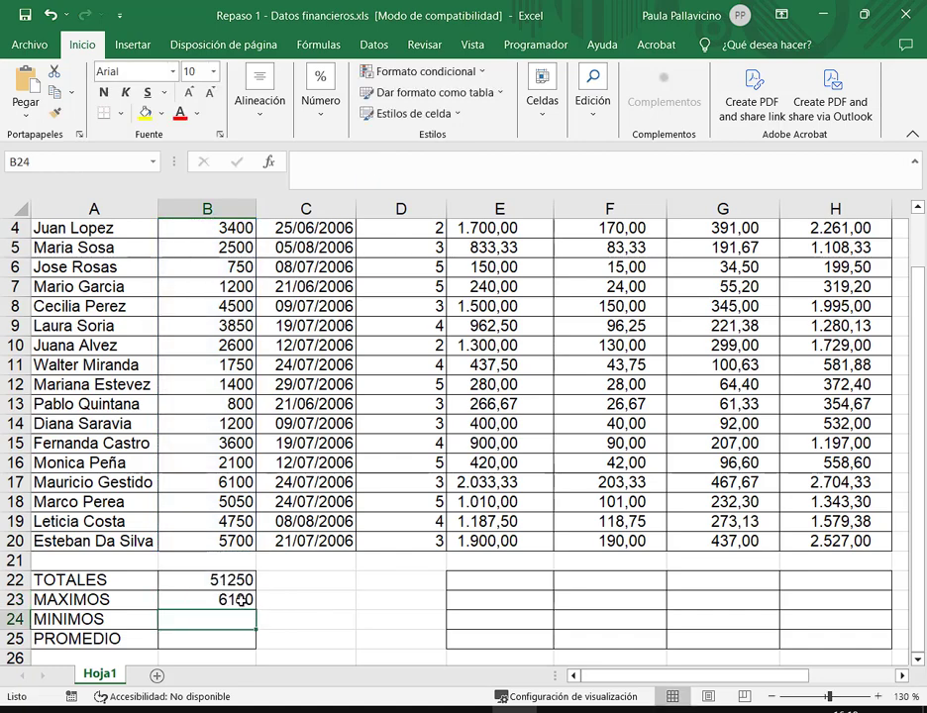
Step: Check the ranges used by the MAXIMOS and TOTALES formulas in B23 and B22
left_click(222, 599)
key("F2")
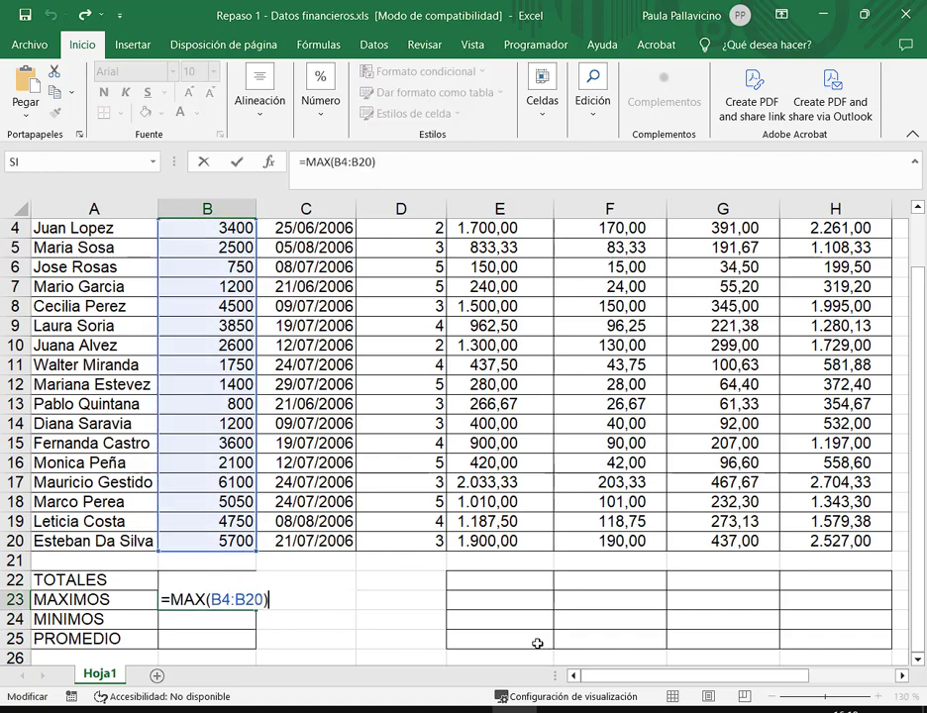
key("Escape")
key("Up")
key("F2")
Step: Calculate the MINIMOS value for the Importe column in B24 with the Mín function over B4:B20
left_click(228, 620)
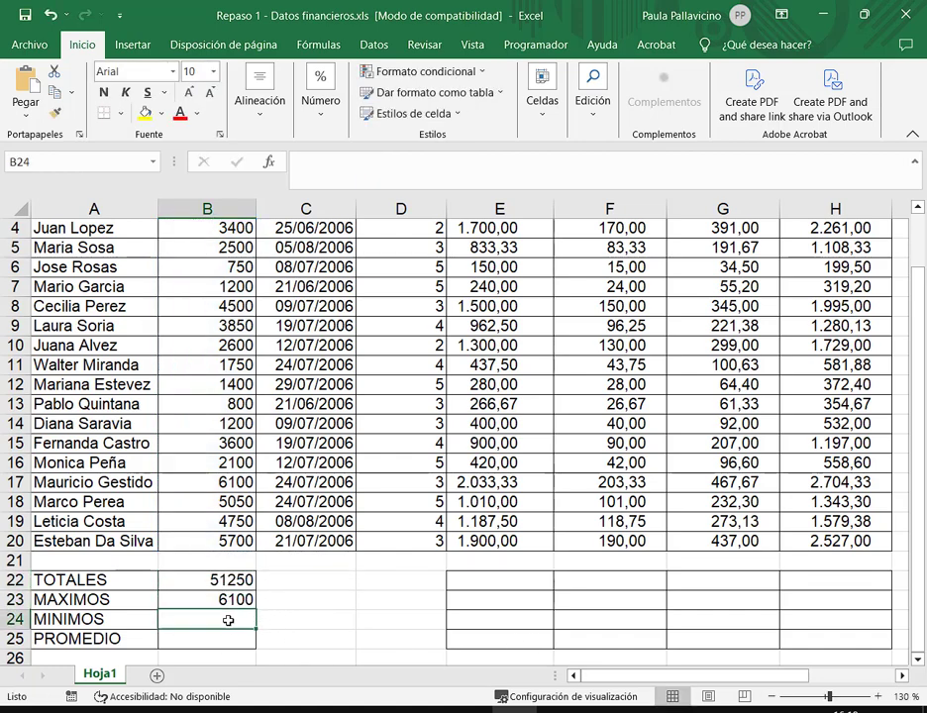
left_click(607, 99)
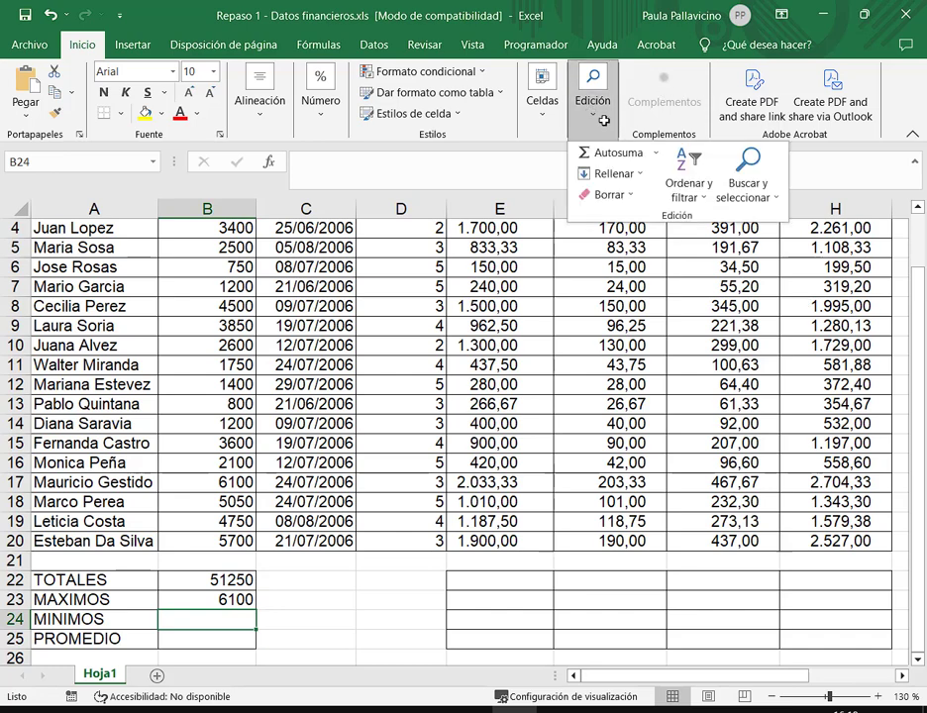
left_click(656, 153)
left_click(619, 263)
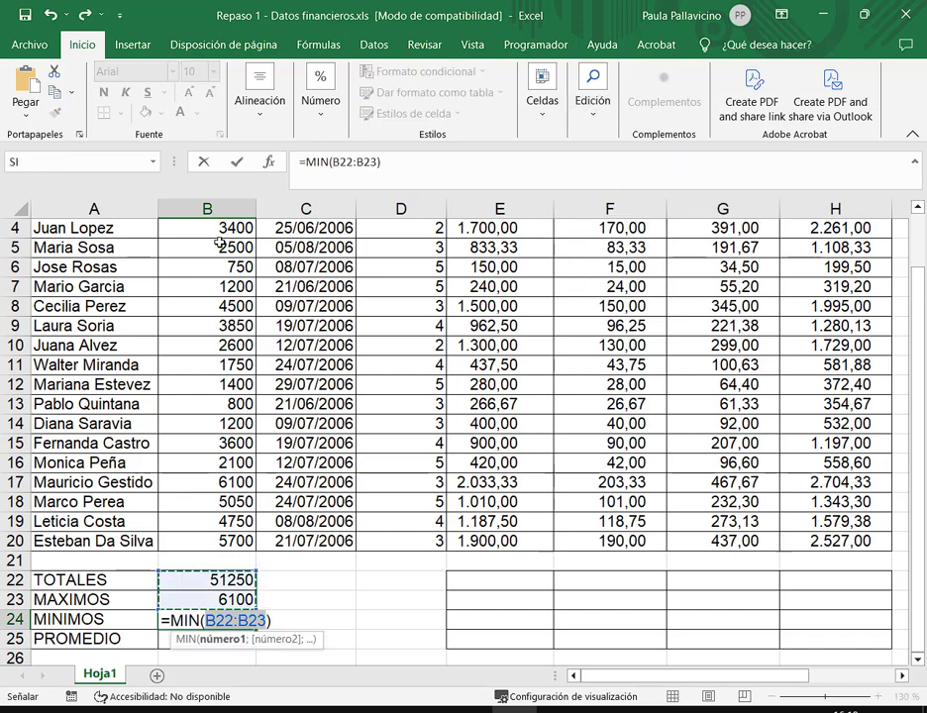
left_click_drag(222, 233, 224, 541)
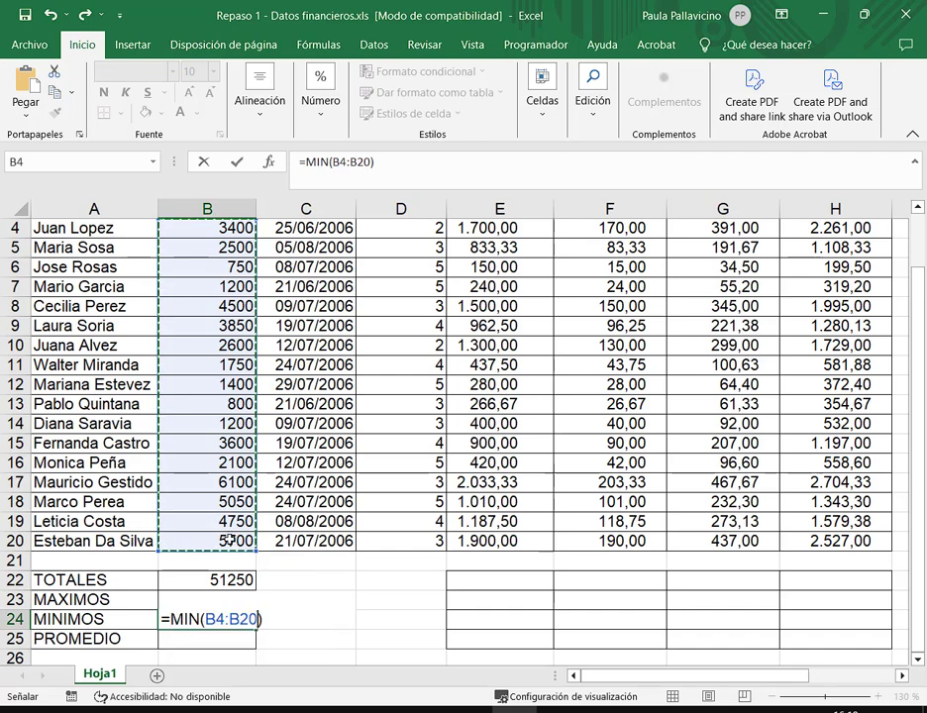
key("Return")
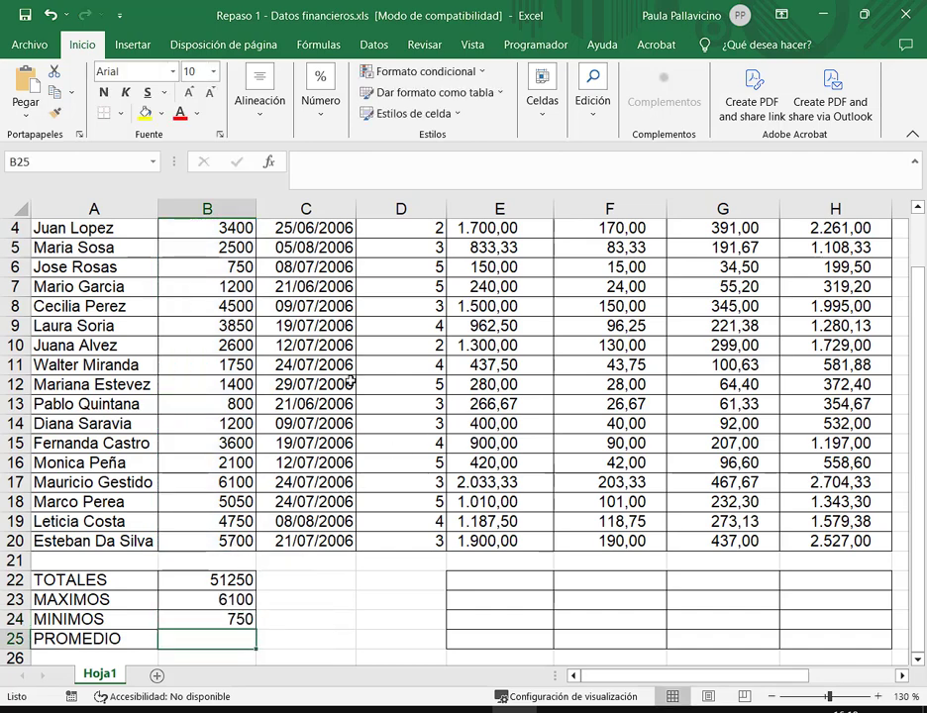
Step: Calculate the PROMEDIO value for the Importe column in B25 with the Promedio function over B4:B20
left_click(606, 112)
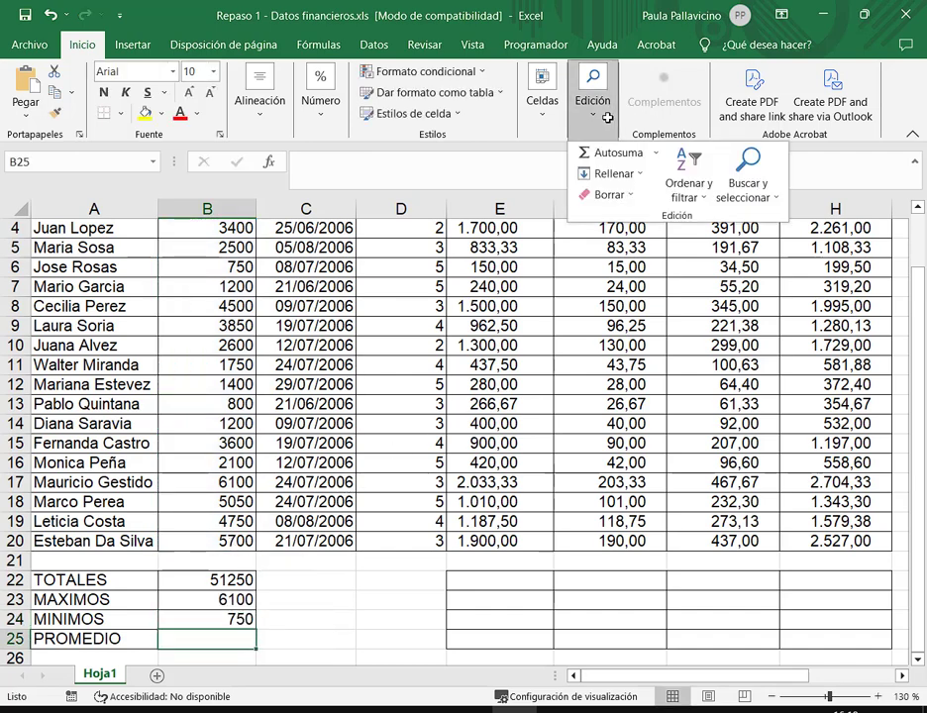
left_click(655, 152)
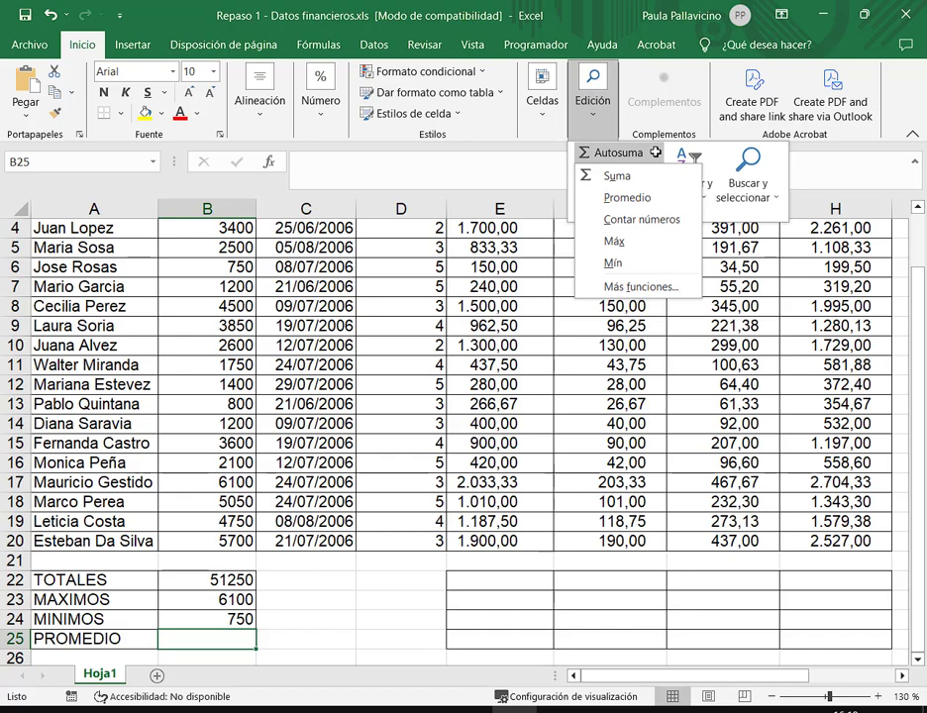
left_click(622, 198)
left_click_drag(235, 226, 238, 541)
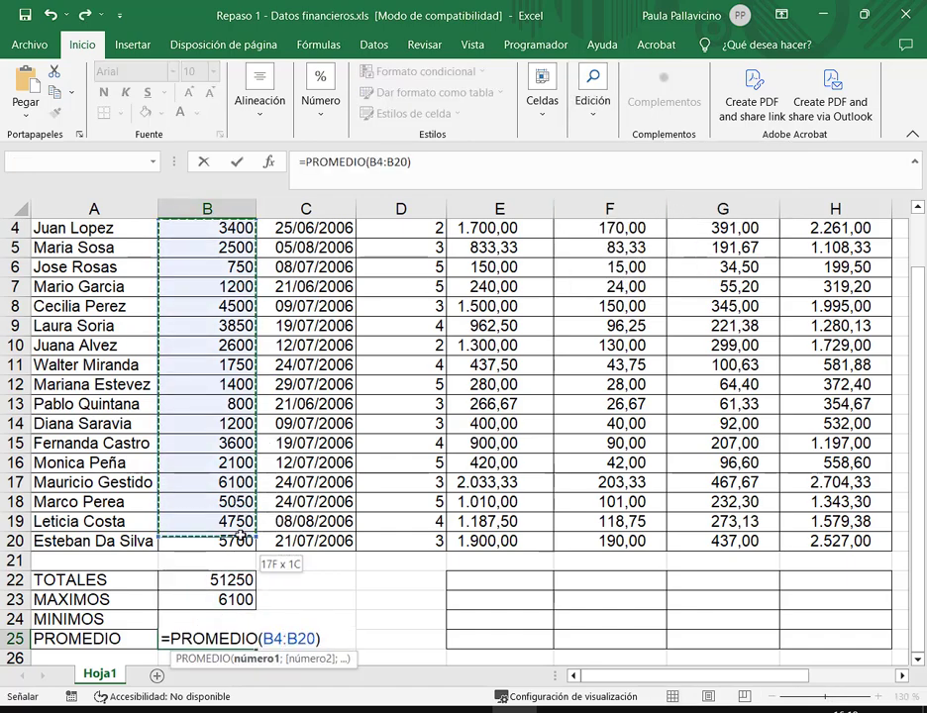
key("Return")
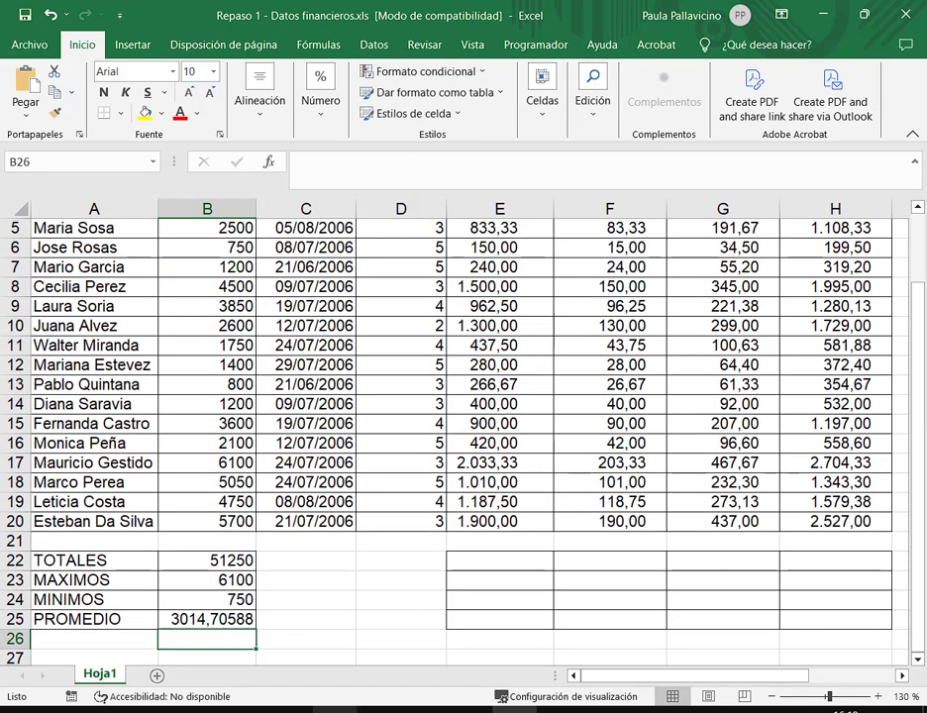
Step: Total the Importe Cuota column in E22 with the Suma function over E4:E20 and widen column E to fit the result
left_click_drag(920, 492, 919, 488)
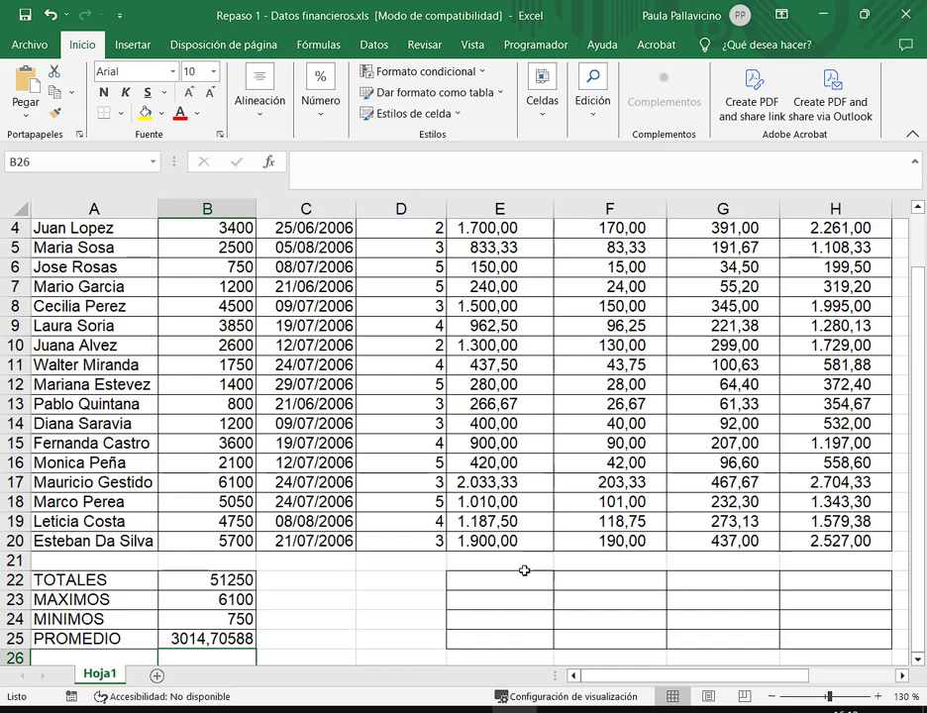
left_click(513, 577)
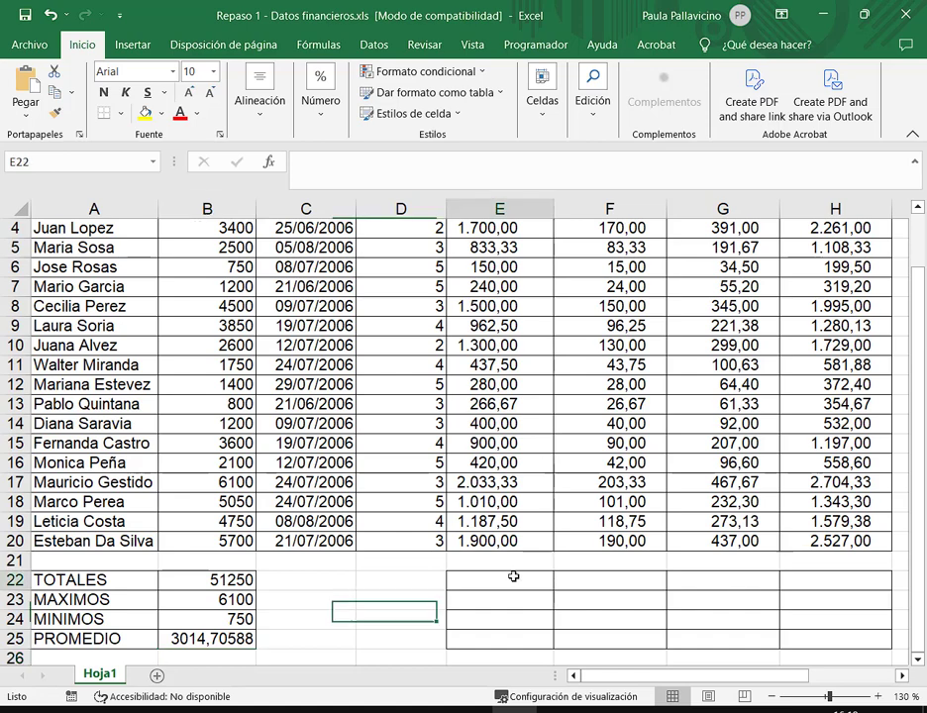
type("=")
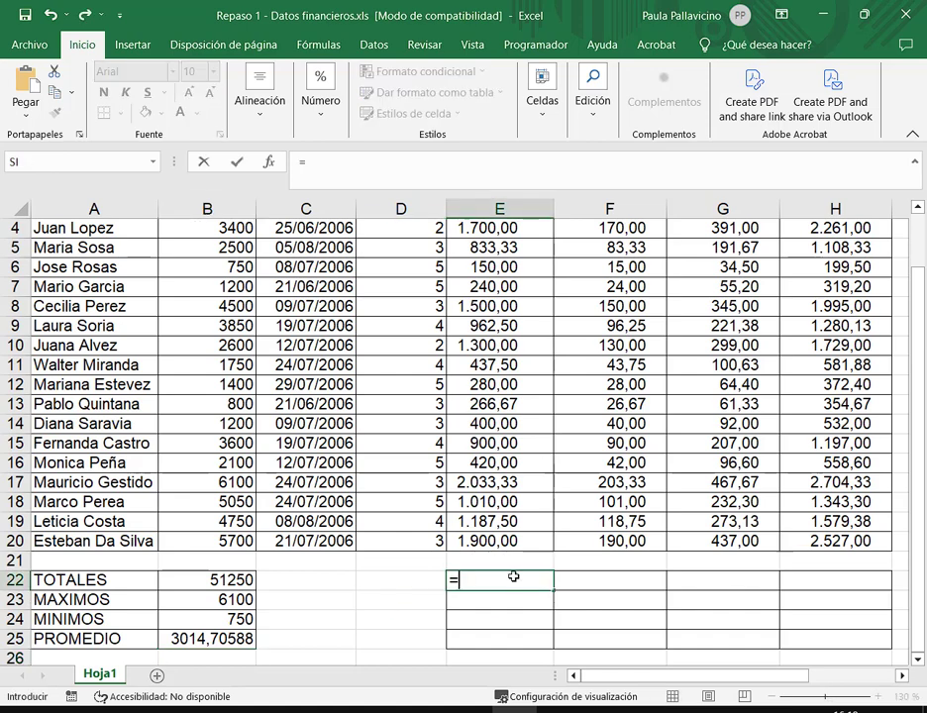
key("Escape")
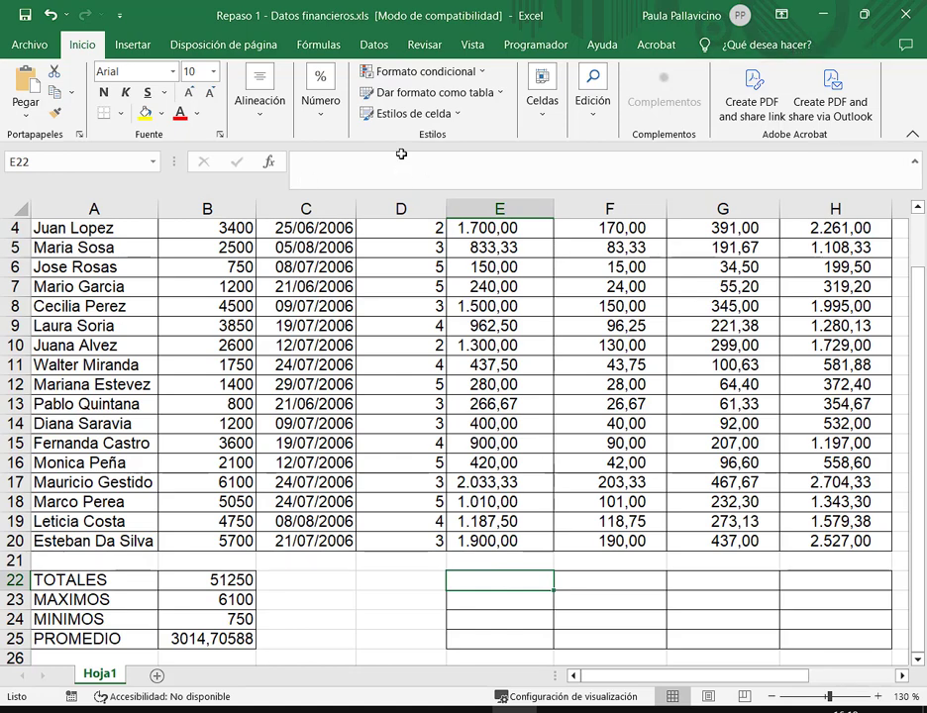
left_click(542, 99)
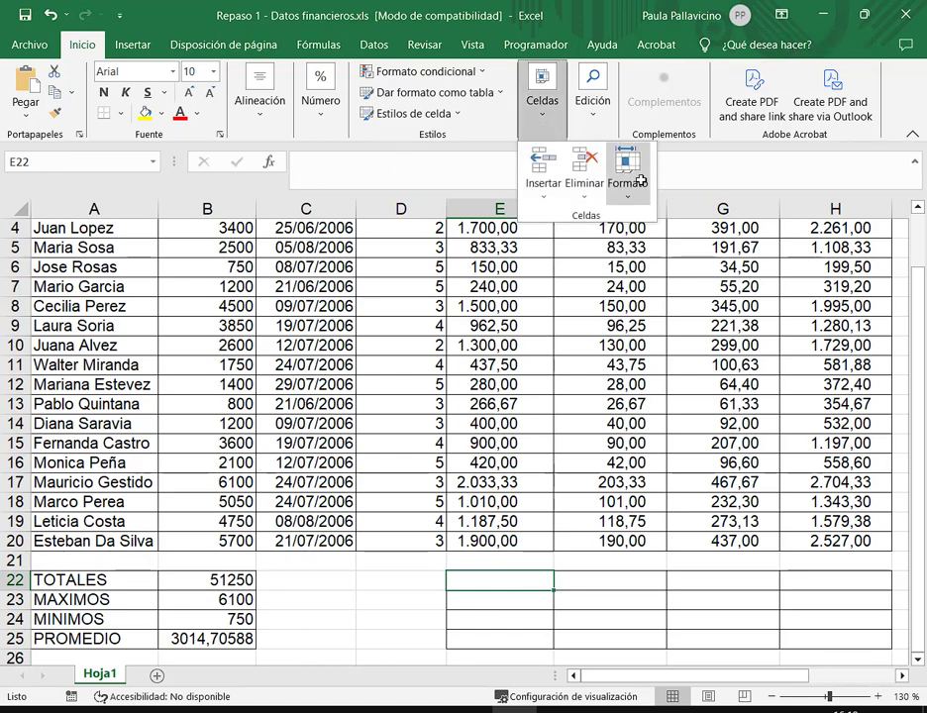
left_click(585, 103)
left_click(600, 151)
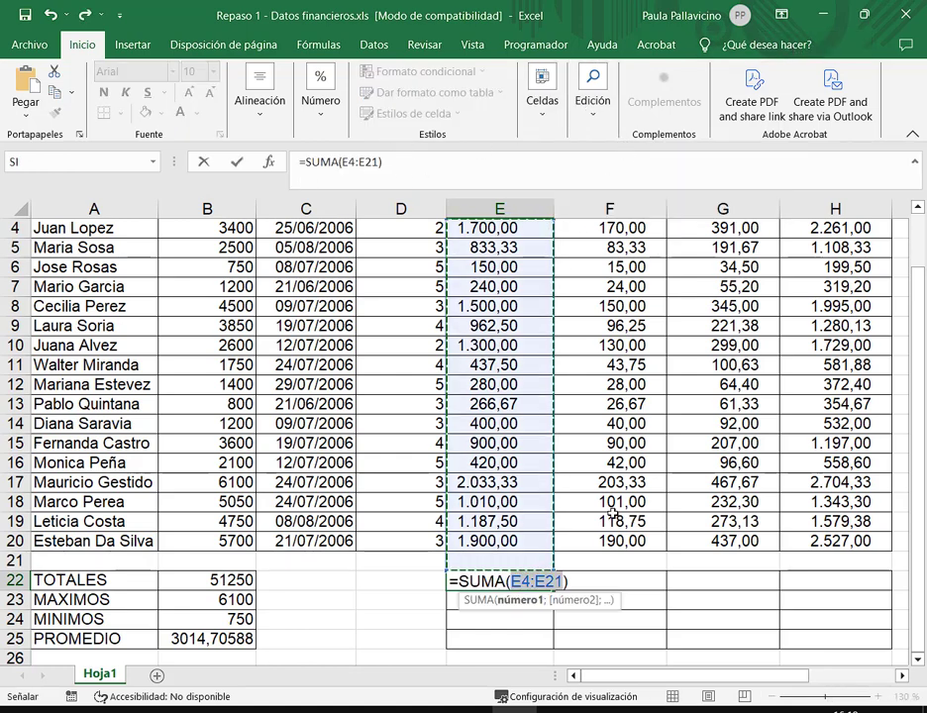
left_click_drag(501, 541, 506, 229)
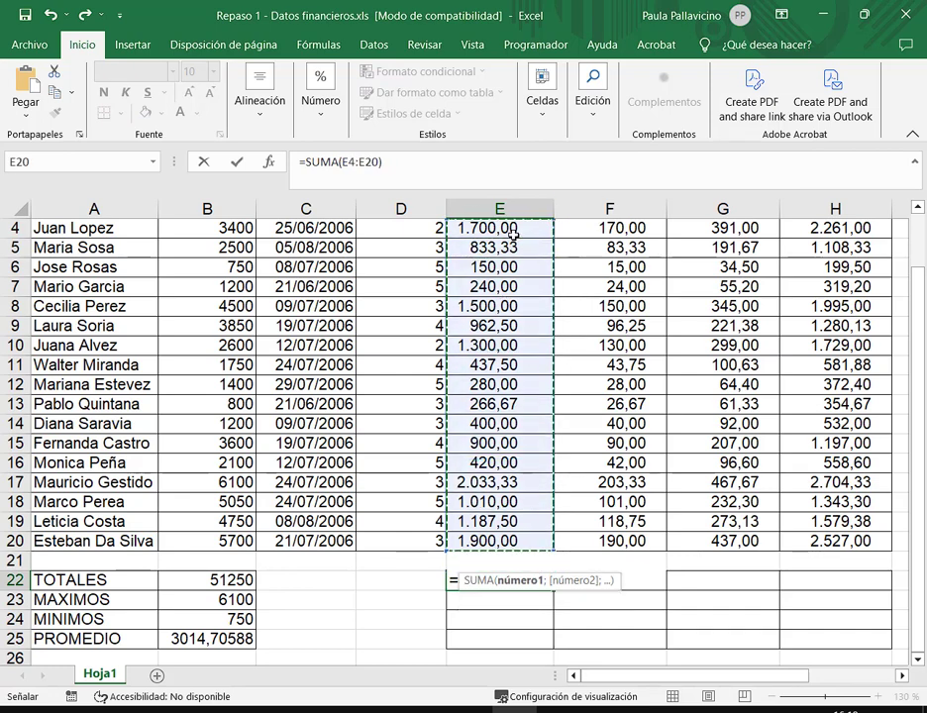
key("Return")
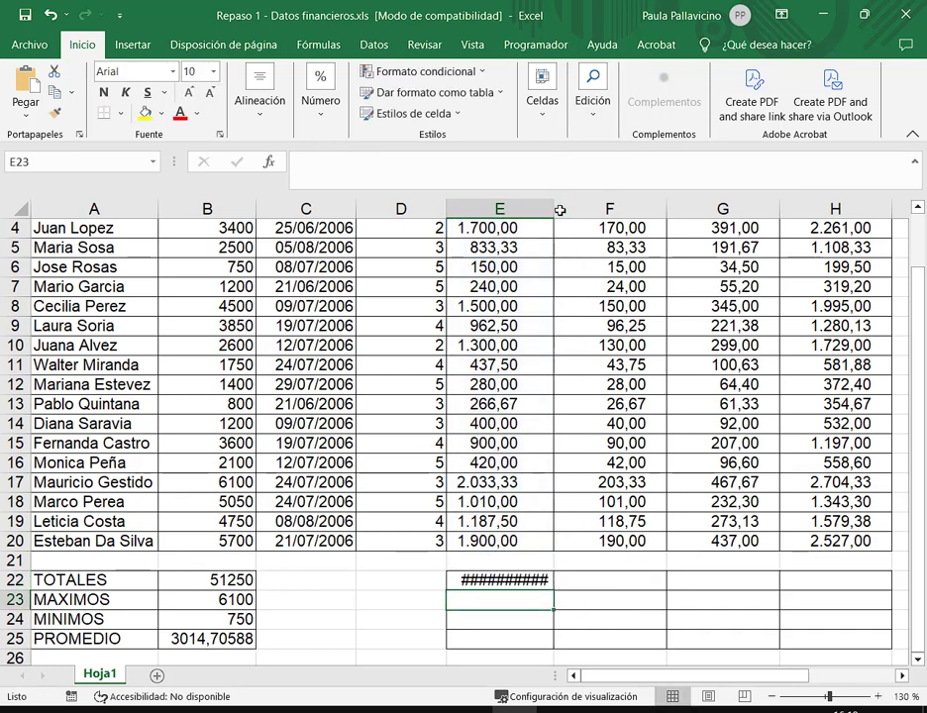
left_click_drag(557, 208, 569, 208)
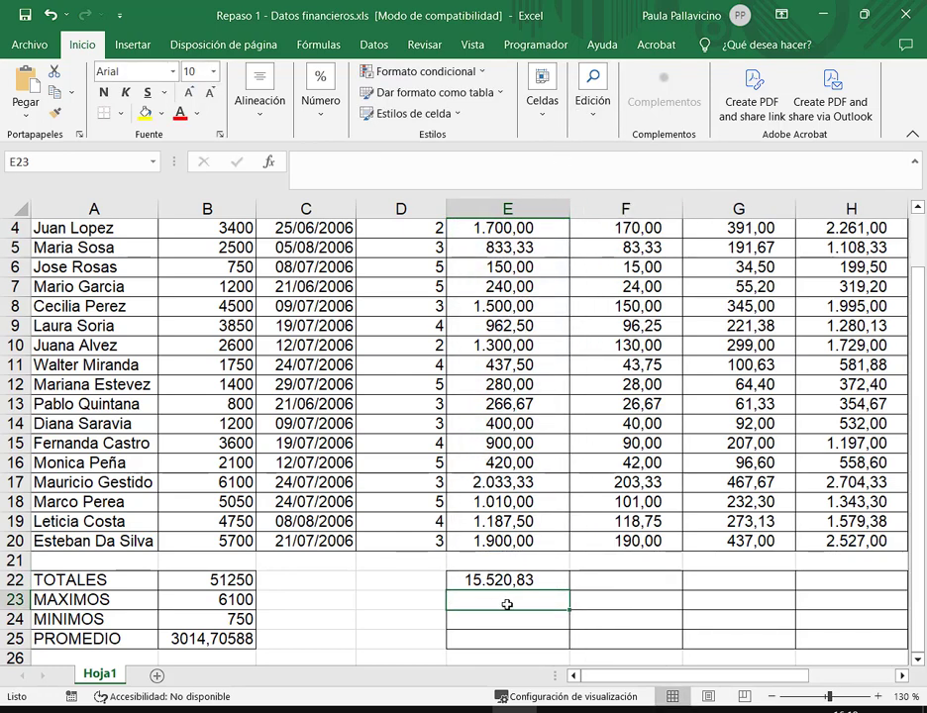
Step: Calculate the MAXIMOS value for the Importe Cuota column in E23 with the Máx function over E4:E20
left_click(594, 104)
left_click(656, 156)
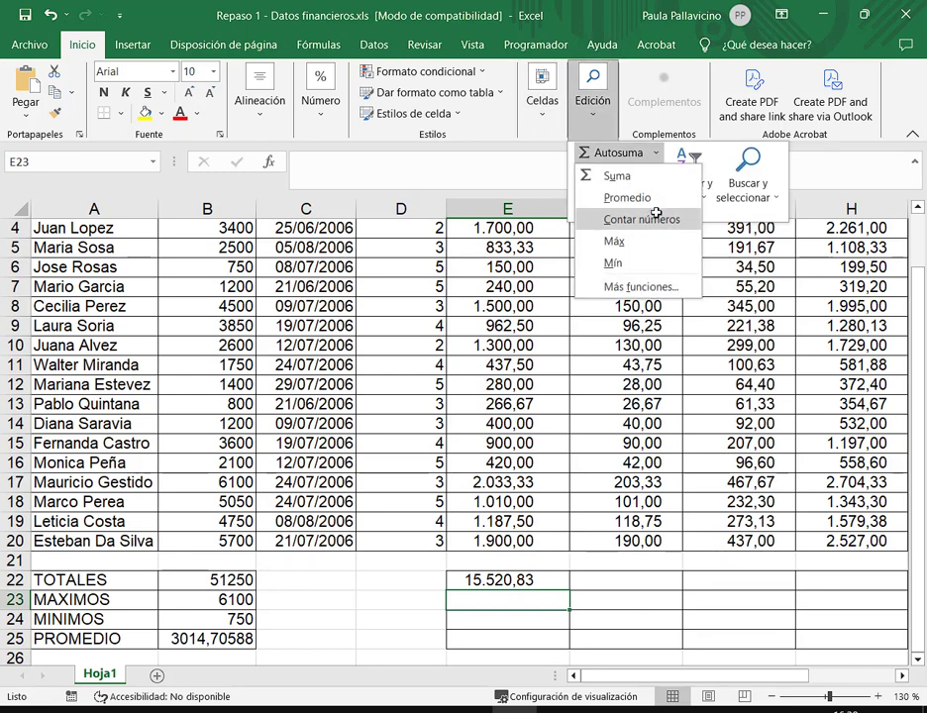
left_click(616, 240)
left_click_drag(532, 229, 528, 543)
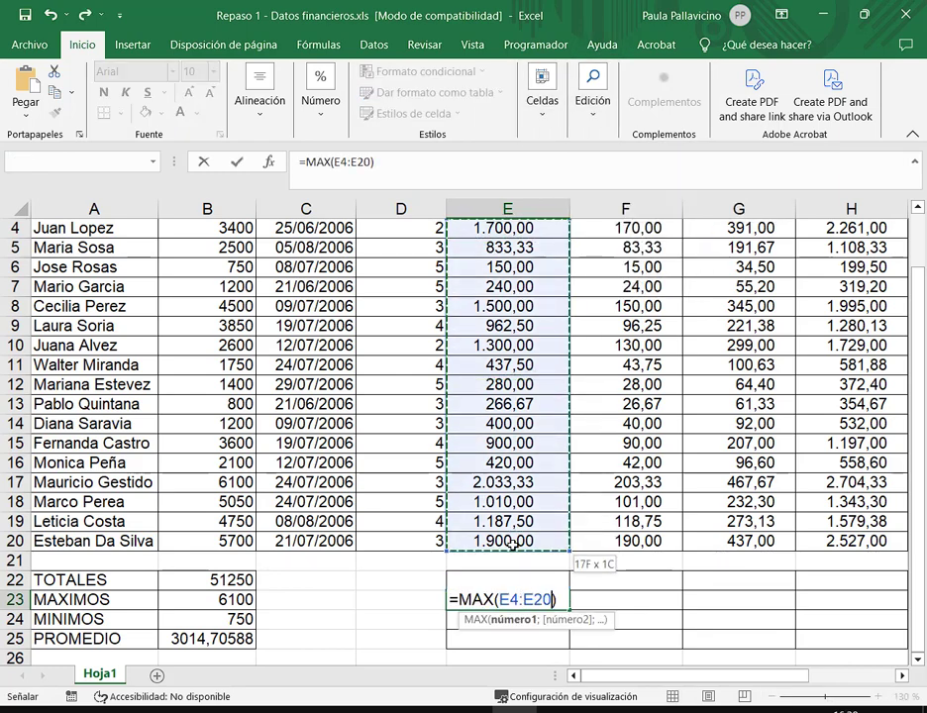
key("Return")
Step: Calculate the MINIMOS value for the Importe Cuota column in E24 with the Mín function over E4:E20
left_click(592, 104)
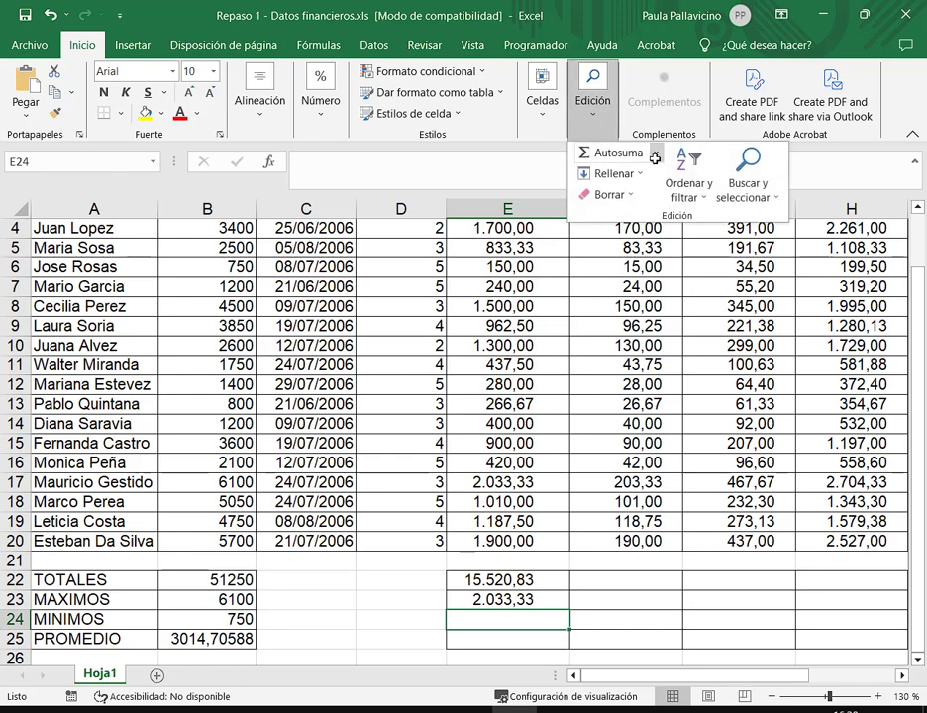
left_click(656, 153)
left_click(648, 264)
left_click_drag(507, 229, 527, 540)
key("Return")
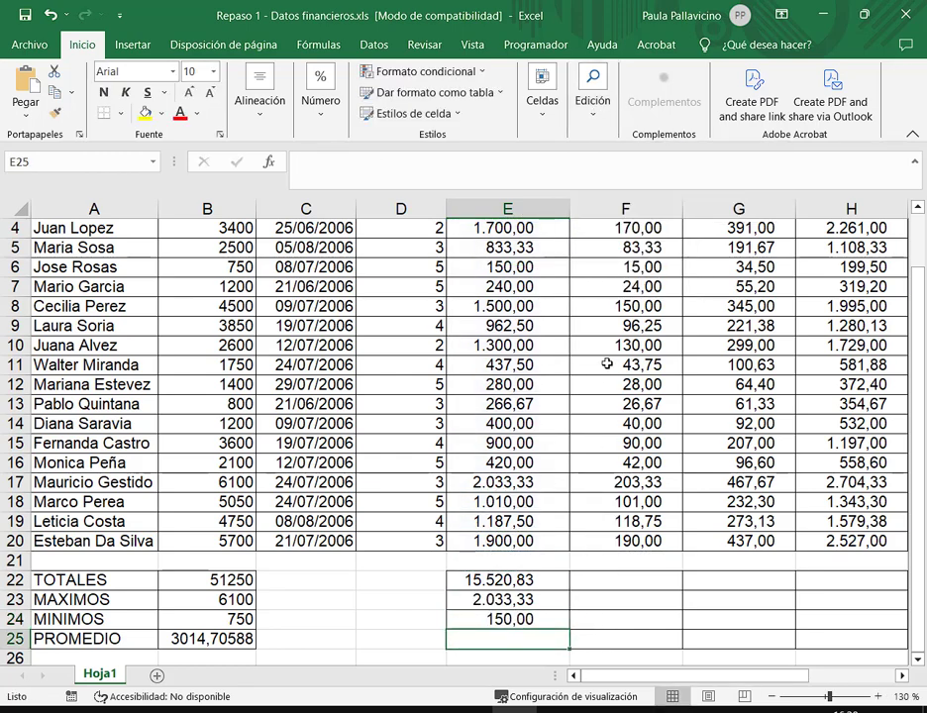
Step: Calculate the PROMEDIO value for the Importe Cuota column in E25 with the Promedio function over E4:E20
left_click(593, 104)
left_click(655, 153)
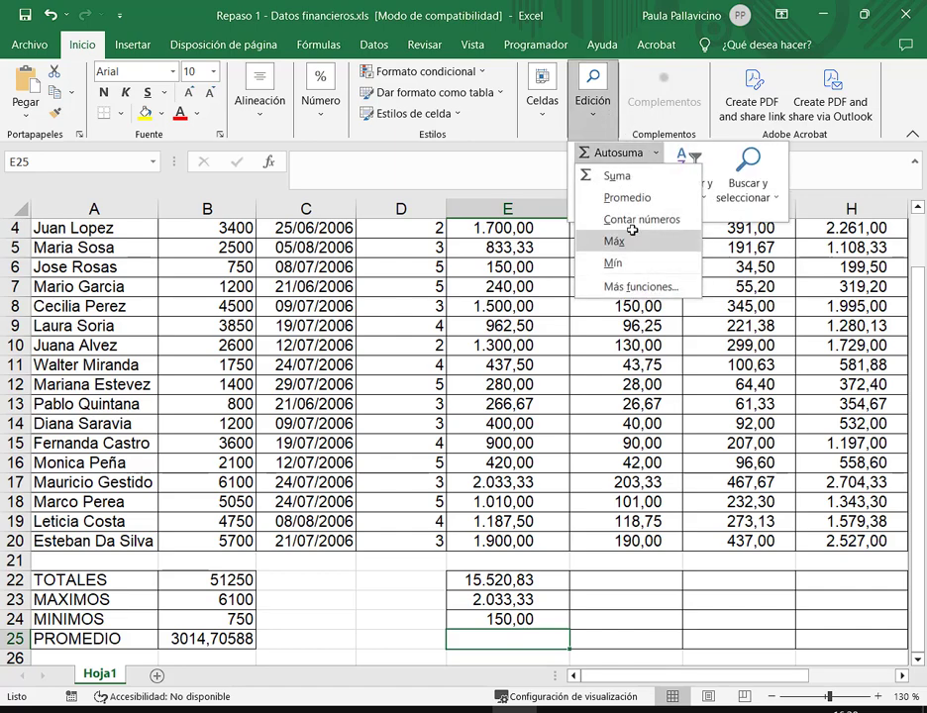
left_click(627, 199)
left_click_drag(535, 229, 552, 540)
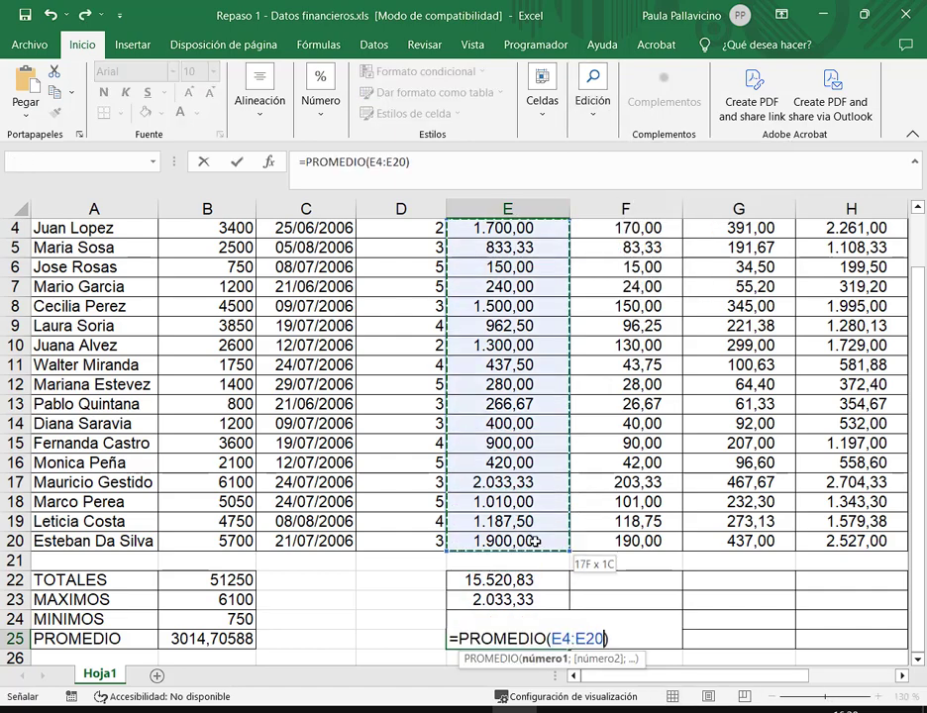
key("Return")
Step: Fill the summary formulas in E22:E25 across to column H and widen column H to fit its total
left_click_drag(535, 598, 486, 619)
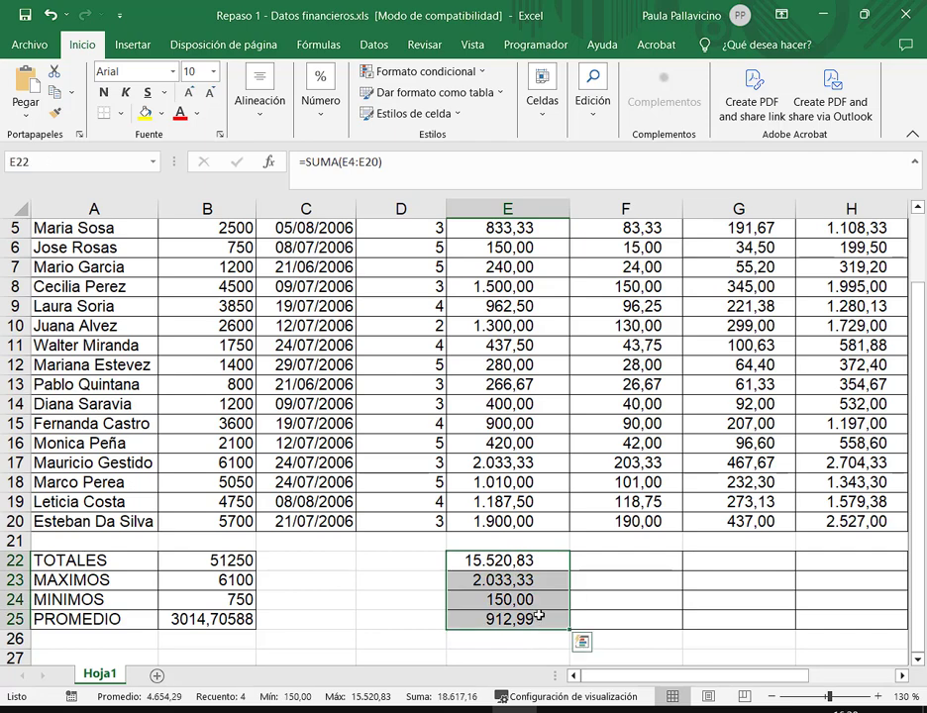
left_click(903, 675)
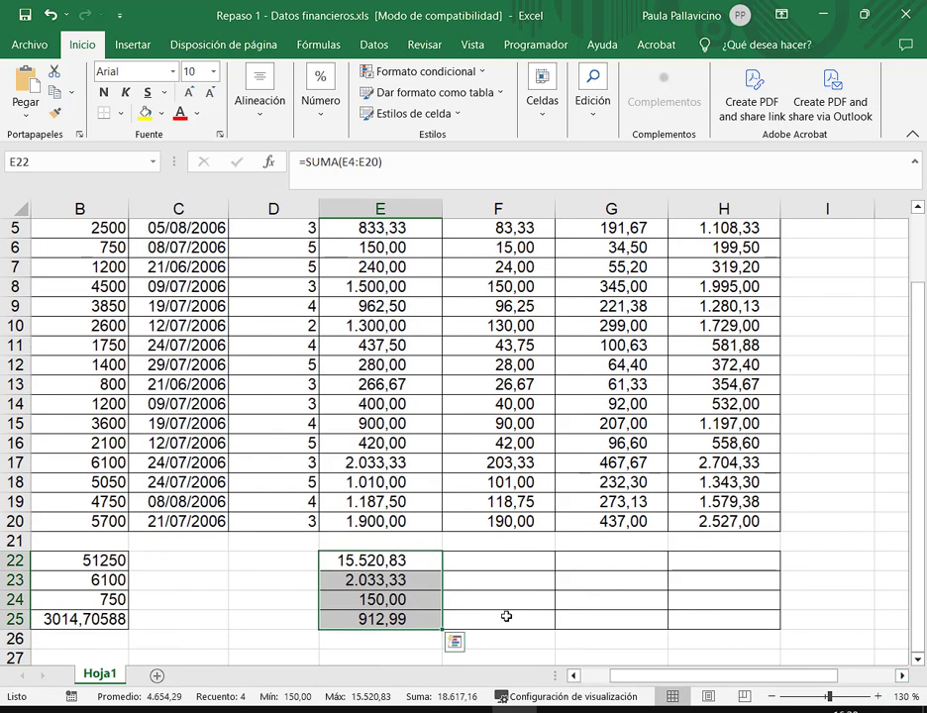
left_click_drag(396, 556, 745, 627)
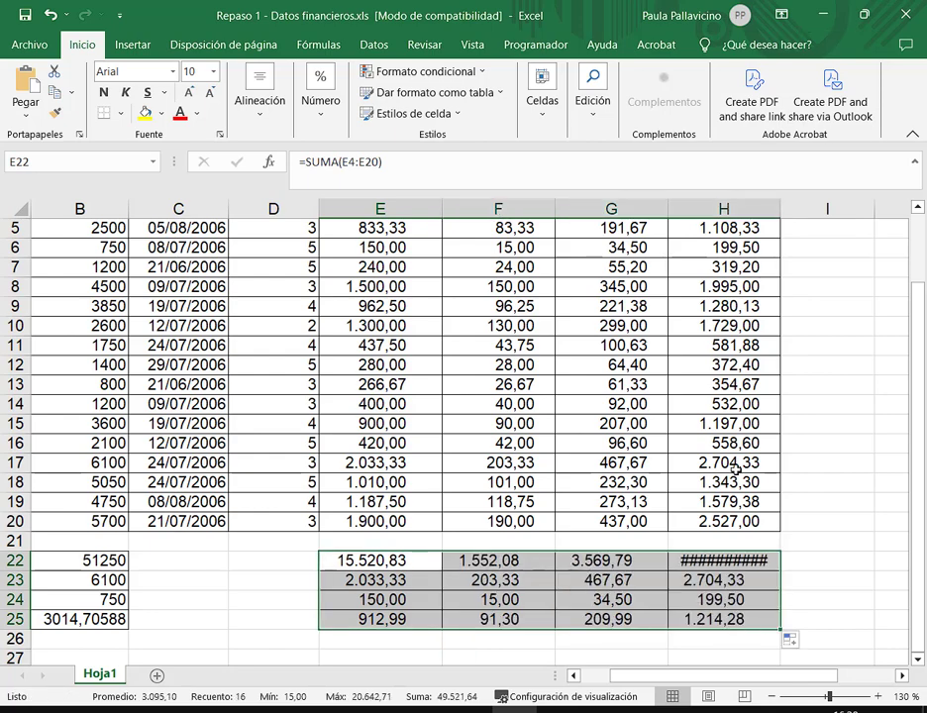
left_click(838, 574)
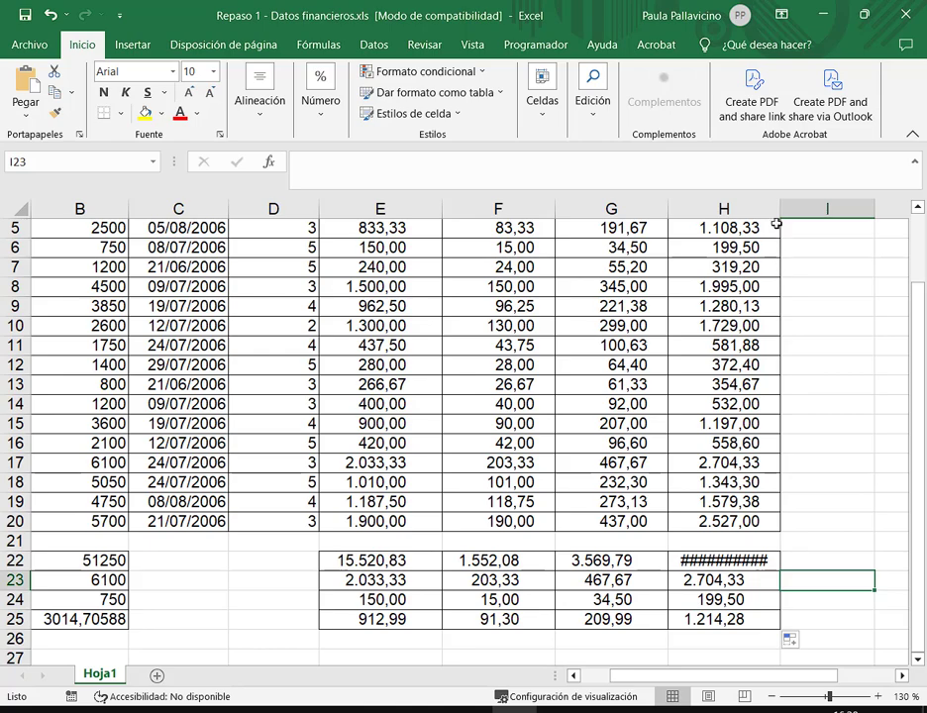
left_click_drag(781, 209, 796, 215)
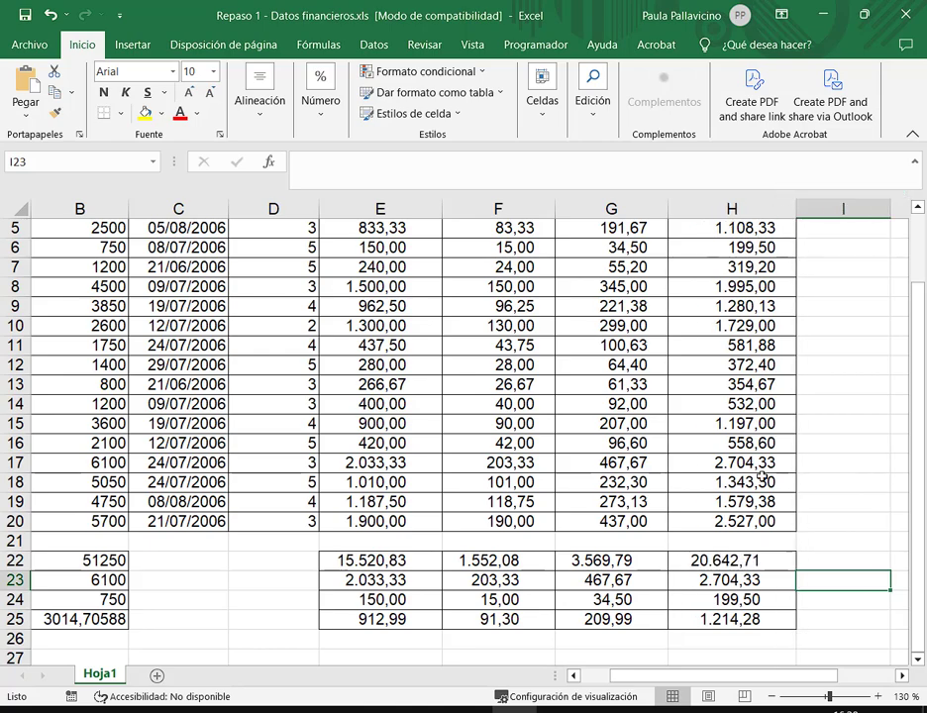
left_click(790, 561)
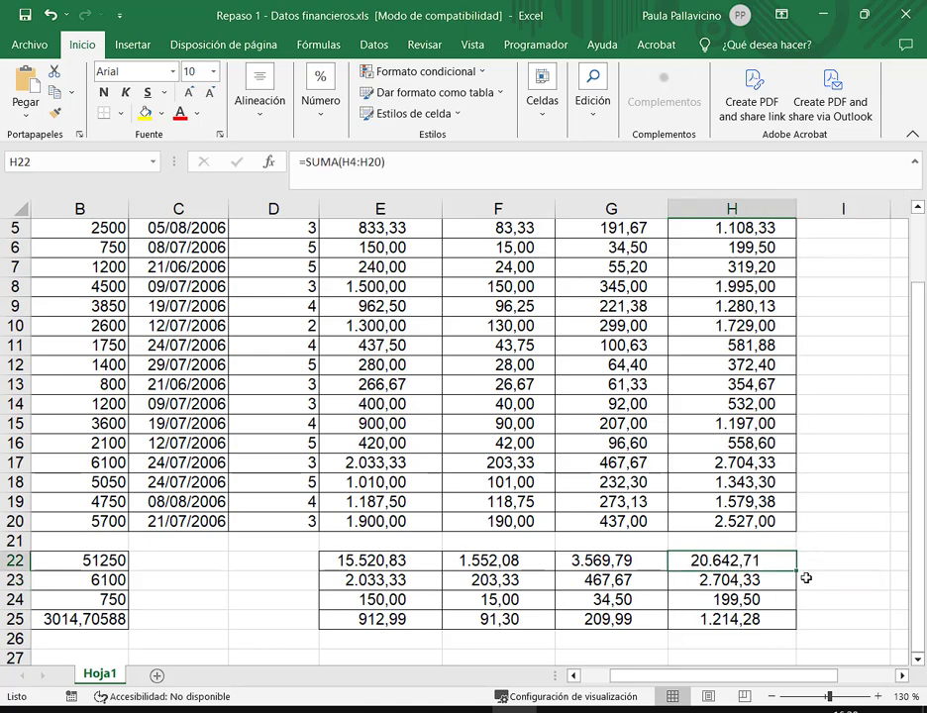
Step: Apply the $ Español (Argentina) accounting format to the amounts in B4:B25 and E4:H25
left_click(768, 698)
left_click(768, 697)
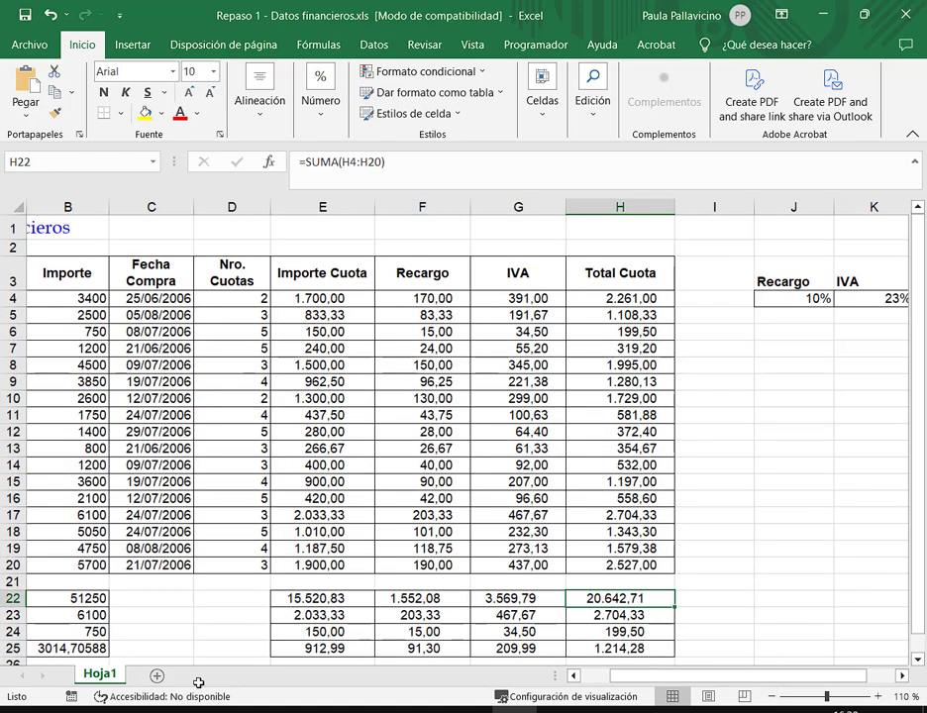
scroll(731, 691, "left", 2)
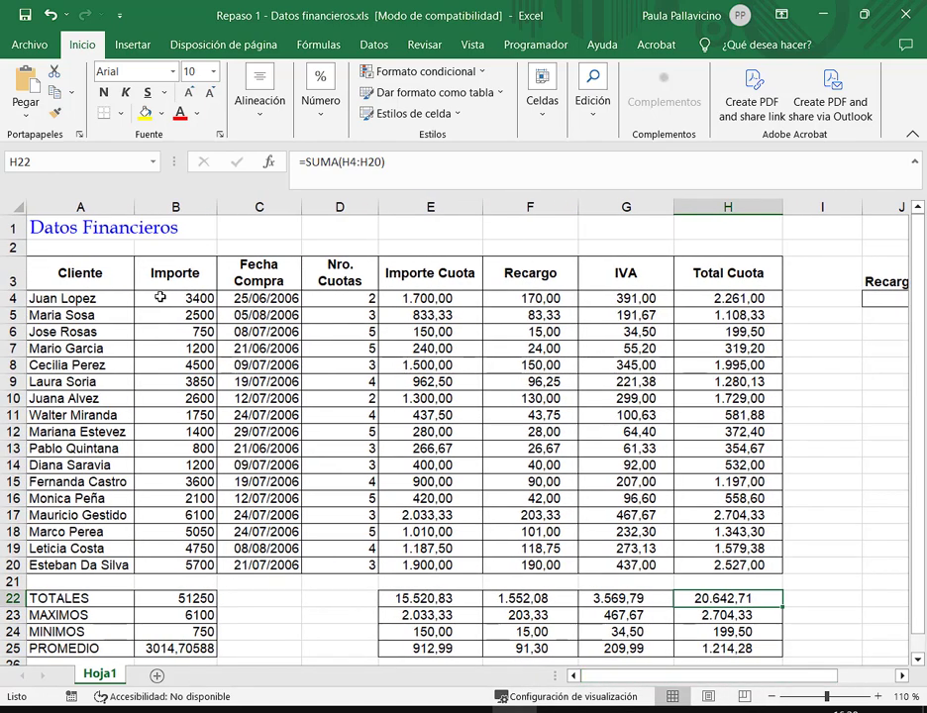
left_click_drag(159, 297, 203, 648)
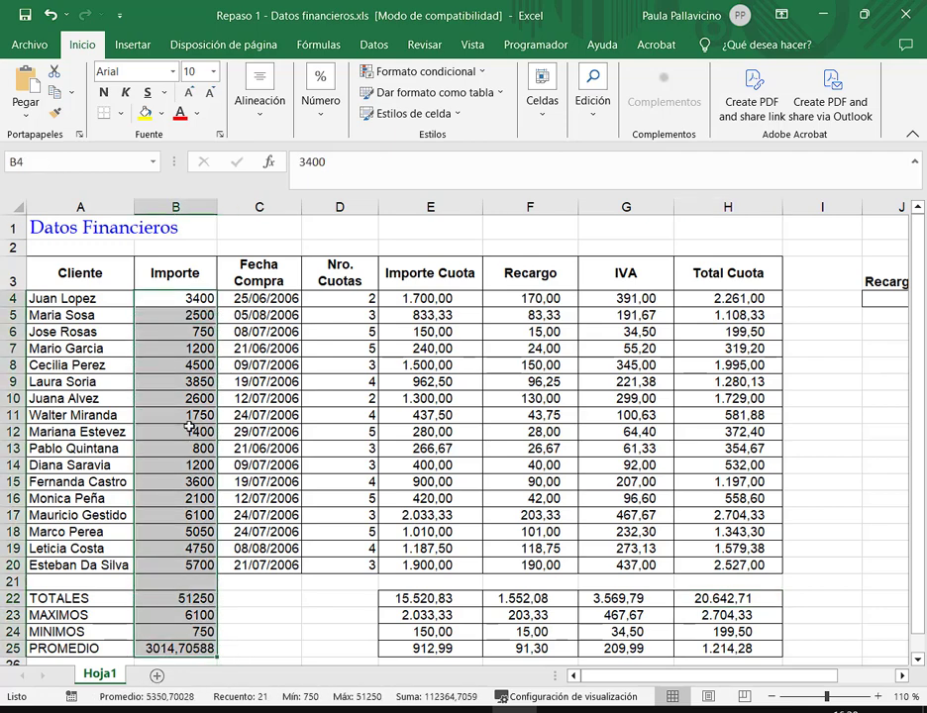
left_click_drag(454, 299, 753, 648)
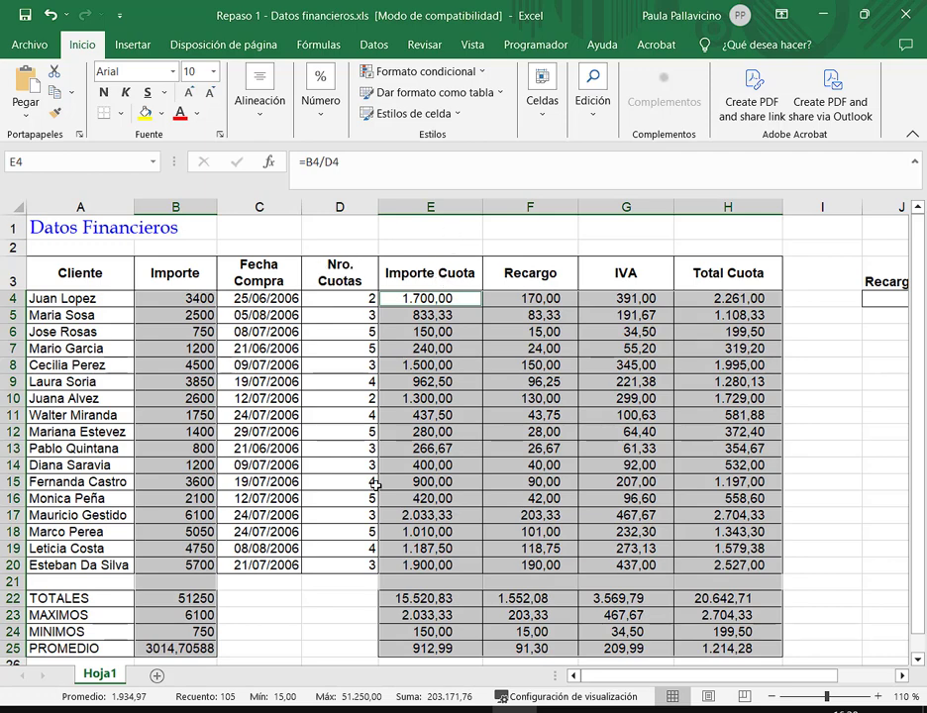
left_click(320, 99)
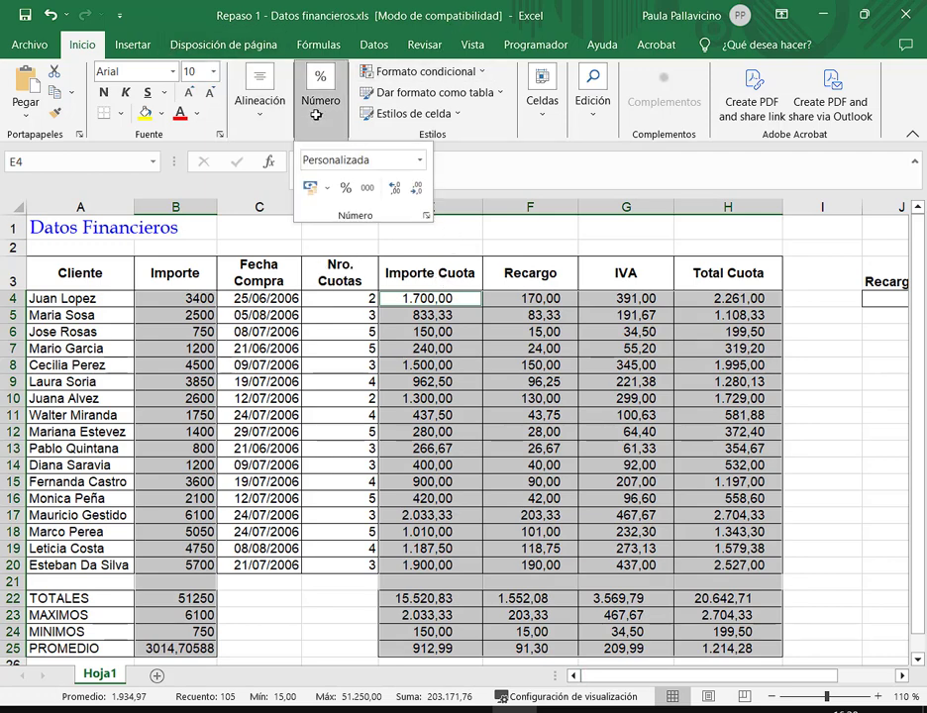
left_click(327, 187)
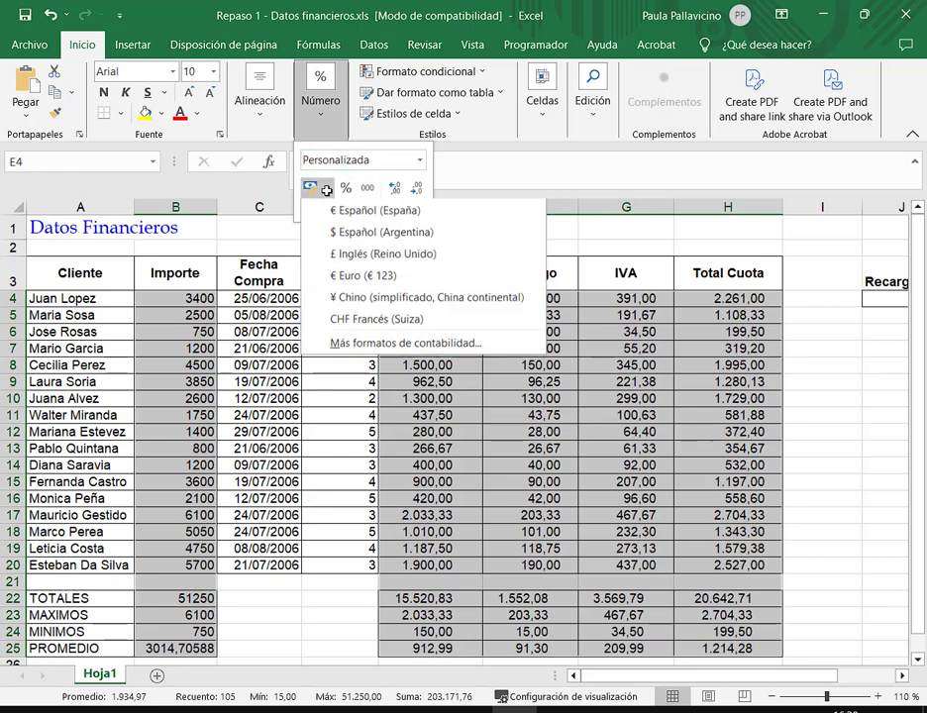
left_click(365, 234)
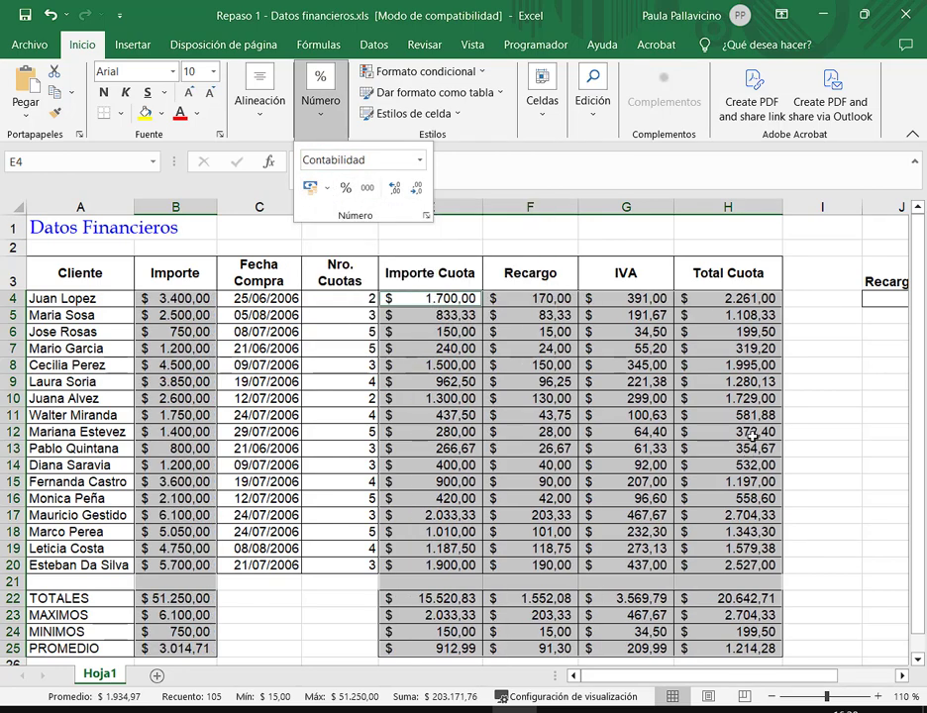
left_click(753, 435)
left_click(753, 436)
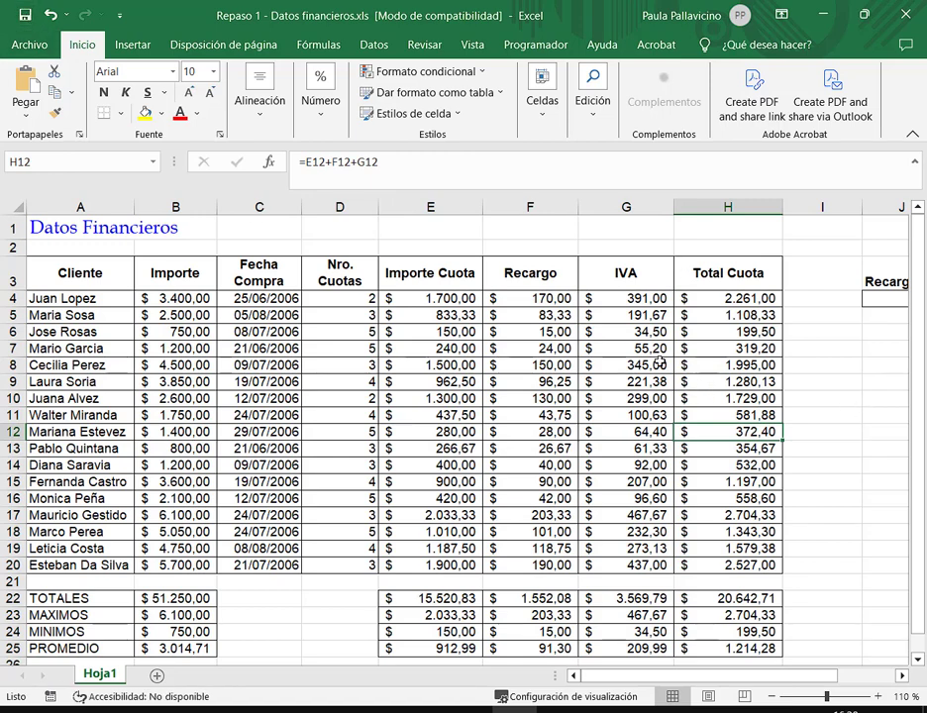
Step: Shade the table's header cells A3:H3 with a light green fill
key("Left")
key("Left")
key("Up")
key("Up")
key("Up")
key("Up")
key("Up")
left_click_drag(44, 276, 94, 274)
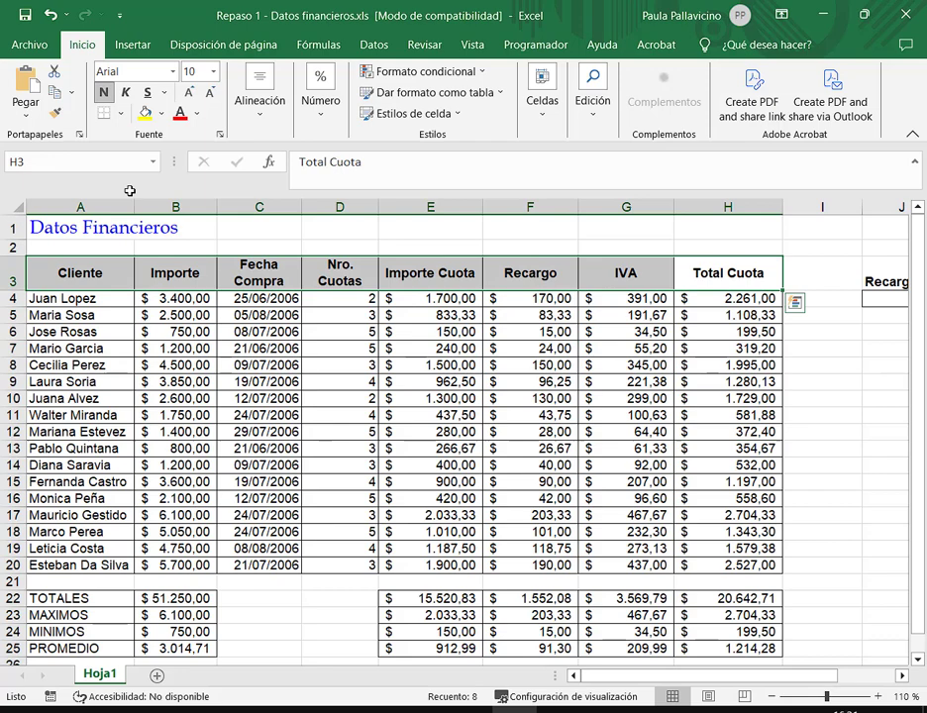
left_click(165, 115)
left_click(302, 303)
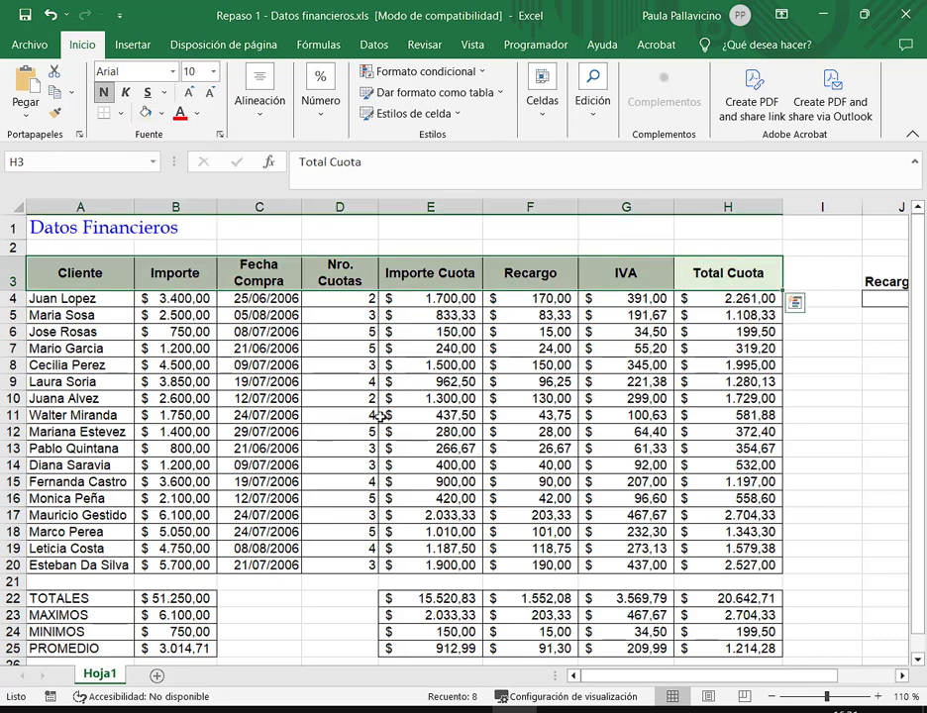
left_click(416, 416)
left_click_drag(170, 298, 174, 400)
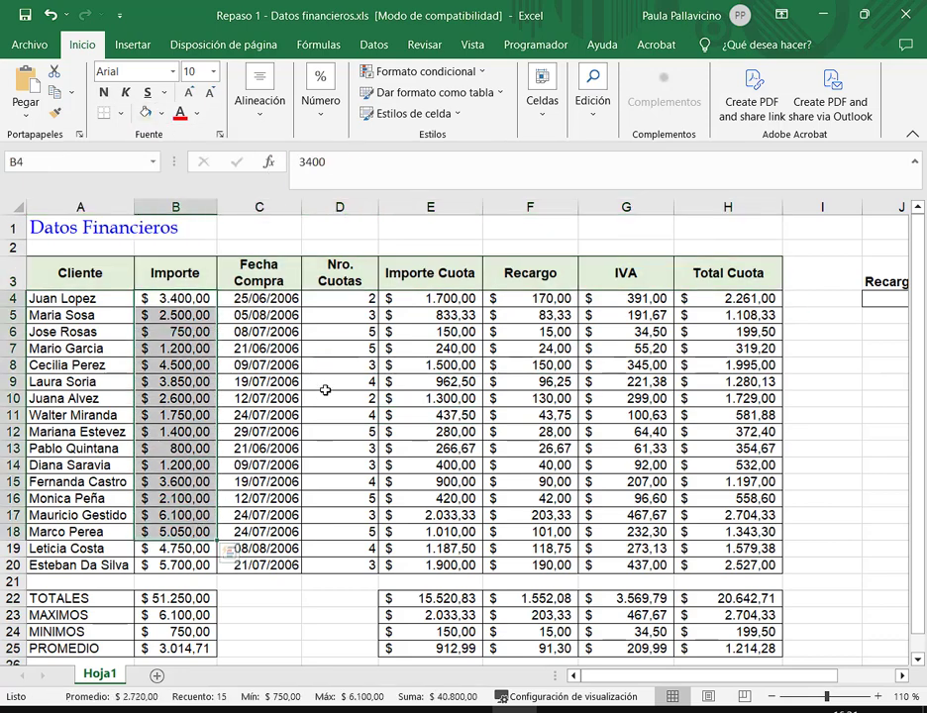
left_click_drag(442, 297, 436, 365)
left_click_drag(535, 299, 534, 346)
left_click(789, 315)
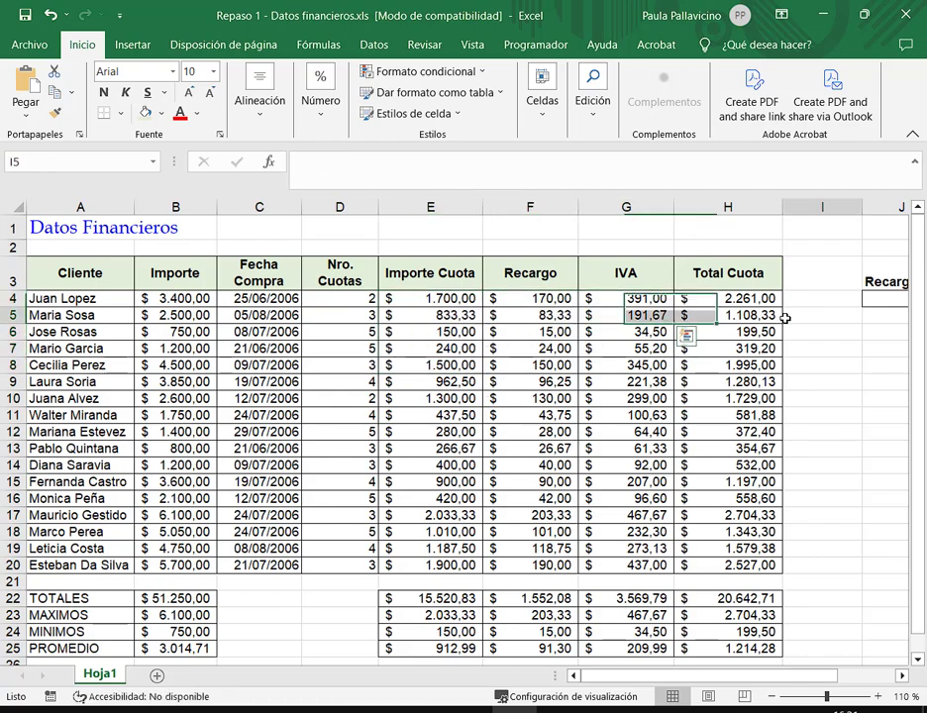
scroll(783, 317, "down", 1)
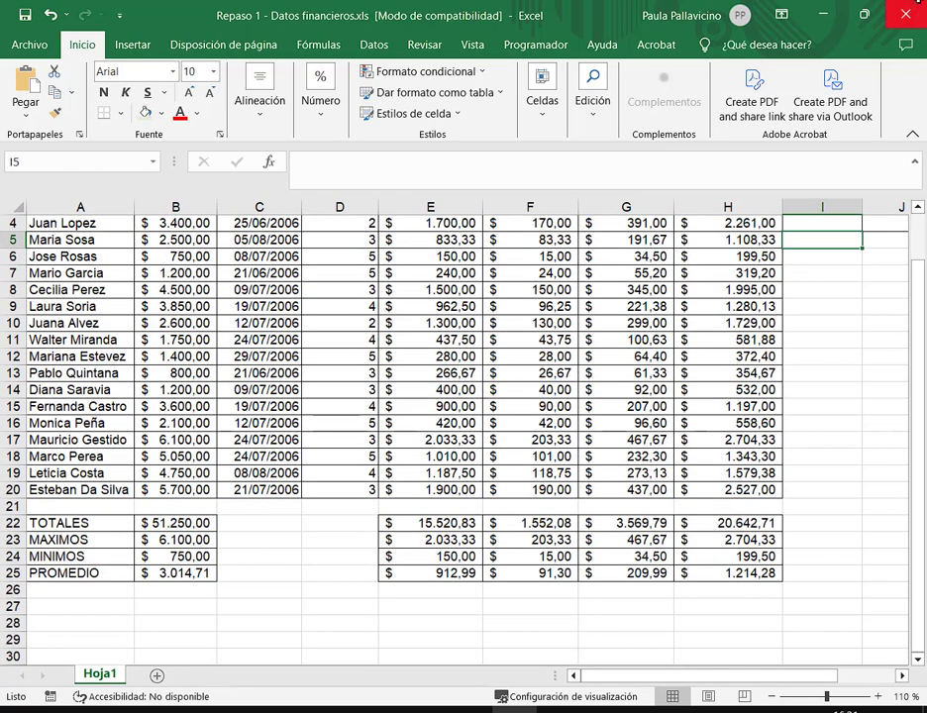
Step: Move the workbook window aside to check the chat messages of the Google Meet call, and maximize the workbook again
left_click(864, 16)
left_click_drag(572, 587, 818, 664)
scroll(483, 295, "down", 1)
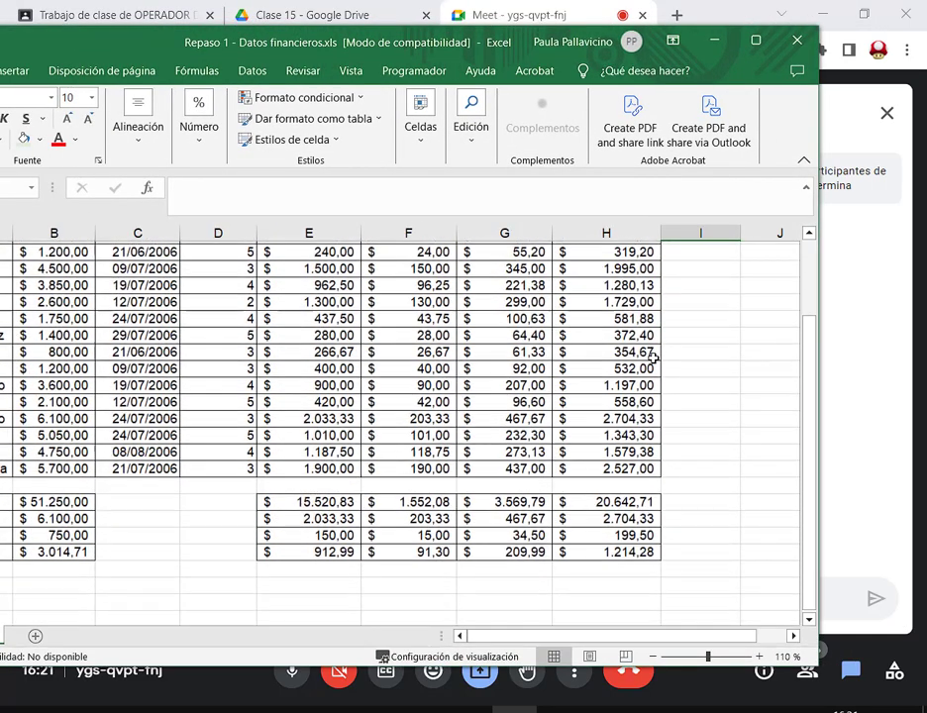
left_click_drag(491, 43, 265, 32)
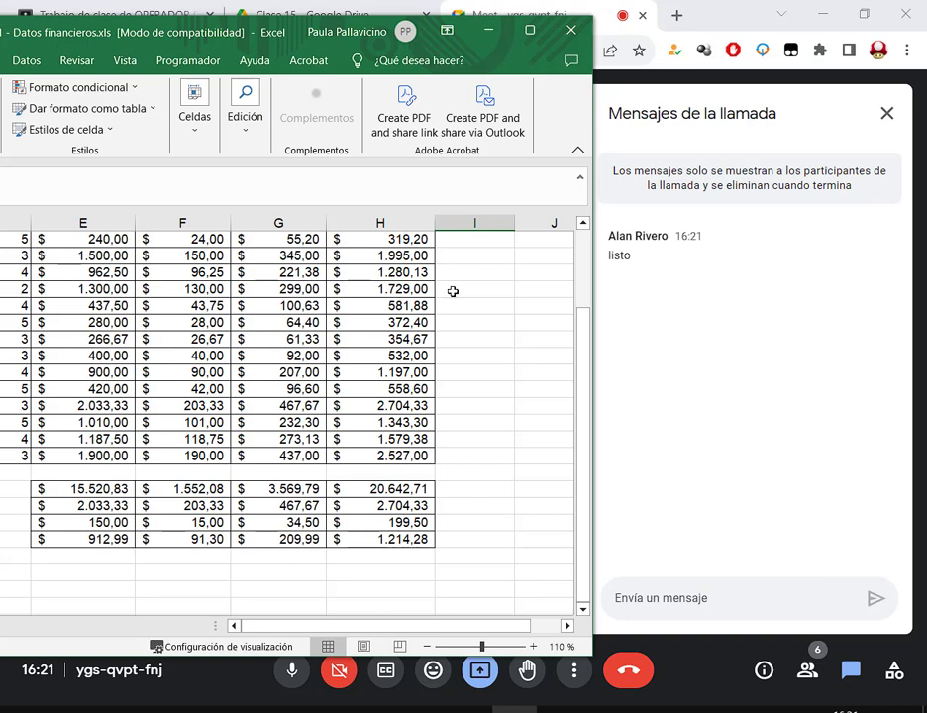
double_click(389, 23)
scroll(114, 253, "up", 2)
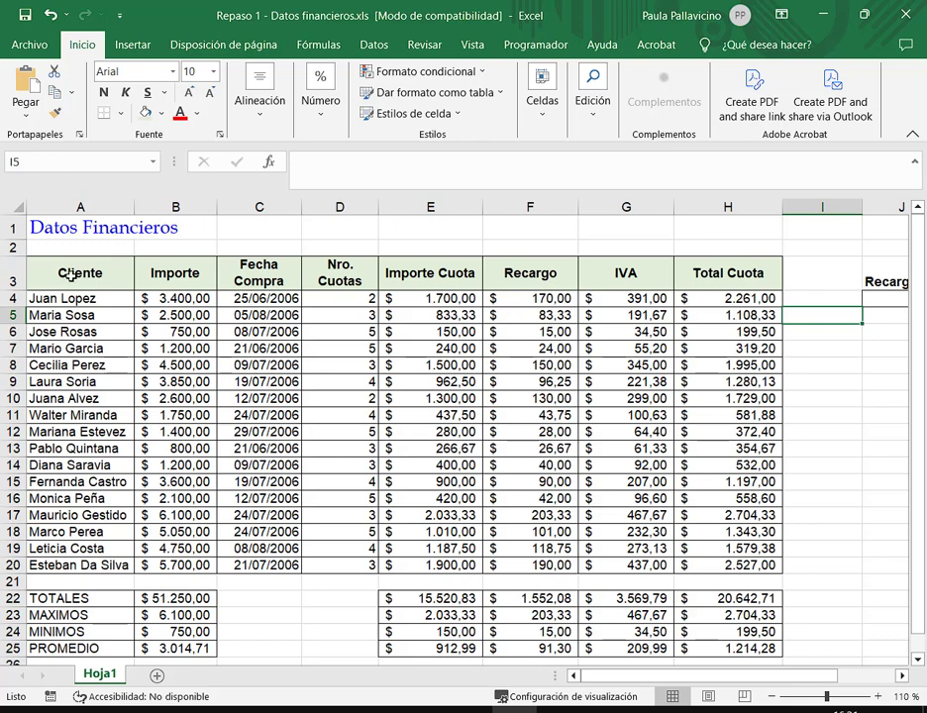
Step: Select the Cliente and Total Cuota data in A3:A20 and H3:H20 together as the source for a chart
left_click_drag(87, 273, 79, 548)
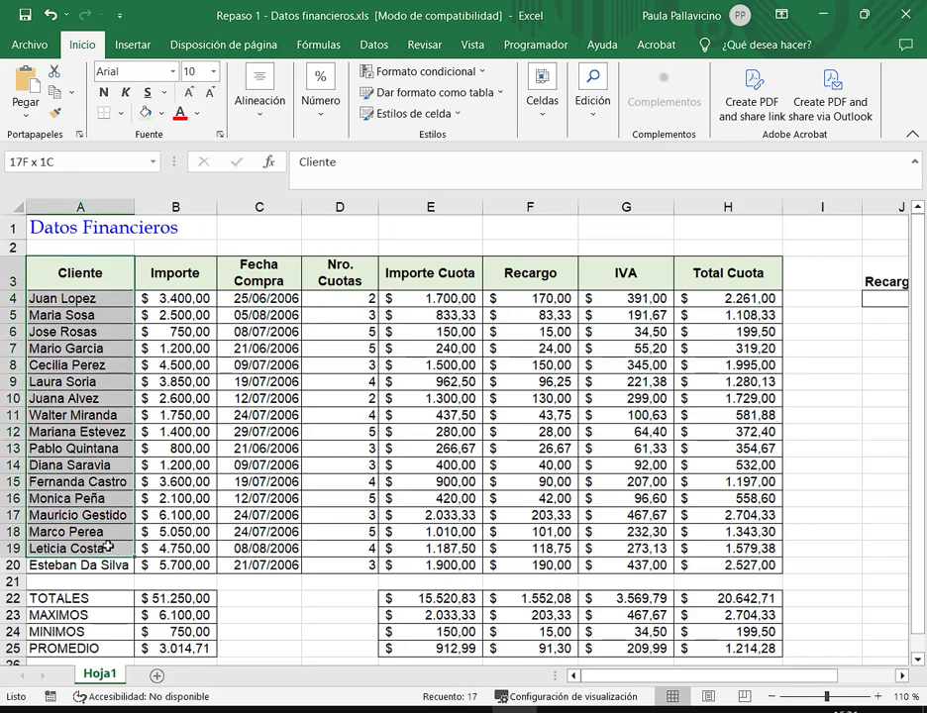
left_click(66, 262)
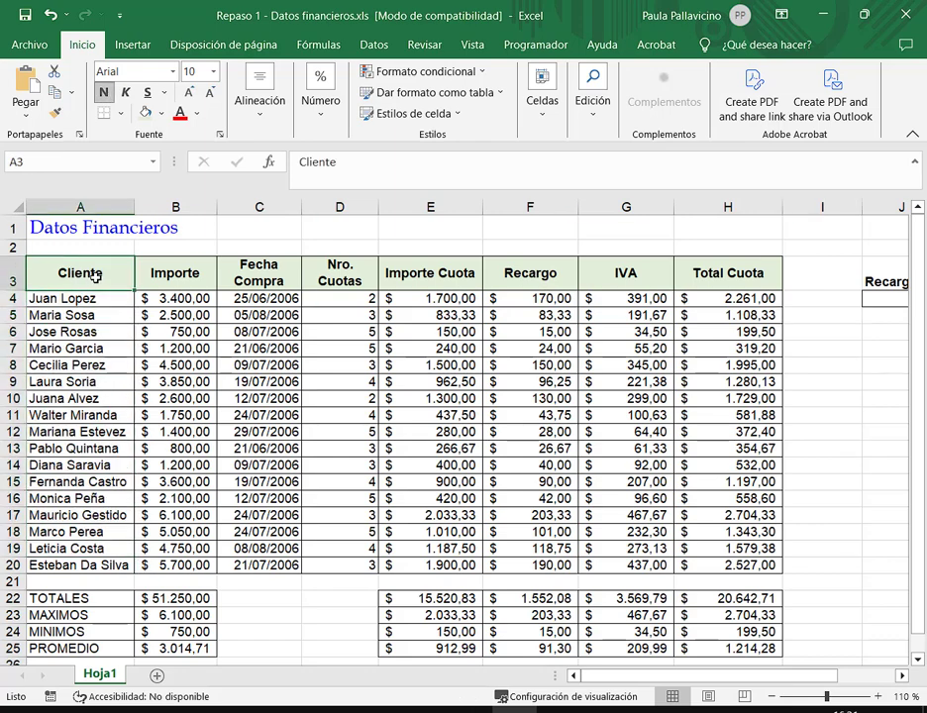
left_click_drag(94, 276, 93, 565)
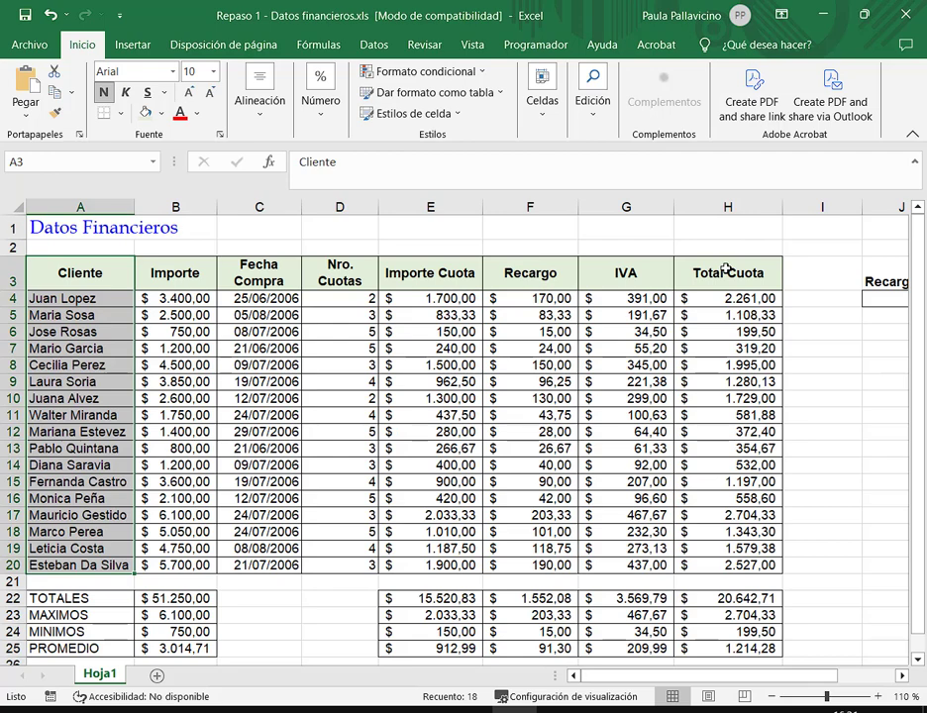
left_click_drag(726, 269, 759, 566, "ctrl")
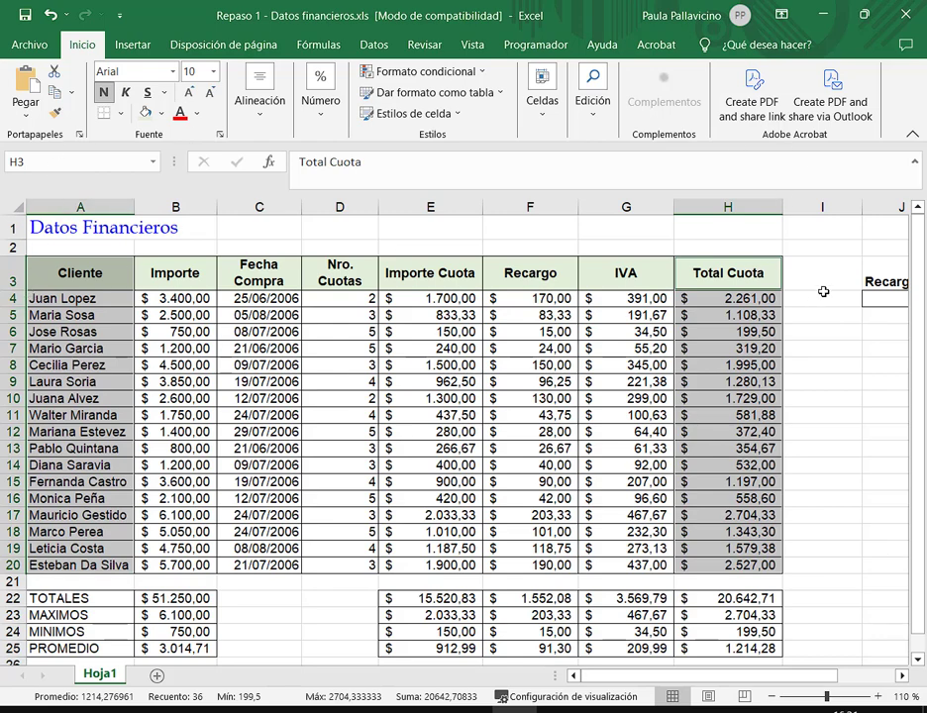
left_click(133, 44)
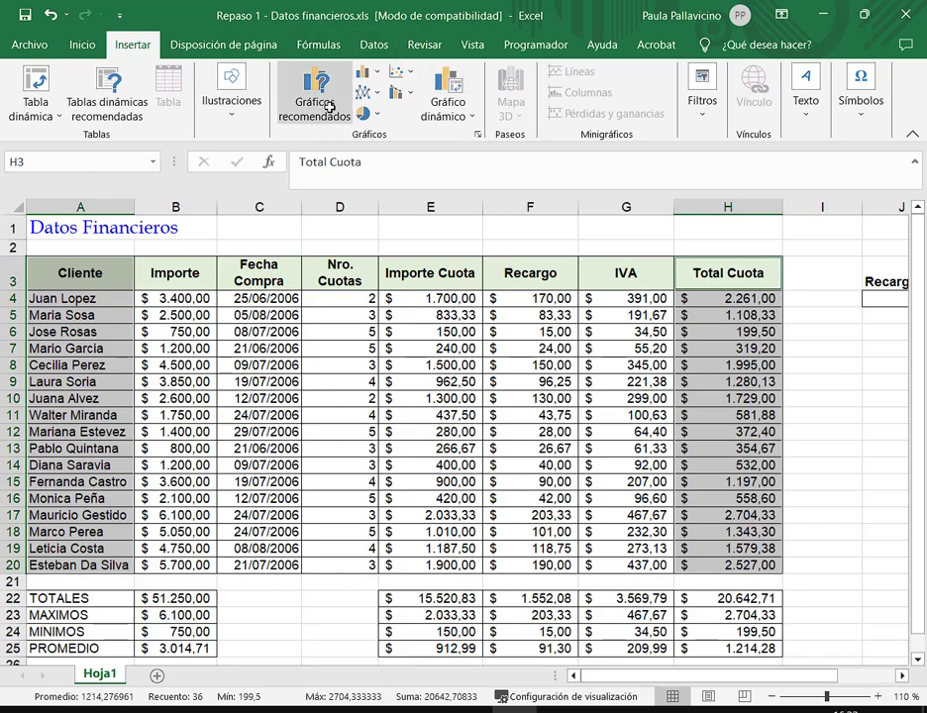
left_click(329, 107)
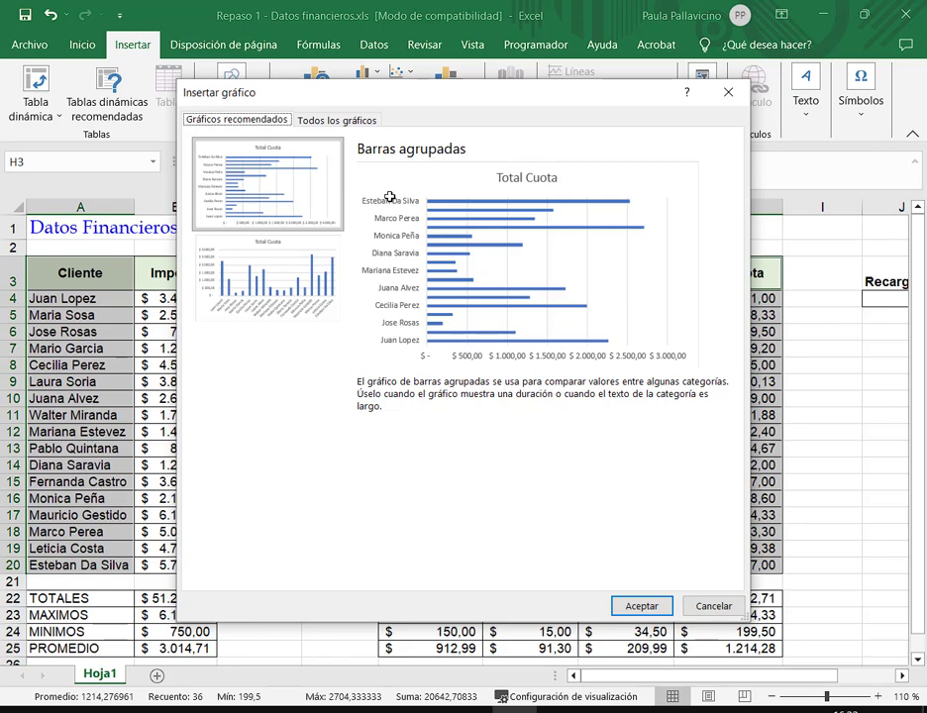
left_click(295, 261)
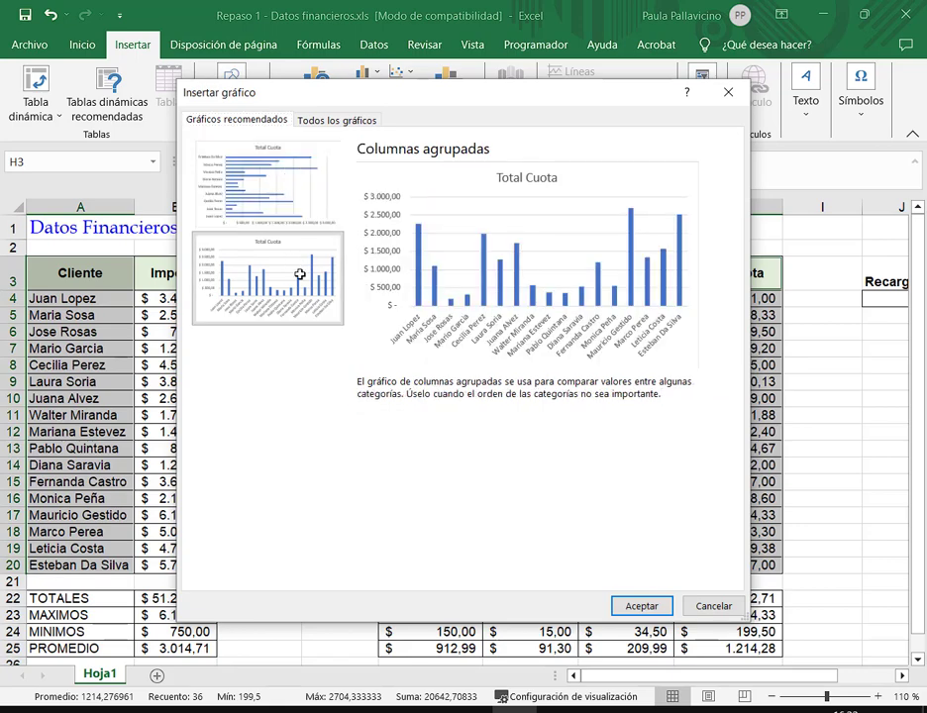
left_click(325, 121)
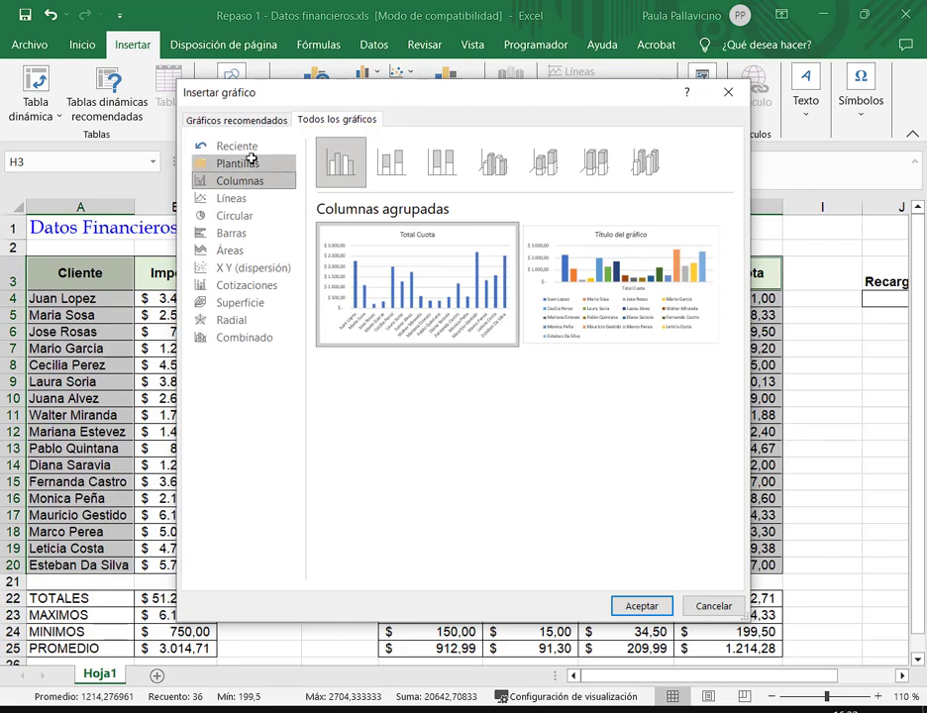
left_click(728, 92)
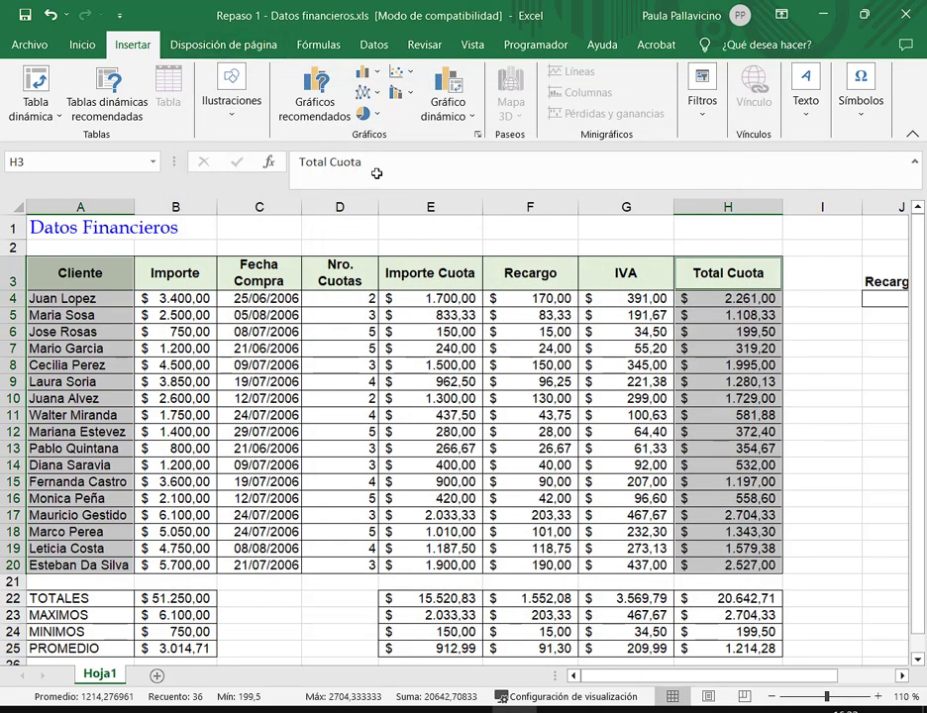
Step: Insert a Columnas agrupadas chart of Total Cuota by Cliente from the selected ranges
left_click(479, 134)
left_click(335, 120)
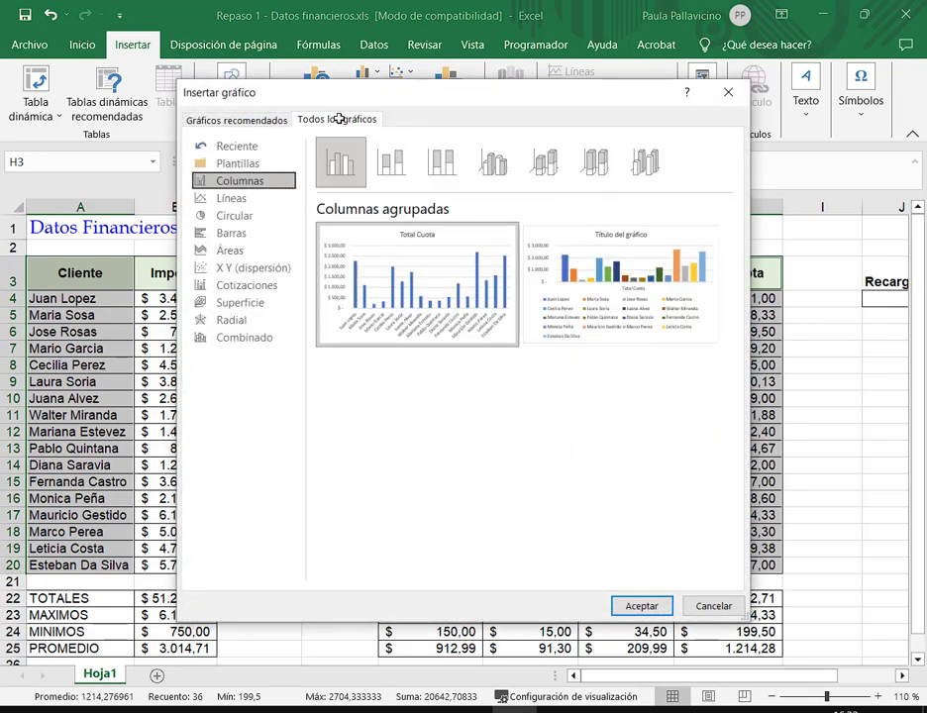
mouse_move(453, 290)
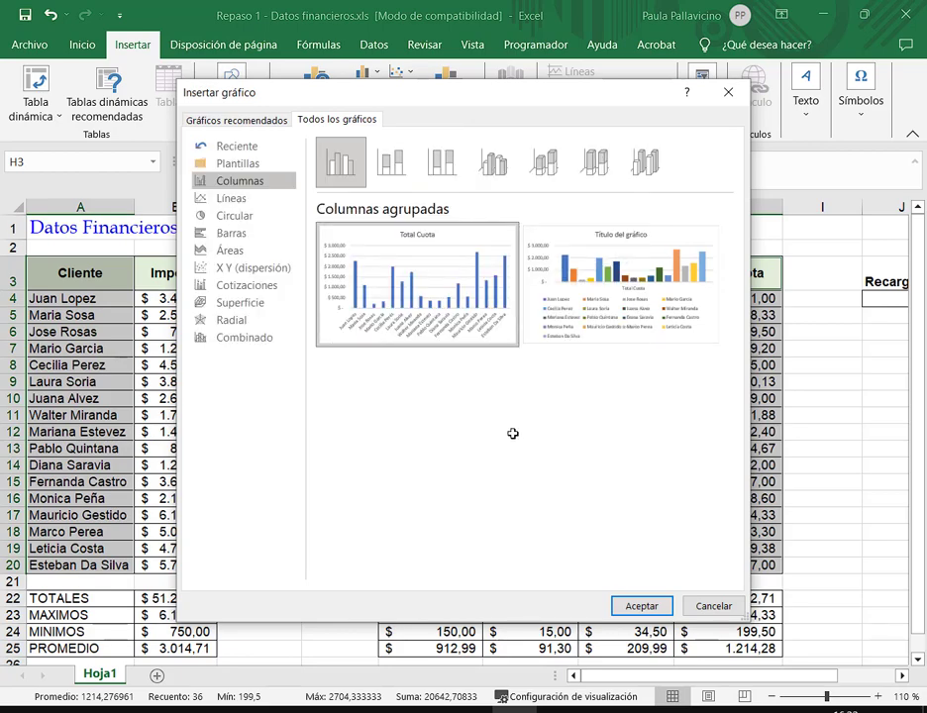
left_click(667, 605)
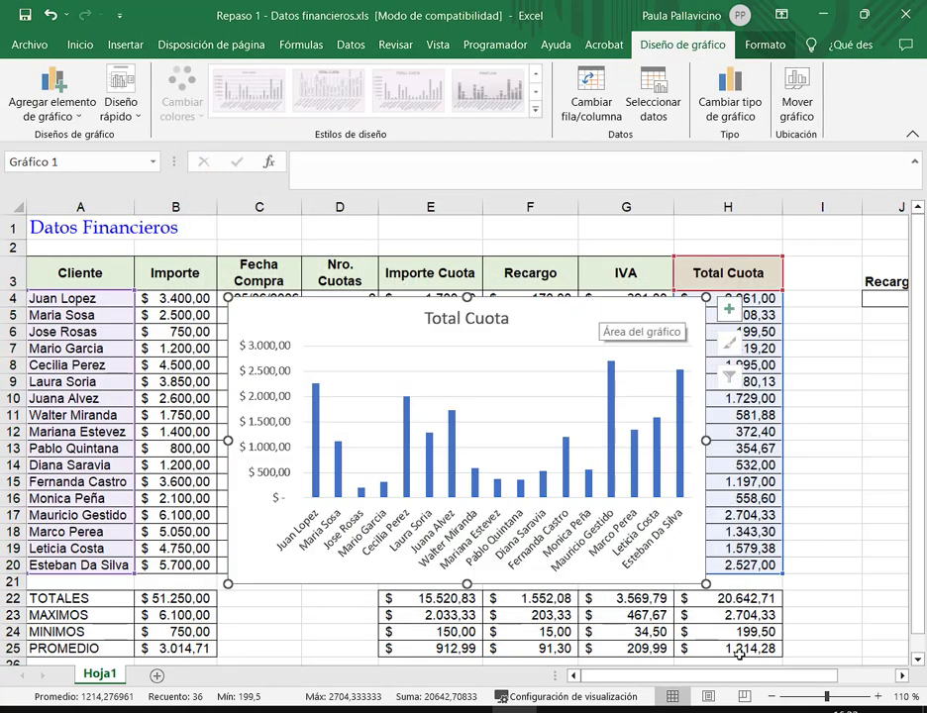
Step: Move the Total Cuota chart over the table so that it spans columns B to G
mouse_move(826, 696)
left_mouse_down()
mouse_move(779, 697)
mouse_move(837, 696)
left_mouse_up()
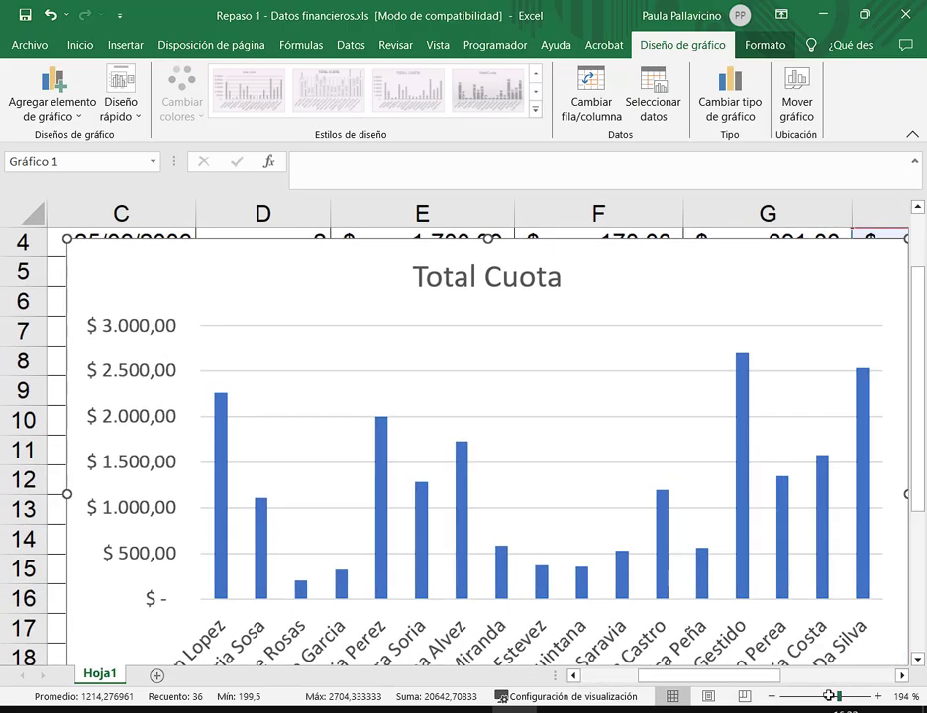
scroll(604, 508, "down", 7)
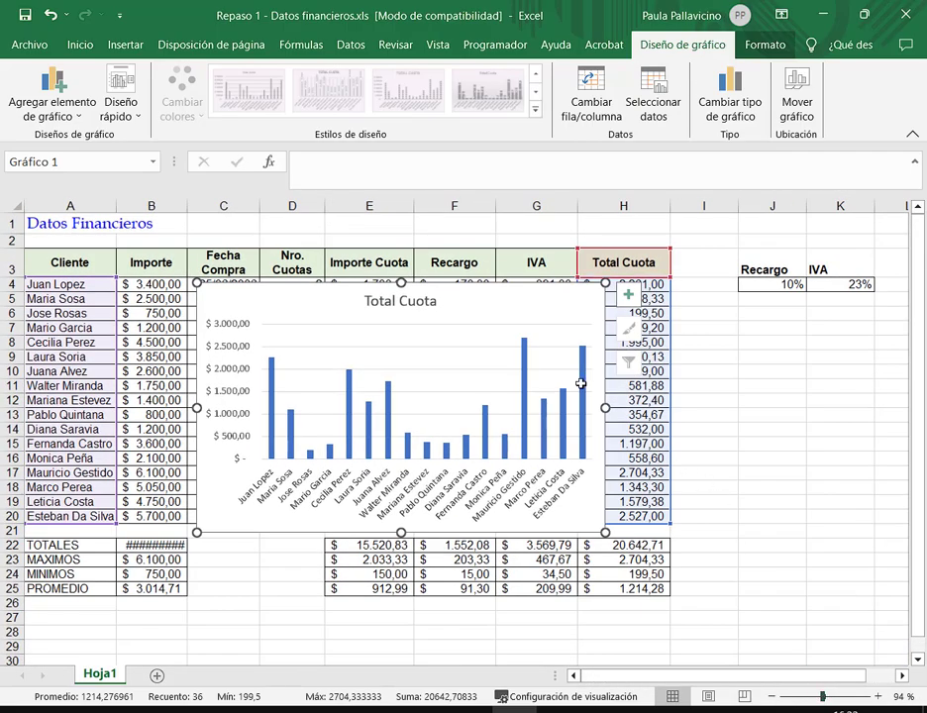
left_click(767, 696)
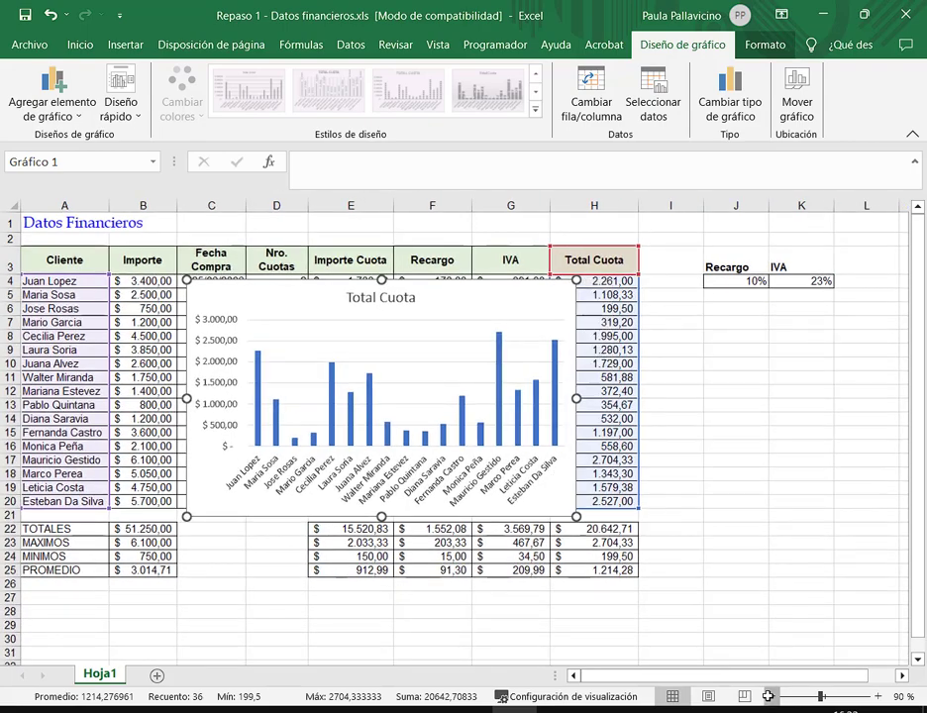
left_click(768, 696)
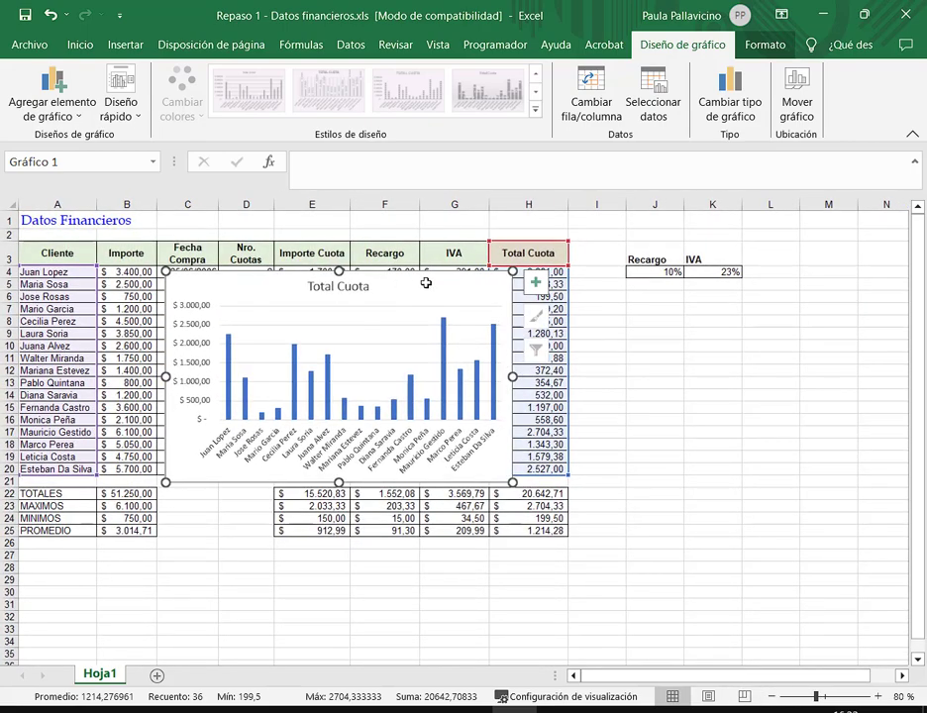
left_click_drag(396, 284, 377, 279)
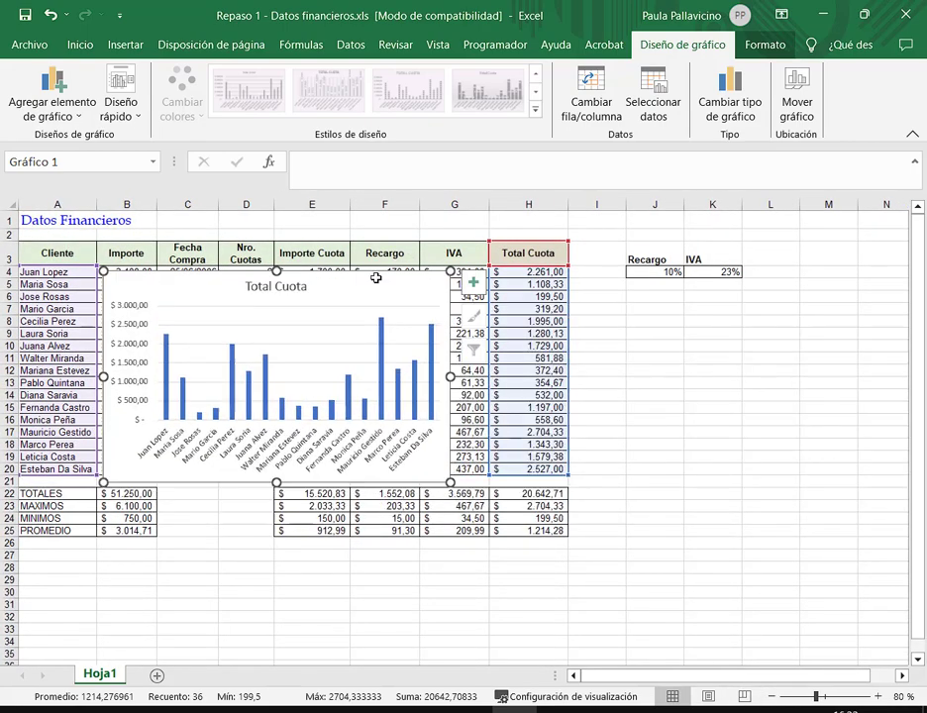
left_click(756, 373)
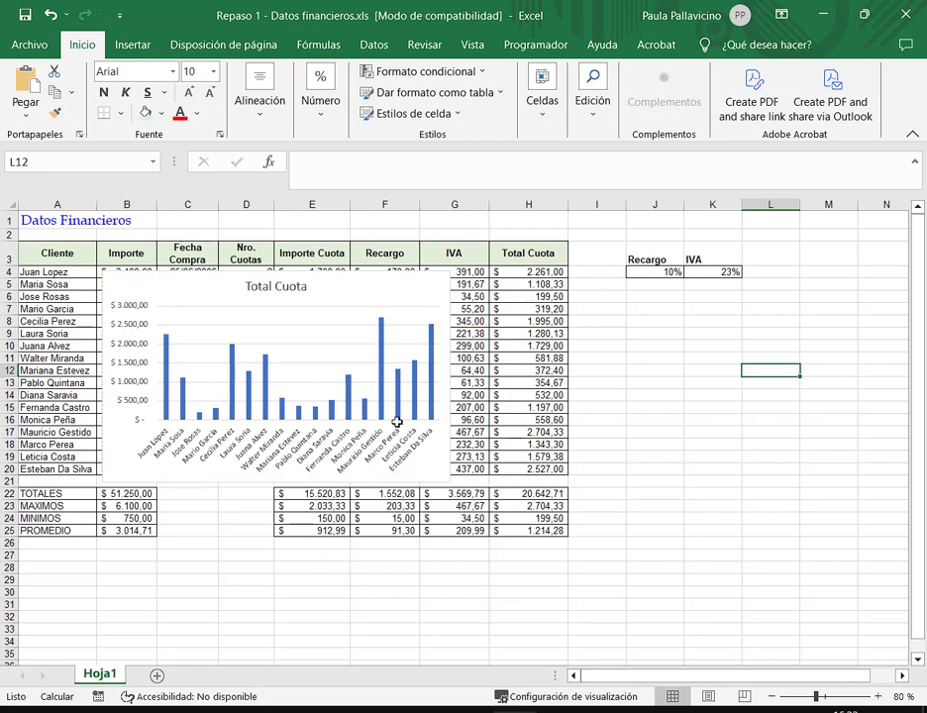
Step: Reposition the Total Cuota chart over columns C to H, starting just below the header row
left_click(333, 315)
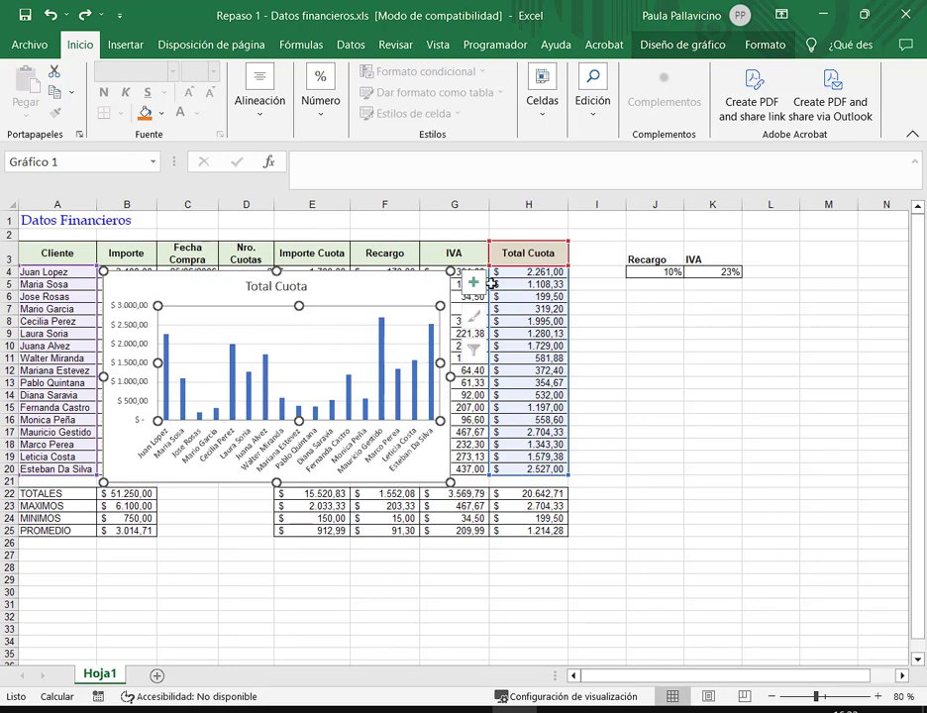
key("Escape")
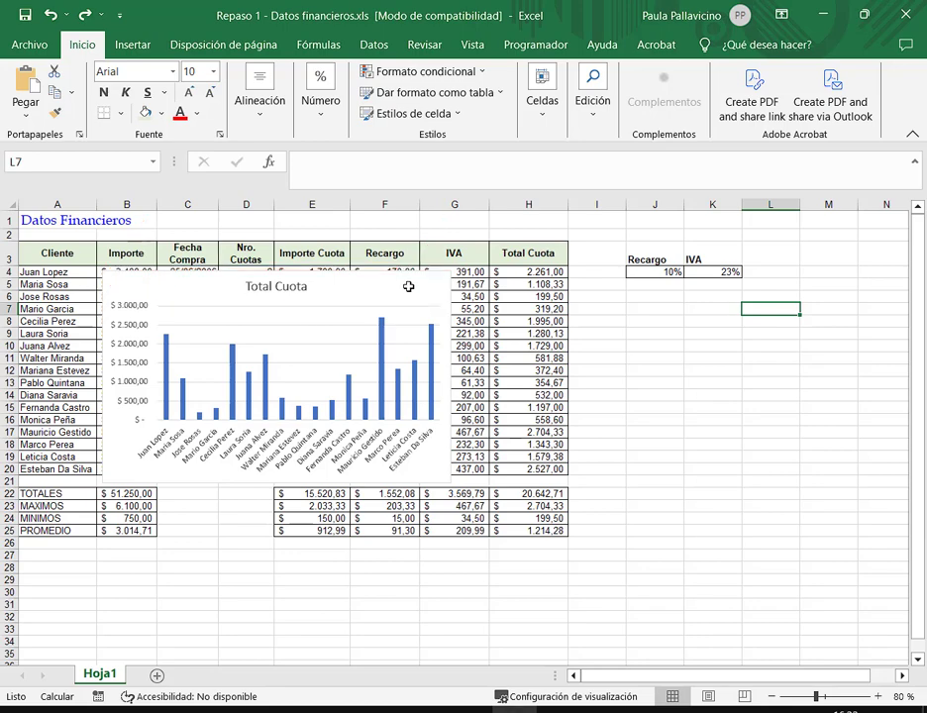
mouse_move(411, 284)
left_mouse_down()
mouse_move(796, 346)
mouse_move(886, 312)
mouse_move(791, 542)
mouse_move(869, 292)
mouse_move(879, 306)
mouse_move(422, 279)
left_mouse_up()
scroll(392, 451, "up", 3)
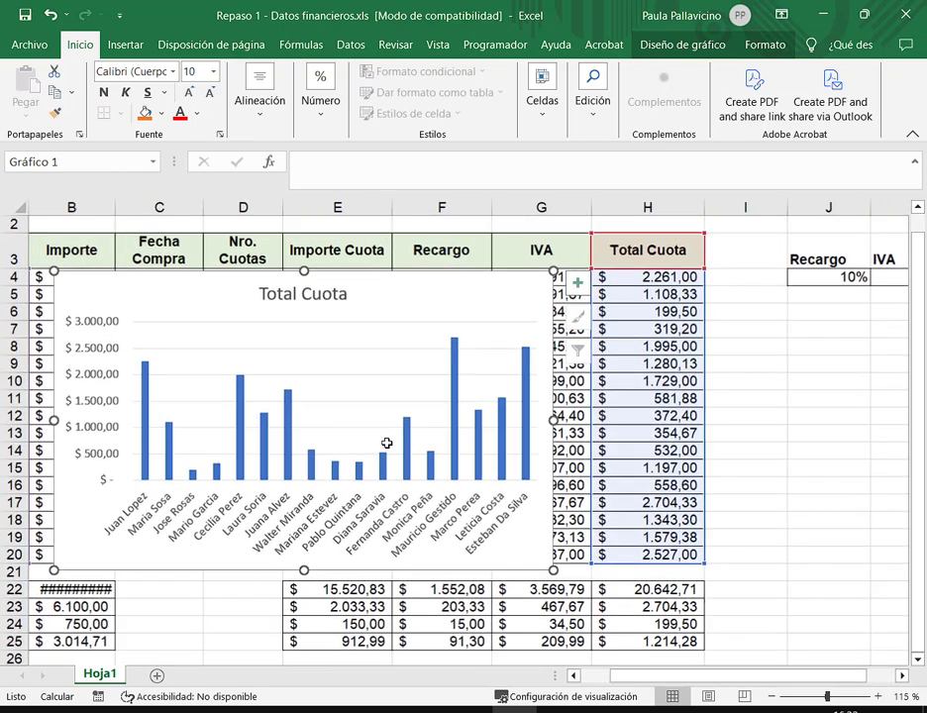
left_click_drag(488, 294, 586, 306)
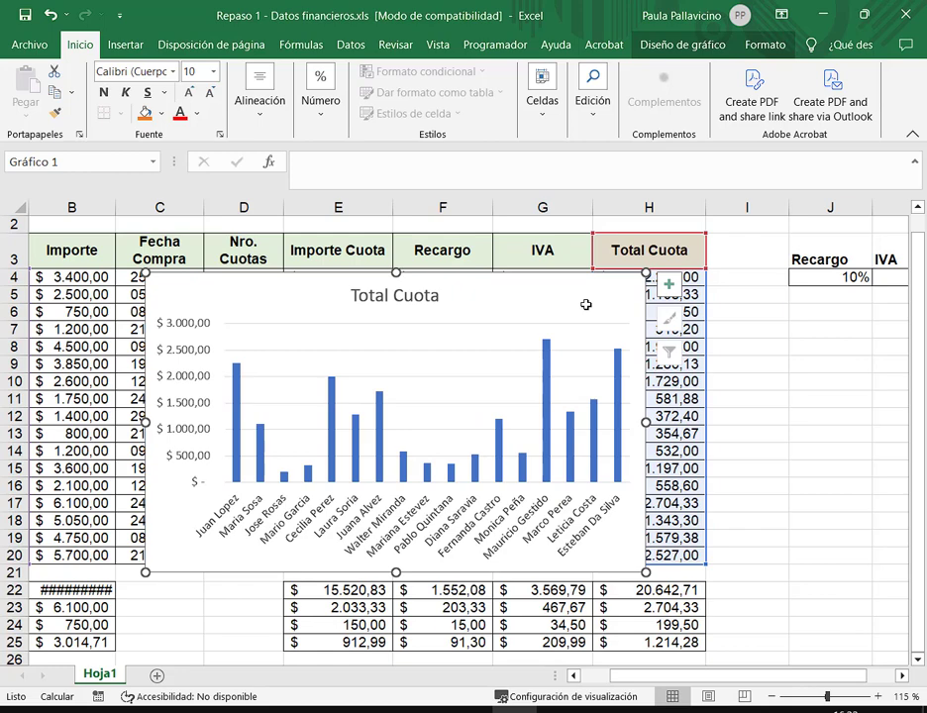
left_click_drag(585, 305, 551, 311)
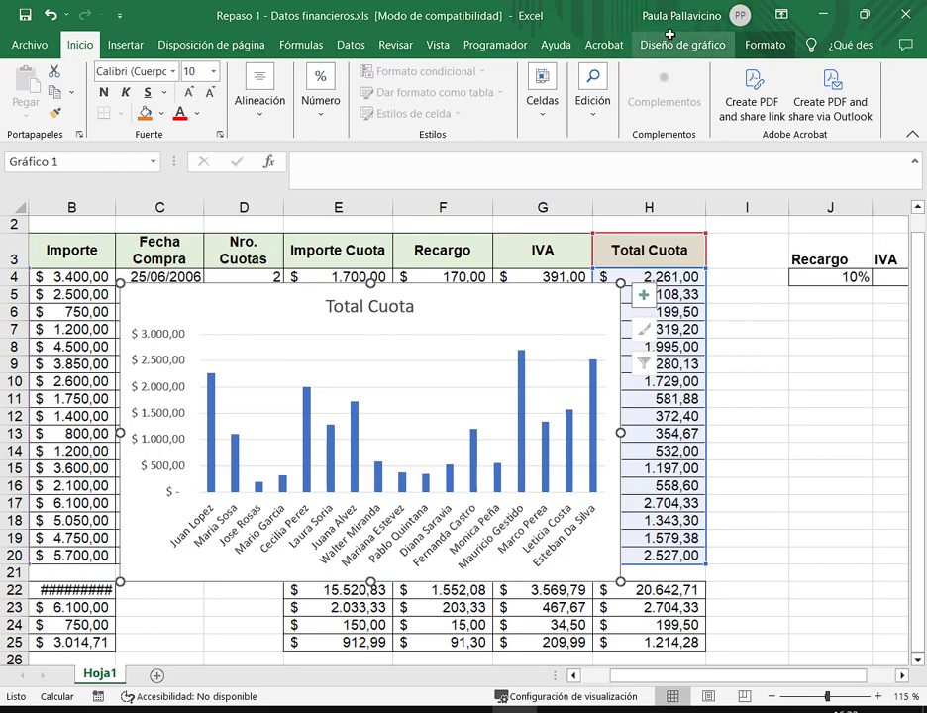
Step: Move the Total Cuota chart to its own new sheet, keeping the sheet name Gráfico1
left_click(673, 44)
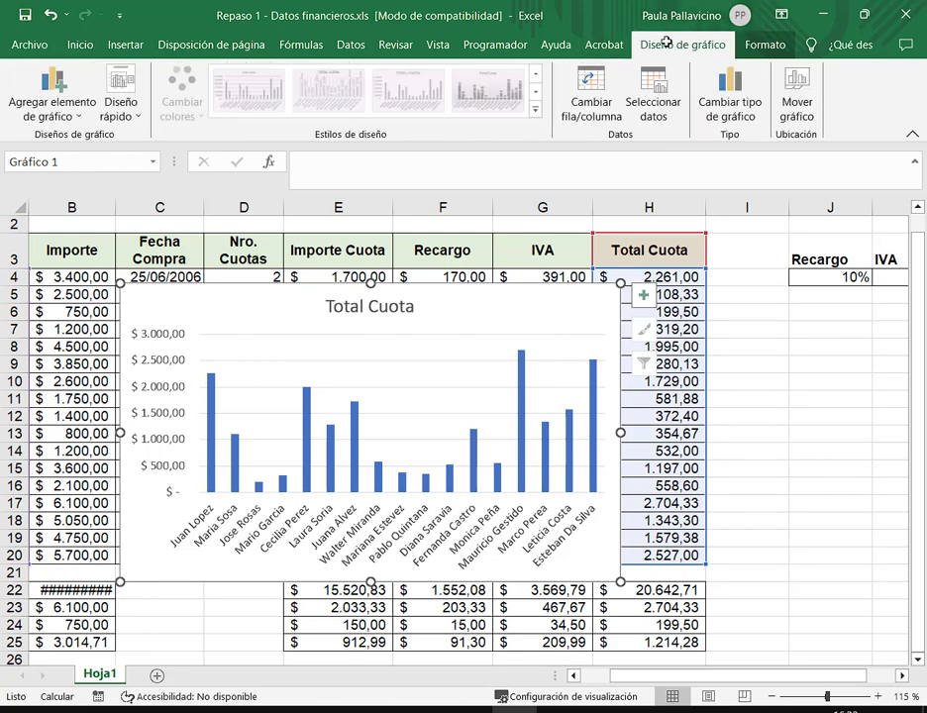
left_click(798, 107)
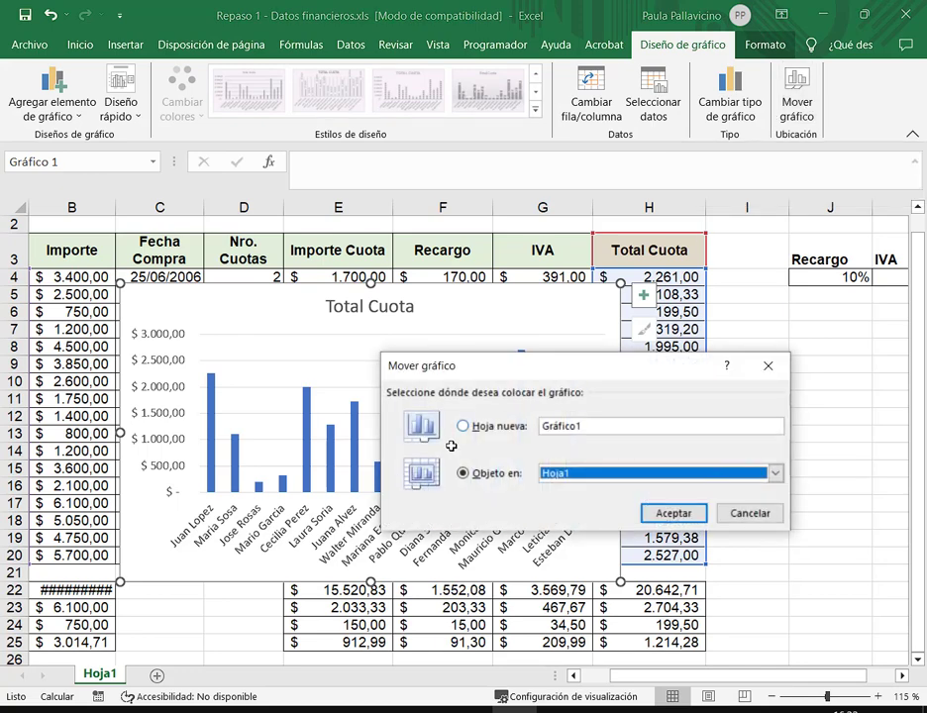
left_click(483, 429)
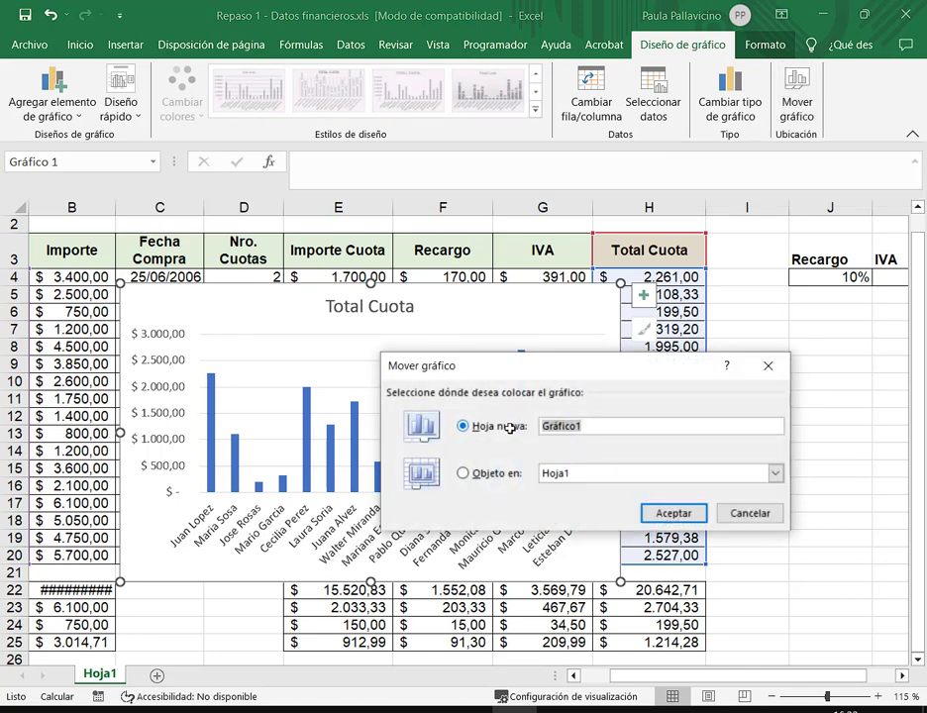
left_click(699, 515)
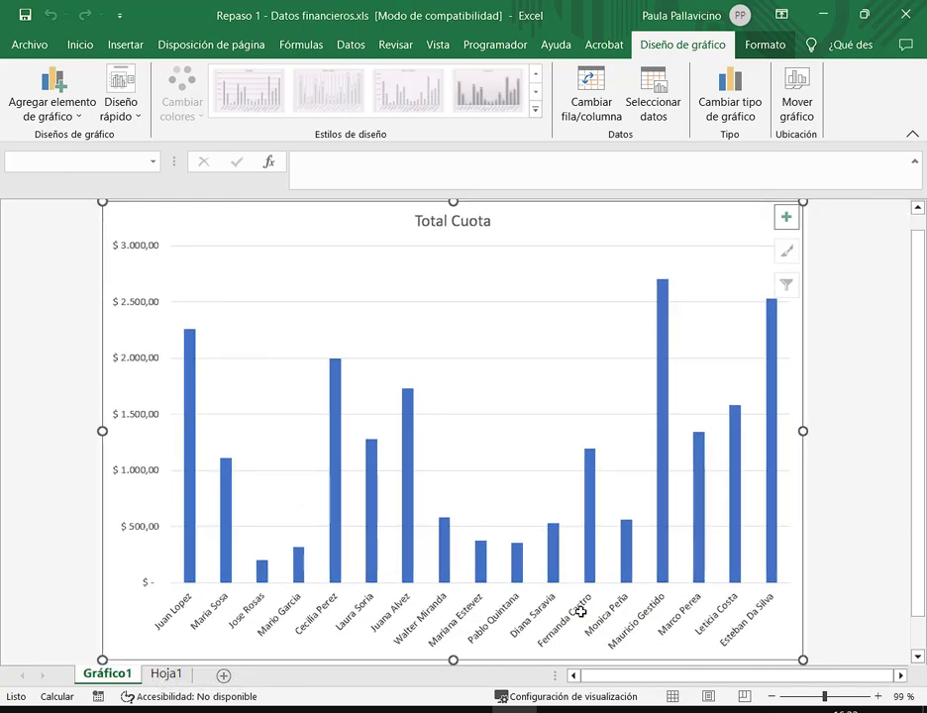
Step: Widen column B on Hoja1 to fit its total and return to the Gráfico1 sheet
left_click(165, 674)
left_click_drag(115, 207, 128, 207)
key("ctrl+Page_Up")
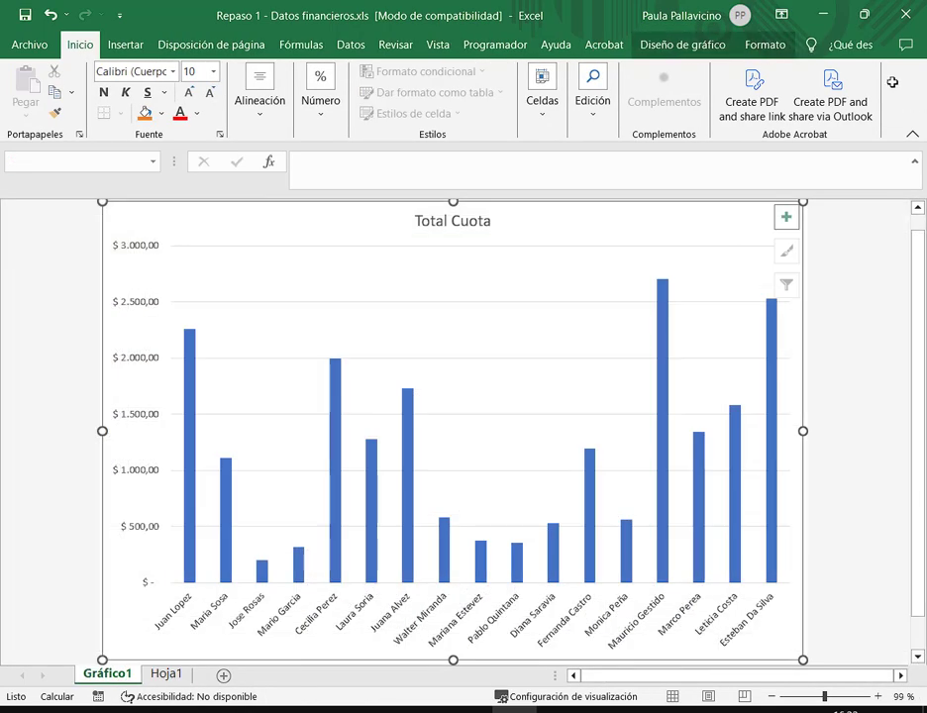
Step: Move the workbook window aside to check the chat messages of the Google Meet call, and close the workbook
key("super+Down")
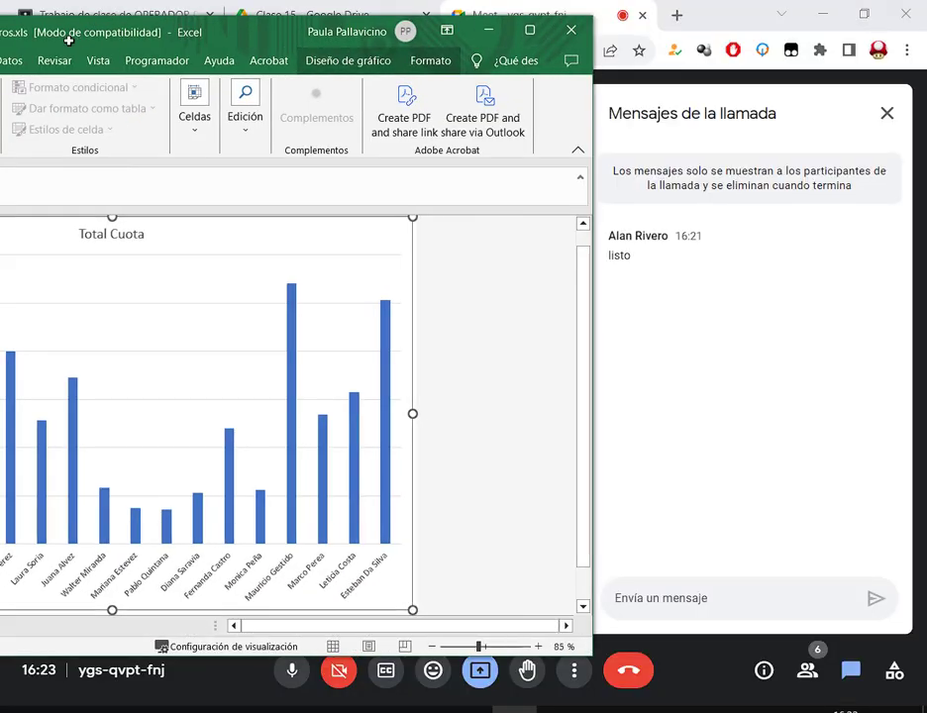
left_click_drag(69, 34, 498, 34)
left_click_drag(565, 29, 143, 45)
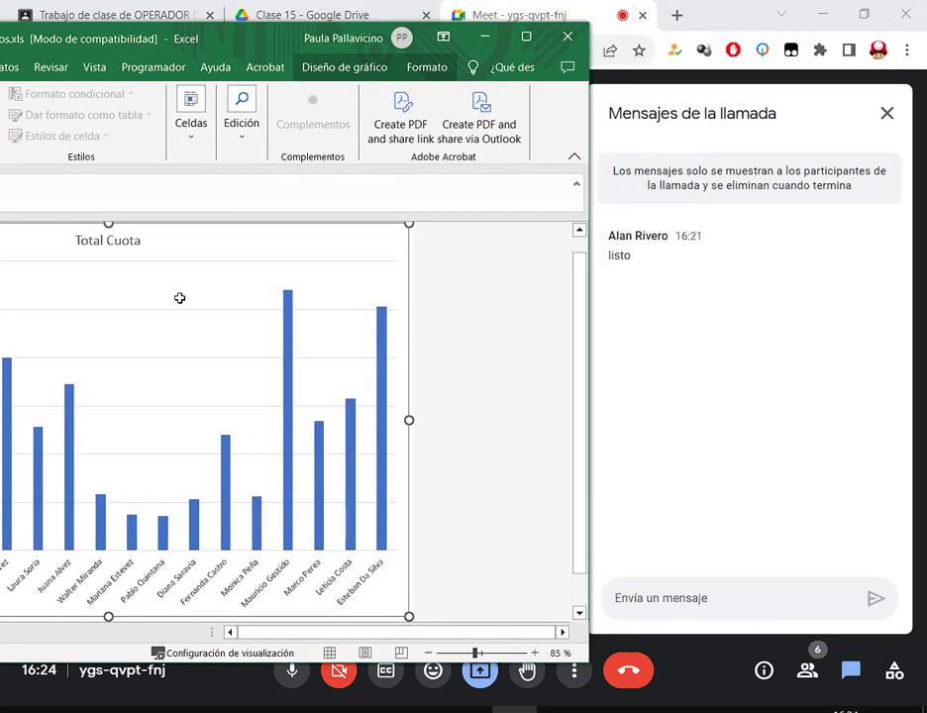
mouse_move(346, 429)
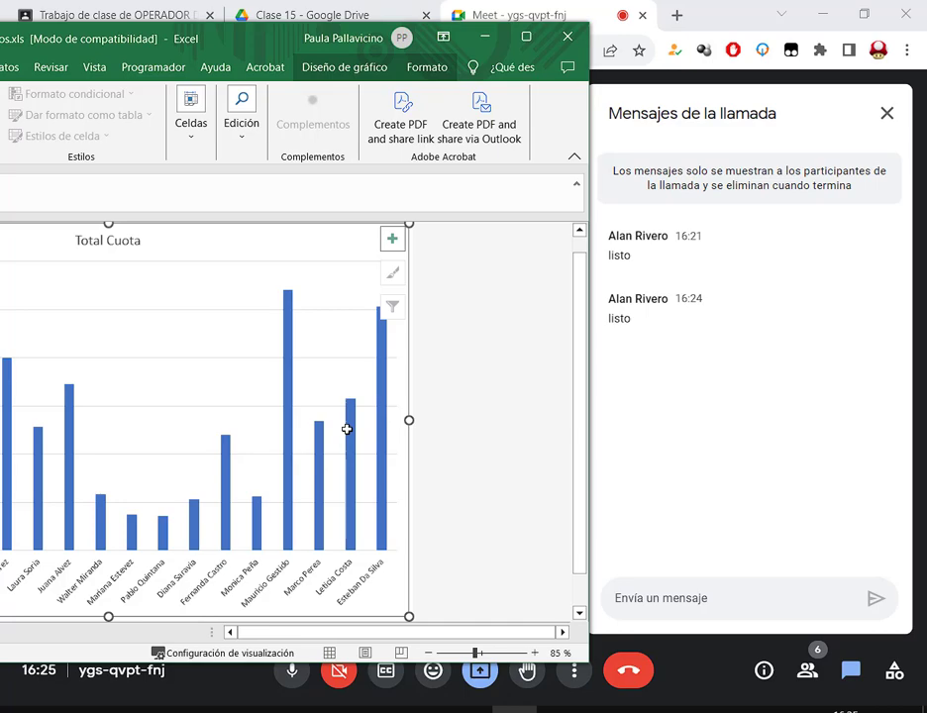
left_click(566, 37)
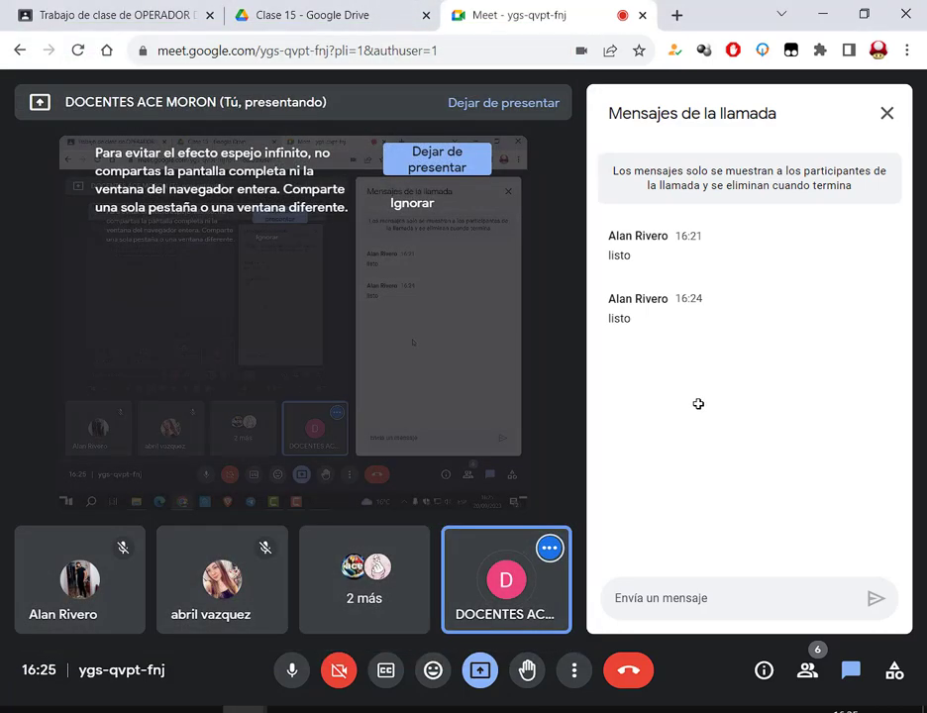
Step: Switch to the Clase 15 folder in Google Drive and select the Repaso 2 - Práctica con Funciones file
left_click(308, 10)
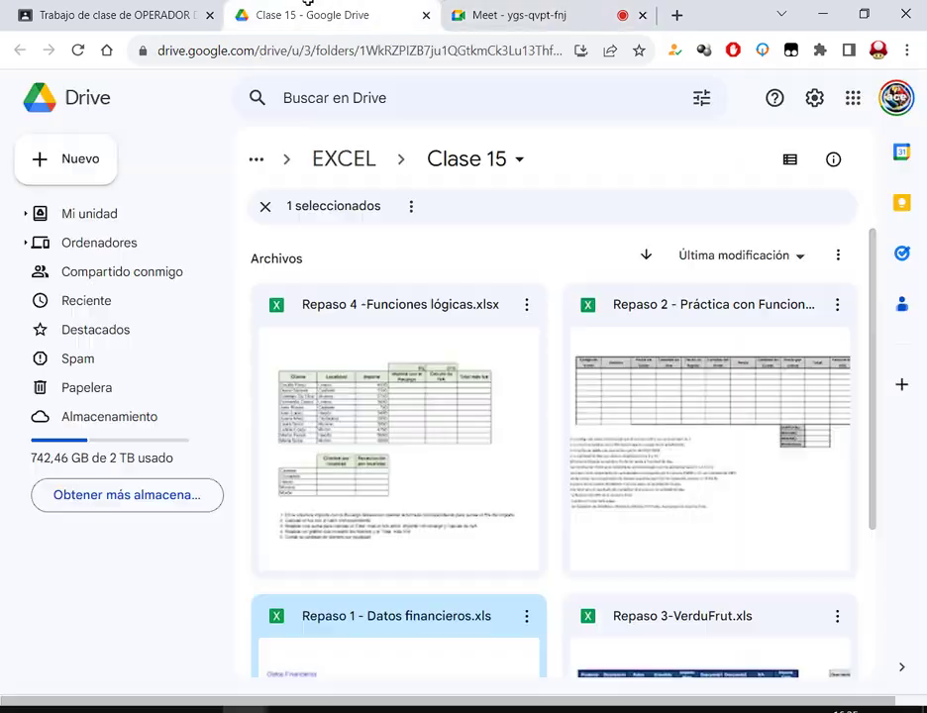
scroll(819, 436, "down", 2)
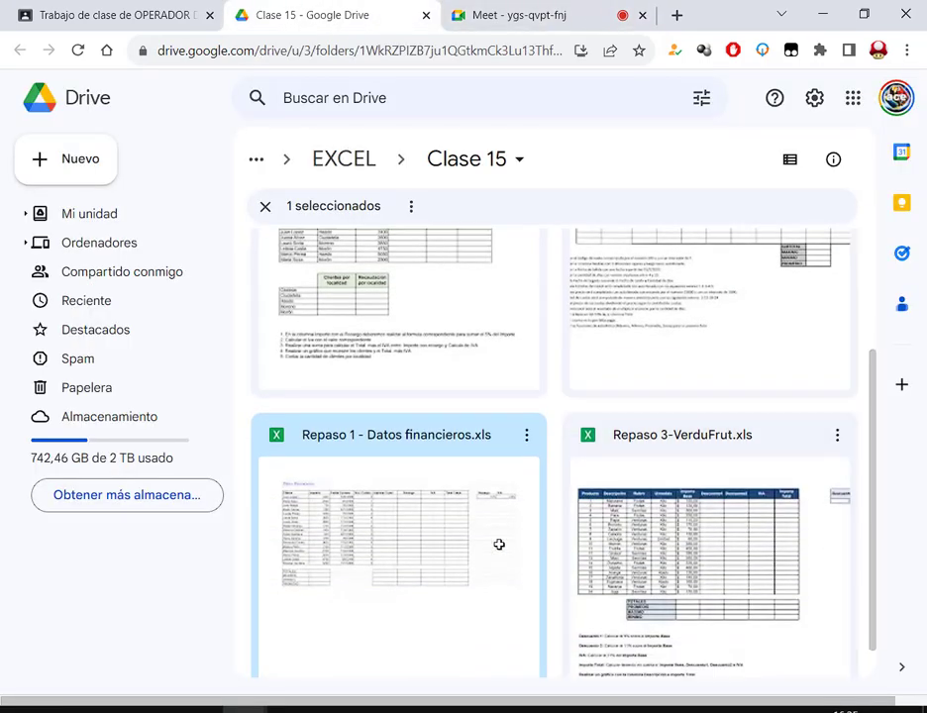
scroll(502, 544, "up", 2)
left_click(658, 439)
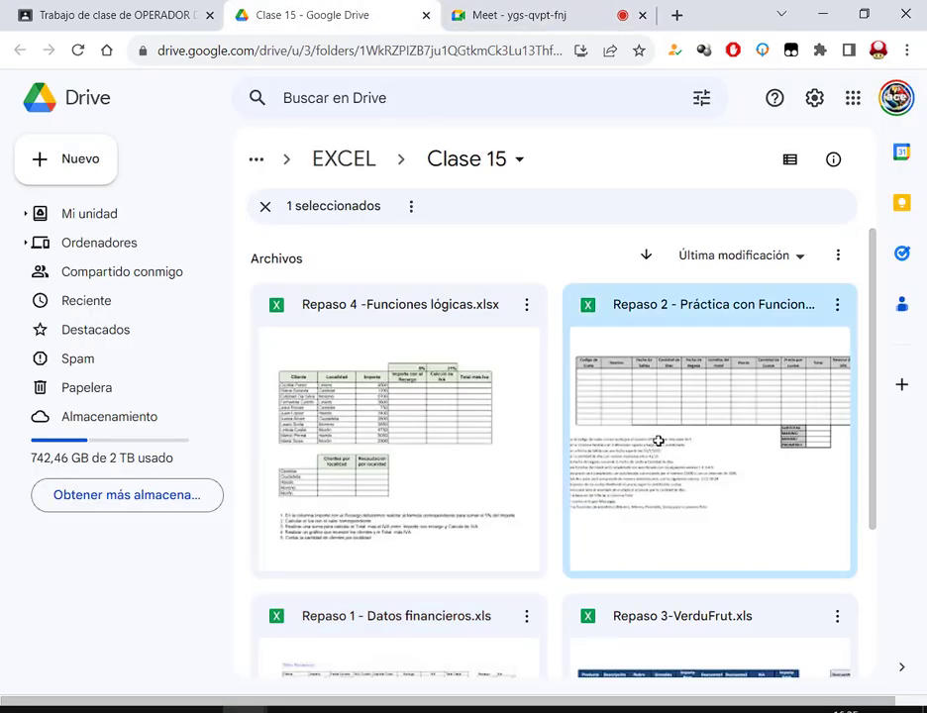
Step: Switch to the Miercoles folder in File Explorer and open Repaso 2 - Práctica con Funciones Extra3.xlsx in Excel
left_click(225, 705)
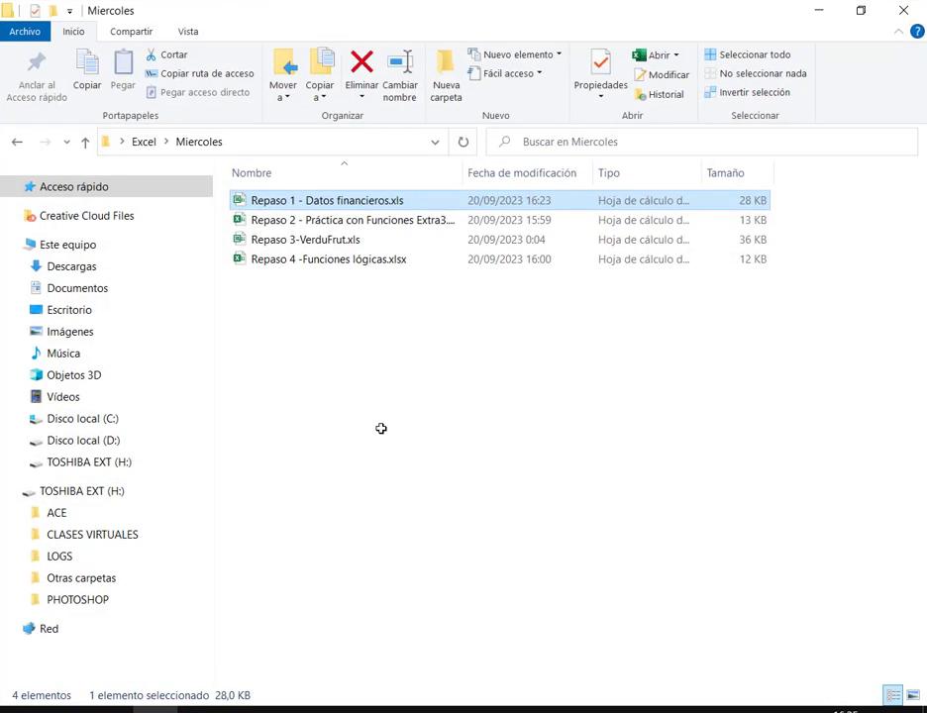
left_click(379, 220)
double_click(380, 220)
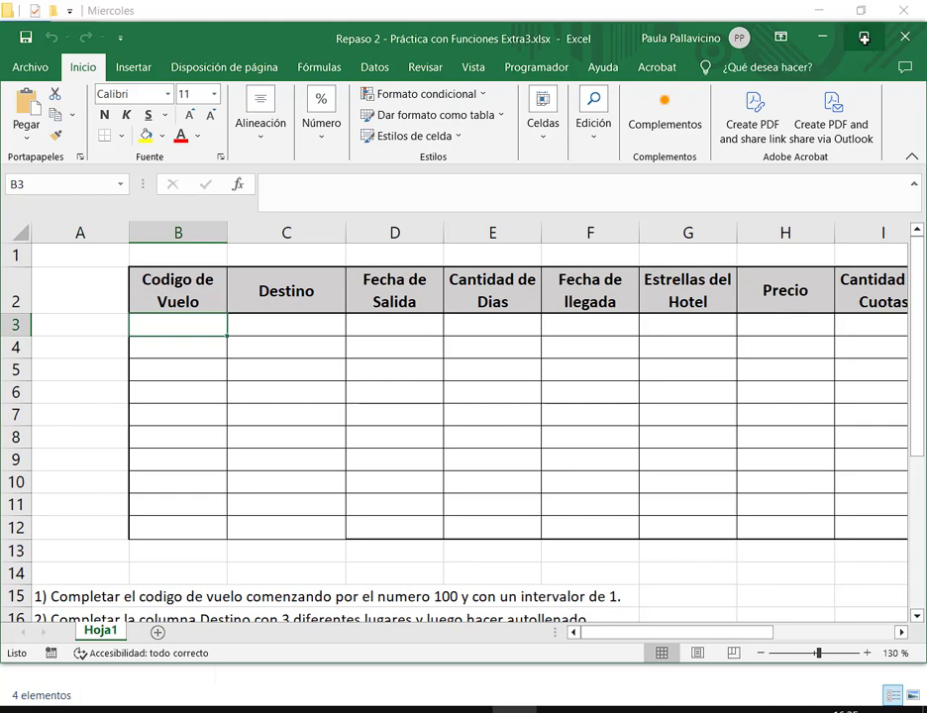
Step: Move and resize the Repaso 2 workbook window so that it leaves part of the browser behind it uncovered
left_click_drag(548, 36, 431, 39)
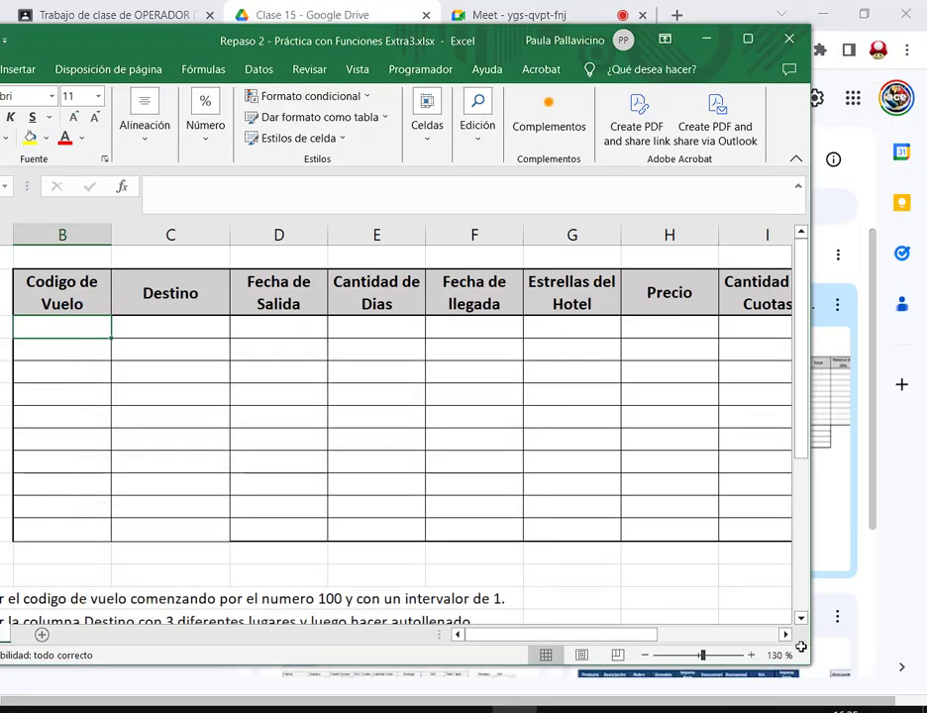
left_click_drag(810, 664, 541, 599)
left_click_drag(508, 638, 505, 676)
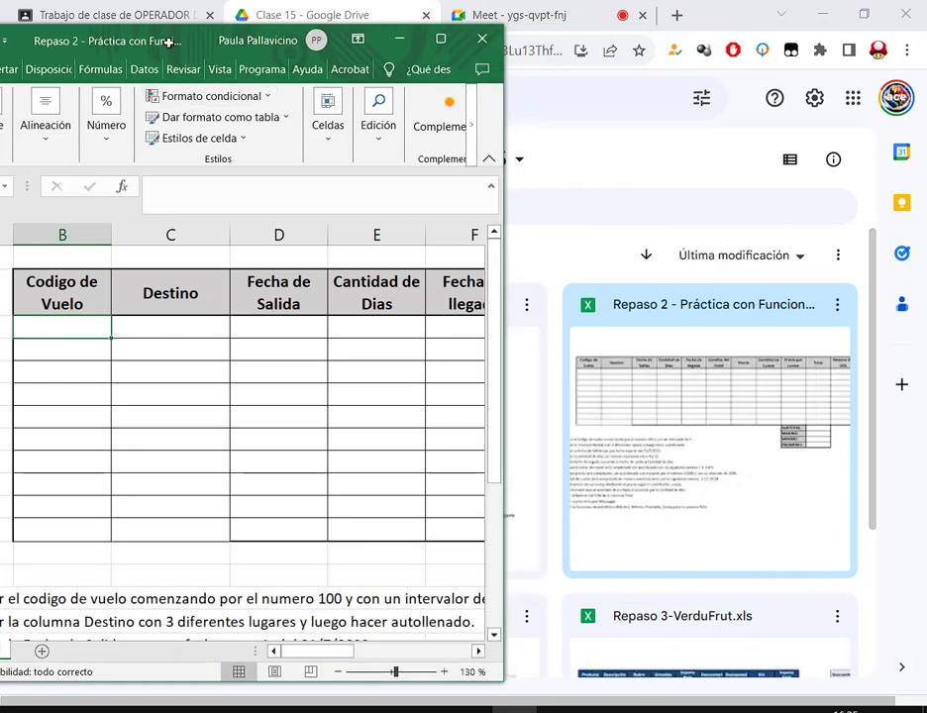
left_click_drag(149, 47, 225, 35)
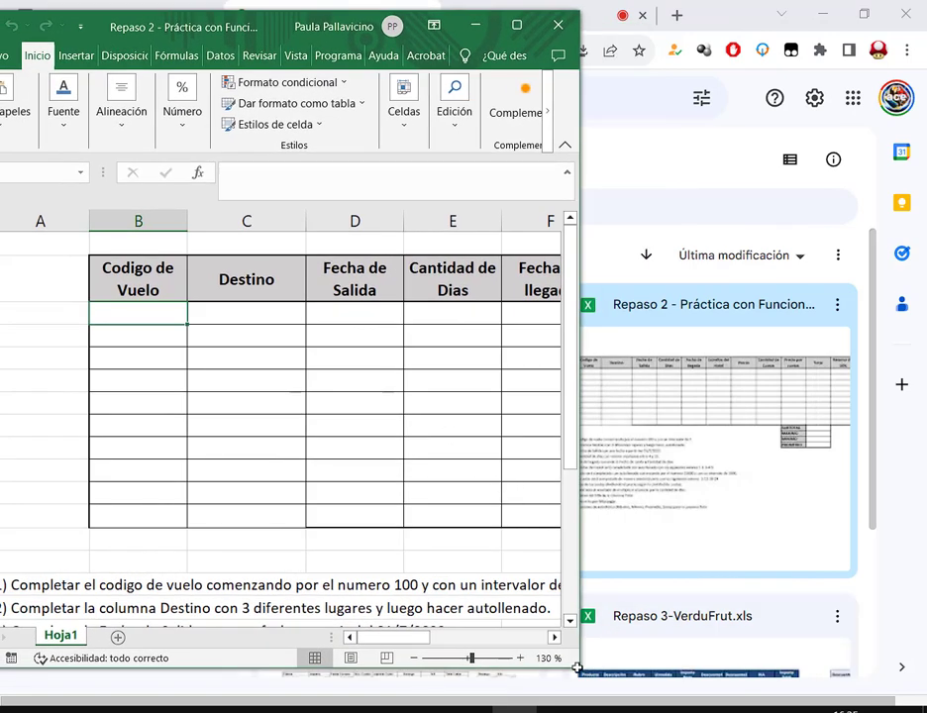
left_click_drag(578, 670, 749, 674)
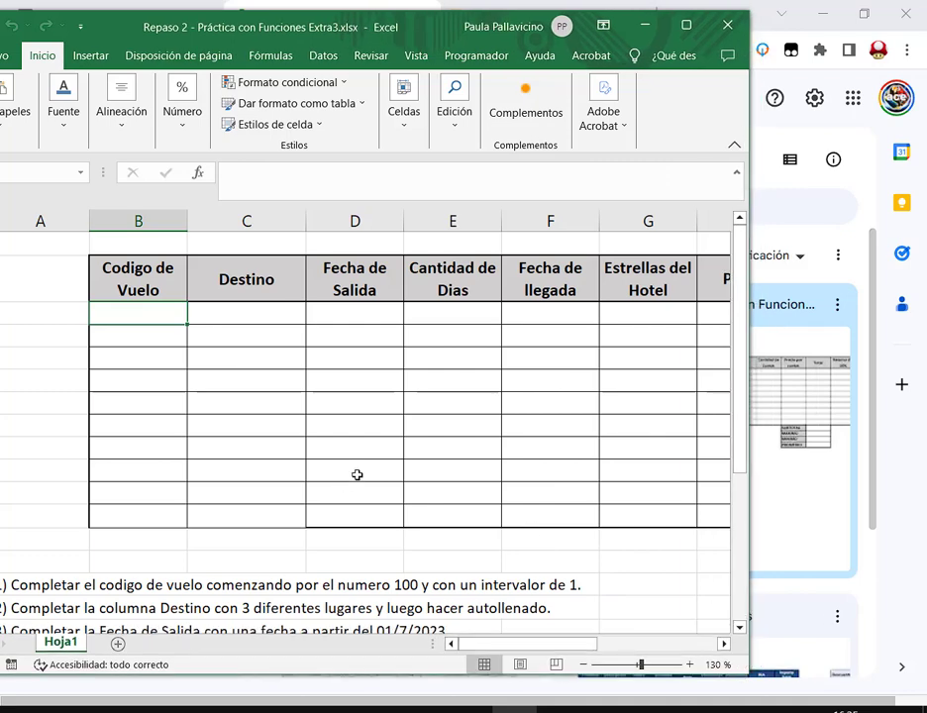
Step: Check the chat messages of the Google Meet call and return to the Repaso 2 workbook with its window maximized
left_click(493, 6)
left_click(491, 8)
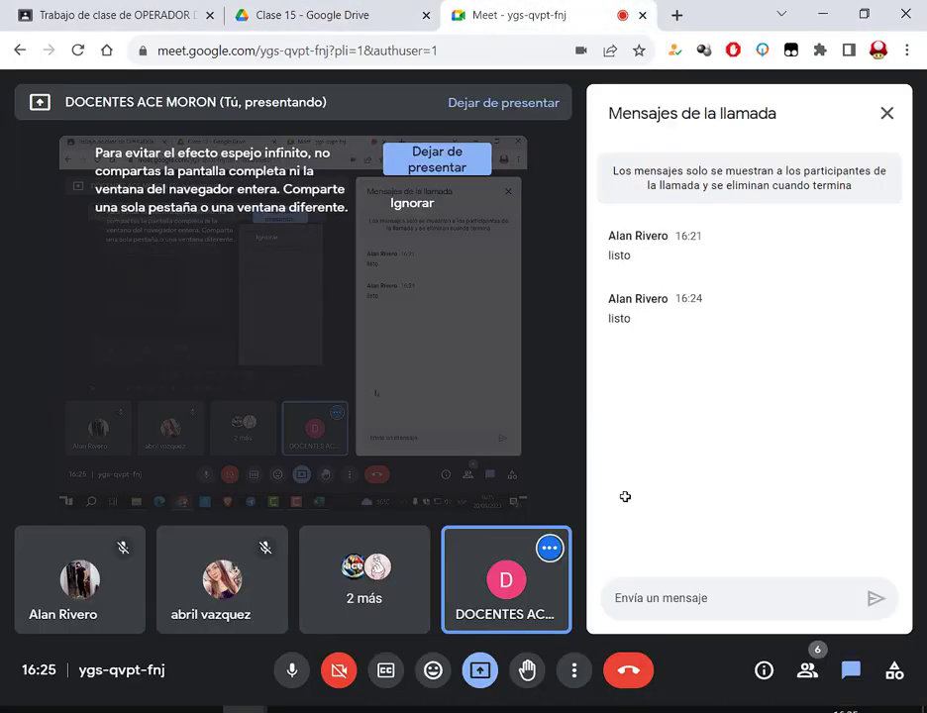
key("alt+Tab")
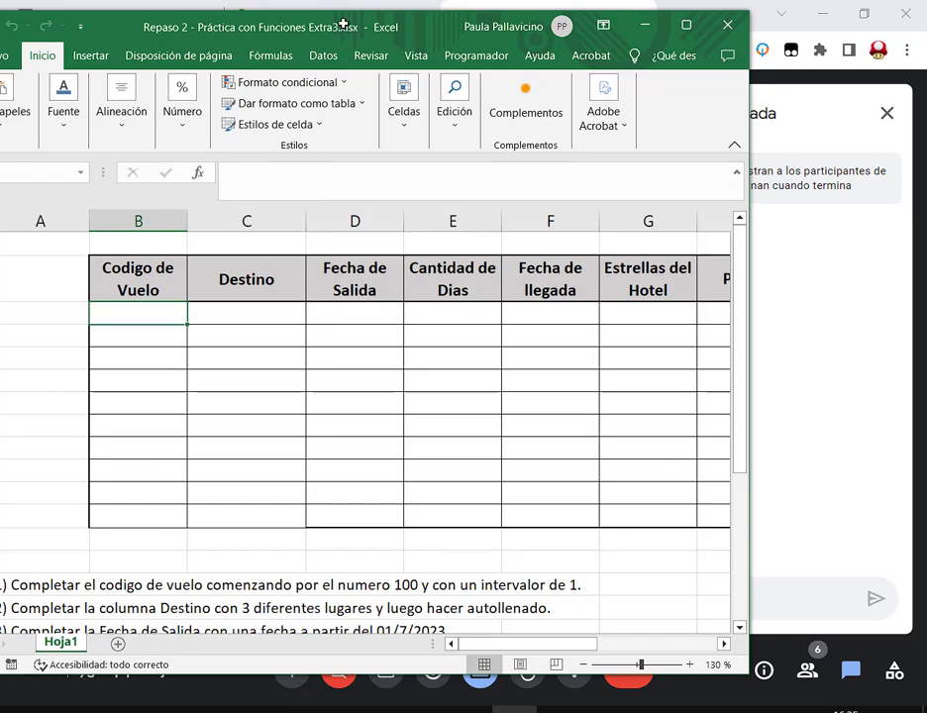
mouse_move(347, 27)
left_mouse_down()
mouse_move(362, 35)
mouse_move(345, 36)
left_mouse_up()
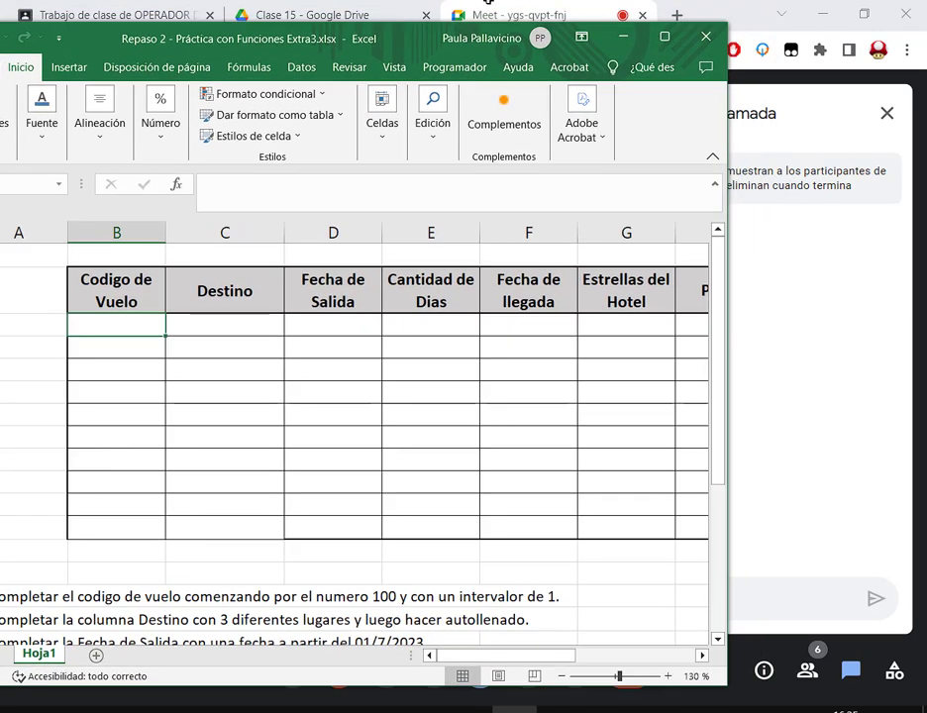
key("alt+Tab")
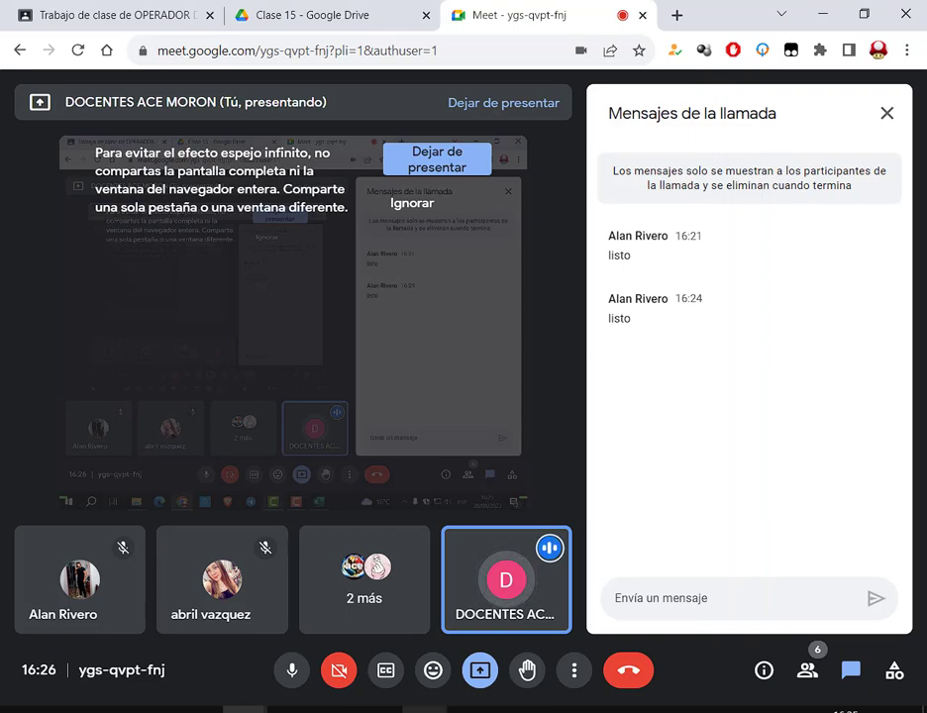
key("alt+Tab")
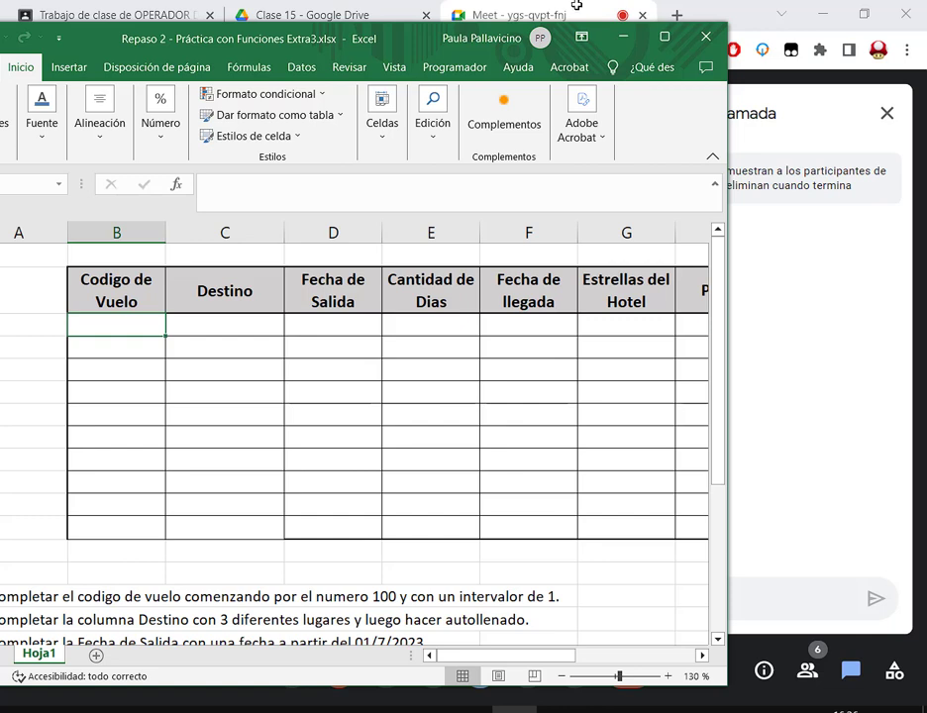
left_click(577, 5)
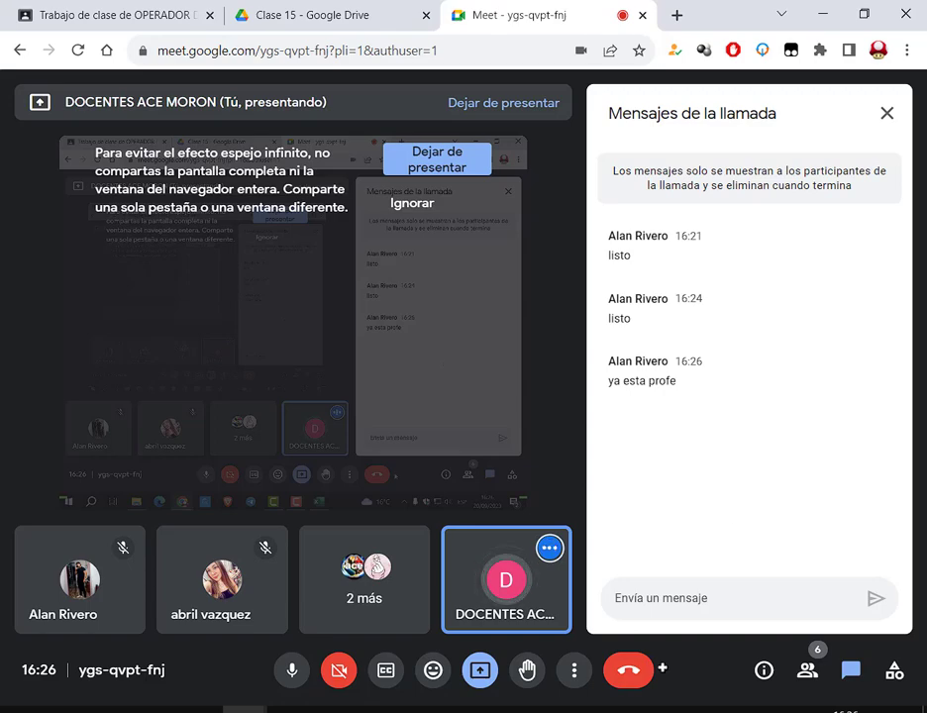
key("alt+Tab")
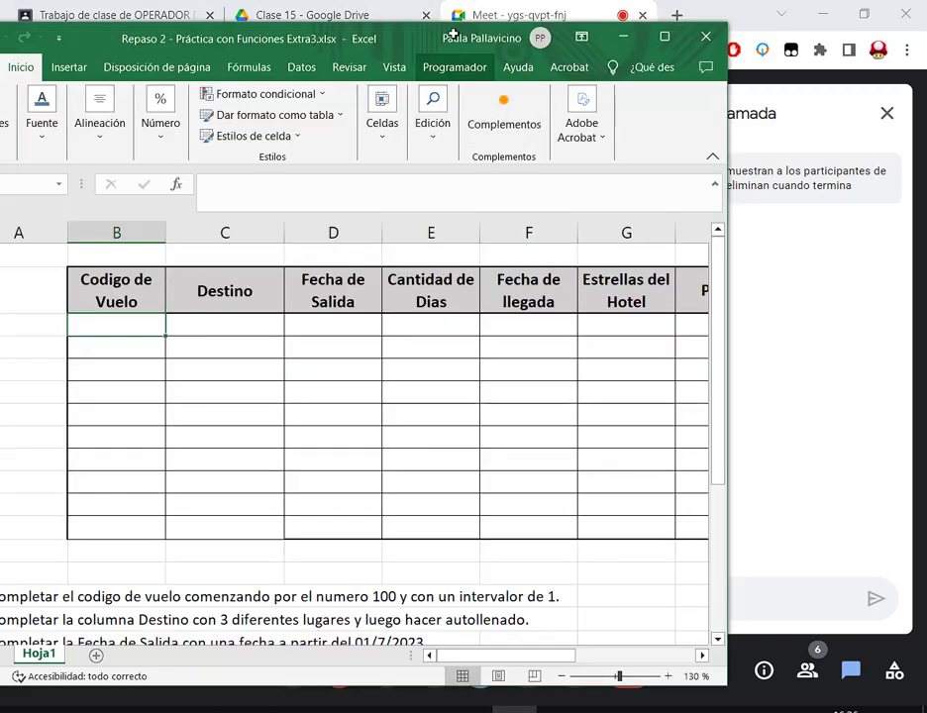
left_click_drag(415, 39, 281, 39)
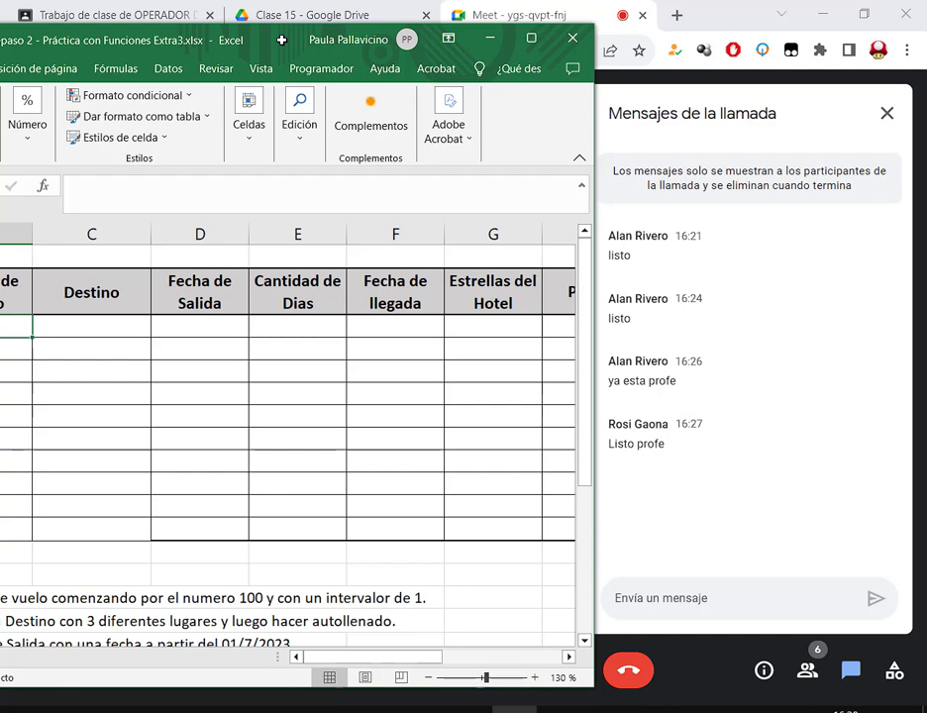
left_click(530, 38)
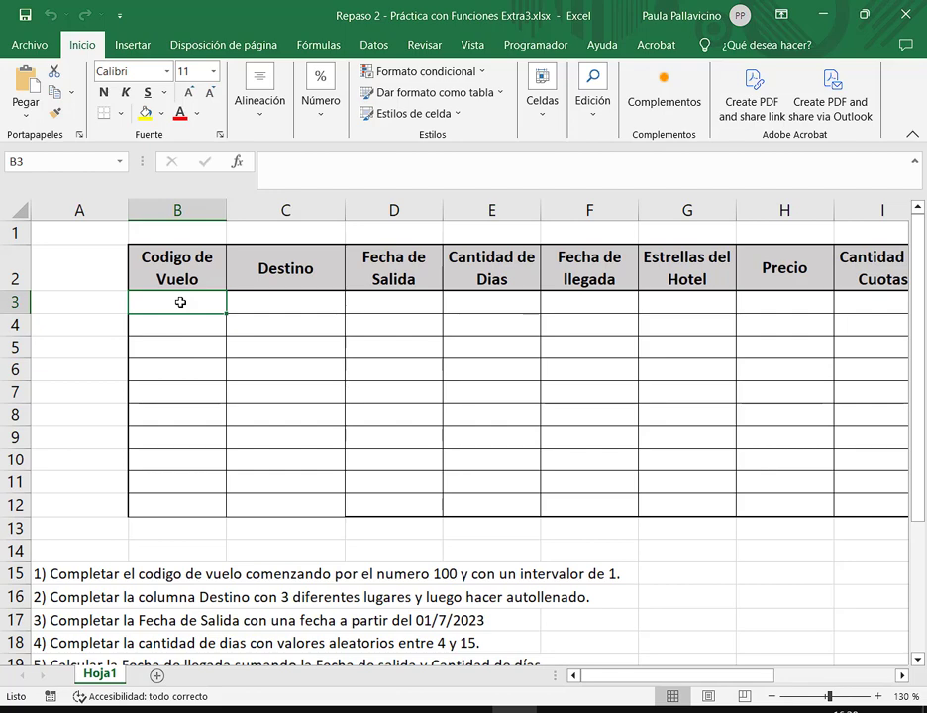
Step: Review the full text of the first exercise instruction in cell A15
left_click(82, 573)
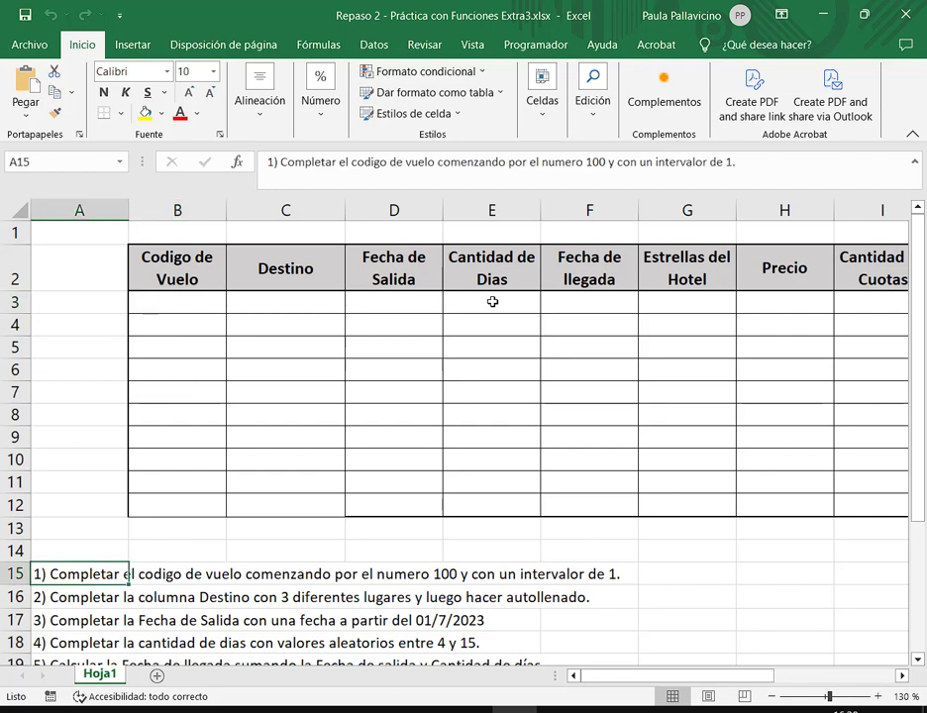
left_click(704, 161)
key("Return")
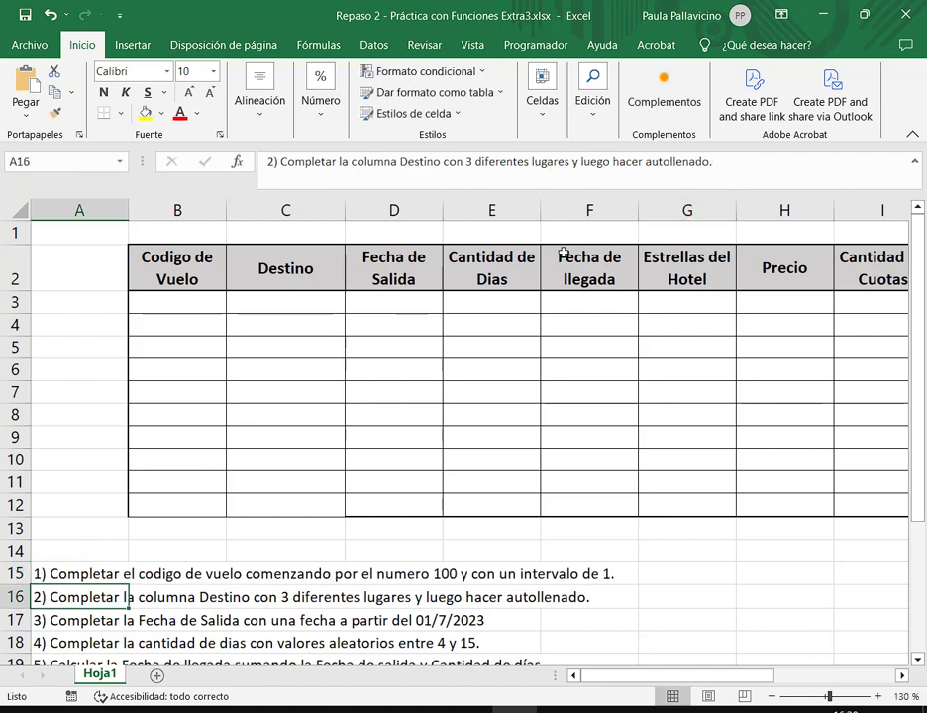
Step: Enter the flight codes 100 in B3 and 101 in B4 of the Codigo de Vuelo column
left_click(199, 306)
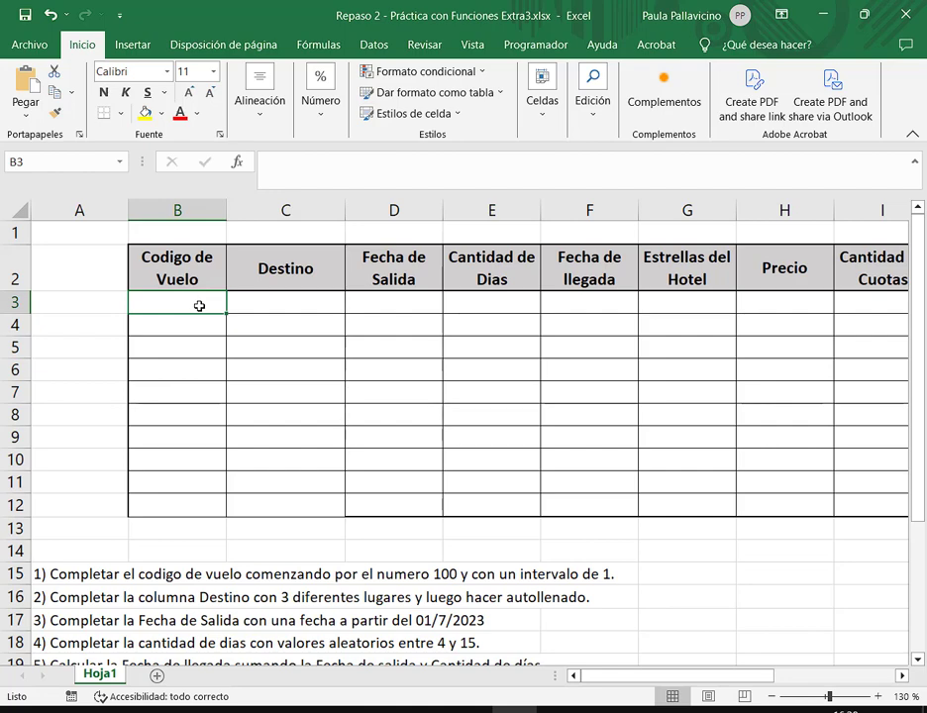
type("100")
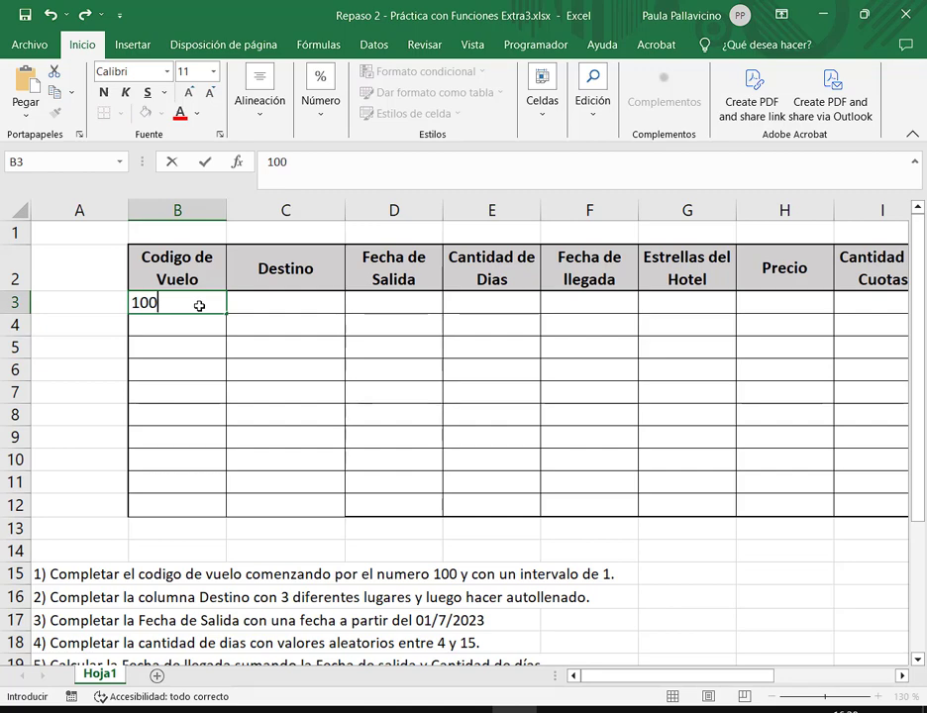
key("Return")
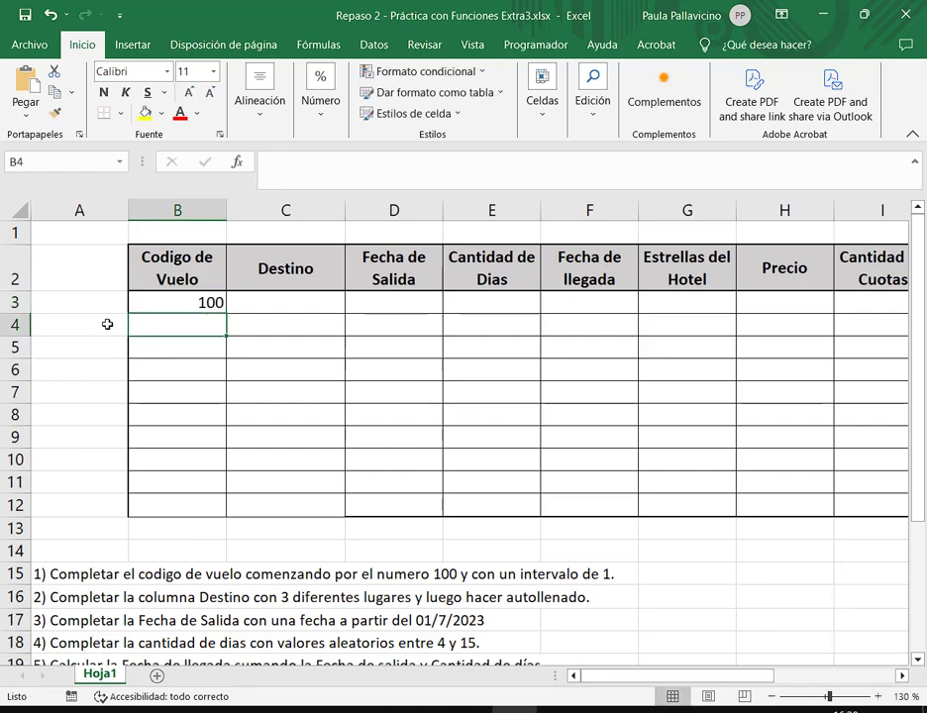
type("101")
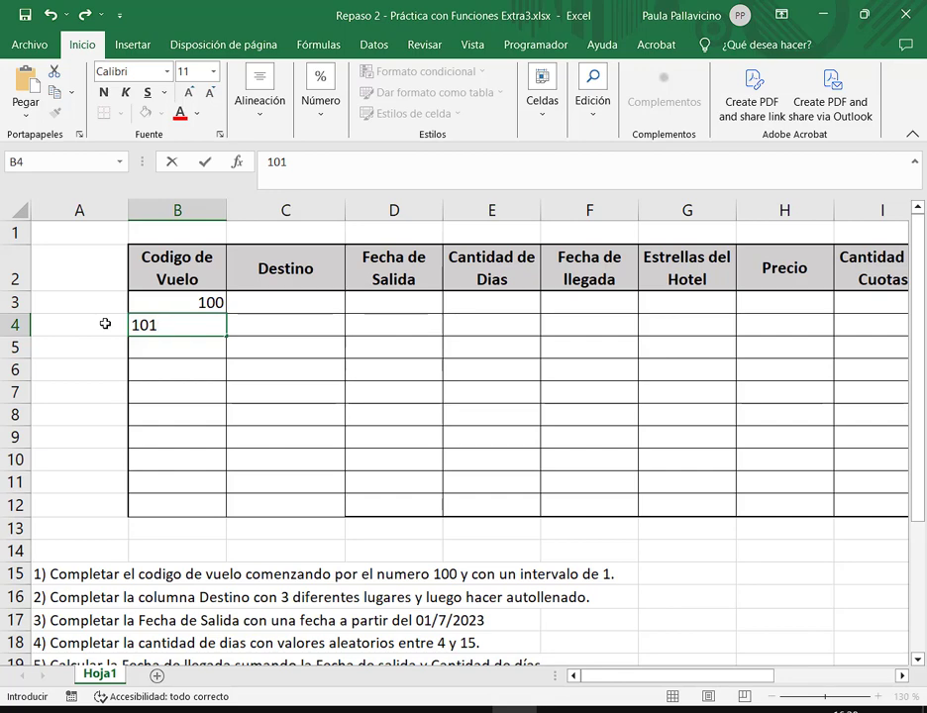
key("Return")
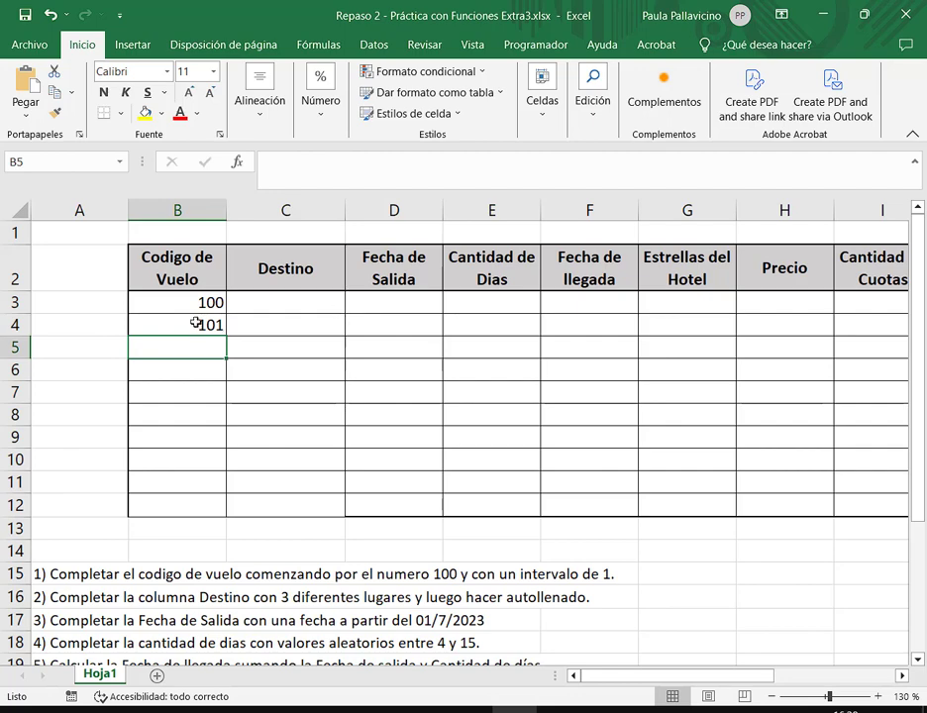
Step: Autofill the Codigo de Vuelo series from B3:B4 down to B12 in intervals of 1
left_click_drag(193, 302, 198, 459)
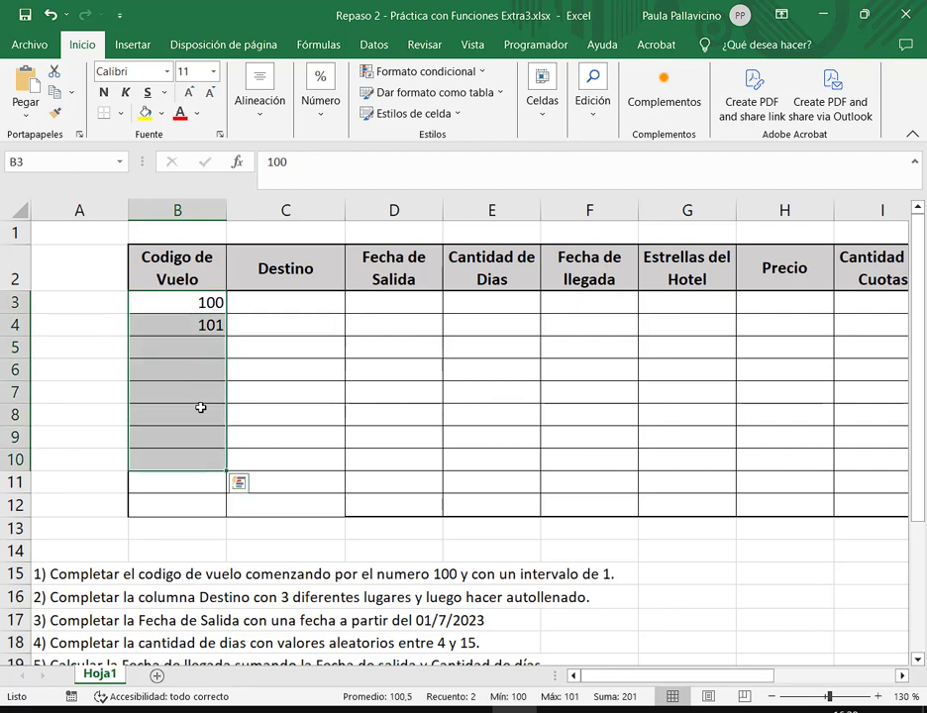
left_click(197, 303)
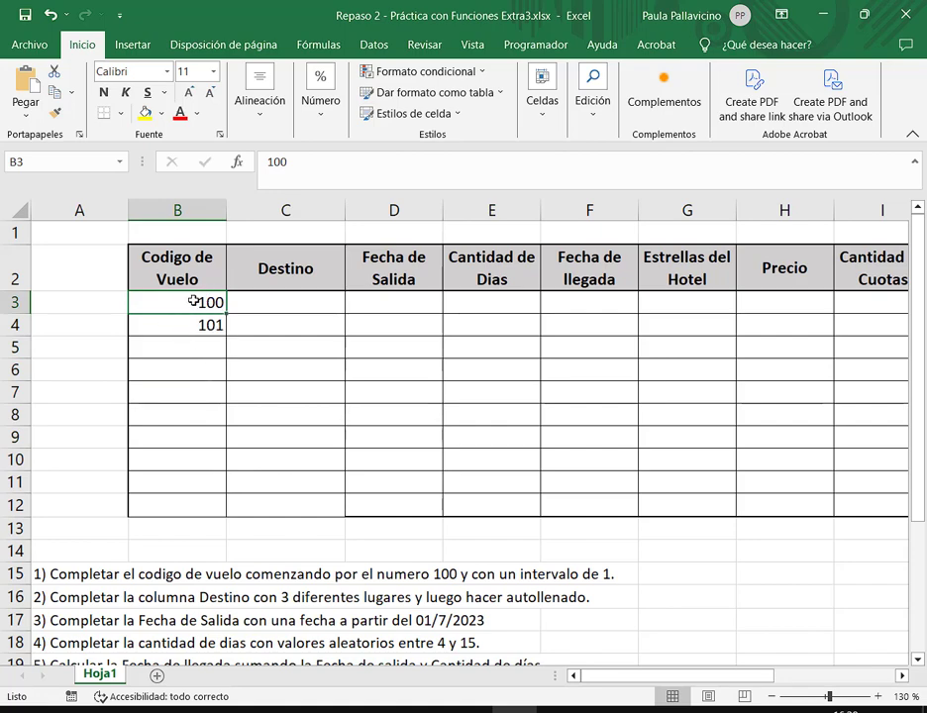
left_click_drag(192, 303, 192, 325)
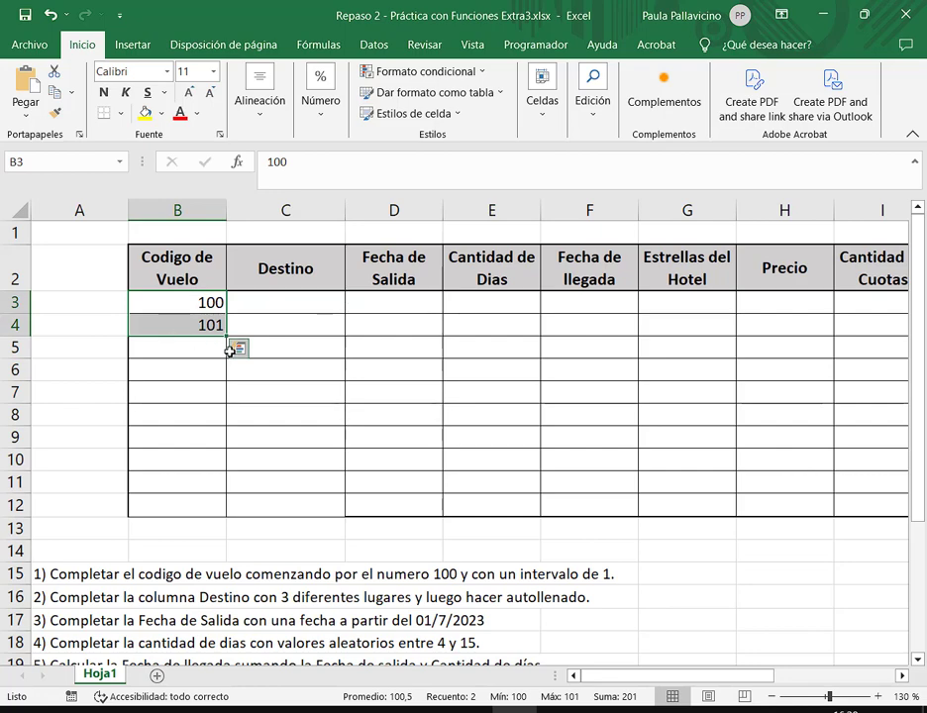
left_click(217, 302)
left_click(245, 303)
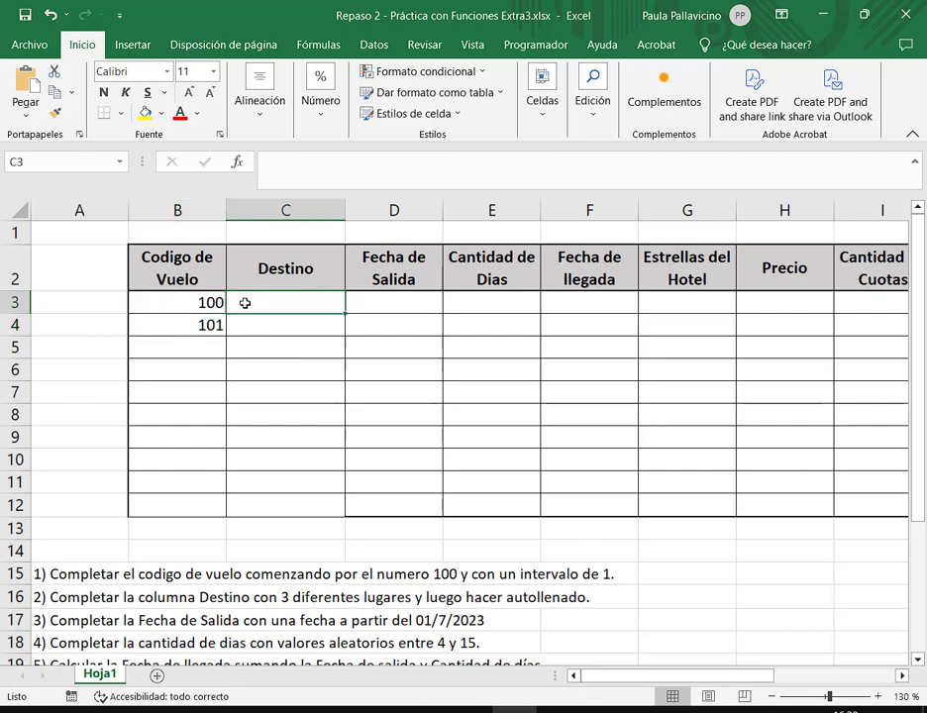
left_click(222, 306)
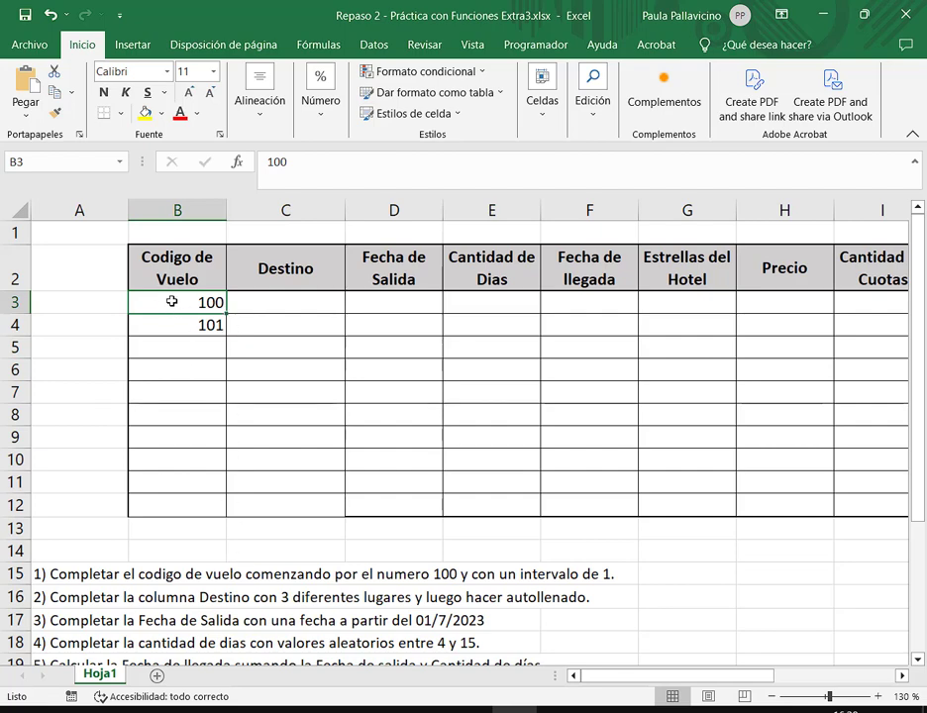
left_click_drag(170, 300, 174, 325)
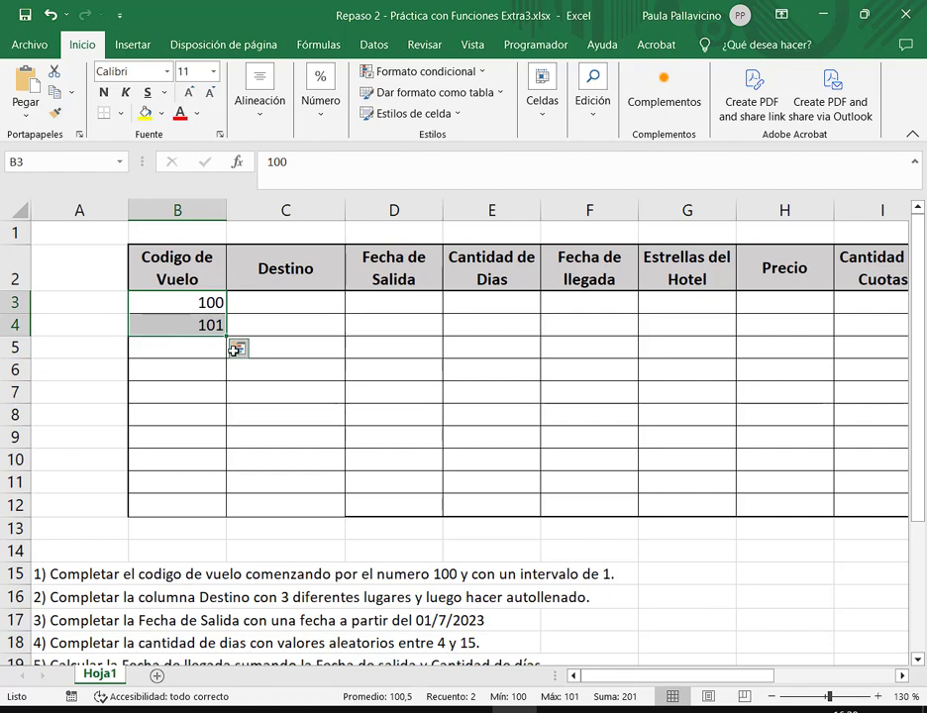
left_click_drag(225, 333, 224, 510)
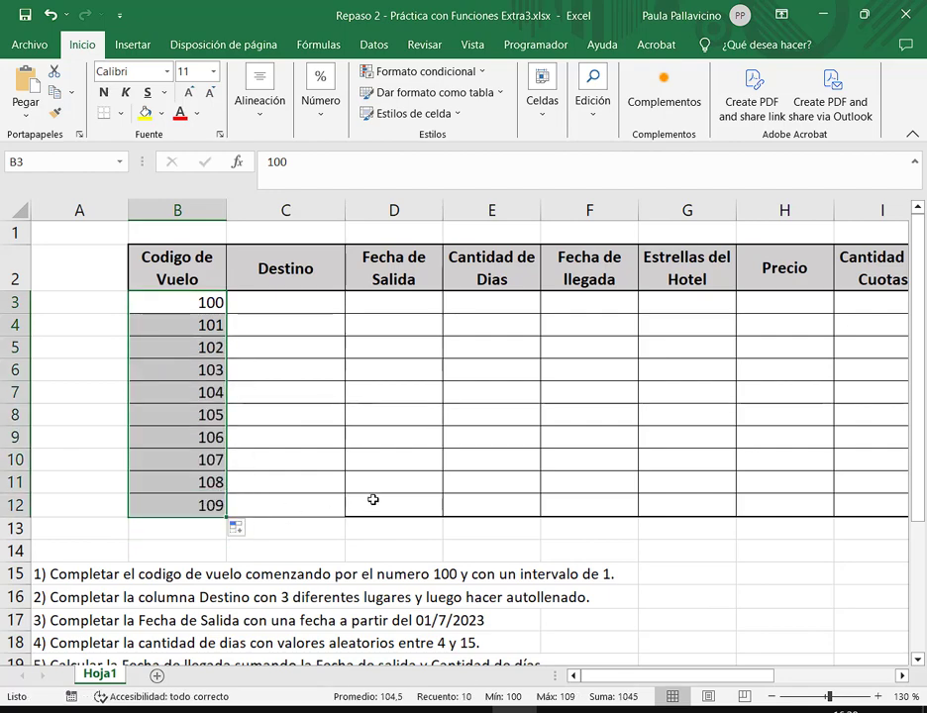
left_click(372, 500)
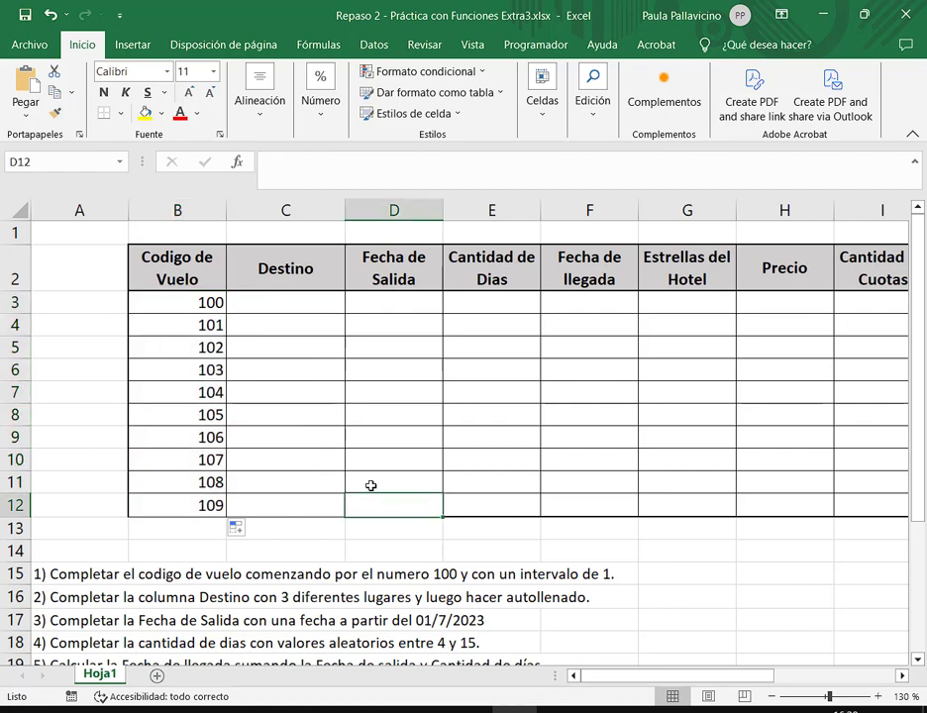
Step: Replace the flight codes in B4:B12 with a series in intervals of 15, entering 115 in B4 and autofilling from B3:B4
left_click_drag(183, 325, 168, 506)
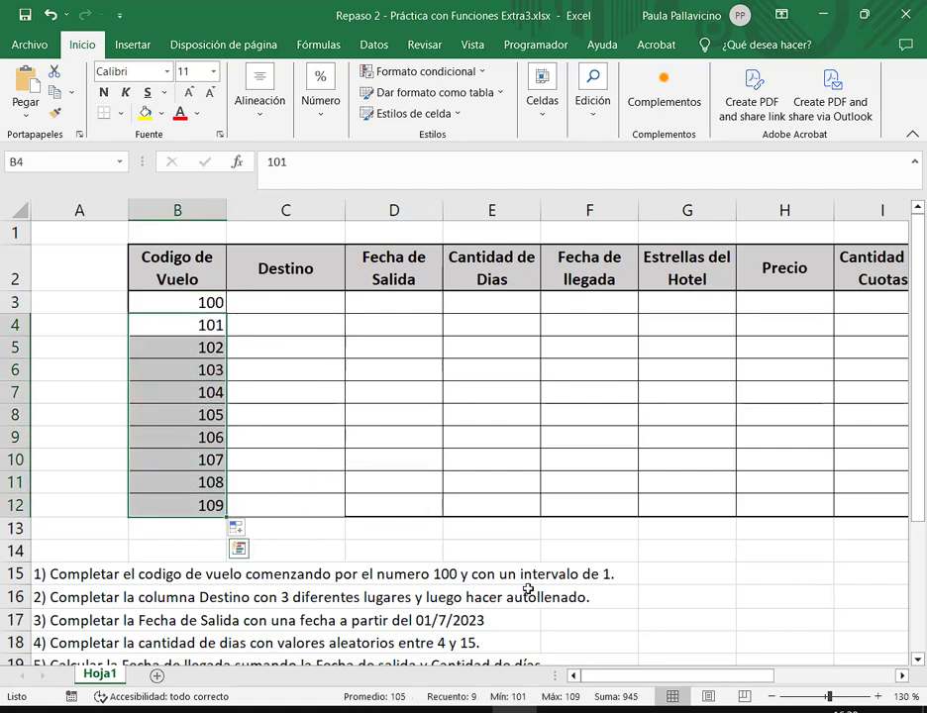
key("Delete")
left_click(200, 325)
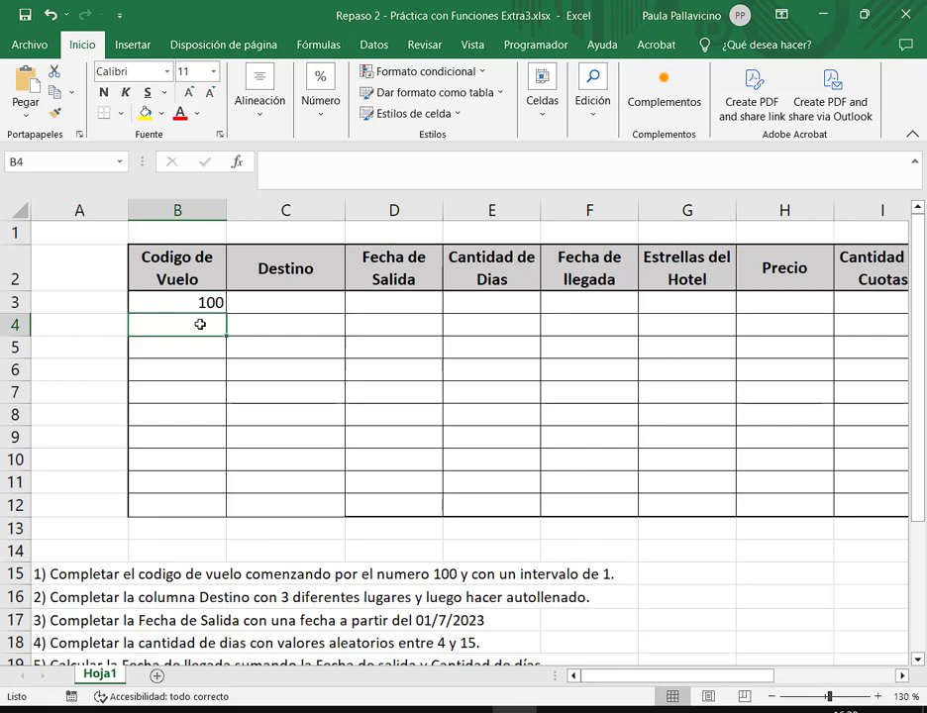
type("15")
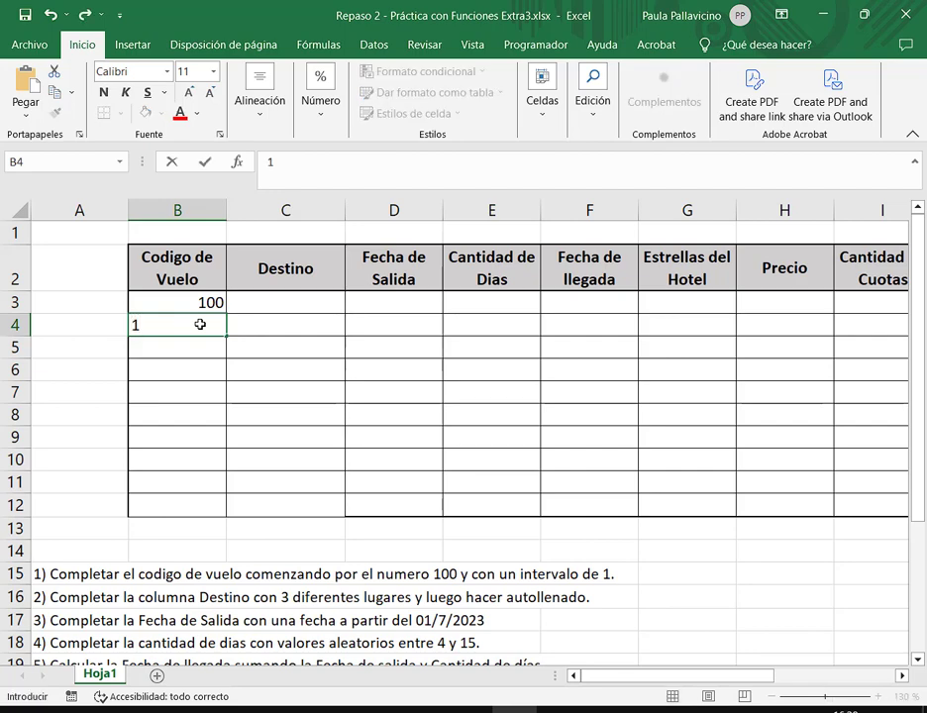
key("Return")
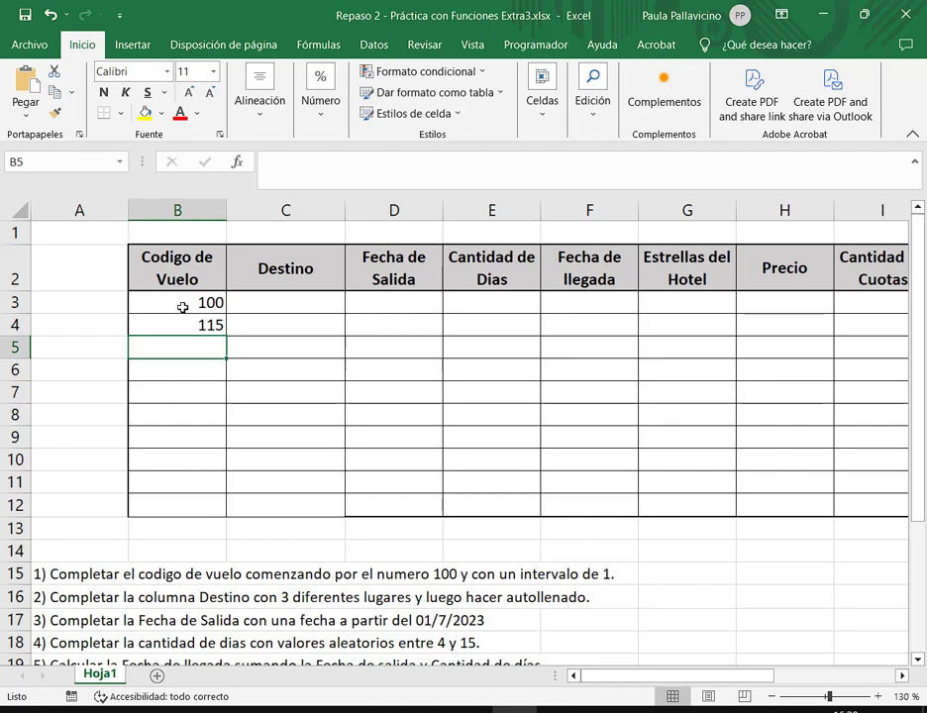
left_click_drag(182, 304, 227, 509)
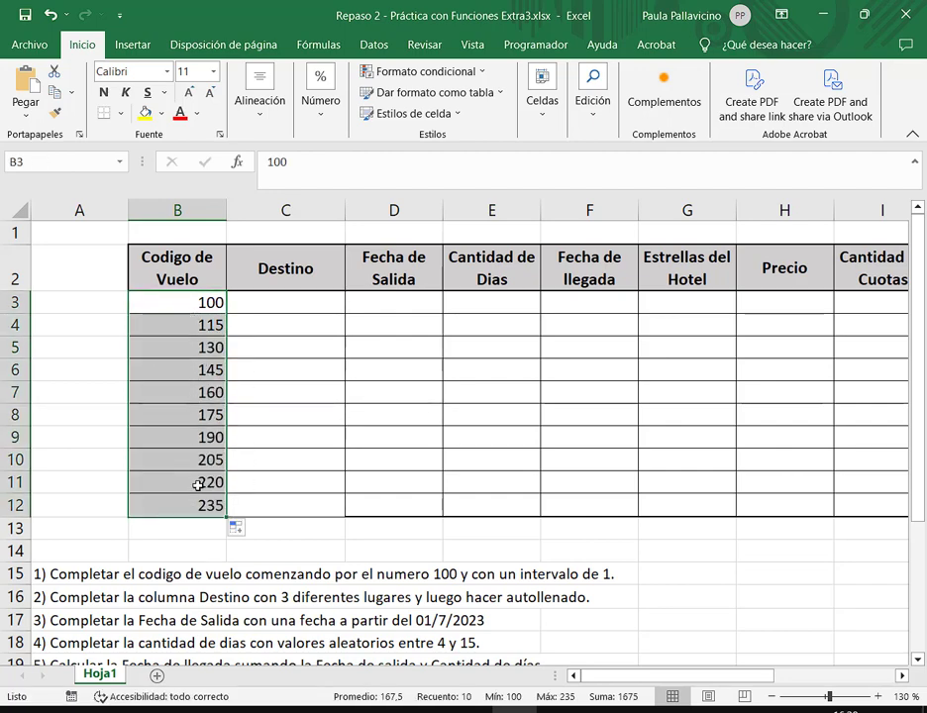
Step: Undo the autofilled series in intervals of 15 and clear B4, leaving only the starting flight code in B3
left_click(49, 15)
left_click(182, 327)
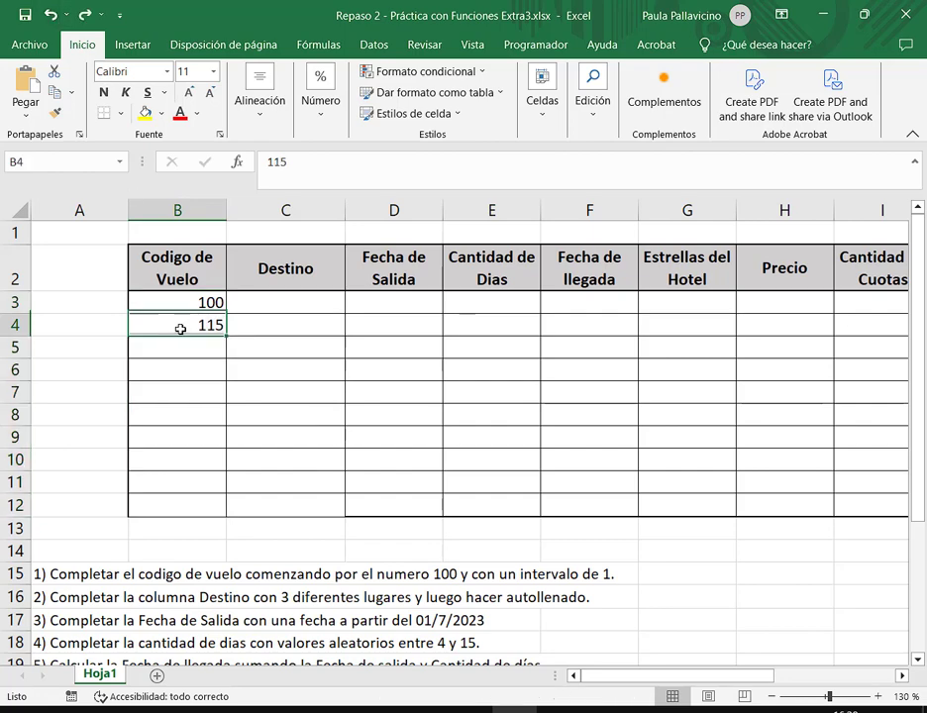
key("Delete")
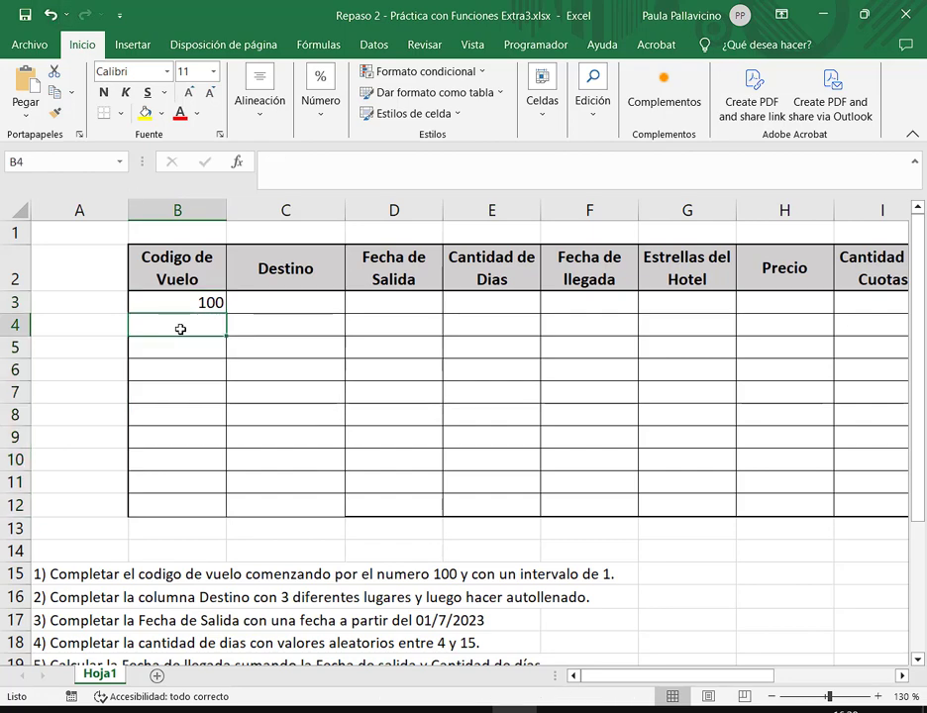
key("Up")
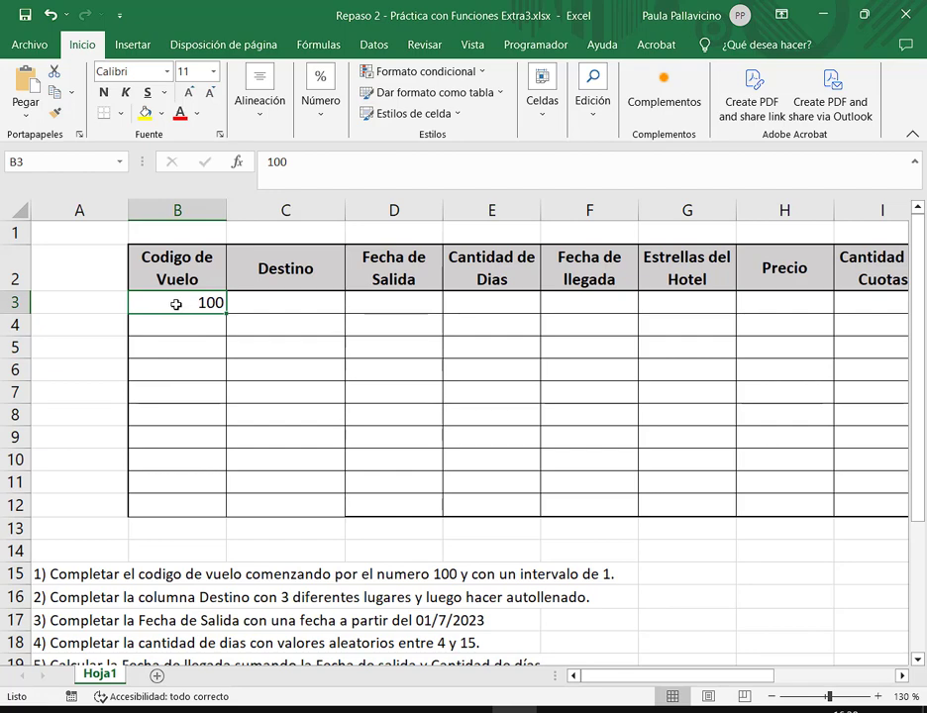
Step: Fill the Codigo de Vuelo range B3:B12 with a linear column series using an increment of 1
left_click_drag(176, 304, 168, 505)
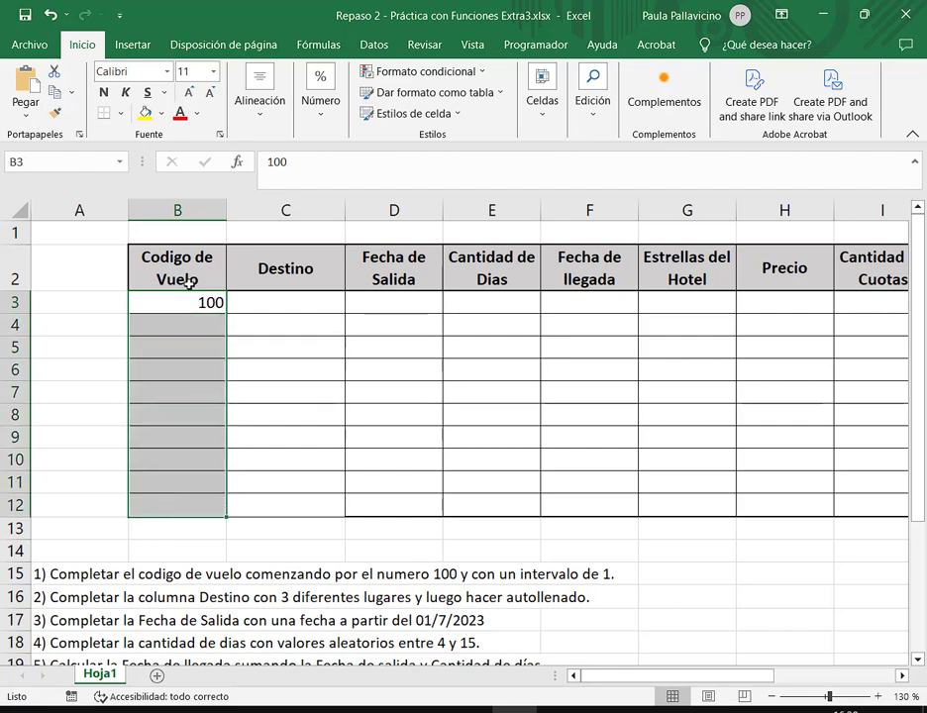
left_click_drag(186, 300, 194, 503)
left_click_drag(179, 303, 180, 508)
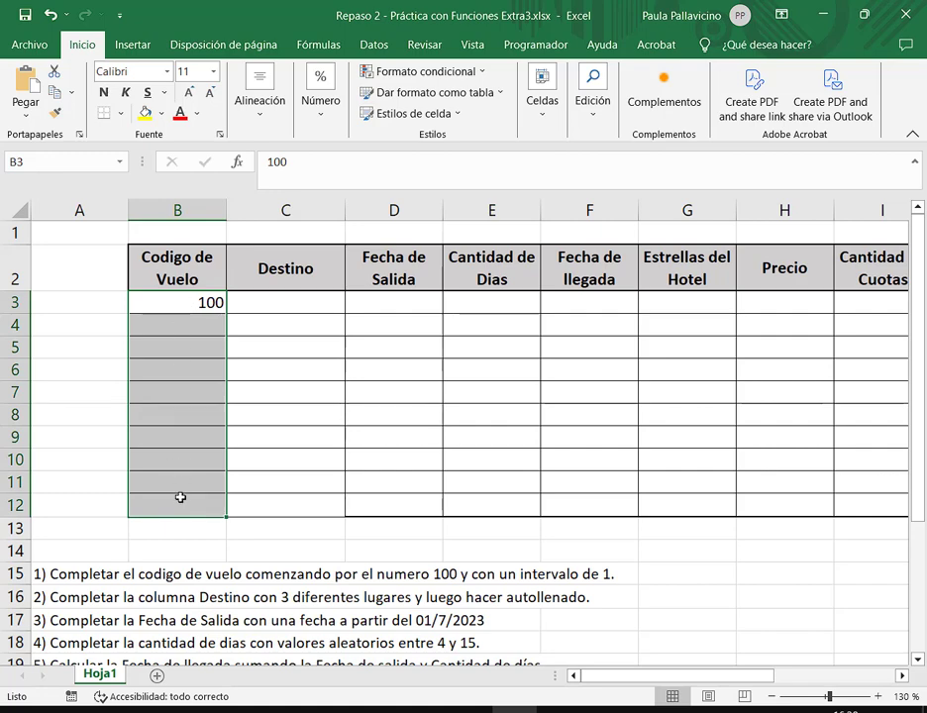
left_click(589, 119)
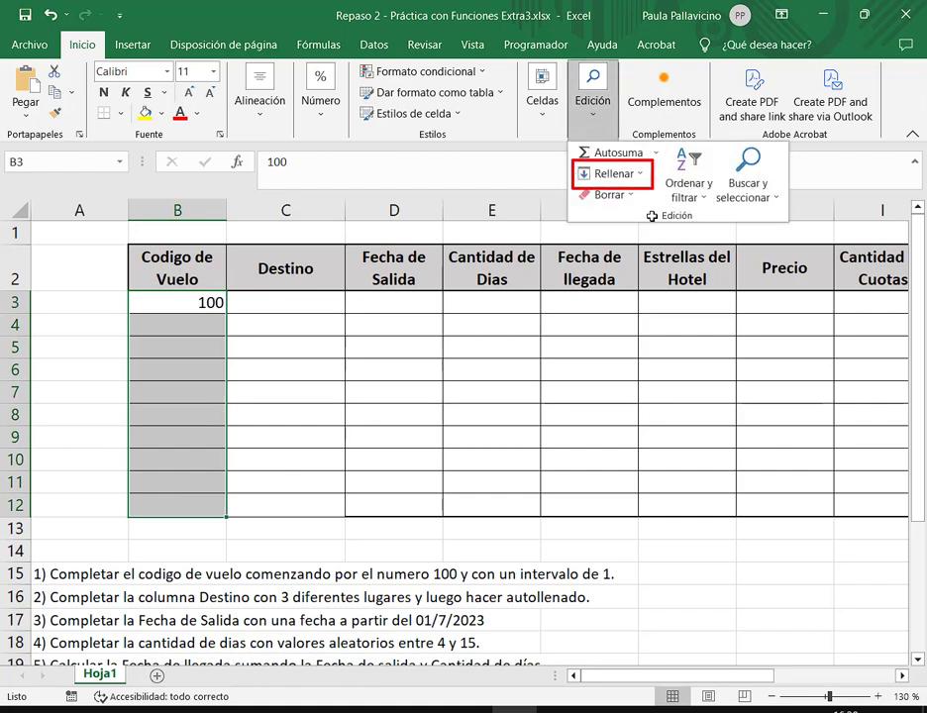
key("Escape")
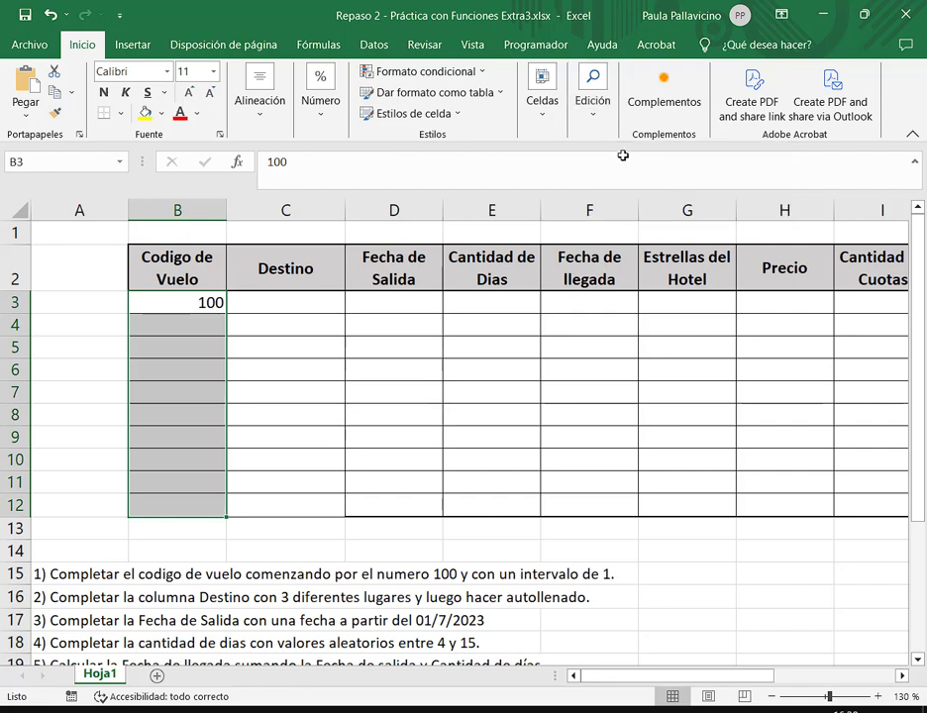
left_click(612, 173)
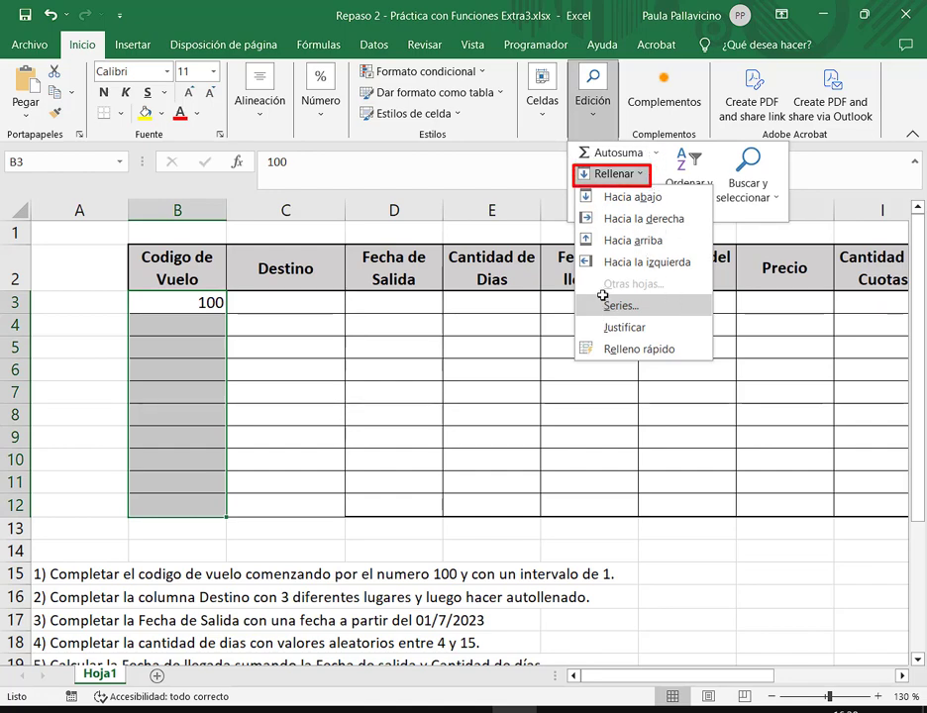
left_click(590, 124)
left_click(591, 124)
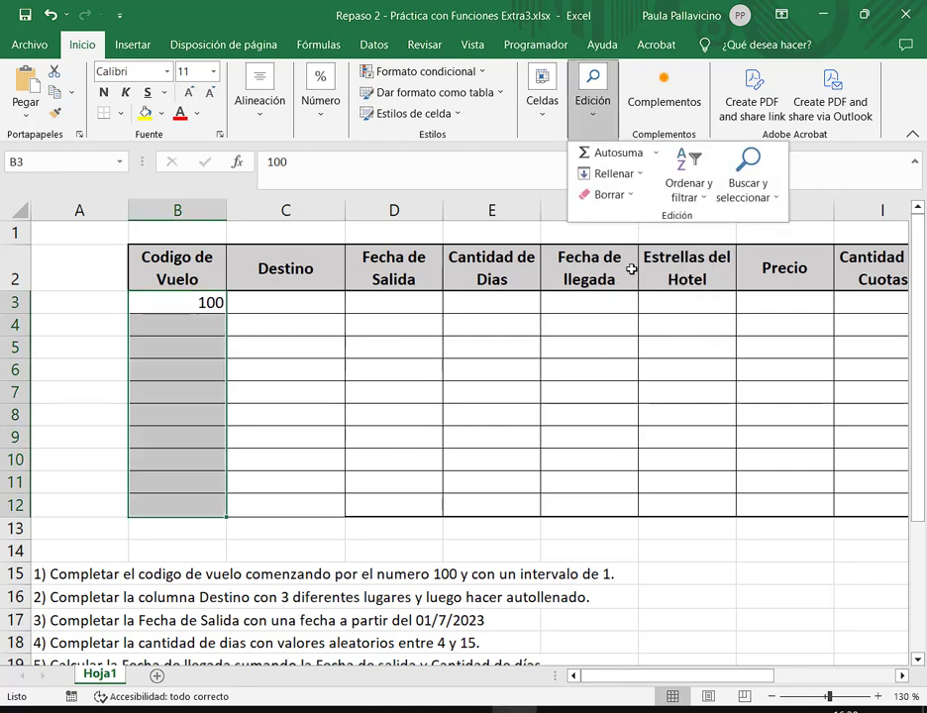
left_click(612, 174)
left_click(643, 306)
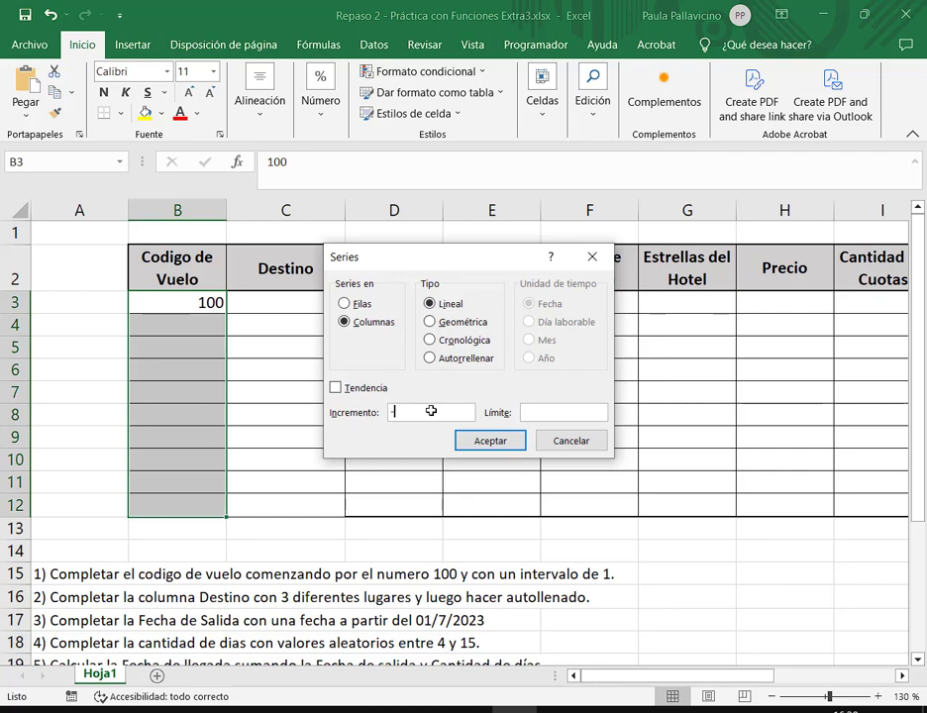
key("BackSpace")
type("-1")
key("BackSpace")
key("BackSpace")
type("1")
left_click(467, 444)
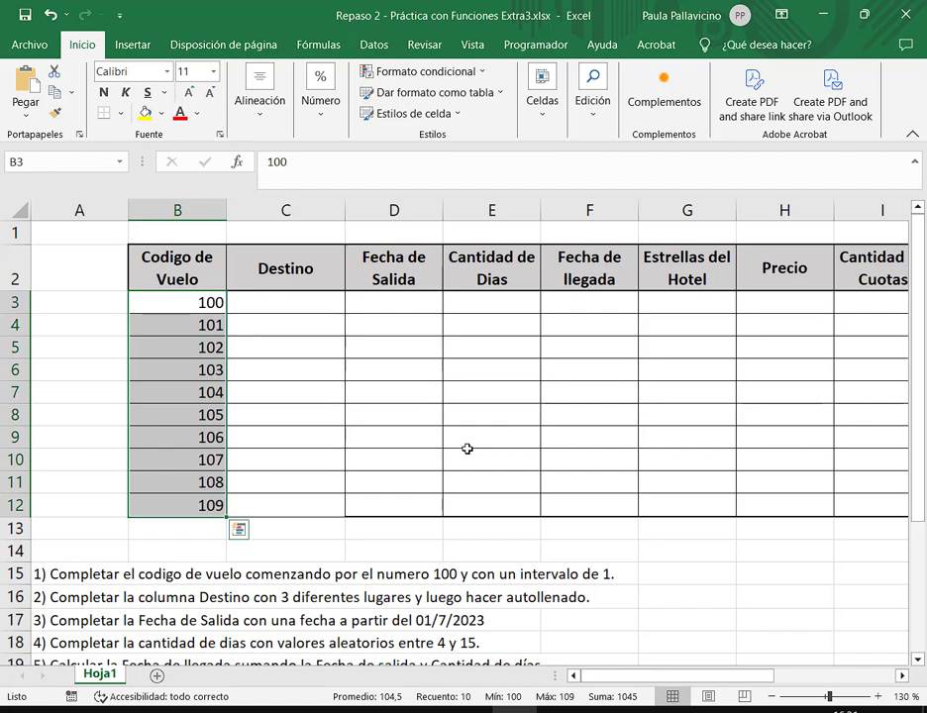
left_click(466, 449)
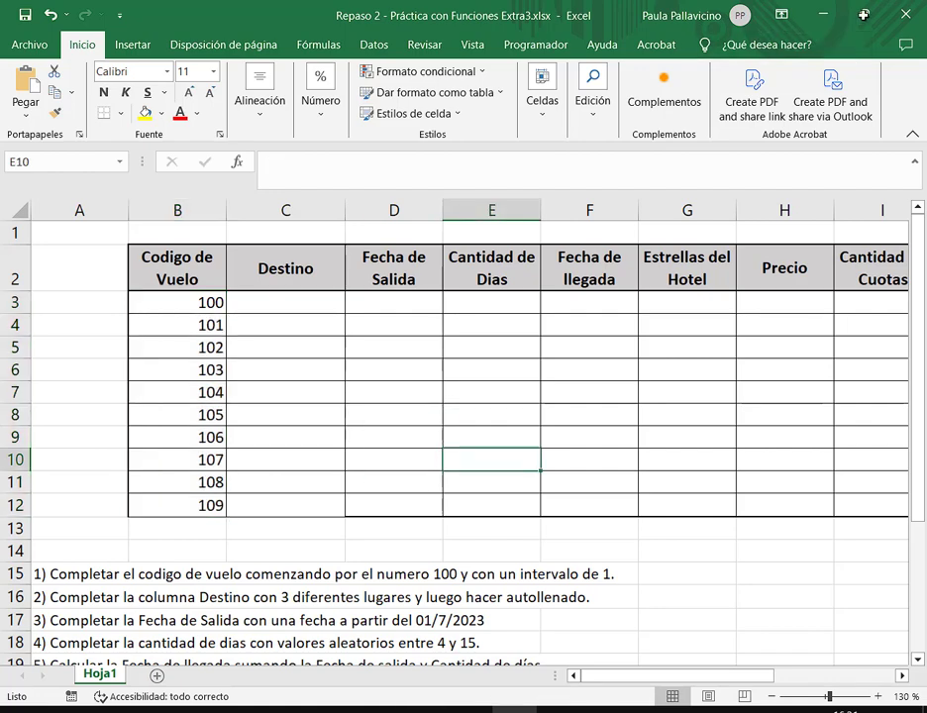
Step: Shrink and move the workbook window aside to check the video-call chat, and maximize it again
double_click(634, 12)
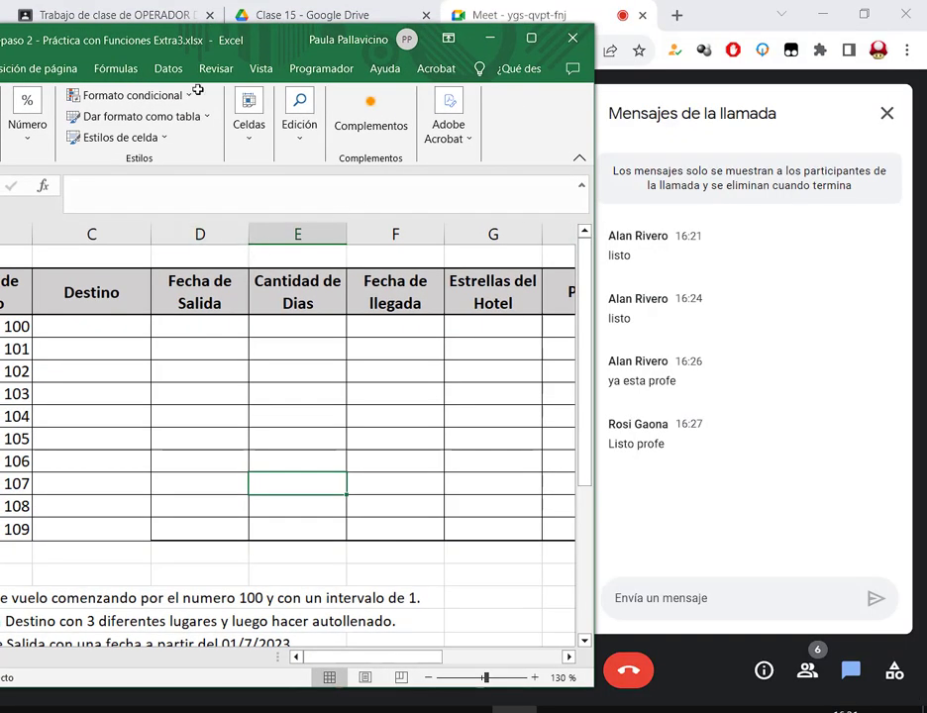
left_click_drag(256, 38, 373, 37)
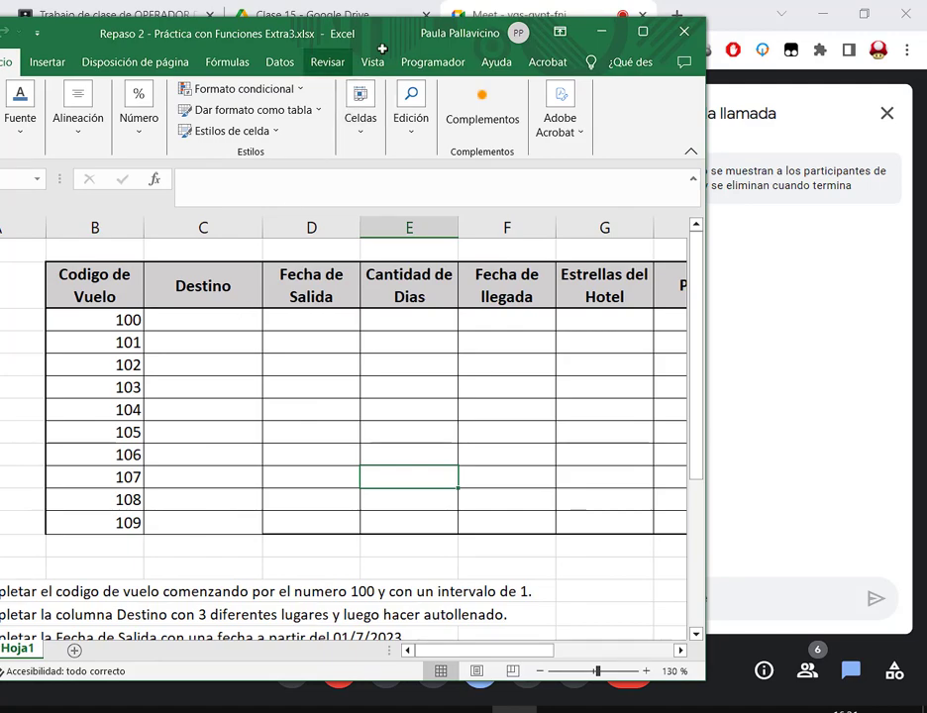
left_click_drag(283, 30, 296, 17)
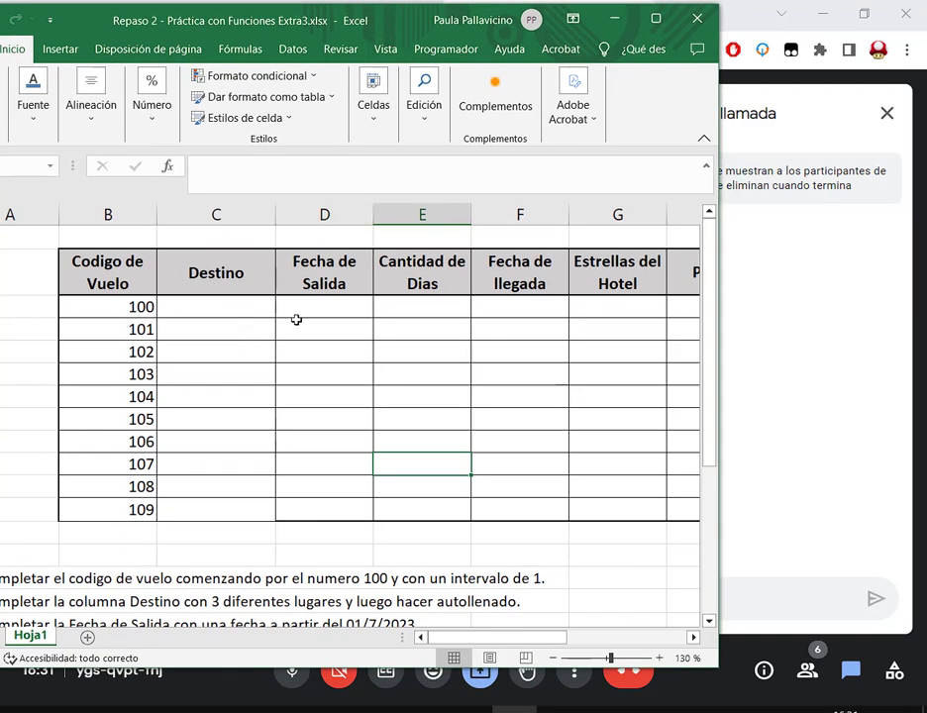
left_click(639, 35)
Step: Enter México, España and Brasil in C3:C5 and autofill the Destino column from them down to C12
left_click(289, 302)
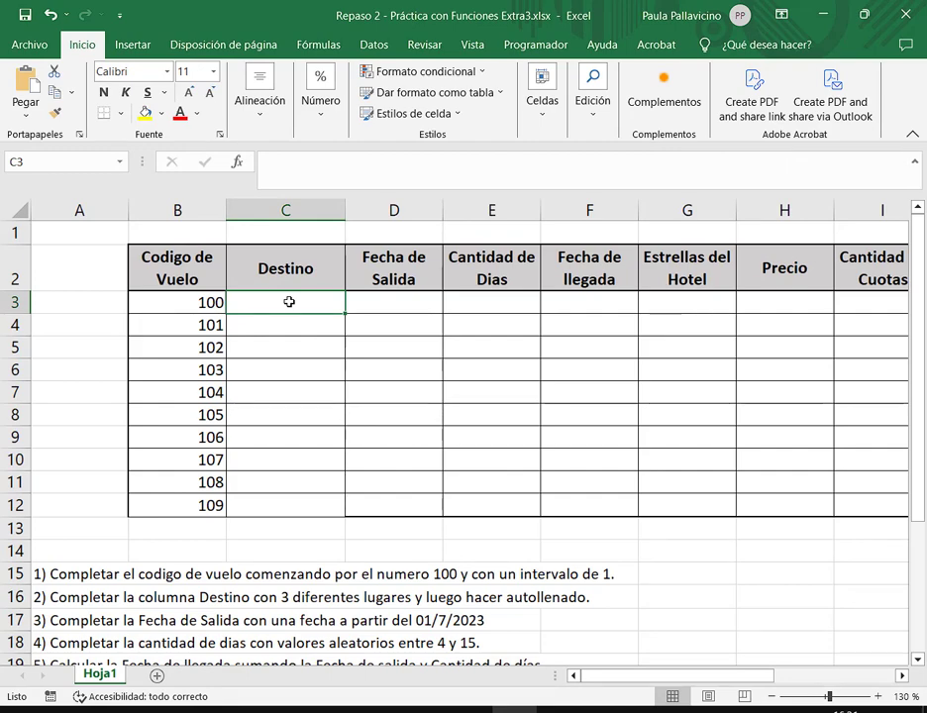
type("M")
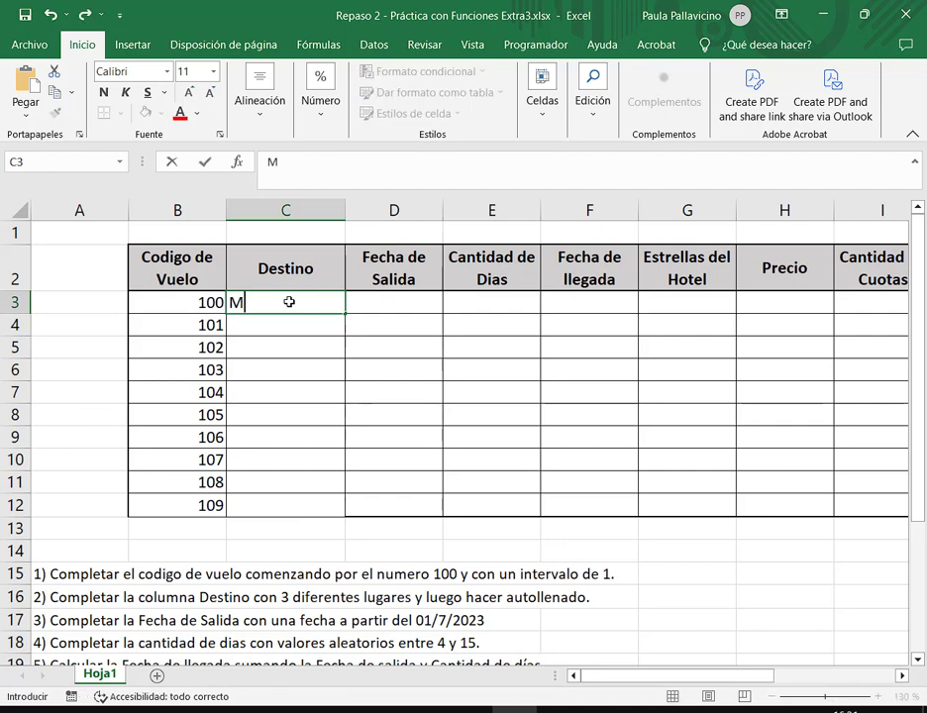
type("éxico")
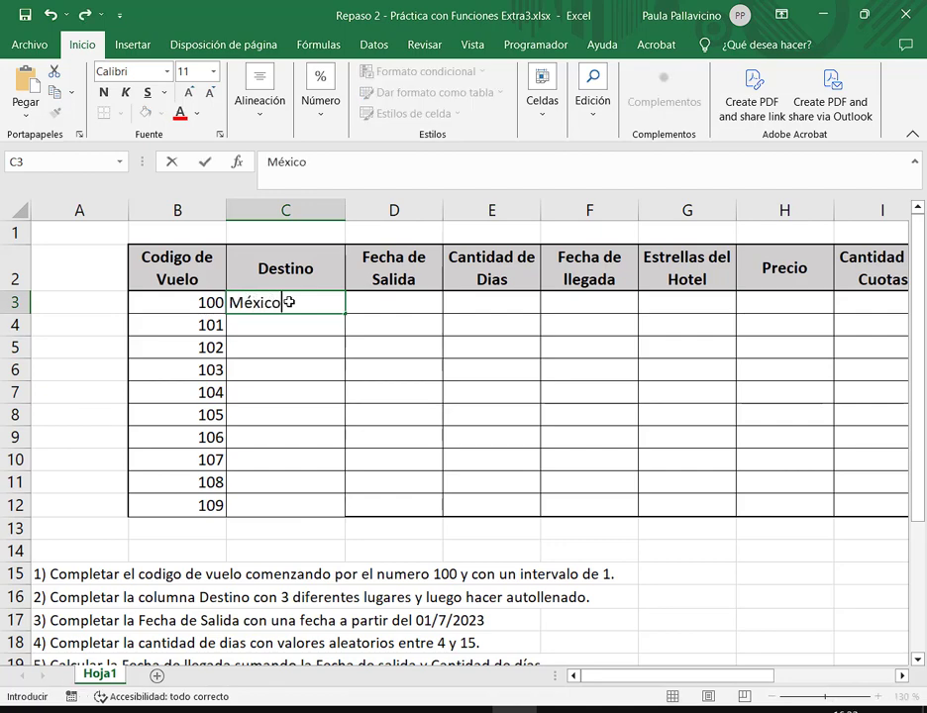
key("Return")
type("España")
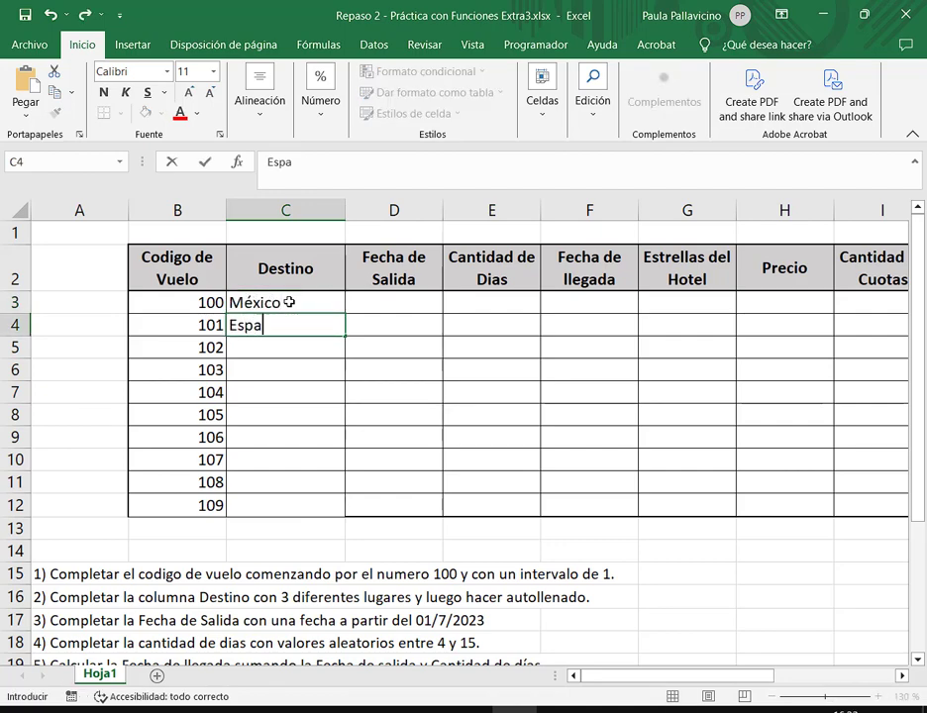
key("Return")
type("Brasil")
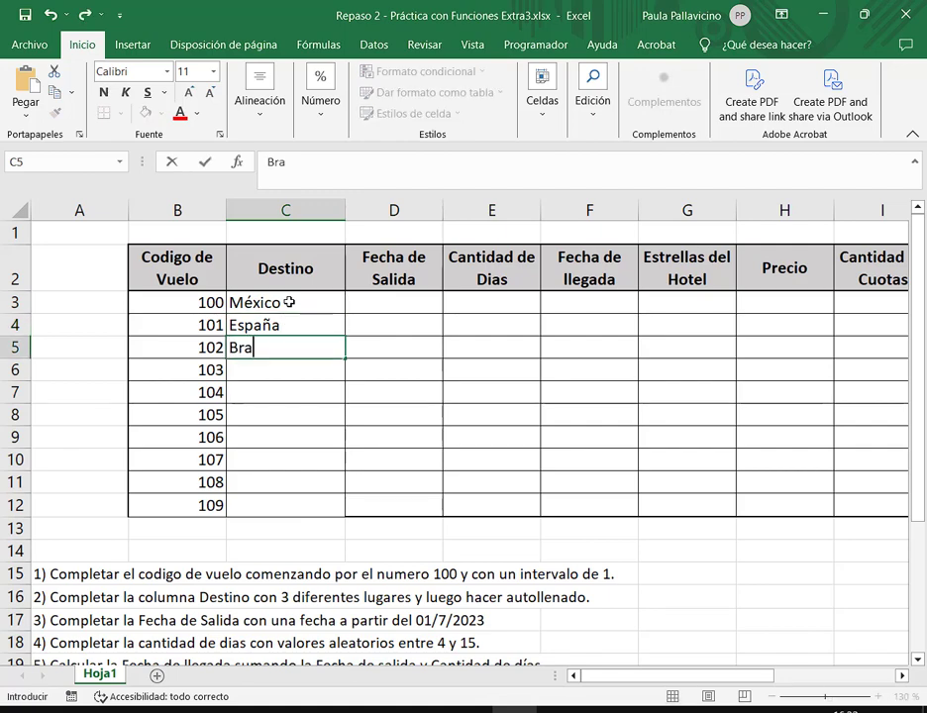
key("Return")
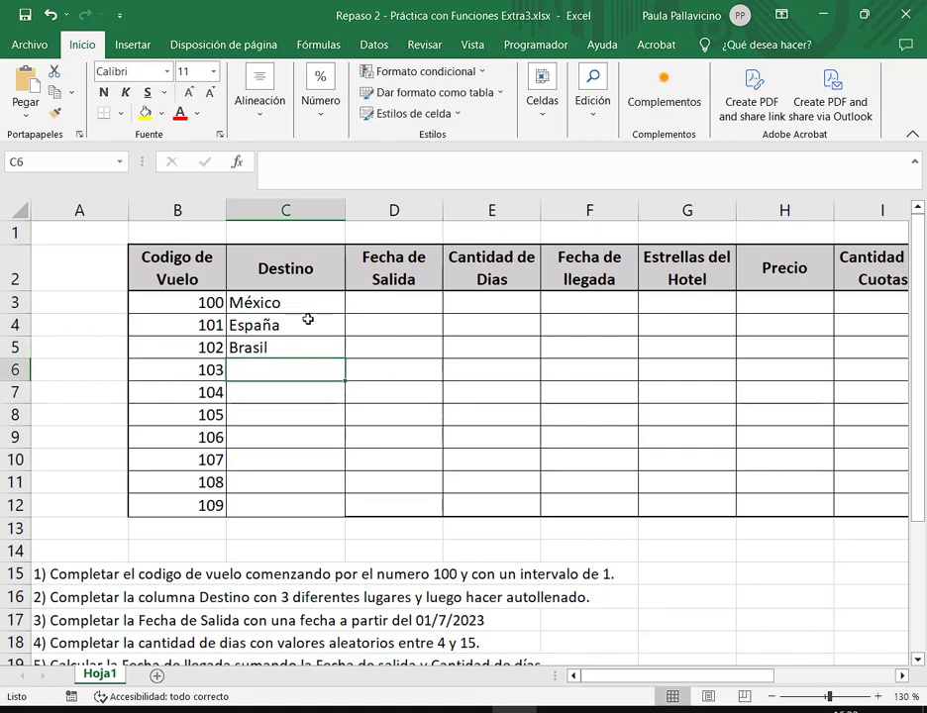
left_click_drag(297, 303, 321, 510)
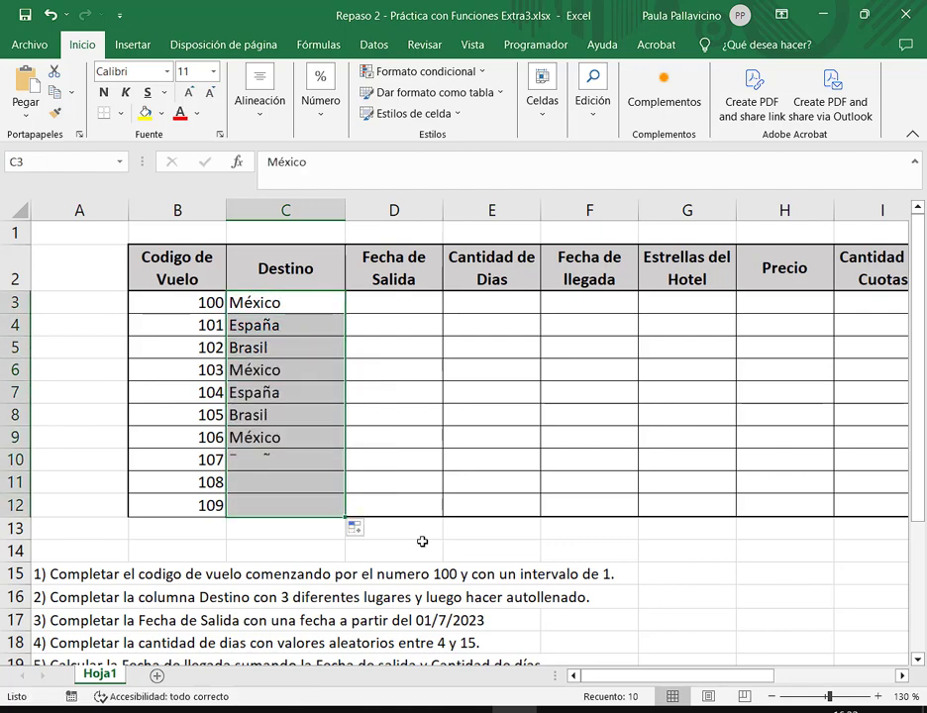
left_click(406, 310)
Step: Check the call chat for new messages beside the reduced workbook window, and return the workbook to full size
left_click(860, 13)
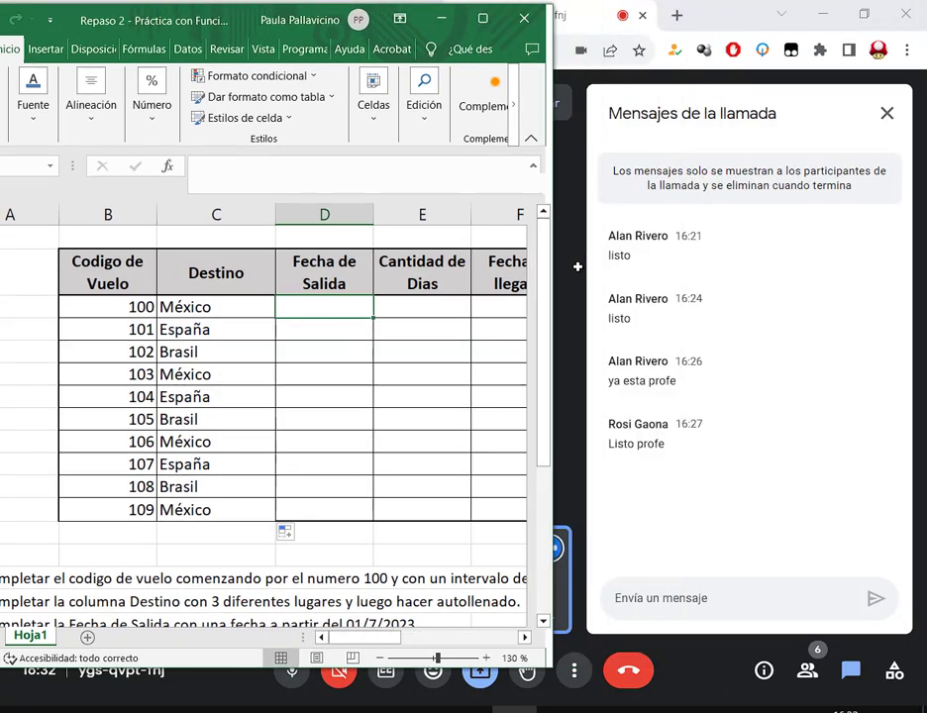
left_click_drag(87, 20, 242, 25)
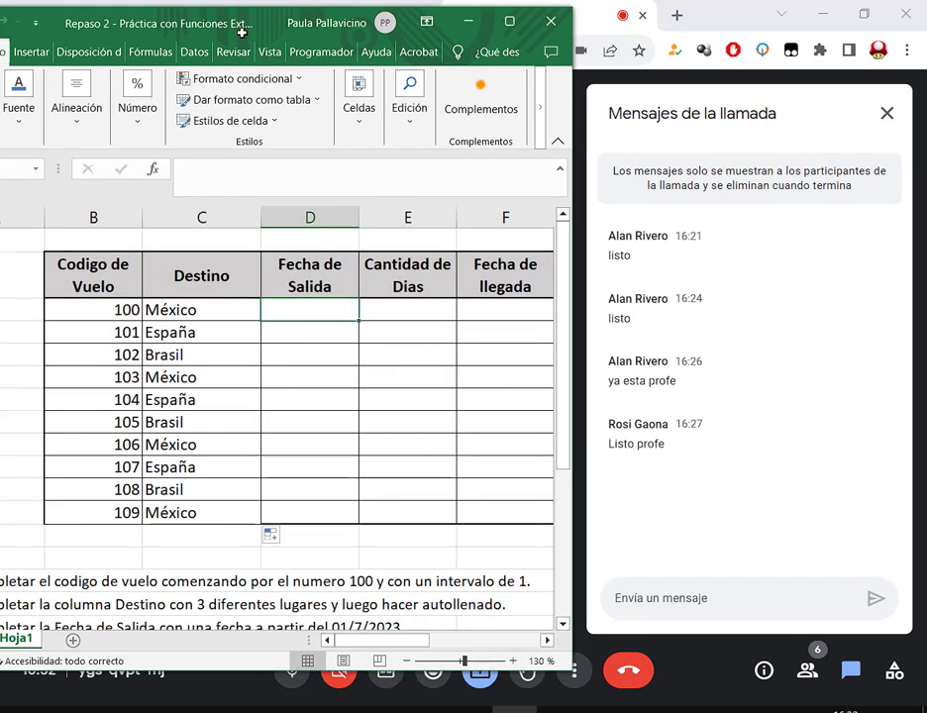
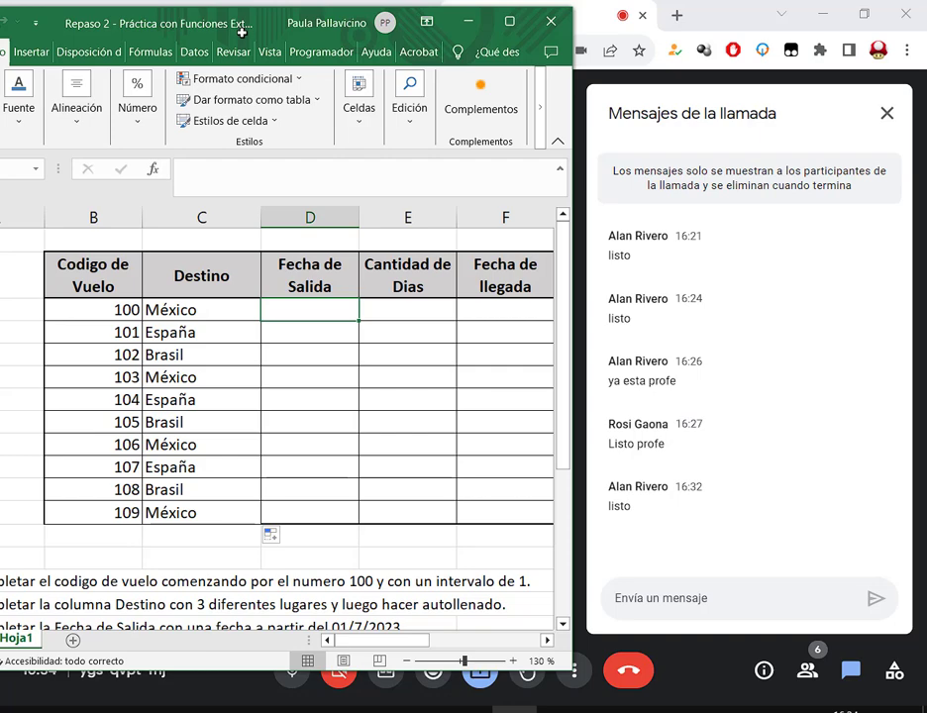
double_click(378, 16)
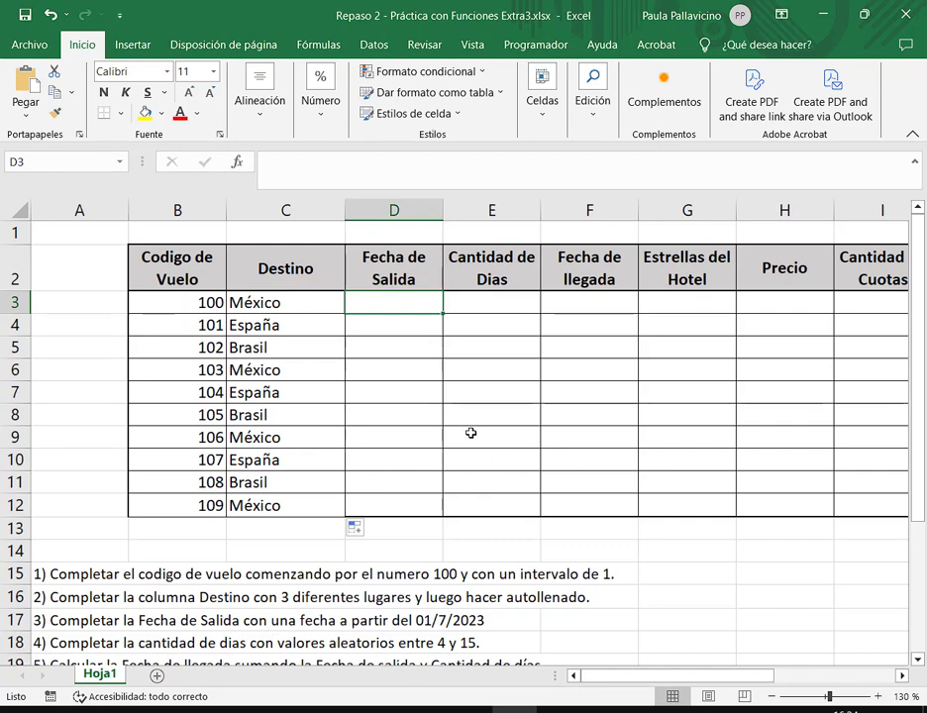
Step: Enter the Fecha de Salida dates 01/07/2023, 15/07/2023 and 03/07/2023 in D3:D5
type("17")
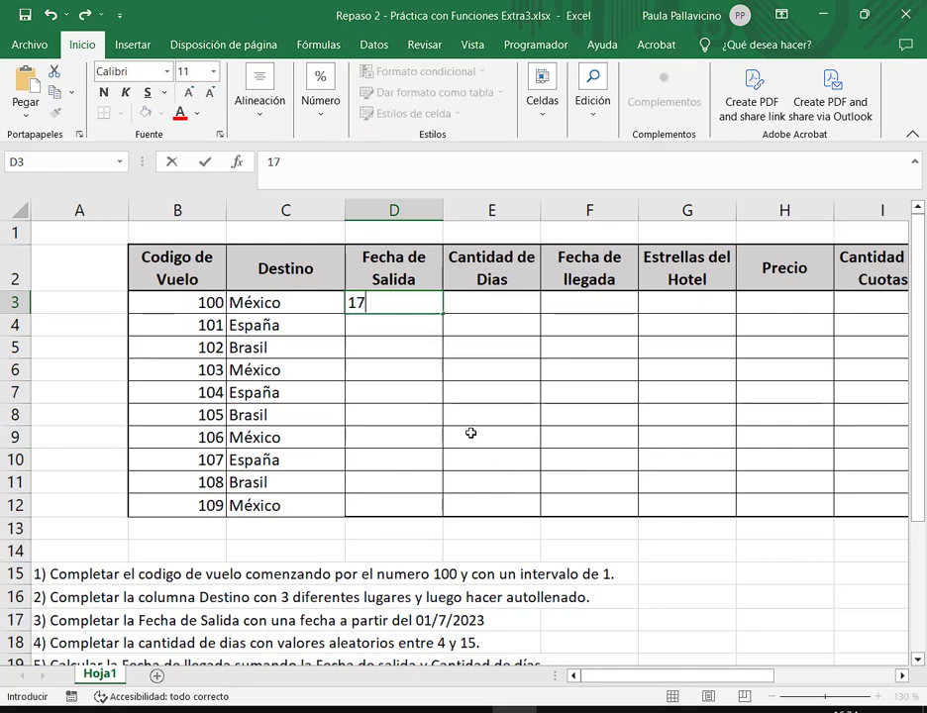
key("BackSpace")
type("/07")
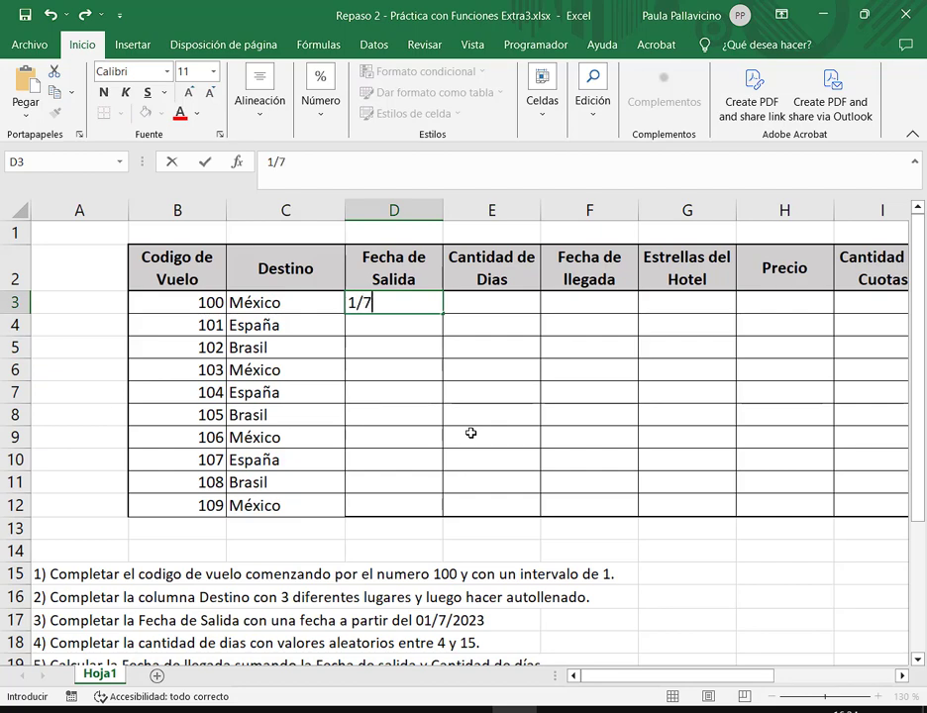
type("/2023")
key("Return")
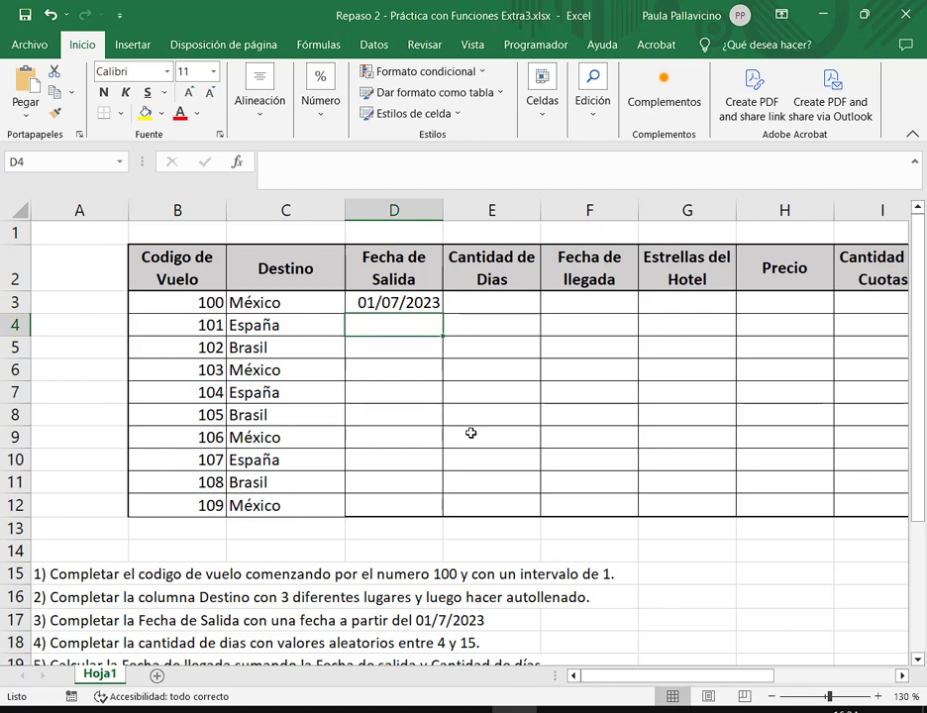
type("15/07/2023")
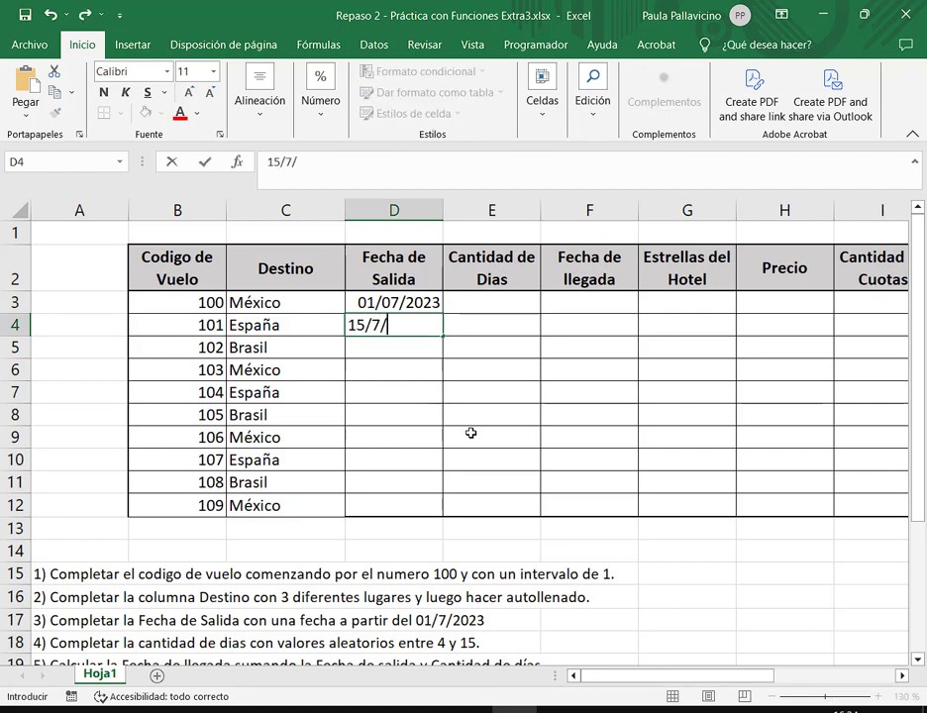
key("Return")
type("3/")
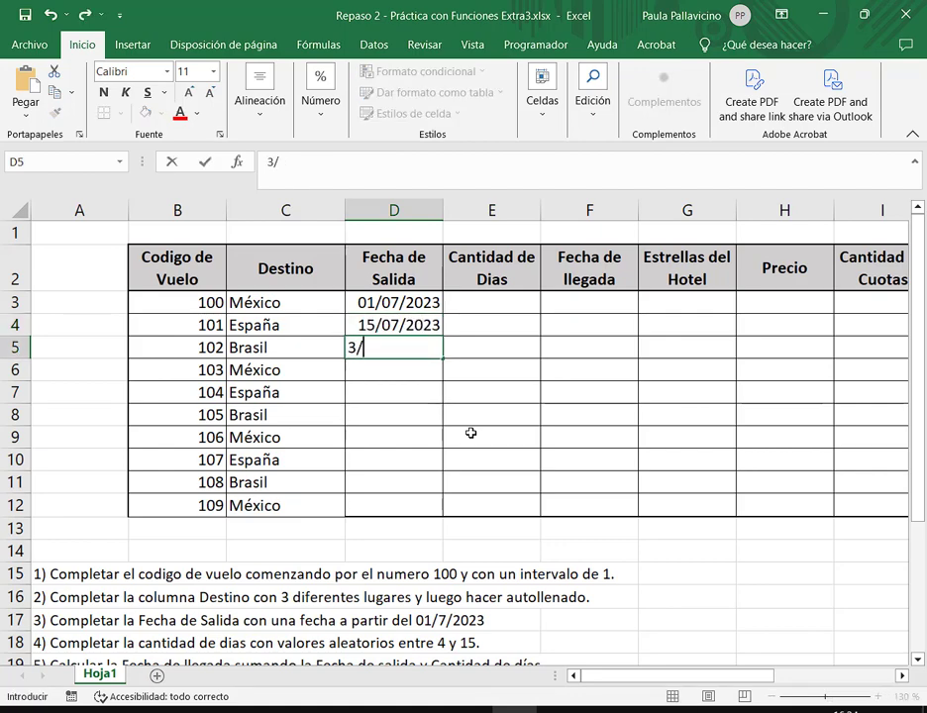
type("07/2023")
key("Return")
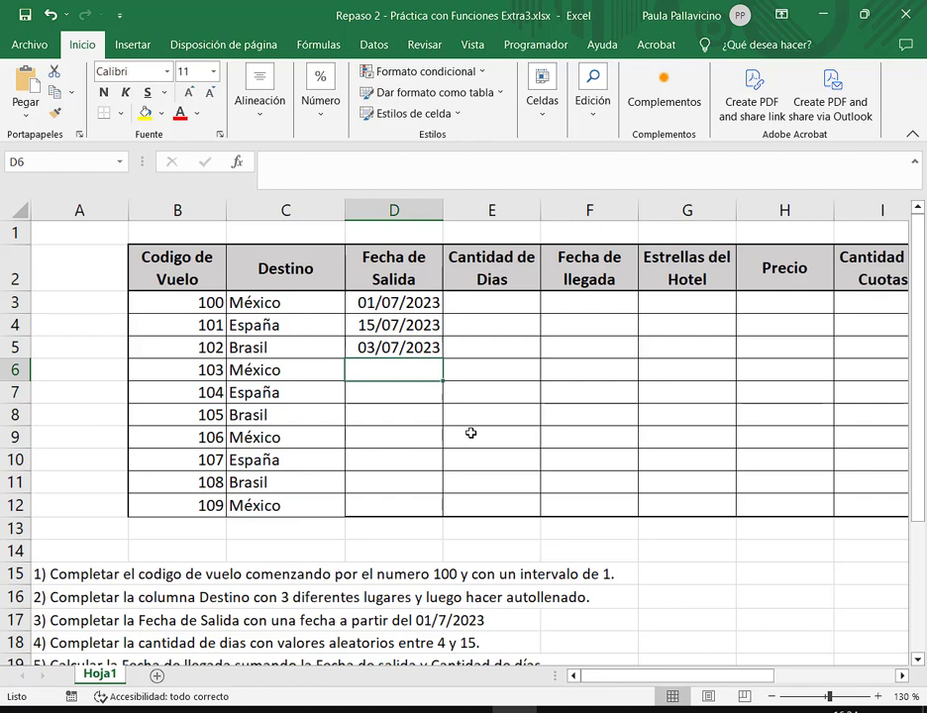
Step: Enter the departure dates 14/08/2023 in D6 and 10/07/2023 in D7, and start the 02/08 date in D8
type("14/8/2023")
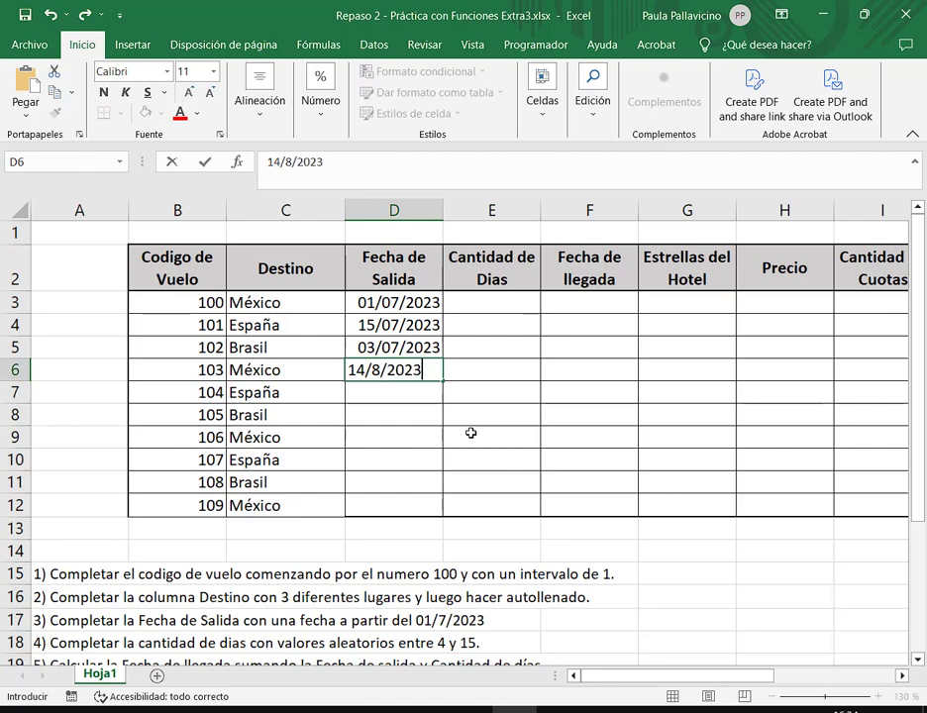
key("Return")
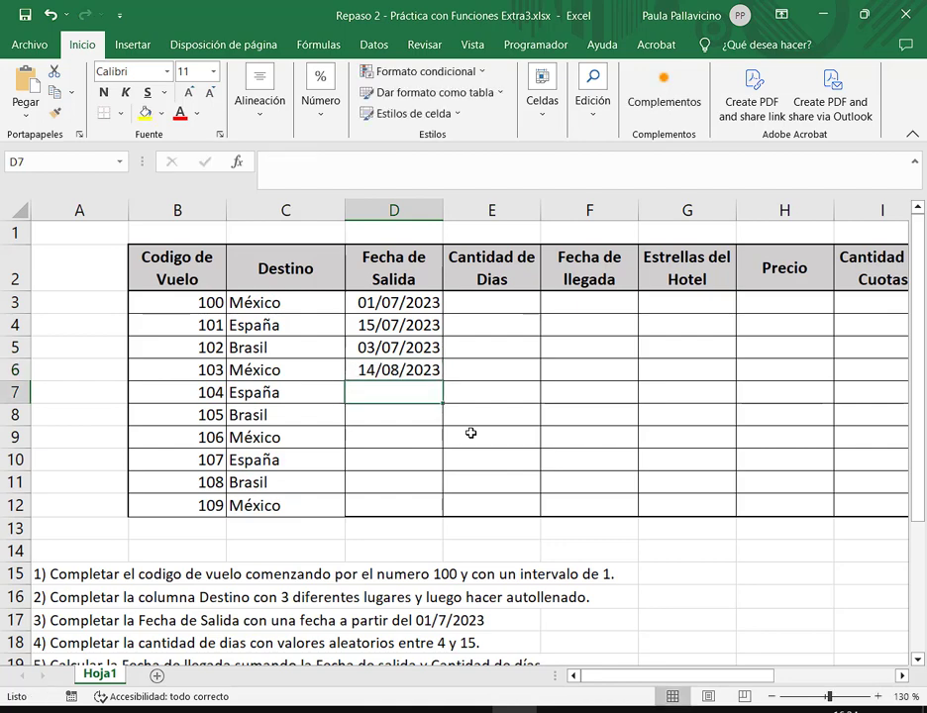
type("10")
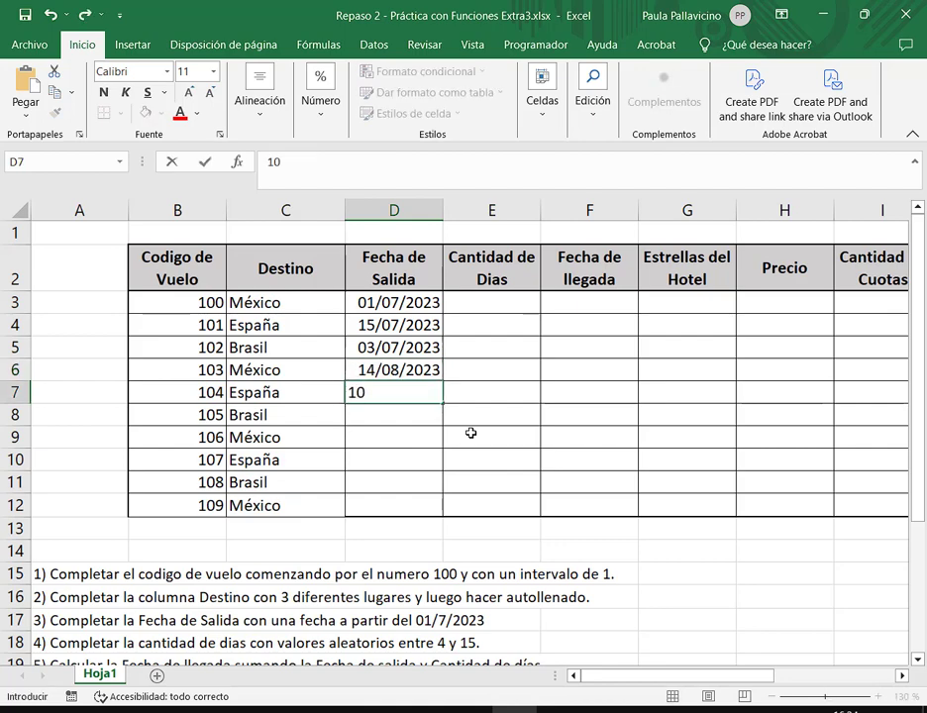
type("/07/2023")
key("Return")
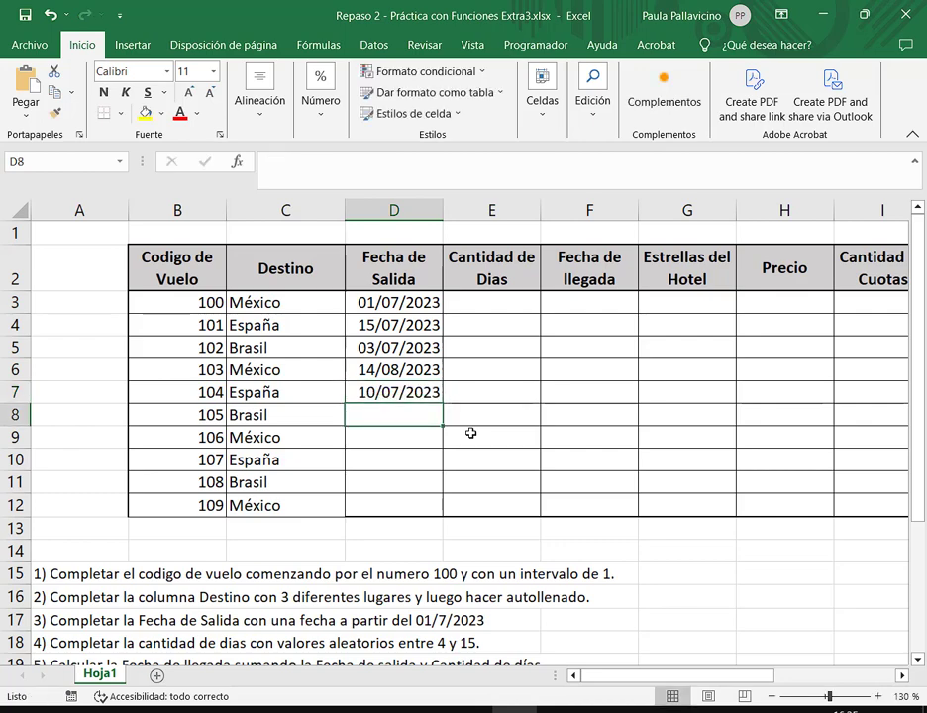
type("02/08/")
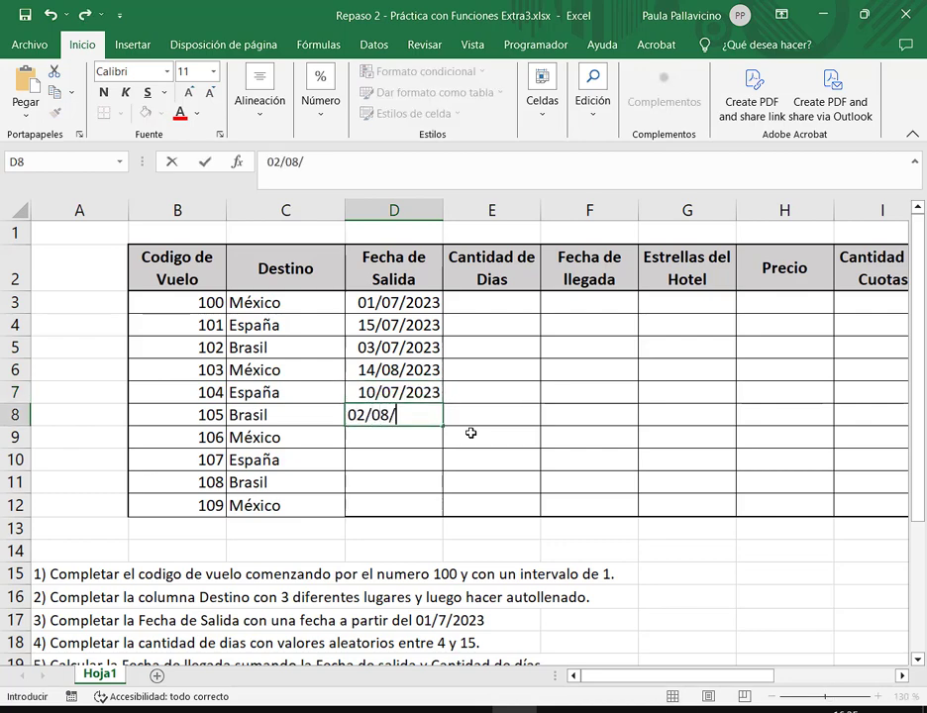
Step: Enter the departure dates 02/08/2023, 03/09/2023 and 28/08/2023 for flights 105, 106 and 107
type("2023")
key("Return")
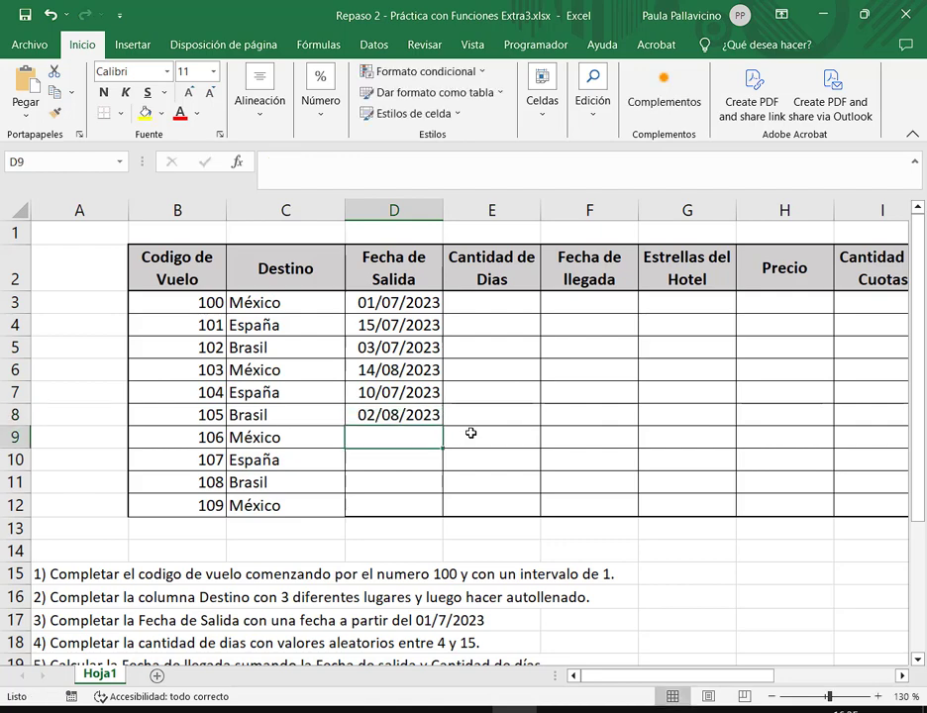
type("3/09/20")
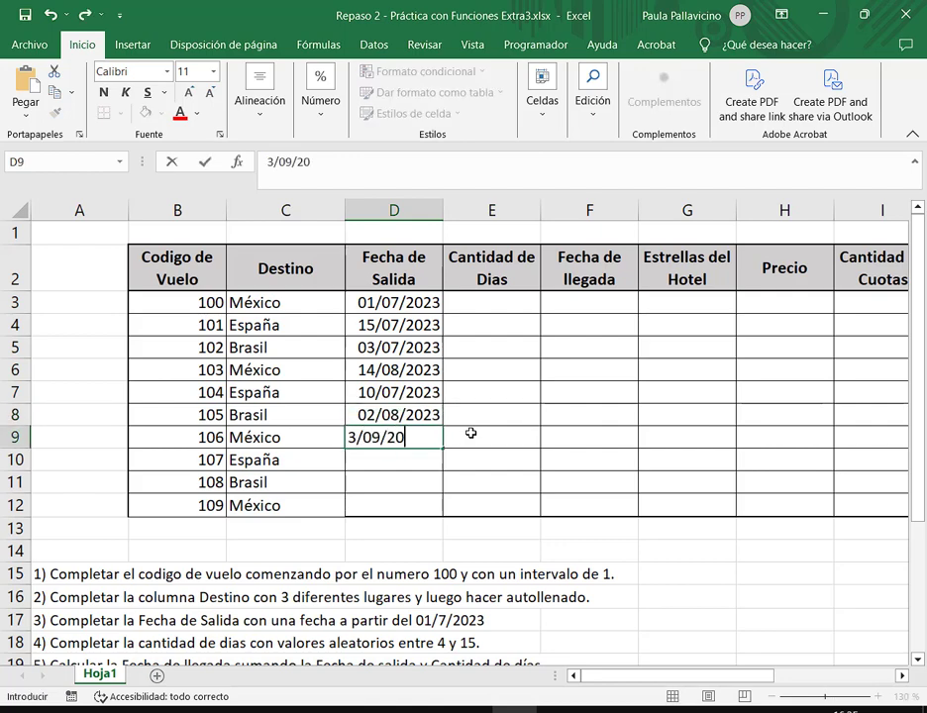
type("23")
key("Return")
type("3")
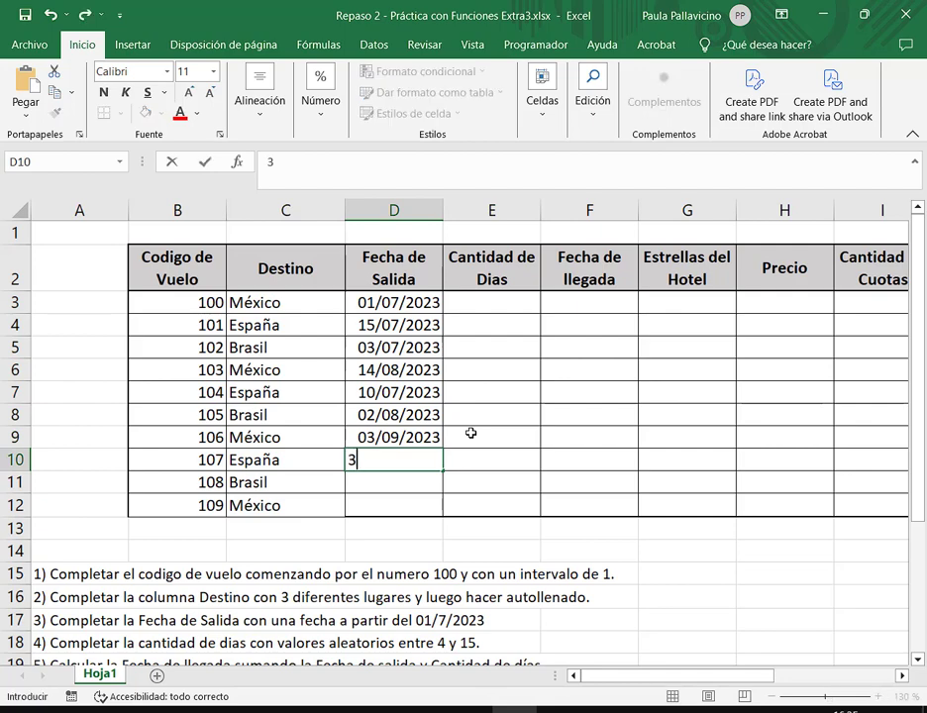
key("BackSpace")
type("28/08/2023")
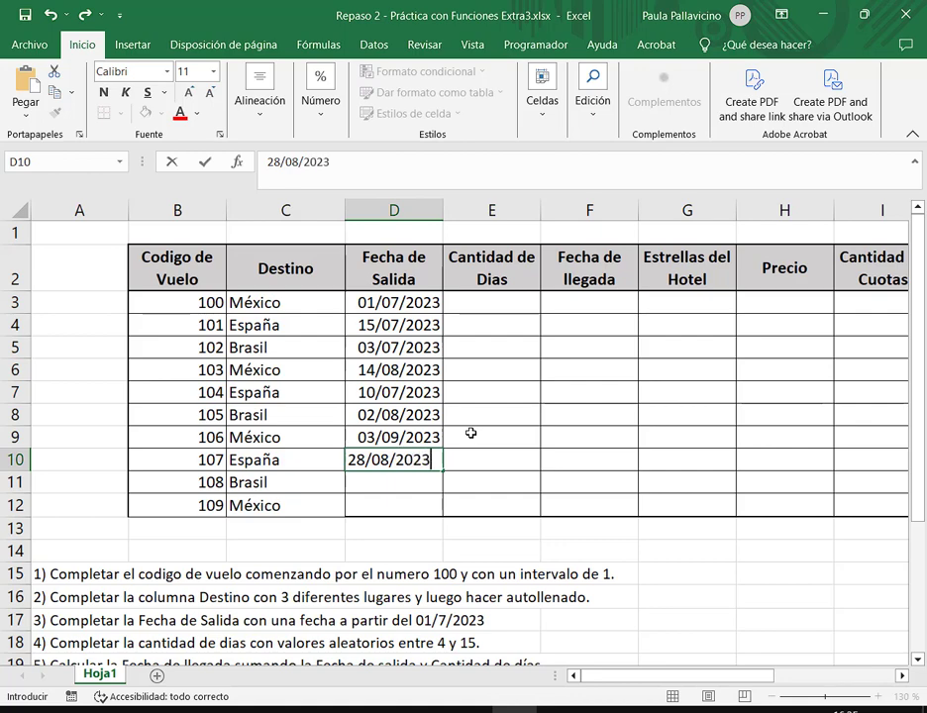
key("Return")
Step: Enter the departure dates 22/09/2023 for flight 108 and 18/07/2023 for flight 109
type("10/")
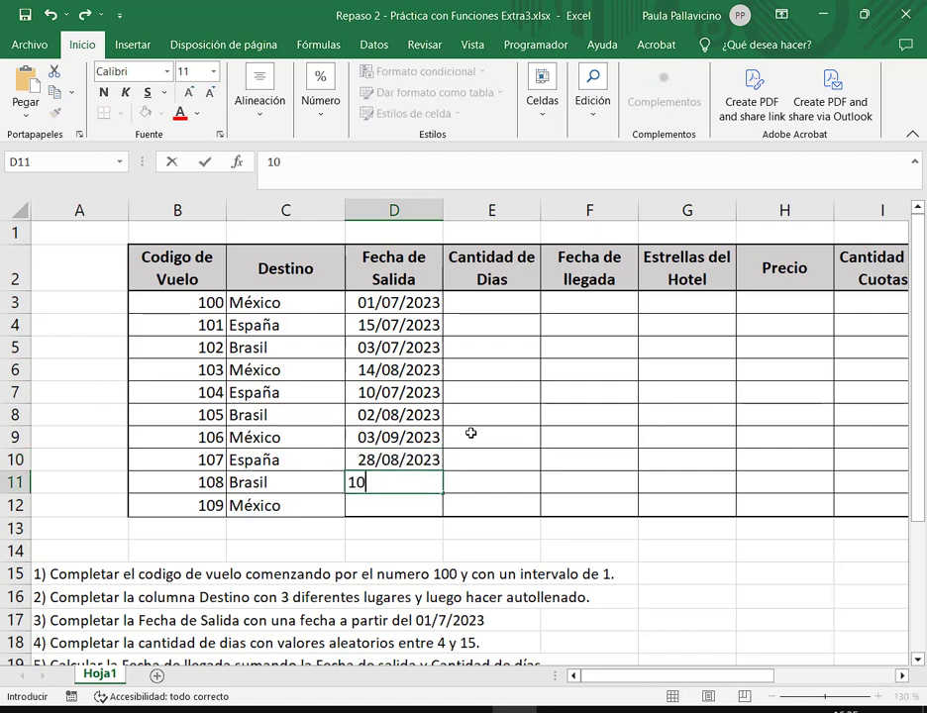
key("BackSpace")
key("BackSpace")
key("BackSpace")
type("22/09")
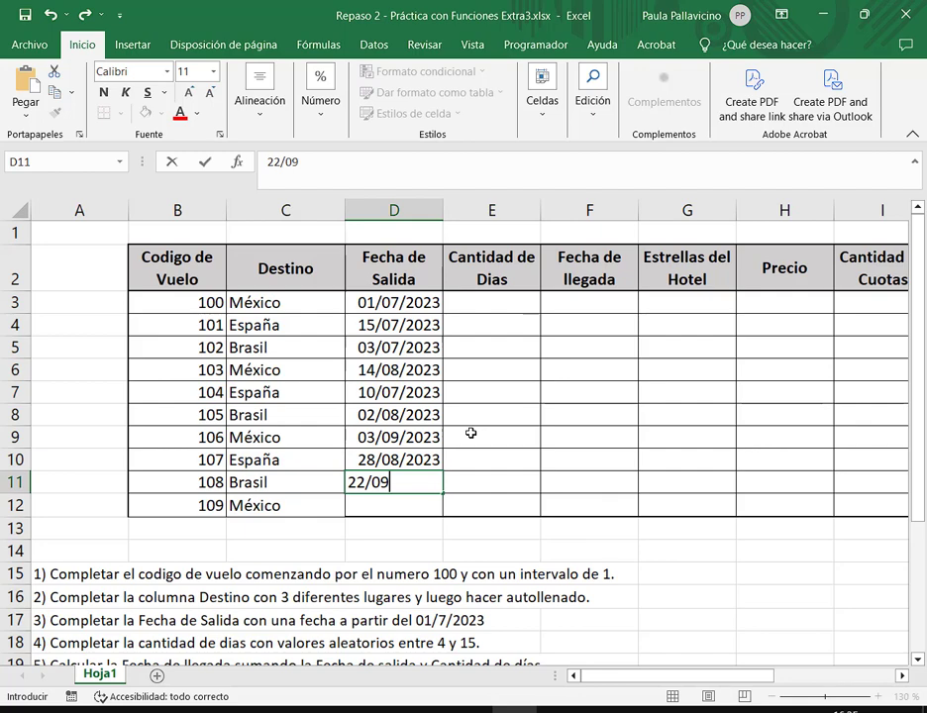
type("/2023")
key("Return")
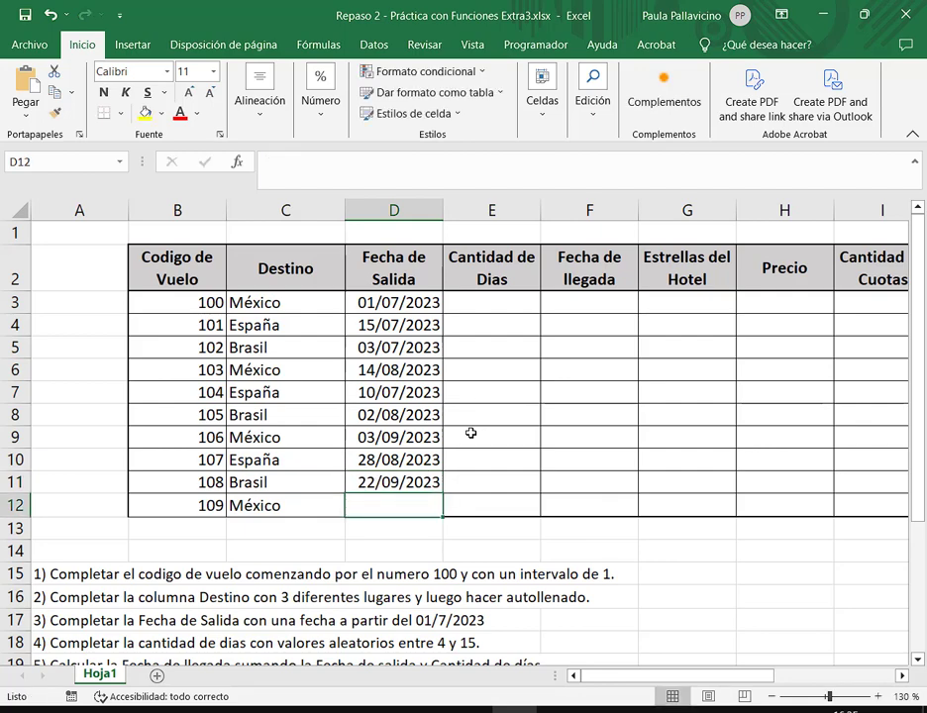
type("1")
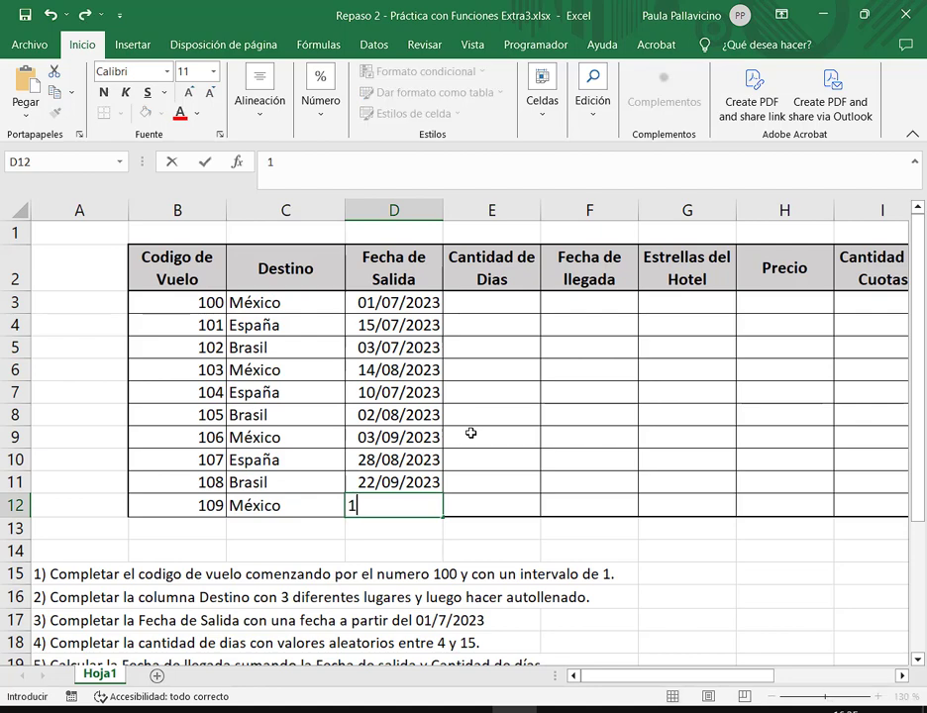
type("8/07/")
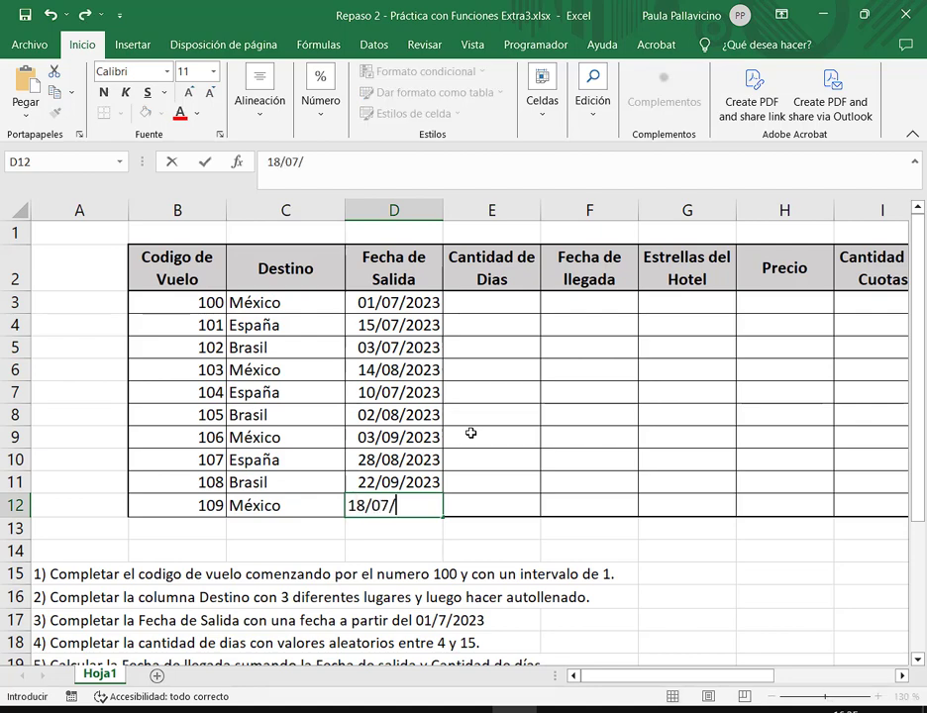
type("2023")
key("Return")
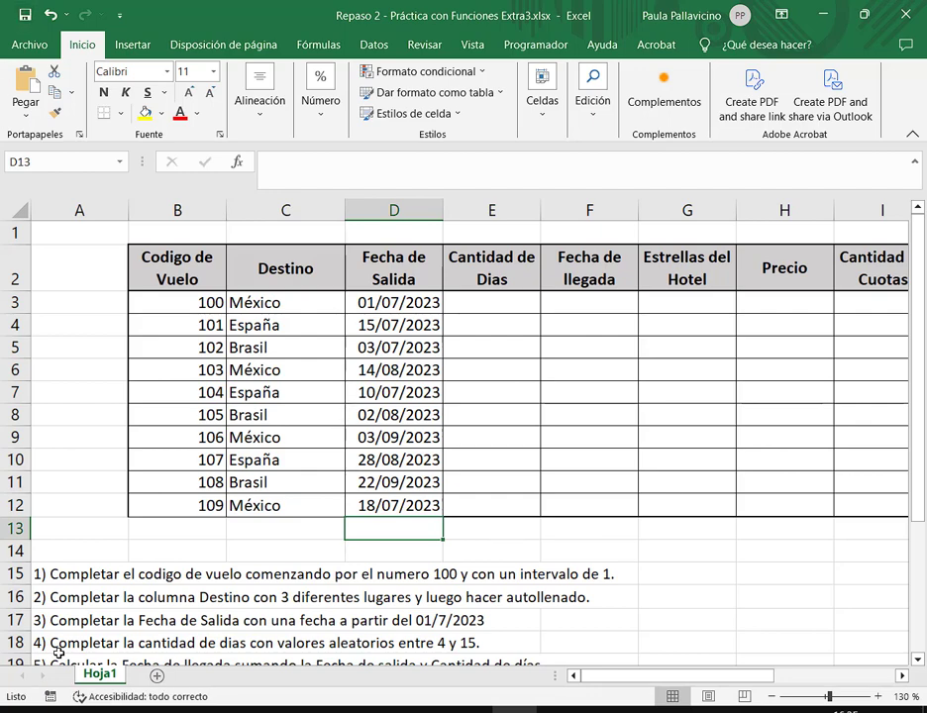
Step: Enter 8 as the Cantidad de Dias for flight 100 in E3
left_click(519, 303)
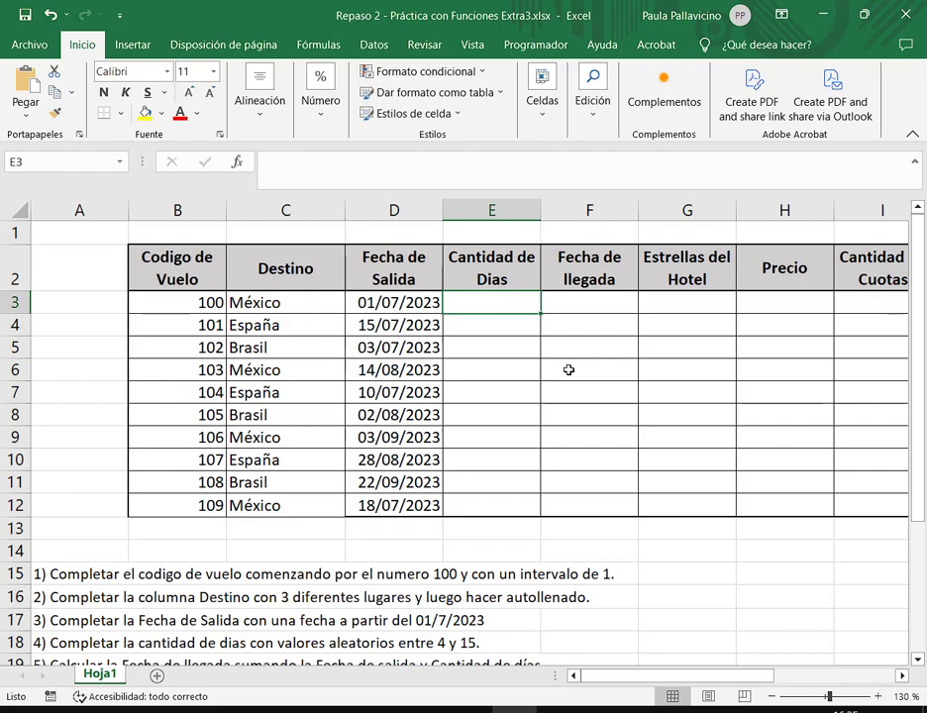
type("8")
key("Return")
type("20")
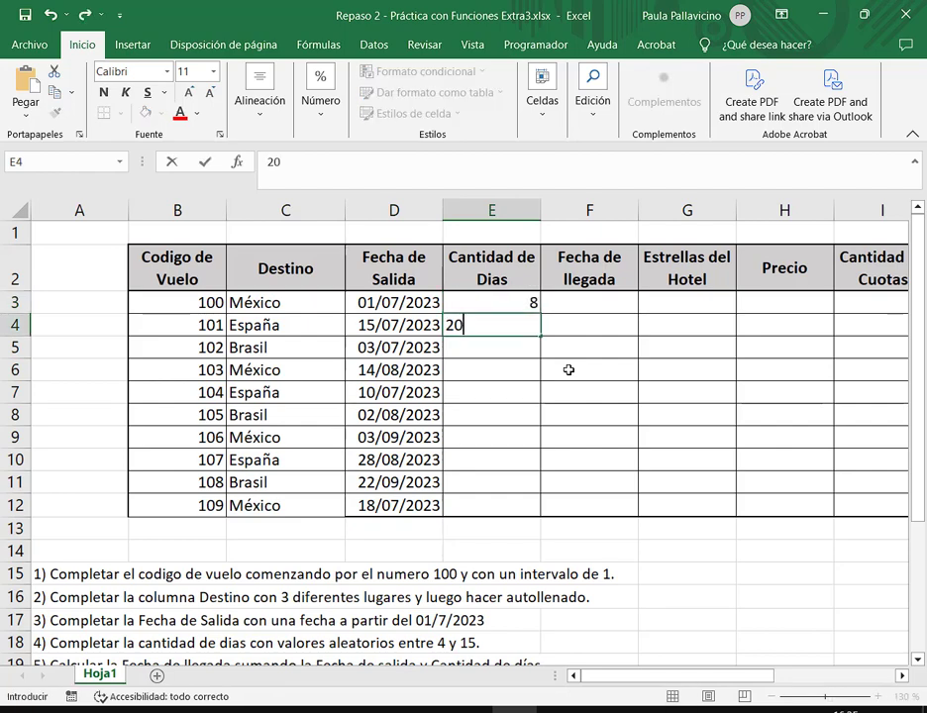
key("Return")
key("Up")
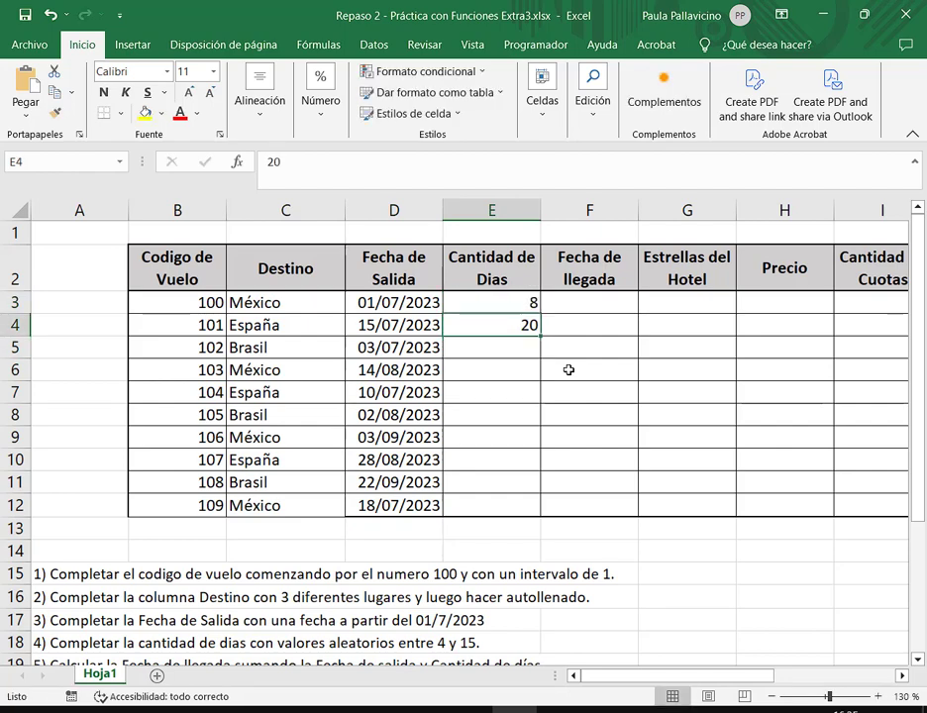
key("Delete")
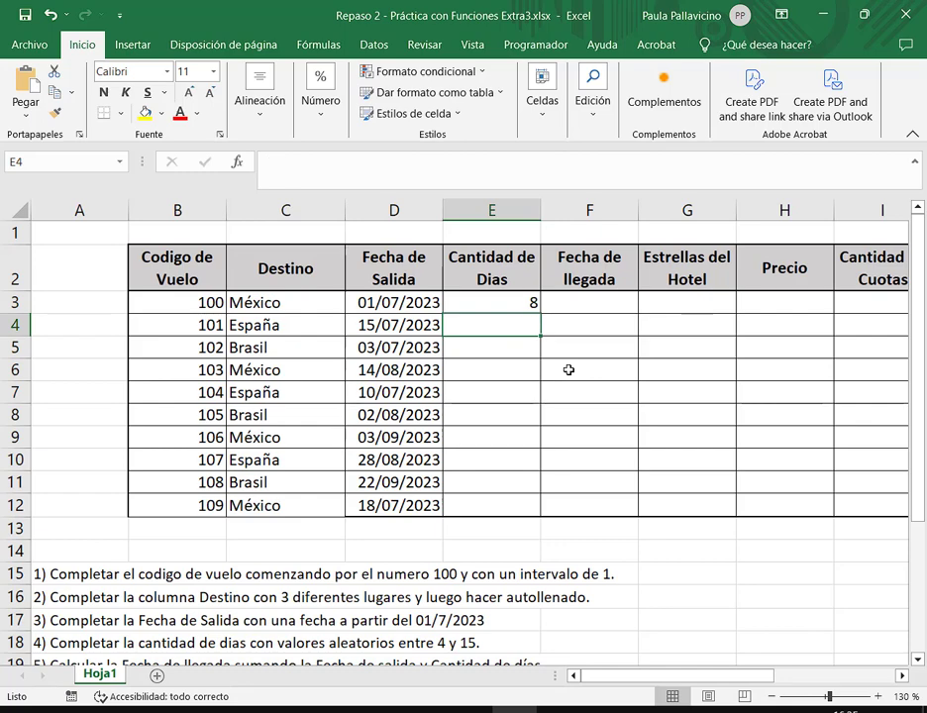
Step: Enter the day counts 14, 6, 5 and 10 for flights 101 to 104 in E4:E7
type("14")
key("Return")
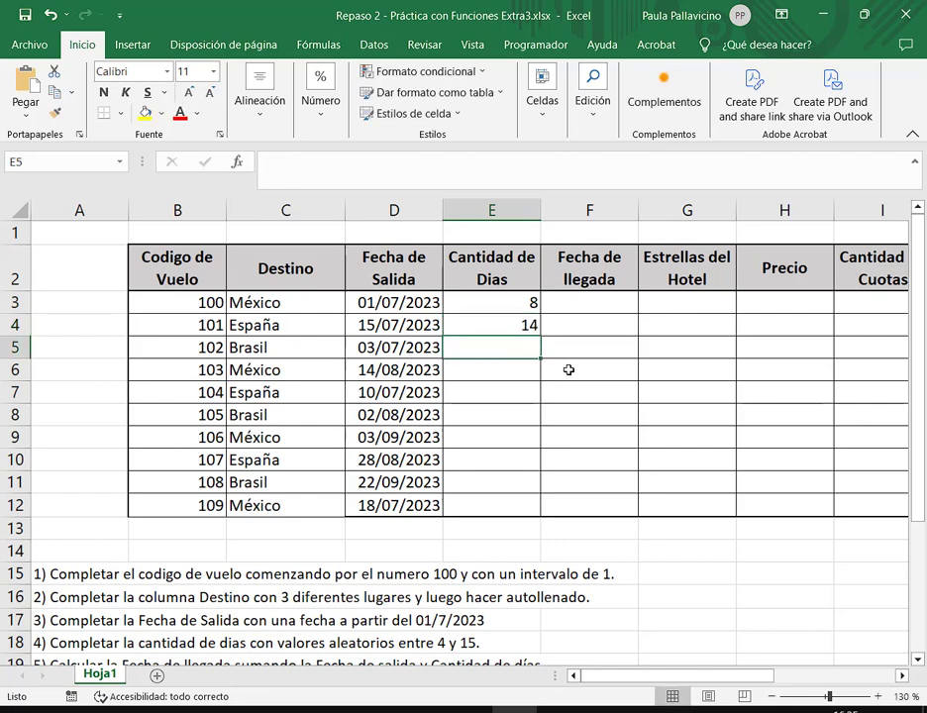
type("6")
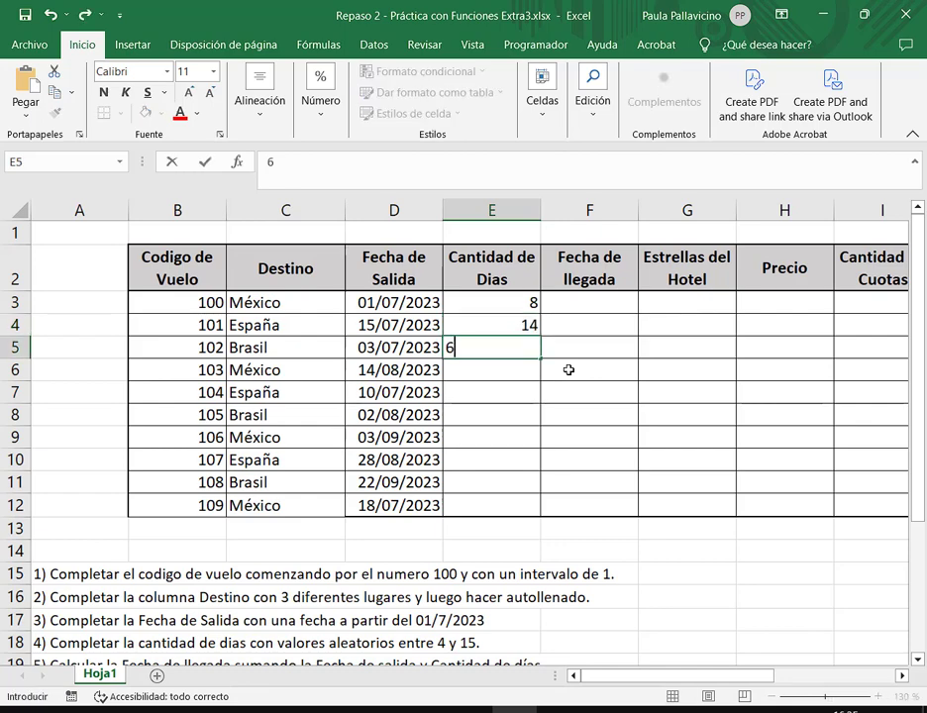
key("Return")
type("5")
key("Return")
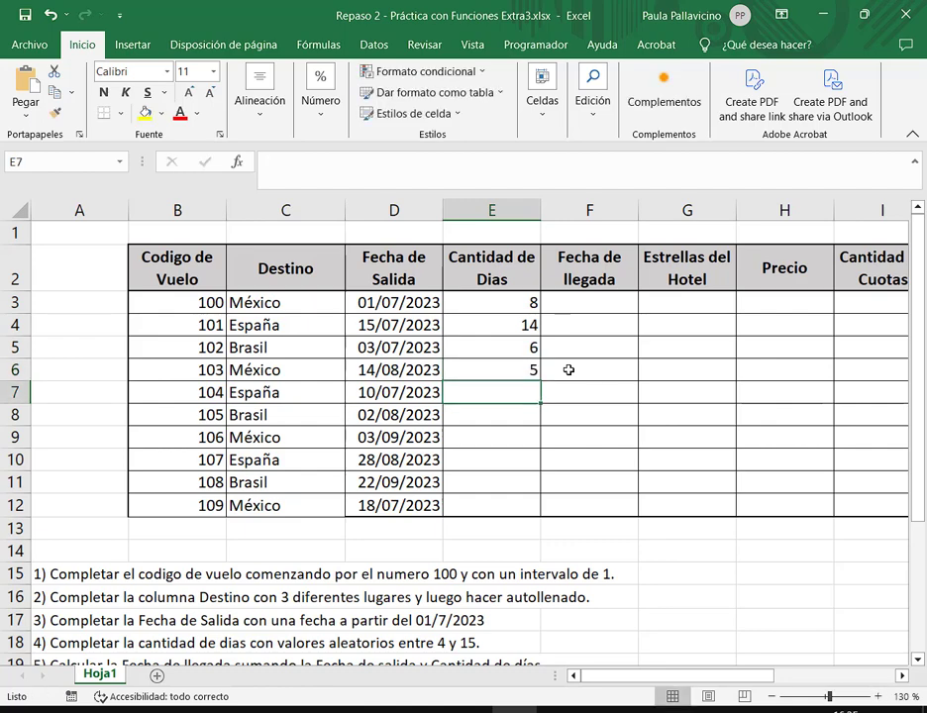
type("10")
key("Return")
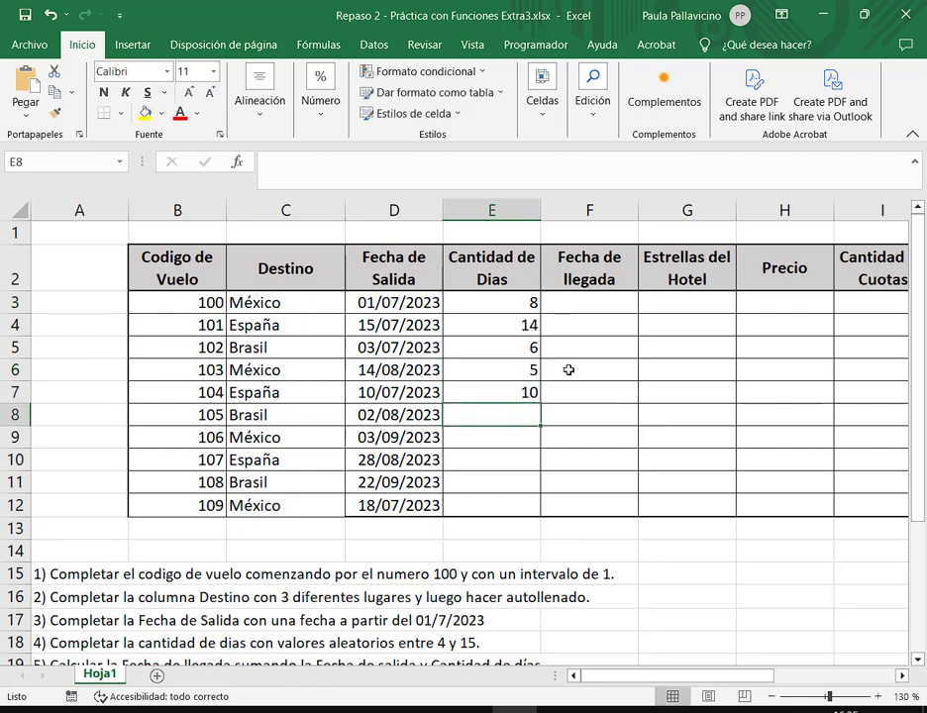
Step: Enter the day counts 9, 12, 15, 4 and 7 for flights 105 to 109 in E8:E12
type("9")
key("Return")
type("1")
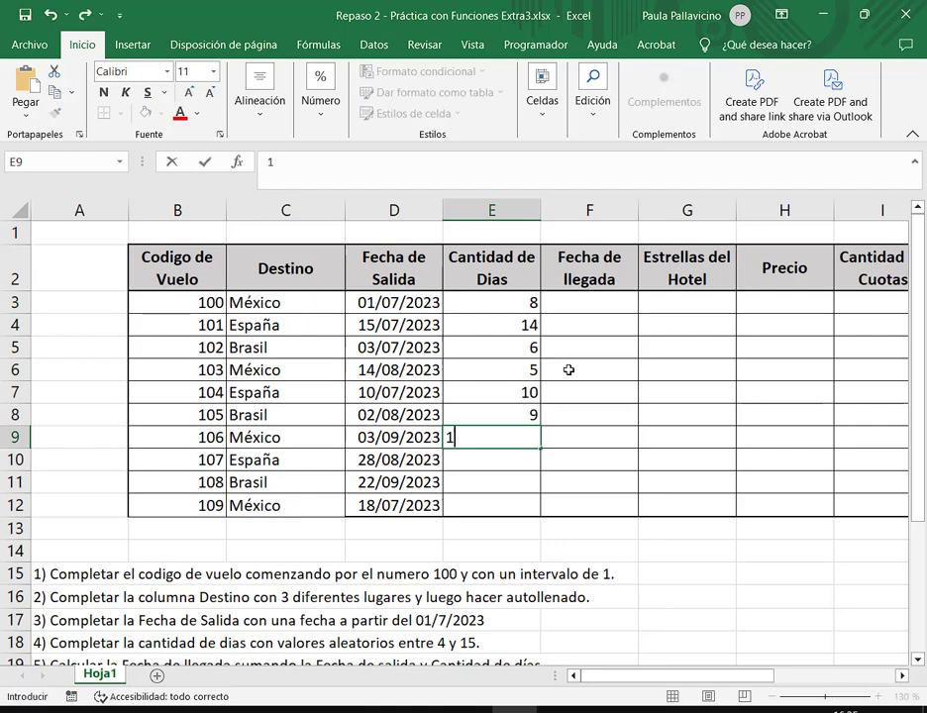
type("2")
key("Return")
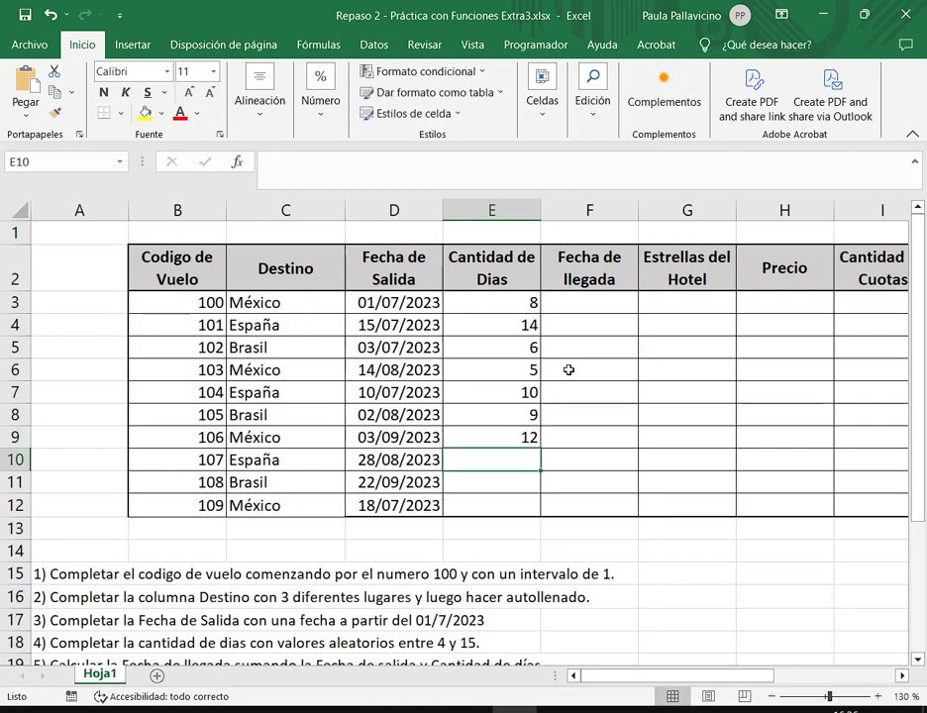
type("15")
key("Return")
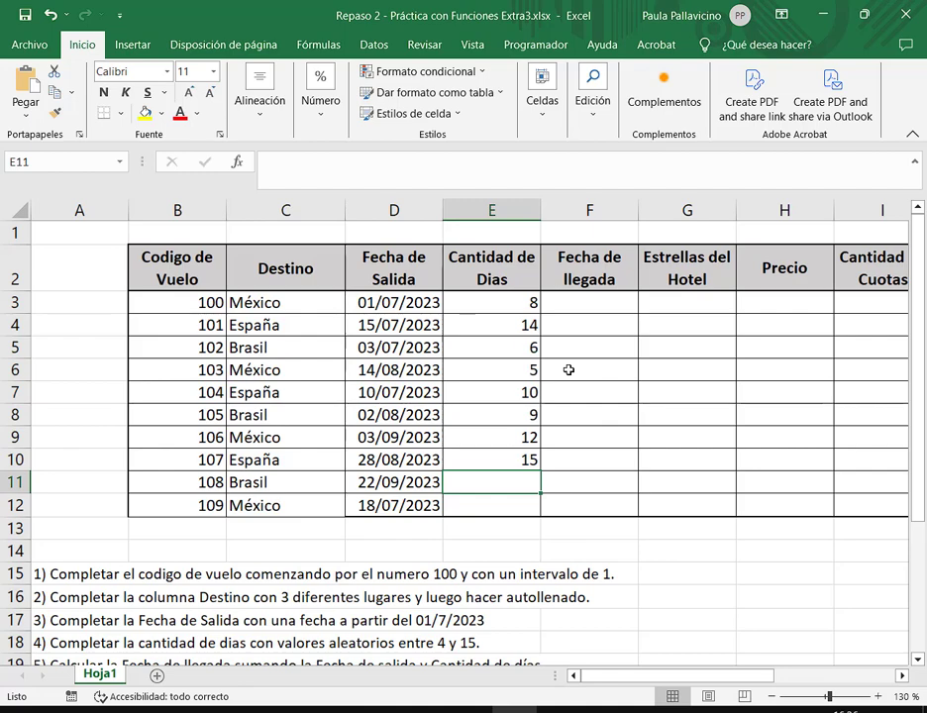
type("4")
key("Return")
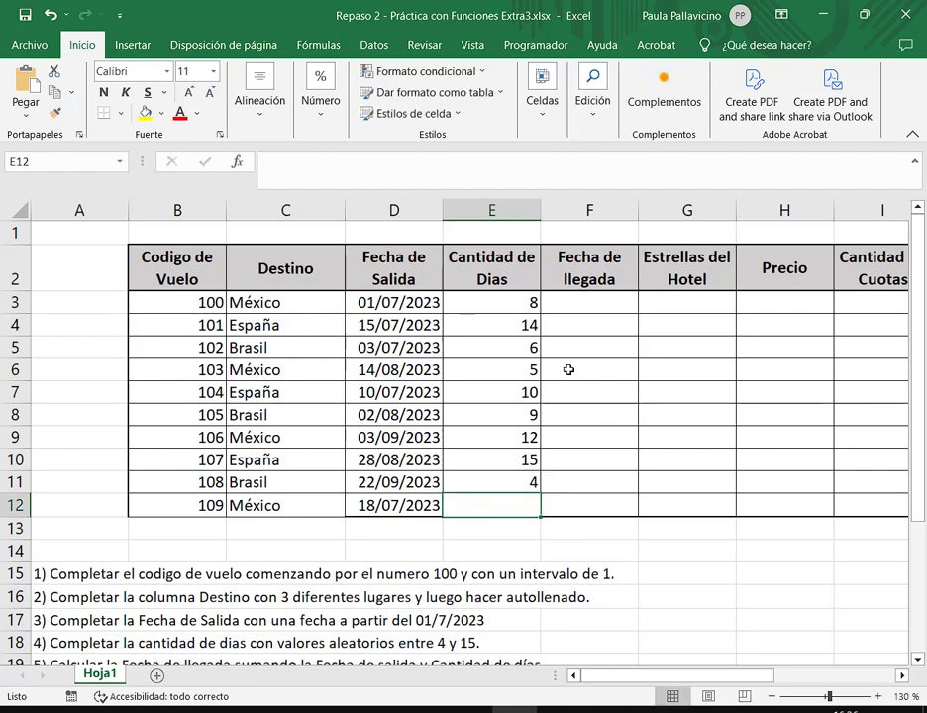
type("7")
key("Return")
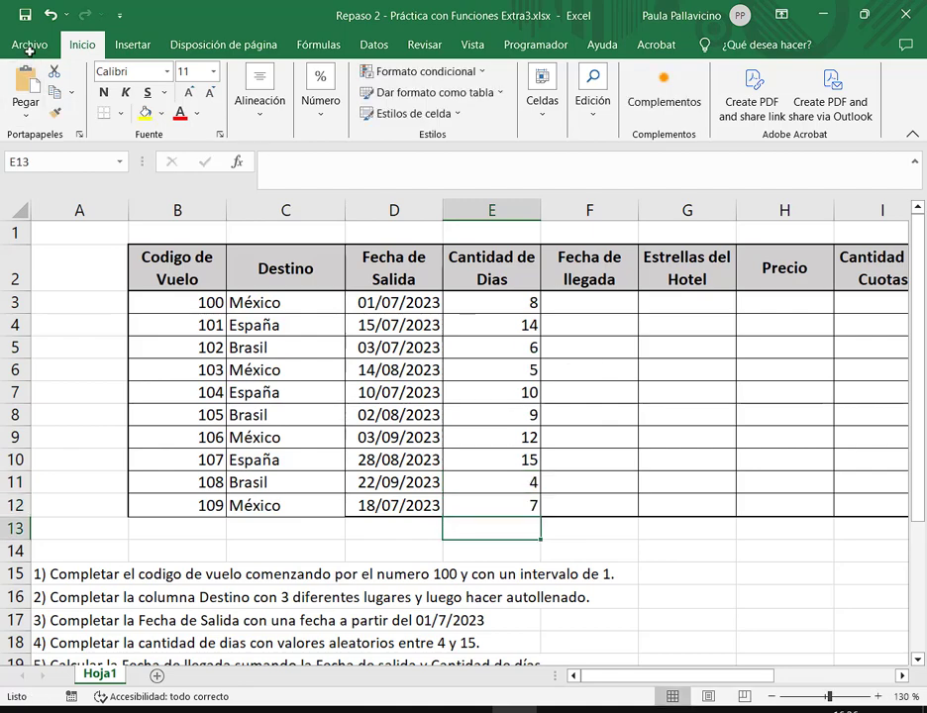
Step: Restore the workbook to a smaller window and calculate flight 100's Fecha de llegada in F3 with the formula =D3+E3
left_click(579, 303)
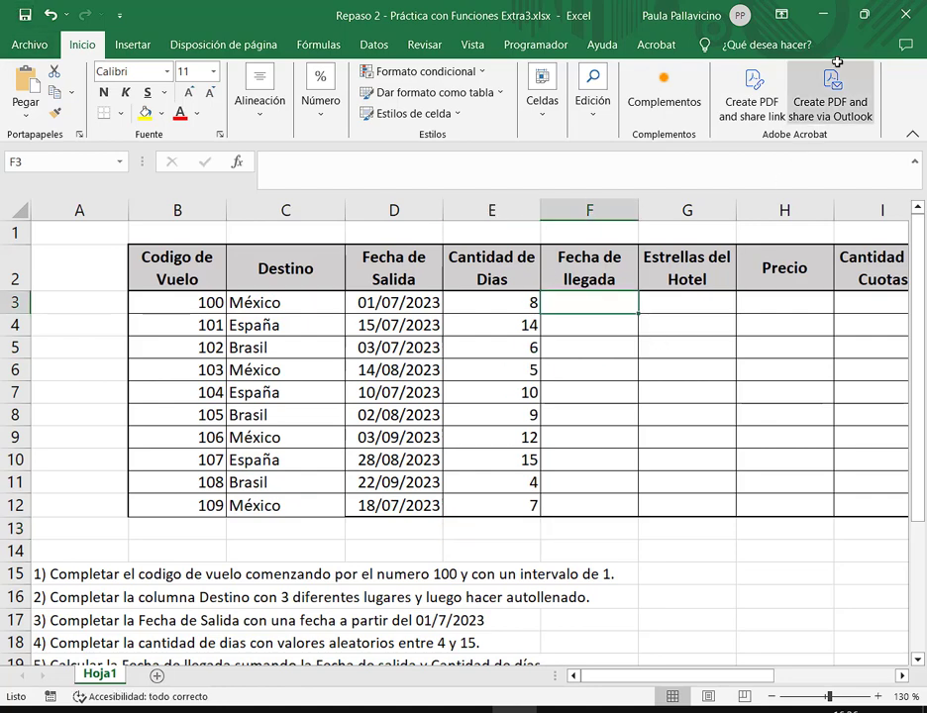
left_click(864, 15)
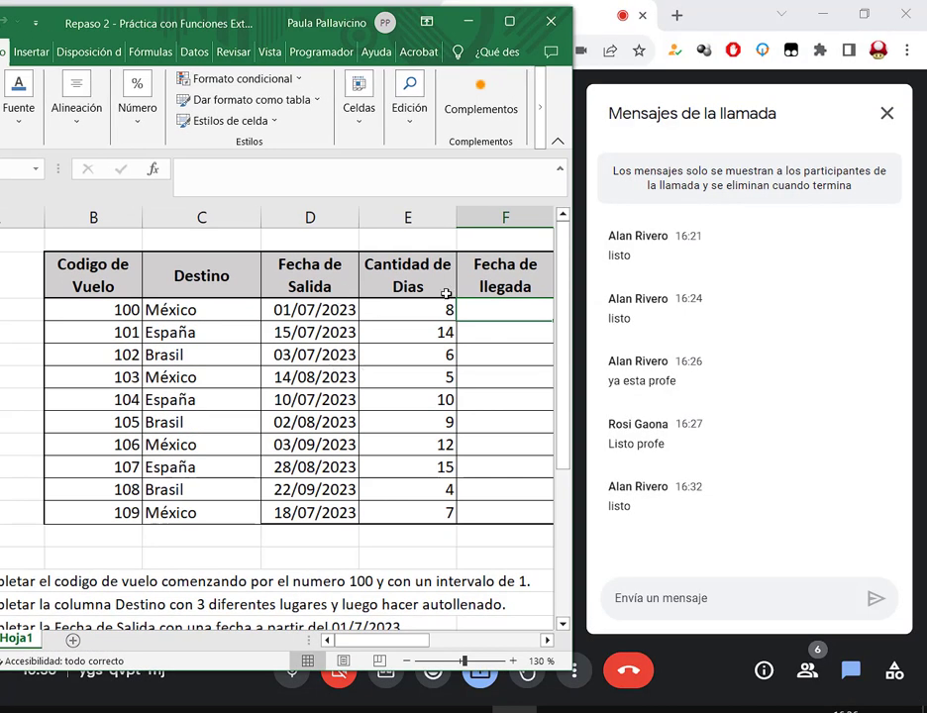
left_click(545, 641)
left_click(545, 641)
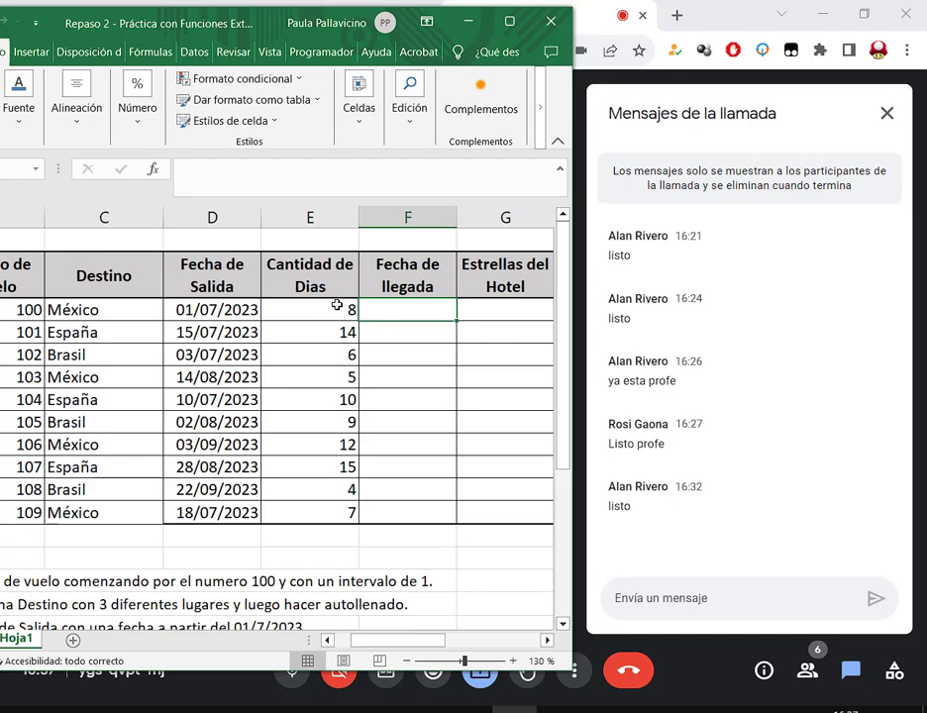
type("=")
left_click(238, 312)
type("+")
left_click(312, 313)
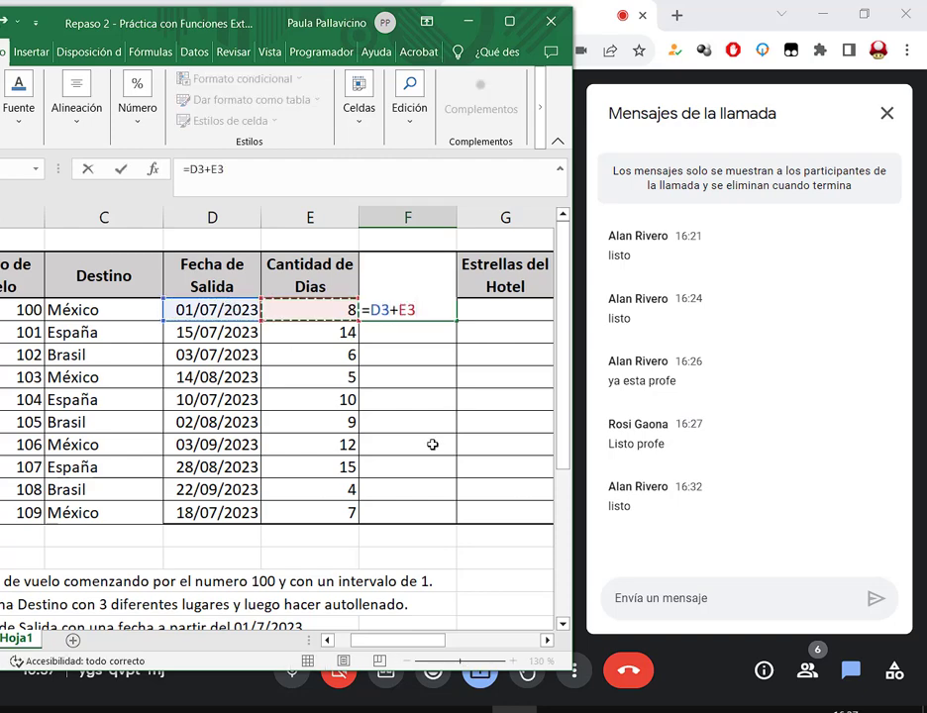
key("Return")
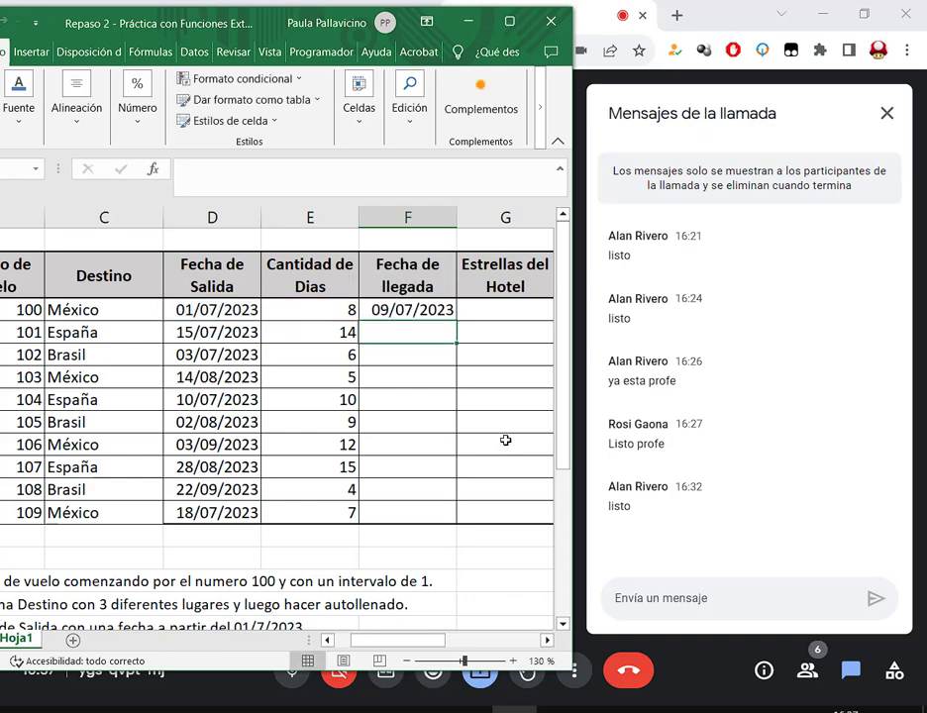
Step: Try to auto-fill the F3 formula down the whole Fecha de llegada column, and undo the fill
left_click(429, 315)
double_click(456, 321)
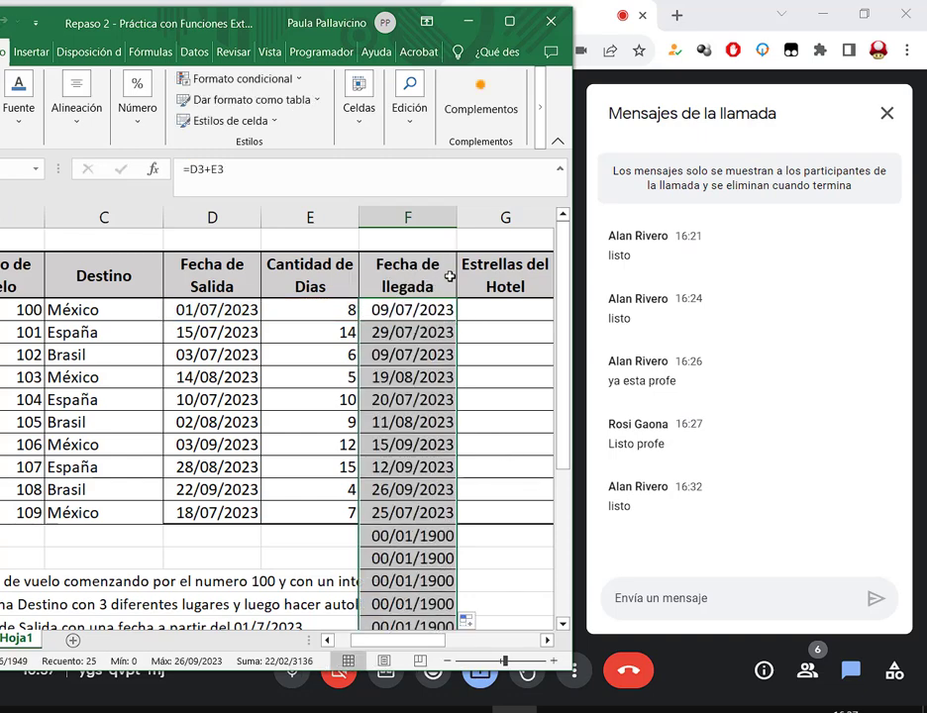
scroll(507, 426, "down", 5)
scroll(500, 439, "up", 4)
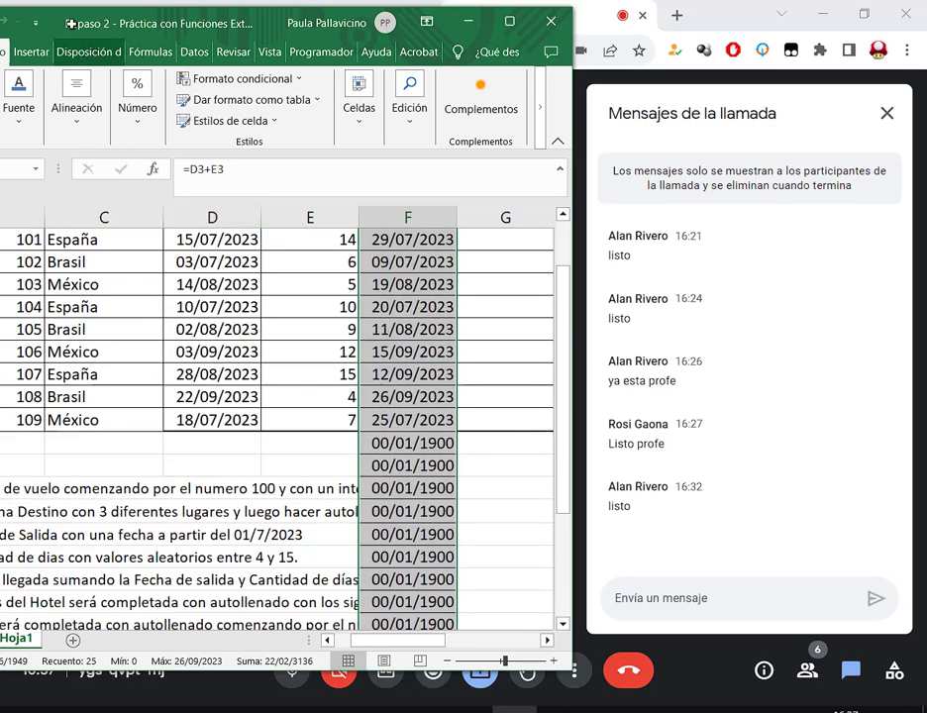
left_click_drag(69, 21, 118, 20)
left_click(15, 20)
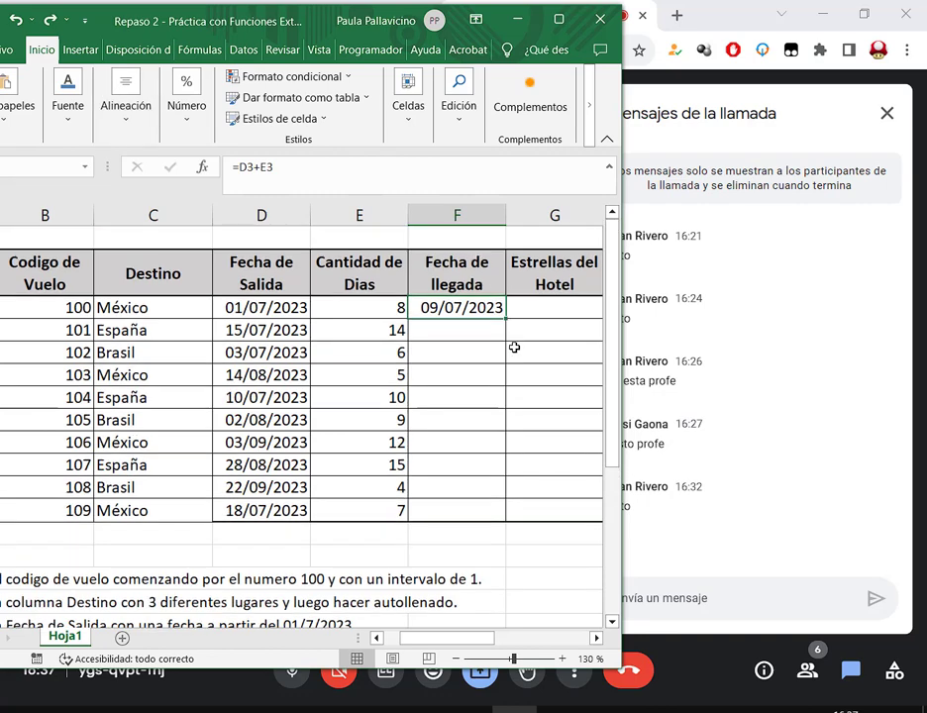
Step: Fill the arrival-date formula from F3 down to F12 only, and reposition the workbook window beside the call messages
left_click_drag(503, 314, 483, 517)
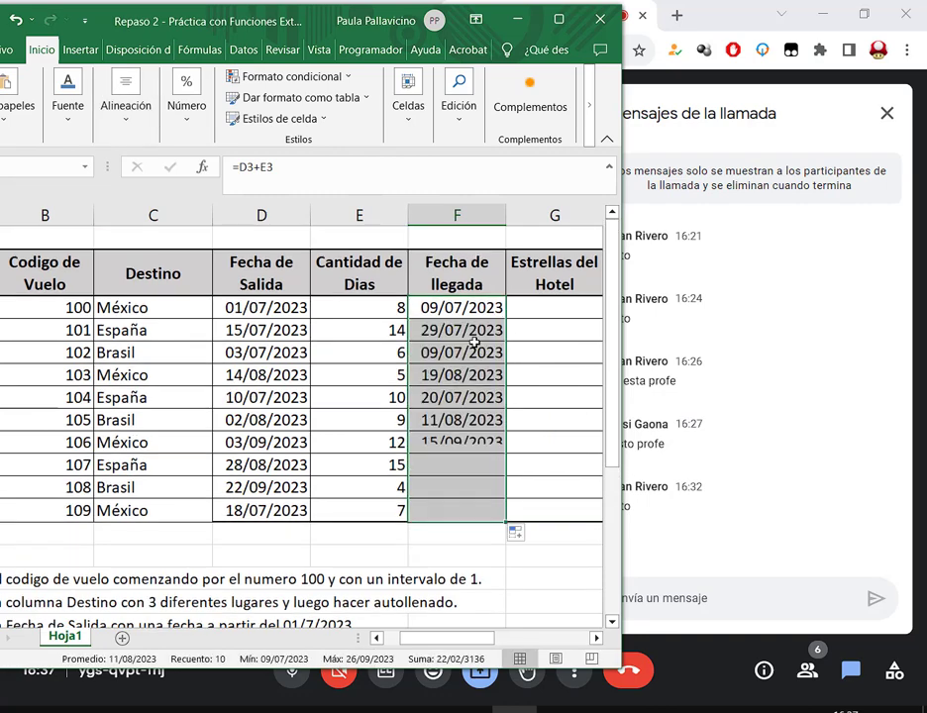
left_click(483, 506)
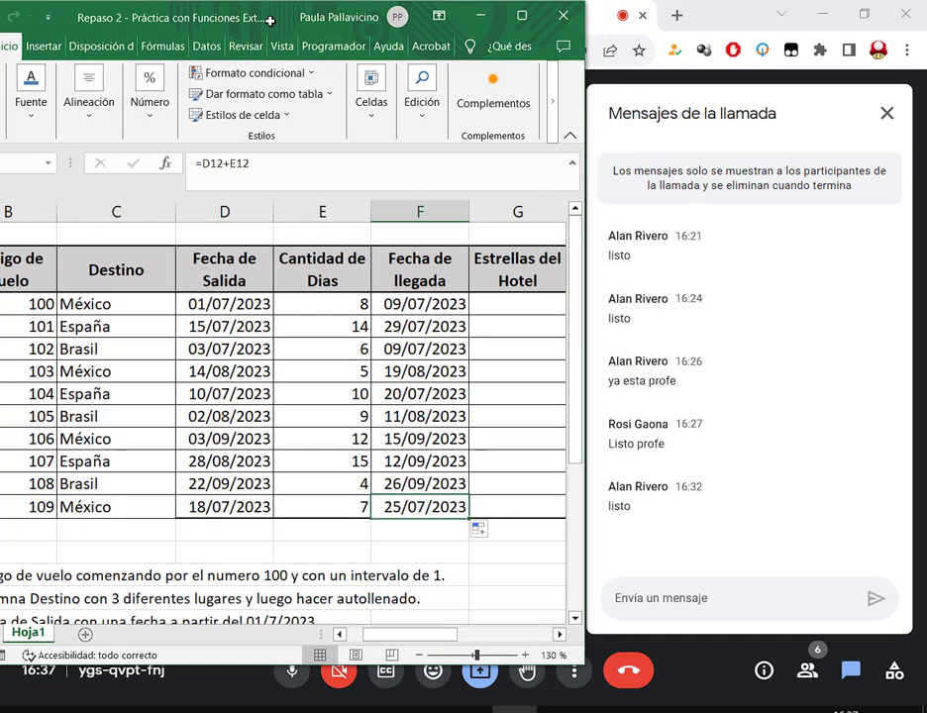
left_click_drag(222, 16, 179, 16)
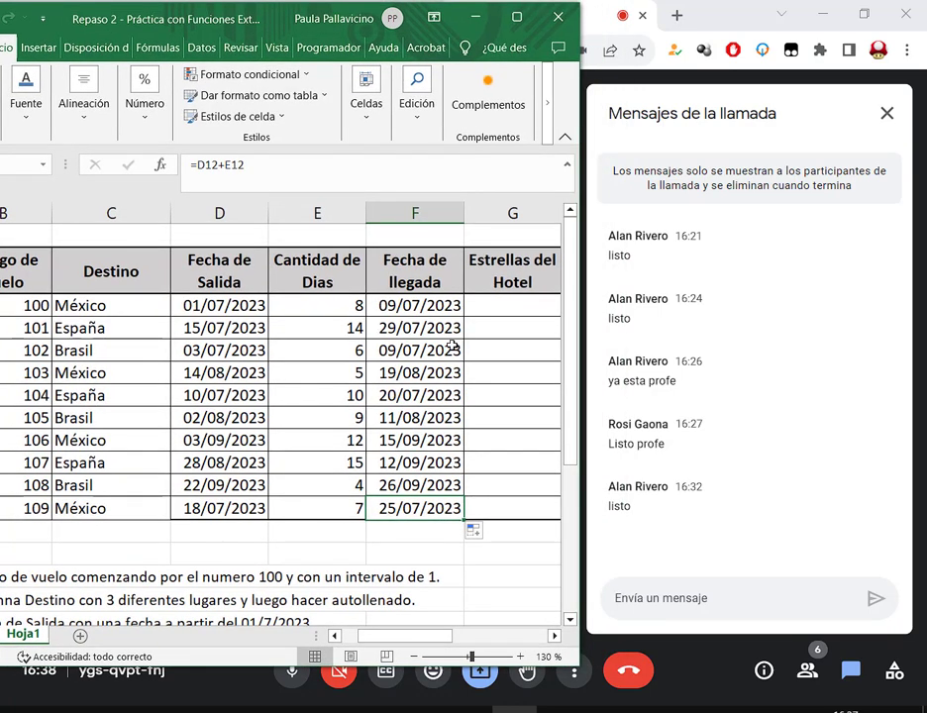
Step: Open the arrival-date formula in F3 to examine its cell references
left_click(445, 309)
key("F2")
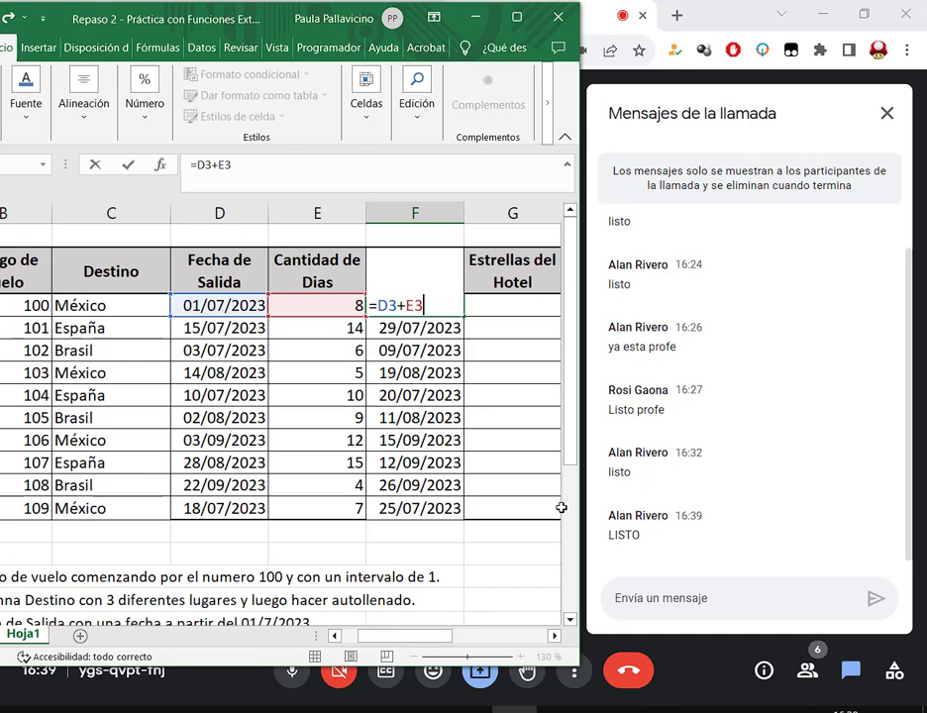
Step: Close the arrival-date formula in F3 and maximize the workbook window
key("ctrl+Return")
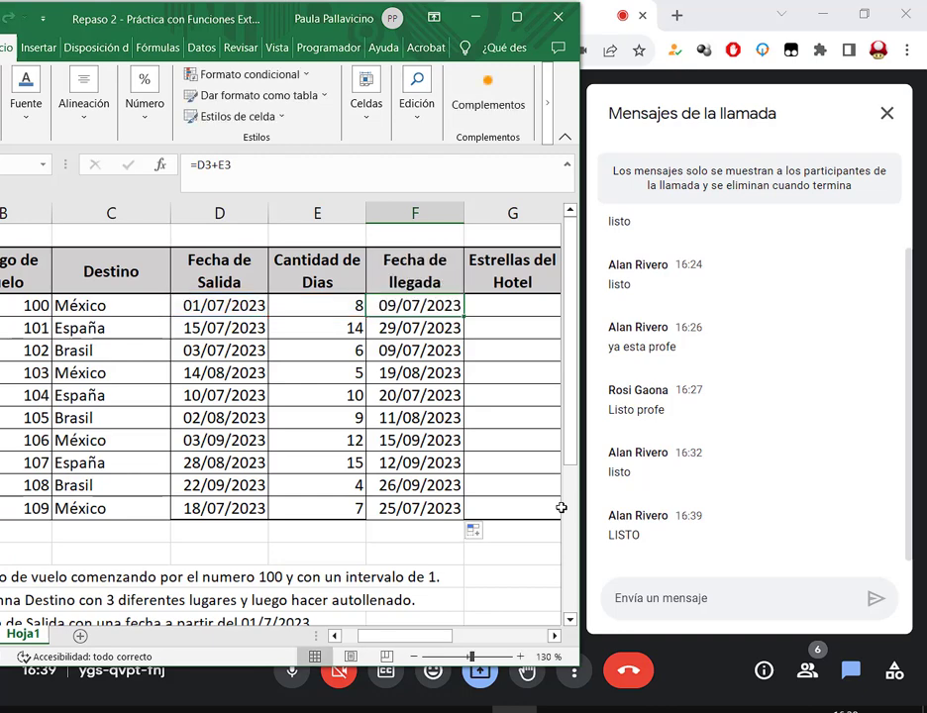
left_click(480, 305)
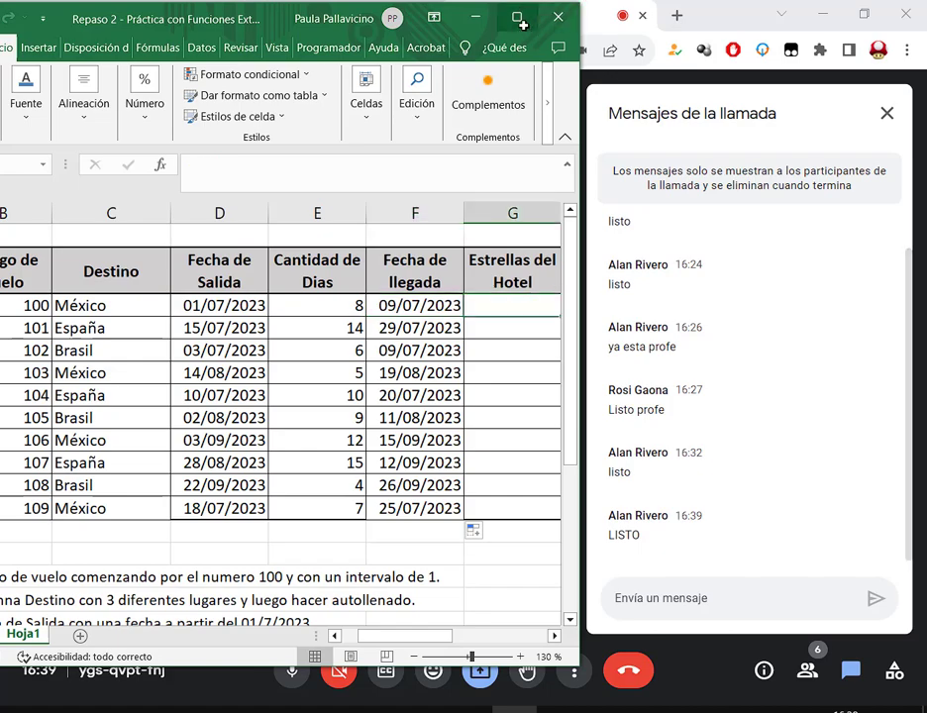
left_click(518, 18)
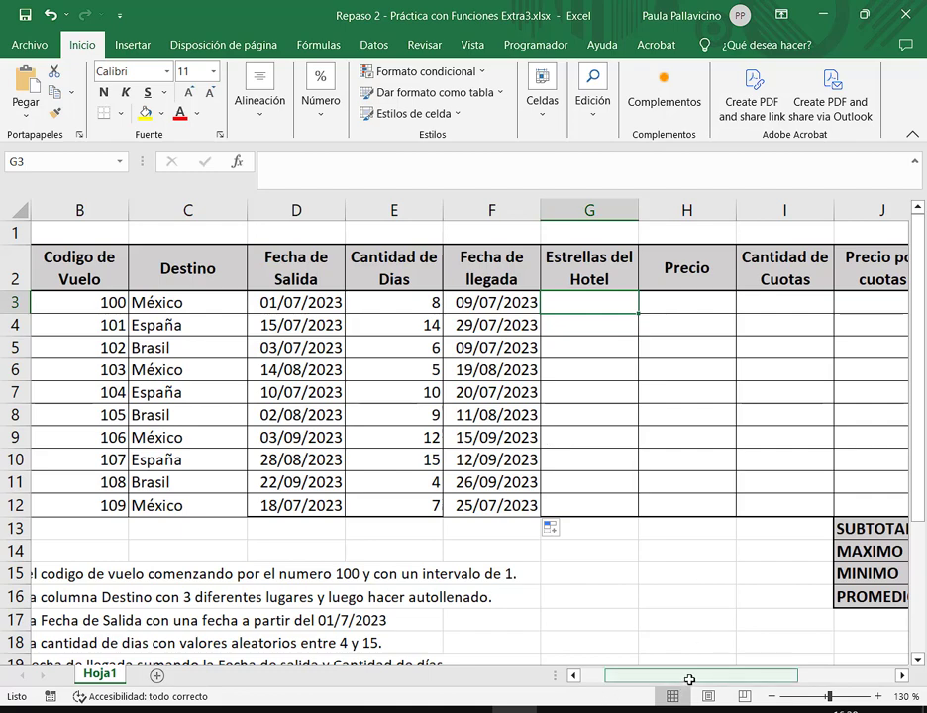
left_click_drag(689, 677, 663, 678)
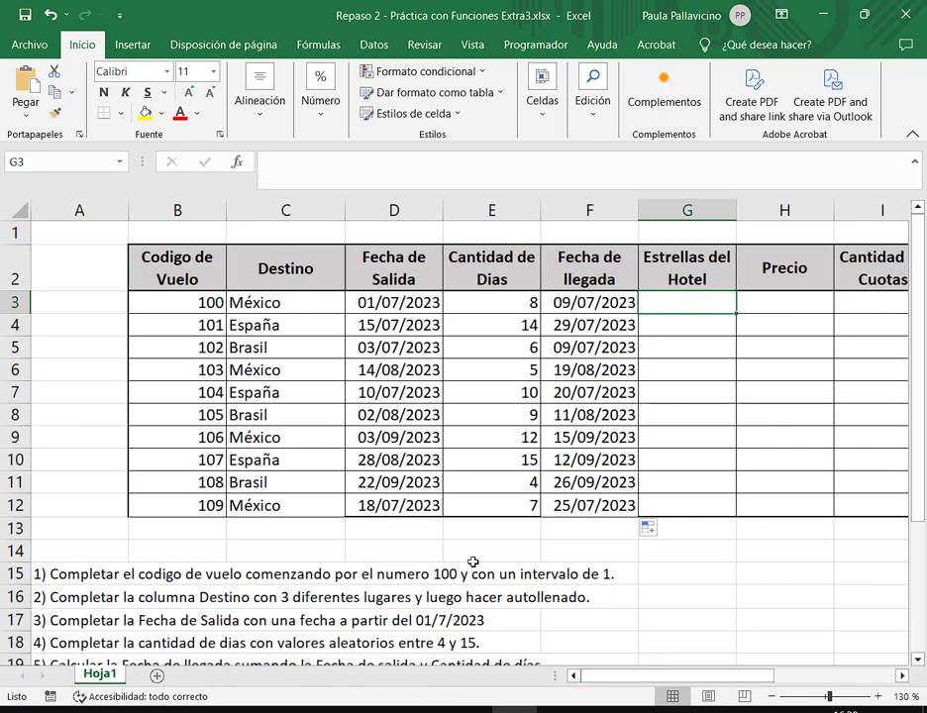
Step: Enter the hotel star values 1, 2, 3, 4 and 5 in G3:G7 of the Estrellas del Hotel column
scroll(723, 455, "down", 1)
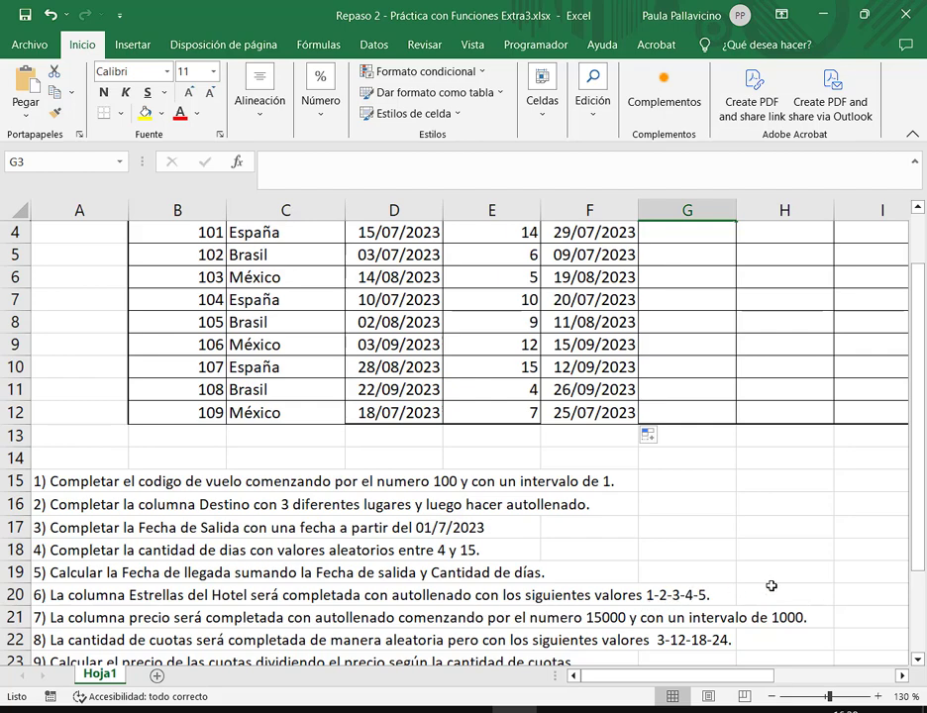
scroll(679, 378, "up", 1)
type("1")
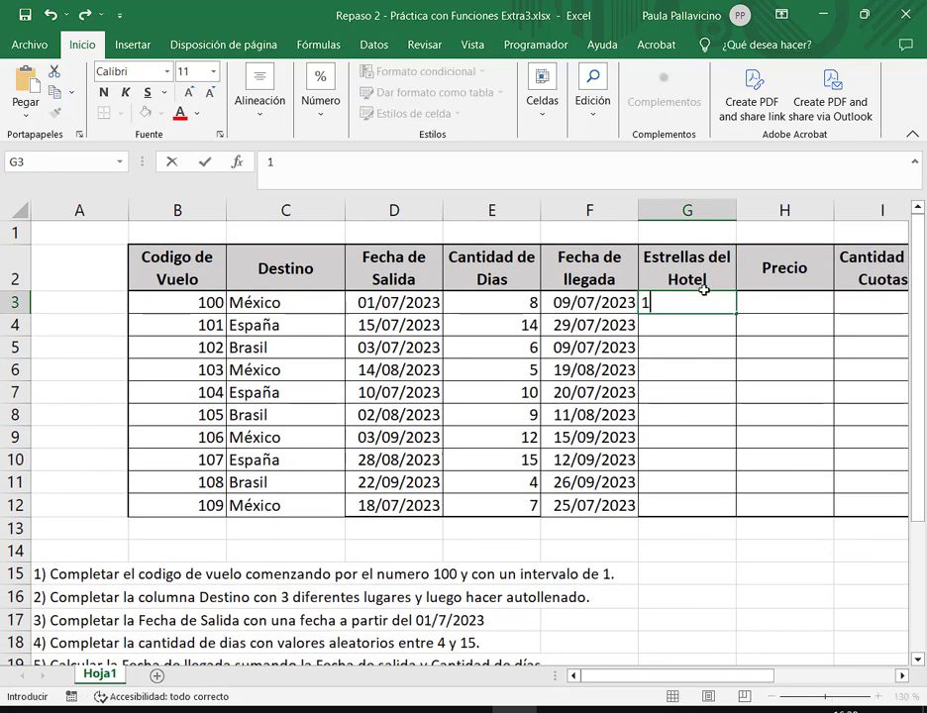
key("Return")
type("2")
key("Return")
type("3")
key("Return")
type("4")
key("Return")
type("5")
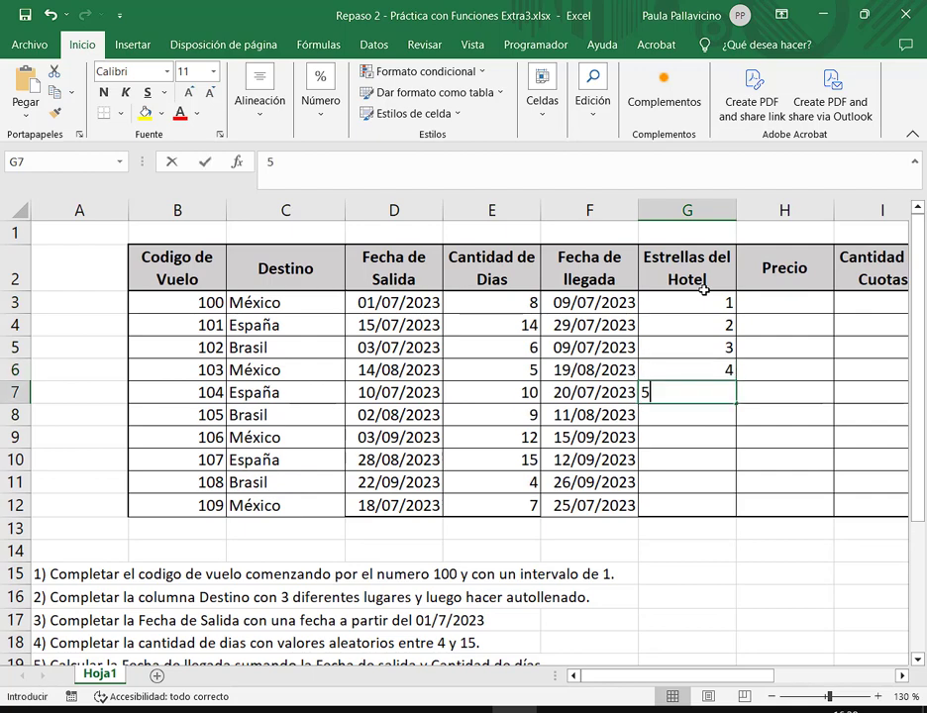
key("Return")
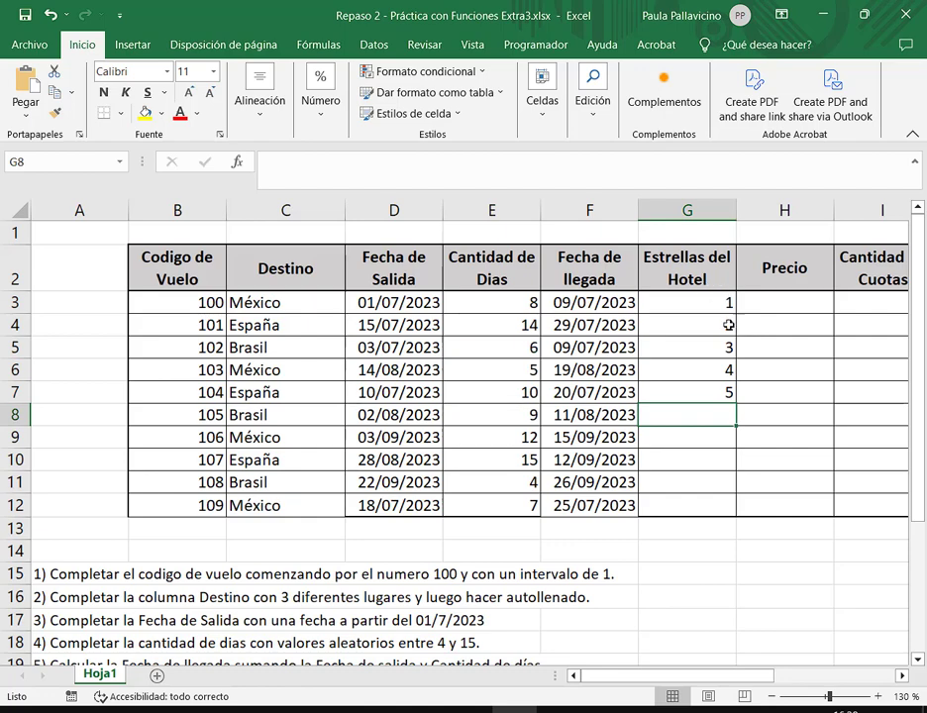
Step: Auto-fill the star values from G3:G7 down to G12 with the Copiar celdas option so the 1 to 5 sequence repeats
left_click(684, 301)
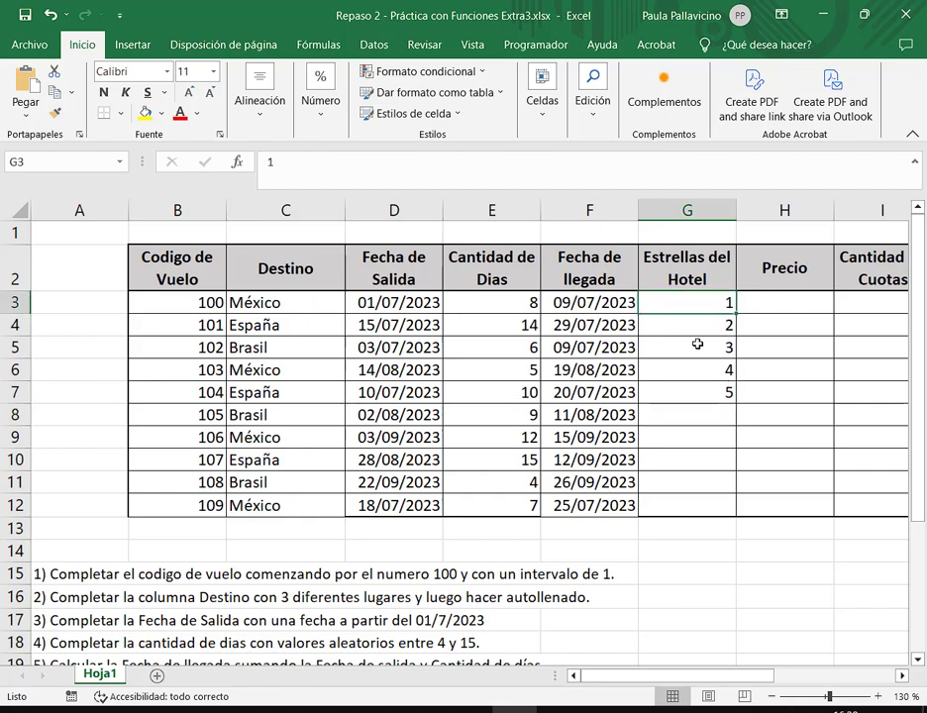
left_click(697, 416)
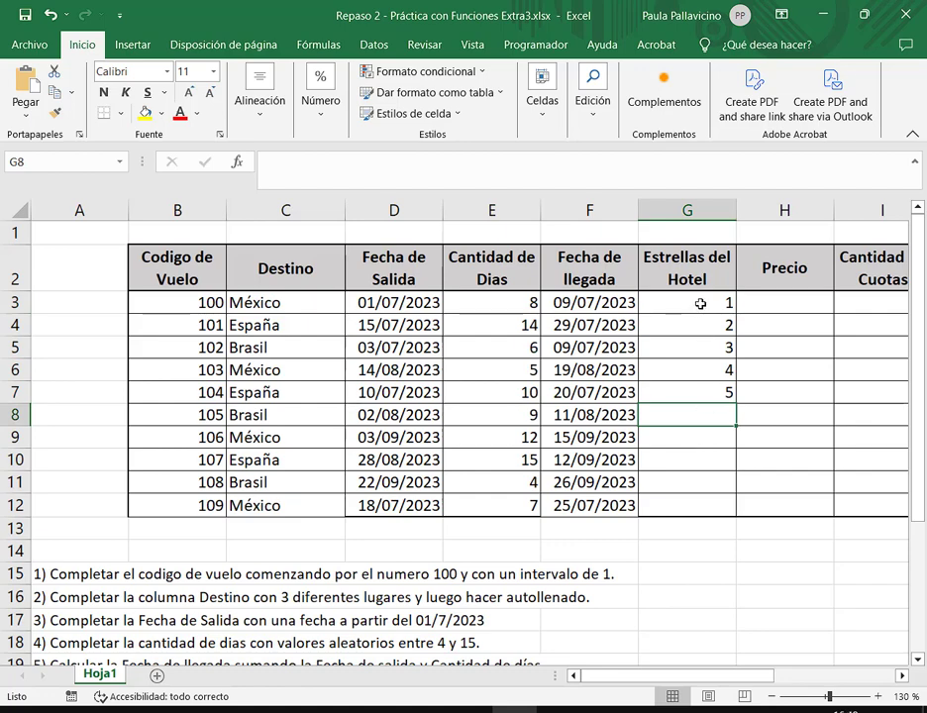
left_click_drag(714, 304, 715, 389)
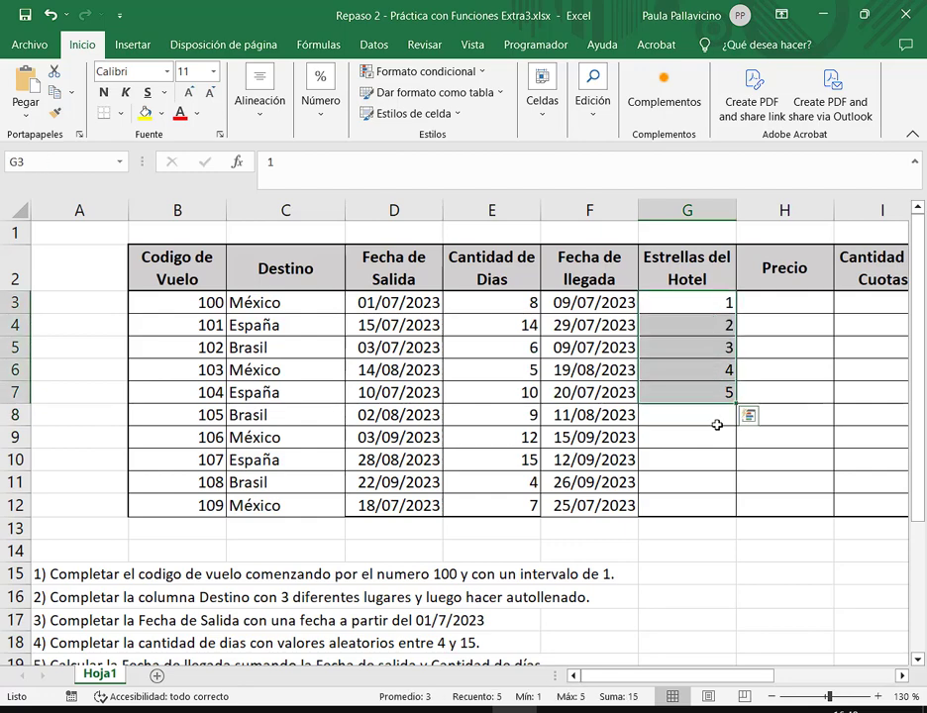
left_click(713, 304)
left_click_drag(703, 330, 740, 511)
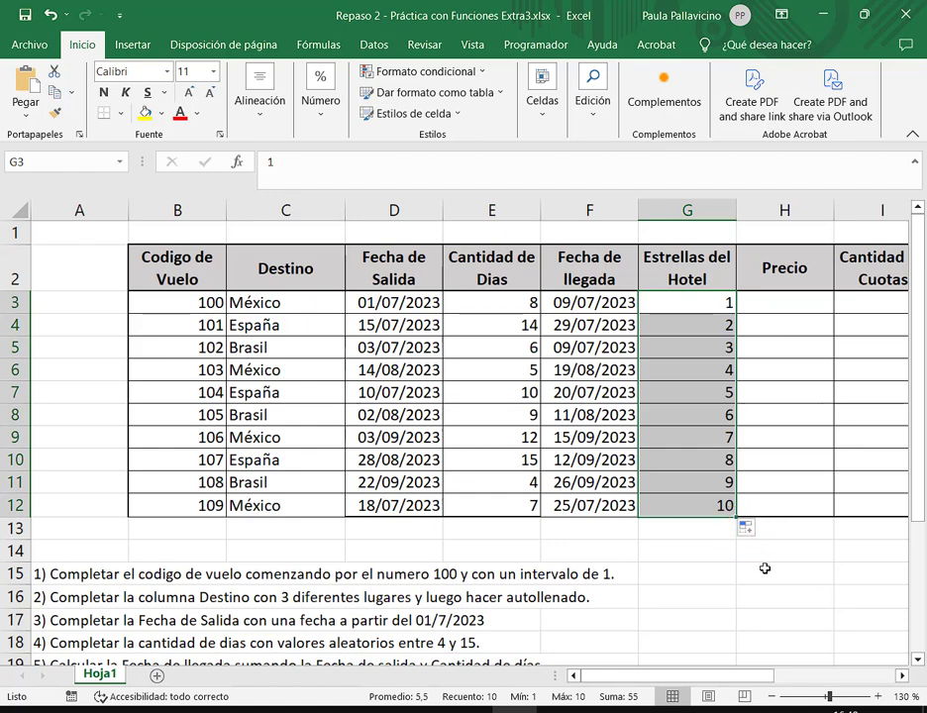
left_click(749, 529)
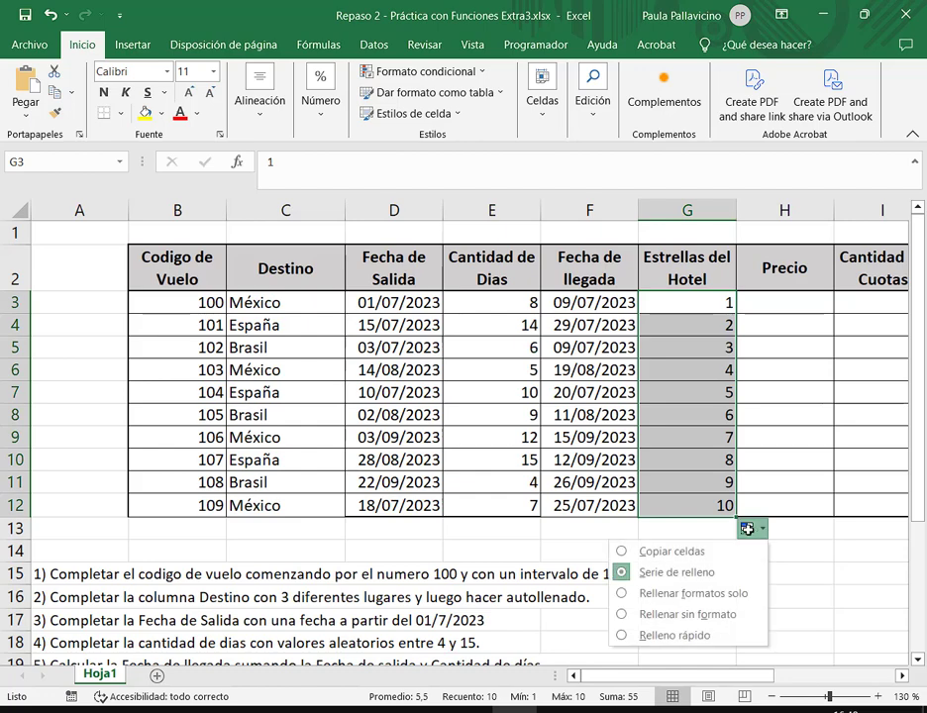
left_click(690, 552)
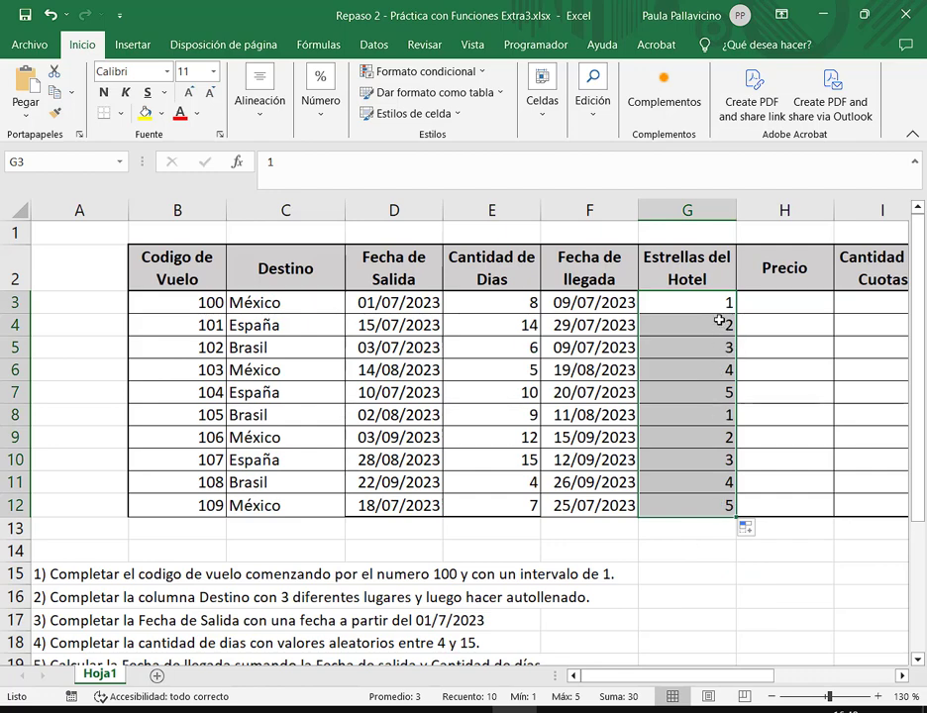
Step: Examine the repeated star sequence in G3:G12 and the auto-fill options available for it
left_click_drag(720, 302, 707, 509)
left_click(713, 299)
left_click_drag(713, 298, 709, 392)
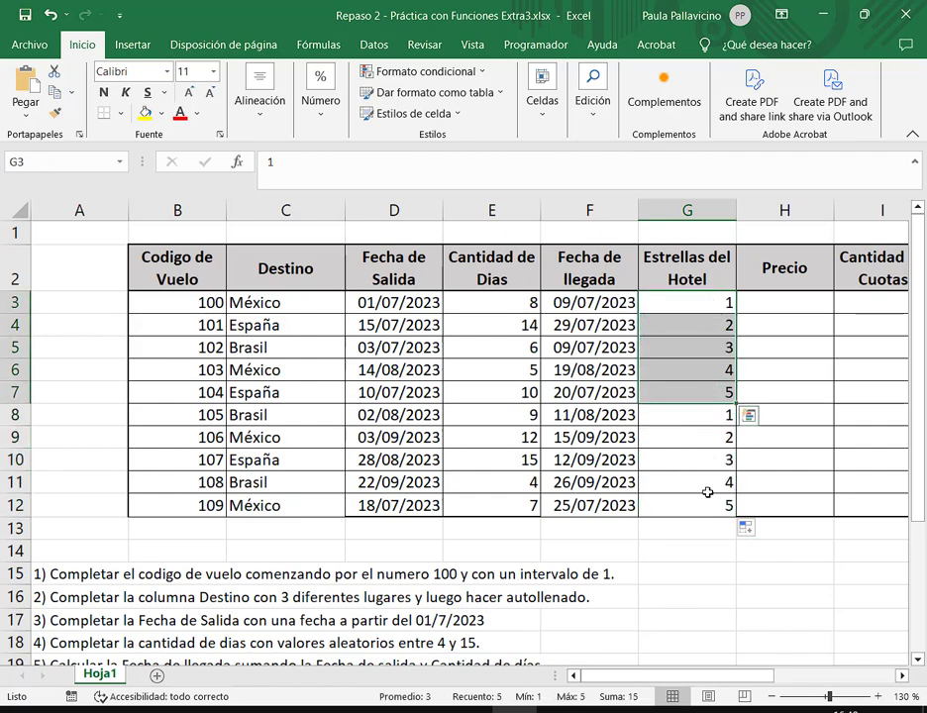
left_click(807, 296)
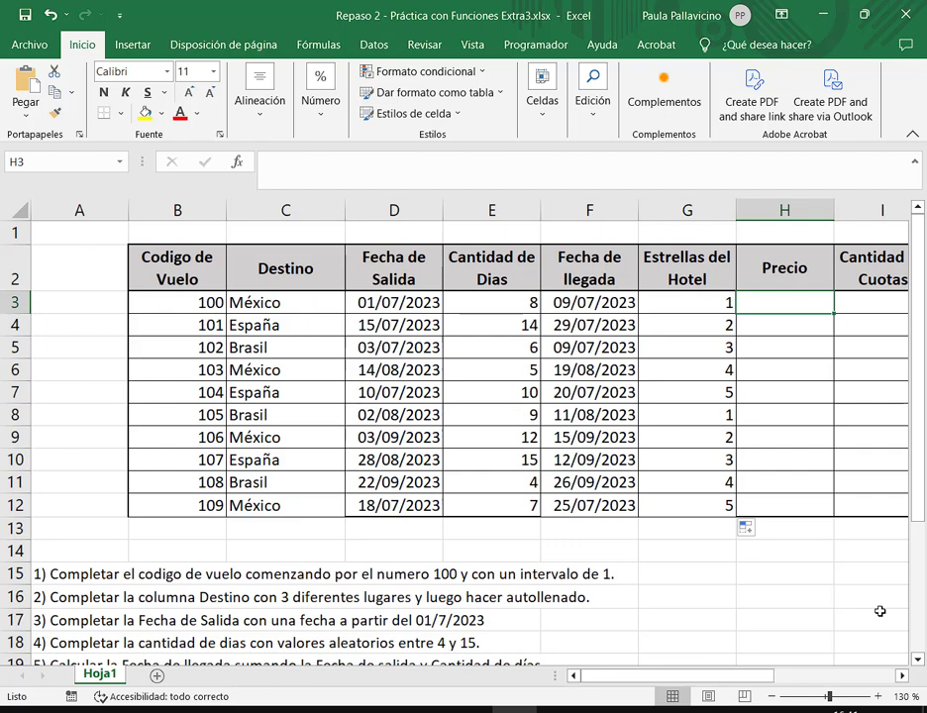
left_click(750, 528)
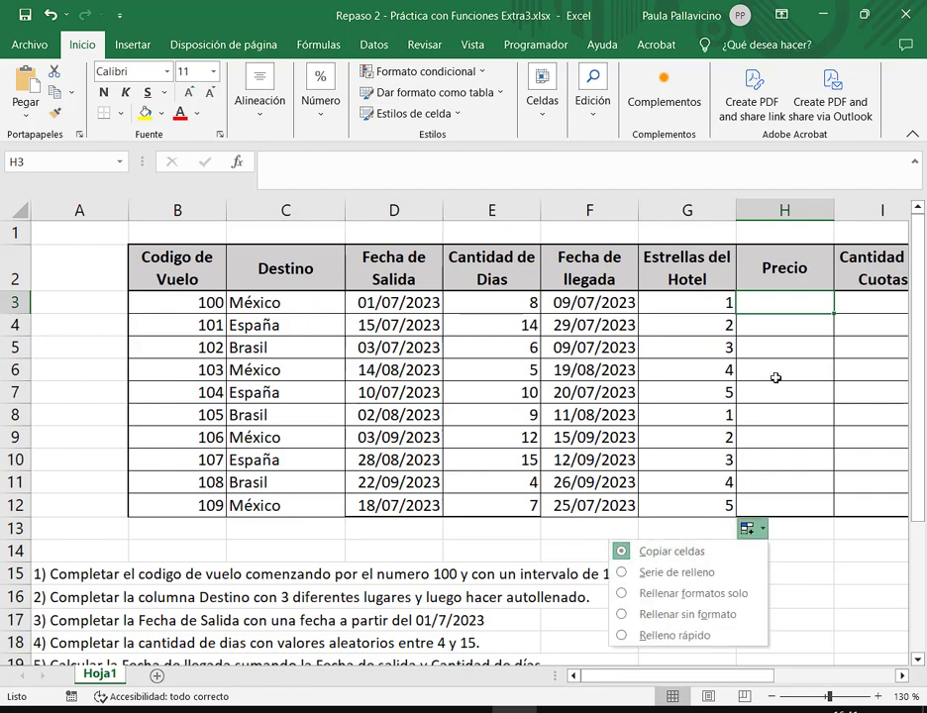
left_click(779, 301)
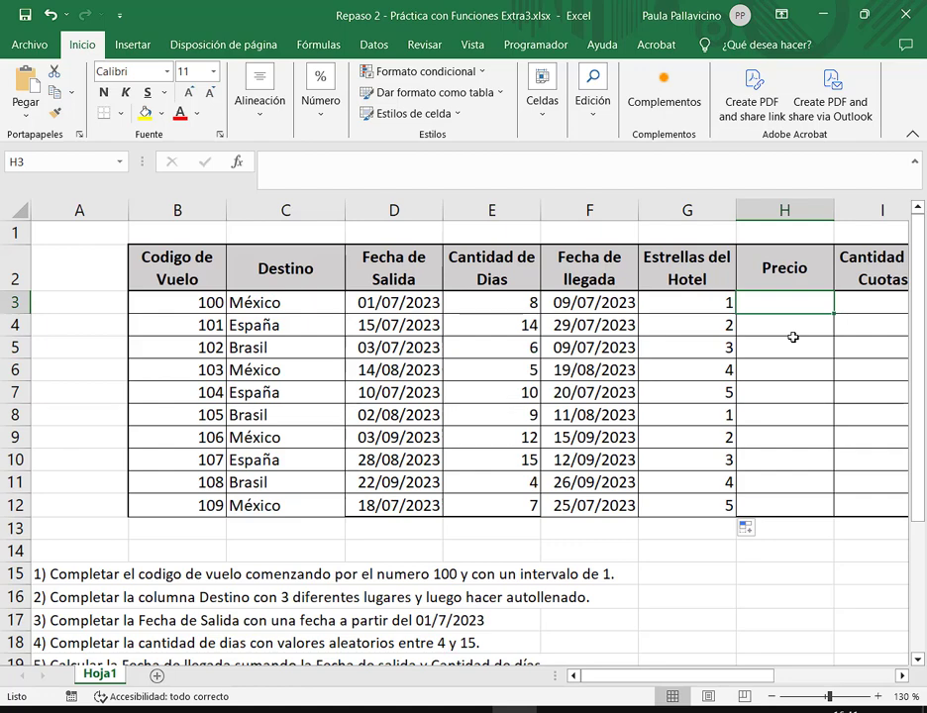
Step: Read instruction 7 in A21 for the starting value and interval of the Precio column
scroll(792, 336, "down", 1)
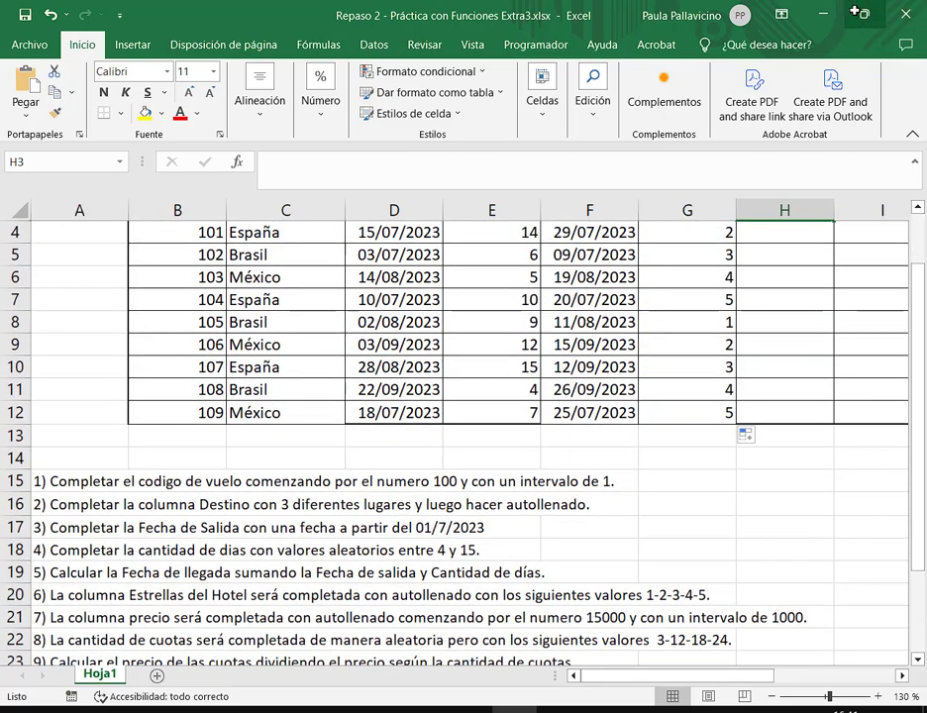
left_click(861, 14)
scroll(424, 530, "down", 2)
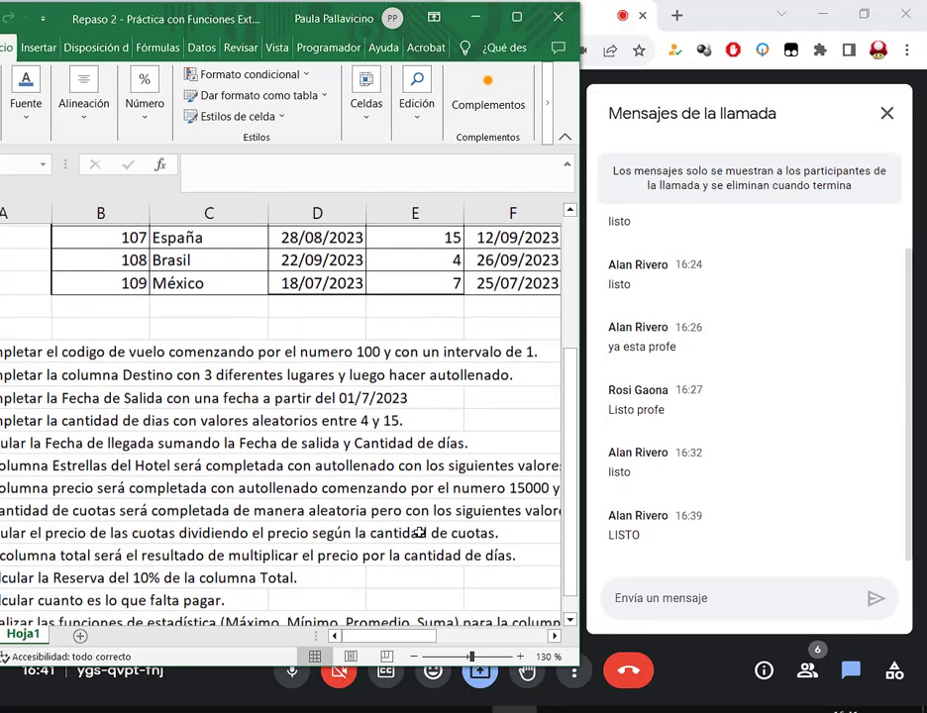
double_click(384, 16)
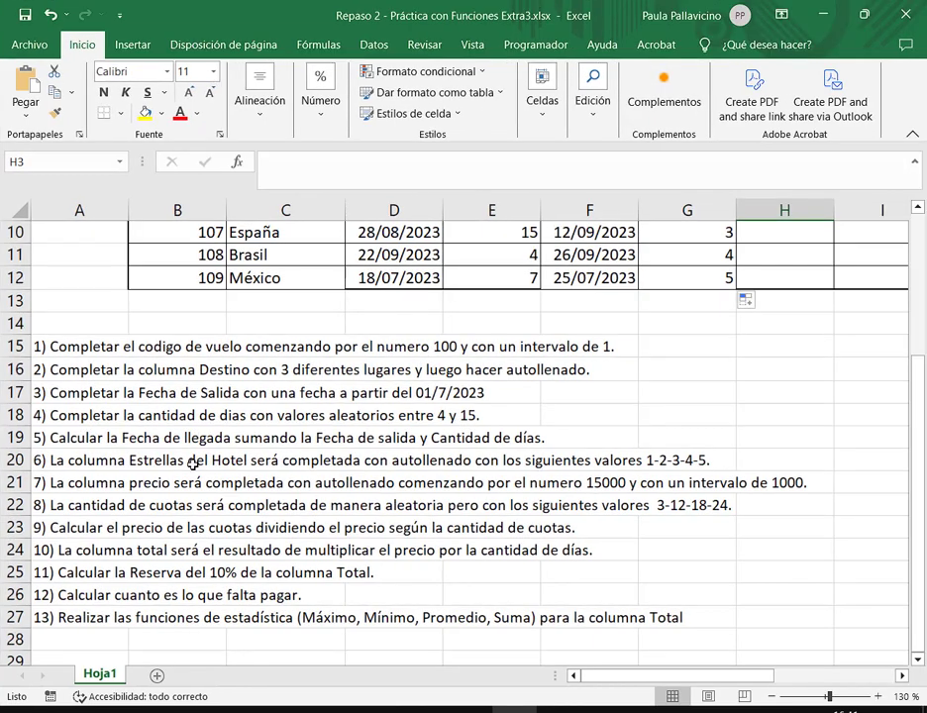
left_click(69, 482)
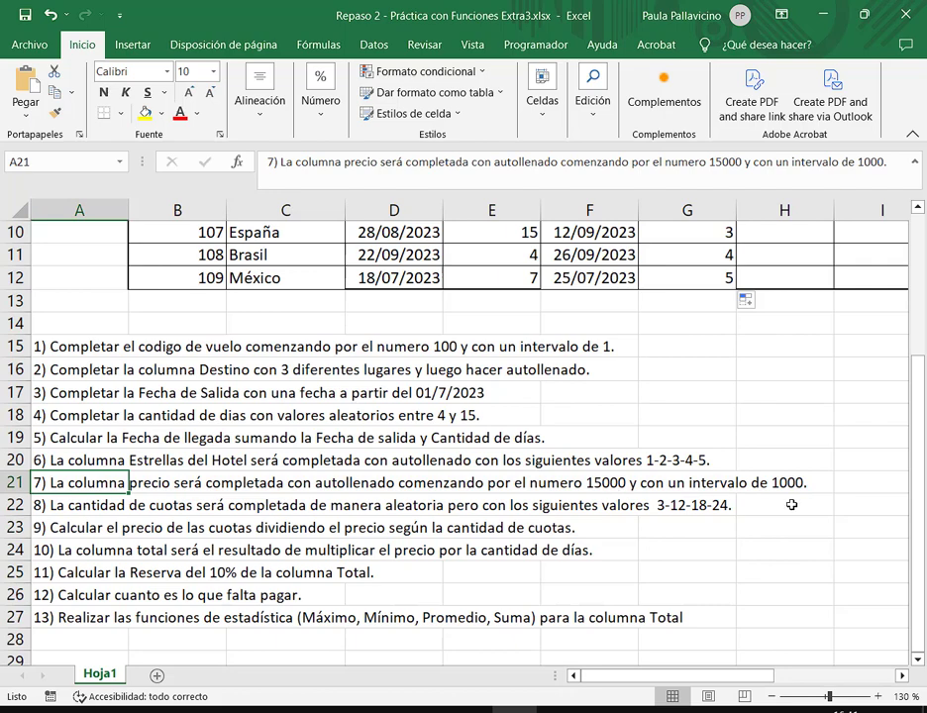
scroll(872, 411, "up", 1)
scroll(871, 411, "up", 3)
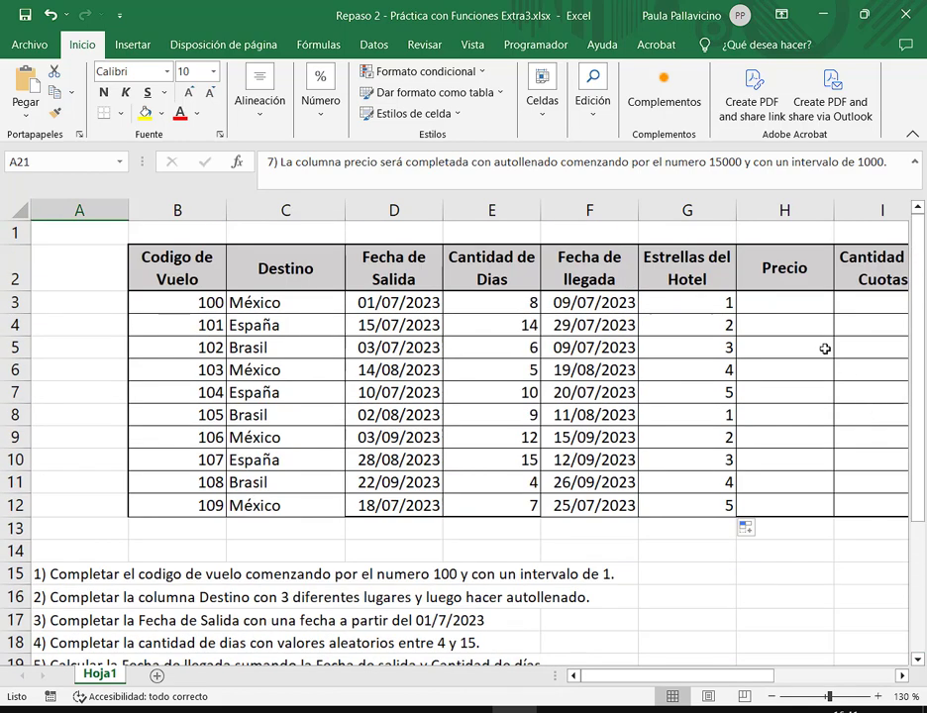
Step: Enter 15000 in H3 and 16000 in H4, fill the Precio series down to H12, and check it against instruction 7
left_click(814, 295)
type("15000")
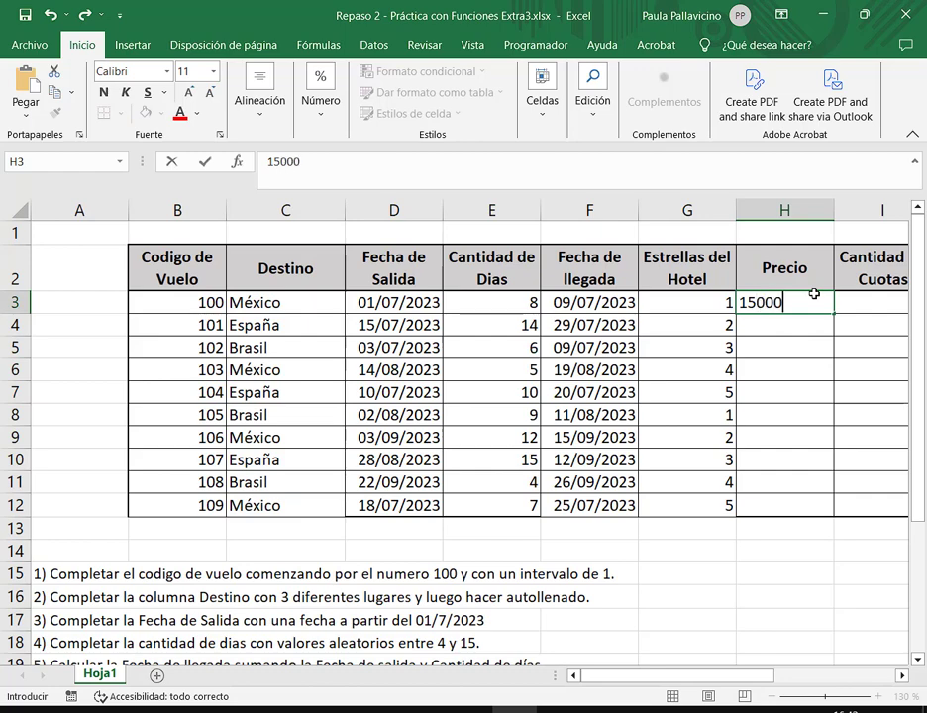
key("Return")
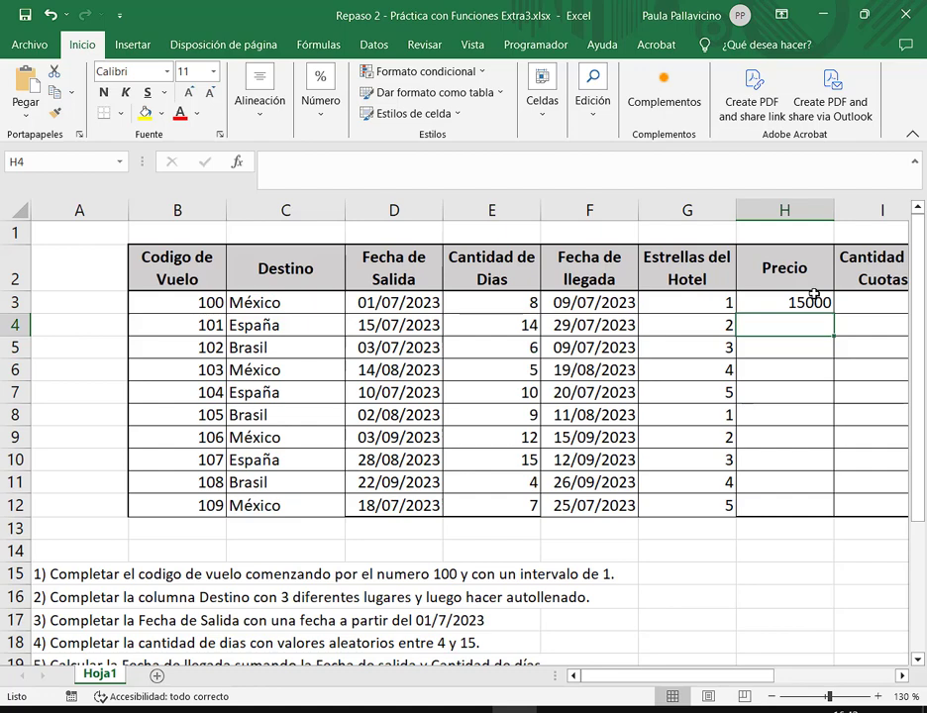
type("16000")
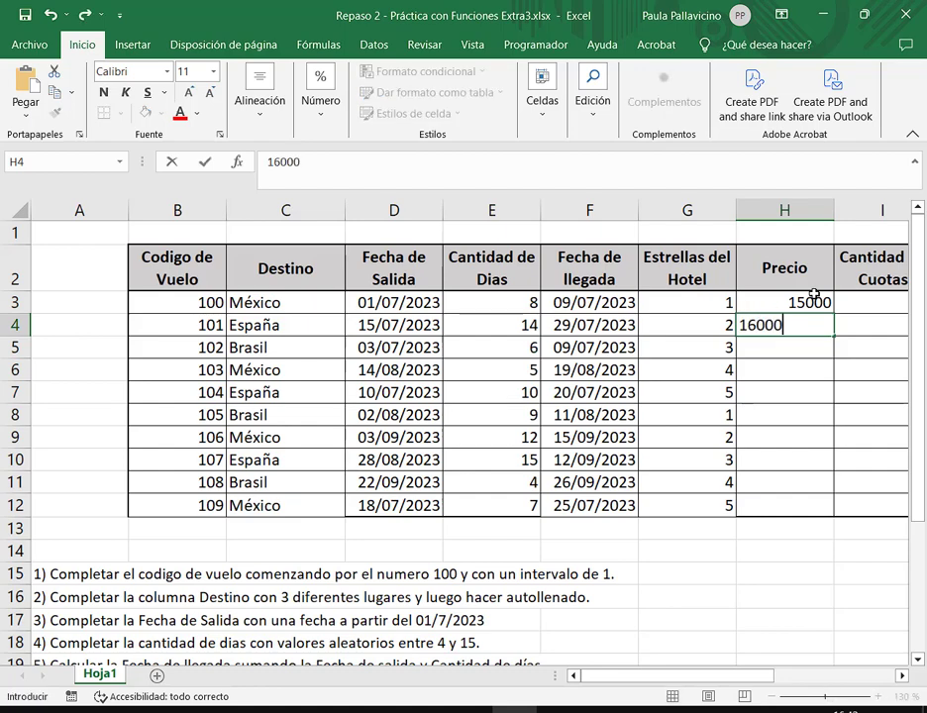
key("Return")
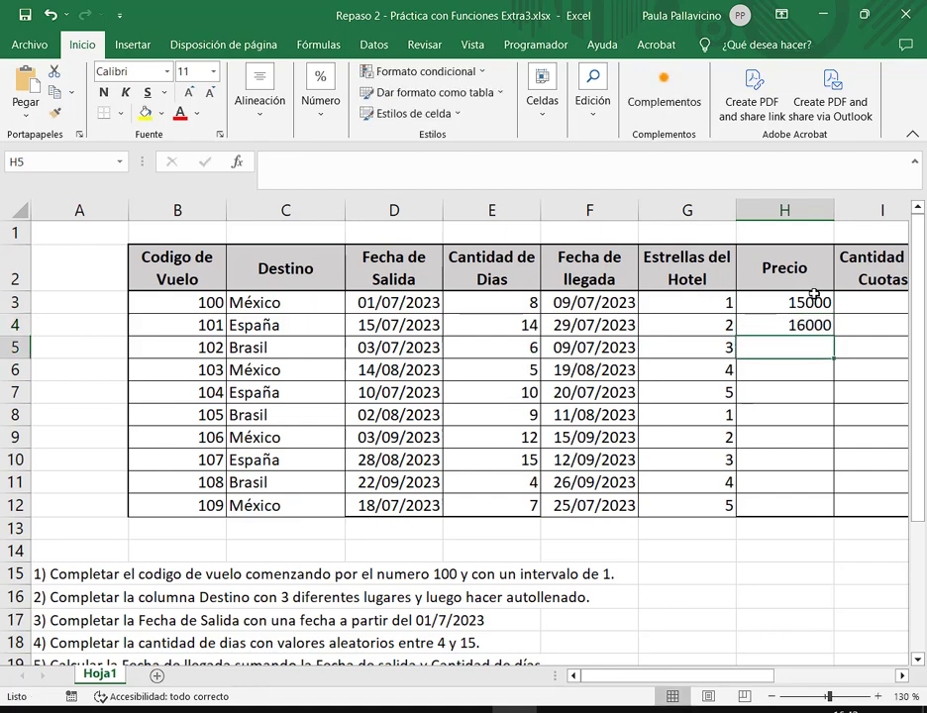
left_click_drag(813, 295, 821, 517)
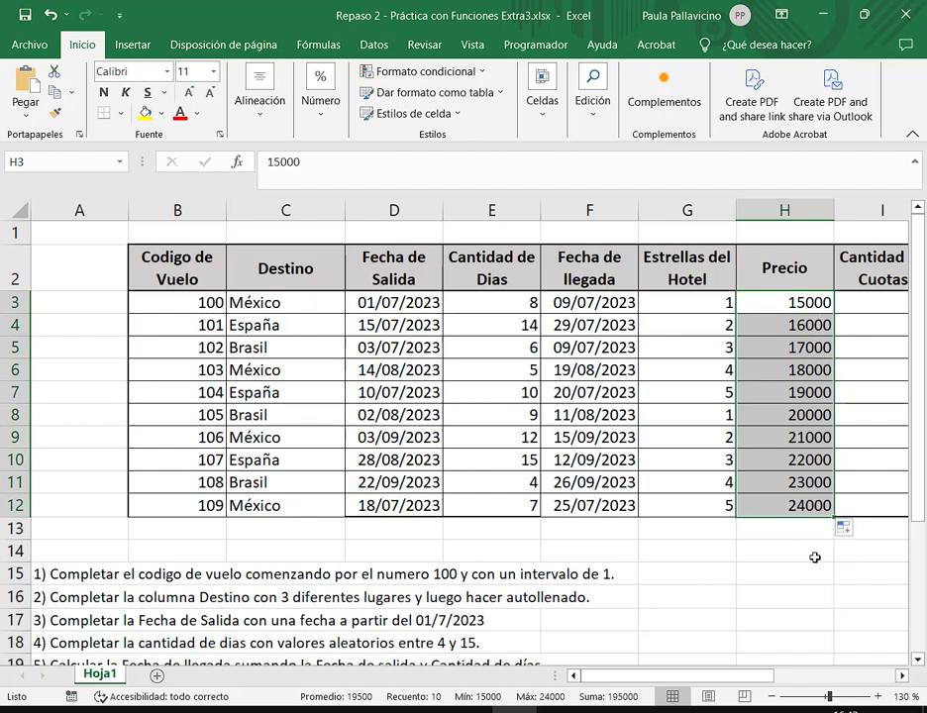
left_click(788, 304)
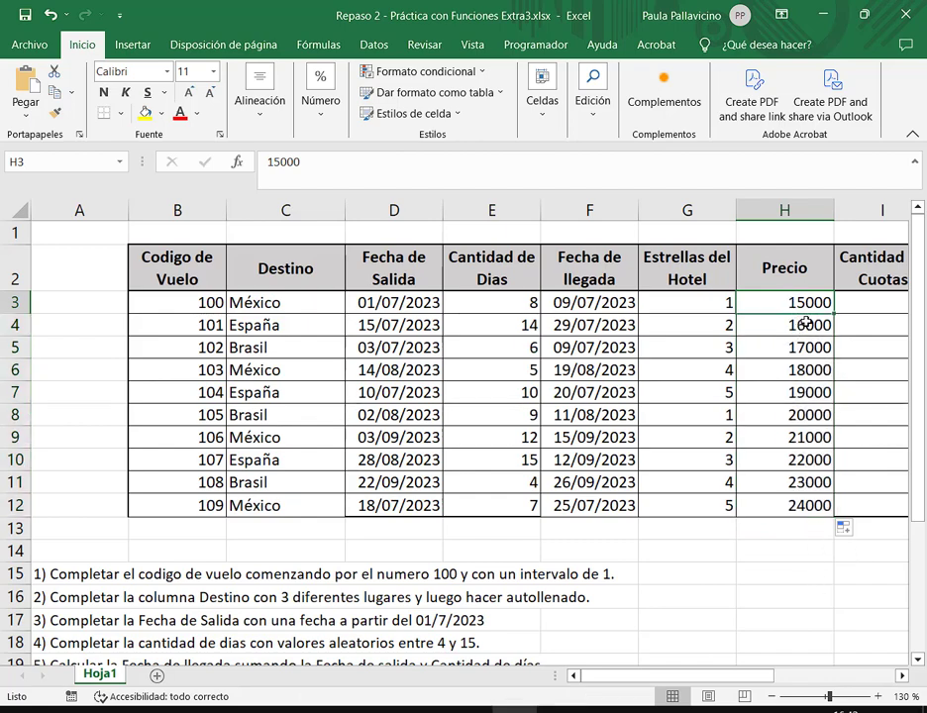
scroll(613, 554, "down", 2)
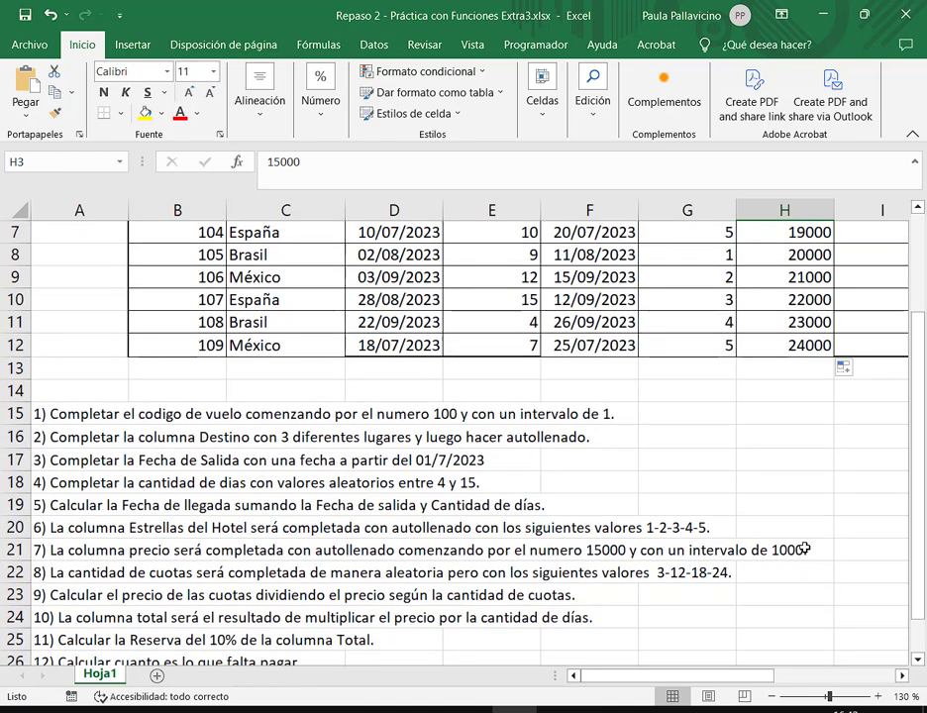
scroll(805, 548, "up", 1)
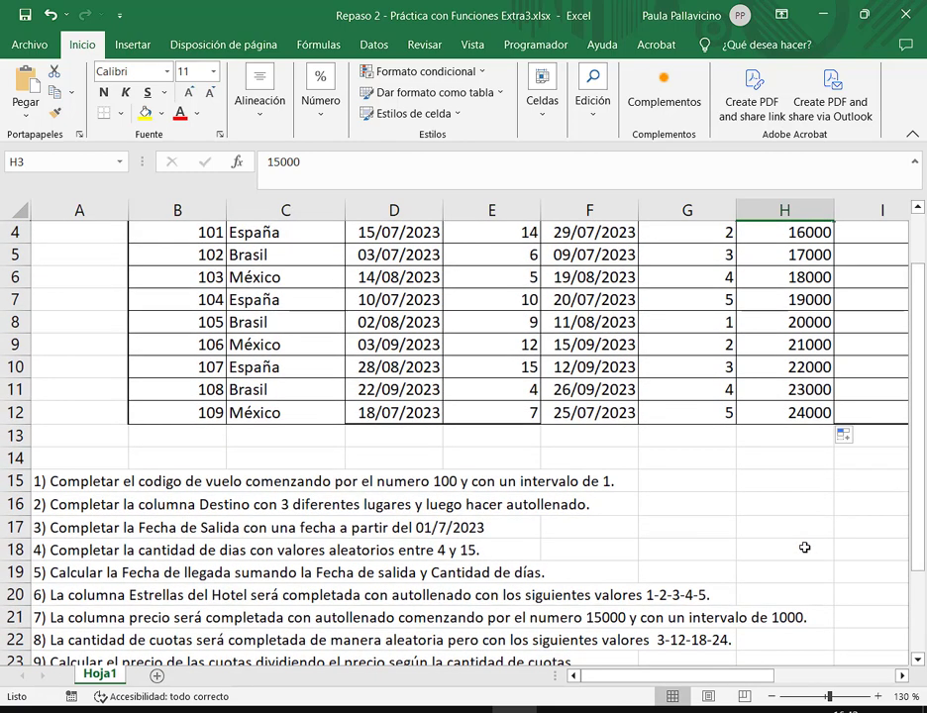
scroll(805, 548, "up", 1)
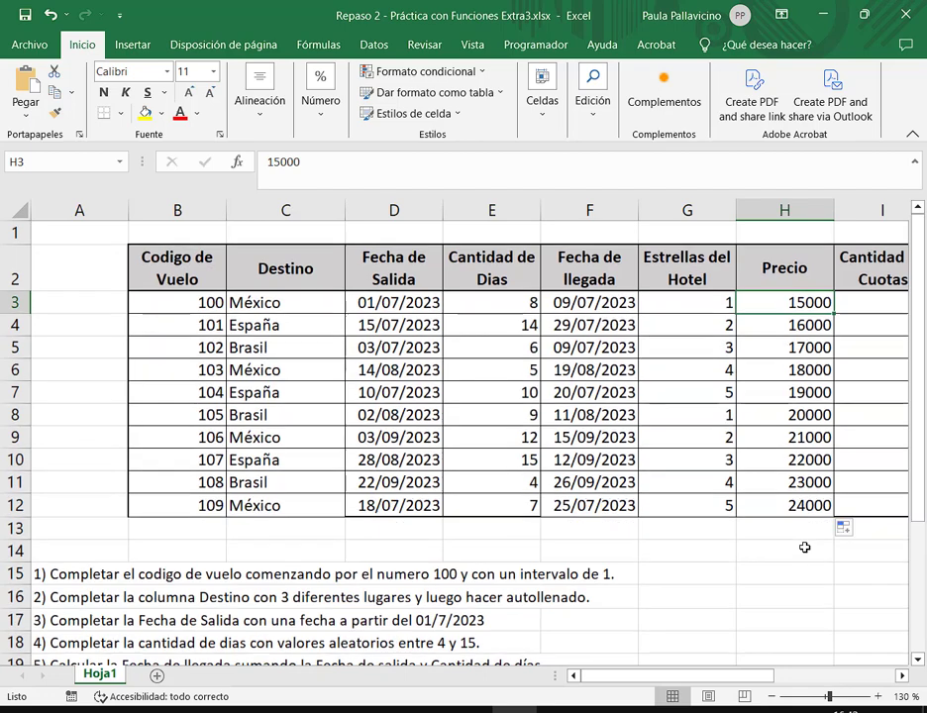
Step: Save the workbook and restore it to a smaller window with I3 under Cantidad de Cuotas selected
left_click(901, 676)
left_click(900, 675)
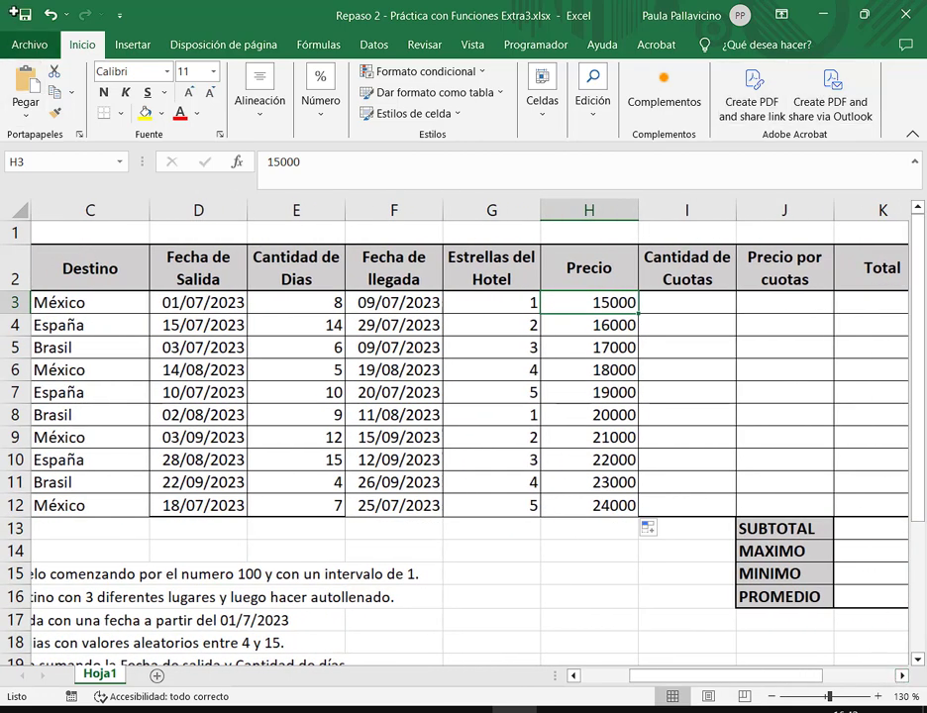
key("ctrl+s")
left_click(677, 302)
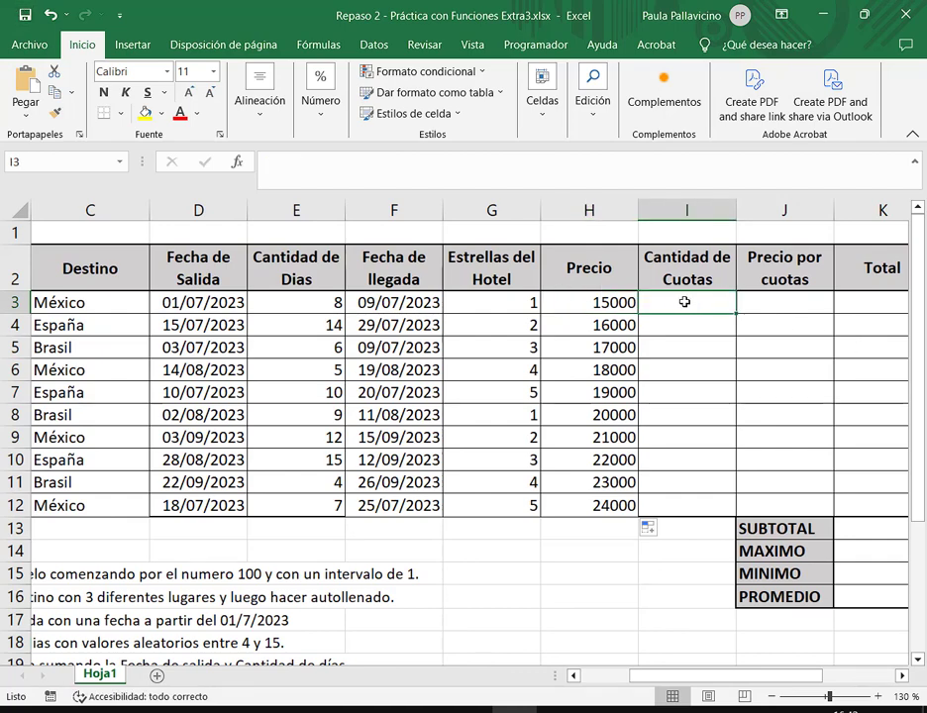
key("super+Down")
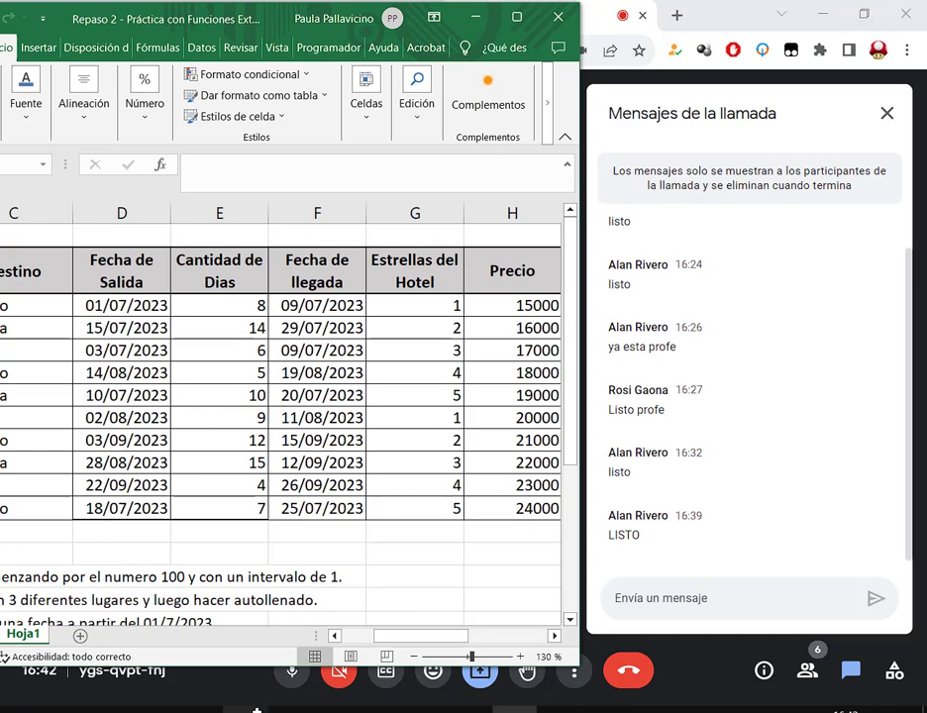
Step: Check the instruction for Cantidad de Cuotas and enter 3, 12, 18 and 24 in I3:I6
left_click_drag(424, 634, 443, 642)
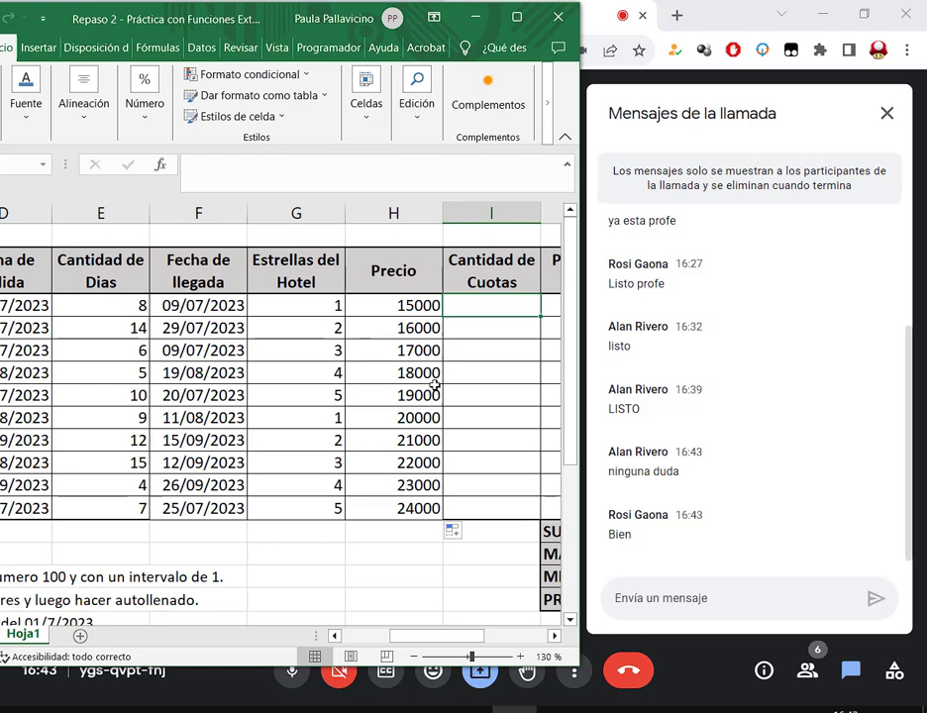
scroll(414, 417, "down", 3)
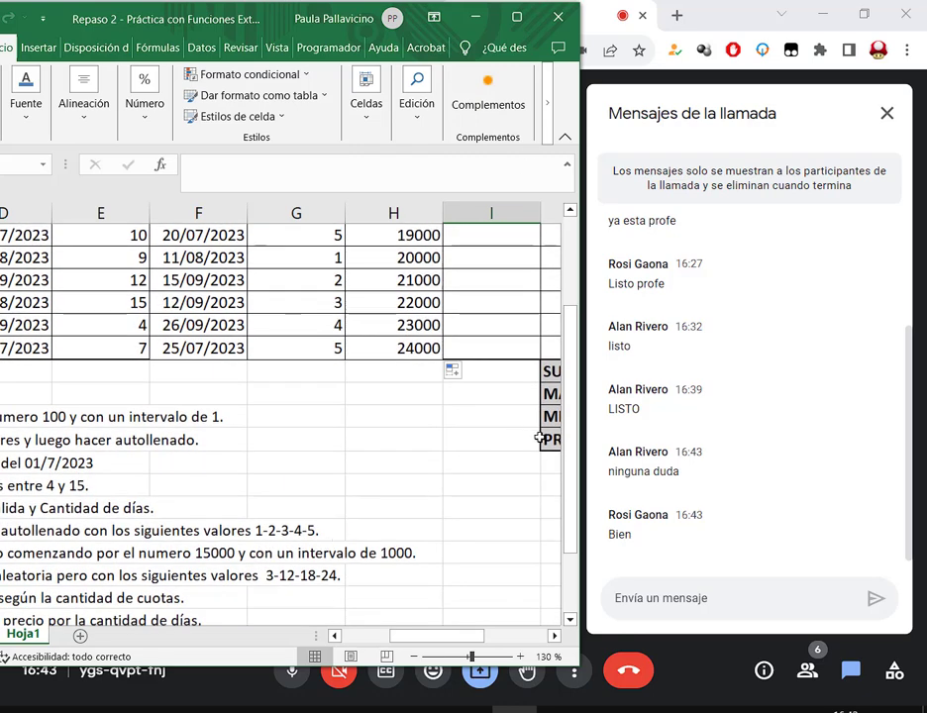
scroll(540, 435, "up", 3)
type("3")
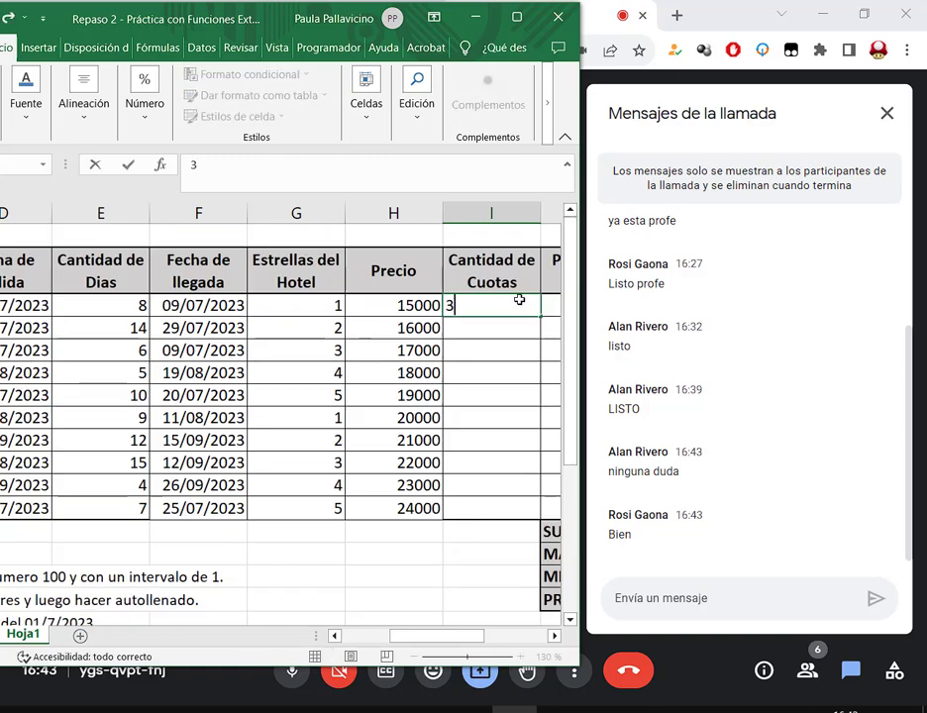
key("Return")
type("12")
key("Return")
type("18")
key("Return")
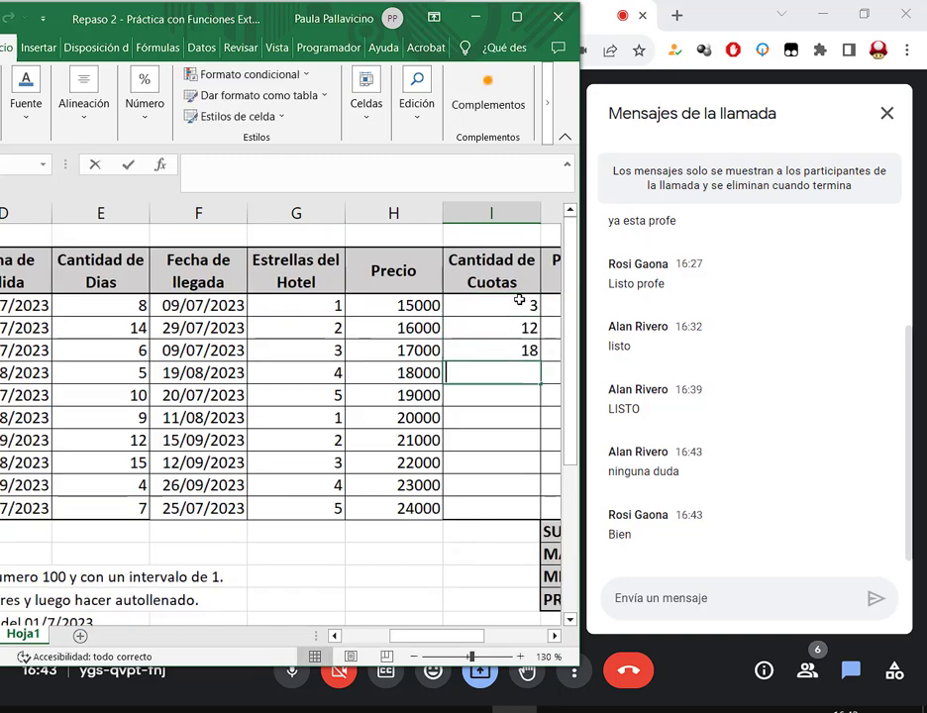
type("24")
key("Return")
Step: Maximize the workbook and autofill I3:I6 down to I12 as repeated values using Copiar celdas
left_click_drag(519, 299, 533, 387)
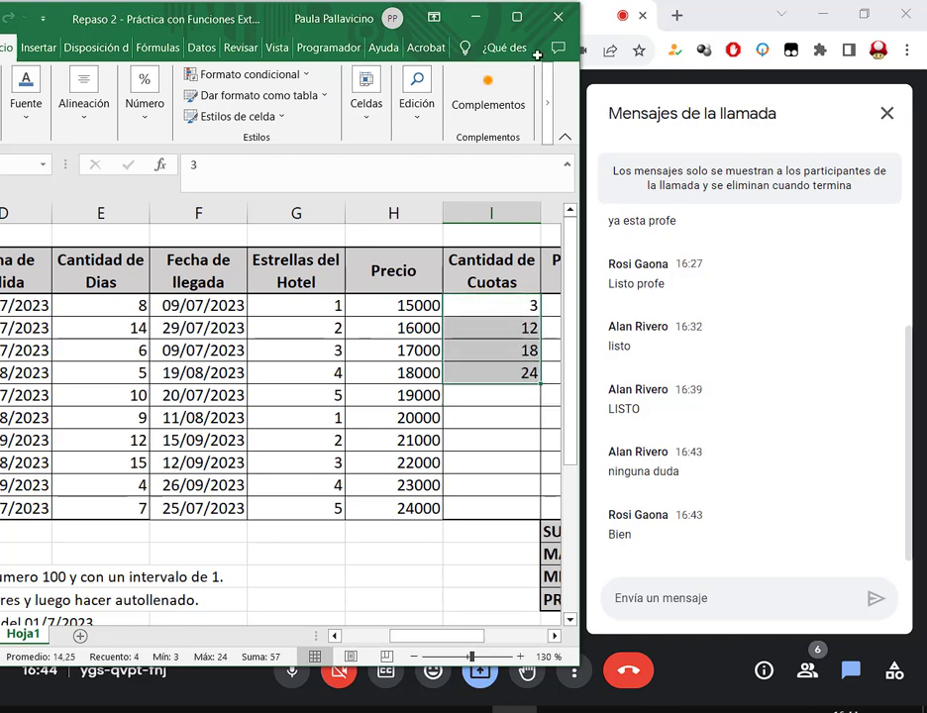
left_click(516, 16)
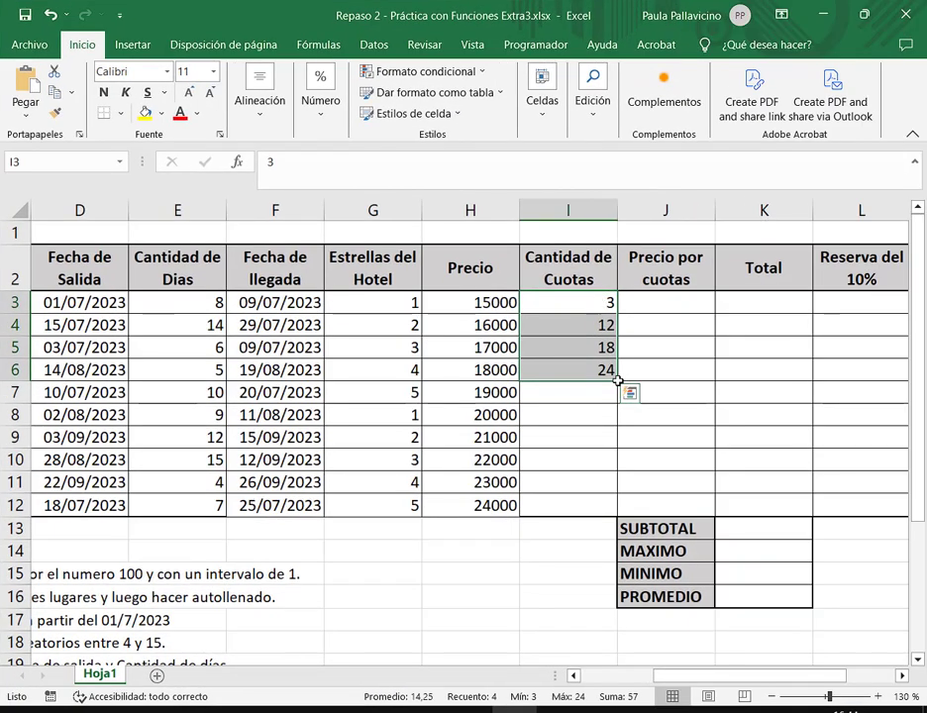
left_click_drag(617, 379, 617, 514)
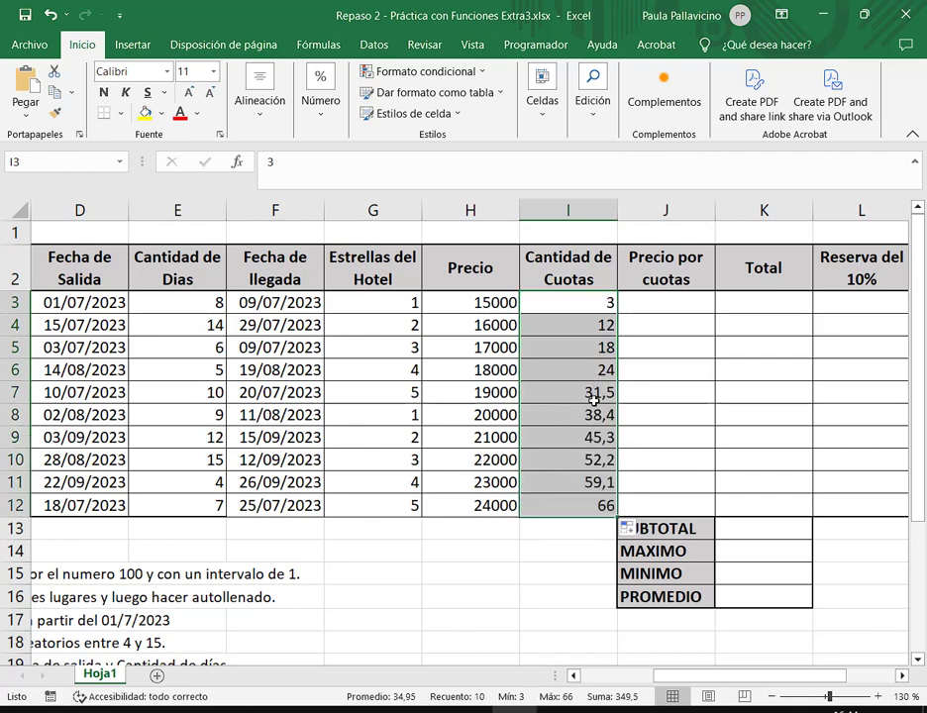
left_click(631, 529)
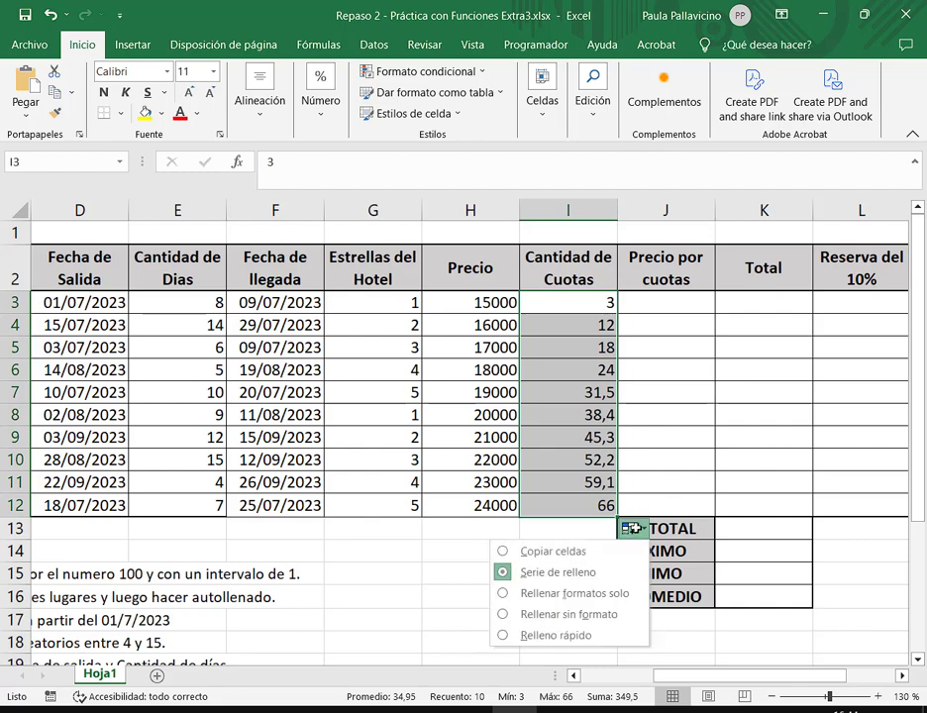
left_click(548, 553)
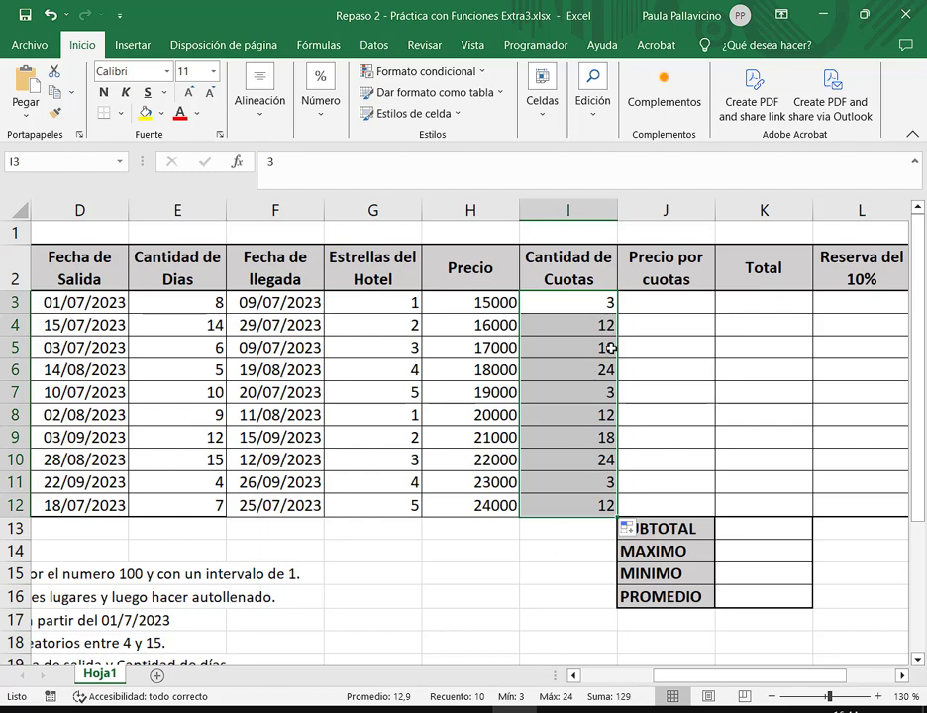
Step: Select J3 under Precio por cuotas and read instruction 9 in A23 for its calculation
left_click(671, 305)
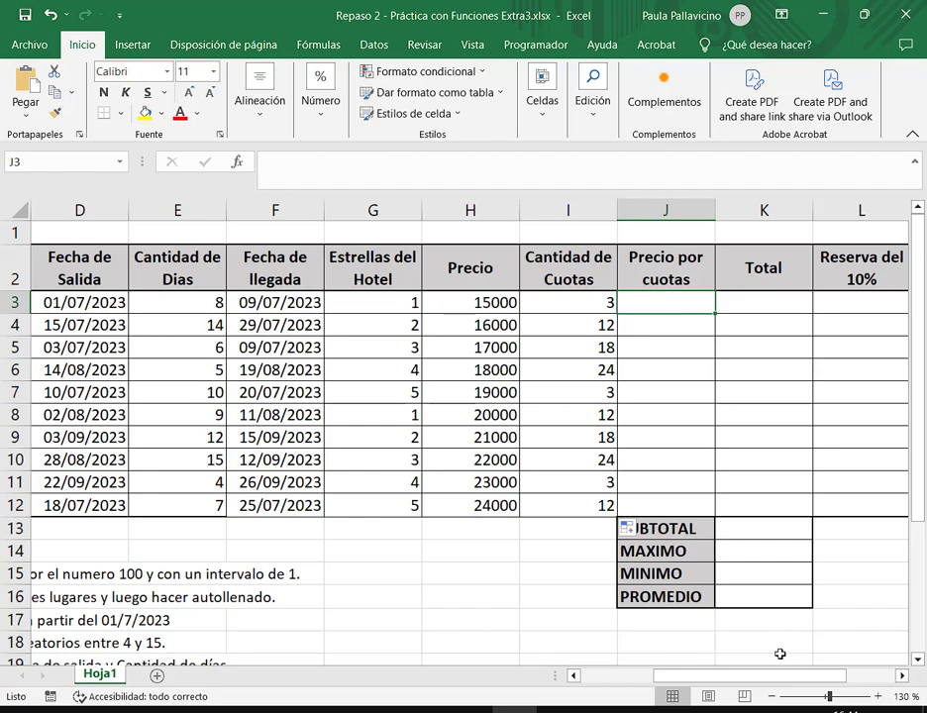
left_click_drag(780, 676, 727, 679)
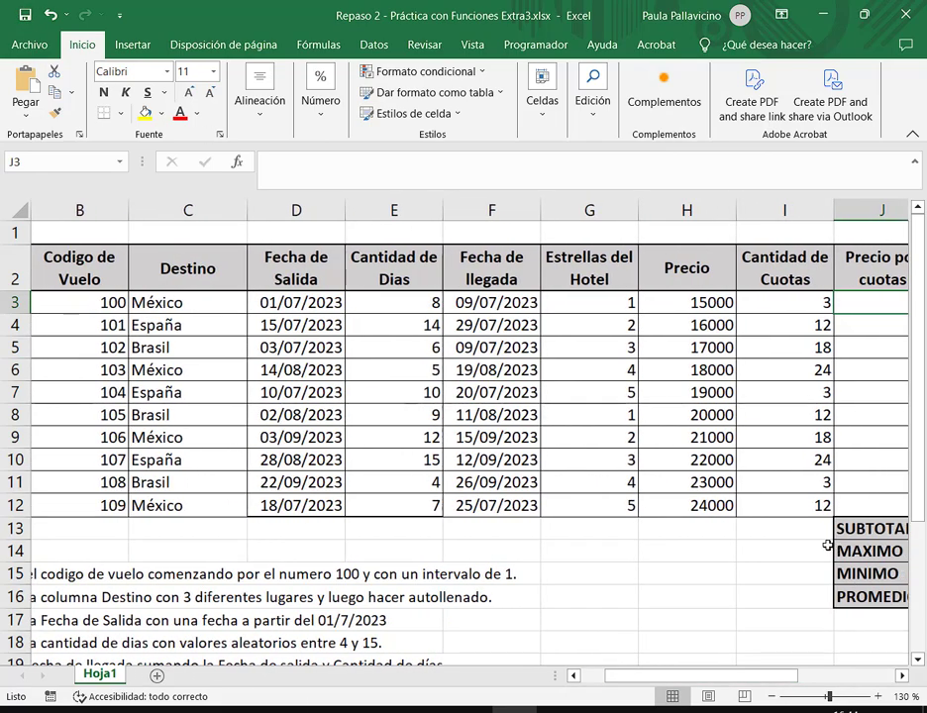
scroll(818, 551, "down", 2)
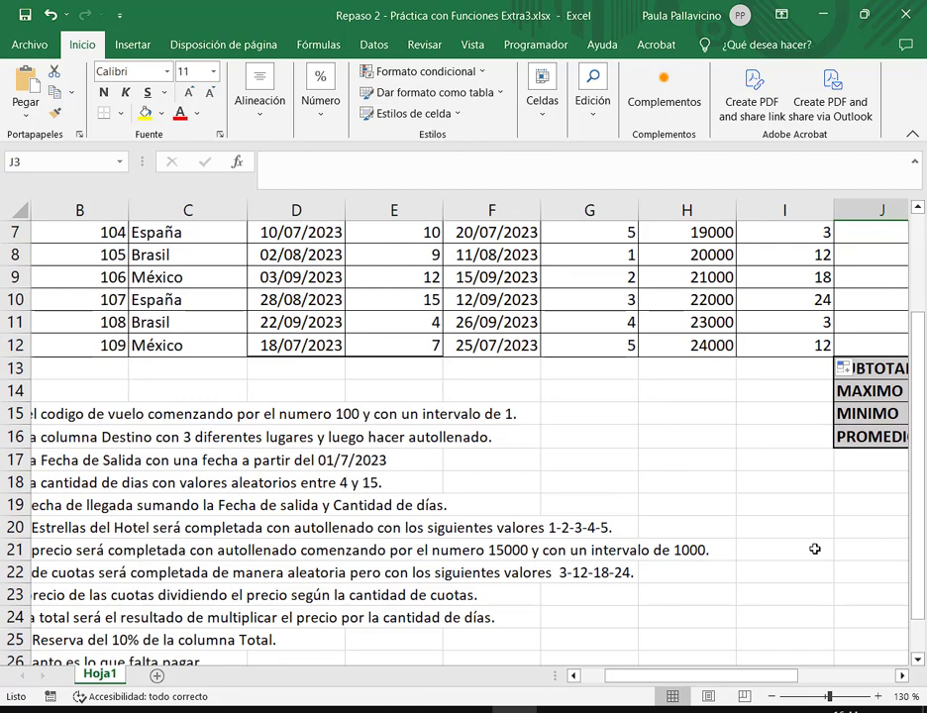
scroll(818, 549, "up", 2)
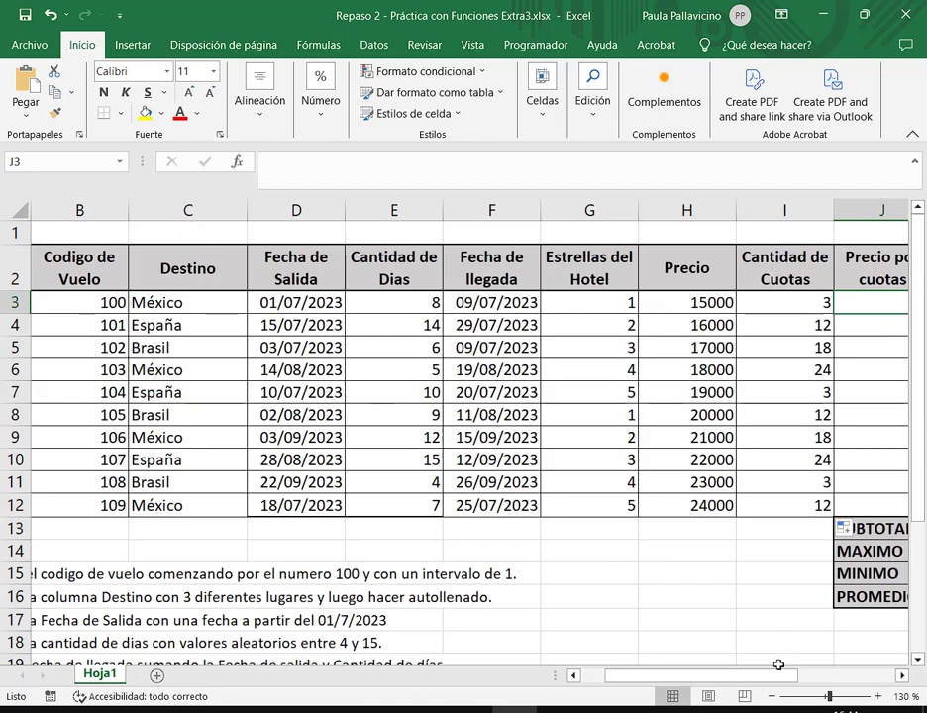
left_click_drag(814, 679, 864, 679)
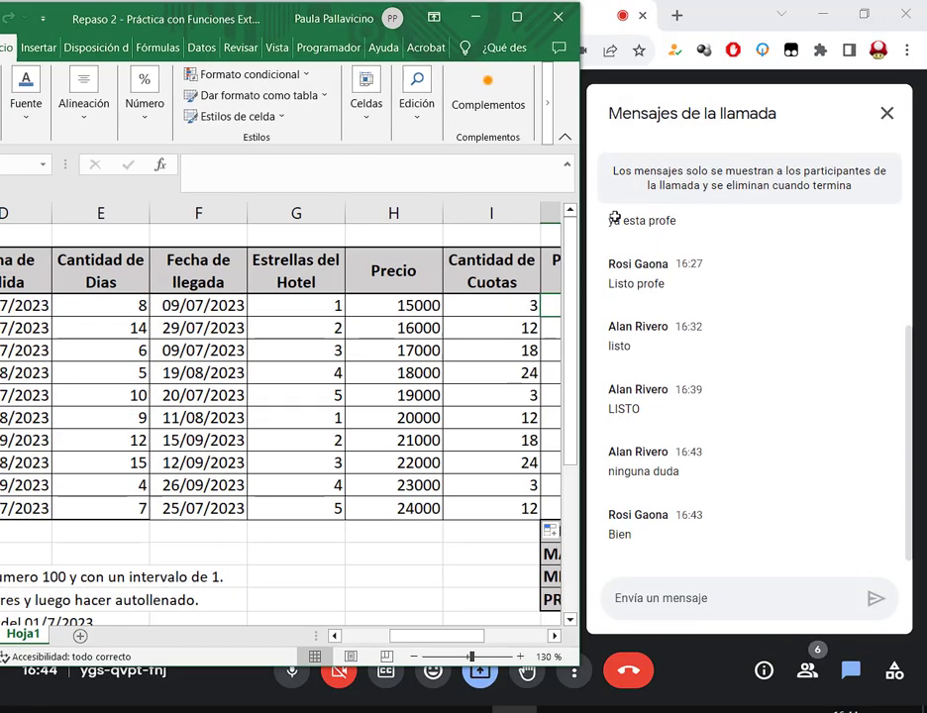
left_click_drag(423, 627, 454, 627)
left_click_drag(37, 3, 101, 3)
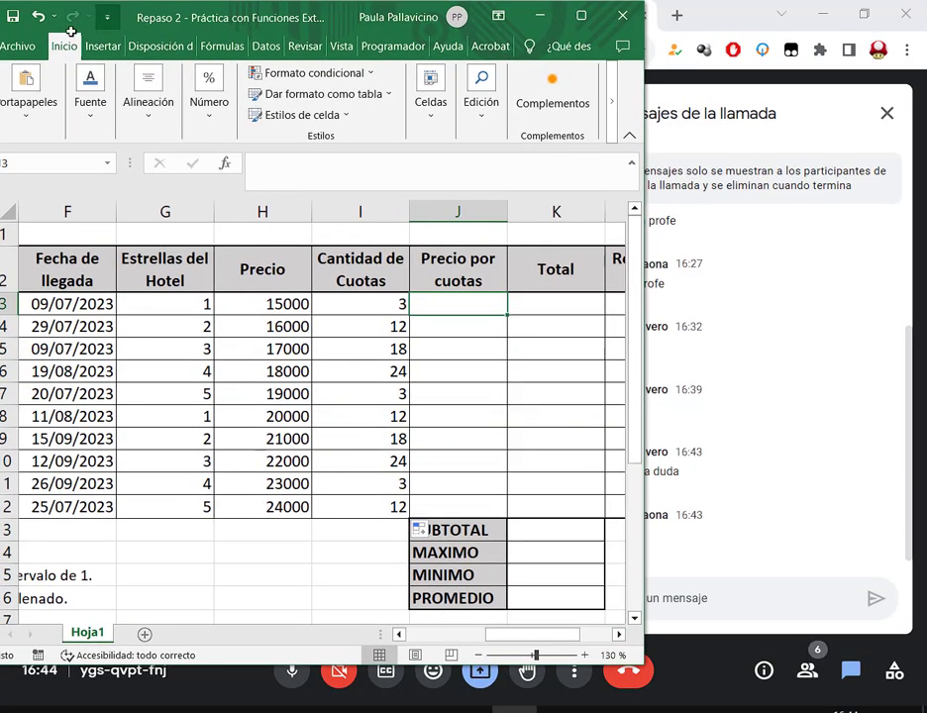
left_click_drag(257, 16, 187, 22)
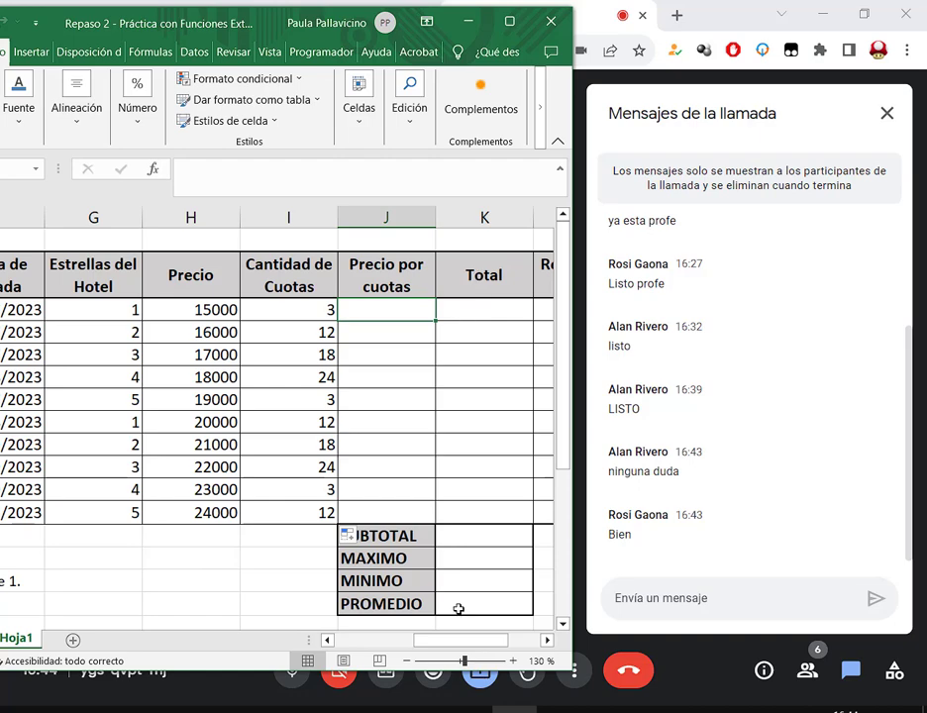
key("super+Up")
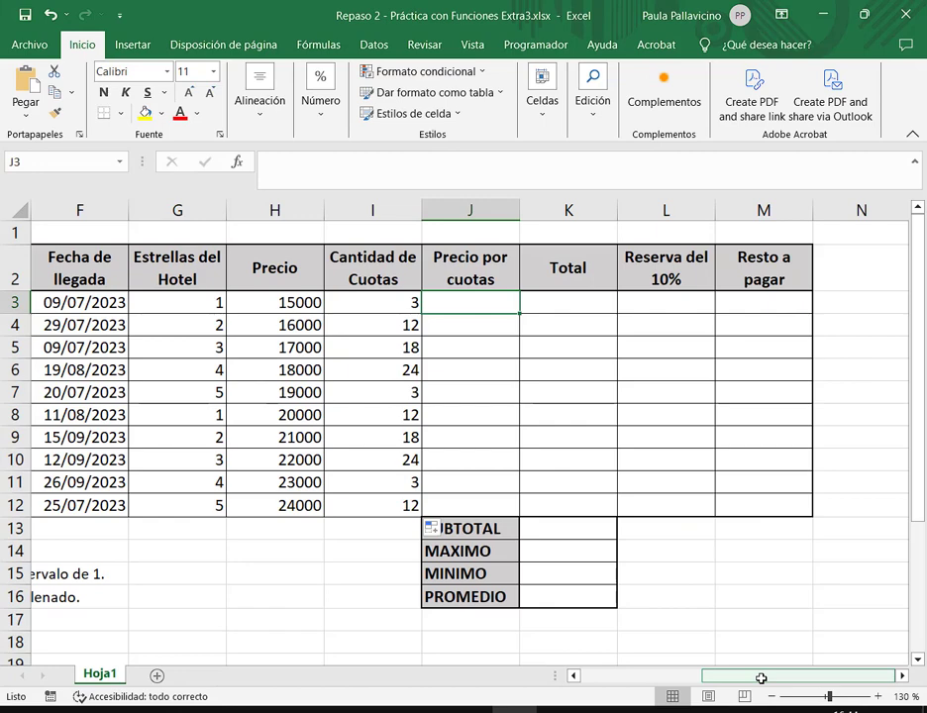
Step: Review instruction 9, enter =H3/I3 in J3 under Precio por cuotas, and fill the formula down to J12
left_click_drag(761, 679, 614, 672)
scroll(494, 549, "down", 2)
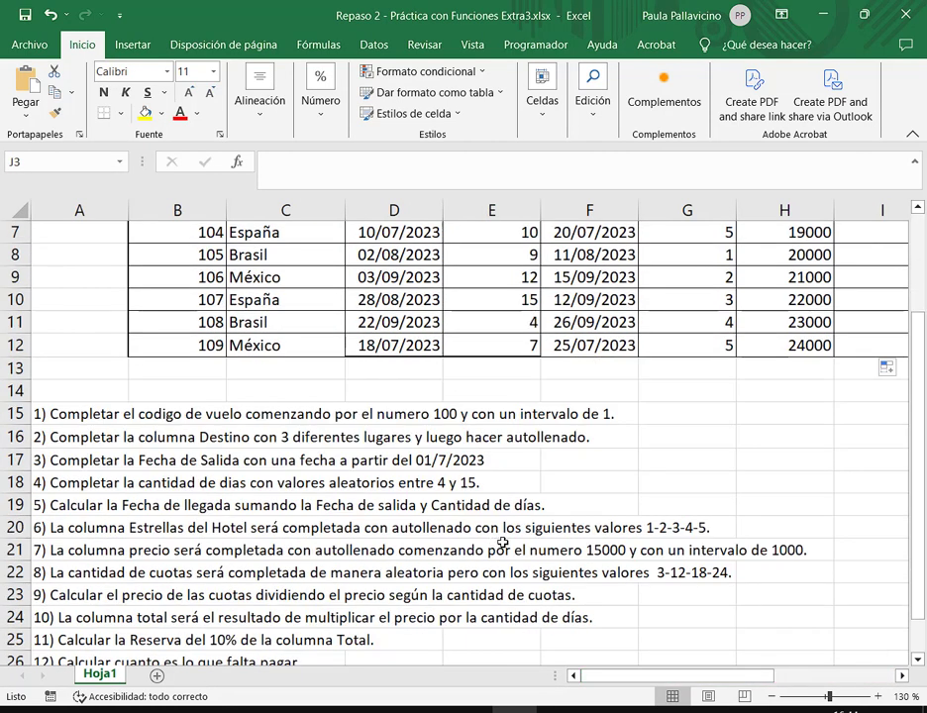
scroll(782, 595, "up", 2)
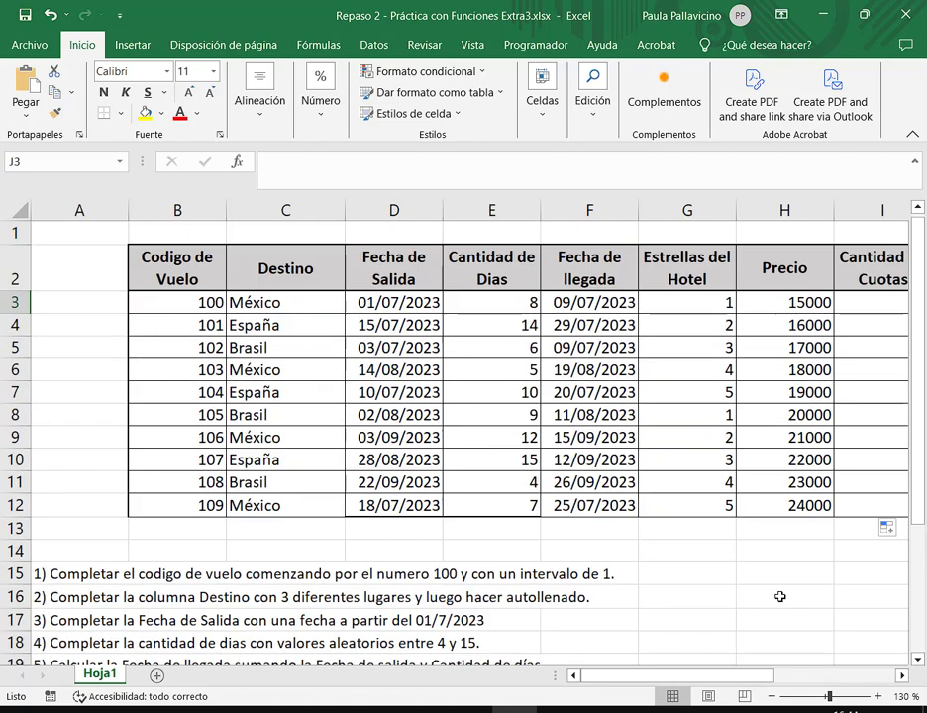
left_click_drag(684, 676, 755, 676)
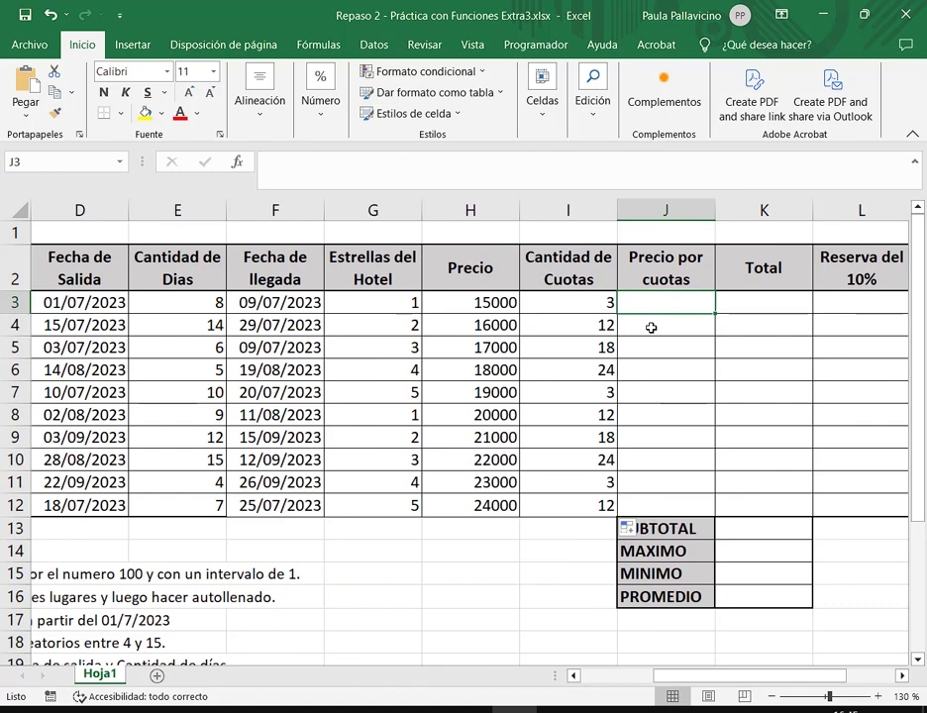
type("=")
left_click(476, 302)
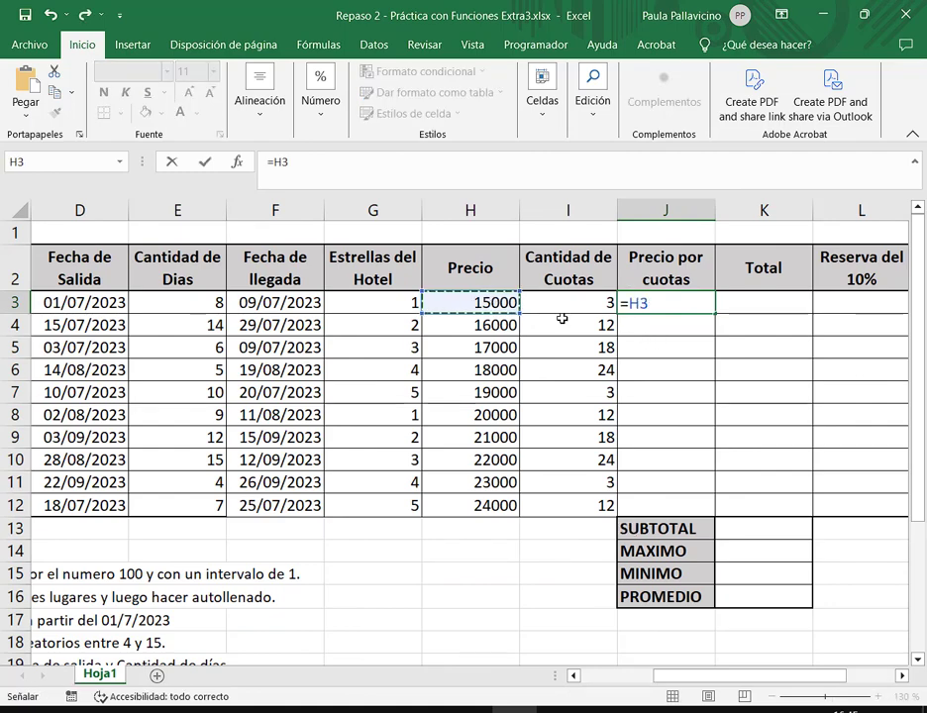
type("/")
left_click(570, 303)
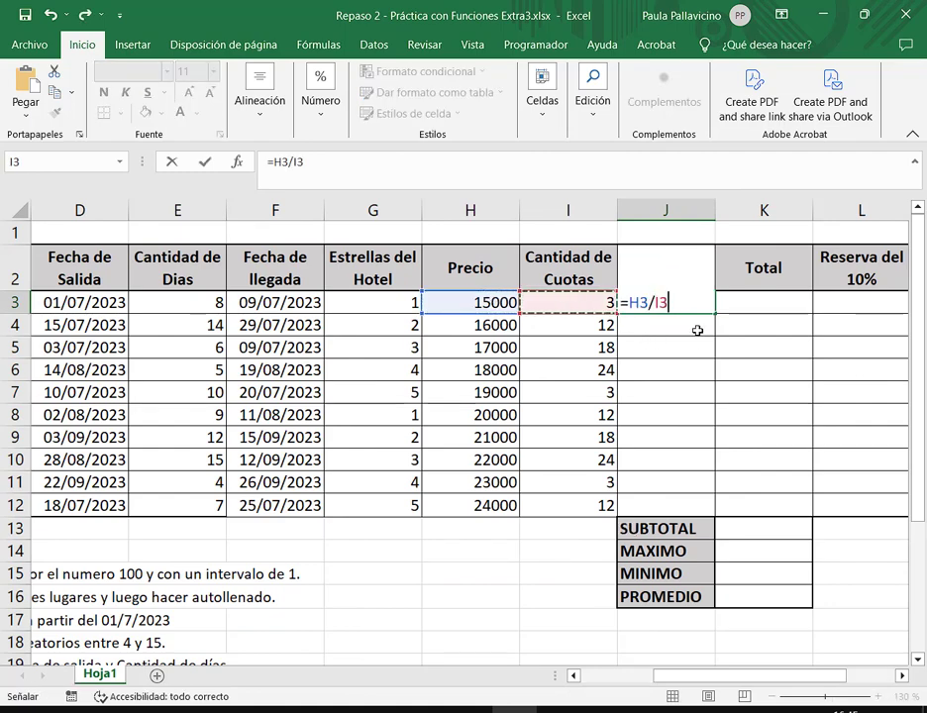
key("Return")
left_click(704, 305)
left_click_drag(714, 314, 699, 513)
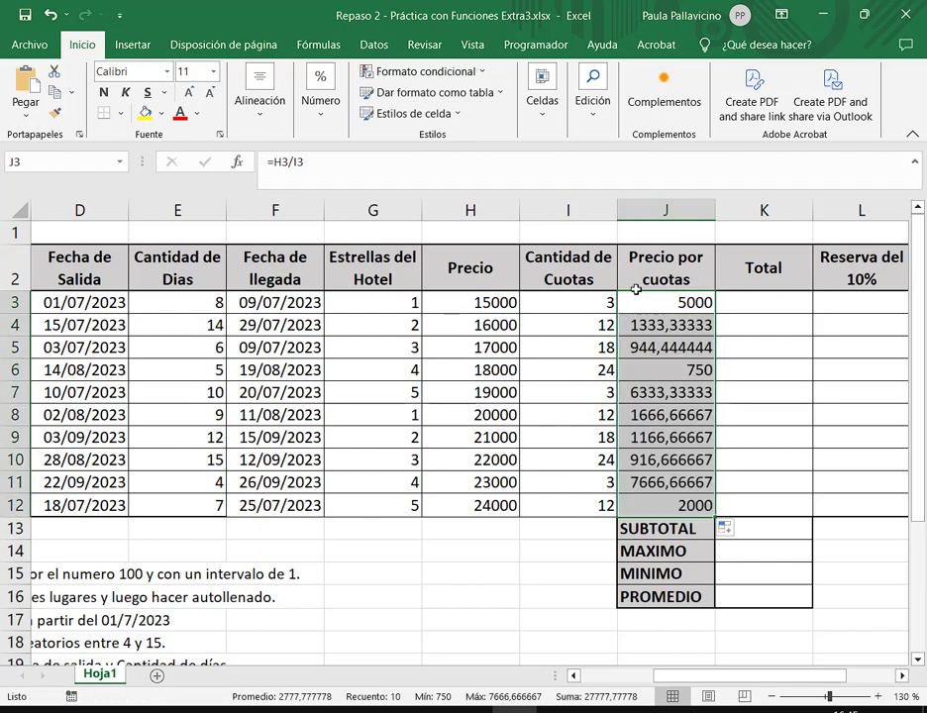
mouse_move(618, 285)
left_mouse_down()
mouse_move(714, 372)
mouse_move(727, 513)
left_mouse_up()
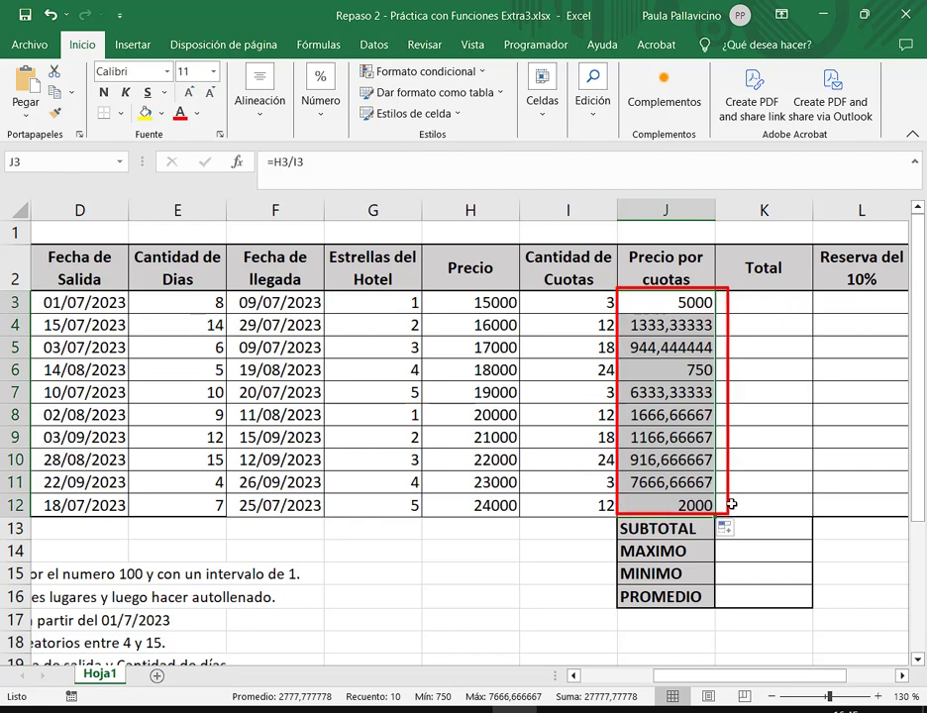
left_click_drag(774, 304, 722, 322)
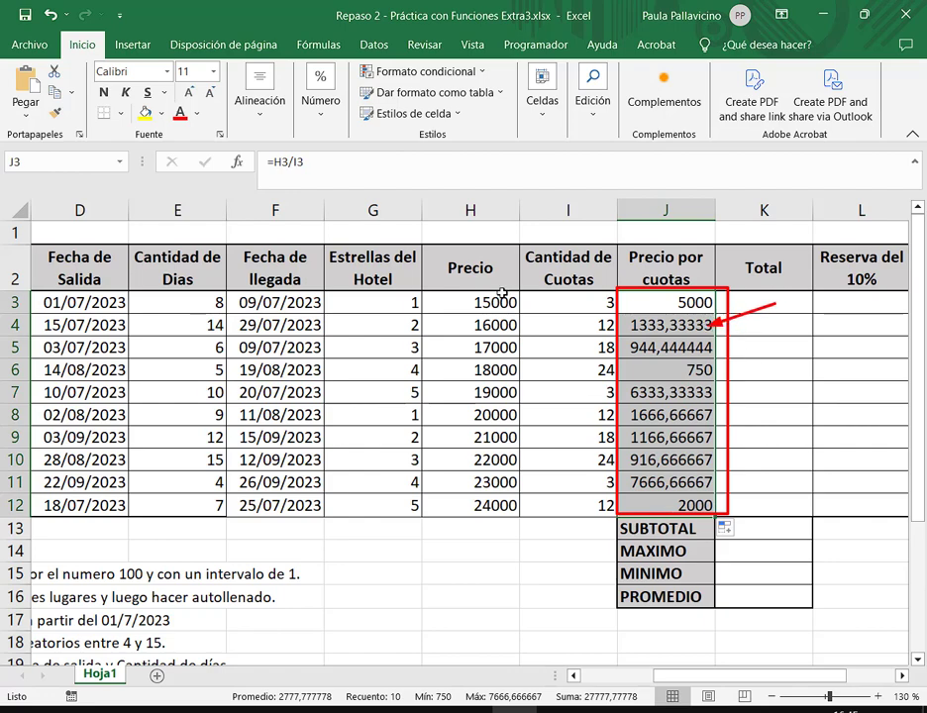
key("e")
left_click_drag(291, 55, 329, 125)
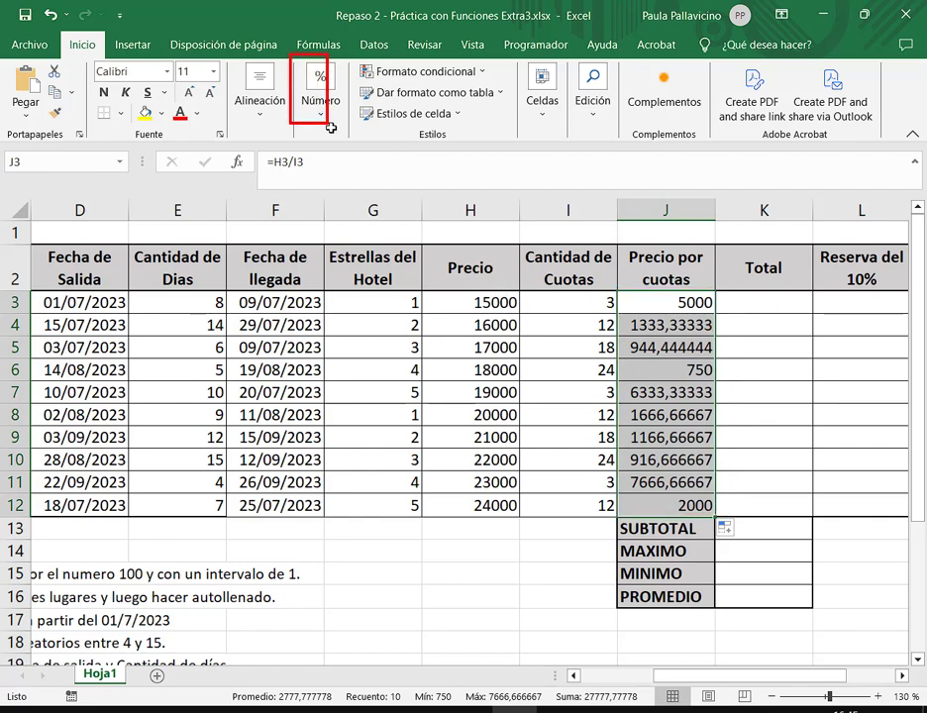
left_click_drag(346, 194, 329, 127)
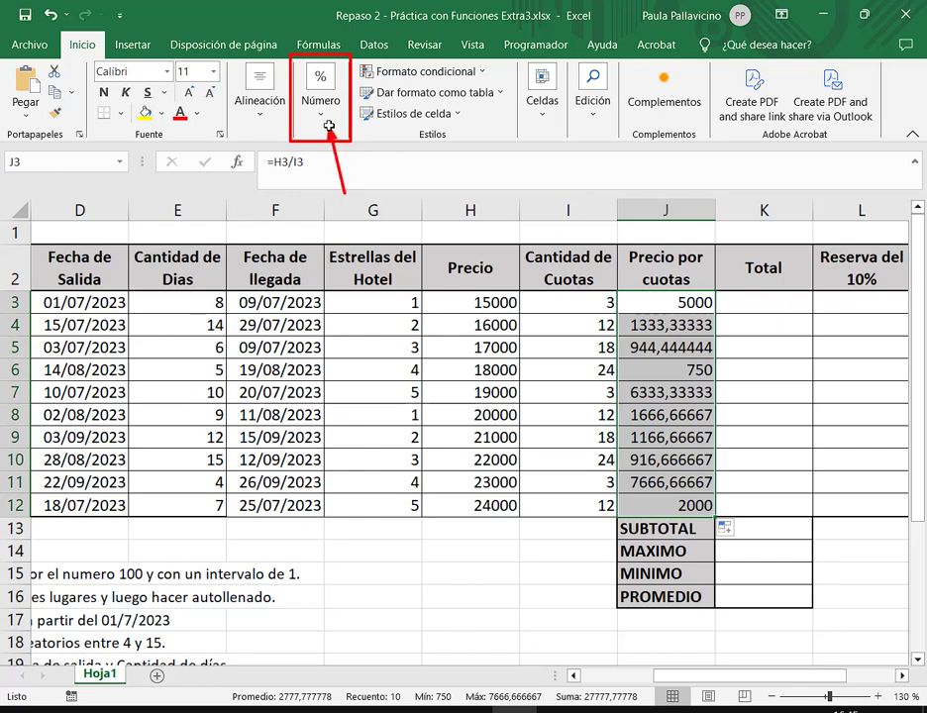
key("Escape")
left_click(327, 125)
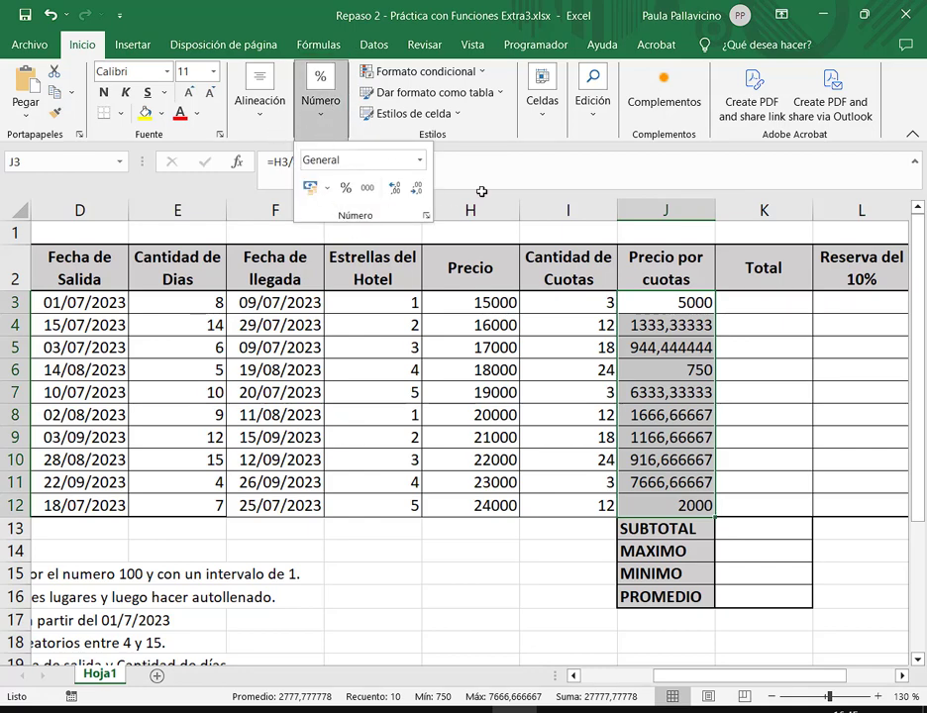
left_click_drag(355, 171, 381, 196)
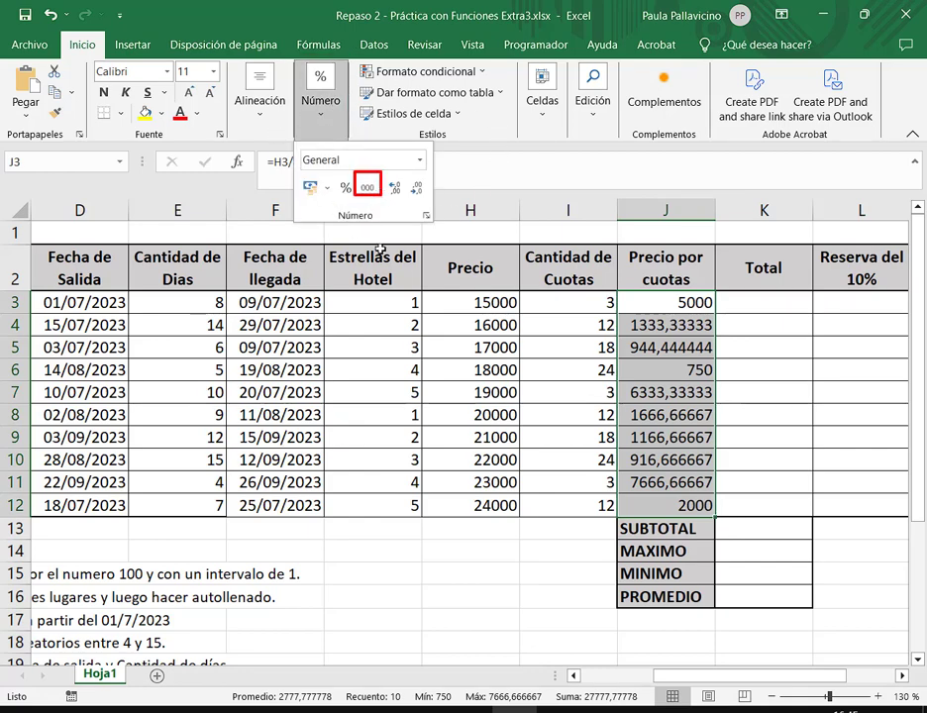
left_click_drag(380, 251, 374, 203)
key("Escape")
Step: Apply the thousands separator (000) number style to the Precio por cuotas values in J3:J12
left_click(320, 104)
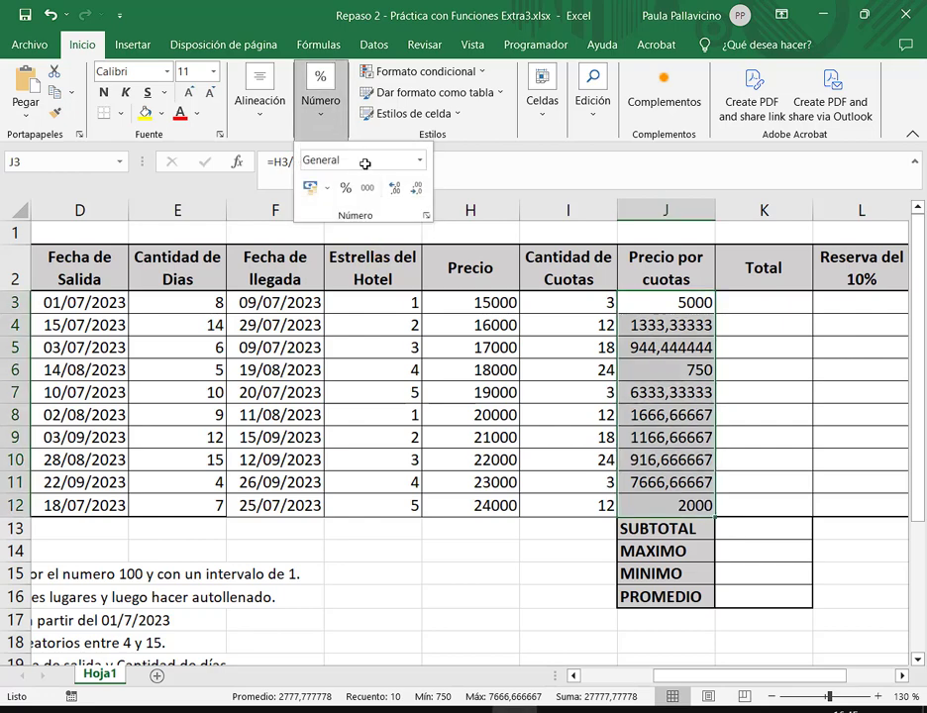
left_click(368, 188)
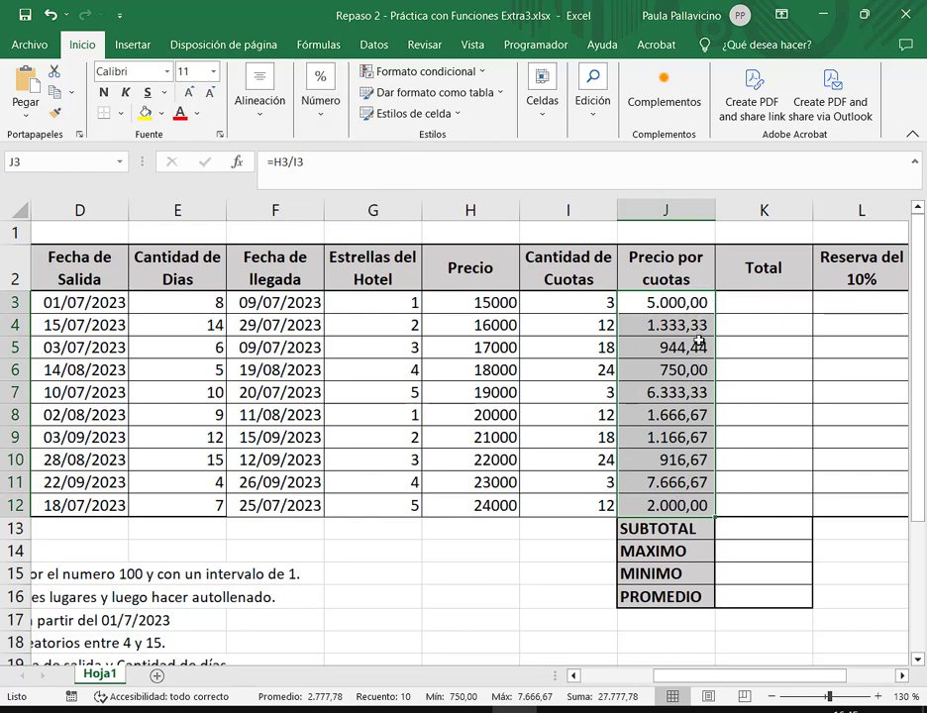
Step: Select J3, restore the workbook to a smaller window, and review the Precio por cuotas column
left_click(663, 299)
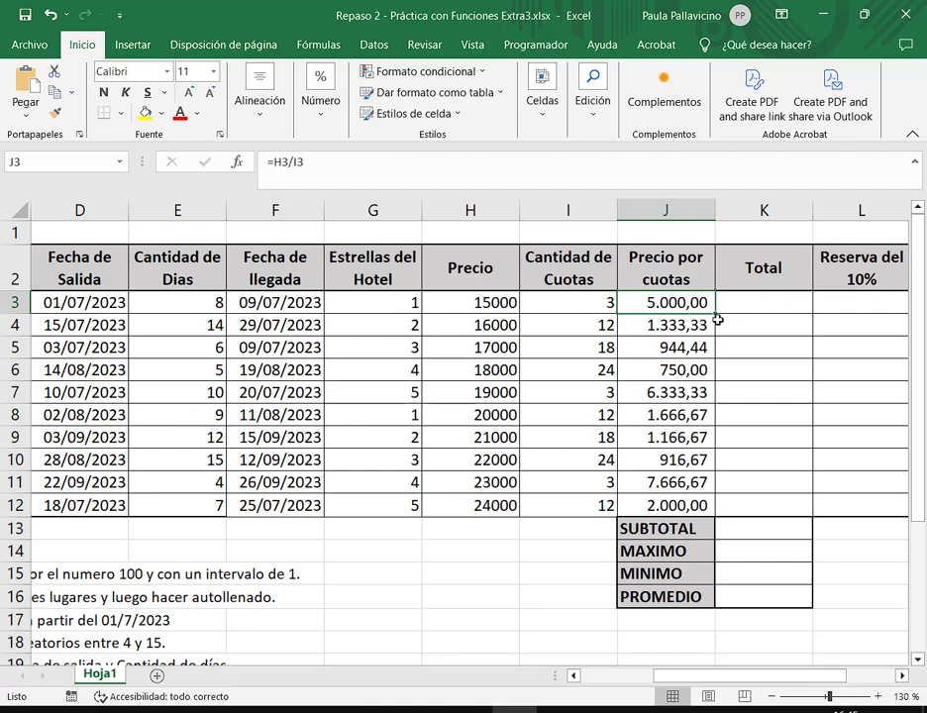
left_click(863, 14)
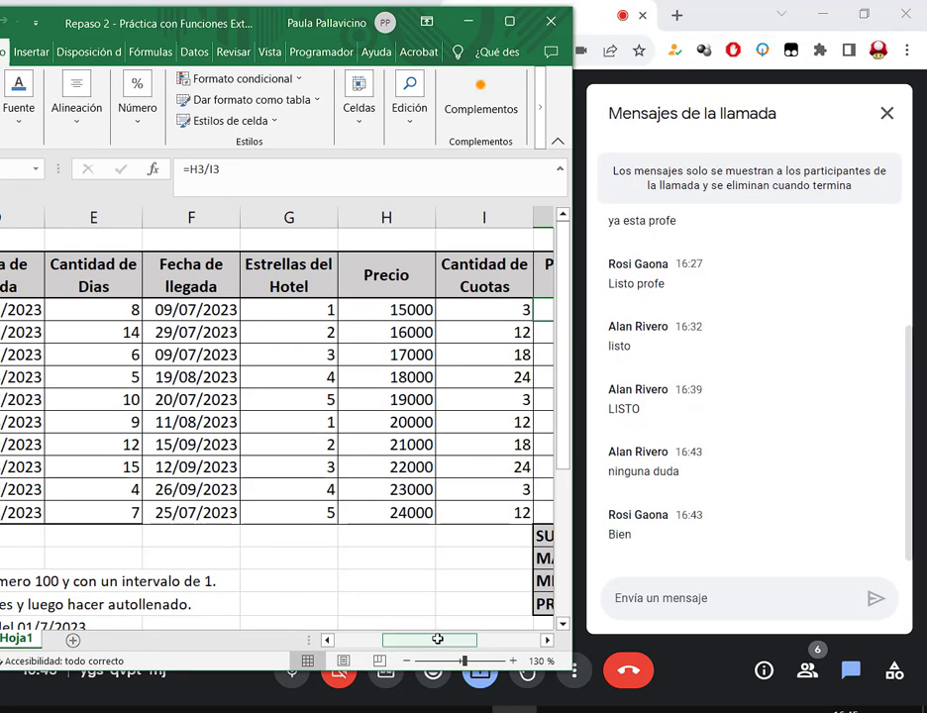
left_click_drag(441, 639, 479, 639)
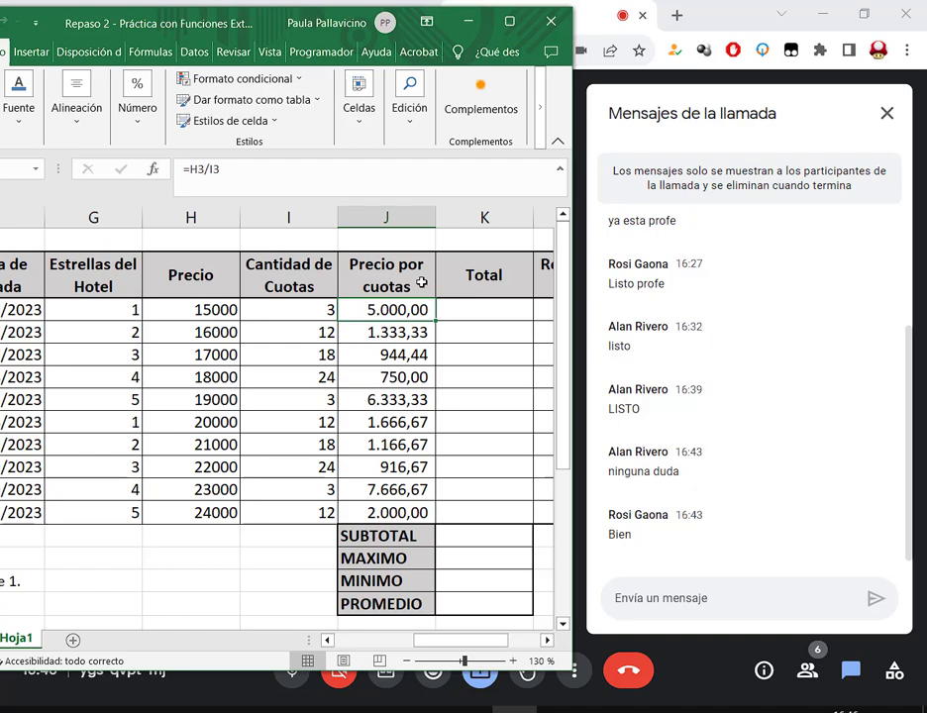
Step: Maximize the workbook and read instruction 10 in A24 for how to calculate the Total column
left_click(509, 21)
left_click_drag(763, 676, 643, 676)
scroll(230, 528, "down", 3)
scroll(229, 528, "down", 2)
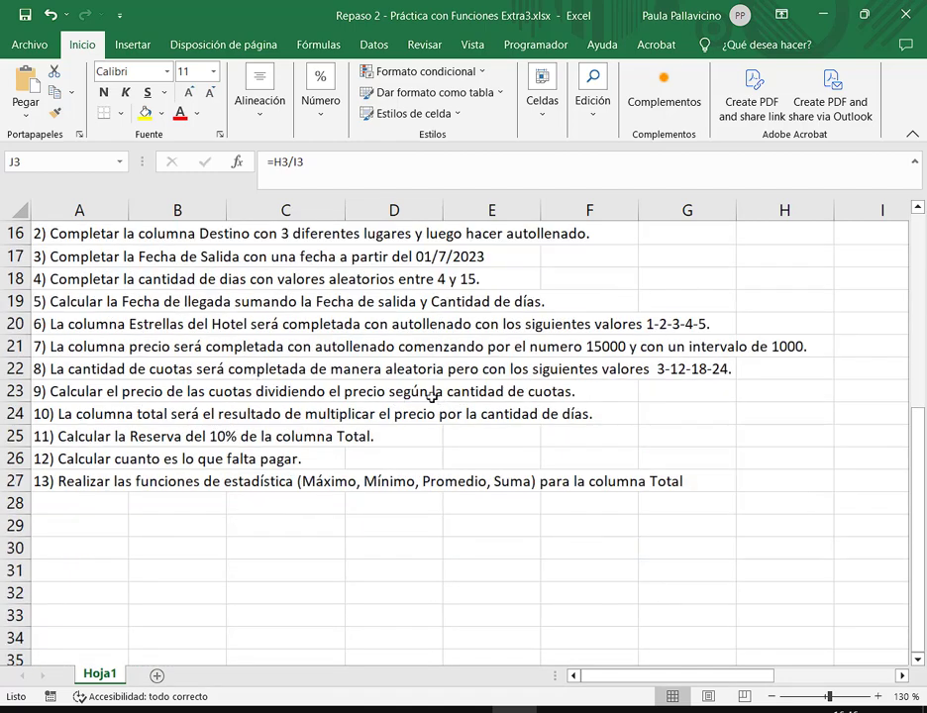
Step: Enter =H3*E3 in K3 under Total and fill the formula down to K12
left_click_drag(394, 397, 612, 426)
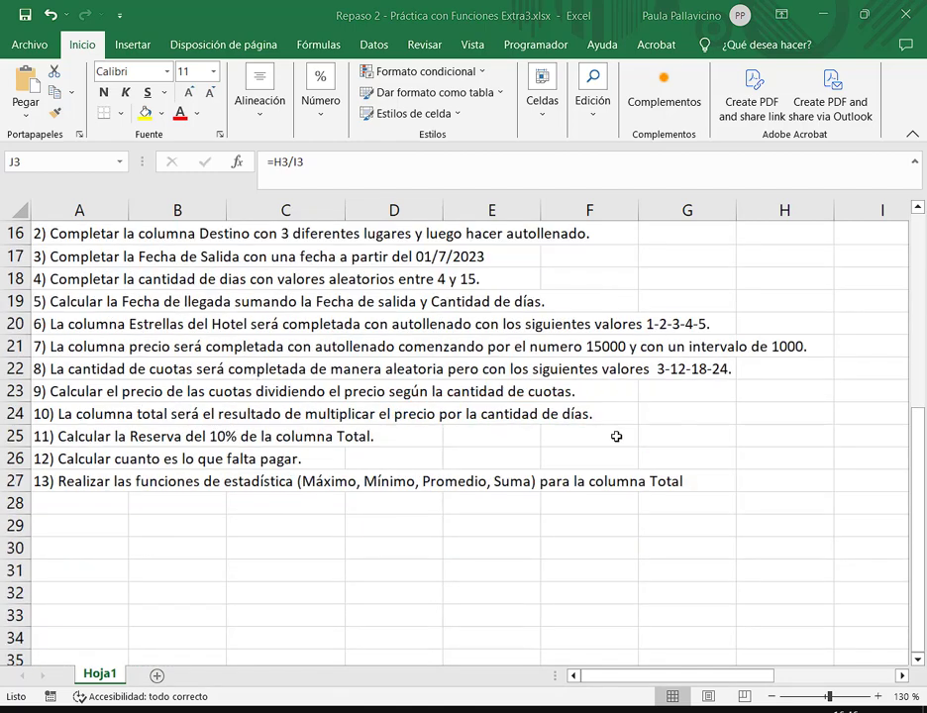
scroll(628, 428, "up", 5)
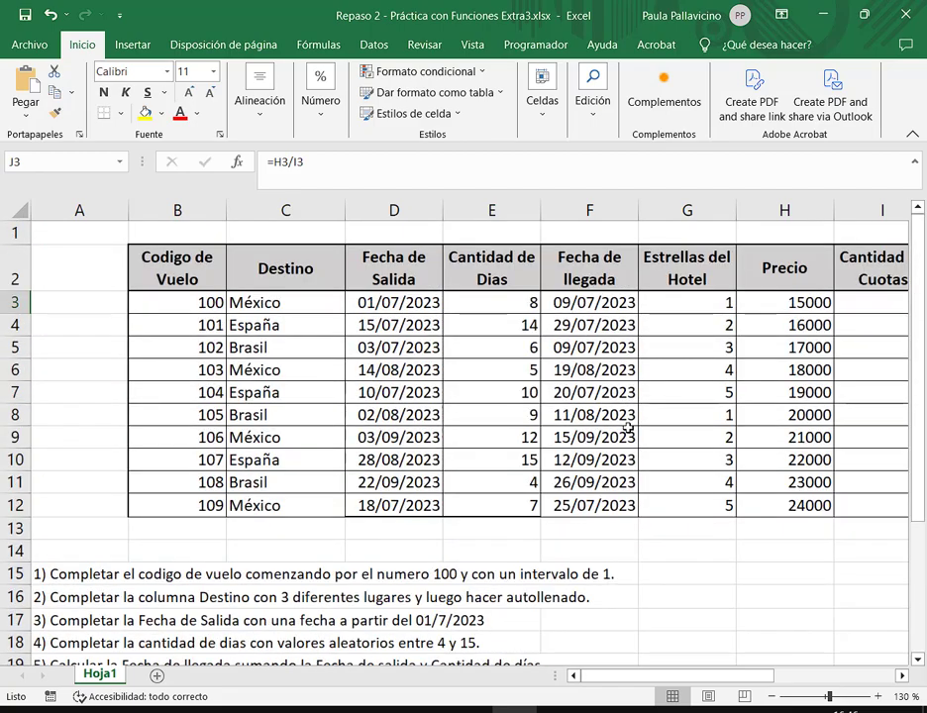
scroll(647, 671, "right", 2)
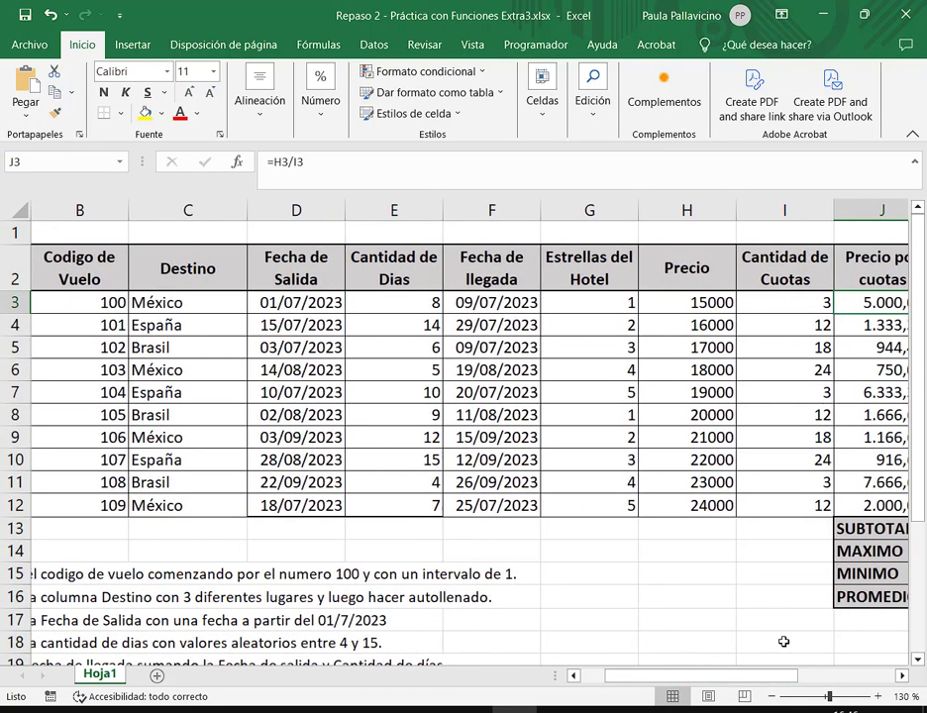
scroll(899, 675, "right", 1)
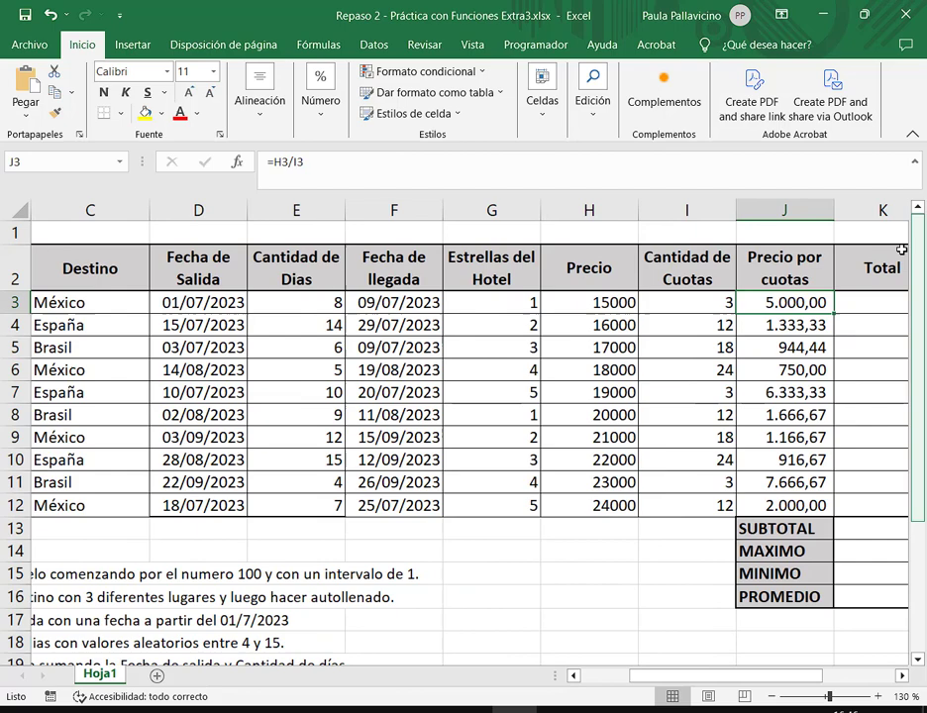
left_click(880, 312)
type("?")
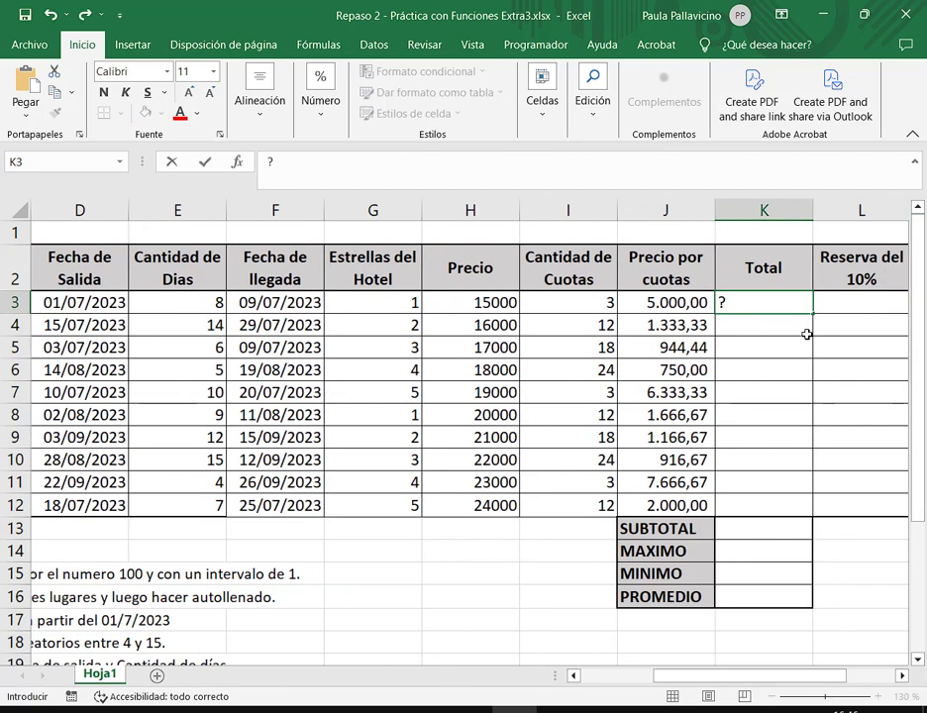
key("BackSpace")
type("=")
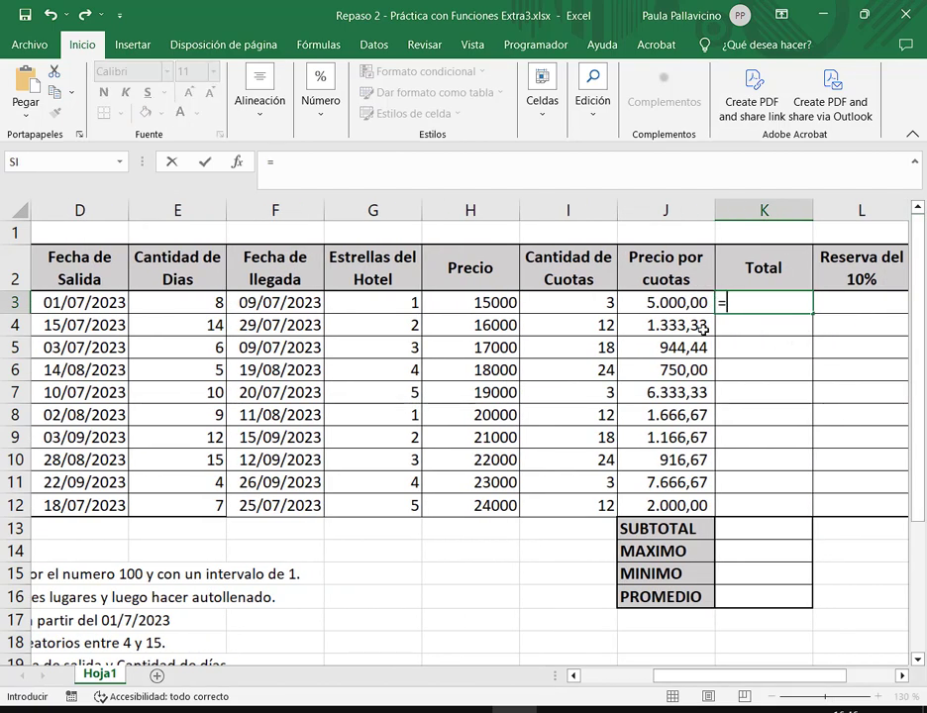
left_click(496, 303)
type("*")
left_click(198, 300)
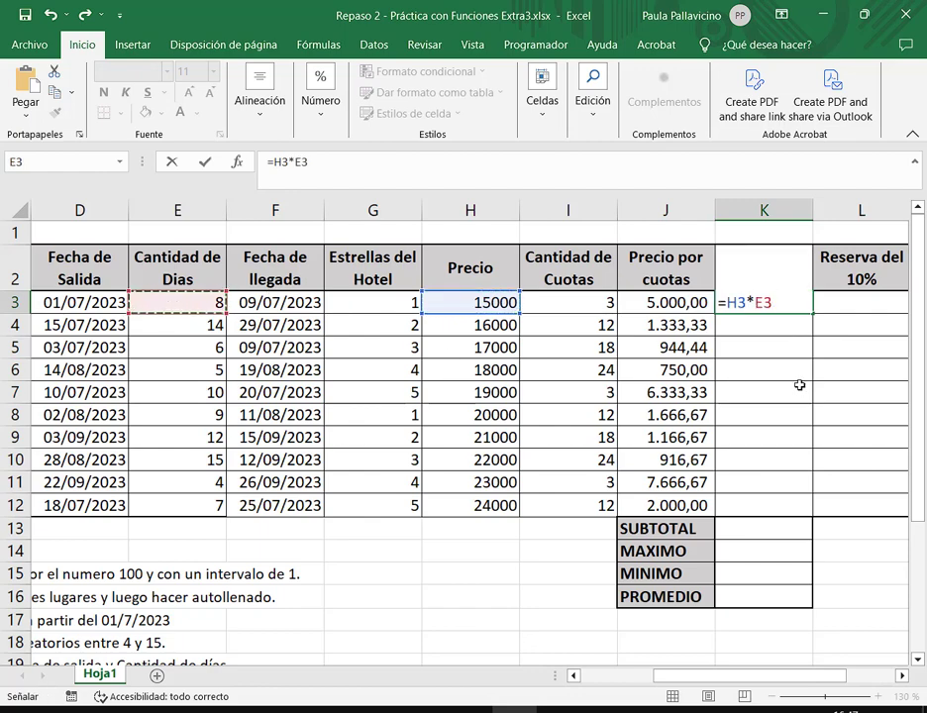
key("Return")
left_click(800, 301)
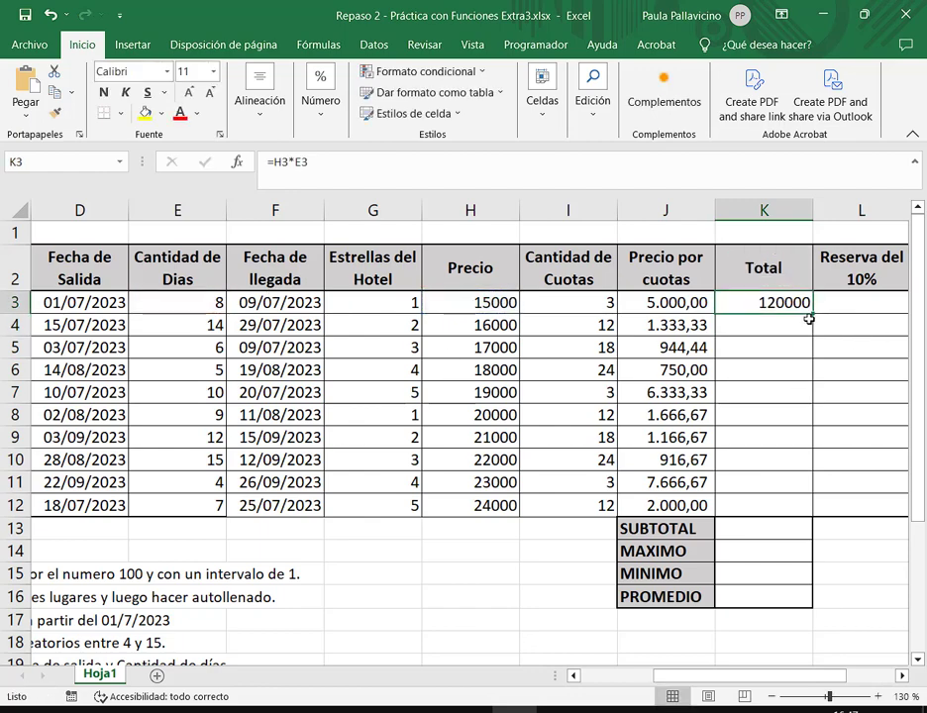
left_click_drag(810, 314, 783, 510)
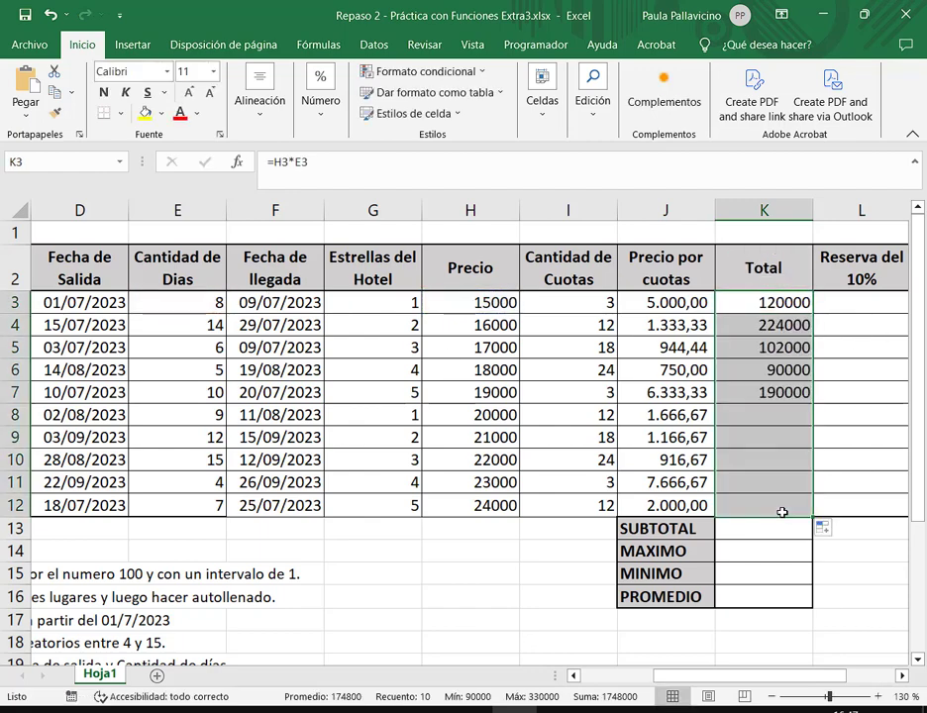
Step: Restore the workbook to a smaller window and review the Total and Reserva del 10% columns
left_click(903, 675)
left_click(903, 675)
left_click(902, 675)
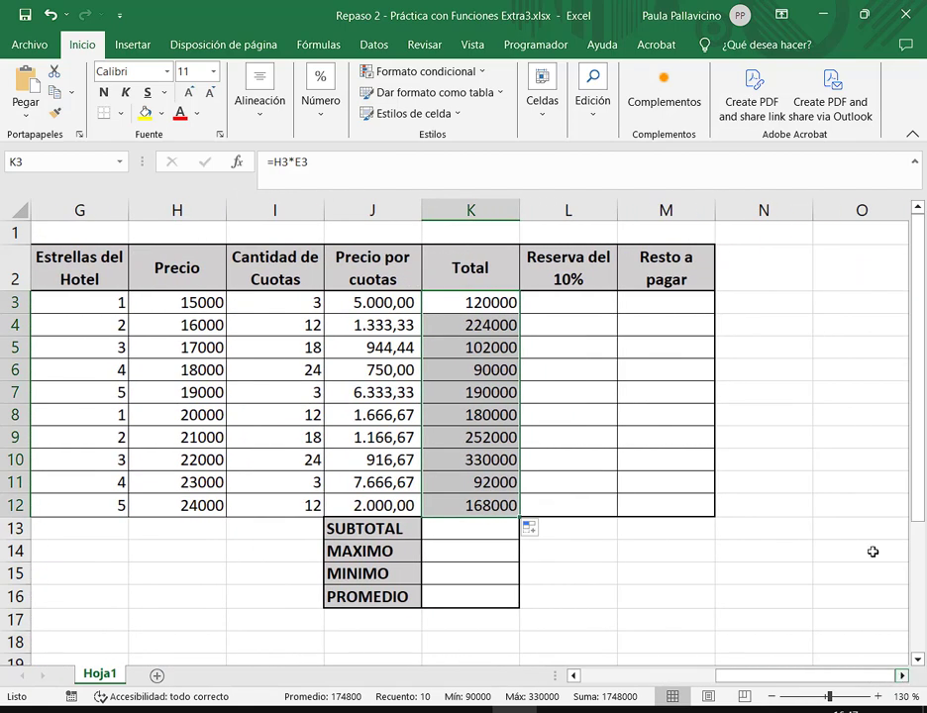
left_click(875, 10)
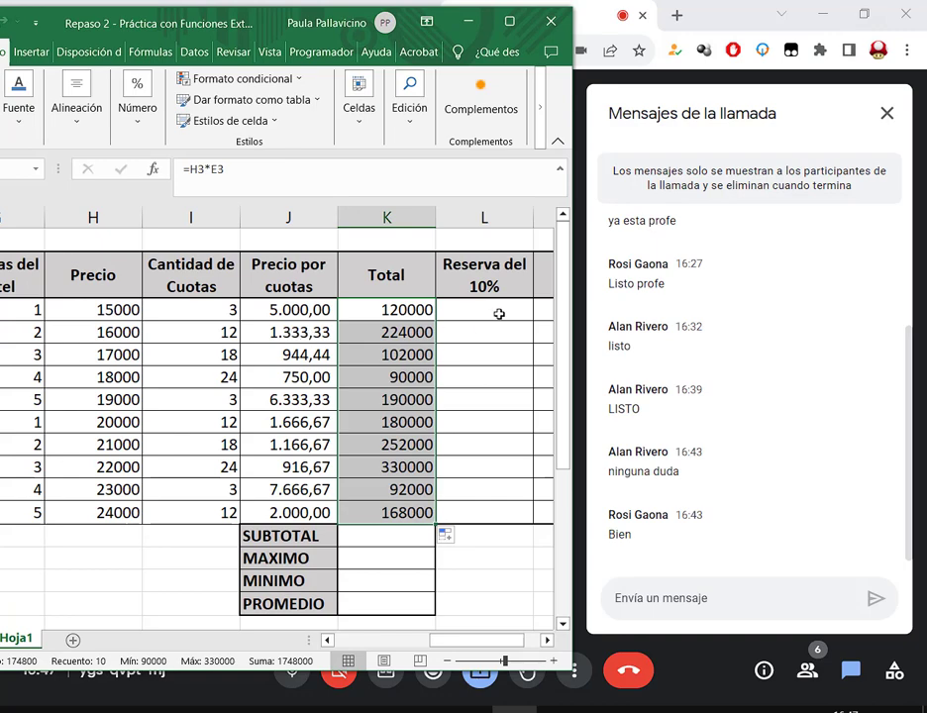
left_click(495, 310)
scroll(424, 544, "right", 2)
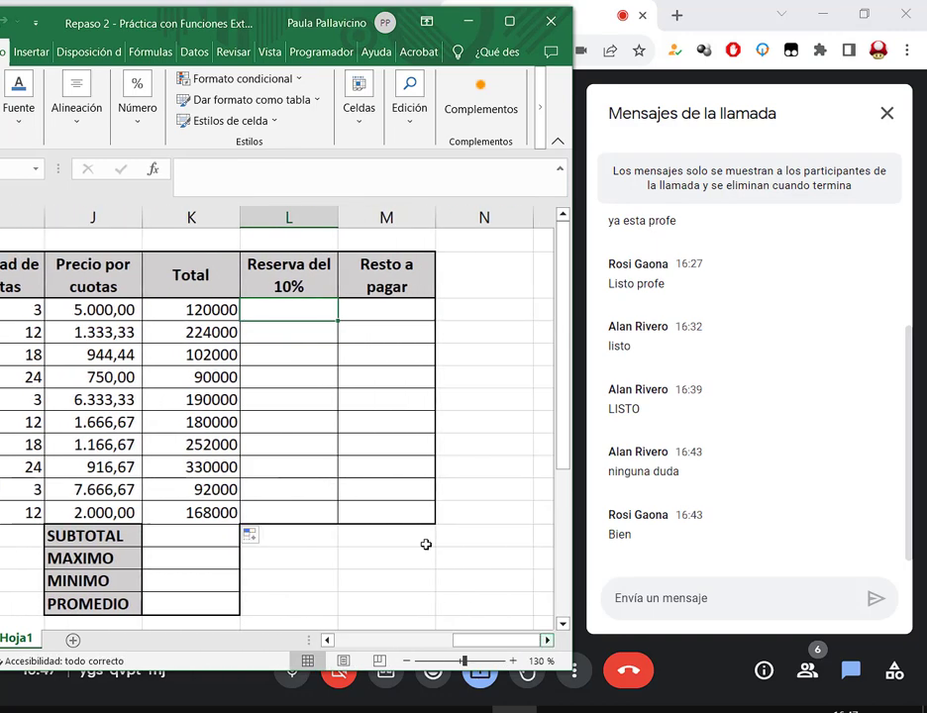
left_click(183, 308)
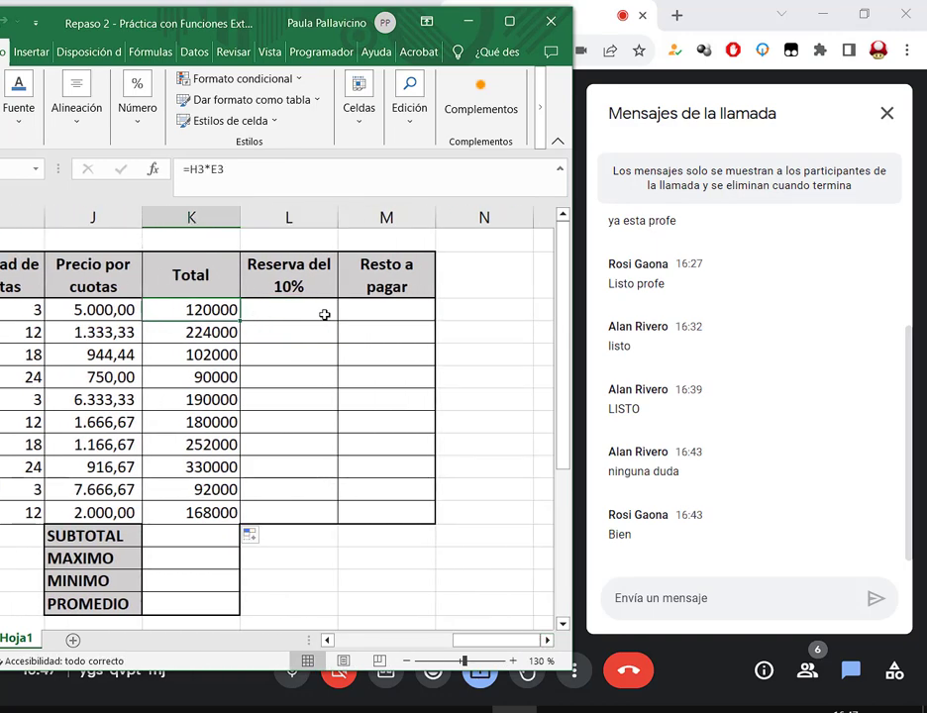
left_click(327, 315)
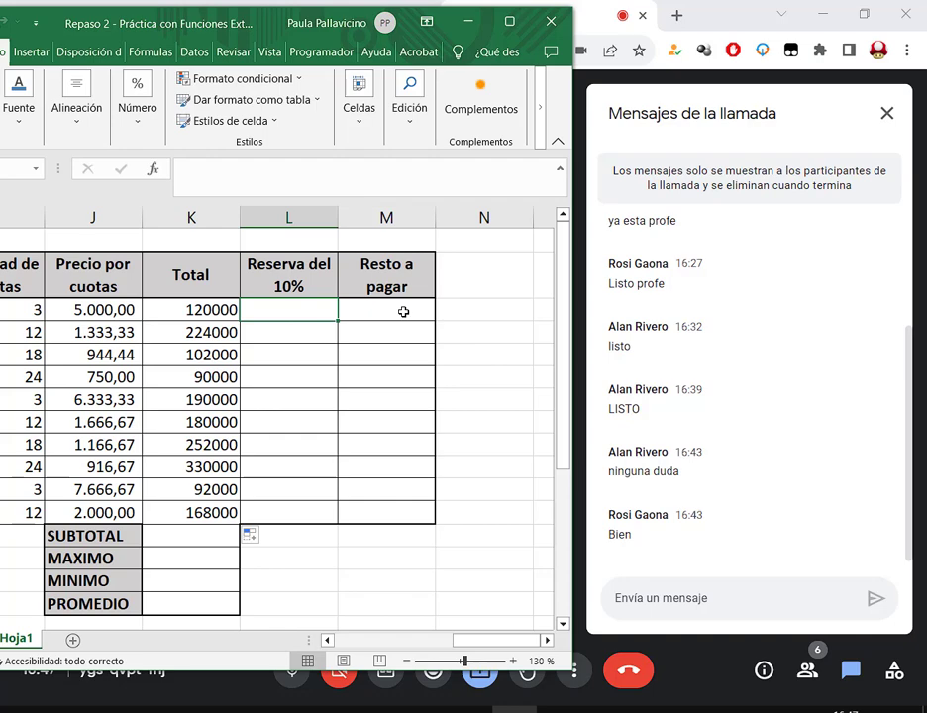
left_click(234, 310)
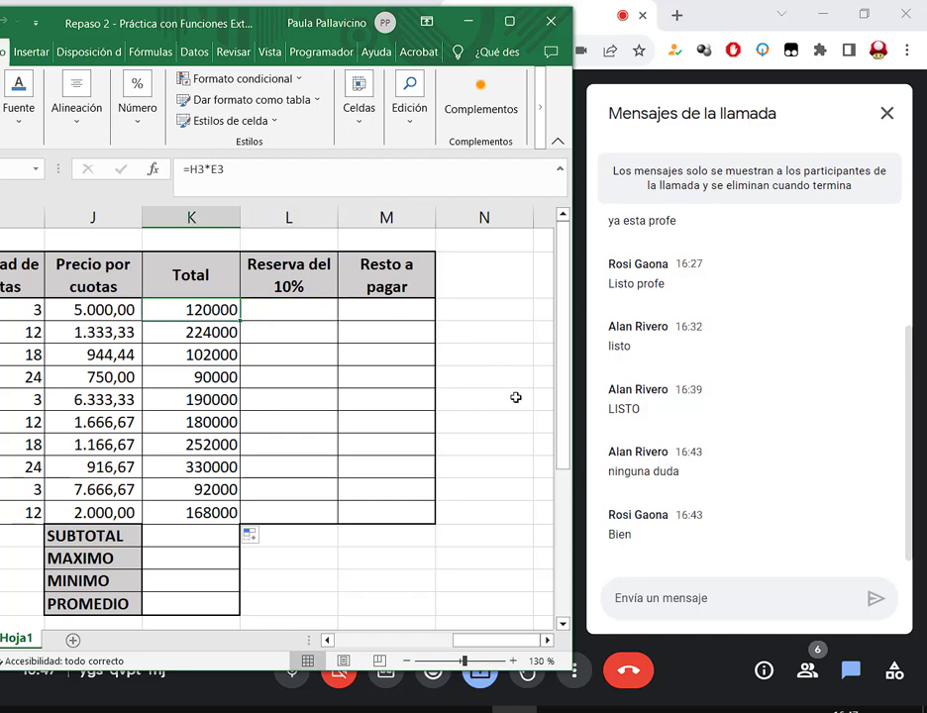
left_click(300, 313)
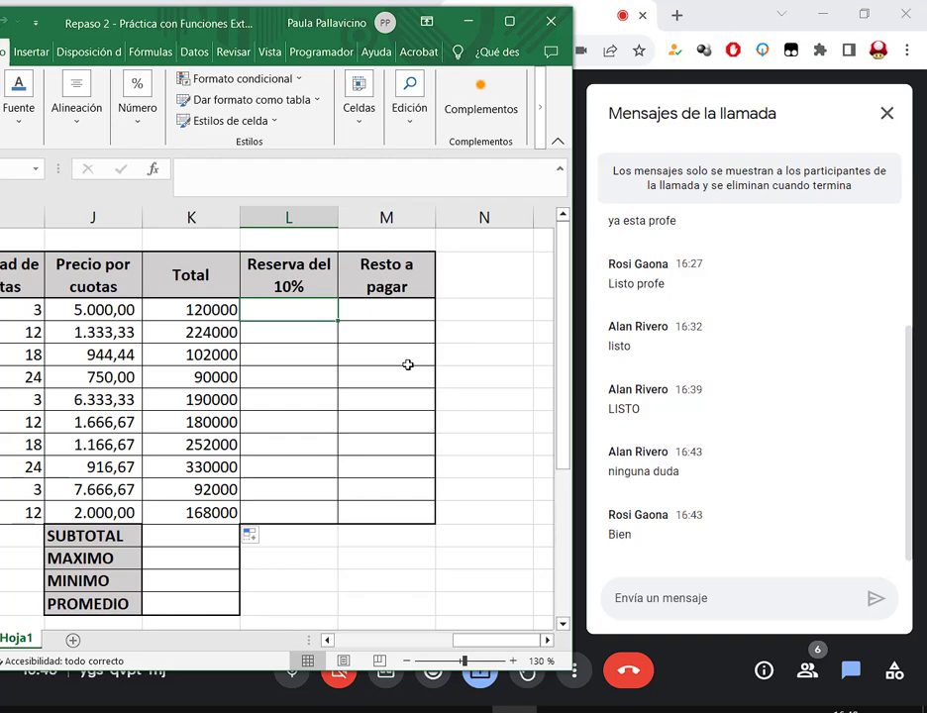
type("=")
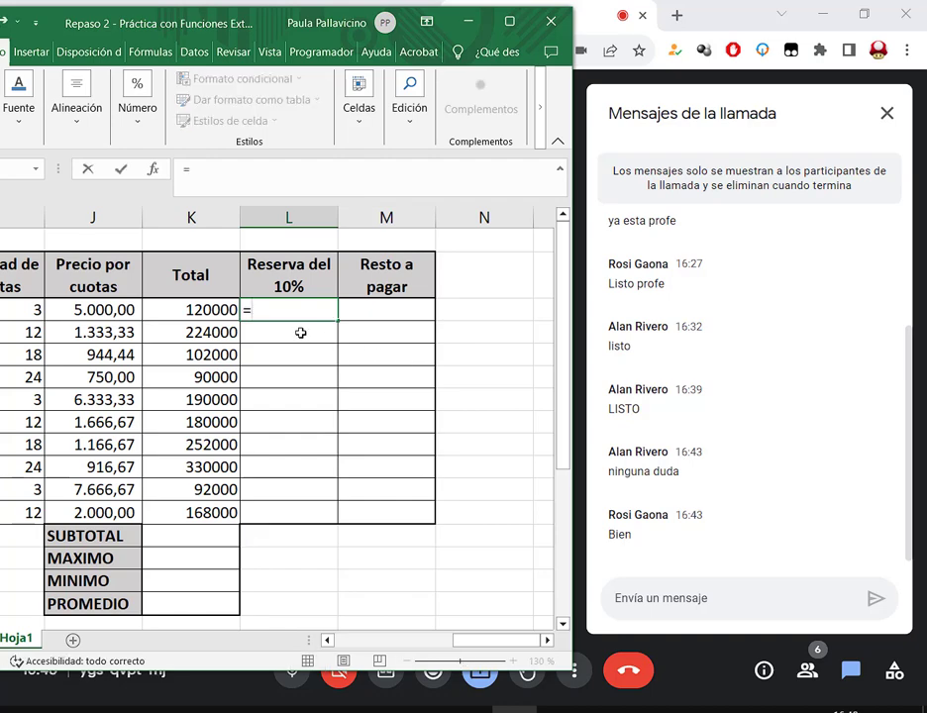
left_click(208, 305)
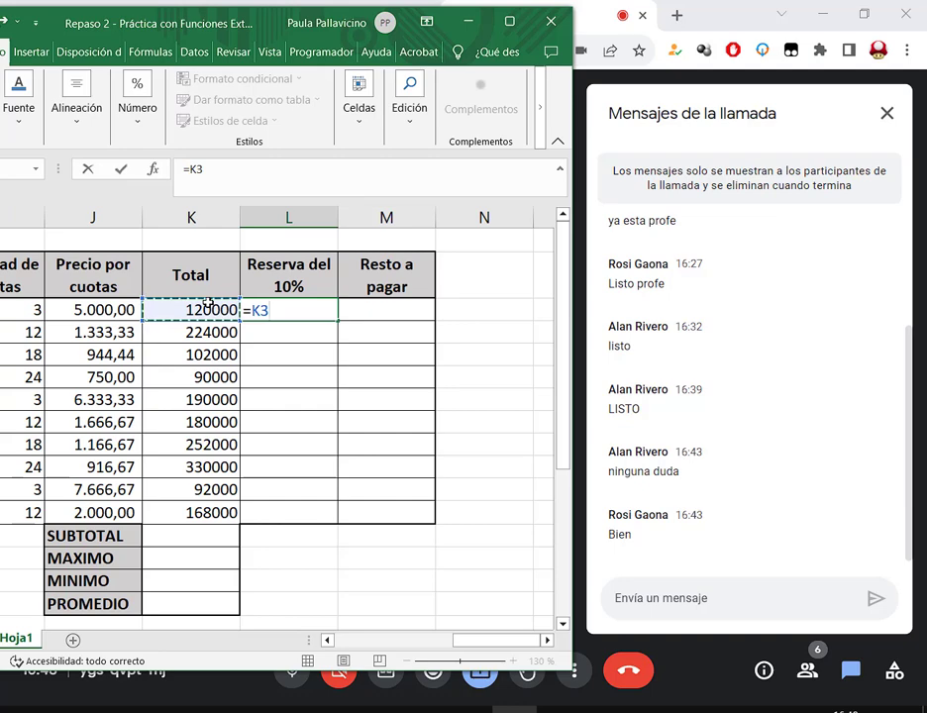
key("Escape")
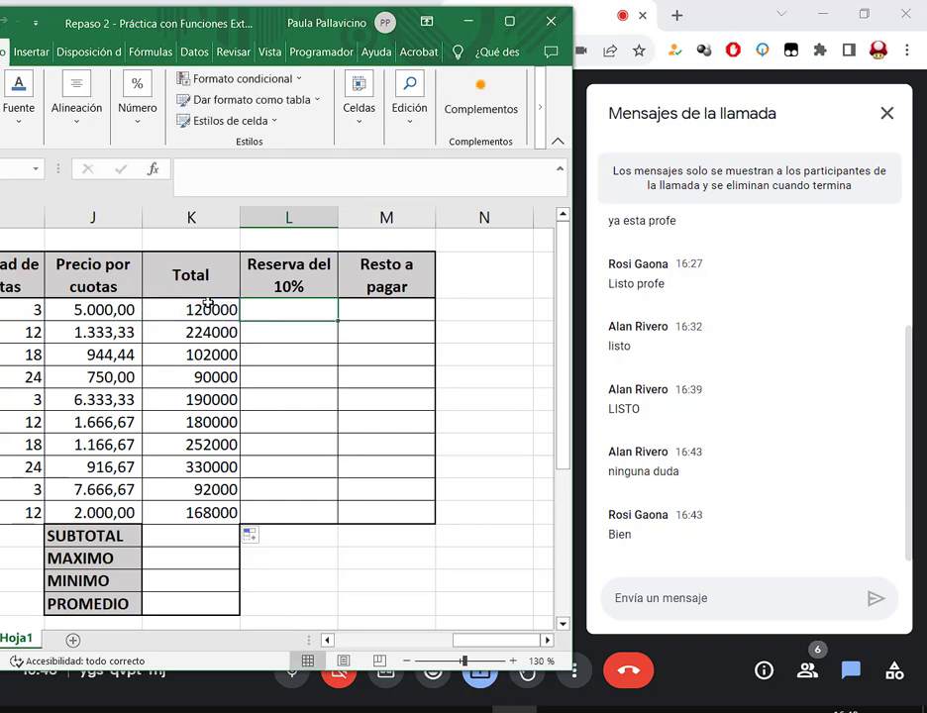
Step: Enter 10% in L1, above the Reserva del 10% header
key("Up")
key("Up")
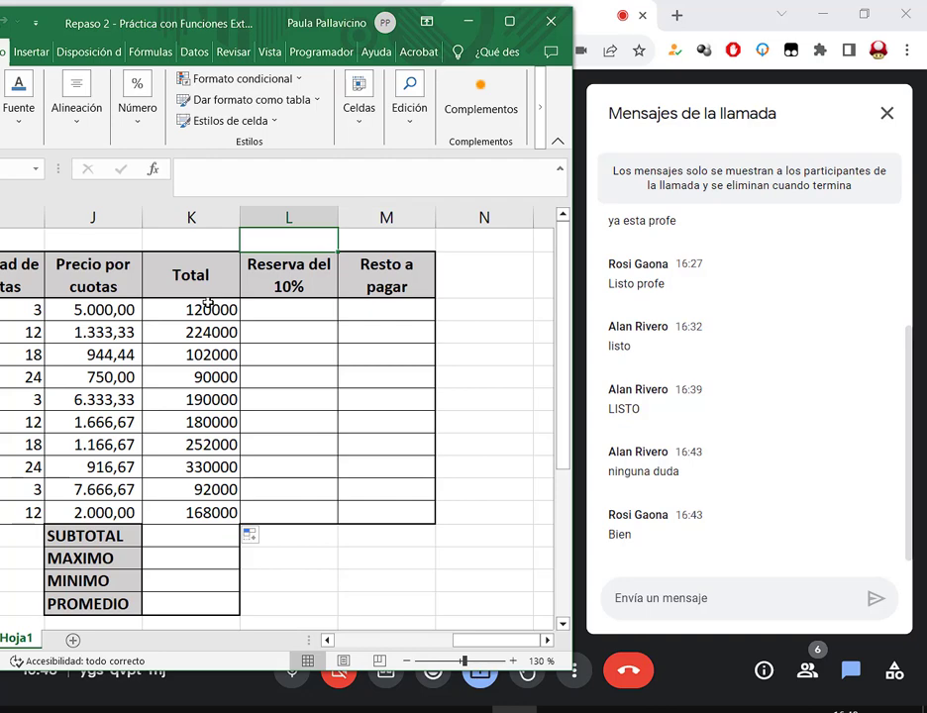
type("10")
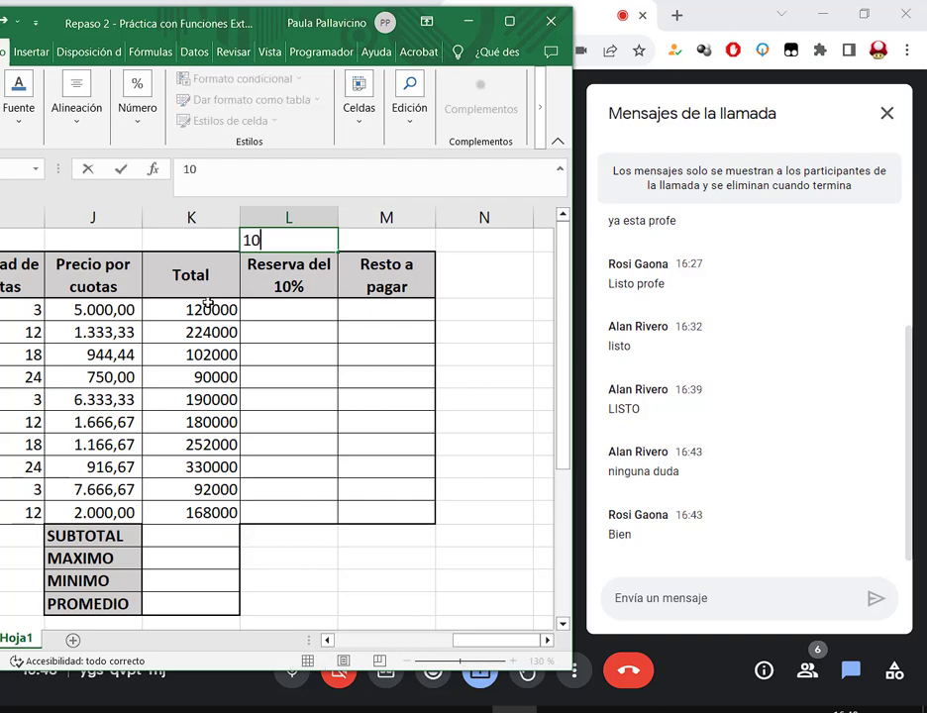
type("%")
key("Return")
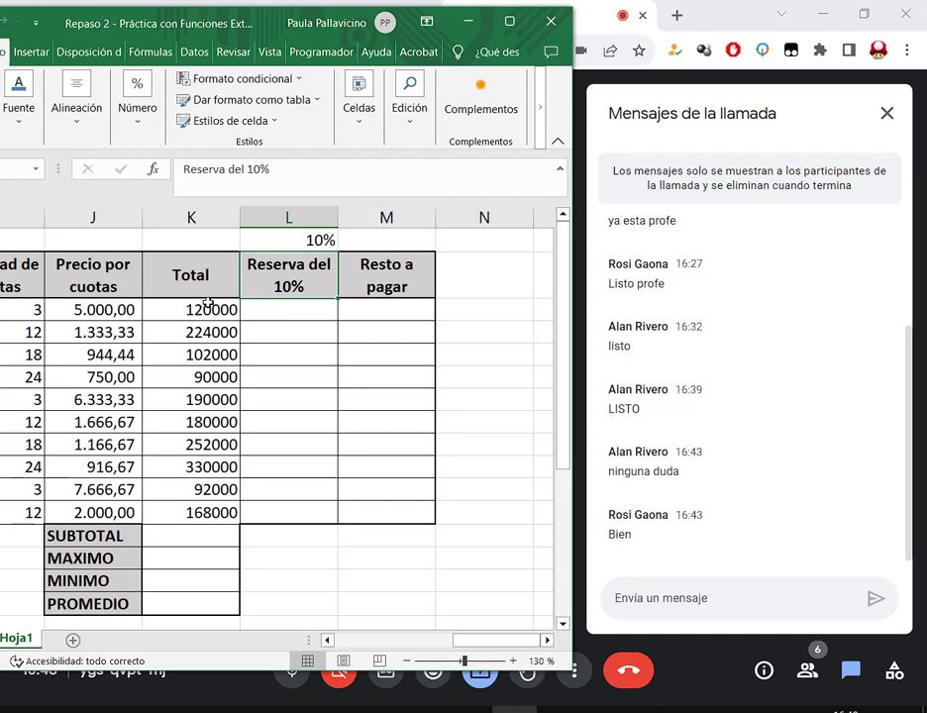
Step: Enter =K3*$L$1 in L3 under Reserva del 10% and fill the formula down to L12
key("Down")
type("=")
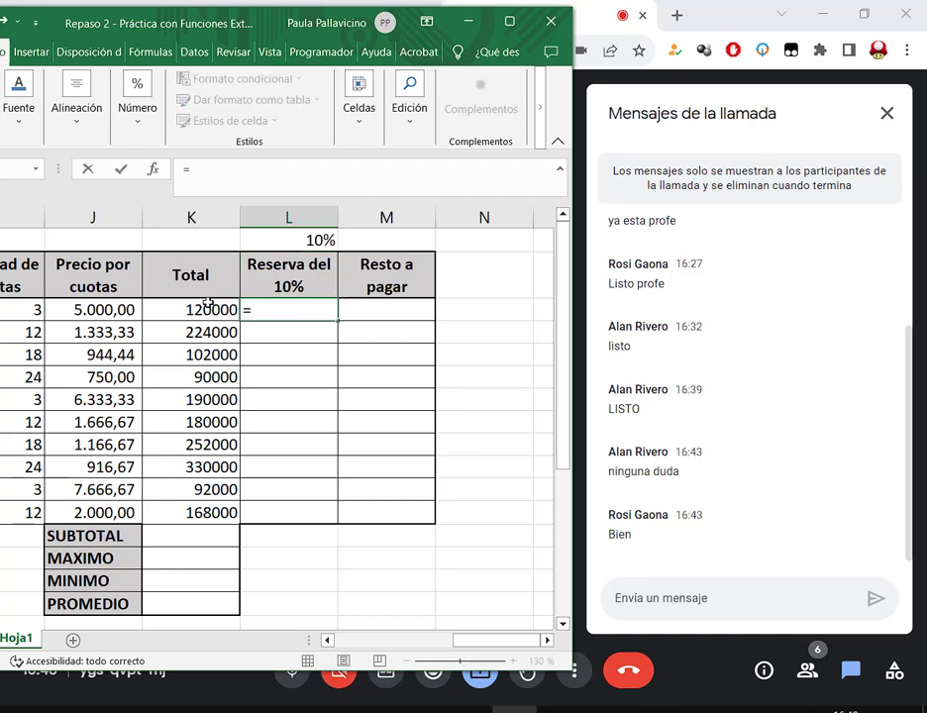
left_click(207, 305)
type("*")
left_click(321, 241)
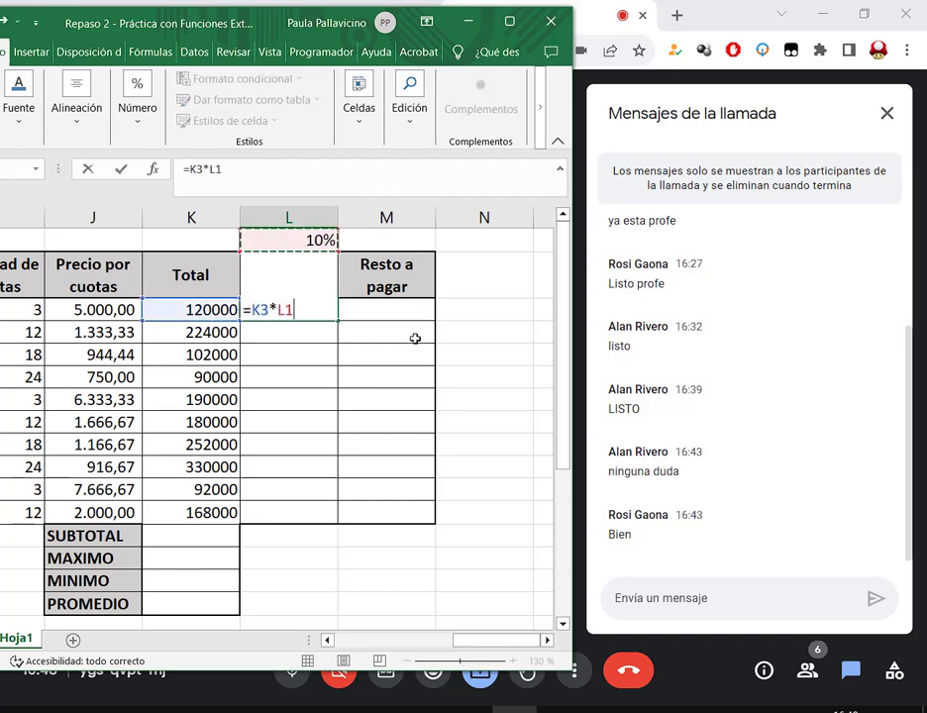
key("F4")
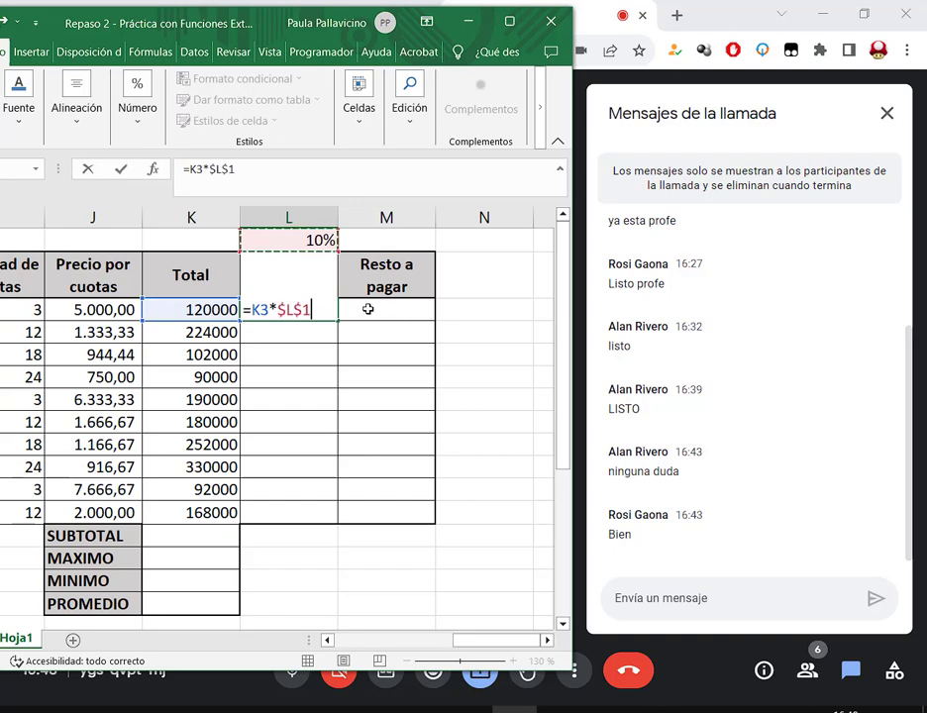
key("Return")
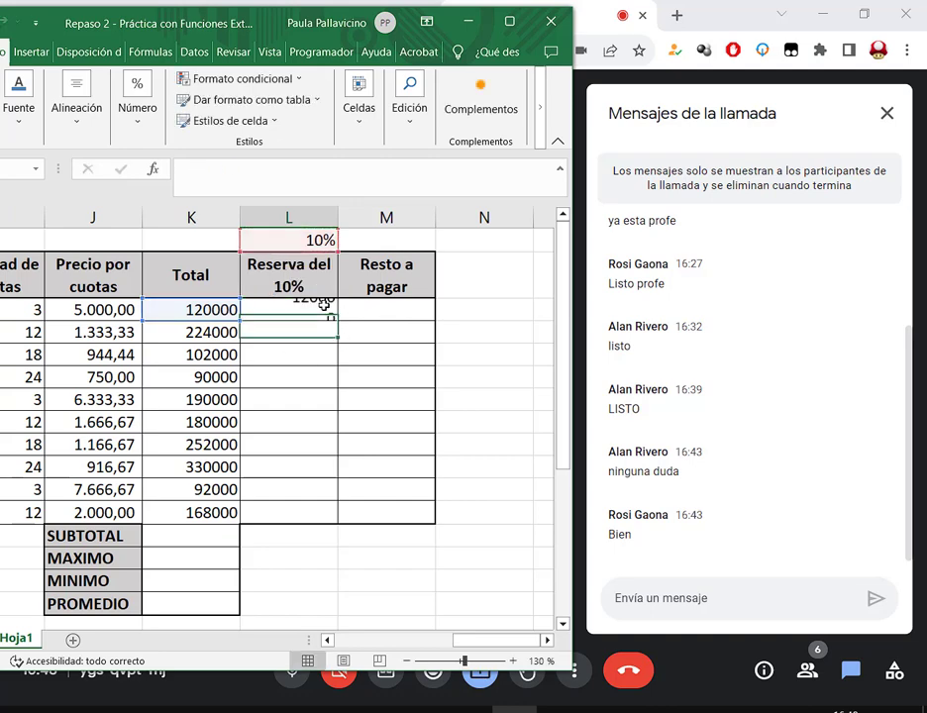
left_click(326, 309)
left_click_drag(338, 320, 329, 516)
Step: Inspect the formula in L3 and review the Total and Reserva del 10% values used for the remaining payment
left_click(316, 309)
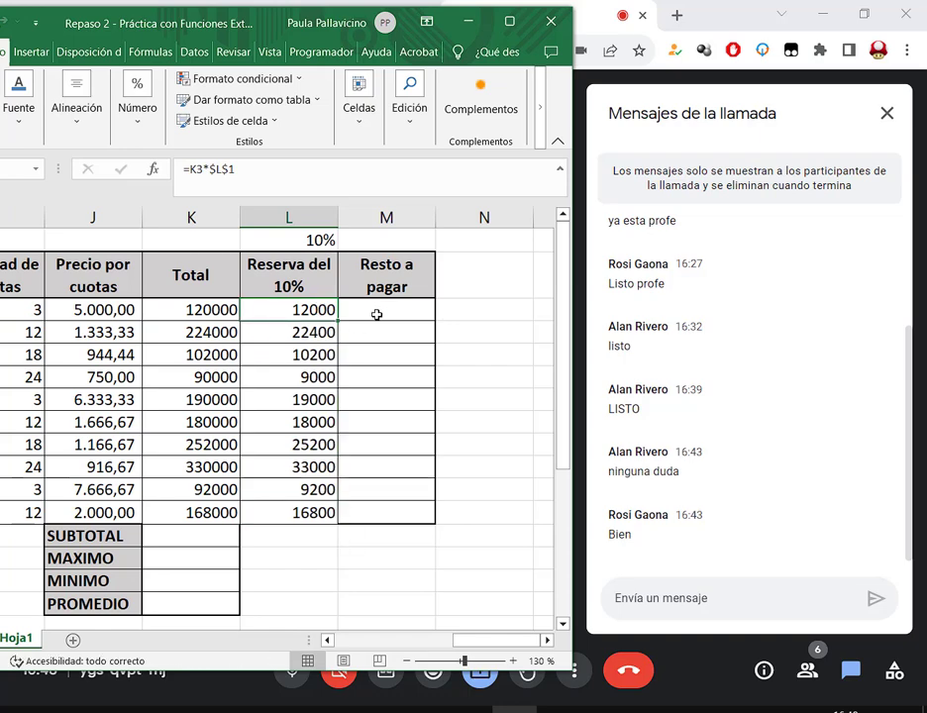
key("F2")
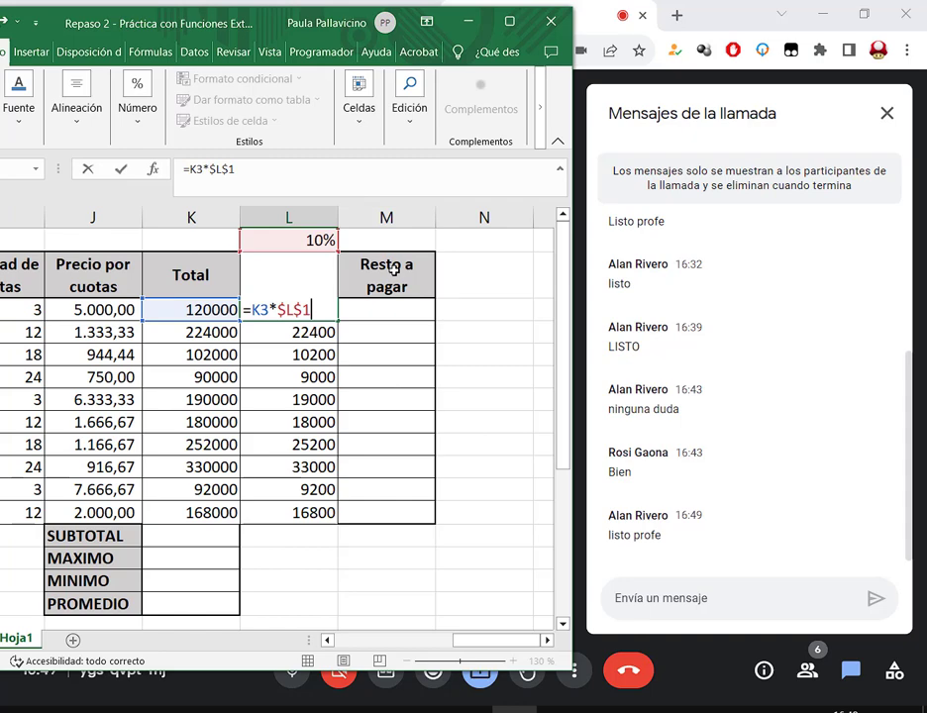
left_click(387, 310)
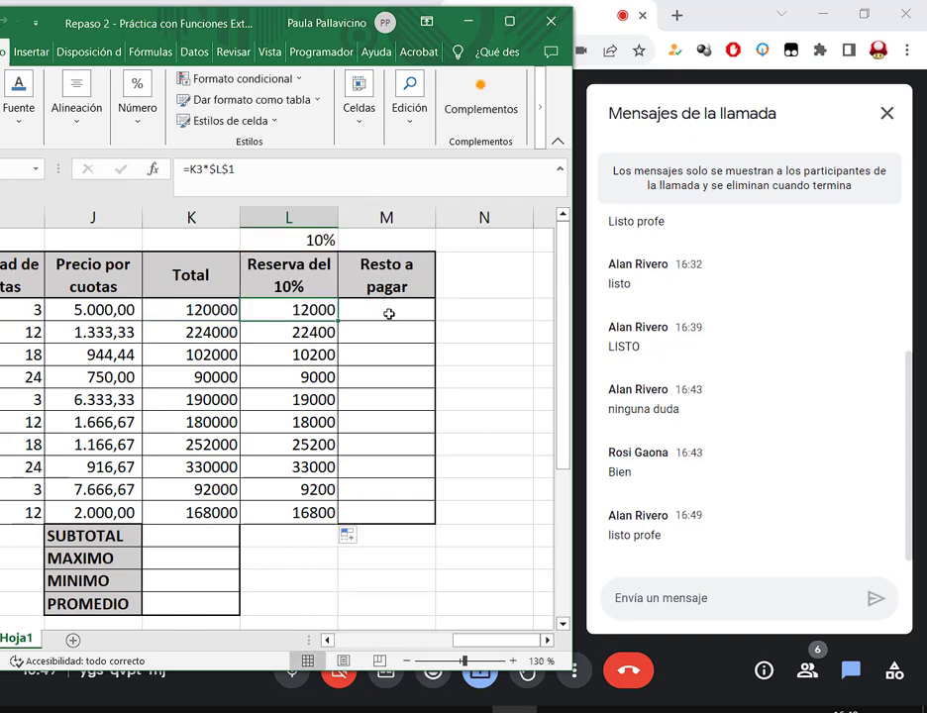
left_click(227, 311)
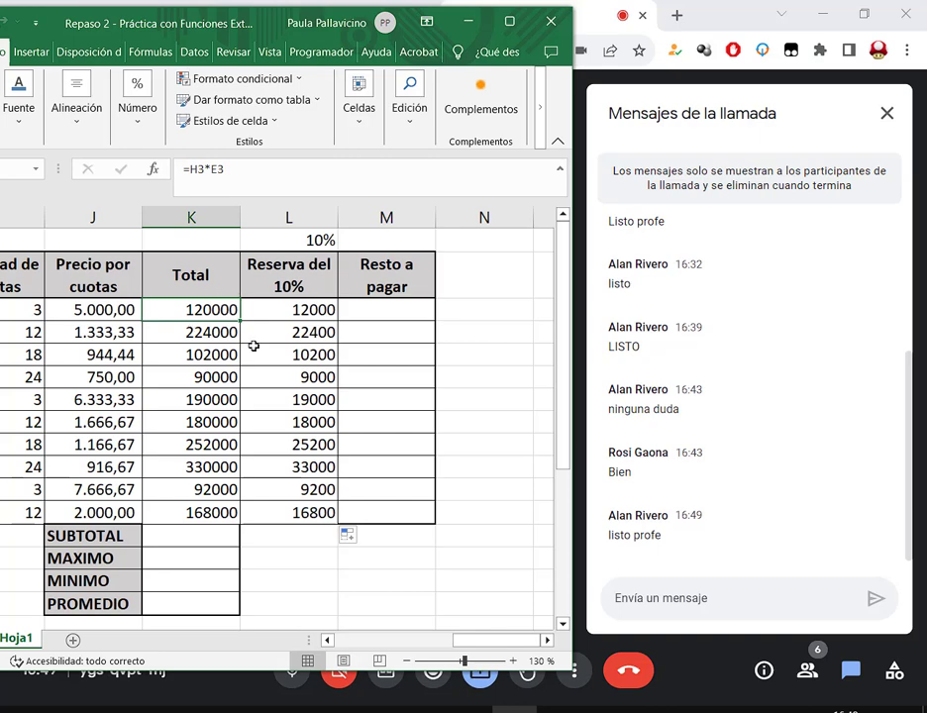
left_click_drag(296, 307, 308, 511)
Step: Enter =K3-L3 in M3 under Resto a pagar, fill it down to M12, and check the formula in M3
left_click(373, 315)
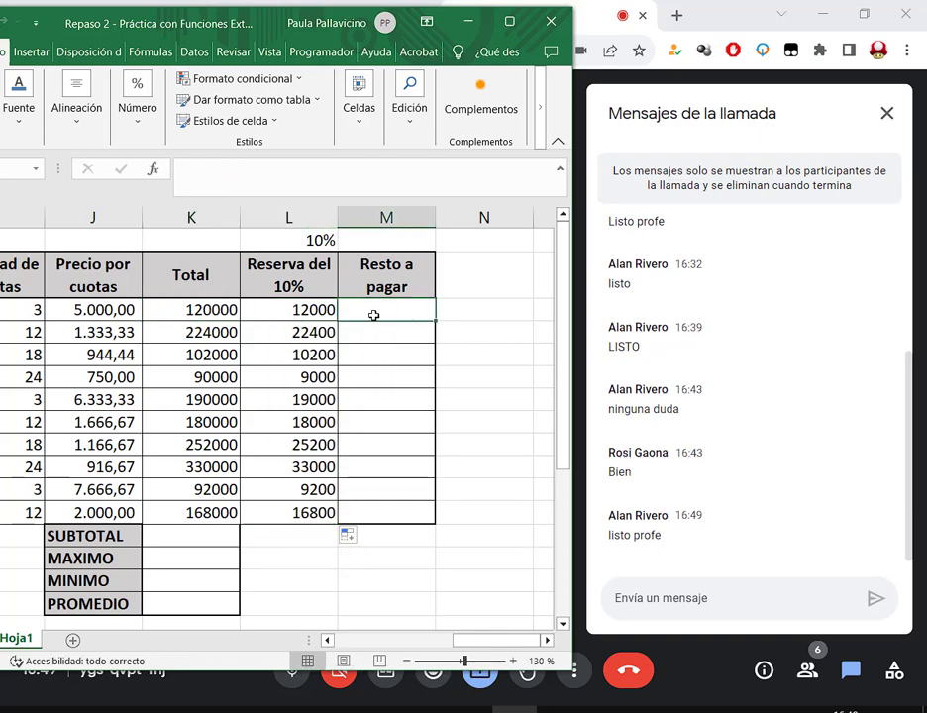
type("=")
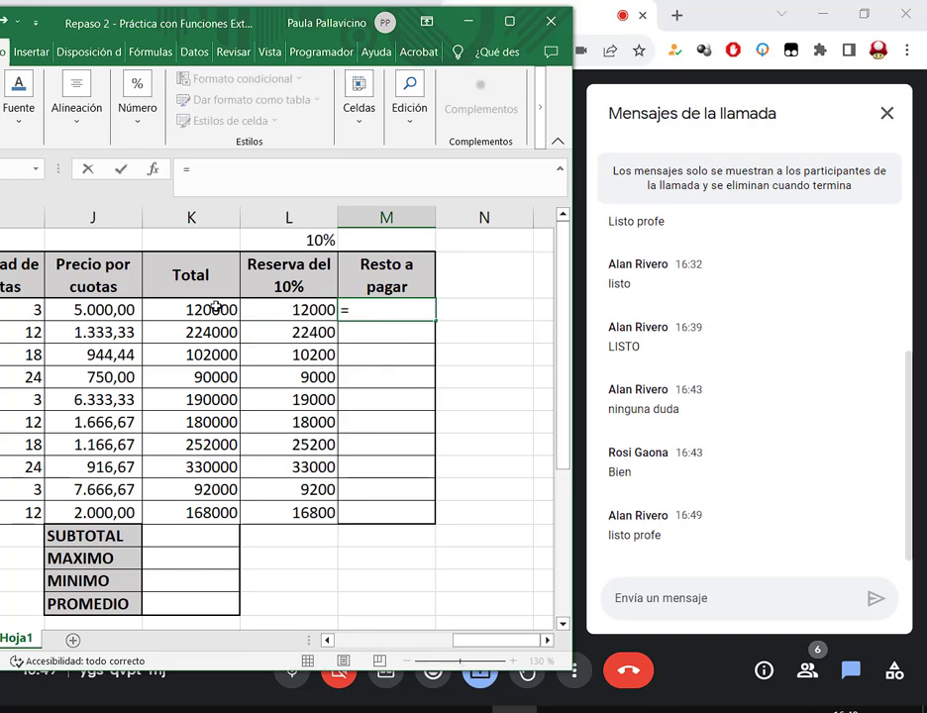
left_click(248, 309)
type("-")
left_click(271, 309)
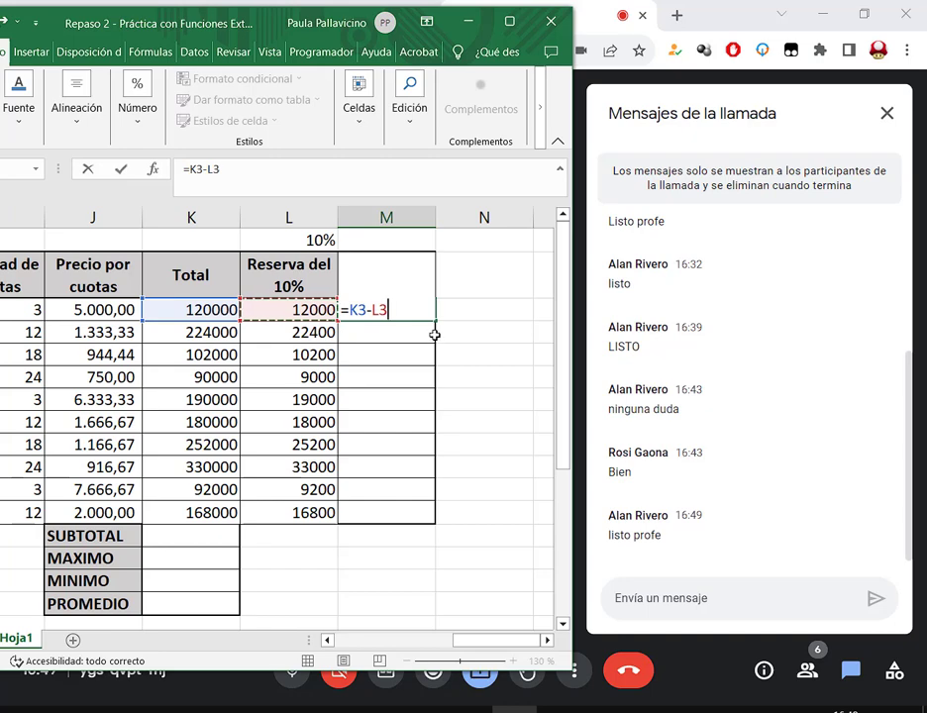
key("ctrl+Return")
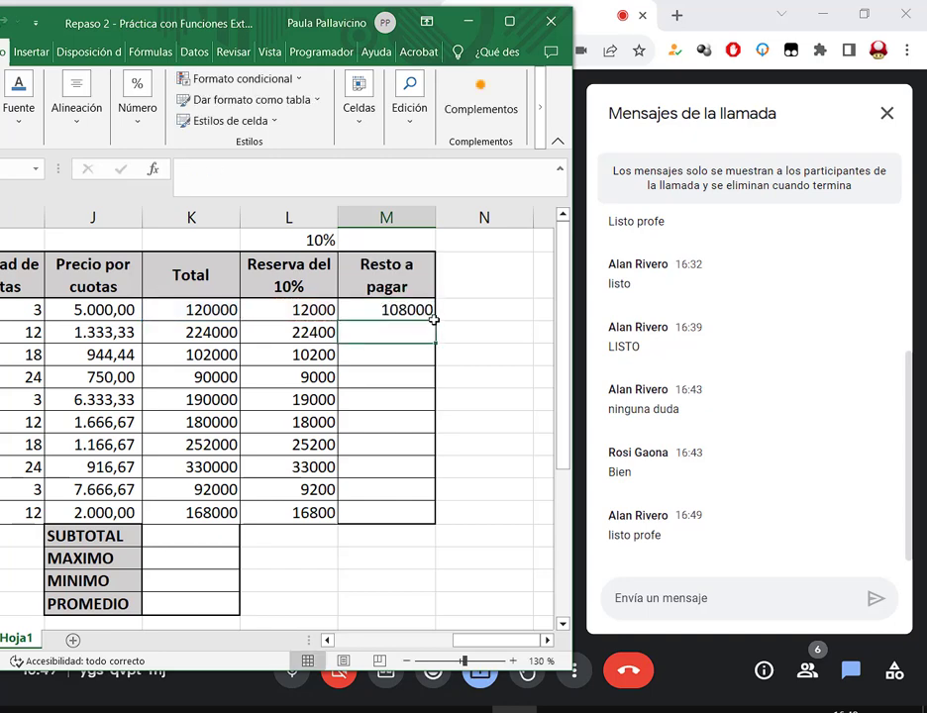
left_click_drag(434, 313, 405, 513)
double_click(399, 310)
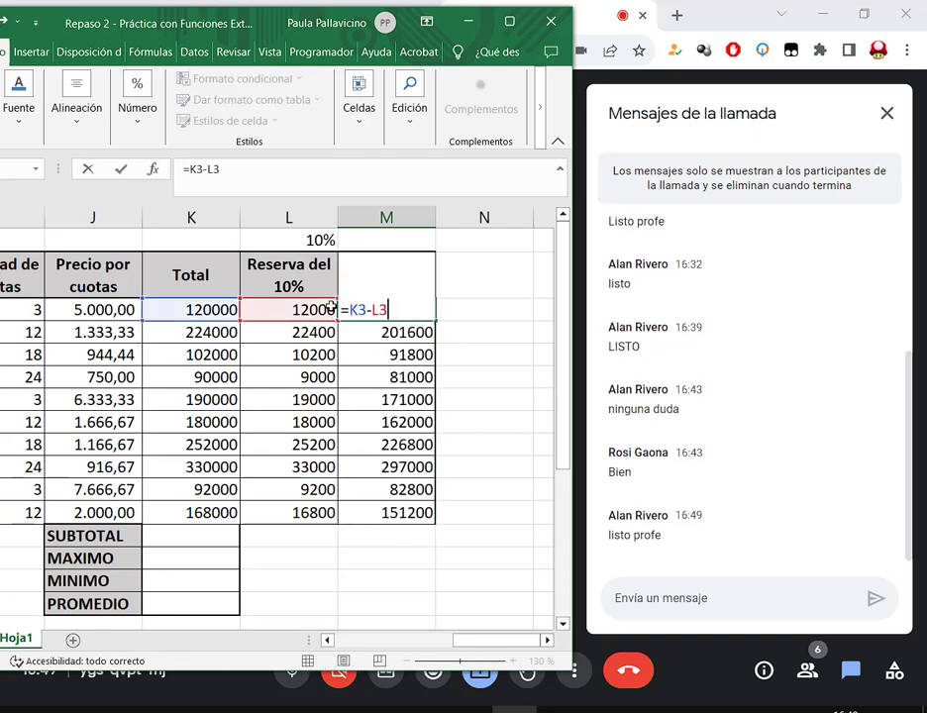
Step: Check the L3 reference in the =K3-L3 formula of M3 and close the cell for editing
left_click_drag(282, 292, 343, 331)
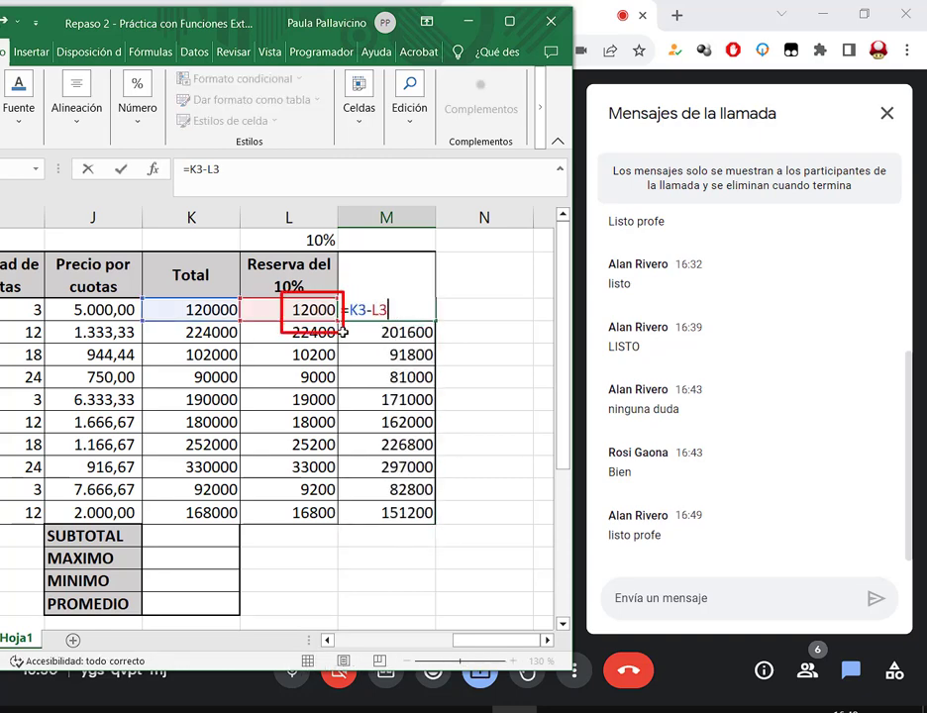
left_click_drag(357, 401, 334, 333)
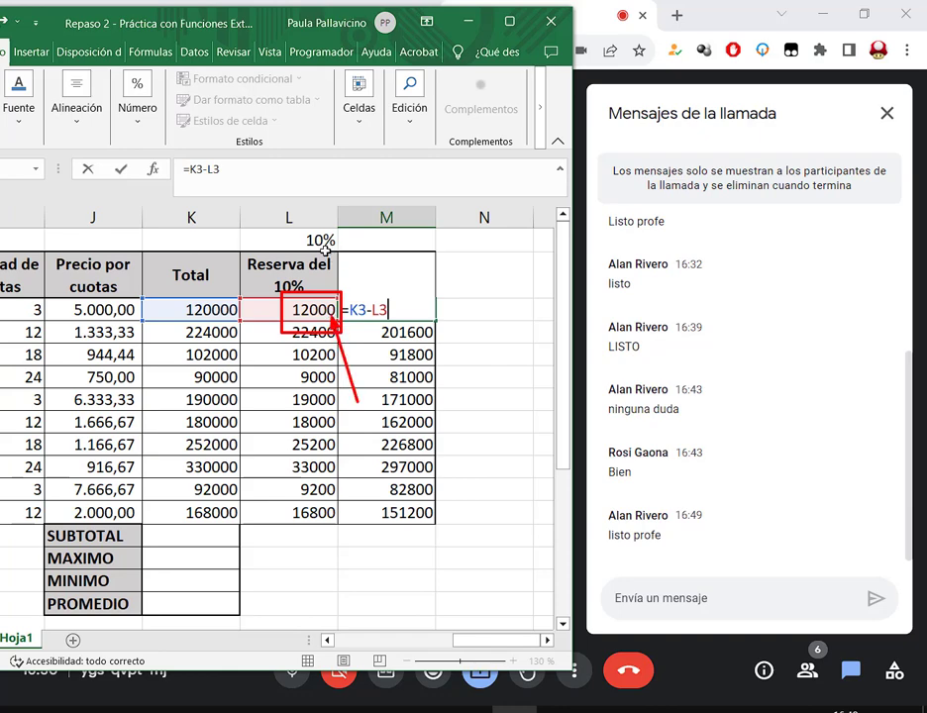
key("Escape")
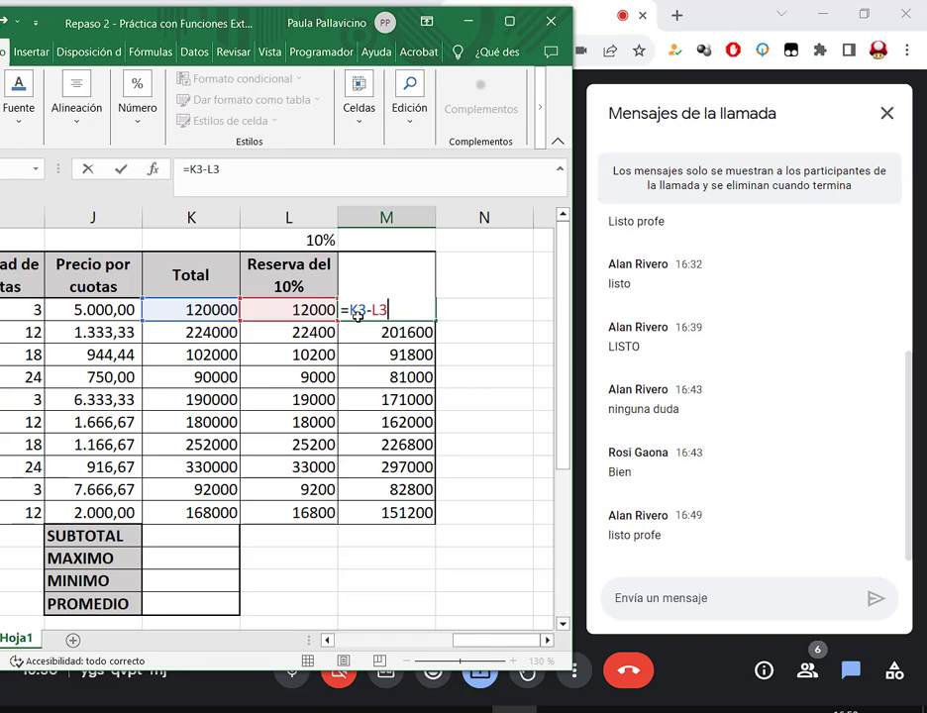
key("ctrl+Return")
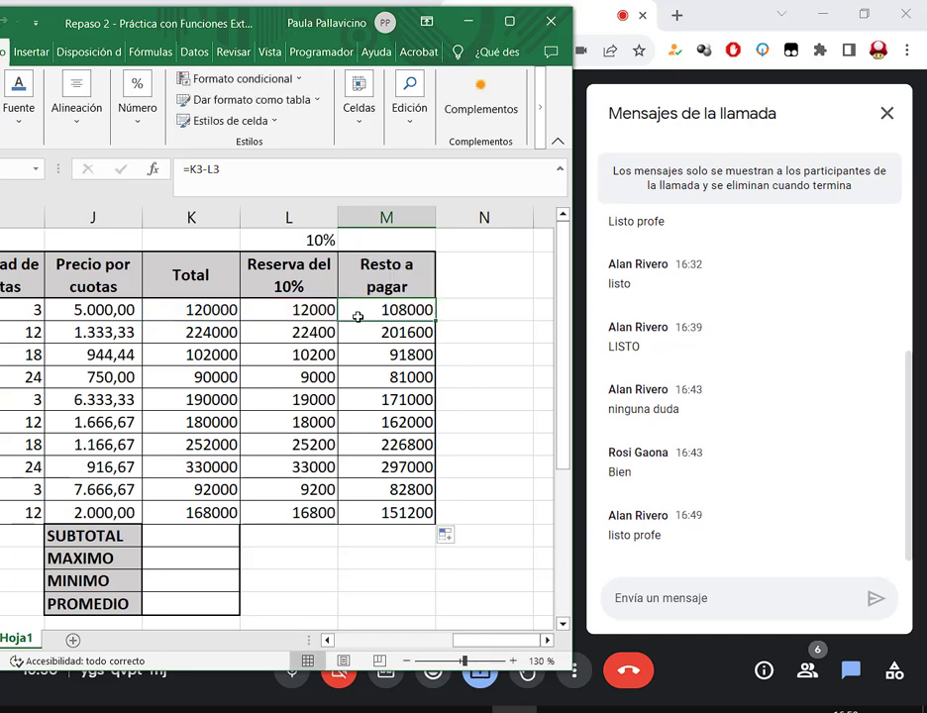
Step: Insert the sum of K3:K12 in K13 beside SUBTOTAL using AutoSum
left_click(192, 535)
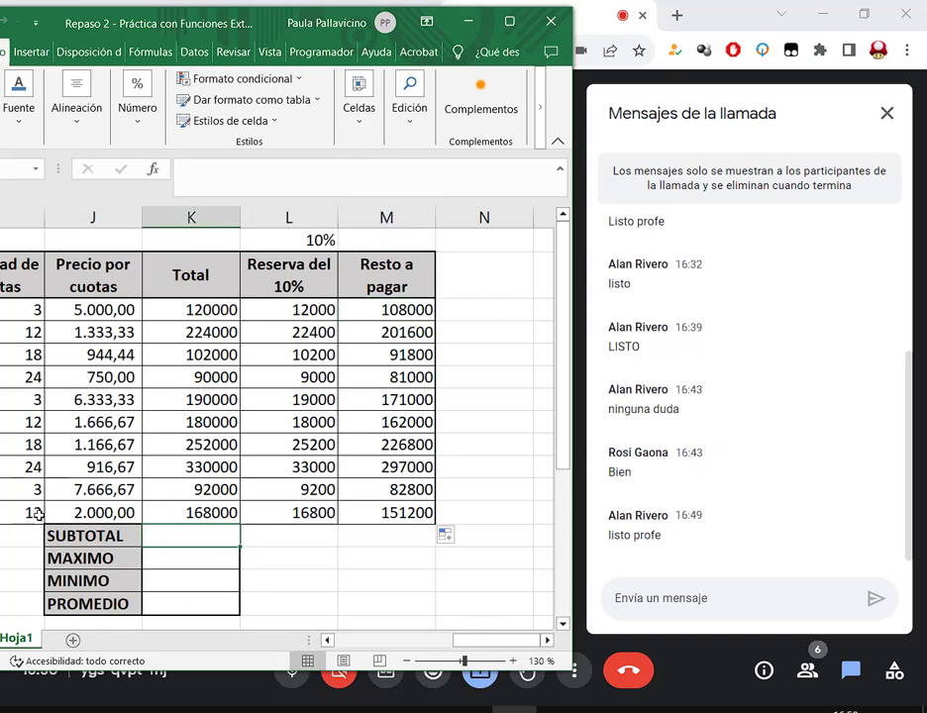
left_click_drag(46, 525, 245, 614)
left_click(409, 104)
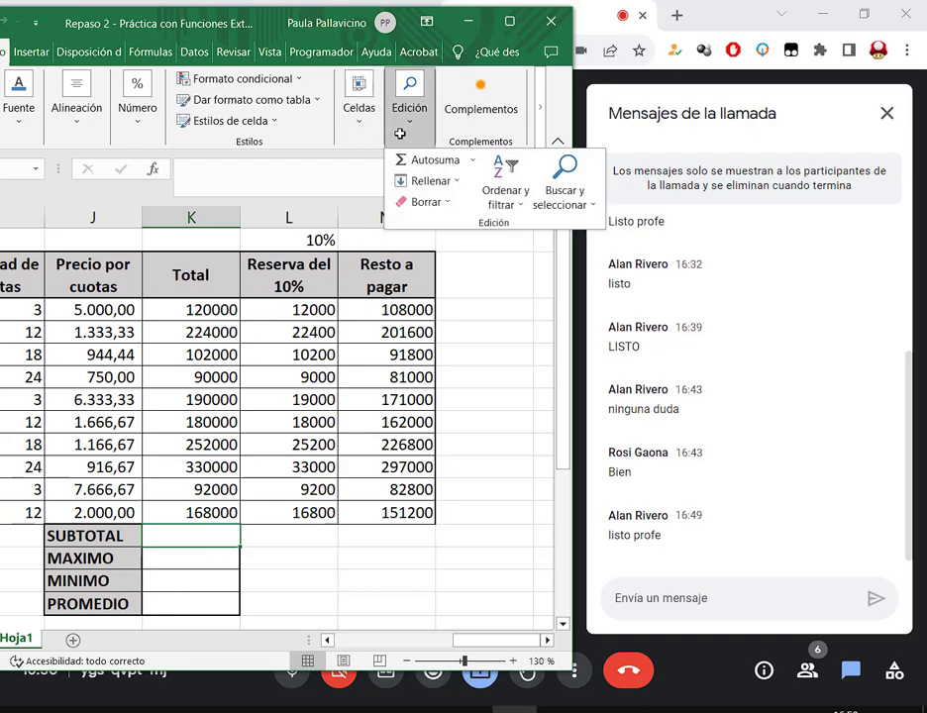
left_click(474, 159)
left_click(472, 182)
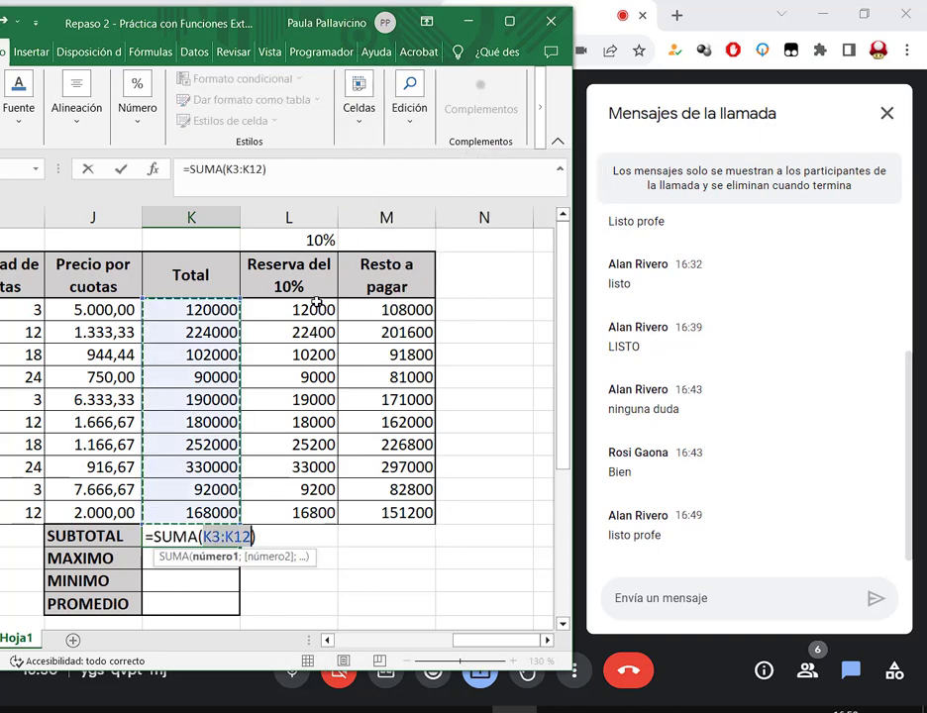
key("Return")
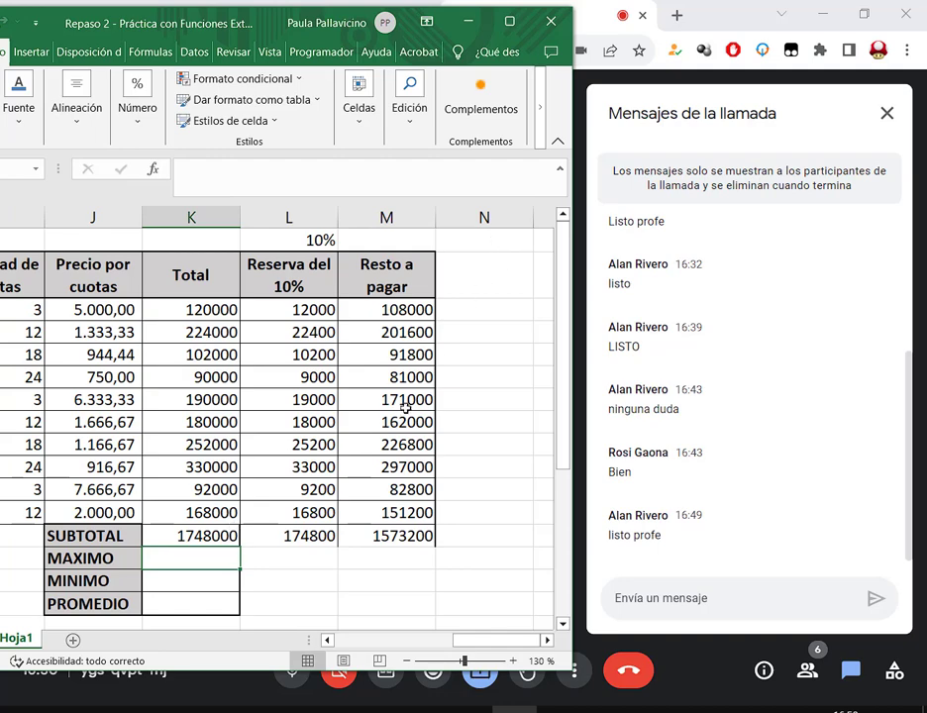
Step: Inspect the extra formulas in L13 and M13 beside the subtotal
left_click_drag(292, 533, 433, 535)
left_click(322, 535)
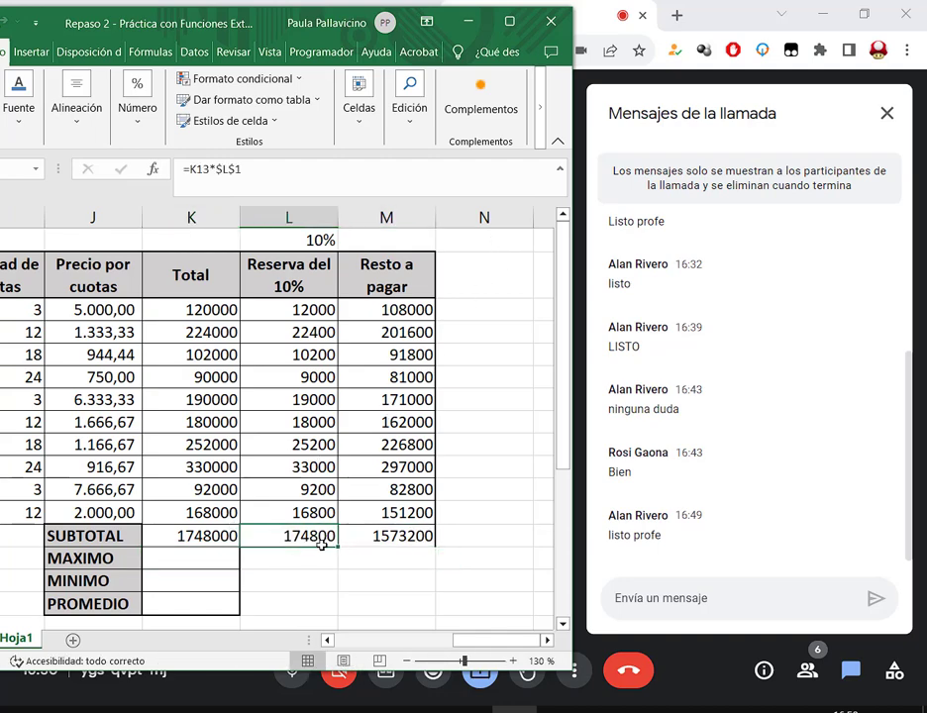
left_click(319, 555)
left_click_drag(283, 535, 403, 548)
left_click(396, 558)
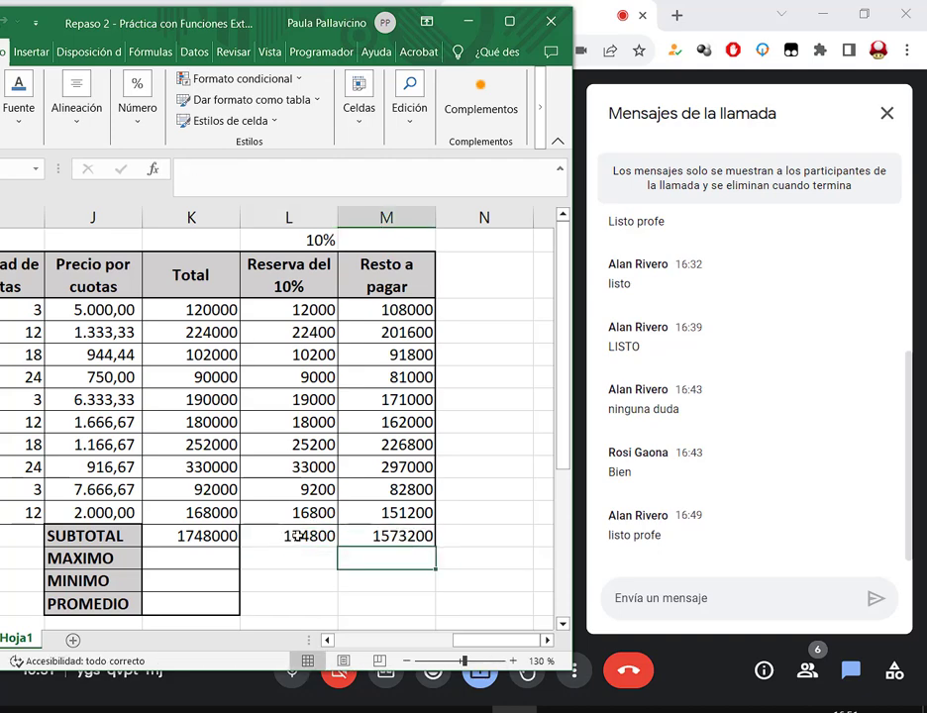
Step: Insert the maximum of K3:K12 in K14 beside MAXIMO and delete the contents of L13:M16
left_click(182, 559)
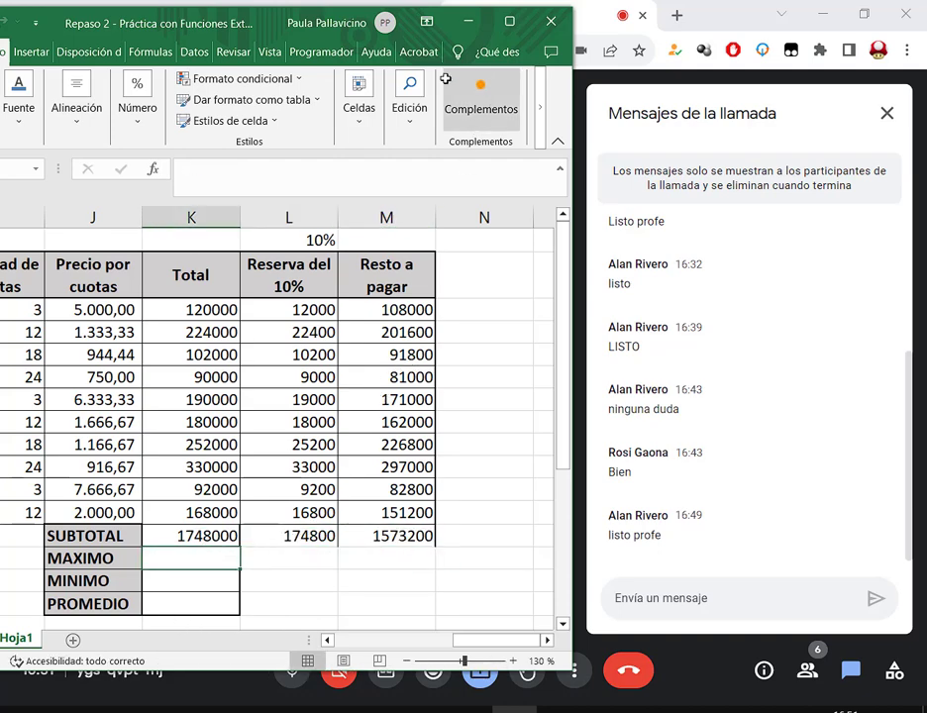
left_click(420, 111)
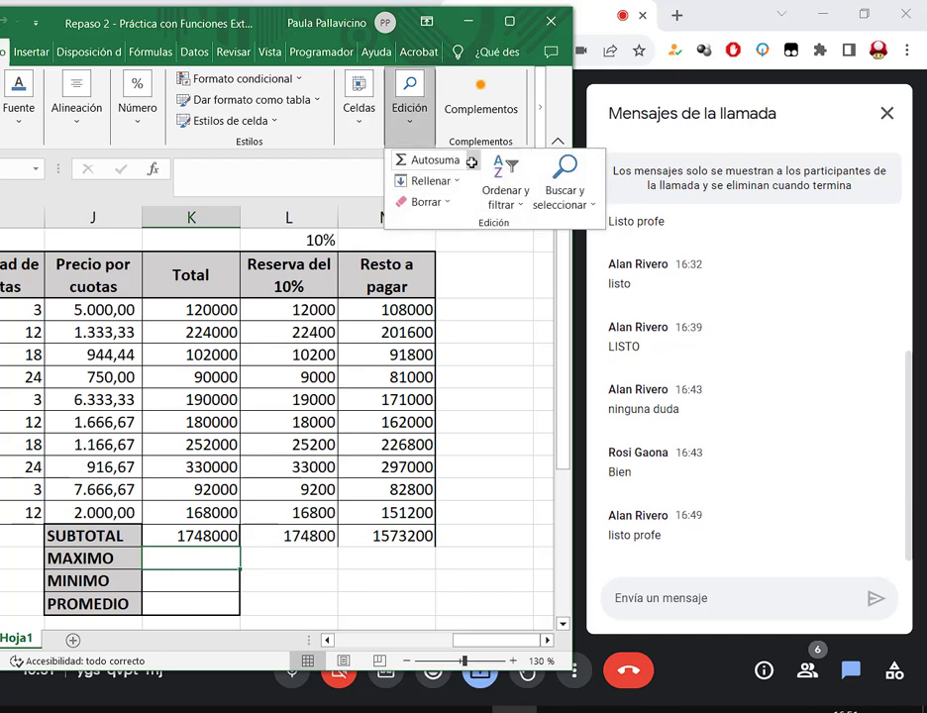
left_click(471, 162)
left_click(448, 248)
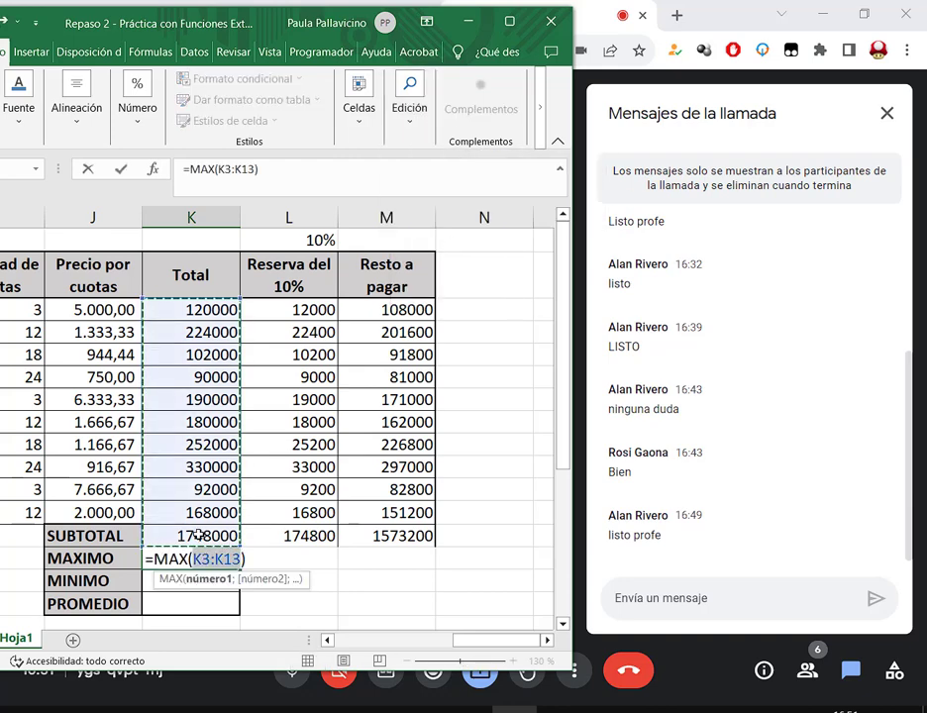
left_click_drag(223, 309, 179, 512)
key("Return")
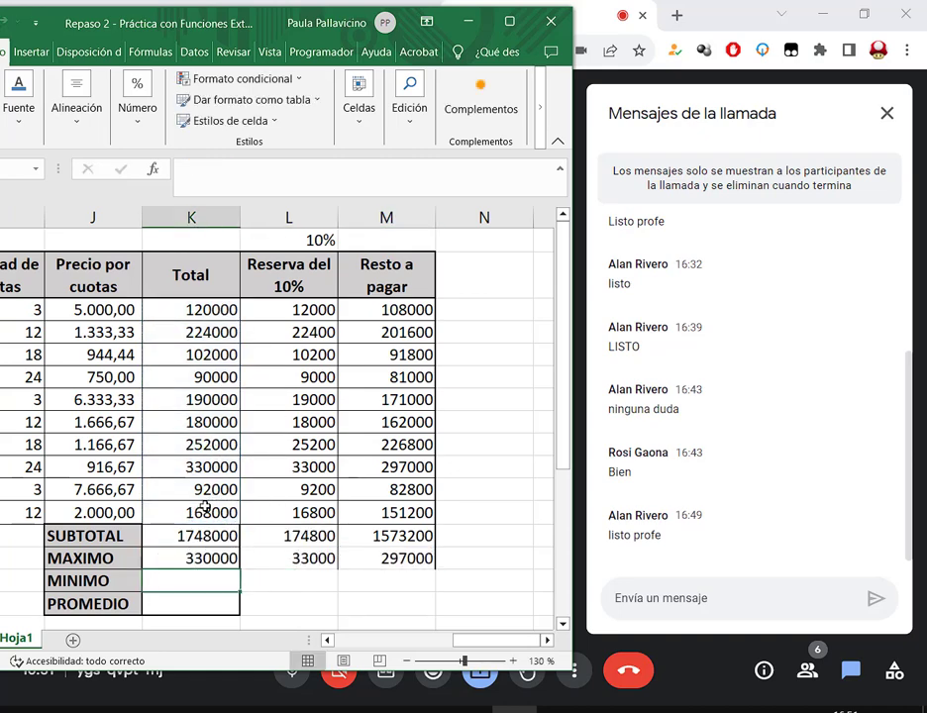
left_click_drag(333, 536, 424, 597)
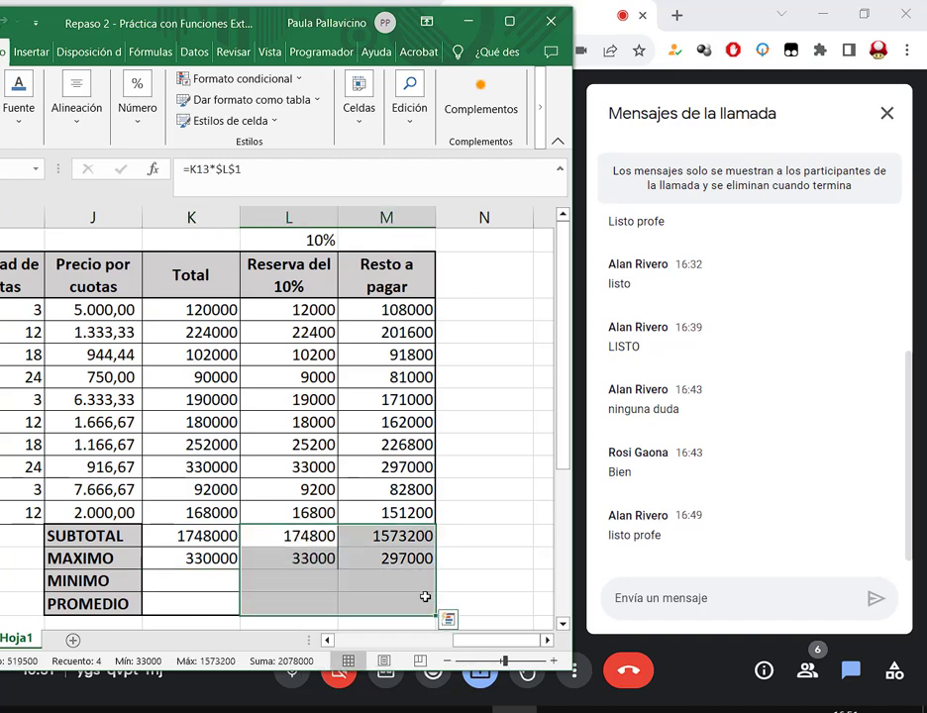
key("Delete")
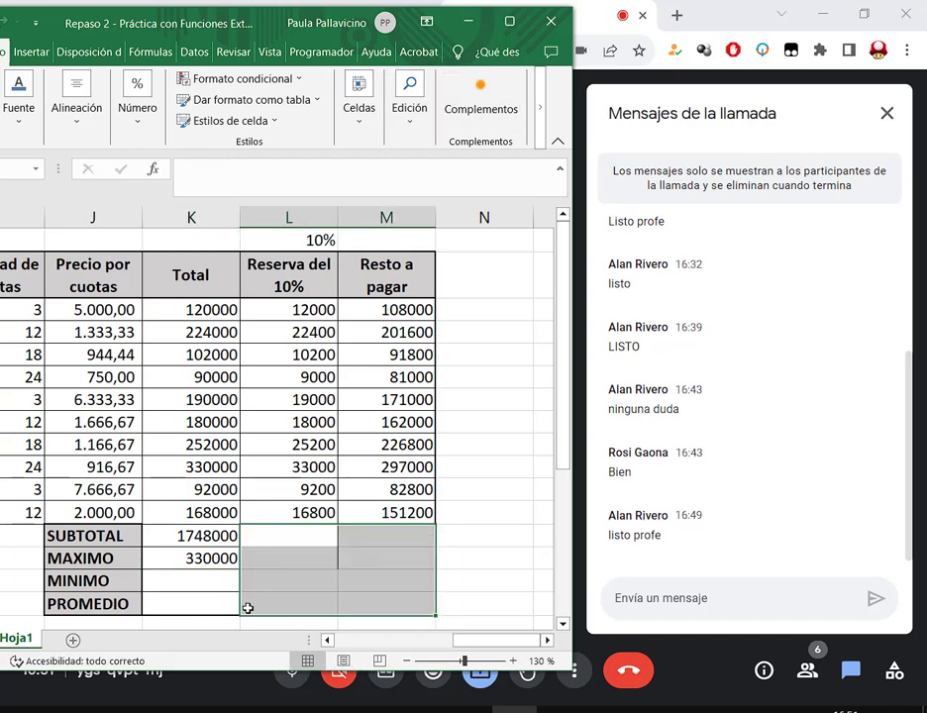
Step: Insert the minimum of K3:K12 in K15 beside MINIMO
left_click(211, 589)
left_click(406, 107)
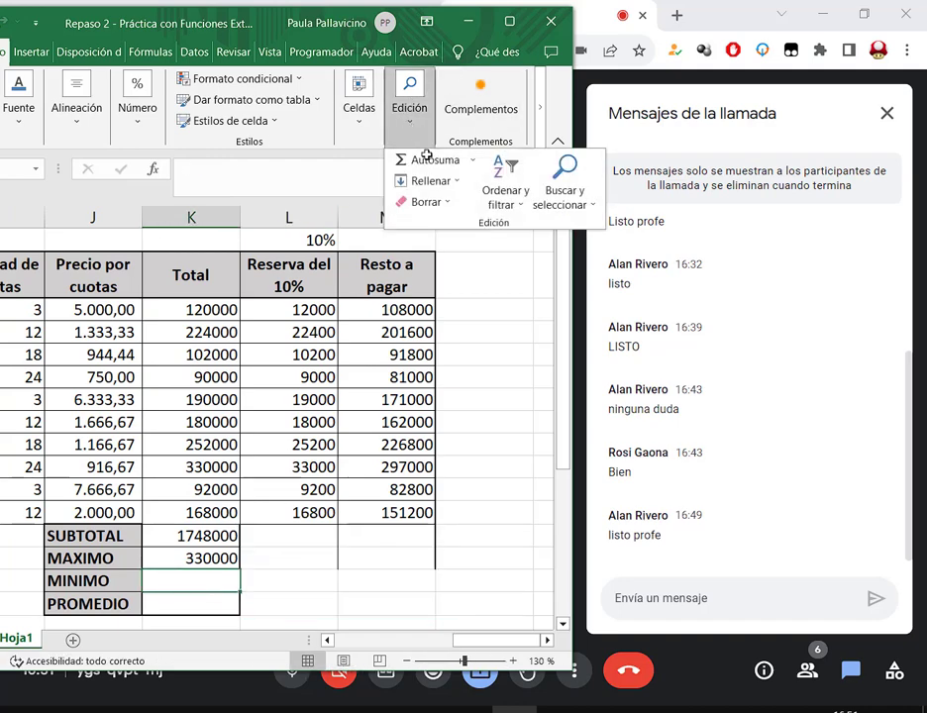
left_click(473, 159)
left_click(454, 262)
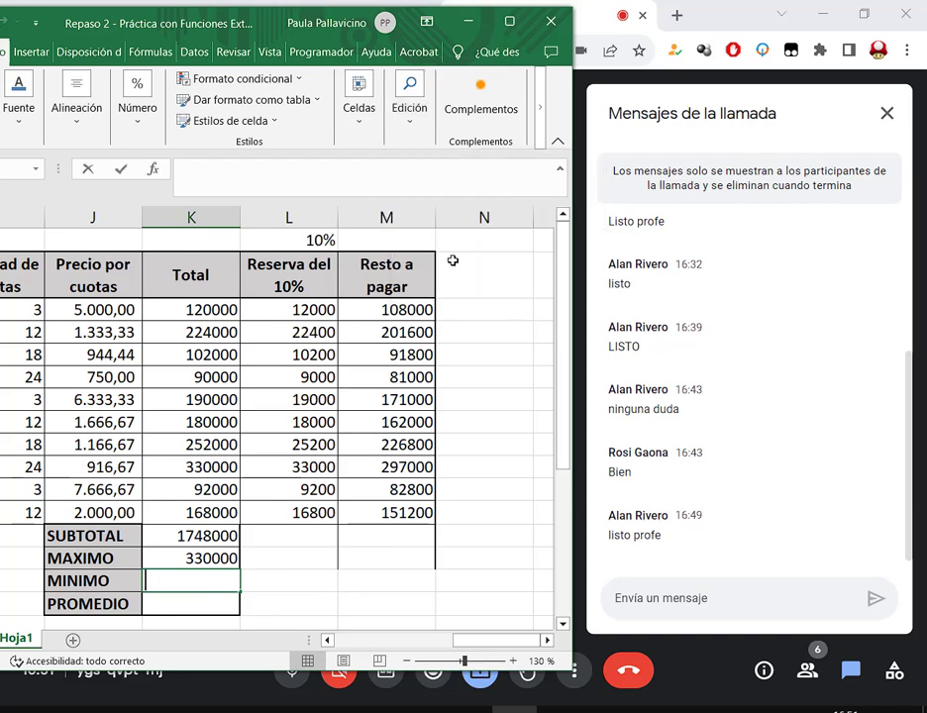
left_click_drag(213, 309, 215, 514)
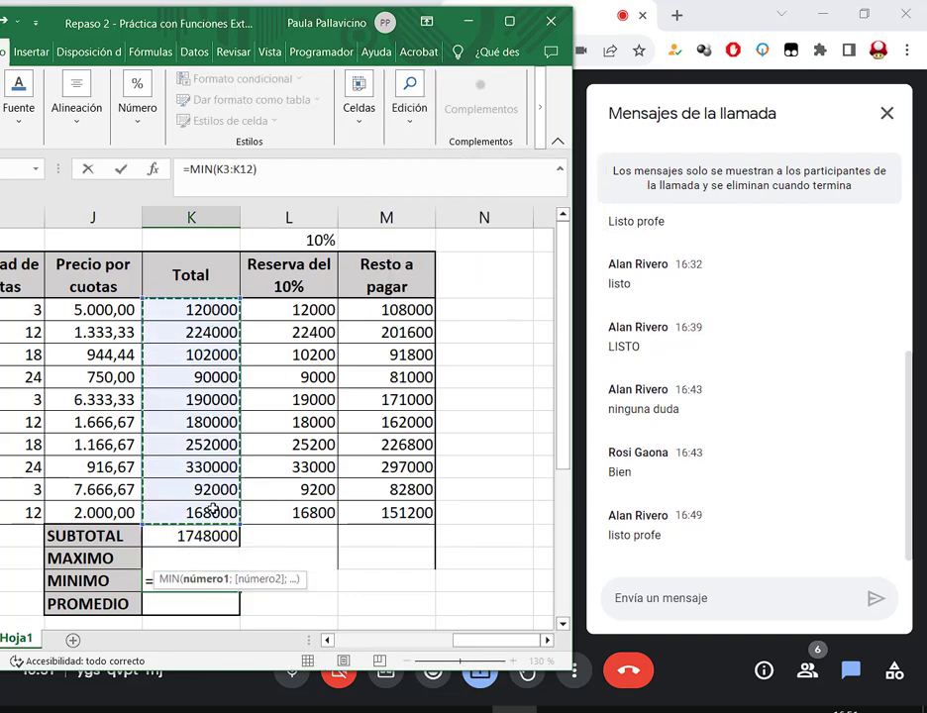
key("Return")
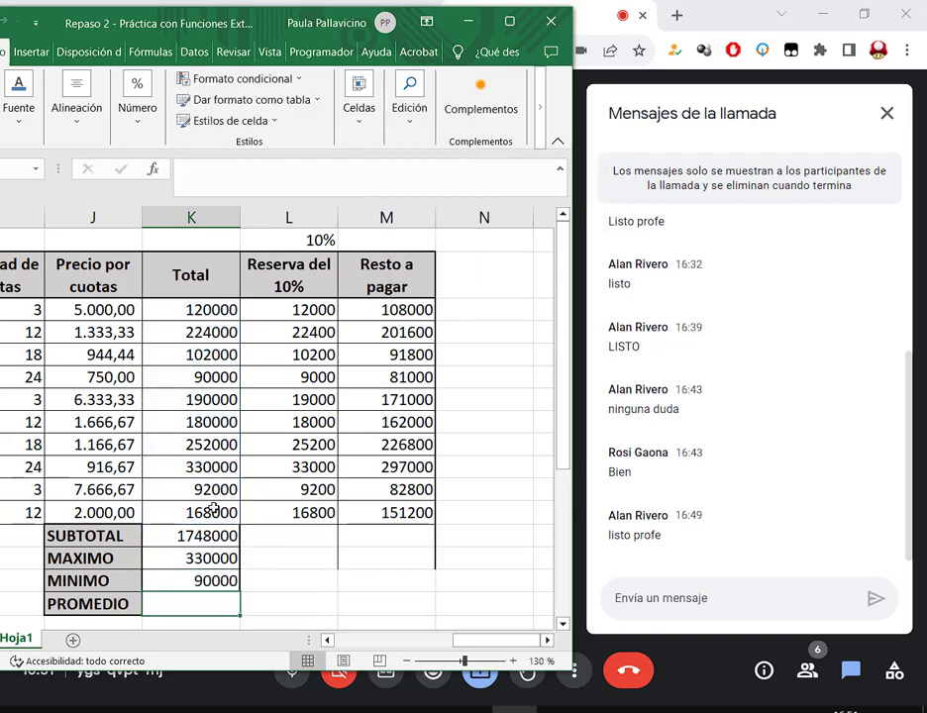
Step: Insert the average of K3:K12 in K16 beside PROMEDIO and review the Total values it covers
left_click(409, 104)
left_click(471, 159)
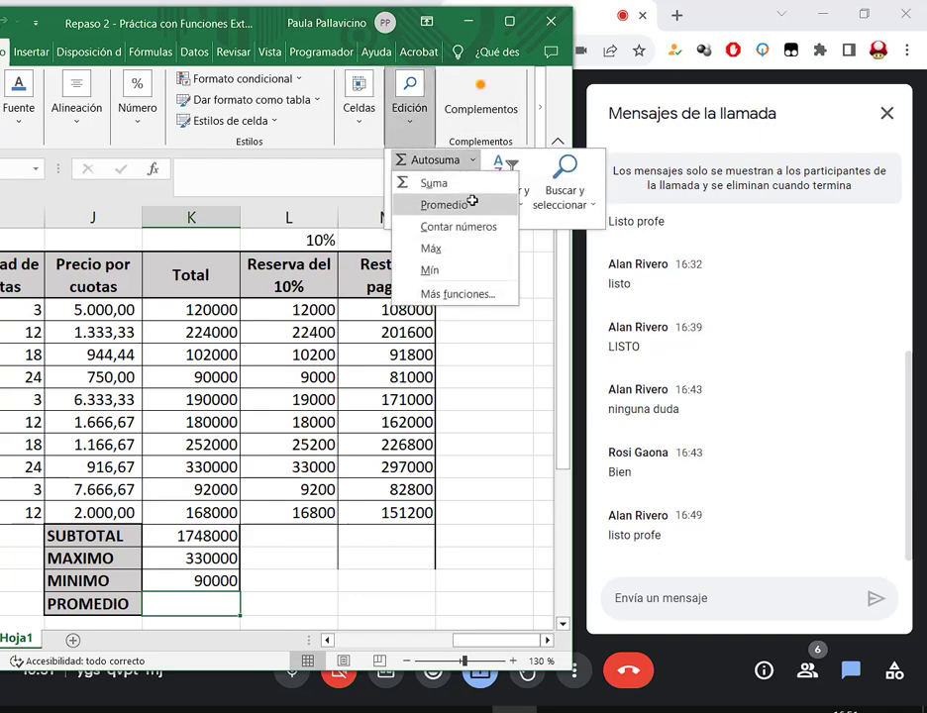
left_click(473, 203)
left_click_drag(228, 309, 219, 489)
key("Return")
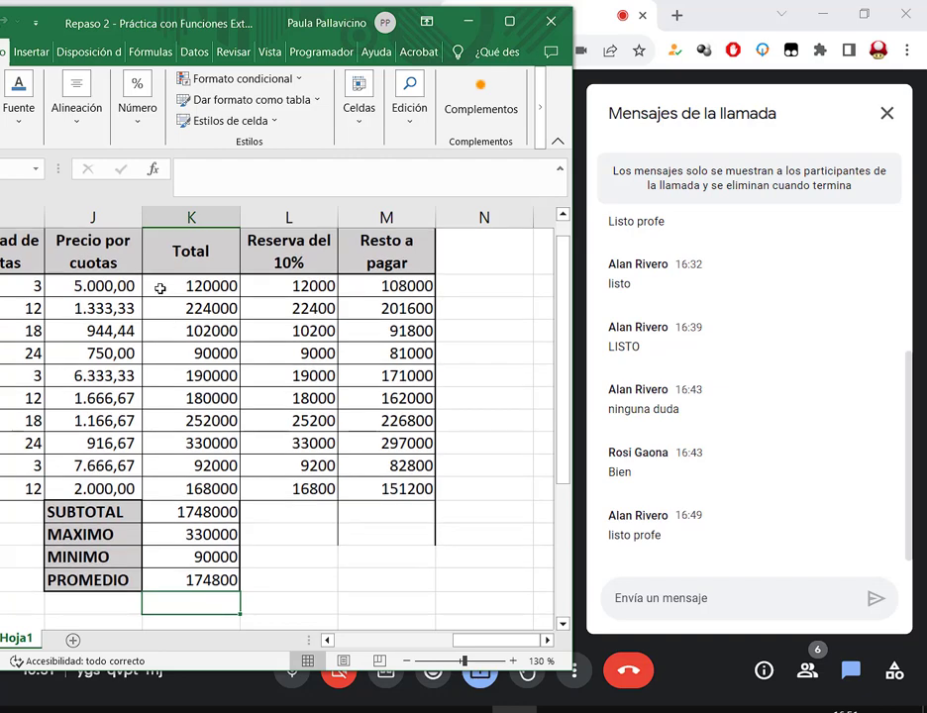
mouse_move(139, 267)
left_mouse_down()
mouse_move(192, 435)
mouse_move(244, 502)
left_mouse_up()
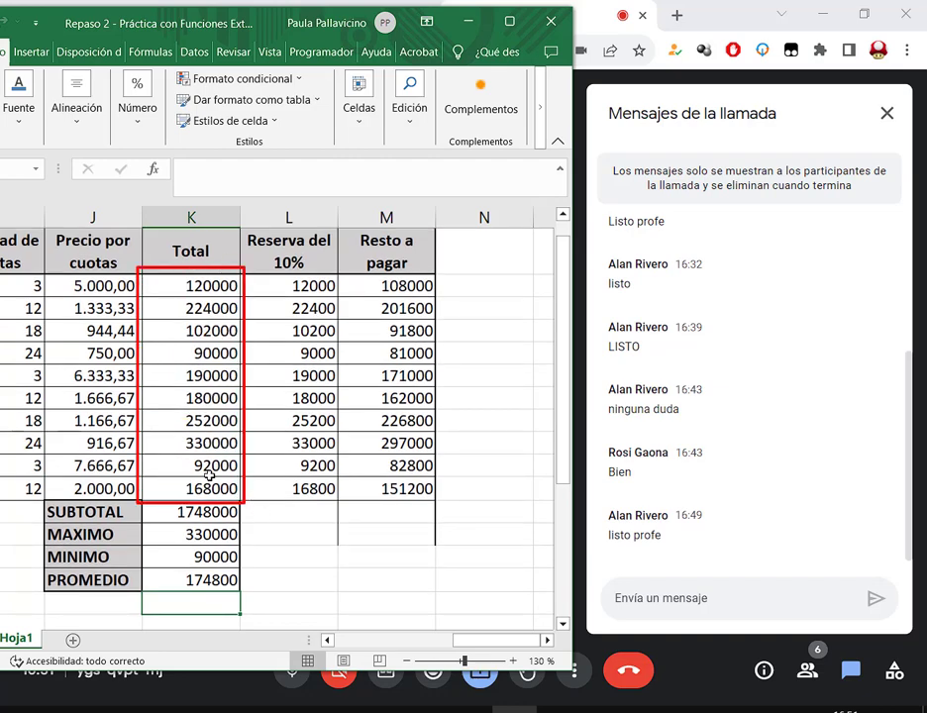
key("Escape")
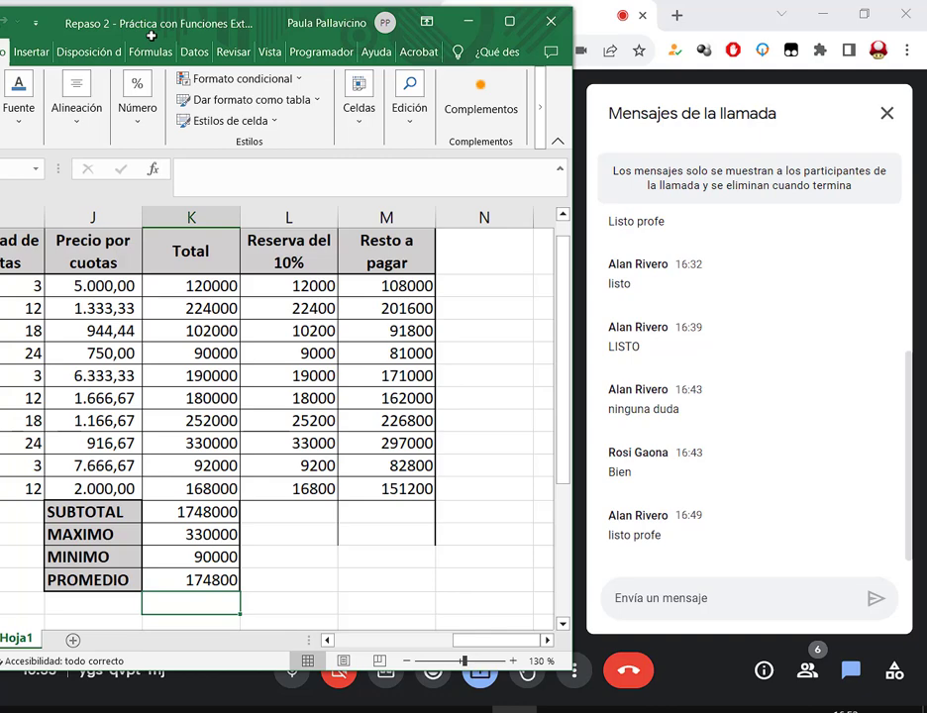
Step: Maximize the workbook window and clear the formats of L13:M14 to remove the leftover borders
left_click(509, 21)
left_click_drag(783, 675, 769, 675)
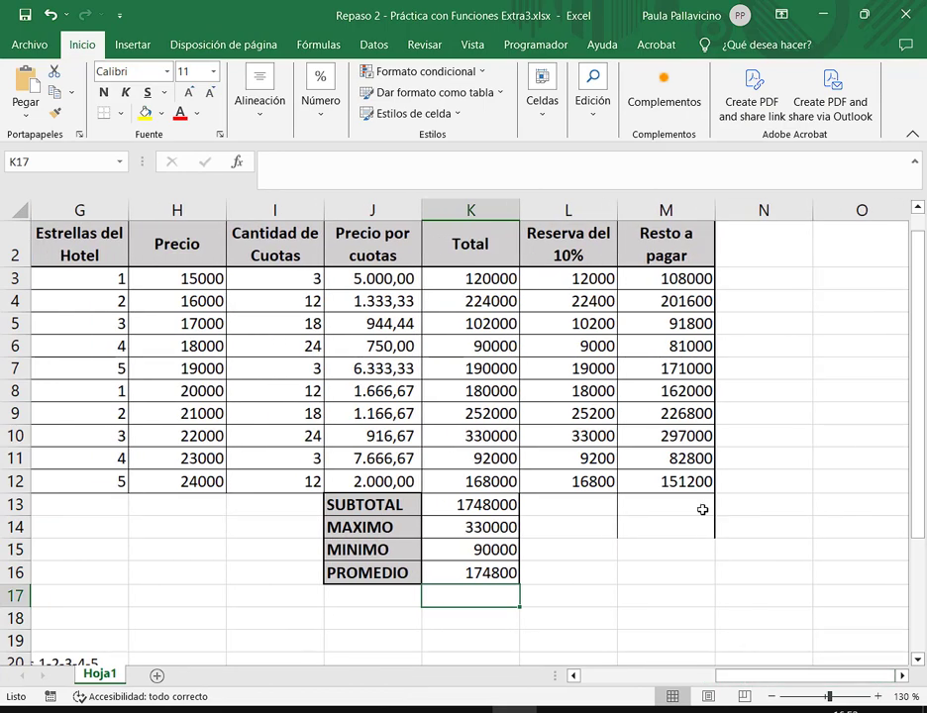
left_click(705, 594)
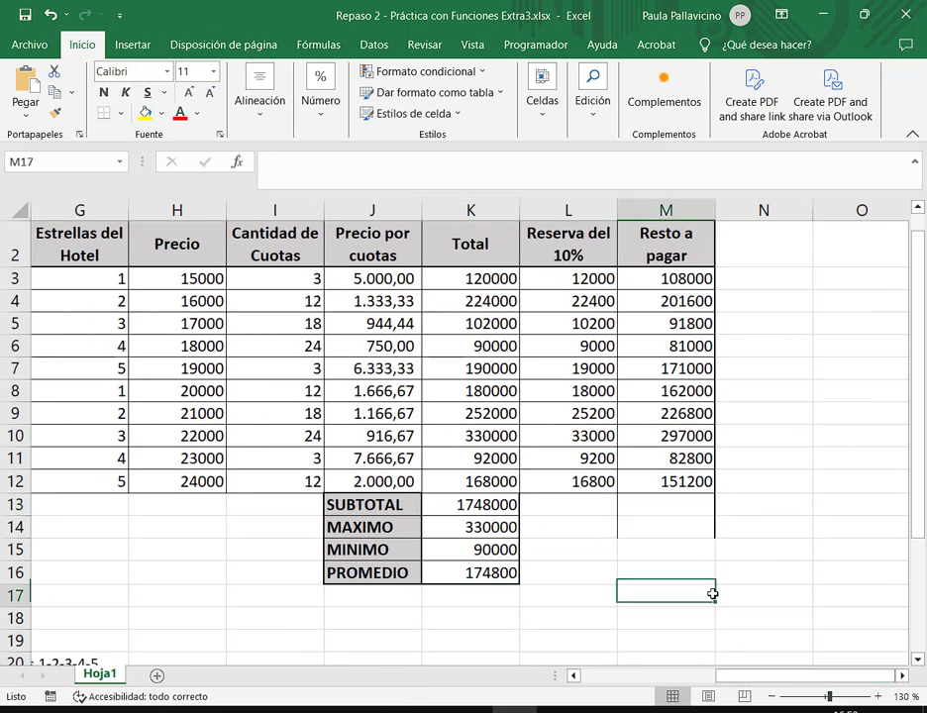
left_click(557, 507)
left_click_drag(634, 517, 701, 535)
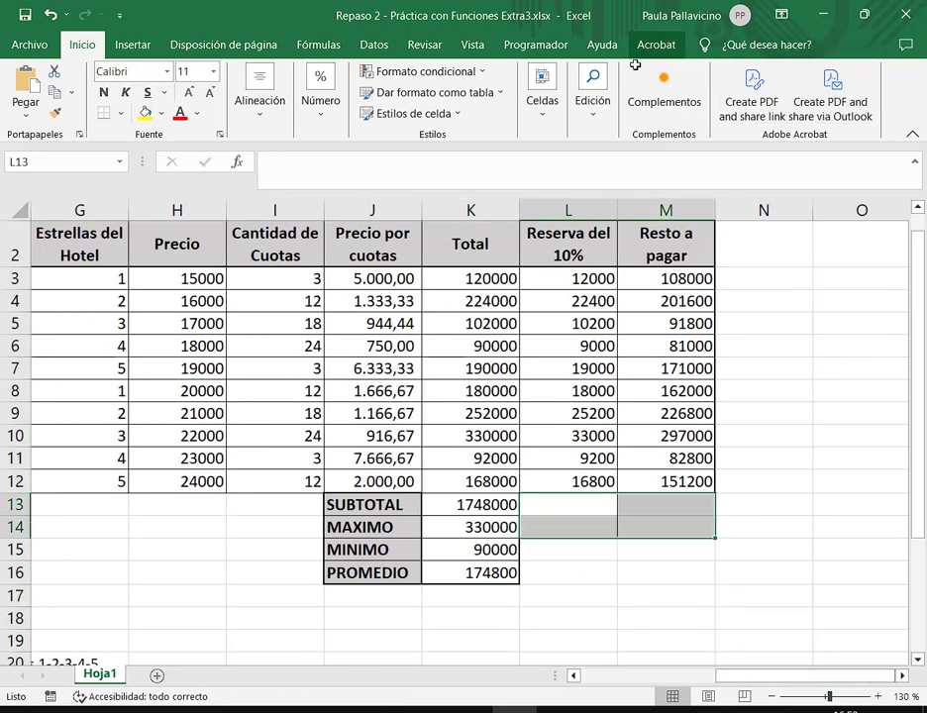
left_click(606, 118)
left_click(630, 196)
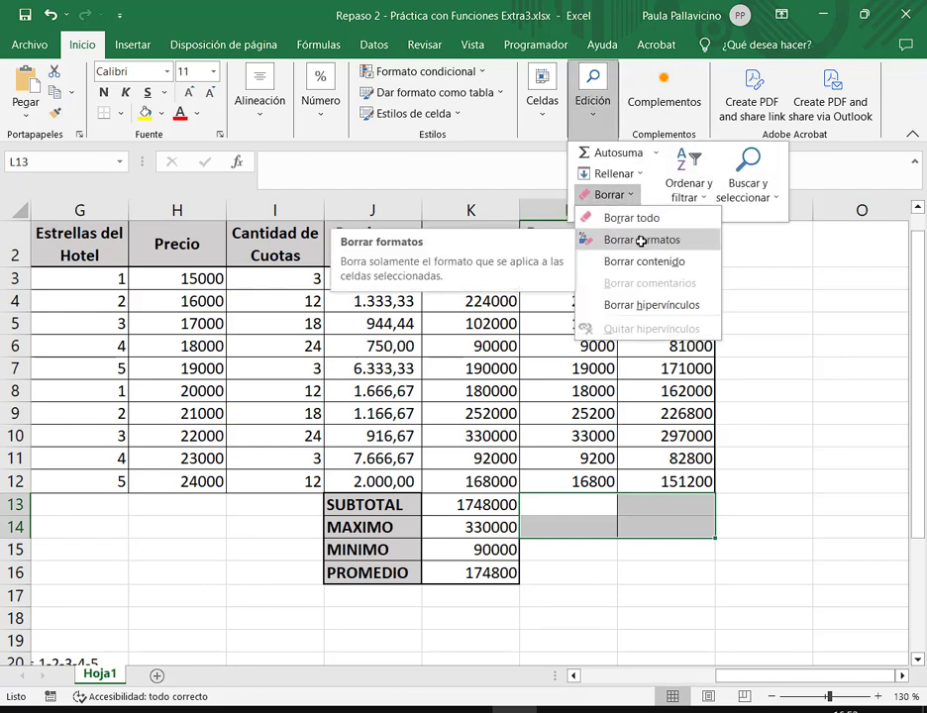
key("Escape")
key("Escape")
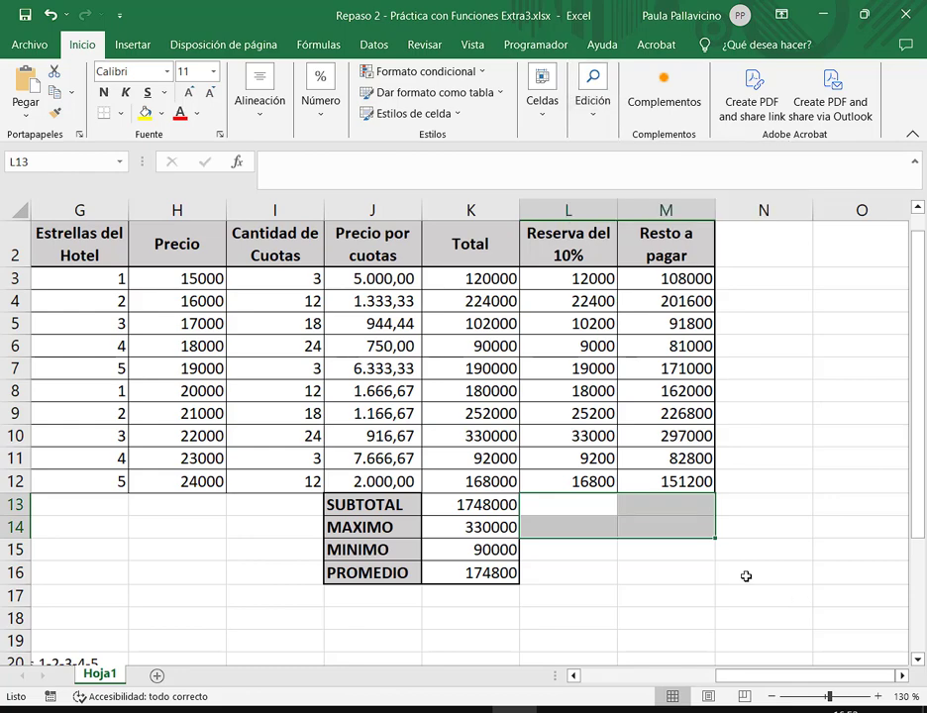
left_click(699, 548)
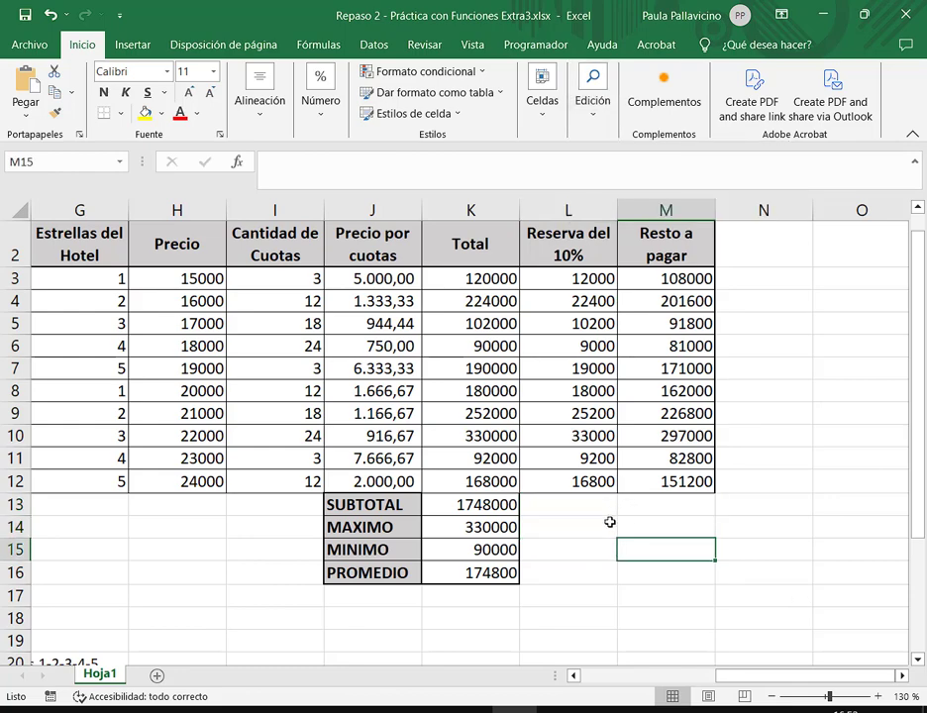
left_click_drag(609, 507, 773, 598)
left_click(603, 109)
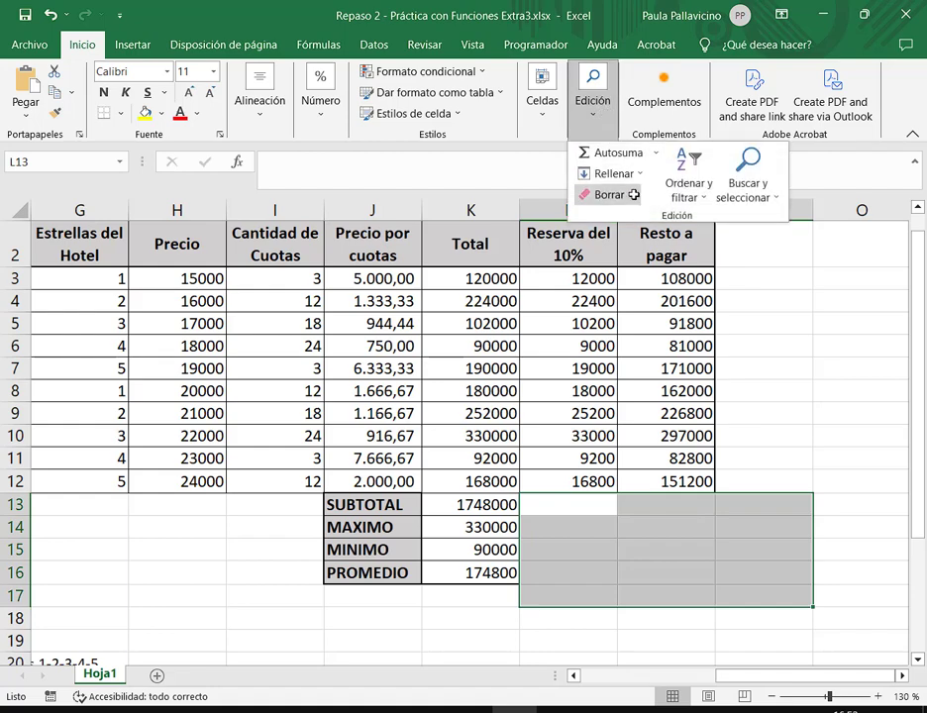
left_click(626, 194)
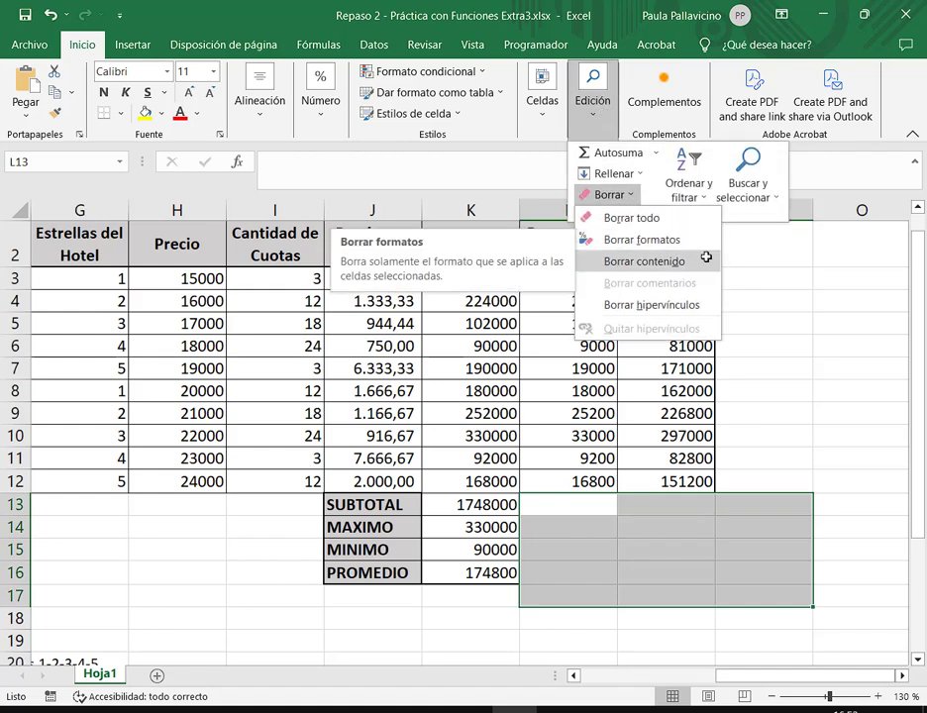
left_click(835, 476)
left_click(835, 475)
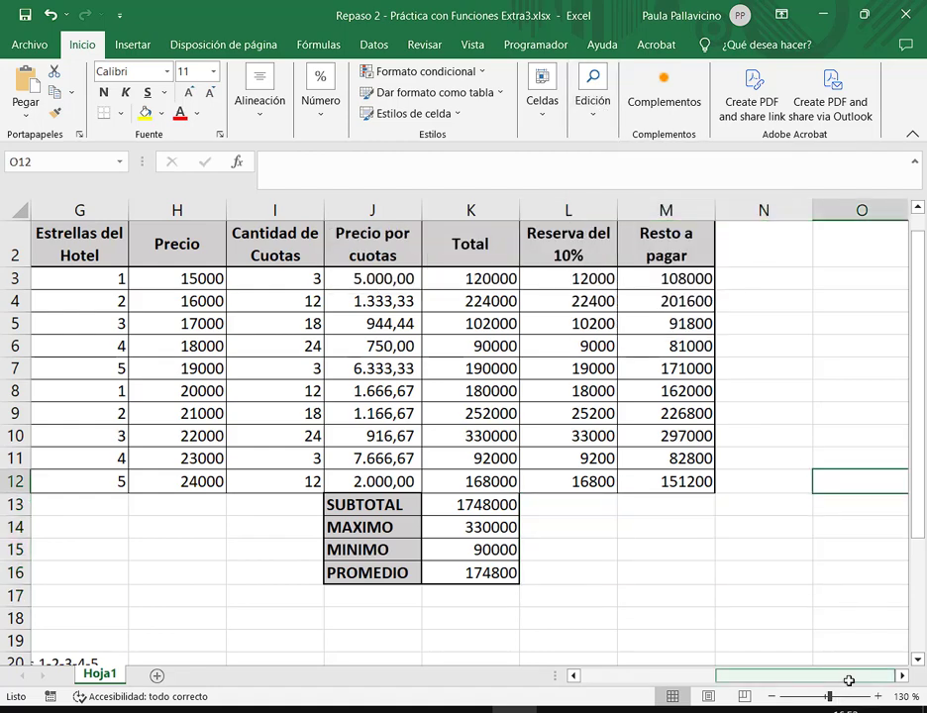
Step: Review the numbered exercise instructions in rows 15 to 27 against the completed table
left_click_drag(846, 680, 633, 684)
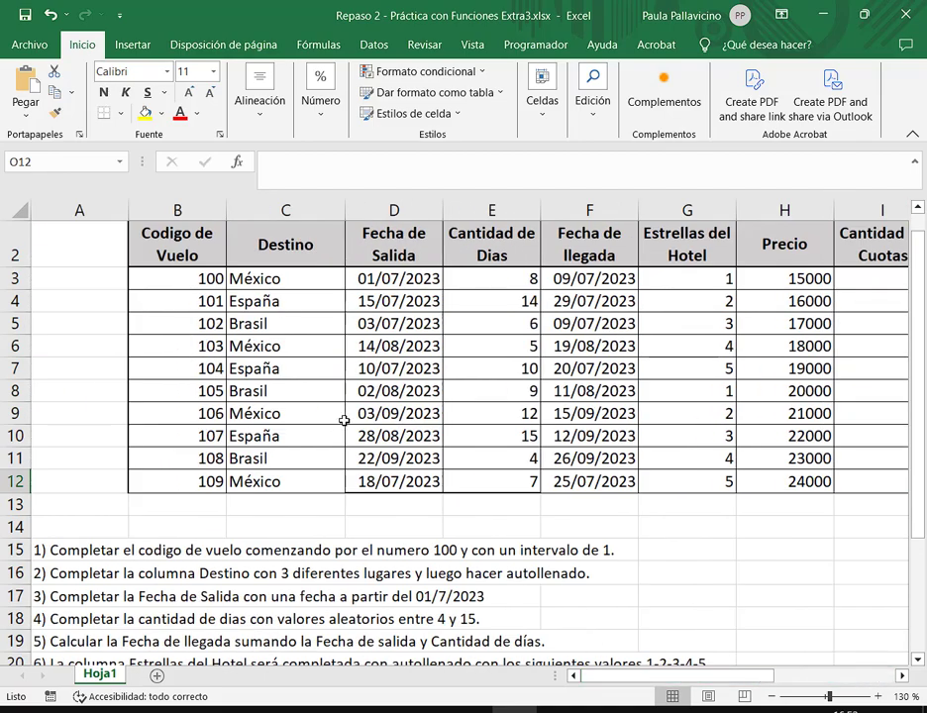
scroll(343, 422, "down", 2)
scroll(344, 420, "down", 1)
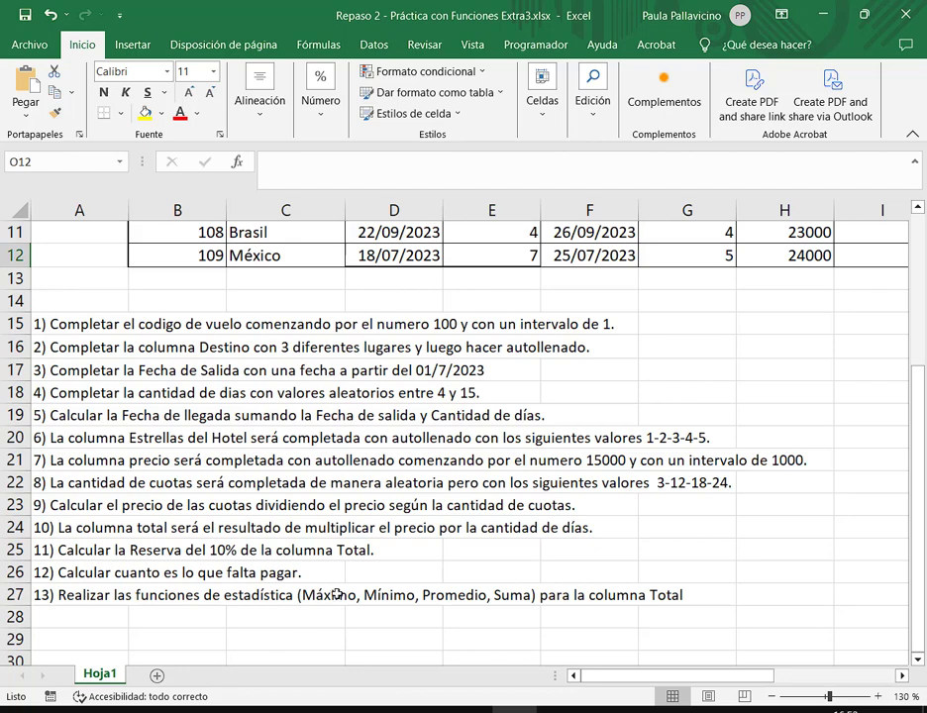
Step: Apply the accounting format with the $ symbol to H3:H12, J3:M12 and the summary results in K13:K16
scroll(325, 586, "up", 4)
left_click_drag(699, 678, 745, 678)
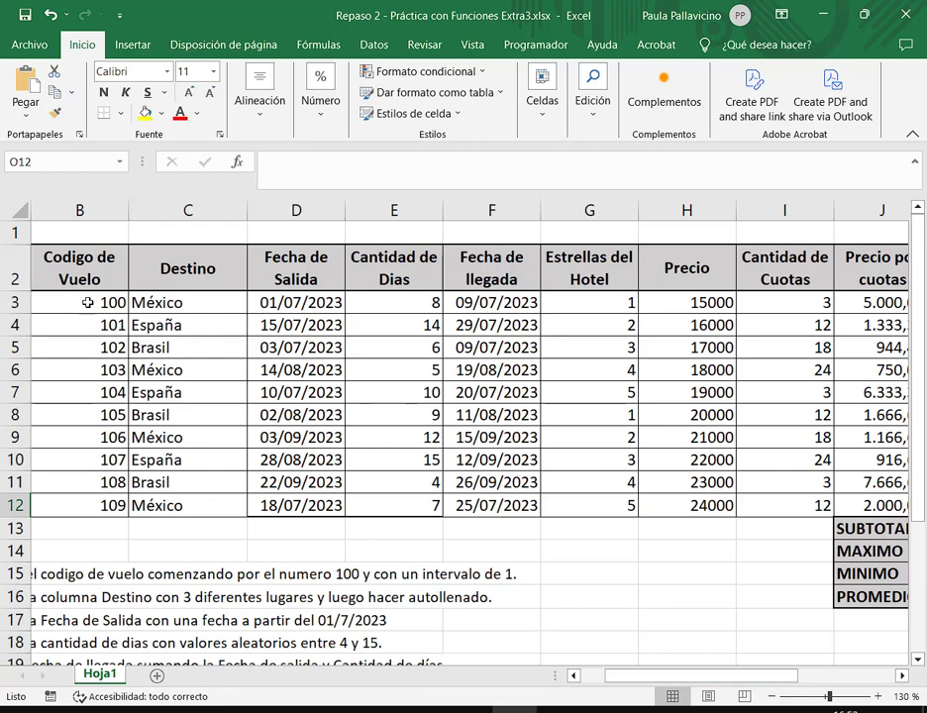
left_click_drag(95, 266, 114, 505)
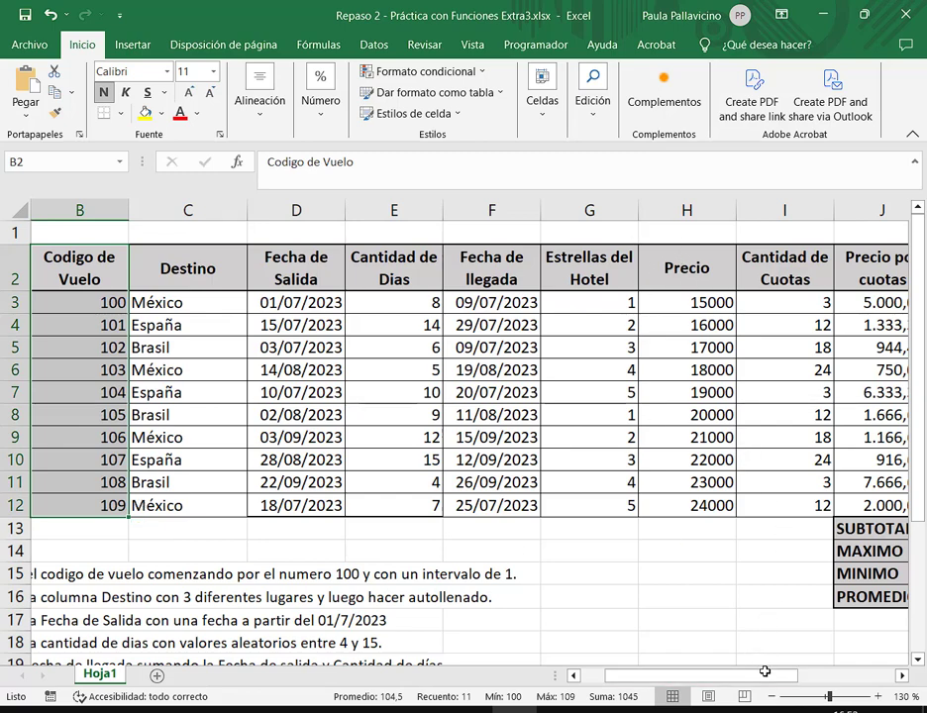
left_click_drag(776, 674, 877, 675)
left_click_drag(287, 302, 297, 505)
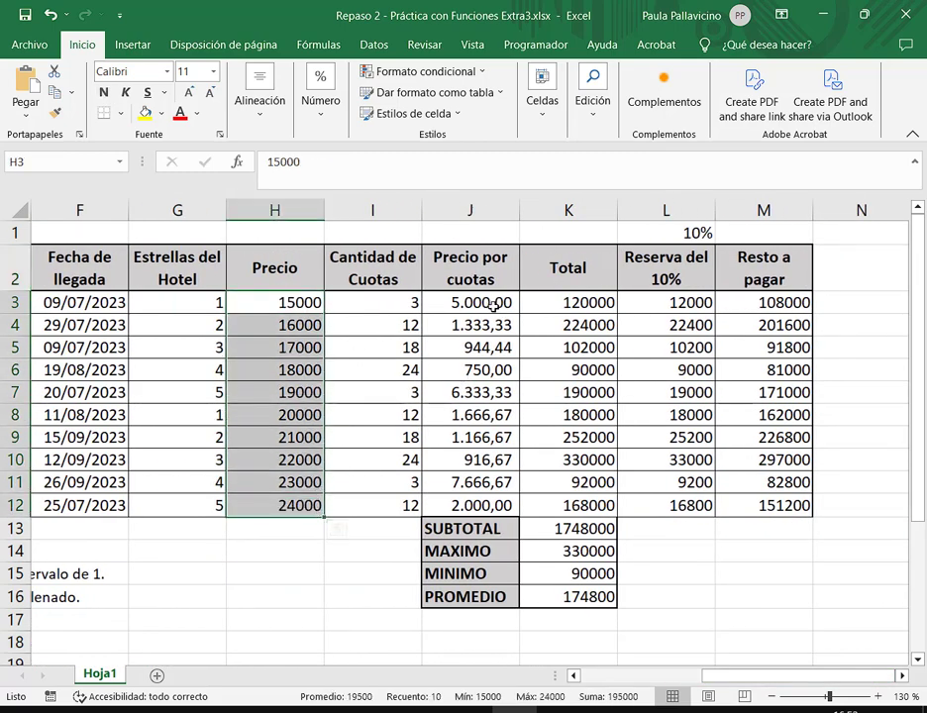
left_click_drag(493, 303, 771, 505)
left_click_drag(565, 529, 572, 599)
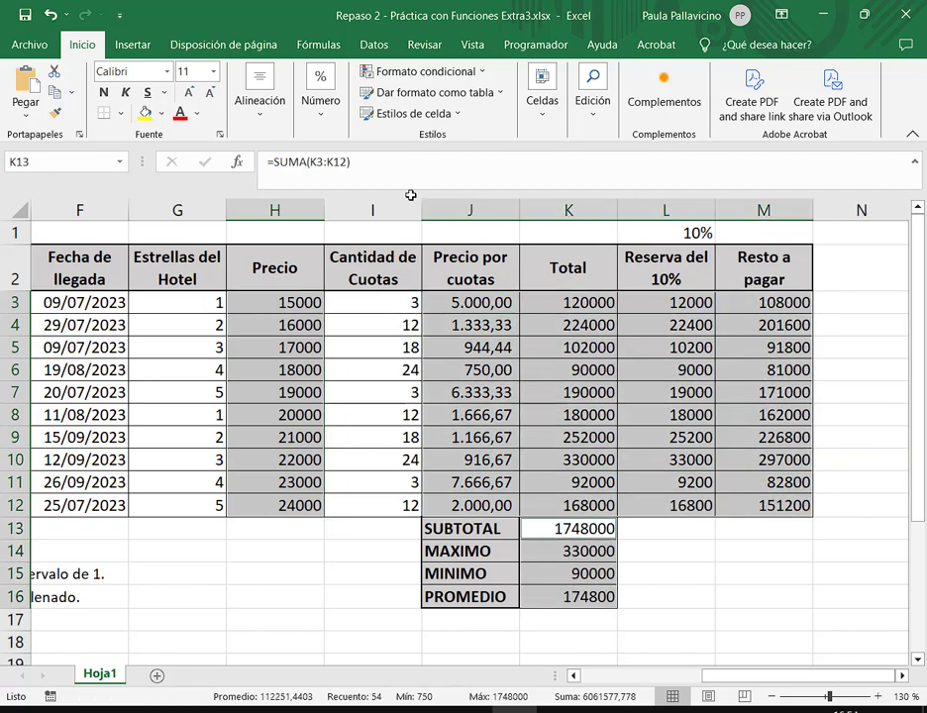
left_click(318, 100)
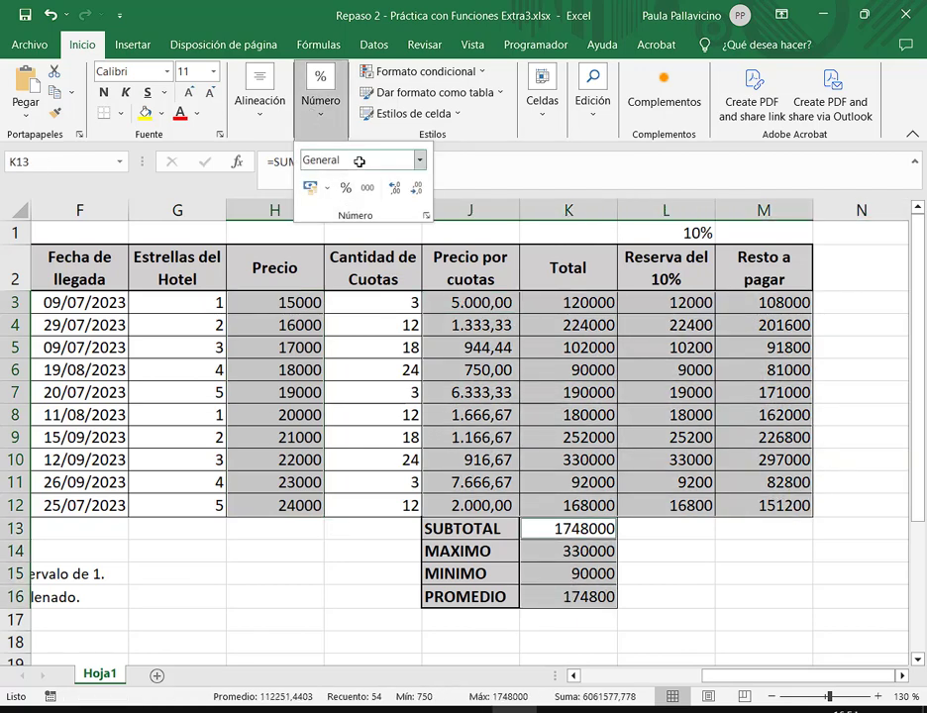
left_click(326, 190)
left_click(323, 235)
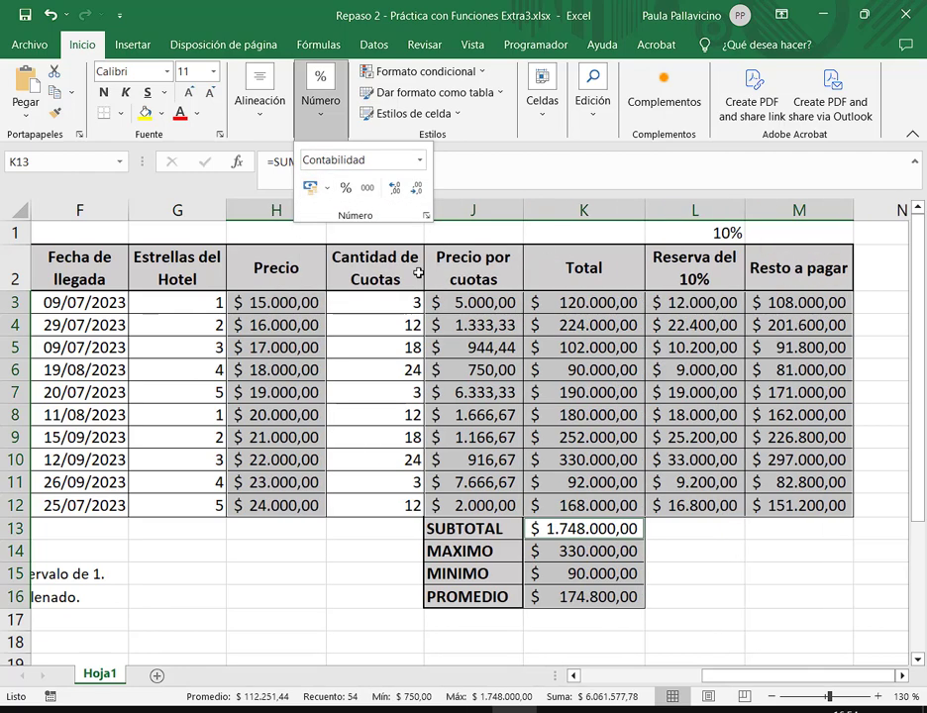
left_click(592, 396)
left_click(572, 325)
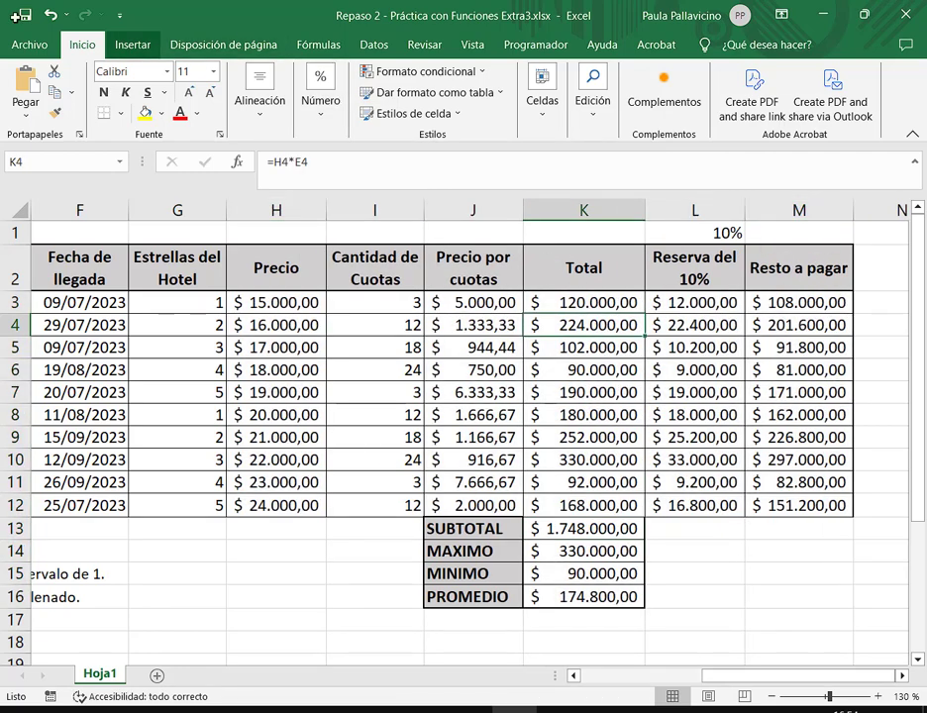
Step: Give the 10% cell L1 a dark grey fill with white bold text
left_click(706, 235)
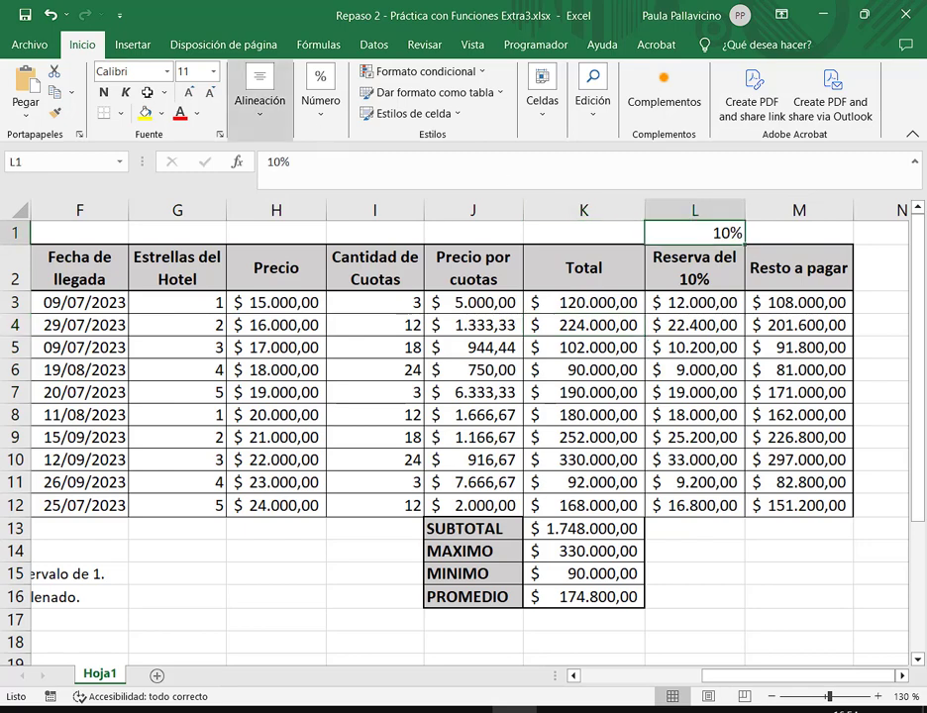
left_click(162, 114)
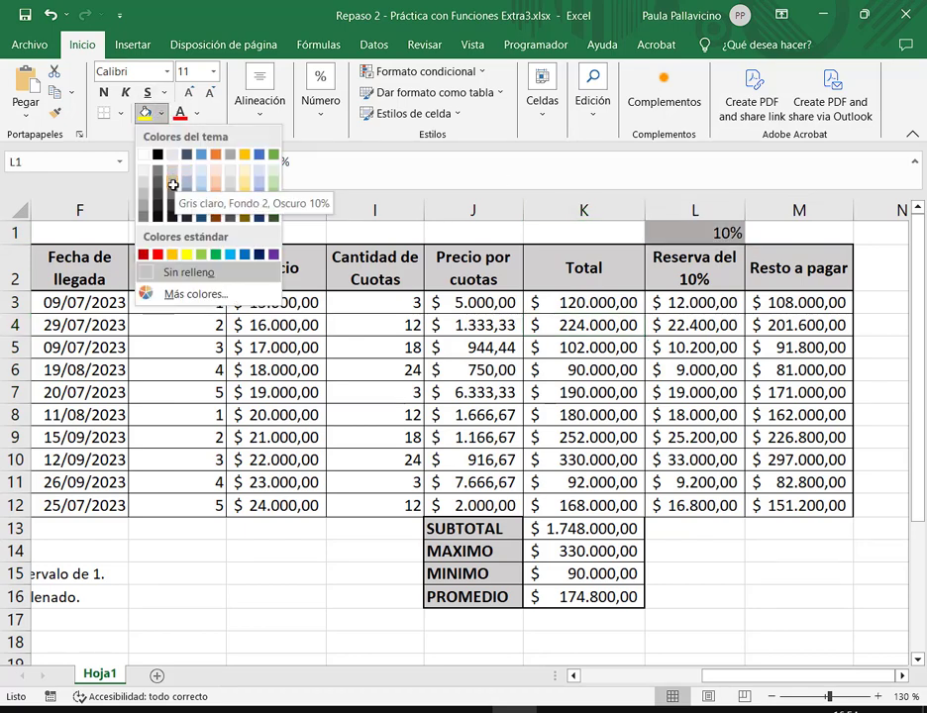
left_click(173, 192)
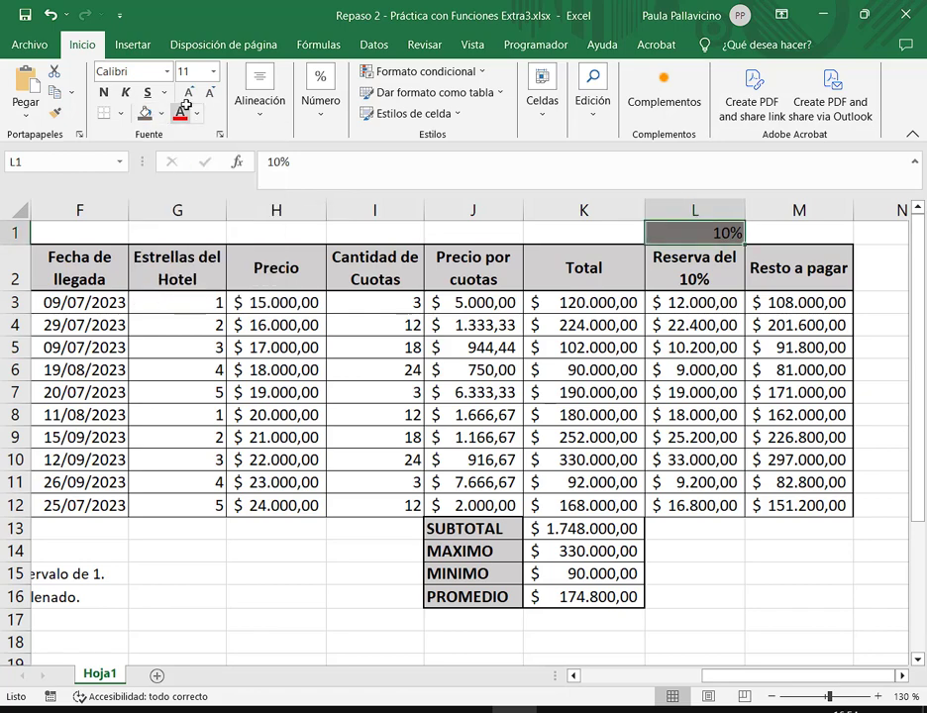
left_click(197, 114)
left_click(182, 175)
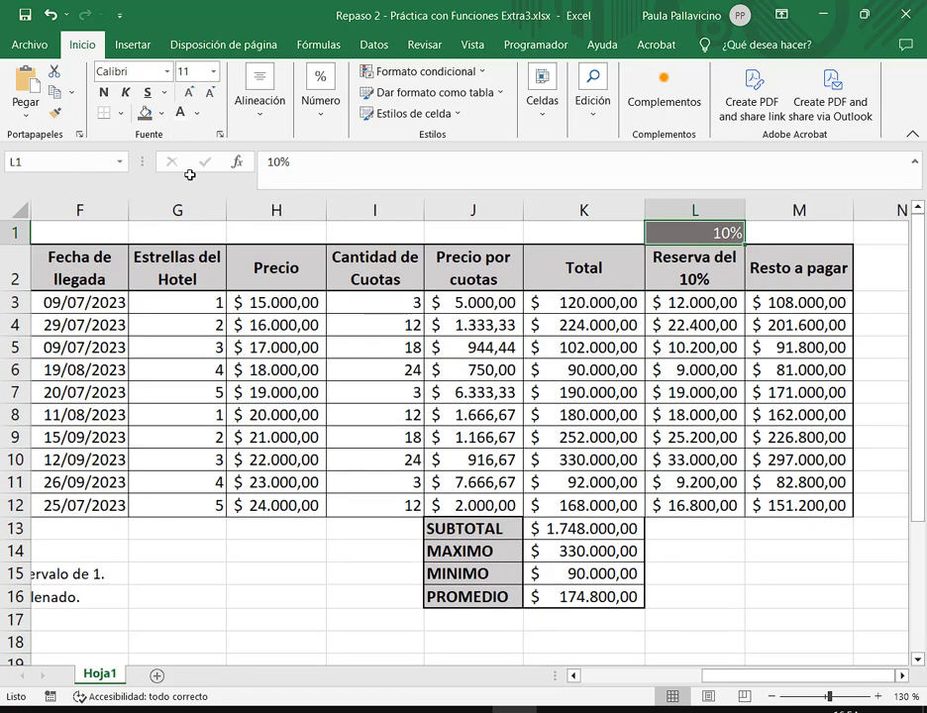
left_click(106, 92)
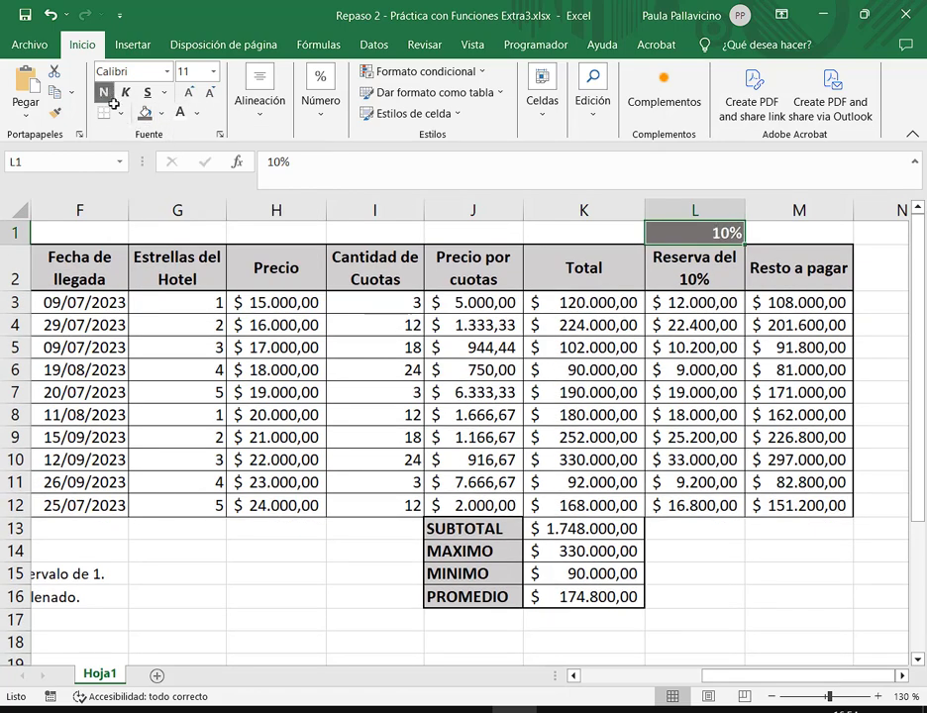
Step: Add all borders to the 10% cell L1 and center its content horizontally
left_click(120, 114)
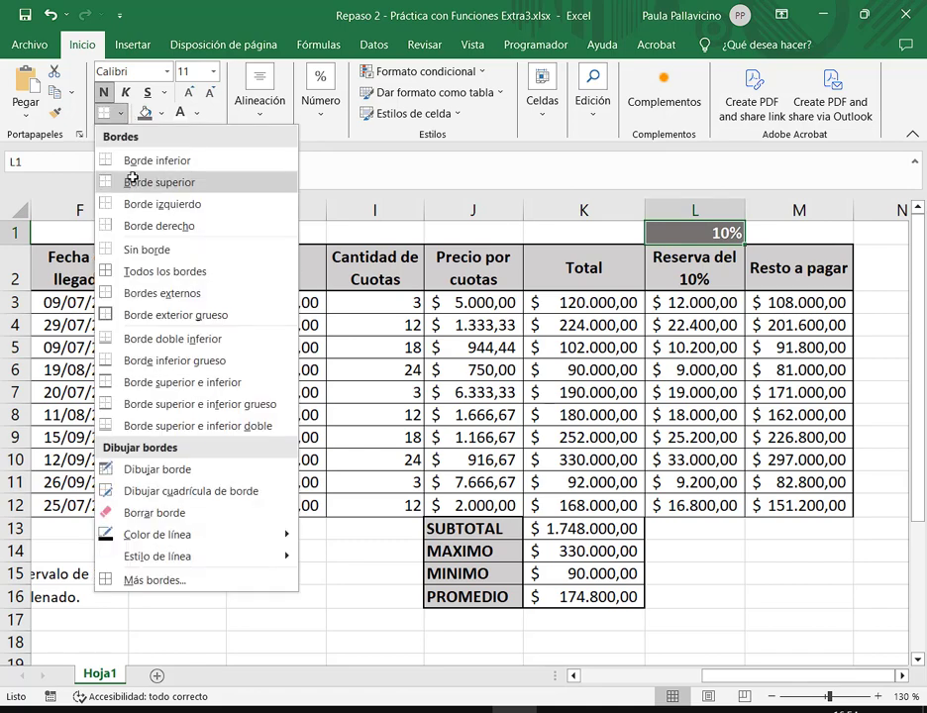
left_click(137, 270)
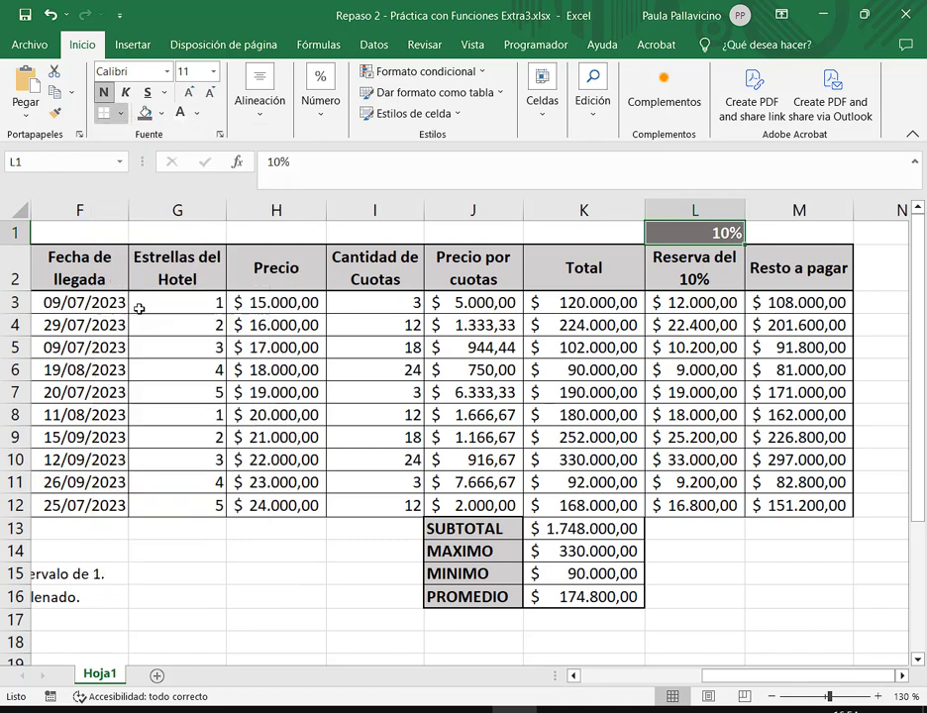
left_click(257, 99)
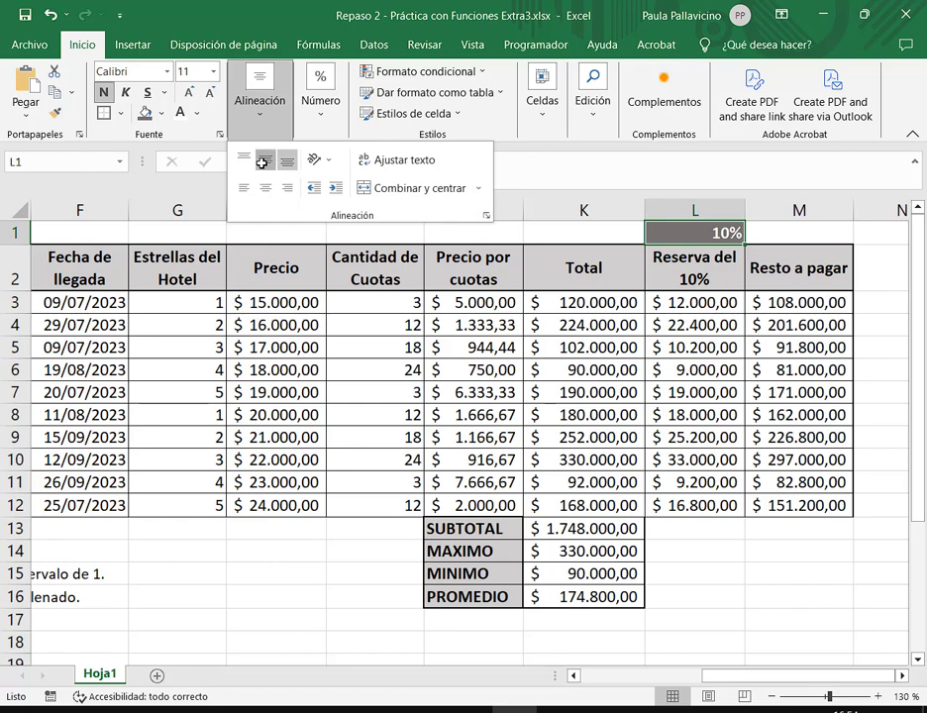
left_click(264, 185)
left_click(733, 280)
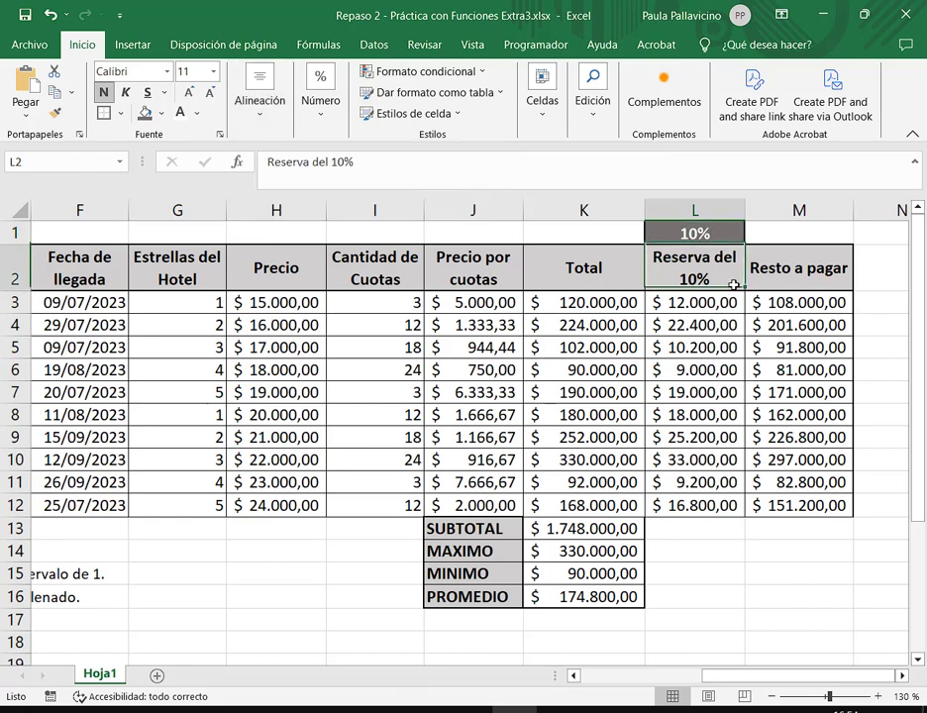
left_click(814, 232)
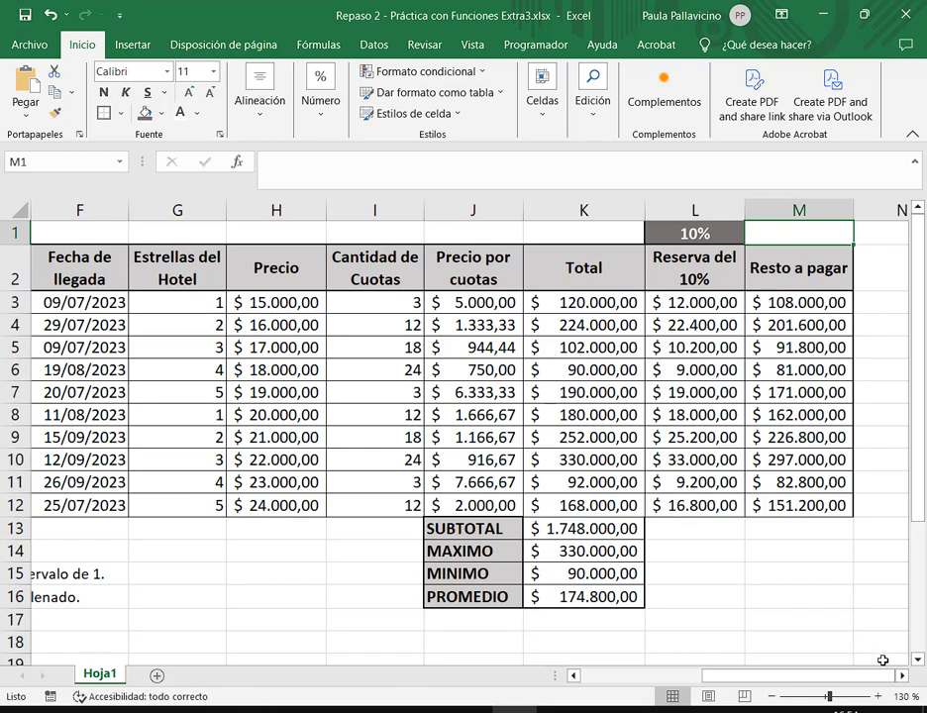
Step: Insert a clustered bar chart (Barras agrupadas) from the Codigo de Vuelo and Precio columns, B2:B12 and H2:H12
left_click_drag(871, 676, 768, 675)
left_click(95, 258)
left_click_drag(99, 392, 103, 507)
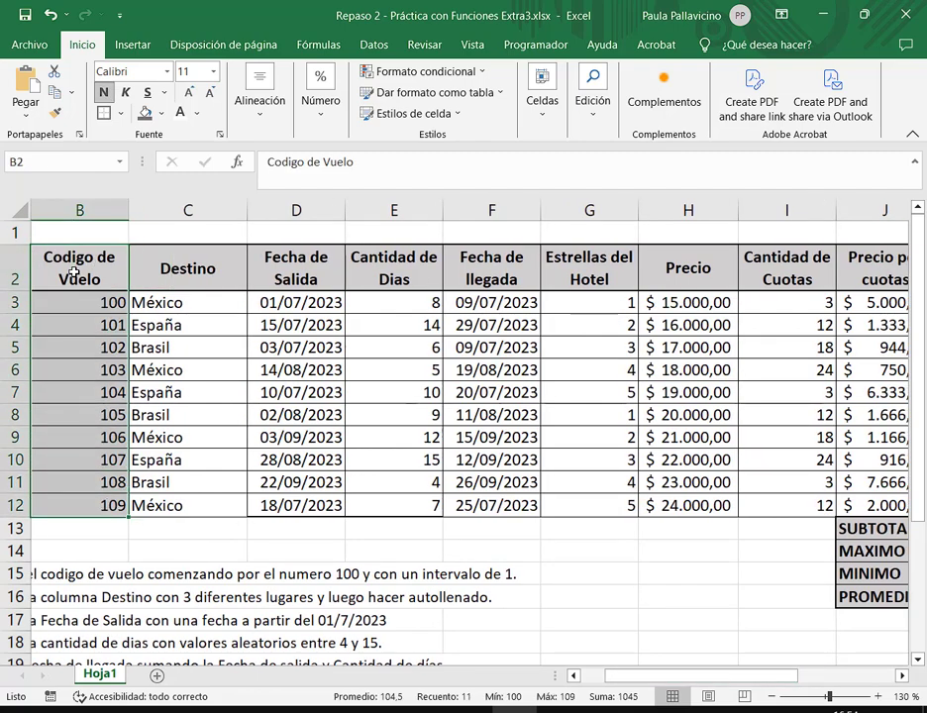
left_click_drag(68, 272, 103, 503)
left_click_drag(690, 265, 670, 503)
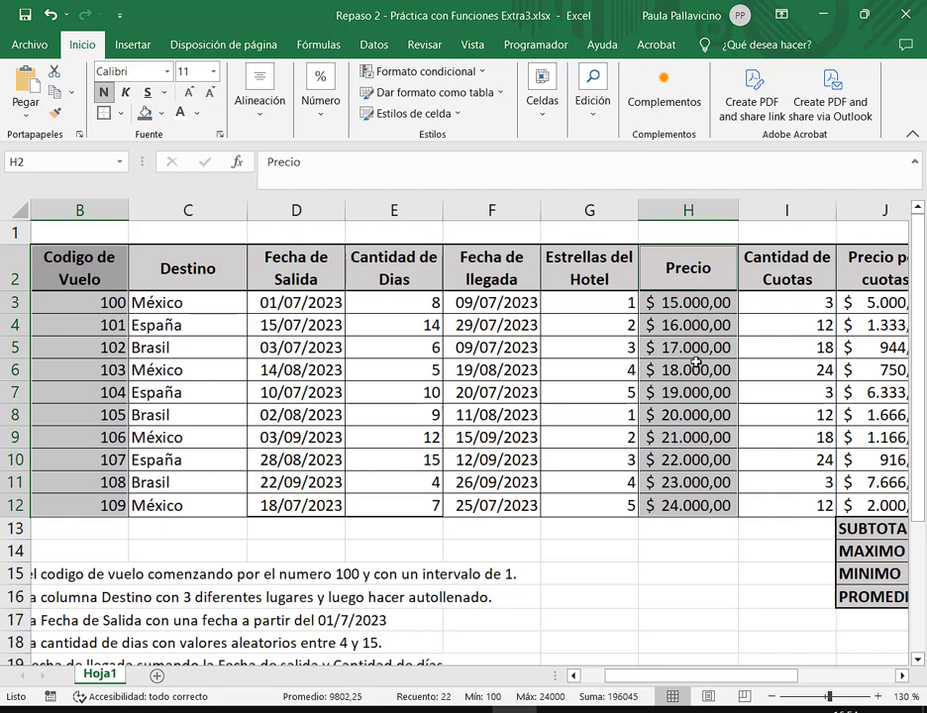
left_click(131, 45)
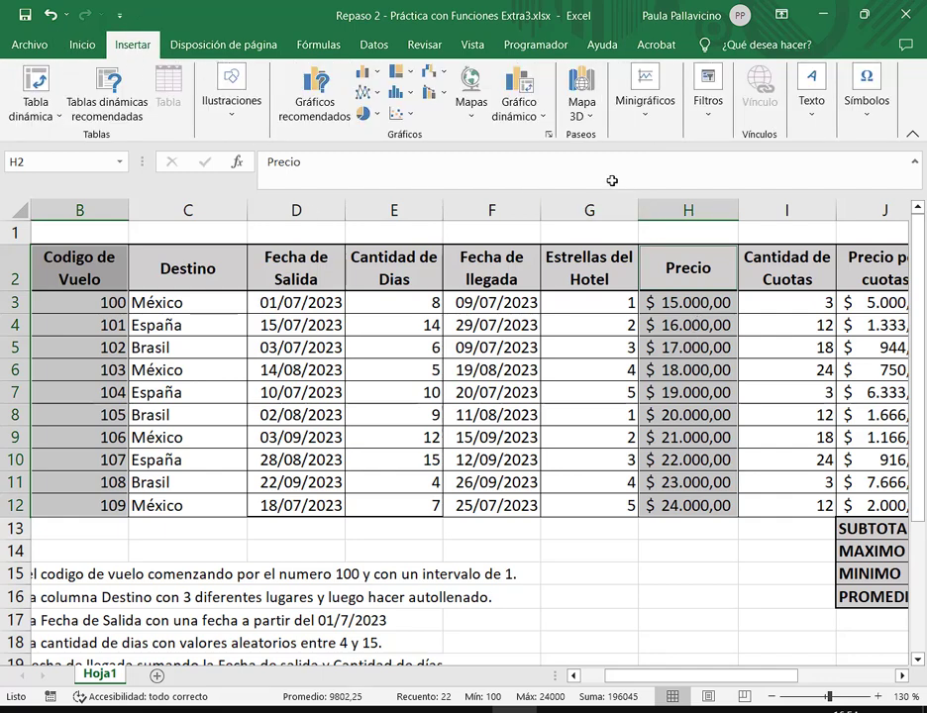
left_click(552, 135)
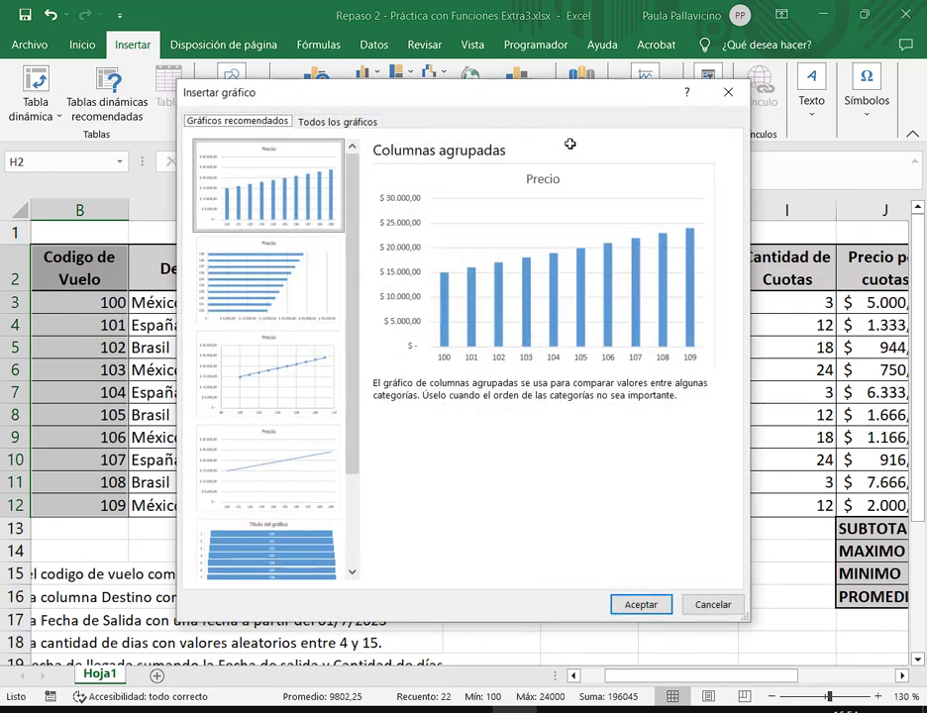
left_click(327, 256)
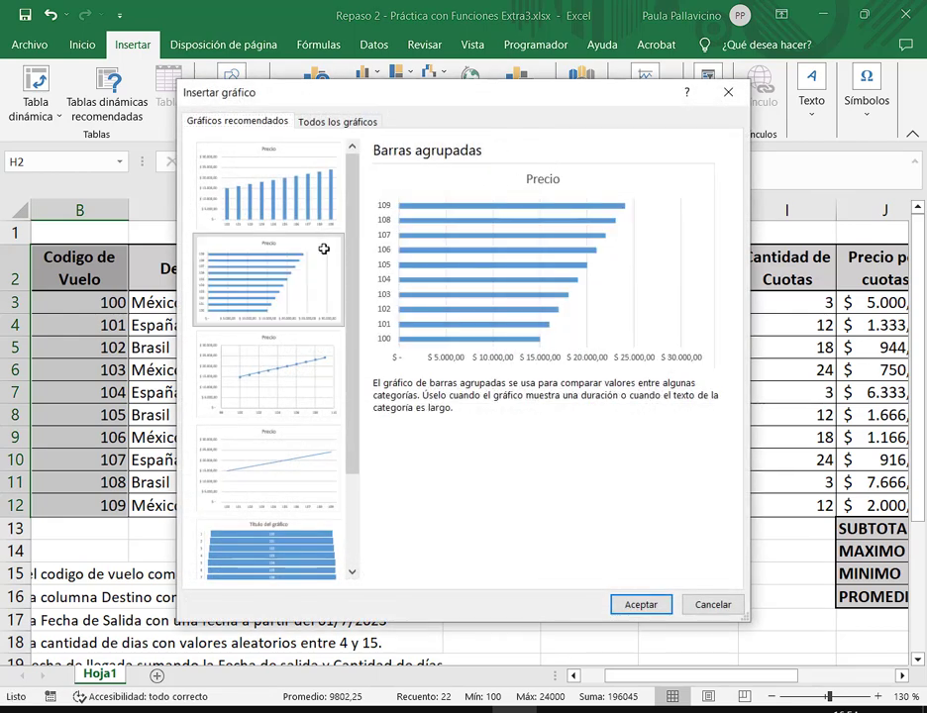
scroll(324, 248, "down", 2)
scroll(317, 247, "up", 2)
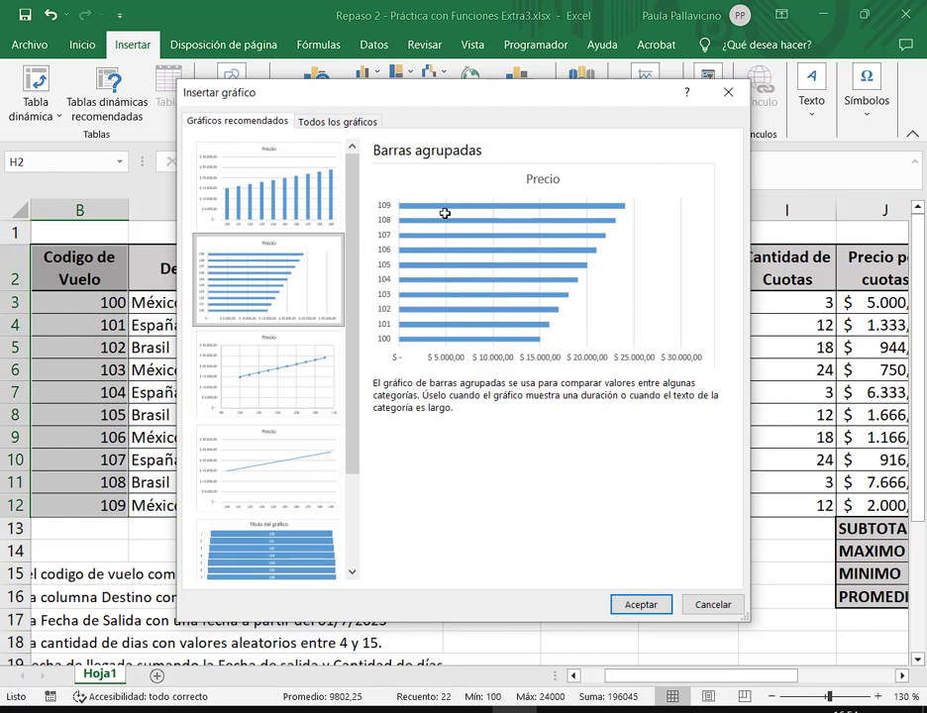
left_click(640, 606)
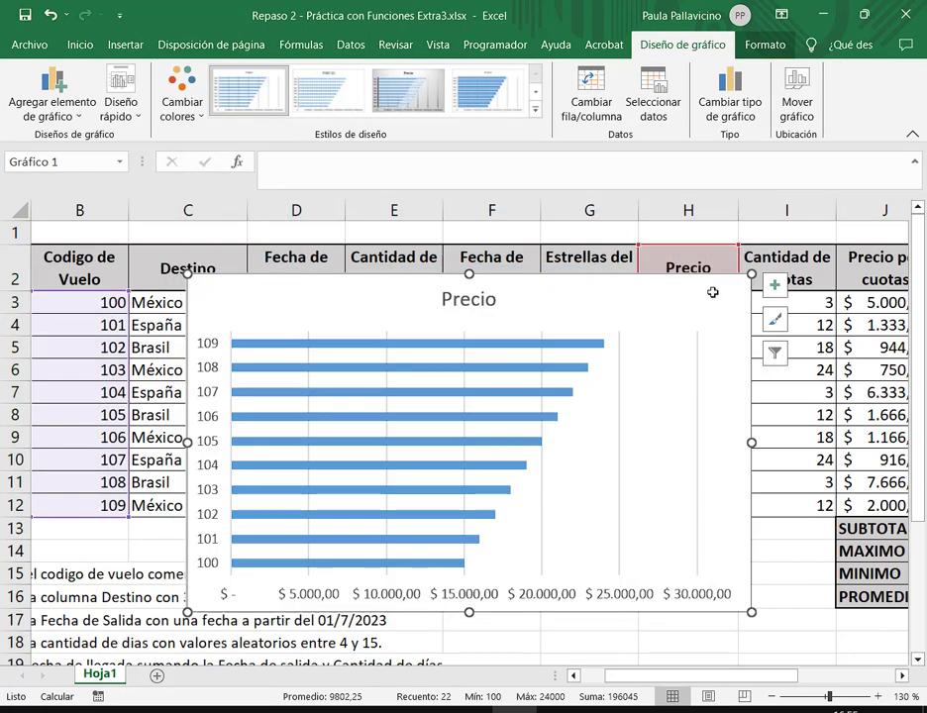
Step: Move the Precio bar chart to a new chart sheet named Gráfico1
scroll(712, 292, "down", 2)
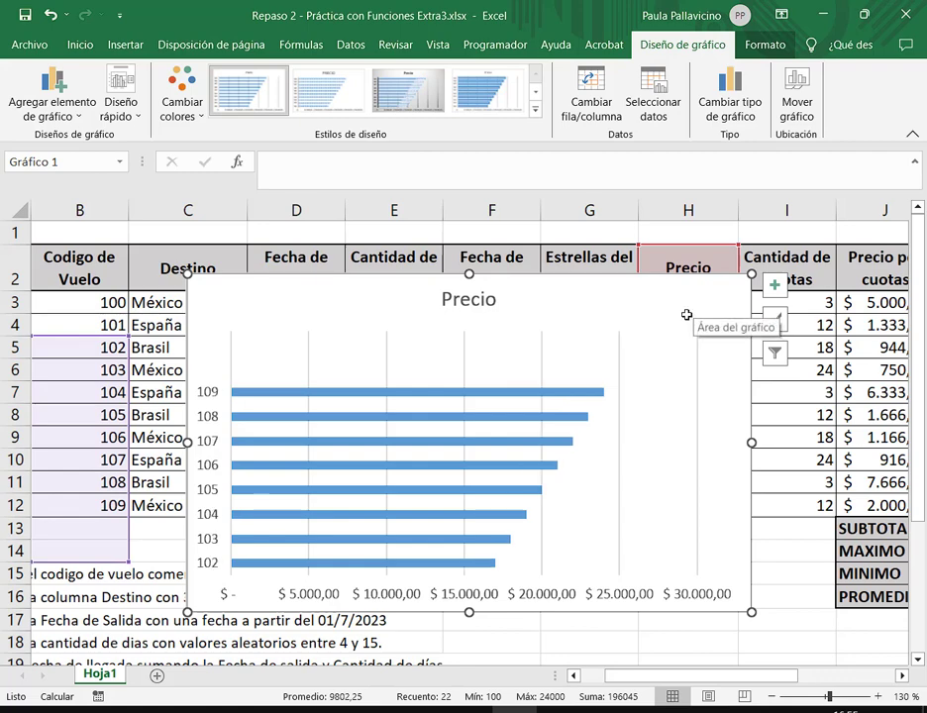
scroll(694, 302, "up", 2)
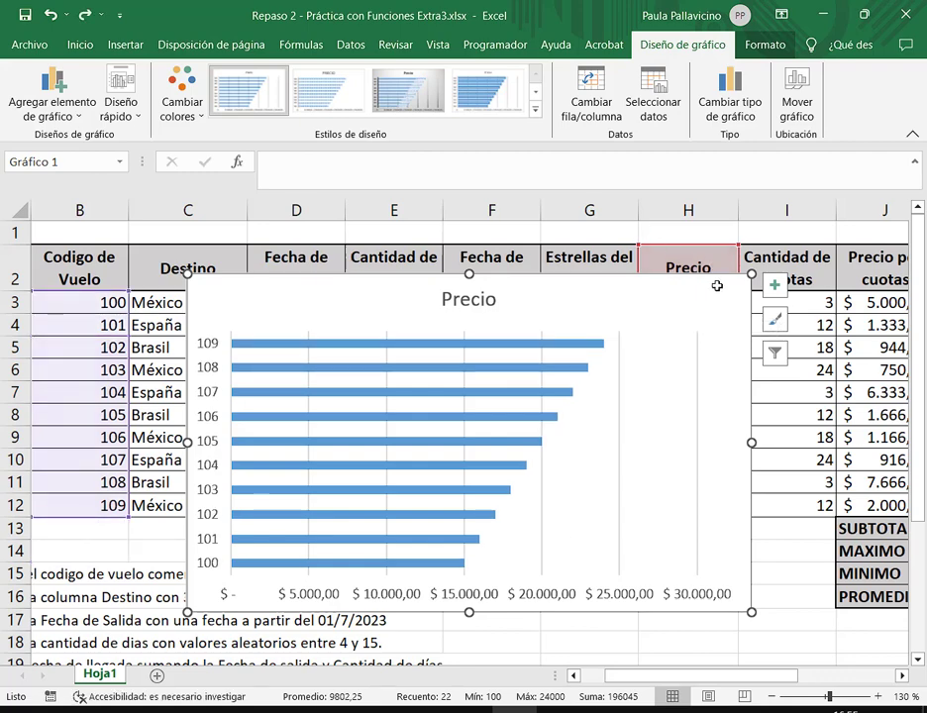
left_click_drag(733, 287, 707, 274)
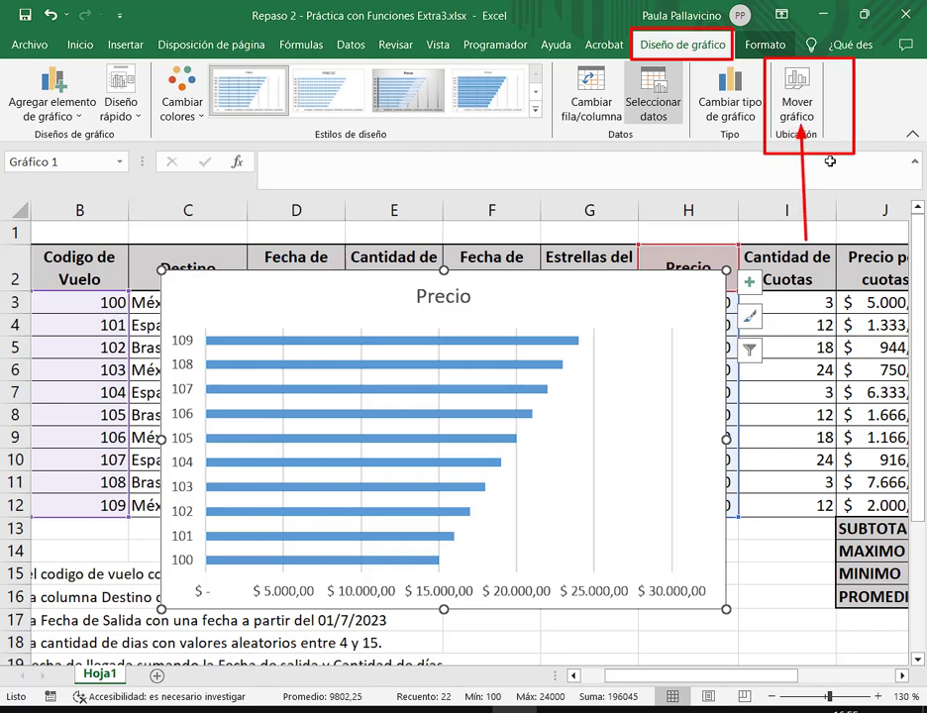
left_click(796, 97)
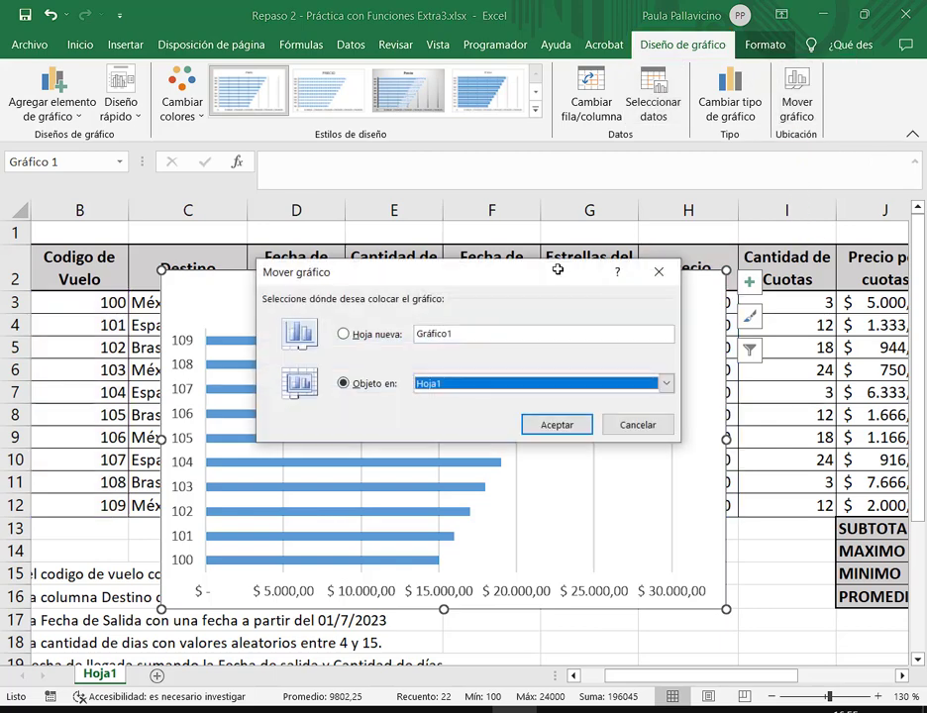
left_click(344, 334)
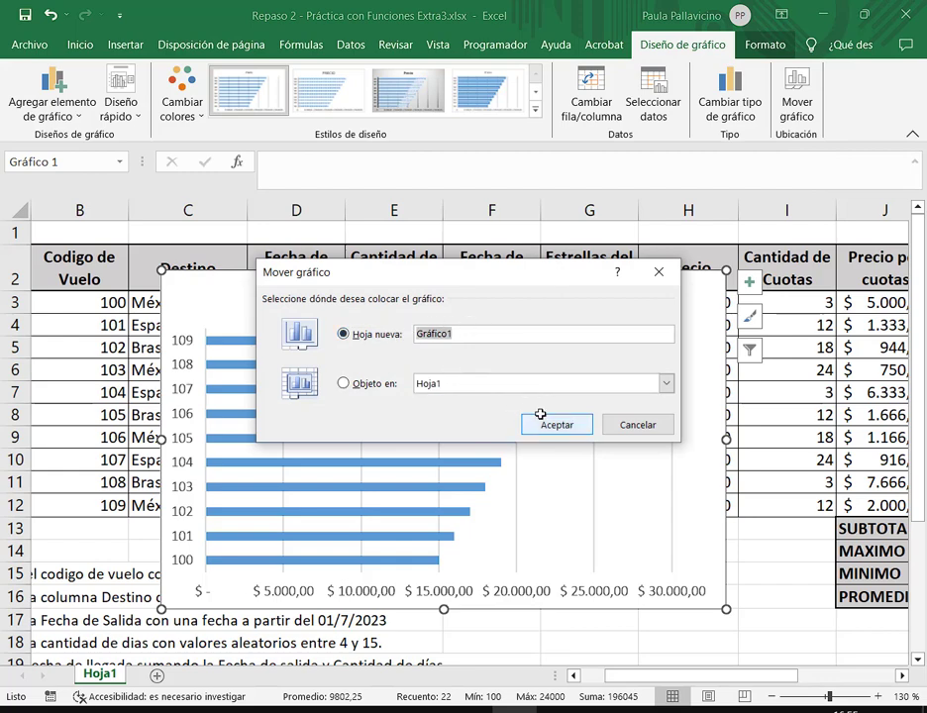
left_click(541, 416)
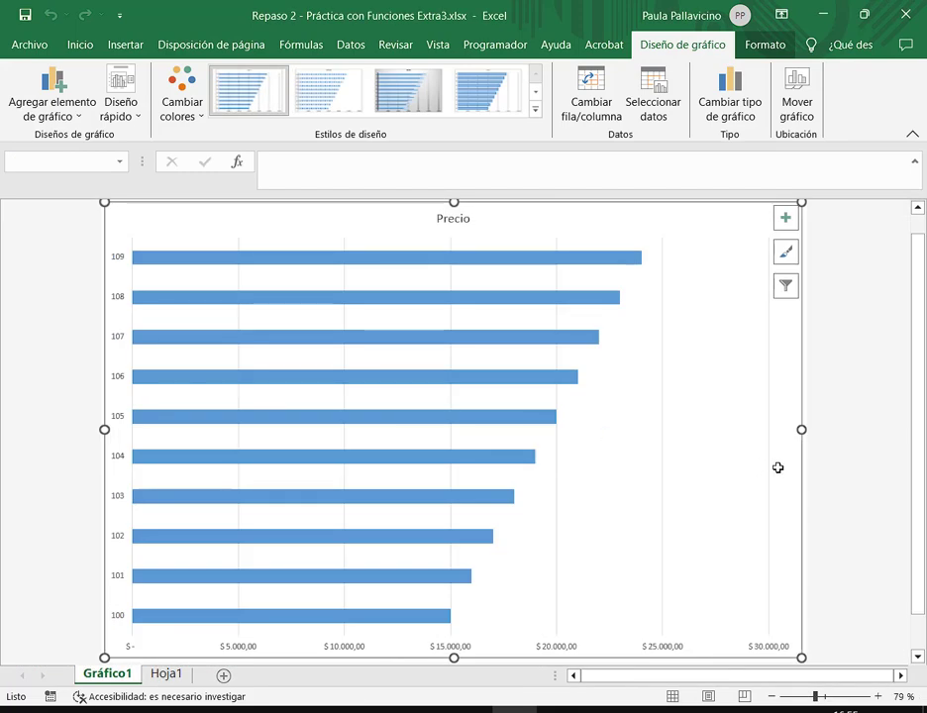
Step: Review the chart on the Gráfico1 sheet and return to the flight table on Hoja1
left_click(834, 436)
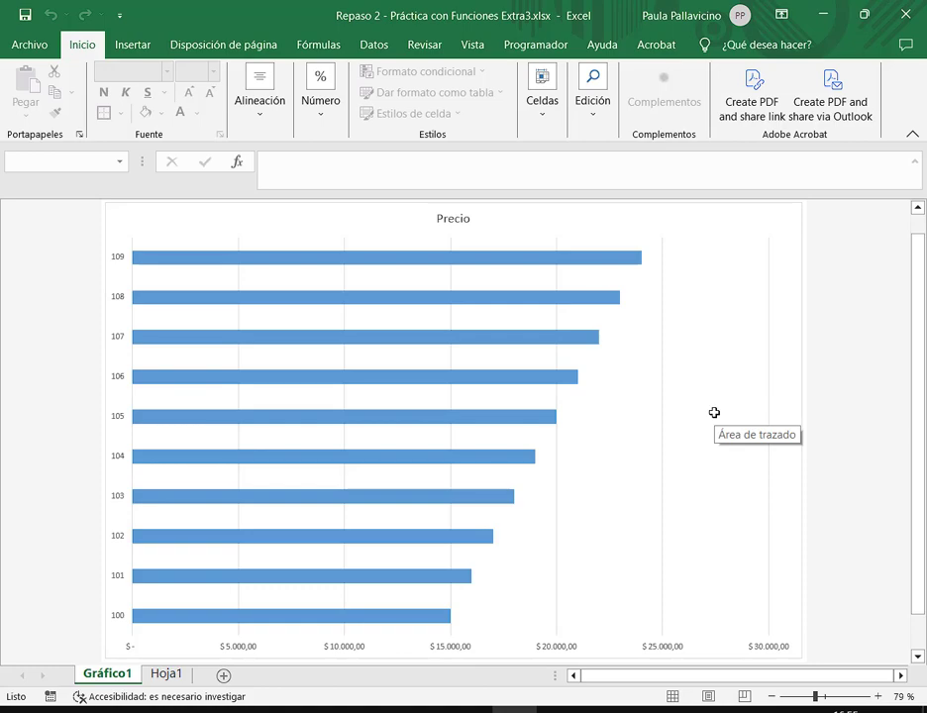
left_click(172, 675)
left_click(117, 674)
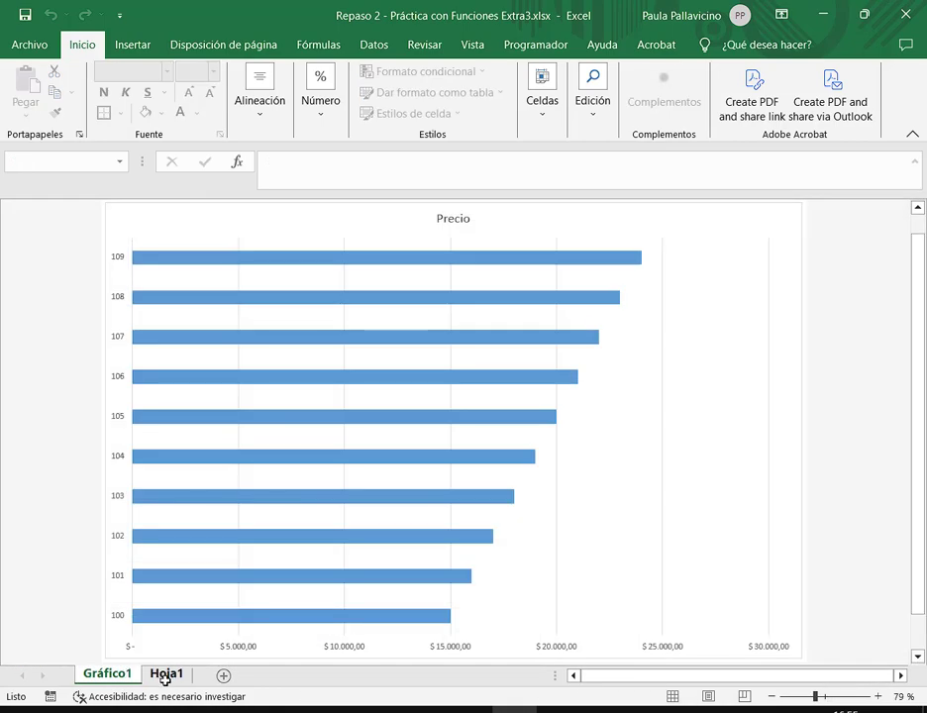
left_click(165, 675)
left_click(289, 482)
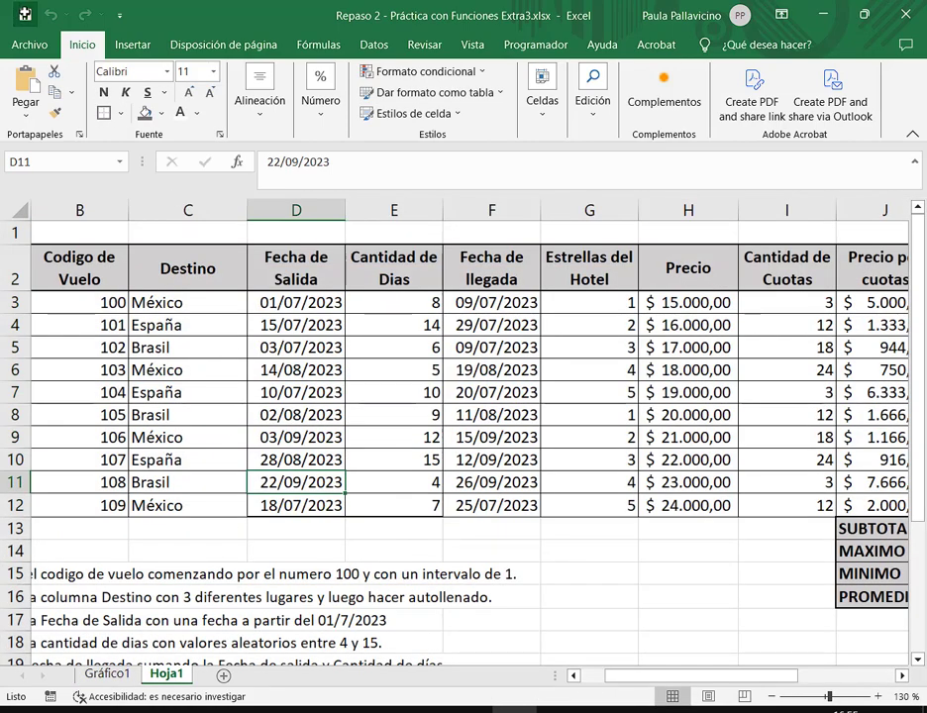
Step: Switch to the browser and look through the exercise files in the Clase 15 folder in Google Drive
key("alt+Tab")
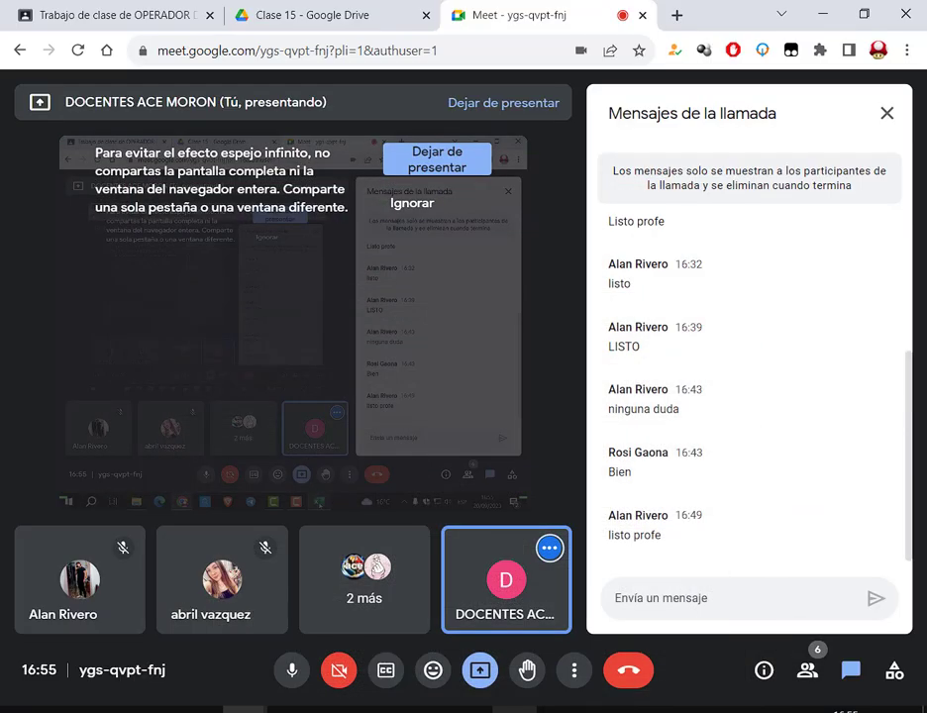
left_click(390, 10)
scroll(570, 330, "down", 3)
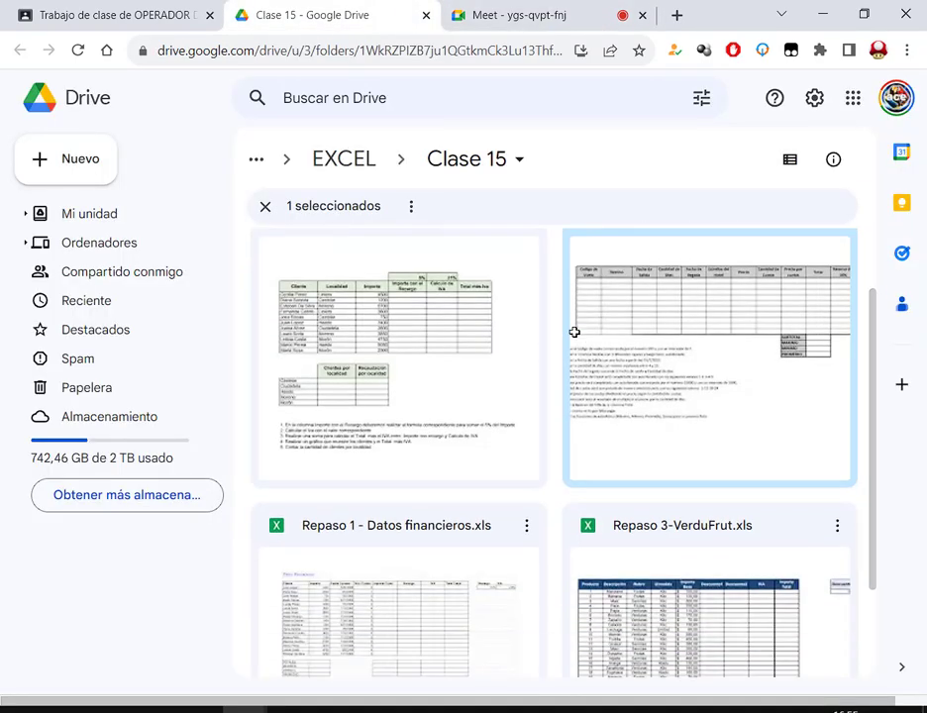
Step: Close the Repaso 2 - Práctica con Funciones Extra3.xlsx workbook and return to the Meet call chat
left_click(475, 8)
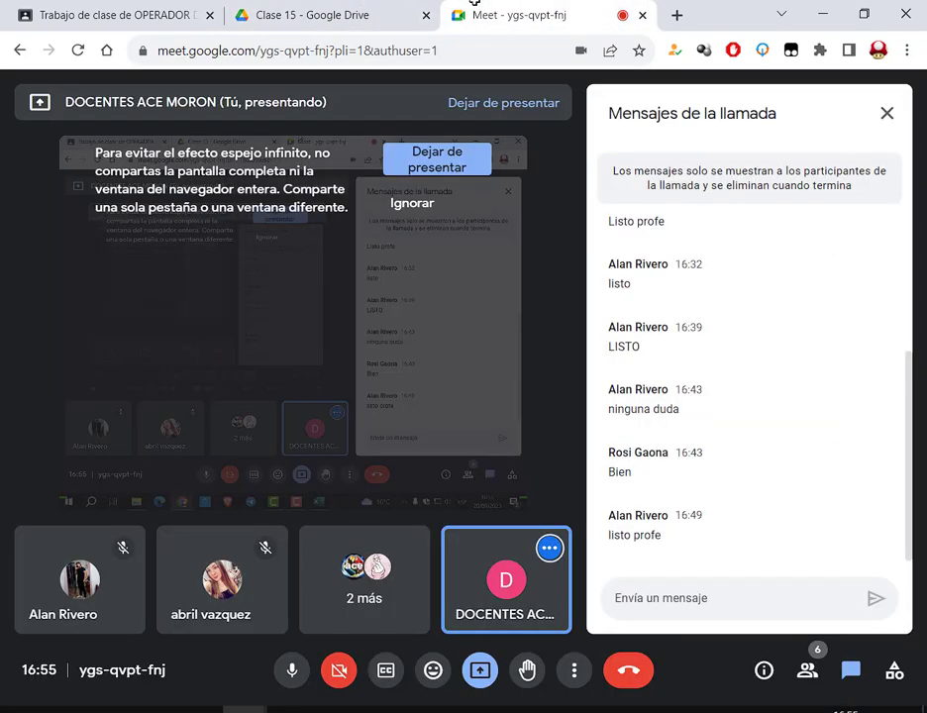
left_click(480, 705)
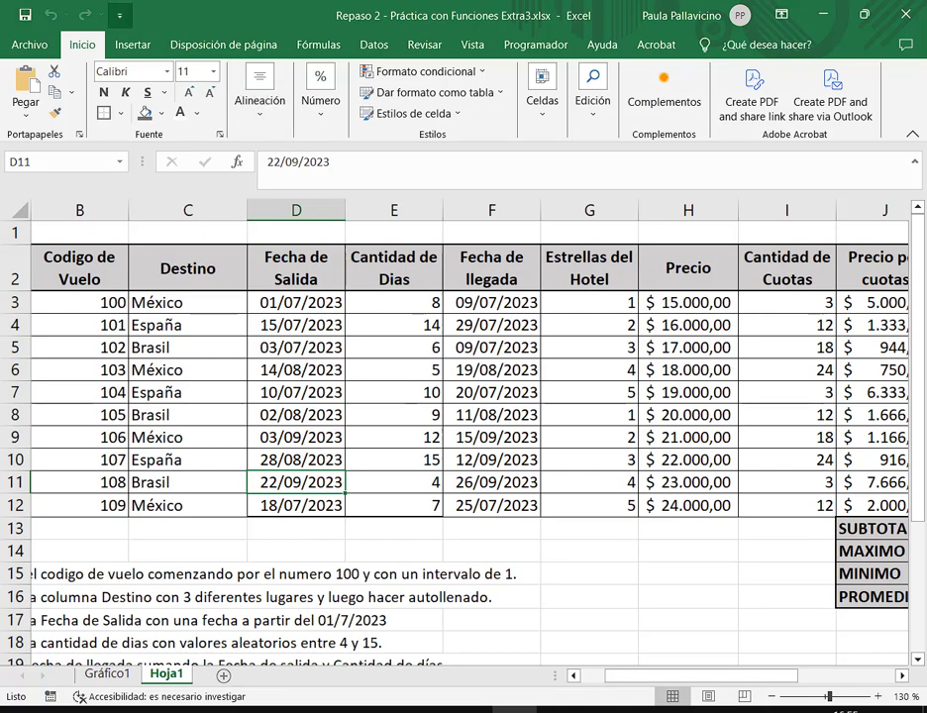
left_click(864, 14)
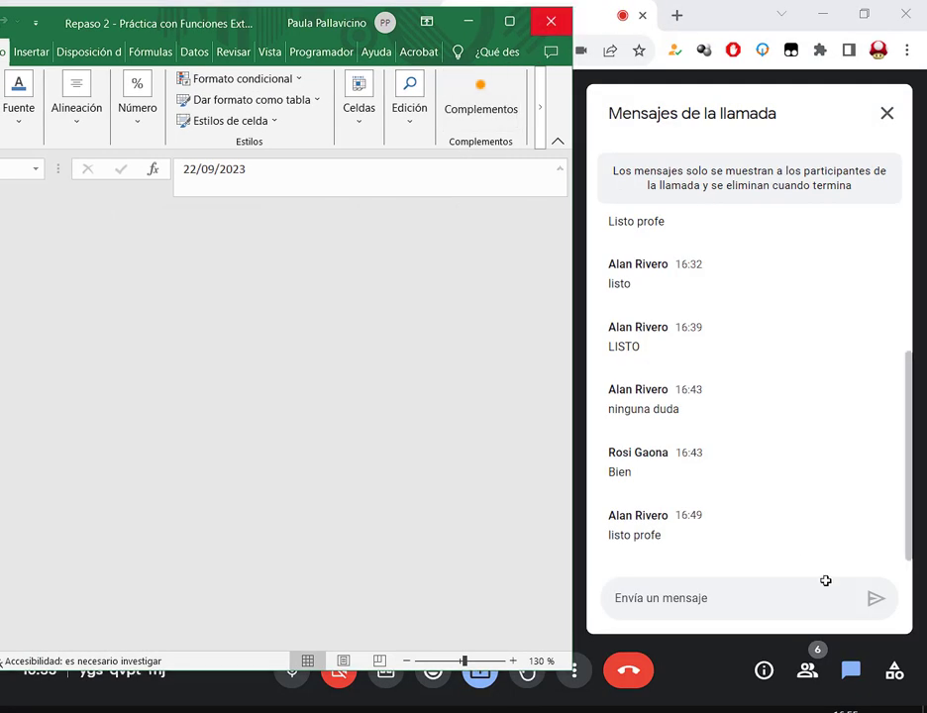
left_click(827, 580)
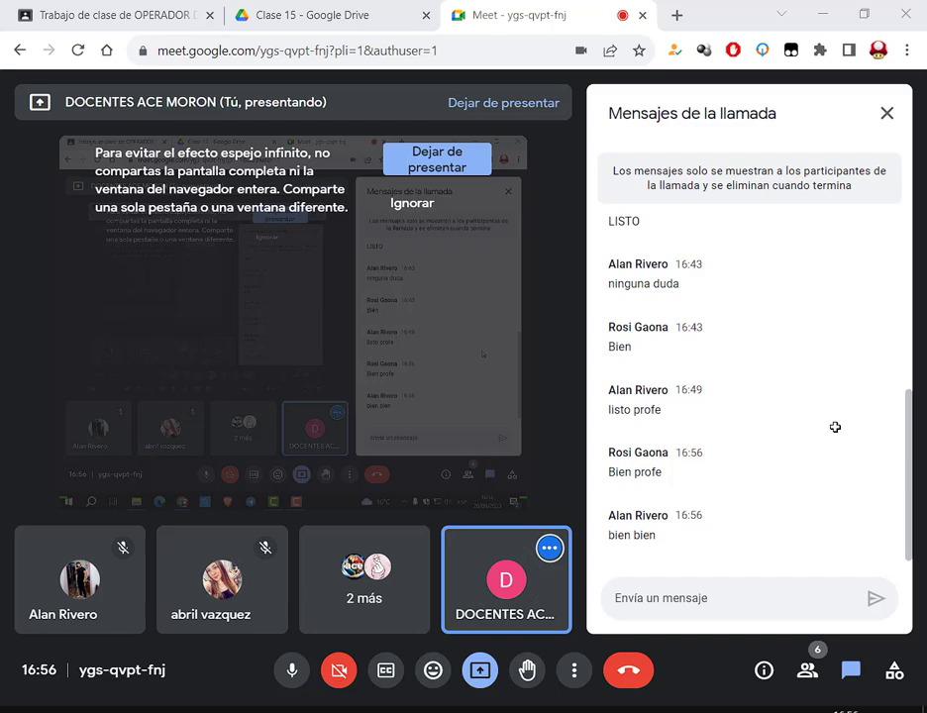
Step: Open Repaso 3-VerduFrut.xls from the Miercoles folder and place its window beside the Meet call chat
key("alt+Tab")
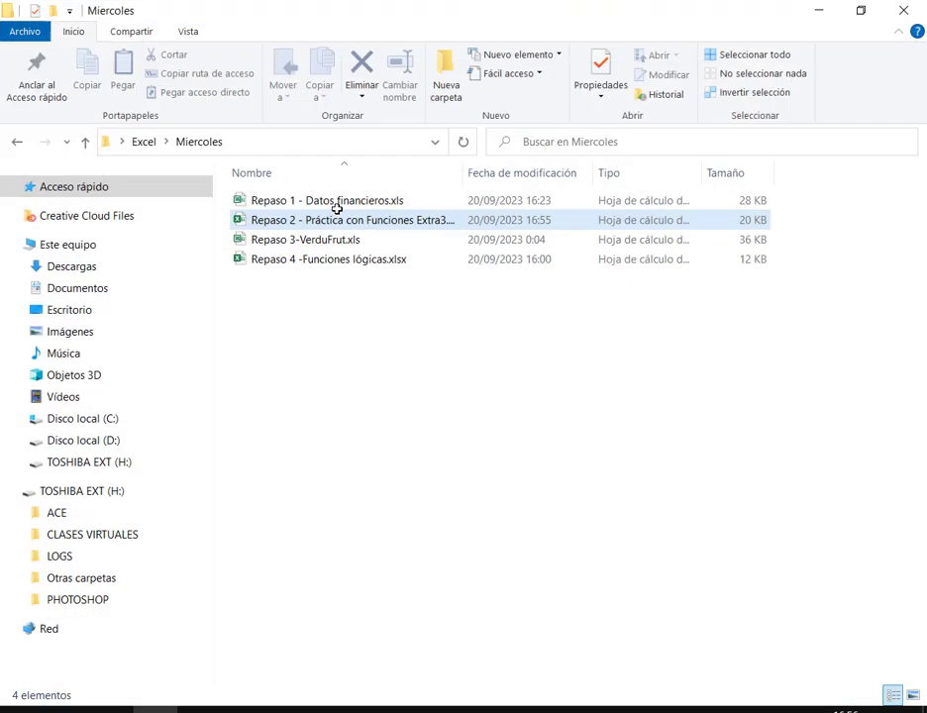
double_click(338, 237)
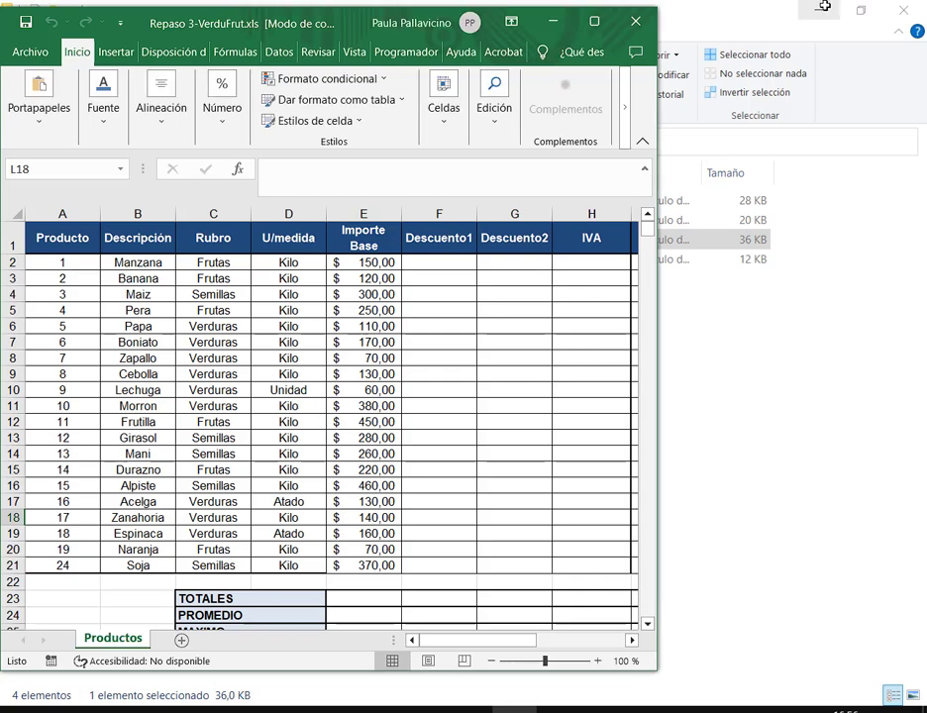
left_click(818, 10)
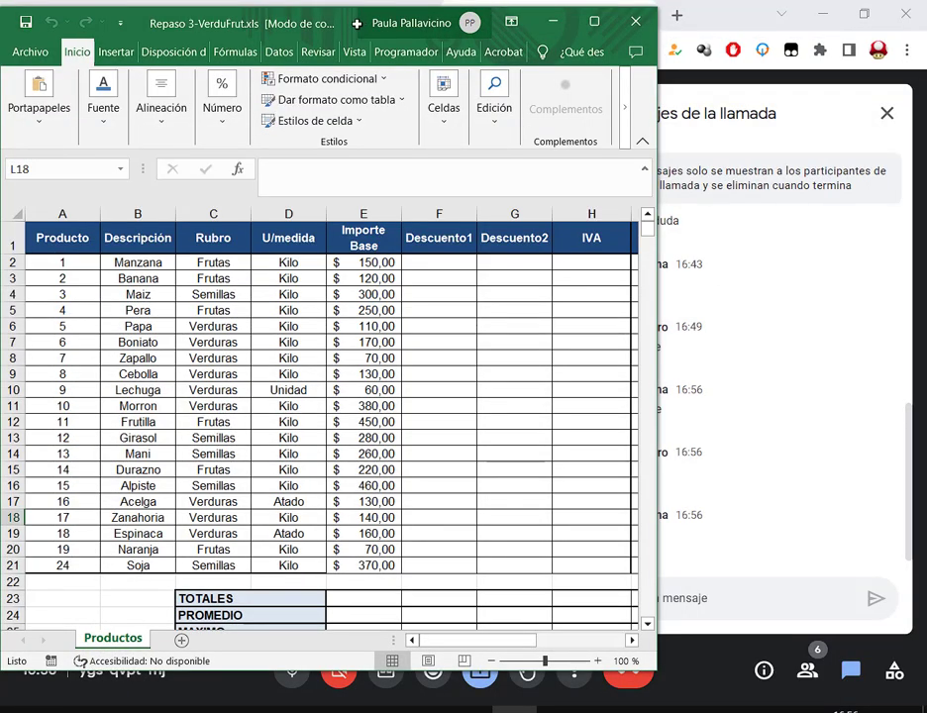
left_click_drag(320, 25, 251, 30)
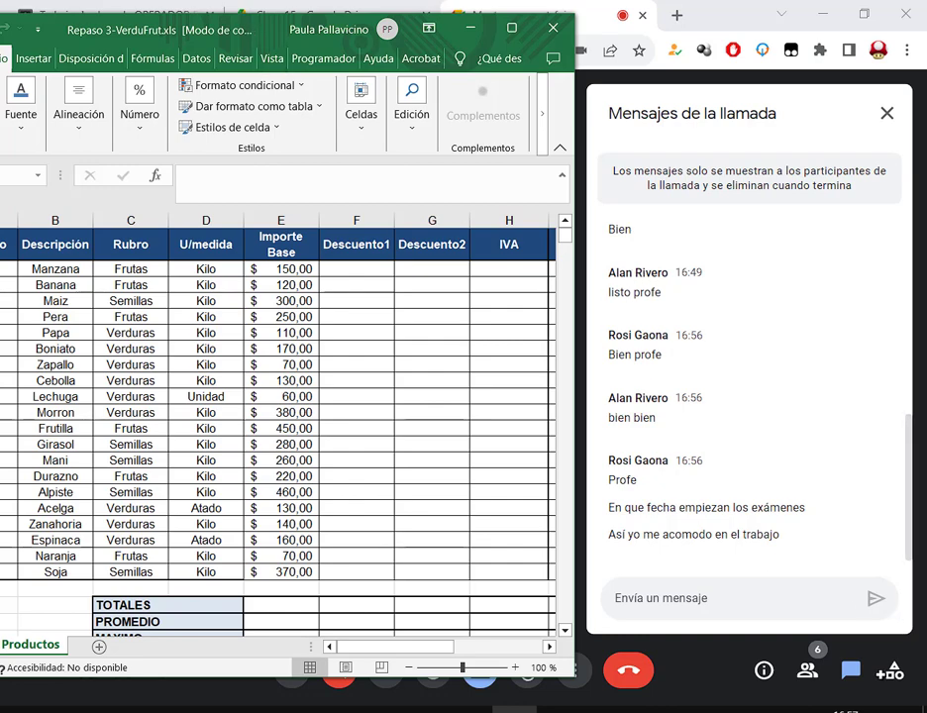
Step: Check the system calendar for September 2023 and close it again
left_click(842, 709)
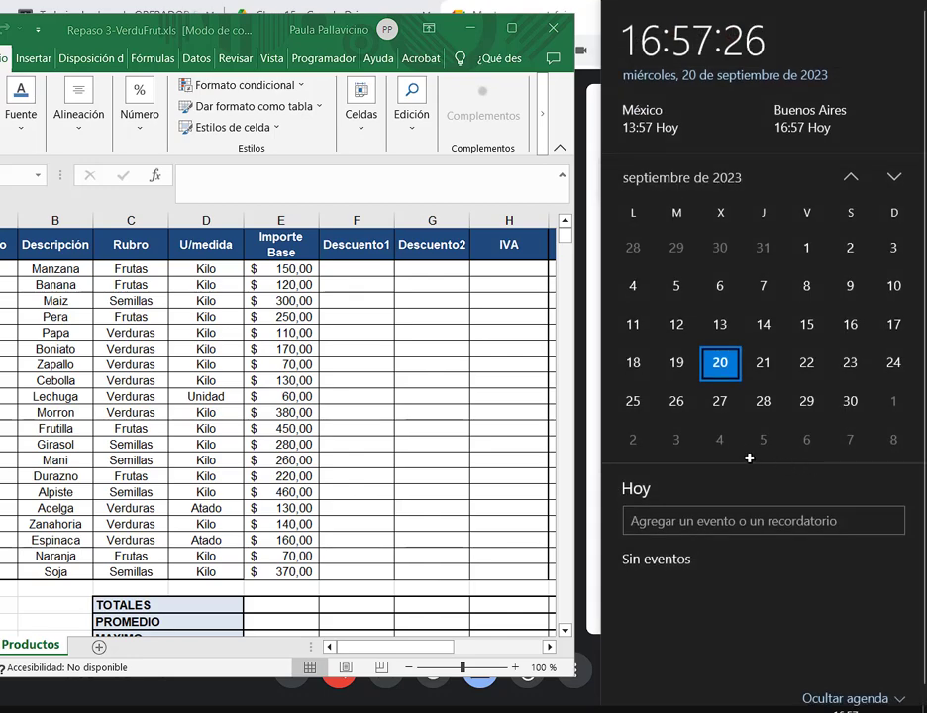
left_click(159, 22)
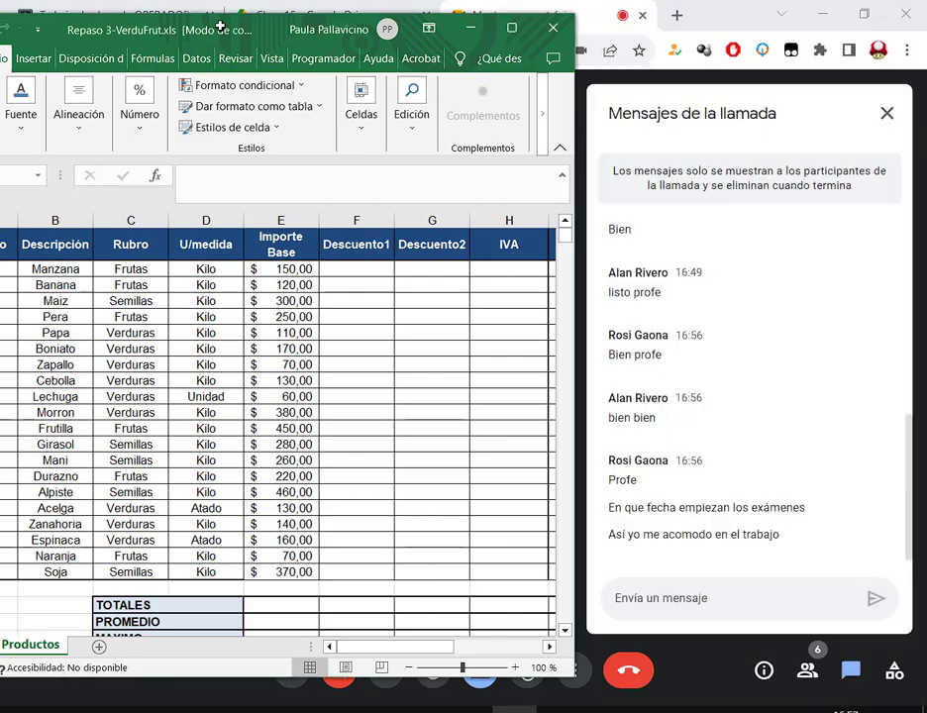
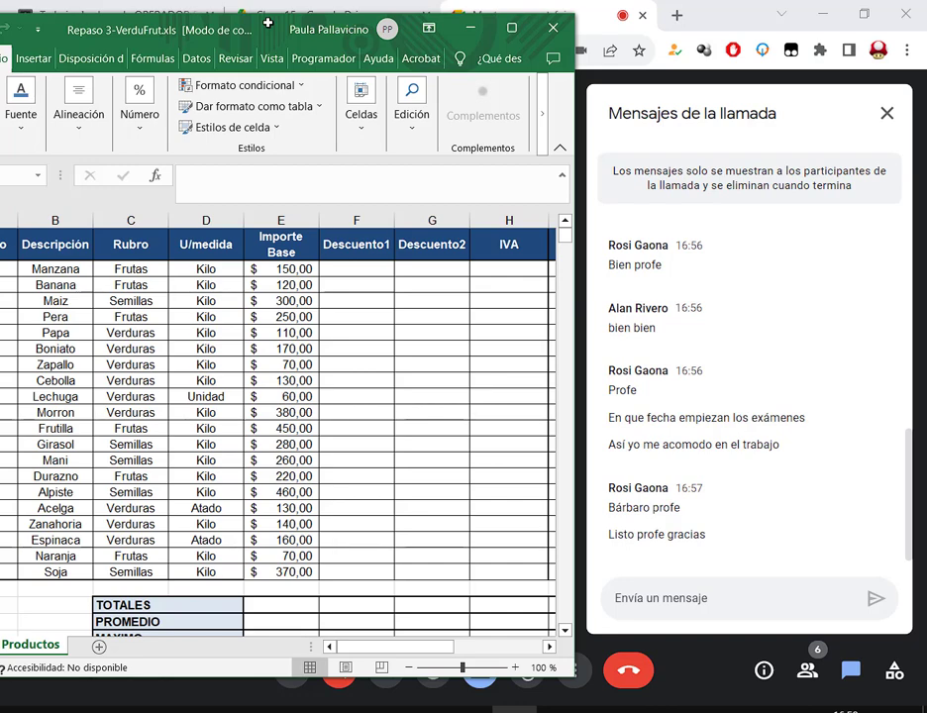
Step: Maximize the VerduFrut workbook and examine its Descuento1, Descuento2, IVA and Importe Total columns together with the rates in L1:N2
double_click(371, 25)
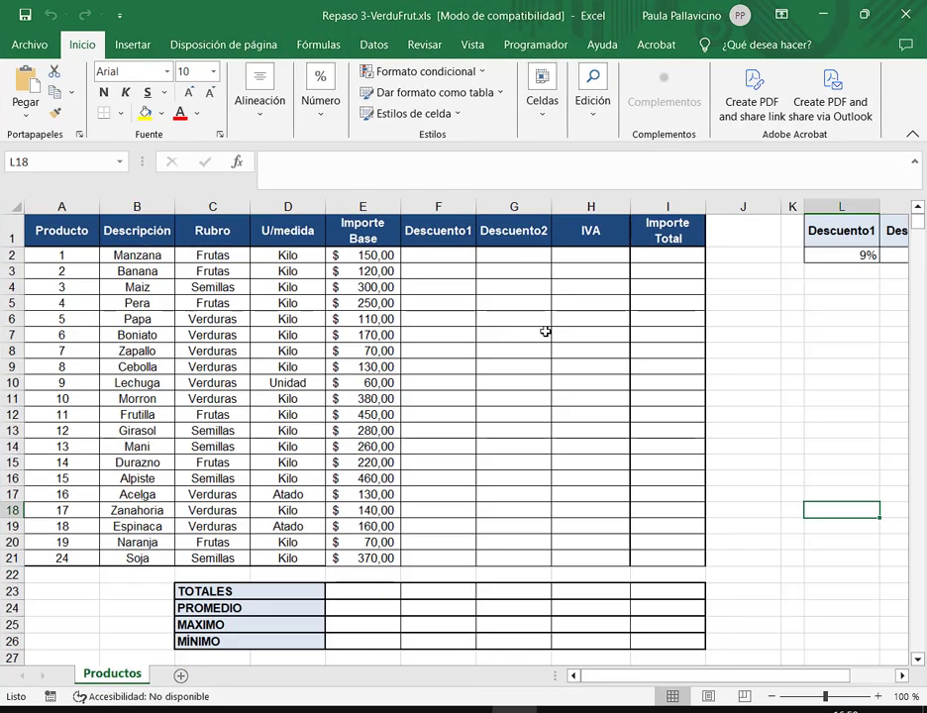
left_click(433, 255)
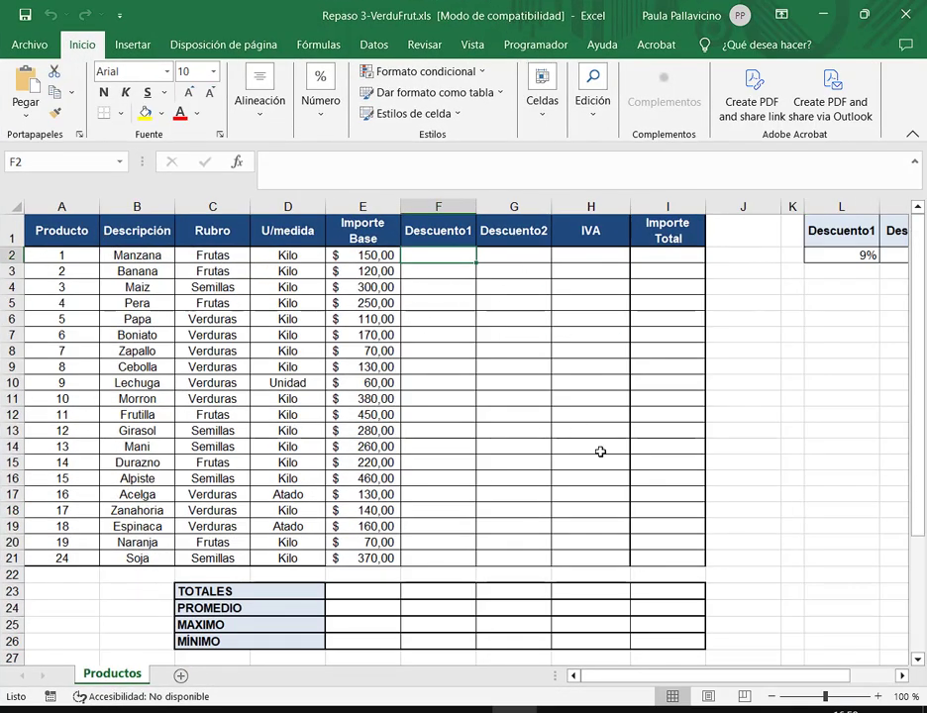
left_click_drag(818, 675, 854, 674)
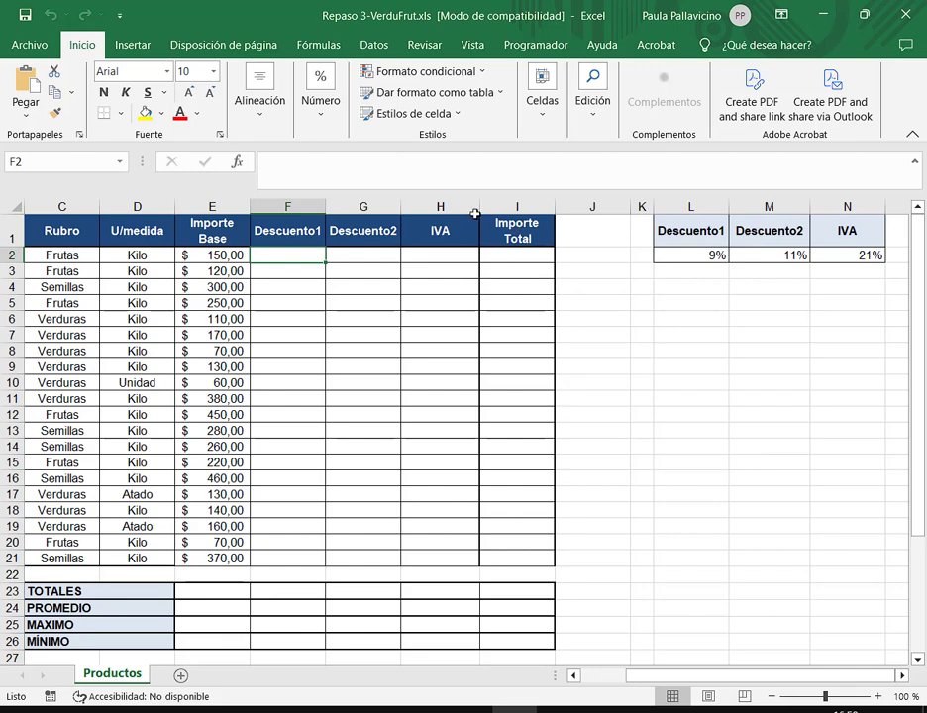
left_click_drag(484, 211, 551, 257)
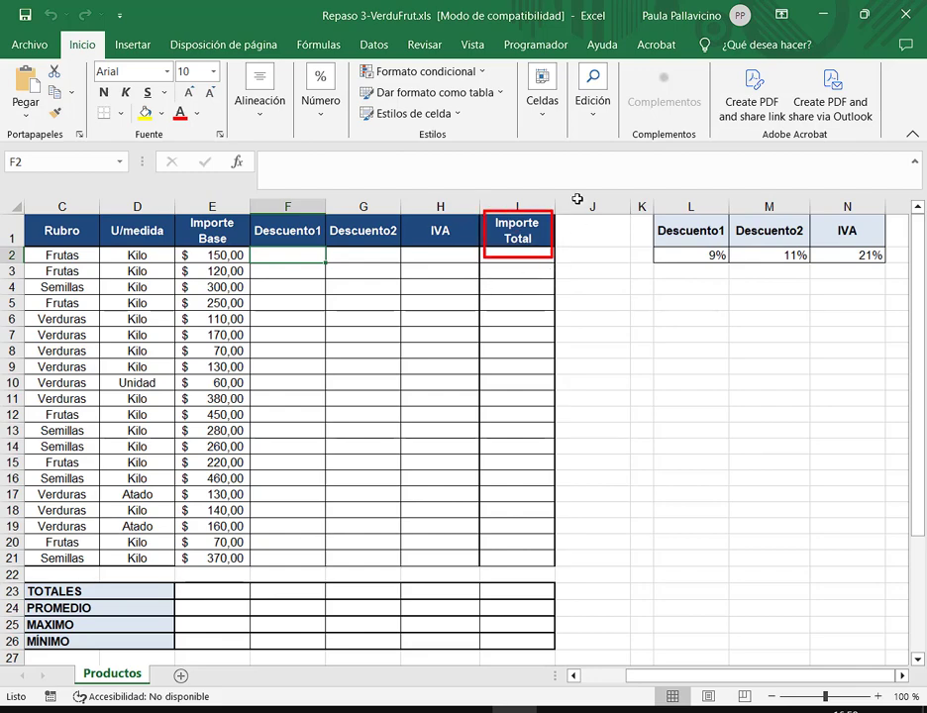
left_click_drag(569, 160, 551, 210)
key("Escape")
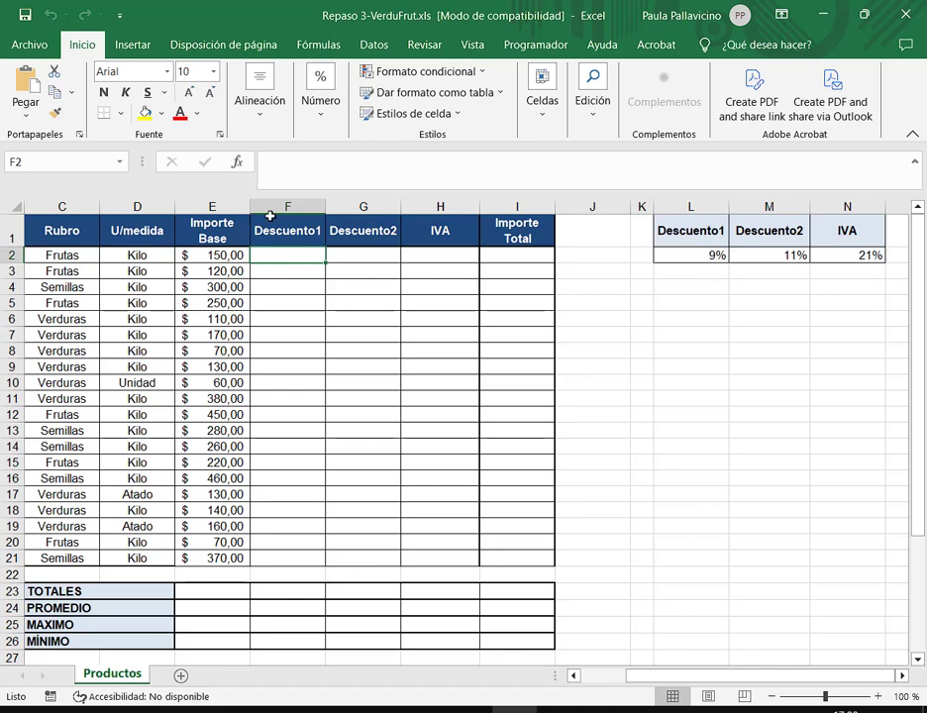
left_click_drag(249, 215, 480, 249)
left_click_drag(328, 163, 309, 214)
Step: Calculate Descuento1 for the first product in F2 with the formula =E2*$L$2
left_click(881, 696)
scroll(769, 359, "up", 1)
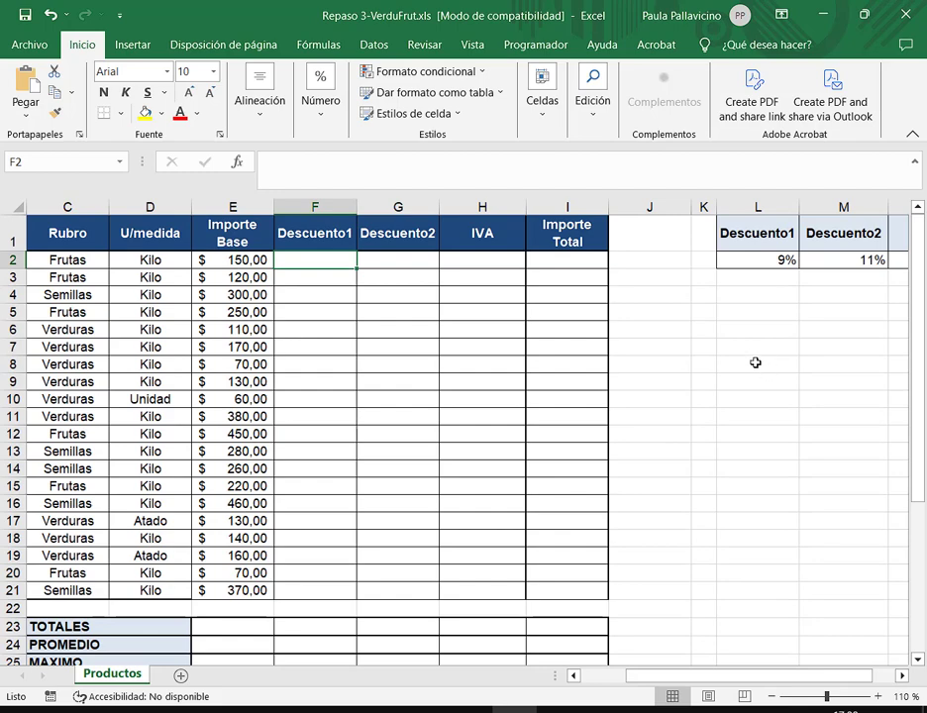
scroll(661, 495, "right", 1)
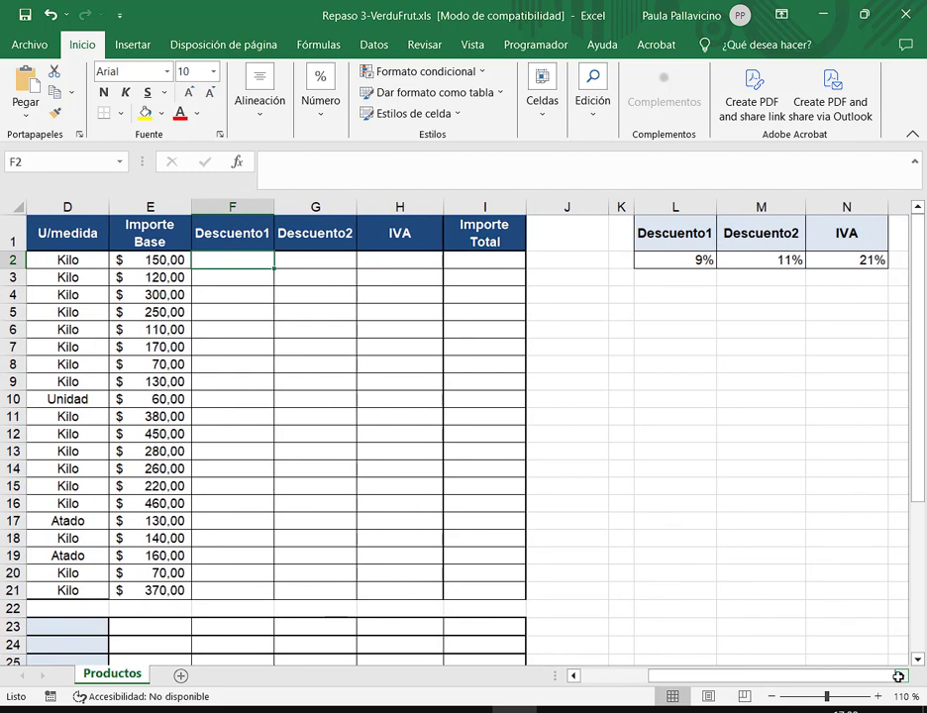
type("=")
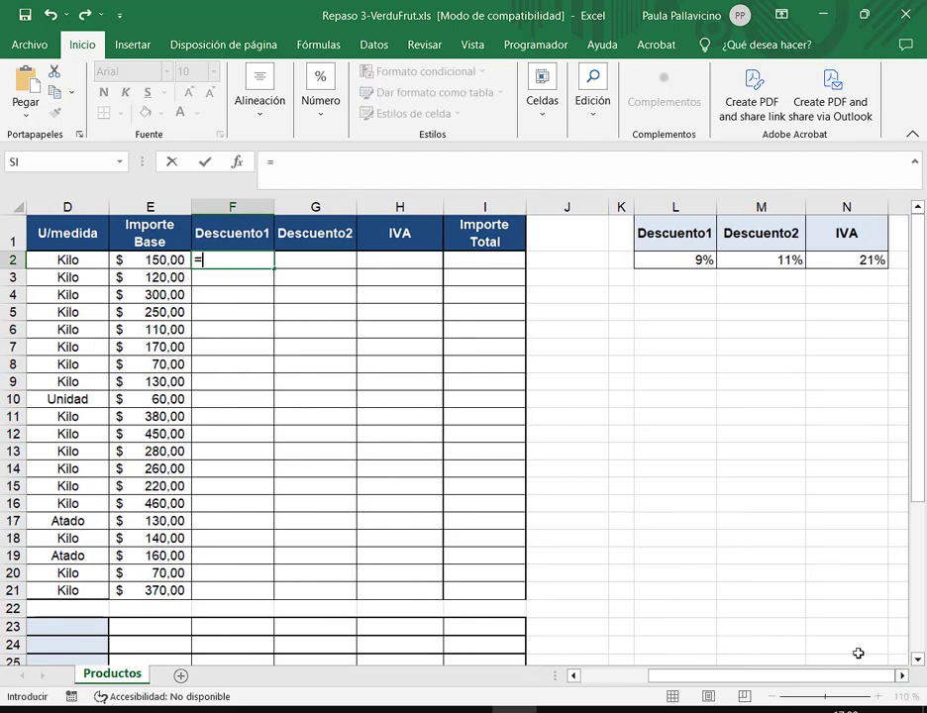
left_click(165, 254)
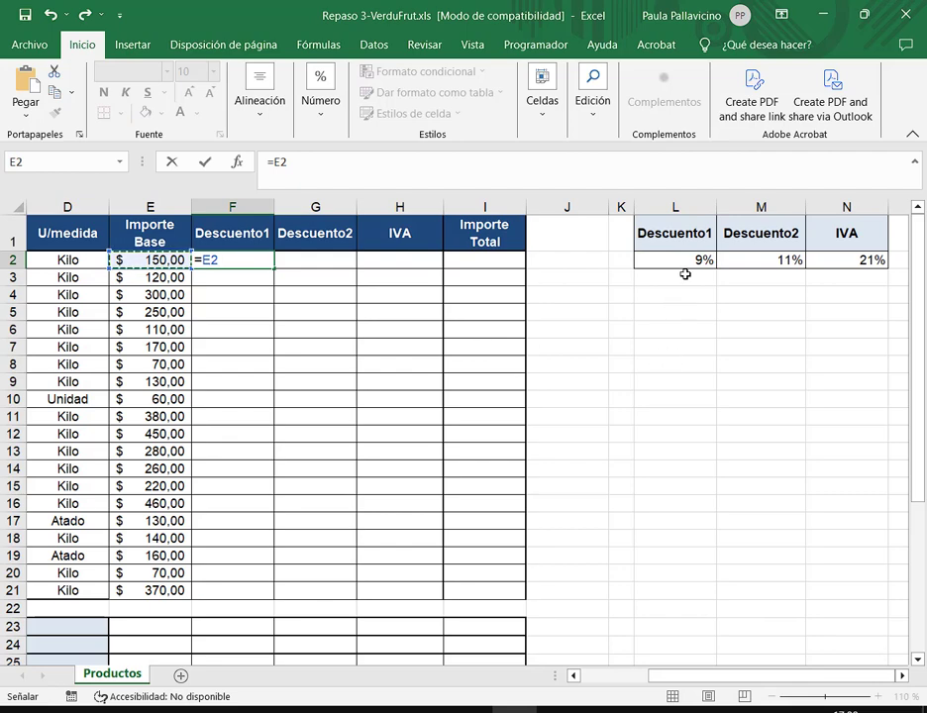
type("*")
left_click(692, 259)
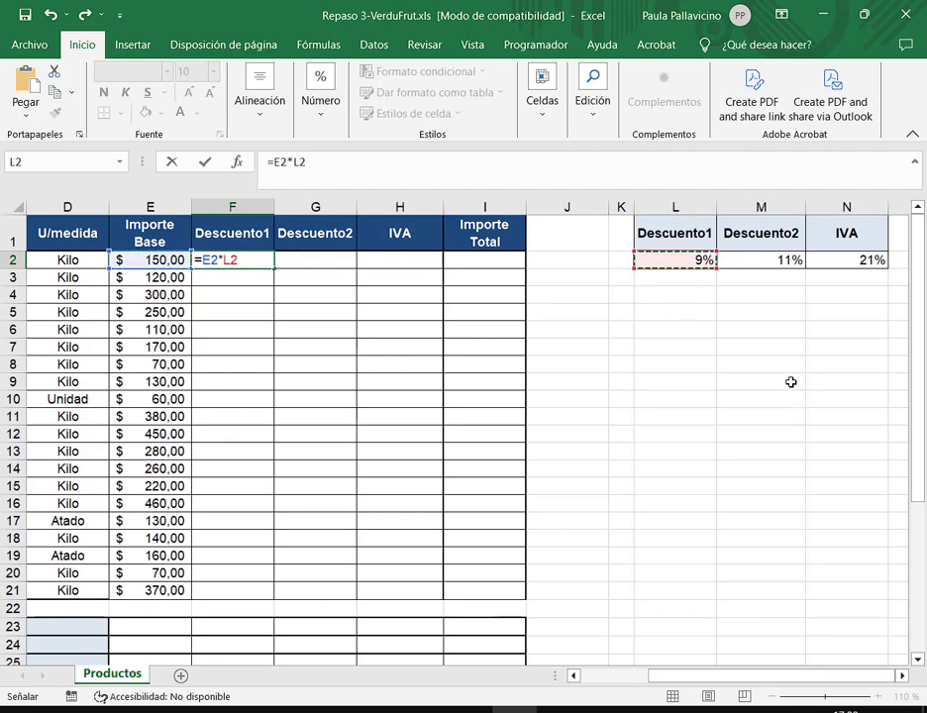
key("F4")
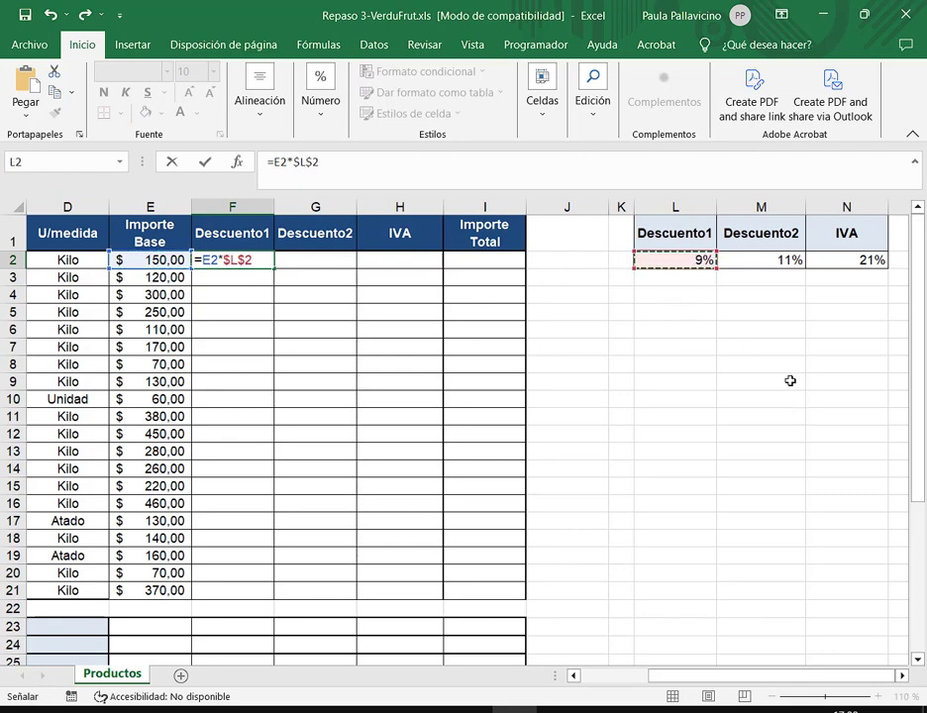
key("Return")
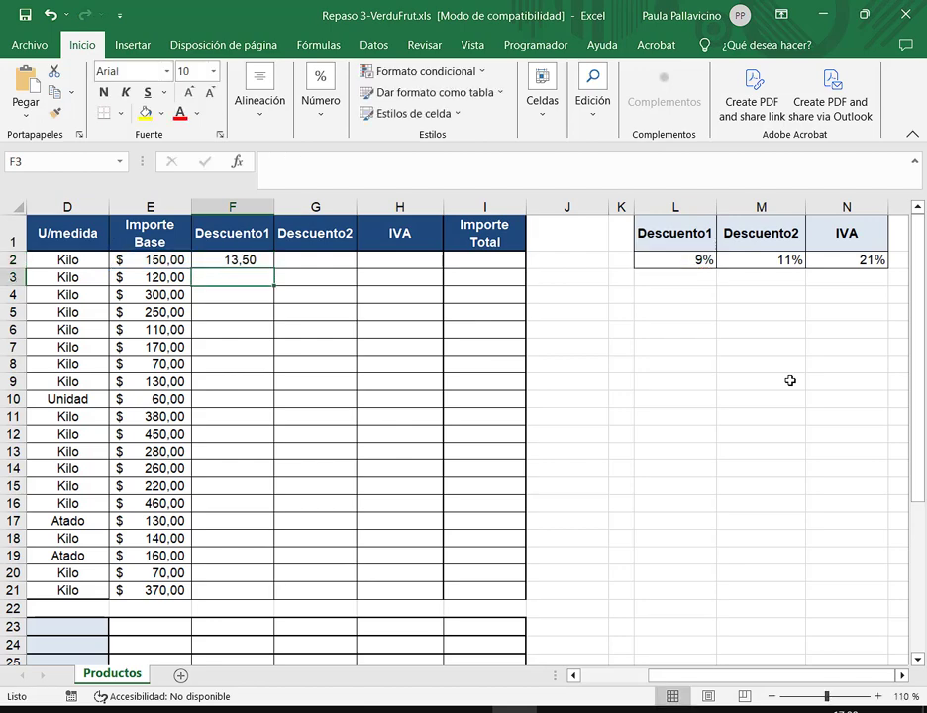
Step: Calculate Descuento2 for the first product in G2 with the formula =E2*$M$2
left_click(325, 257)
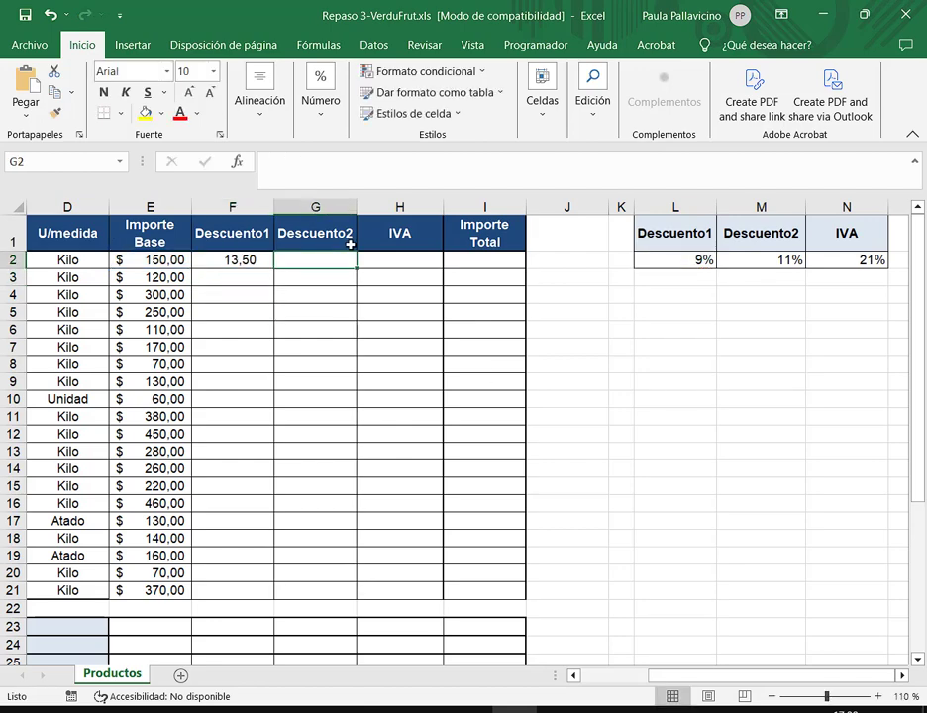
type("=")
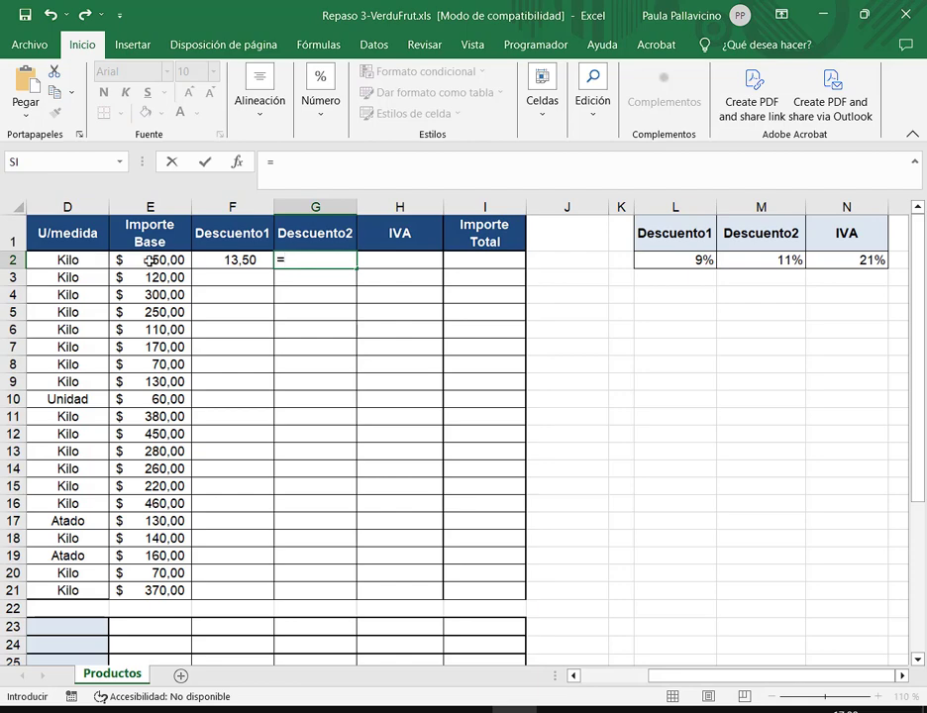
left_click(150, 259)
type("*")
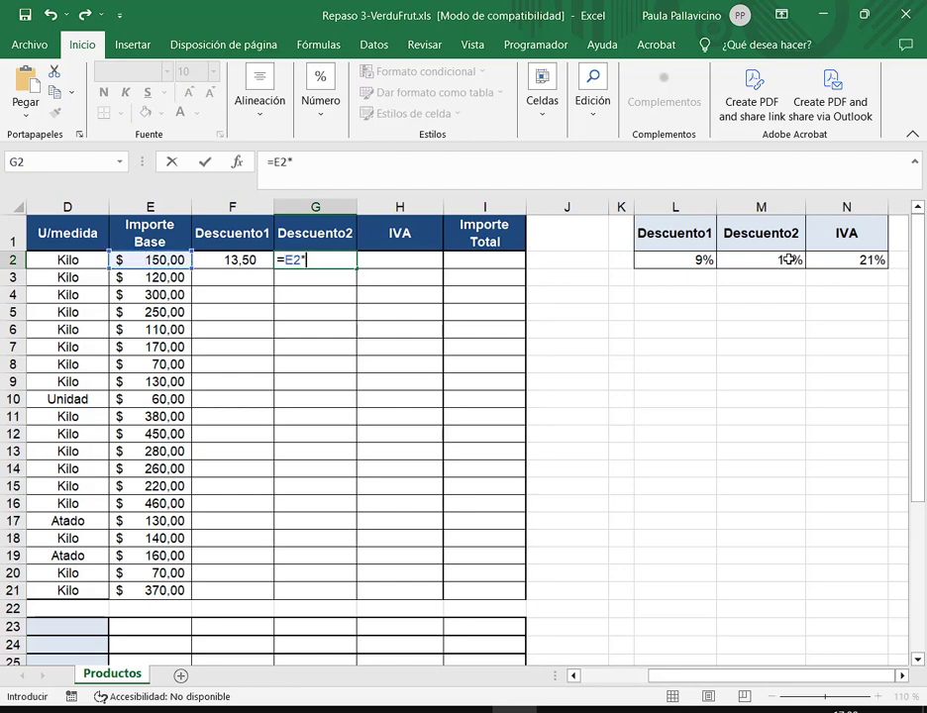
left_click(789, 260)
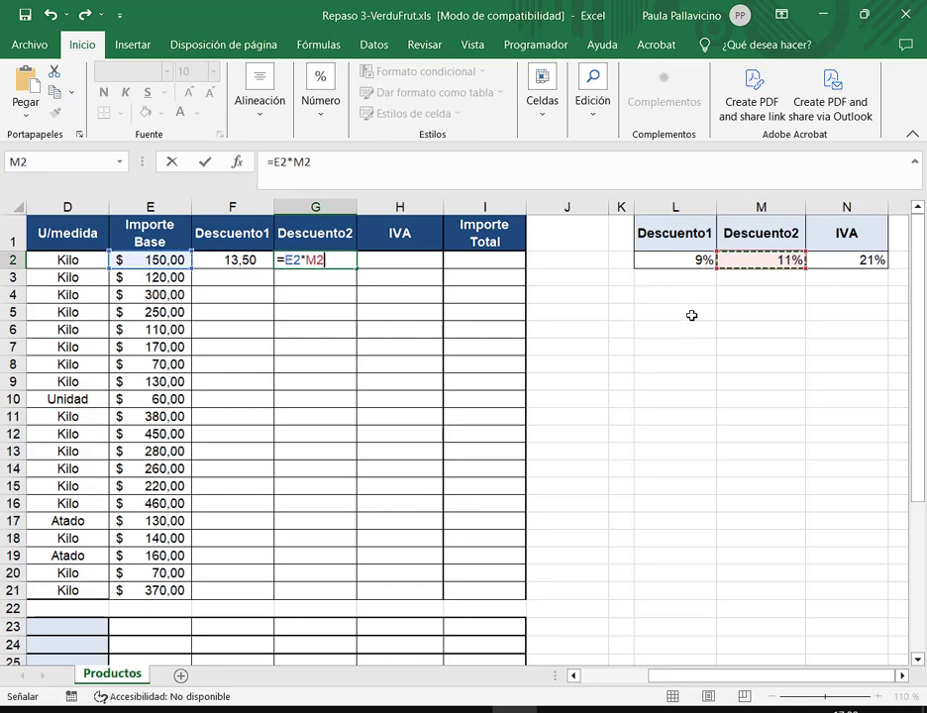
key("F4")
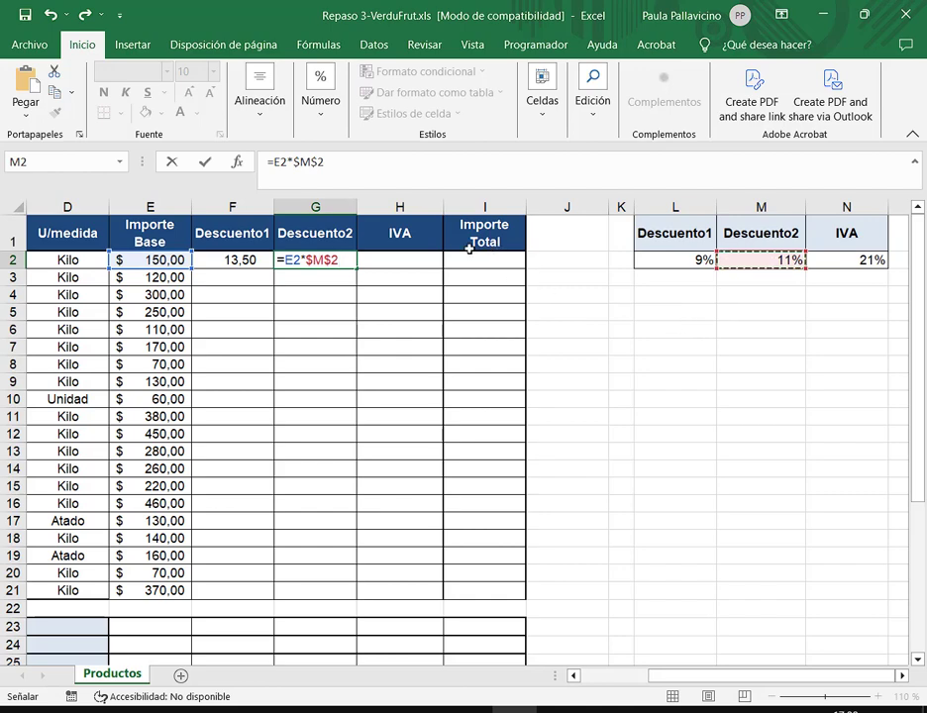
key("Return")
Step: Calculate the IVA for the first product in H2 with the formula =E2*$N$2
left_click(436, 254)
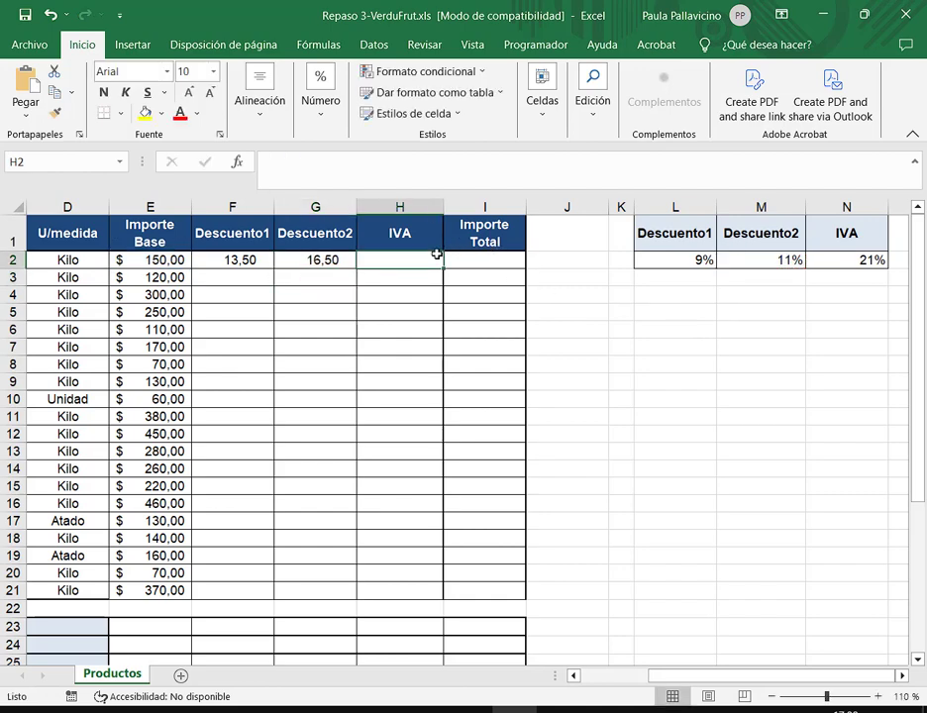
type("=")
left_click(184, 259)
type("*")
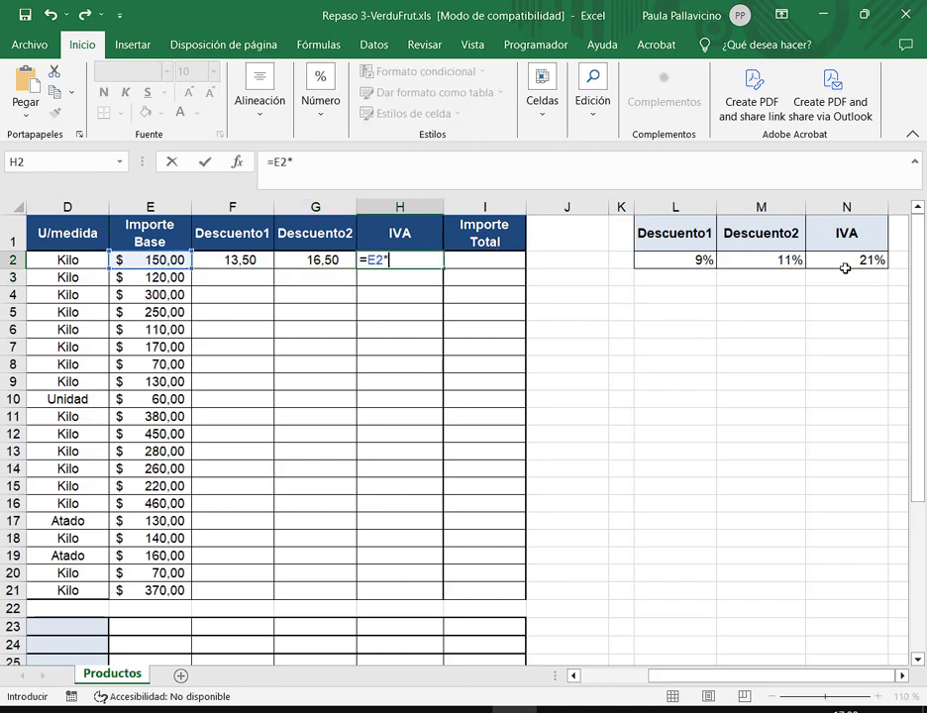
left_click(844, 267)
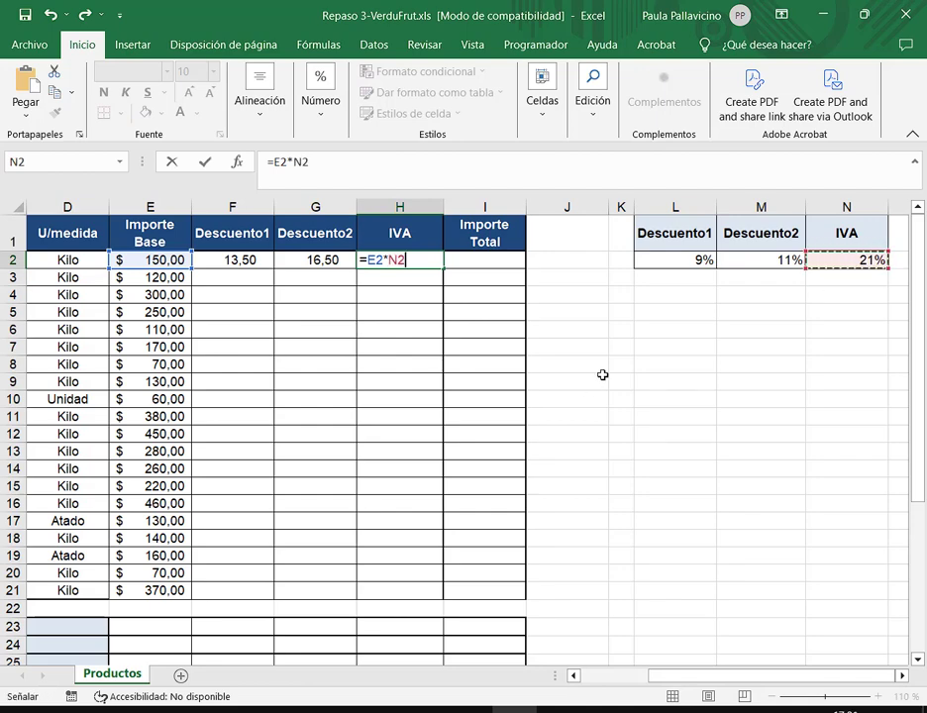
key("F4")
key("Return")
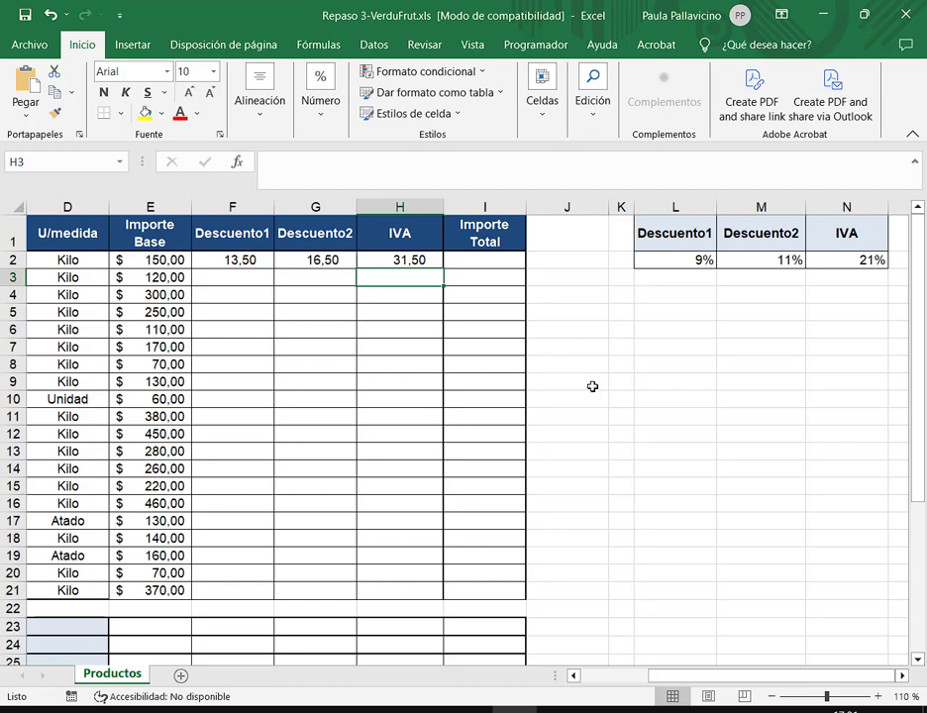
Step: Check the Descuento1, Descuento2 and IVA formulas in cells F2, G2 and H2
left_click(248, 259)
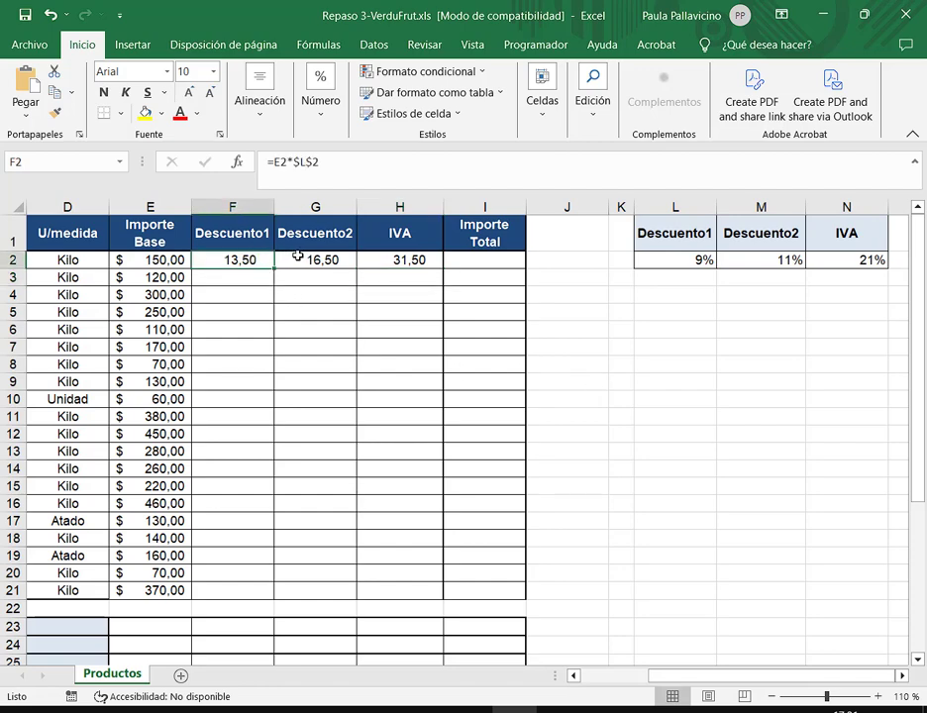
left_click(302, 260)
left_click(410, 260)
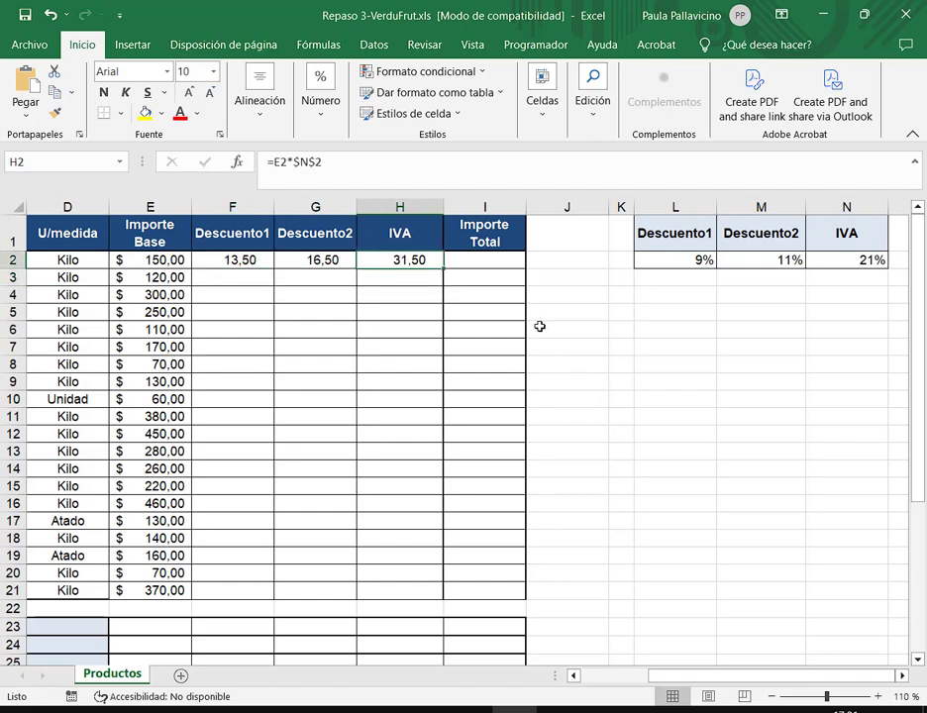
left_click(243, 259)
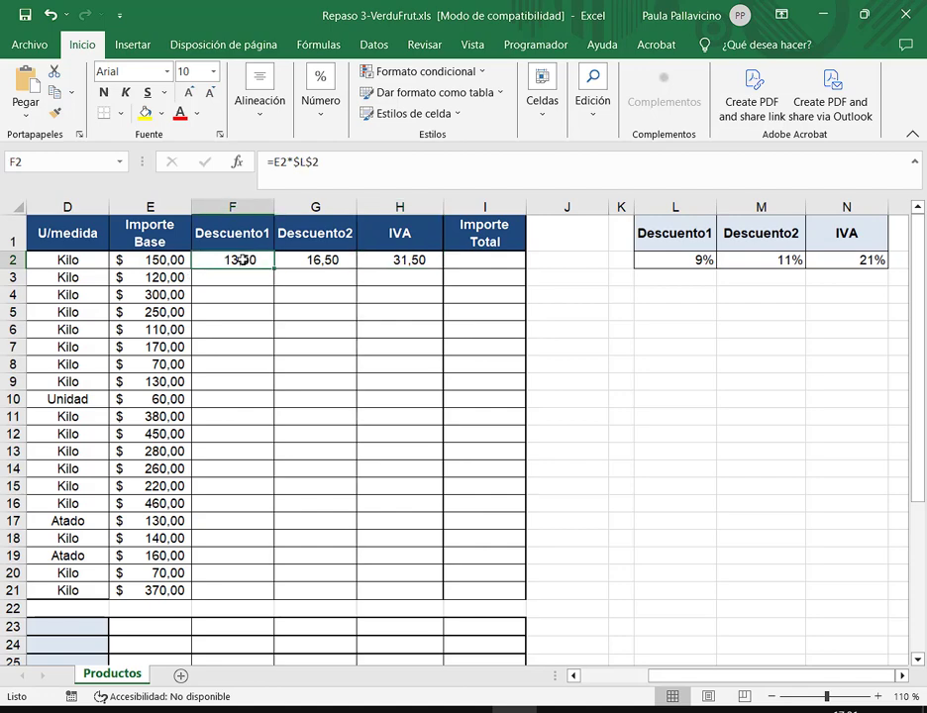
Step: Fill the Descuento1, Descuento2 and IVA formulas from F2:H2 down to row 21
left_click_drag(243, 260, 375, 261)
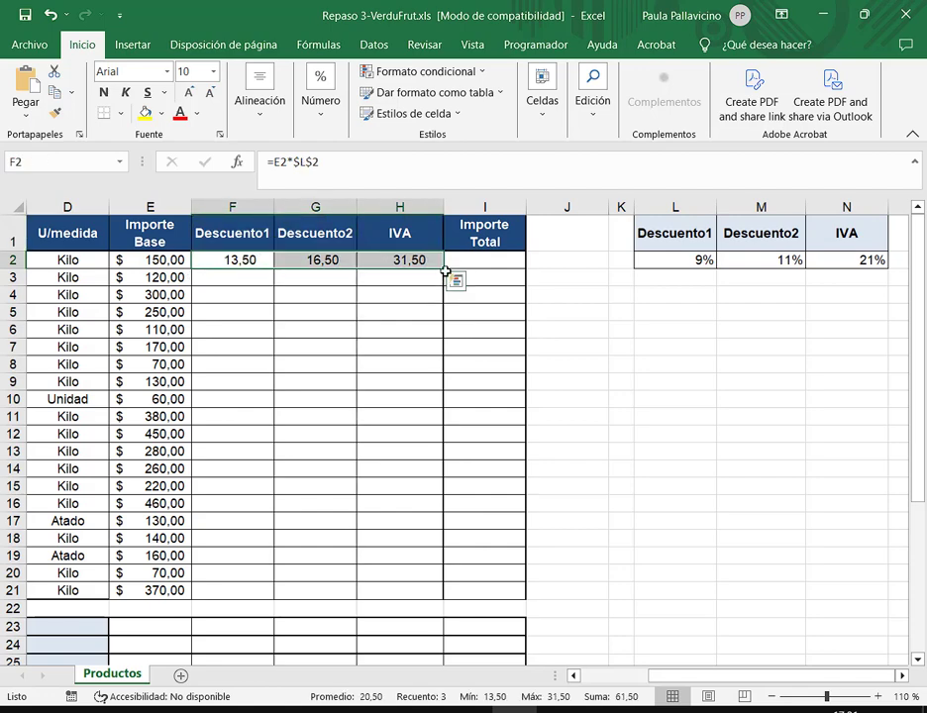
left_click_drag(444, 270, 445, 594)
Step: Review the first product's discount and IVA formulas across the range F2:H2
left_click_drag(240, 266, 237, 276)
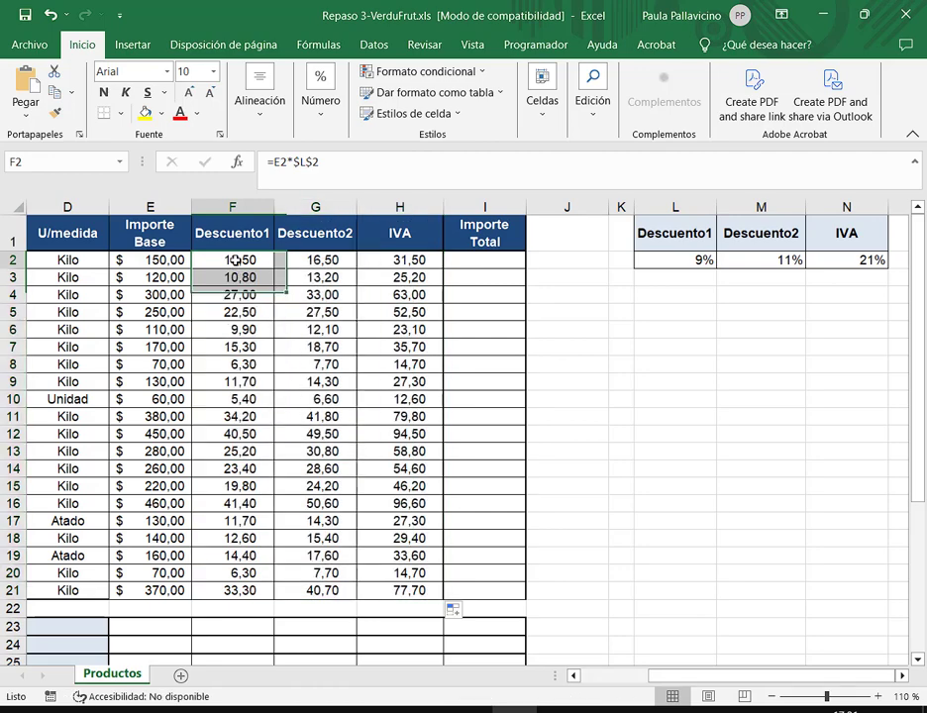
left_click(302, 273)
key("Up")
key("Right")
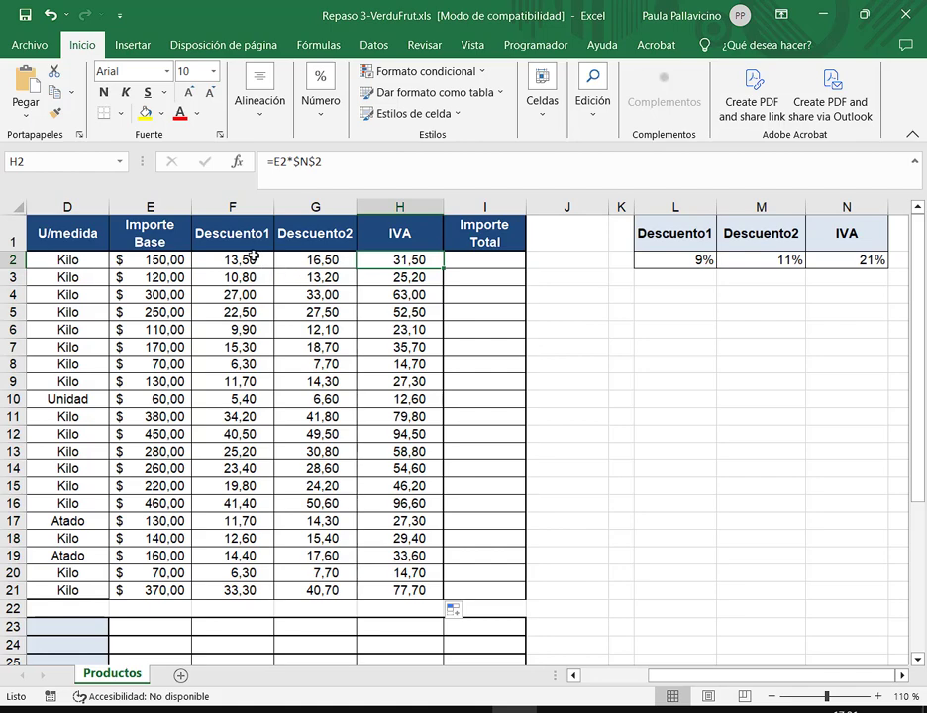
left_click(268, 257)
key("Right")
key("Right")
left_click_drag(246, 262, 398, 262)
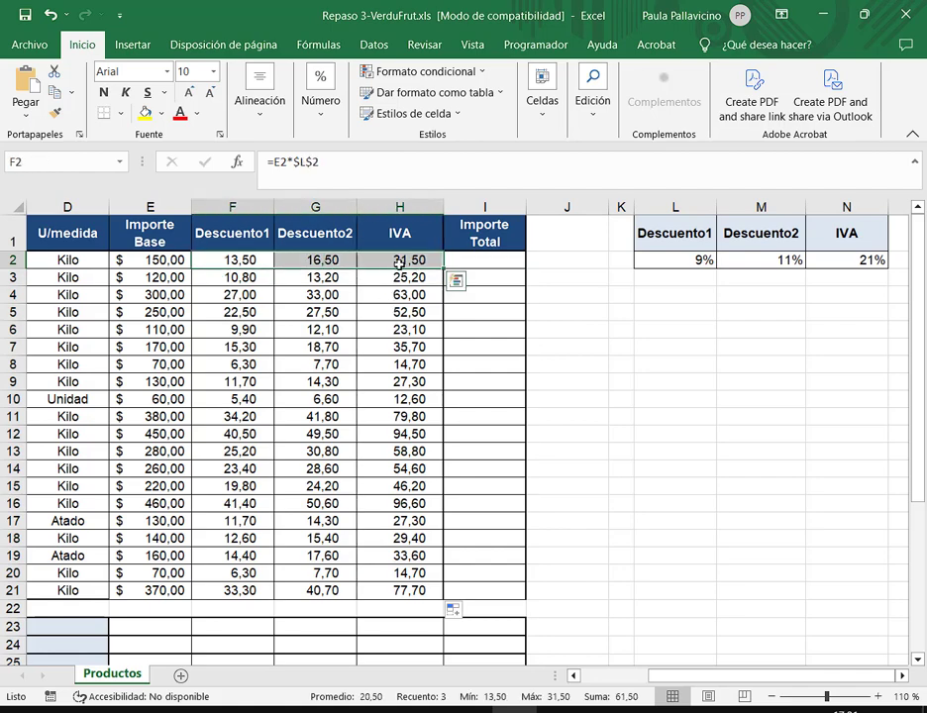
left_click(399, 262)
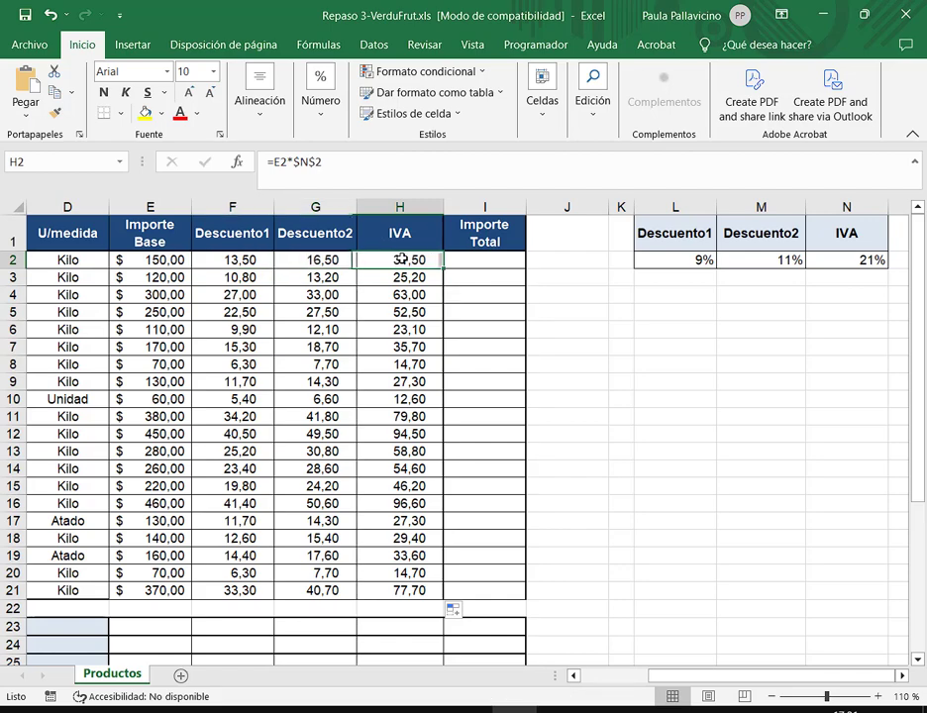
Step: Restore the workbook window to a smaller size and position it beside the Meet call chat to read the messages
left_click(878, 11)
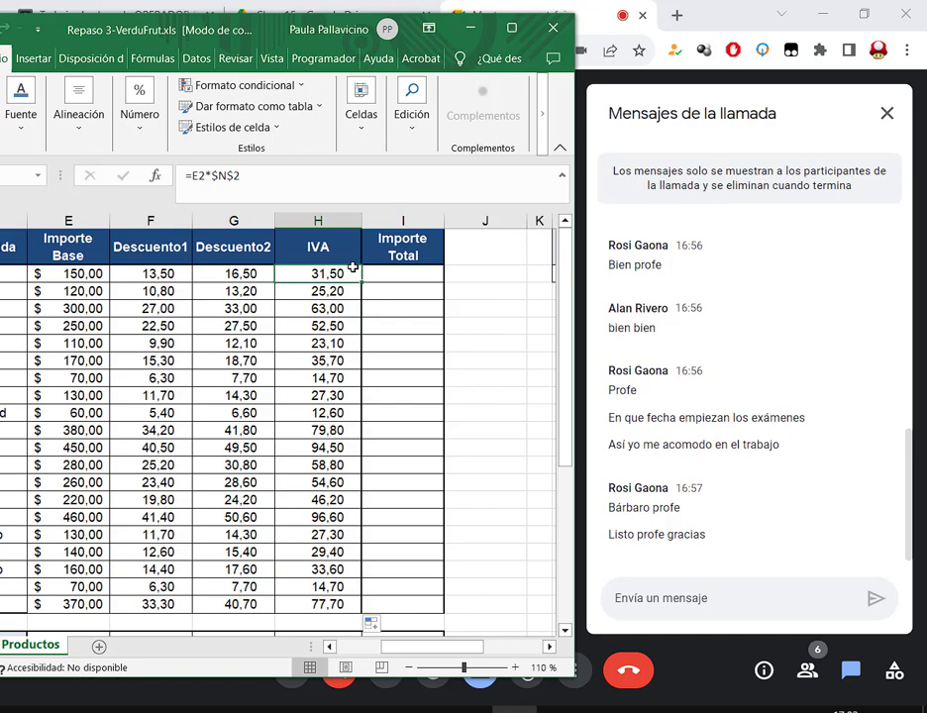
left_click(395, 277)
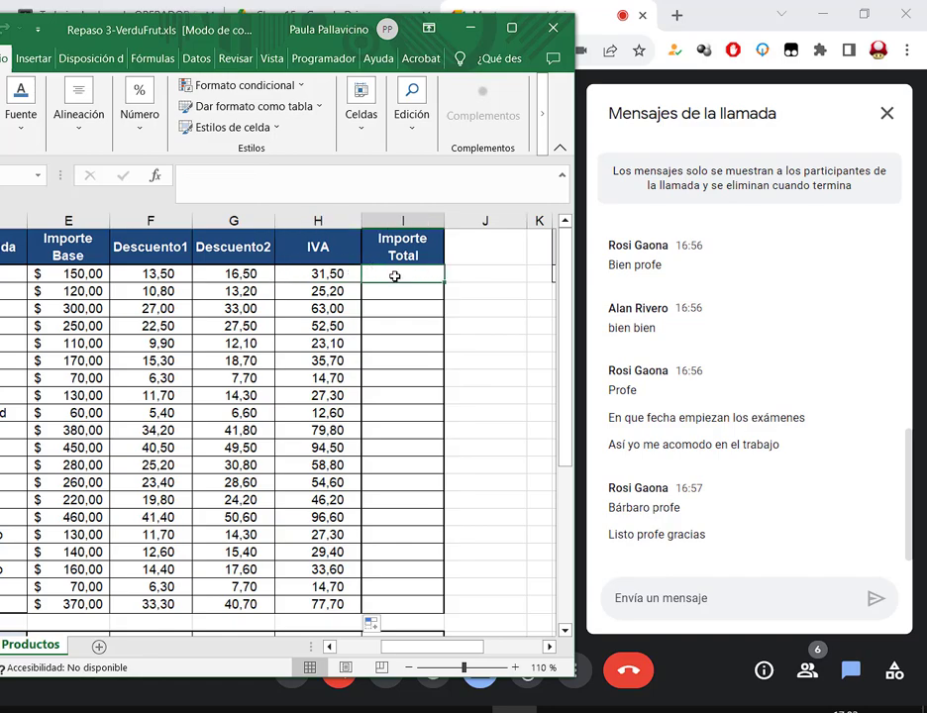
left_click_drag(251, 39, 327, 45)
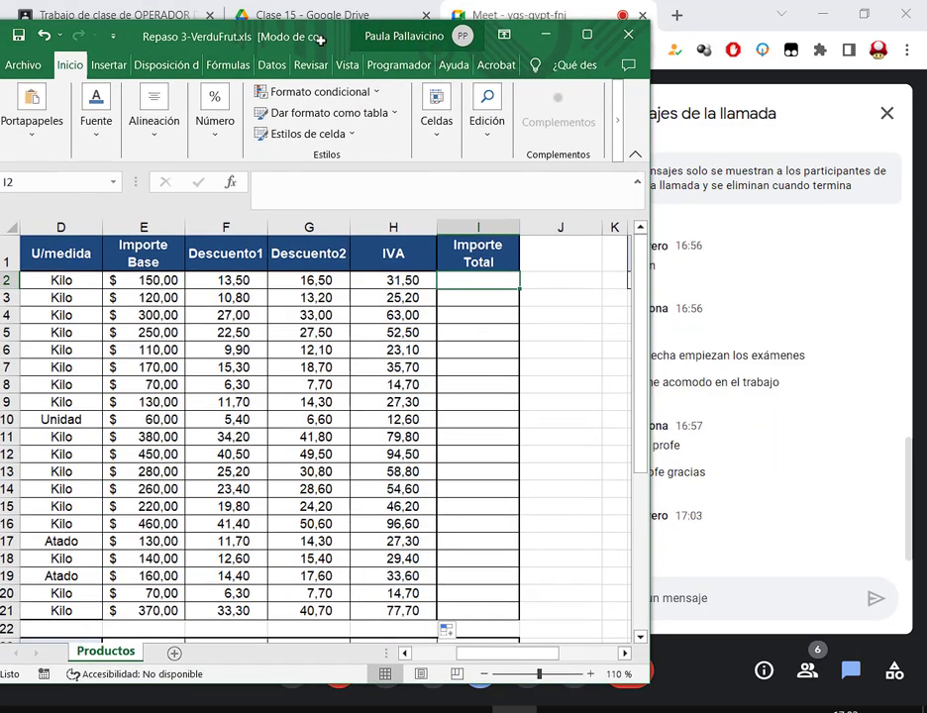
left_click_drag(384, 38, 328, 41)
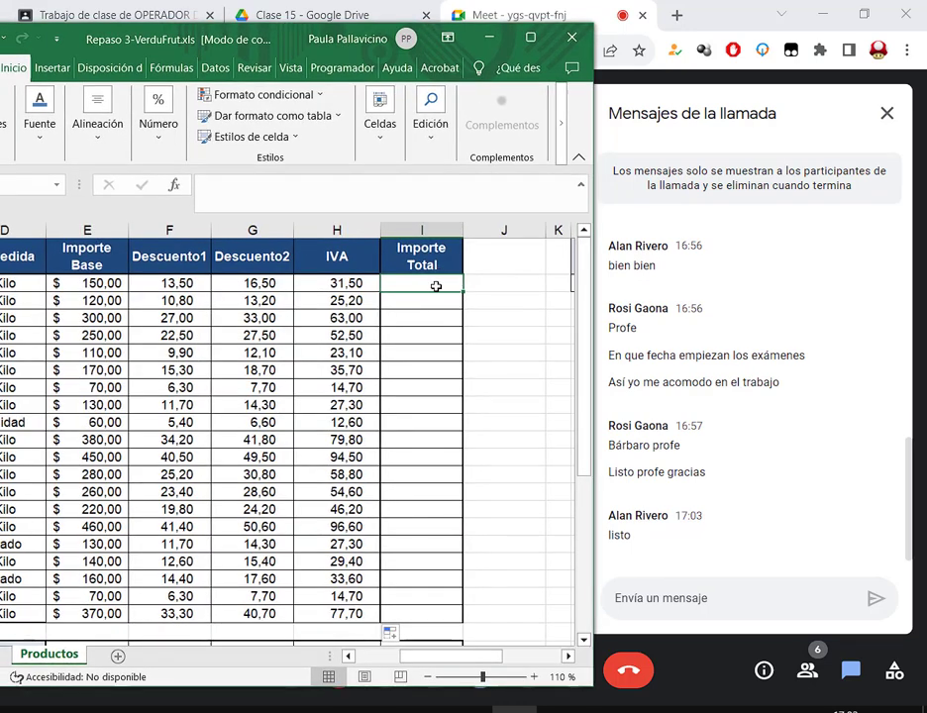
Step: Calculate the Importe Total for the first product in I2 with the formula =E2-F2-G2+H2
double_click(435, 282)
type("=")
left_click(190, 284)
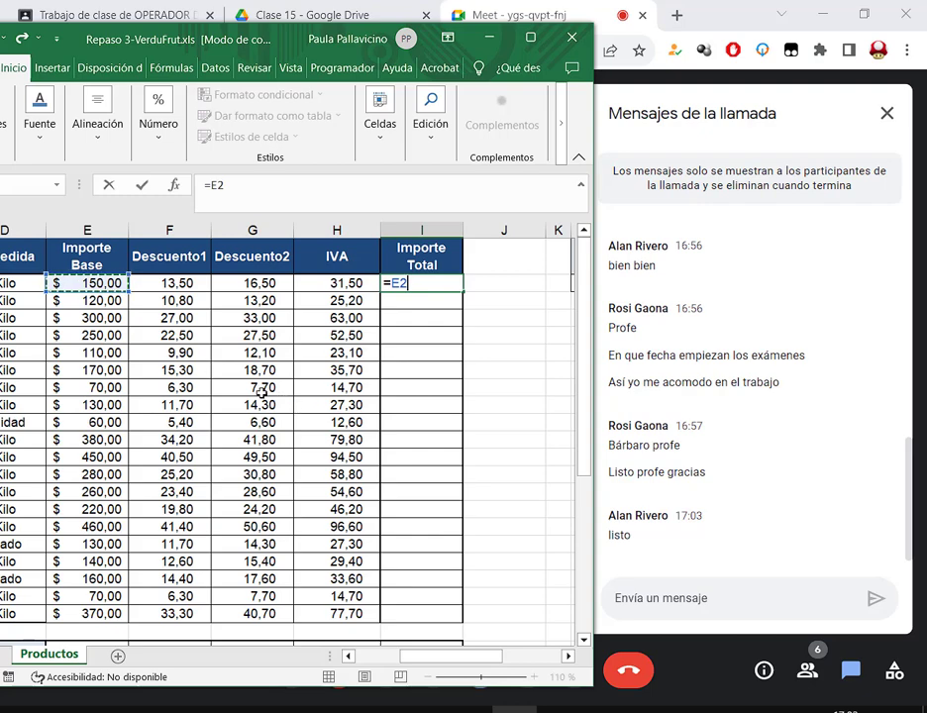
type("-")
left_click(182, 287)
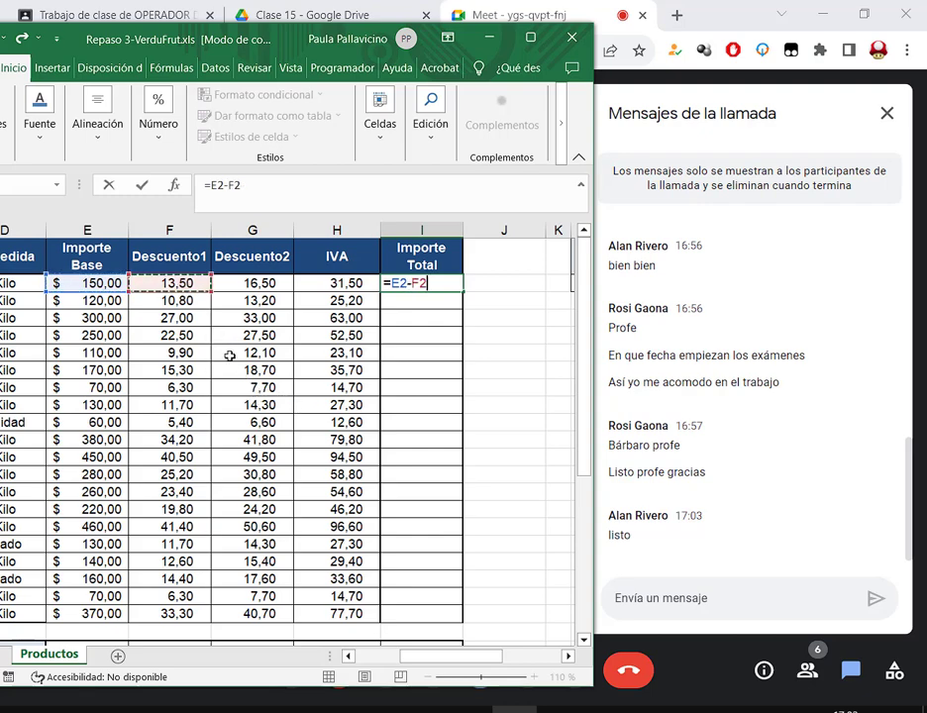
type("-")
left_click(266, 283)
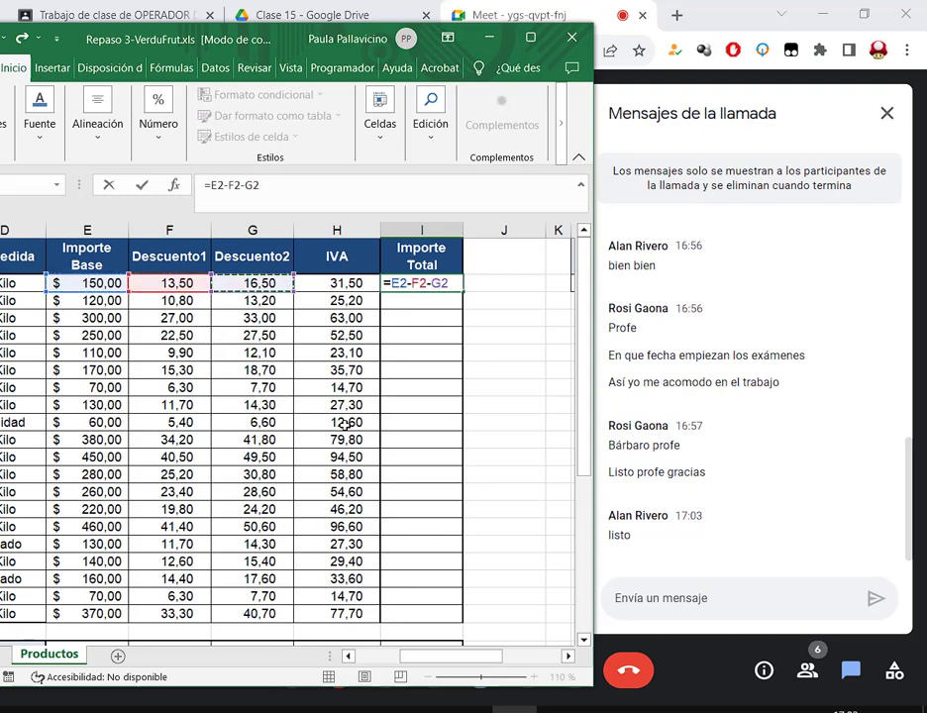
type("+")
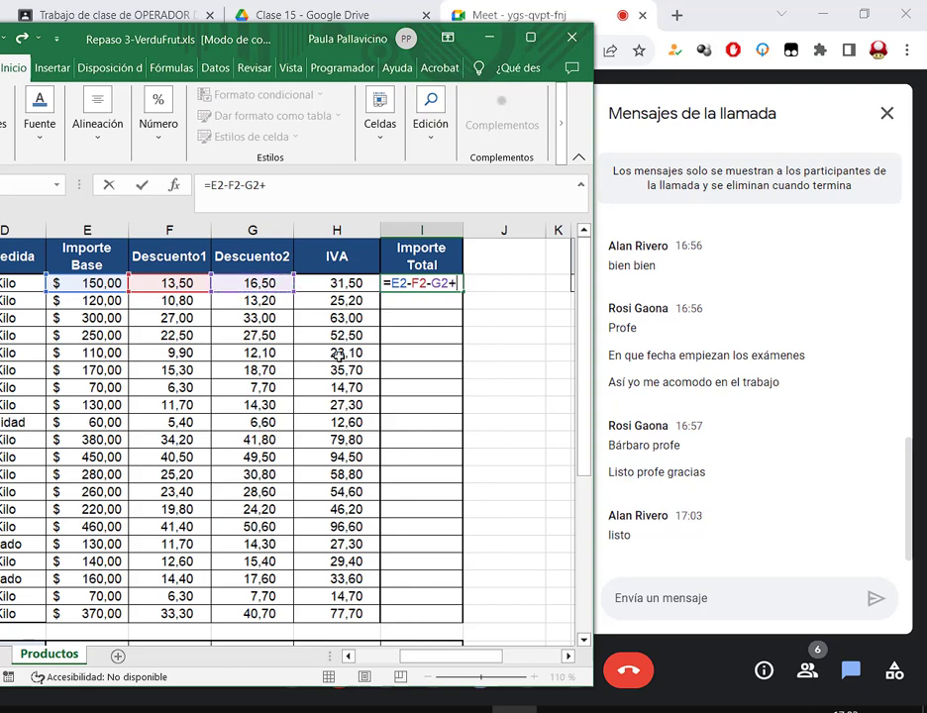
left_click(345, 284)
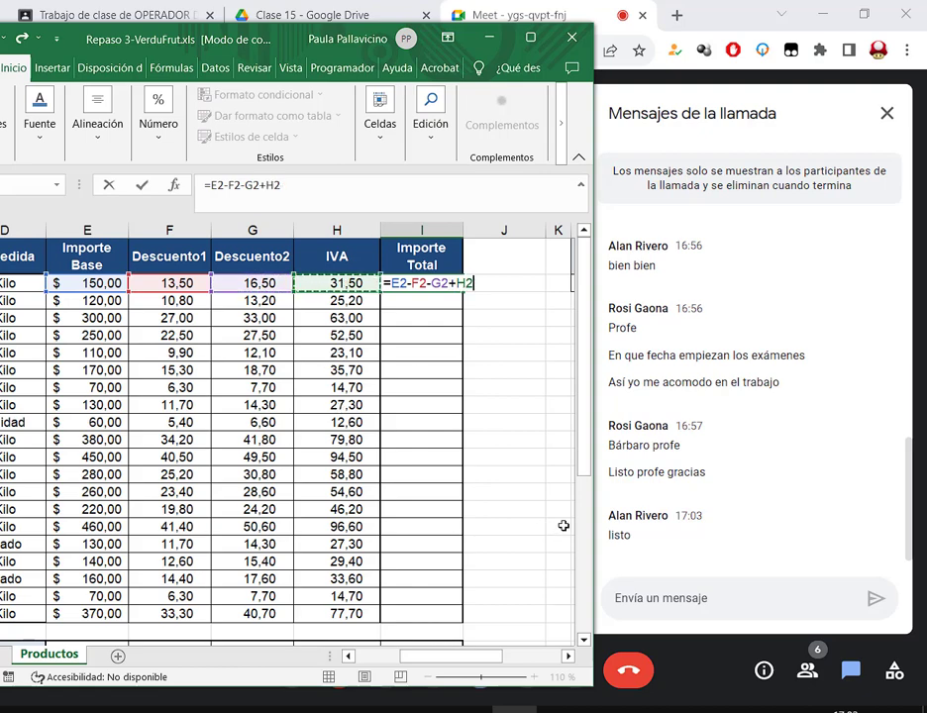
key("Return")
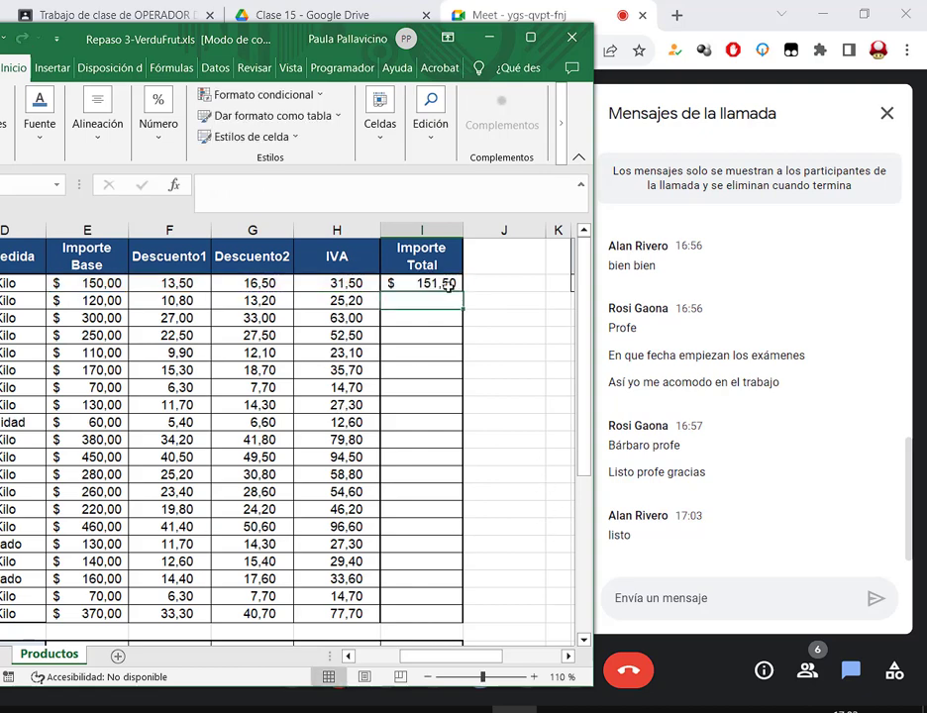
Step: Fill the Importe Total formula from I2 down to row 21 and check the cells referenced by I2
left_click(447, 283)
double_click(461, 288)
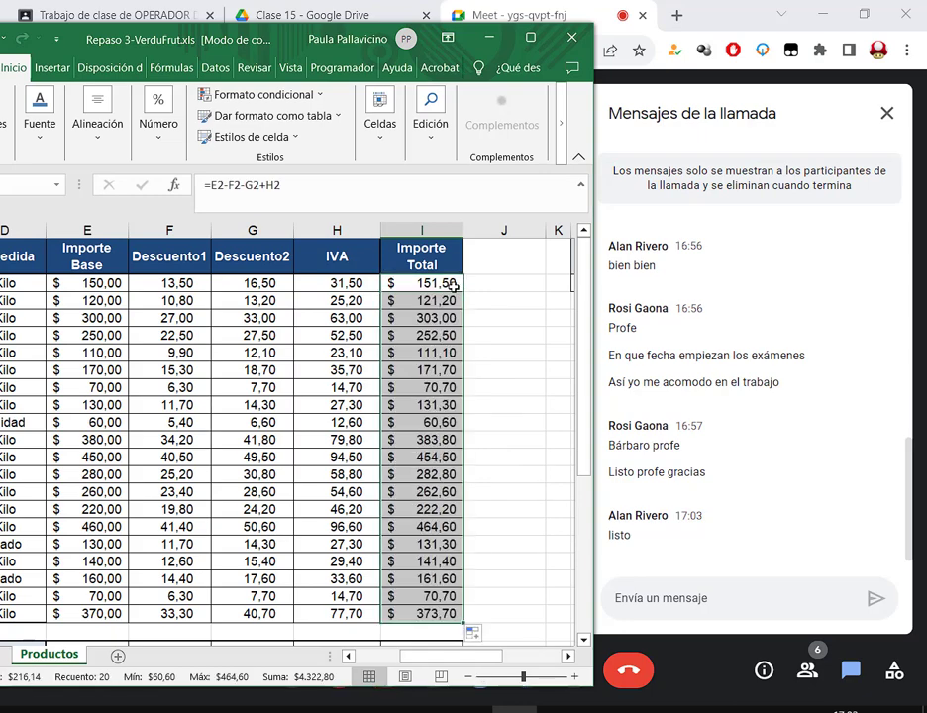
left_click(452, 284)
key("F2")
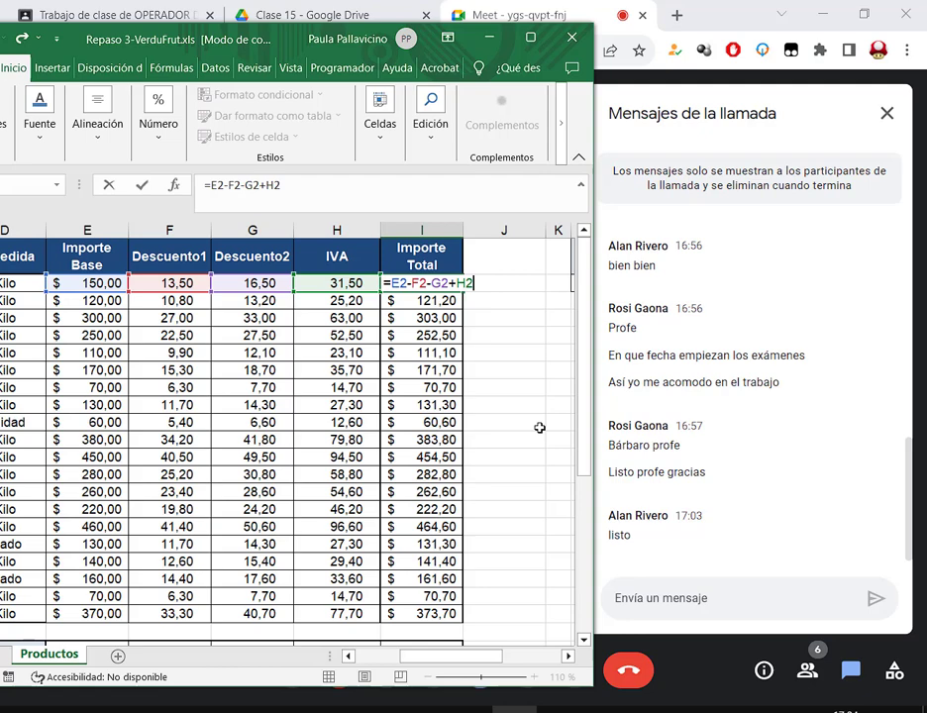
key("Return")
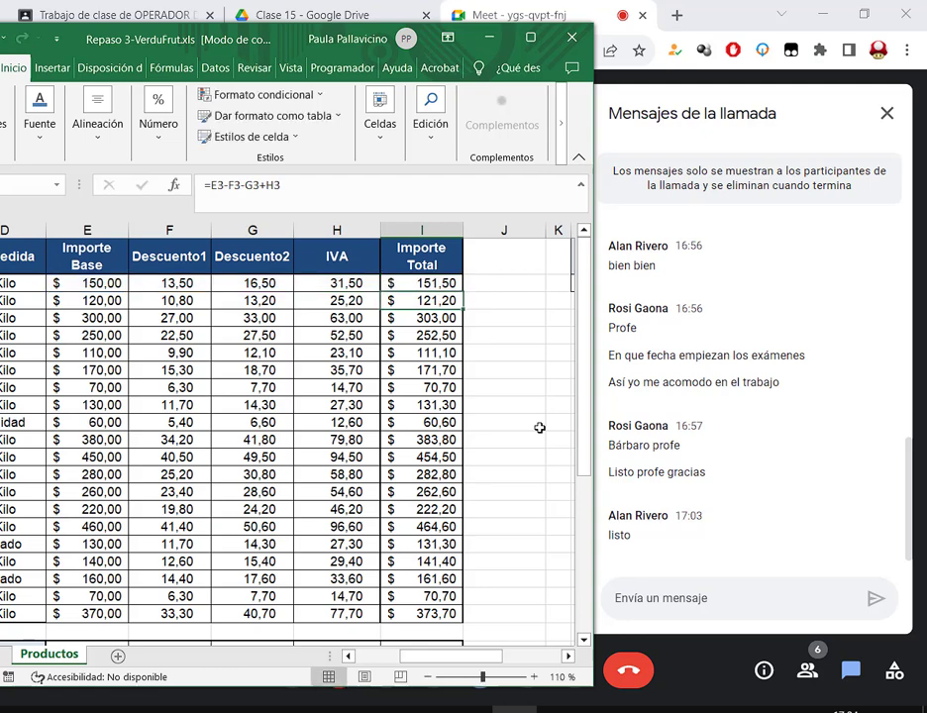
Step: Maximize the workbook window and review the summary rows and exercise instructions below the product table
left_click(174, 283)
double_click(366, 30)
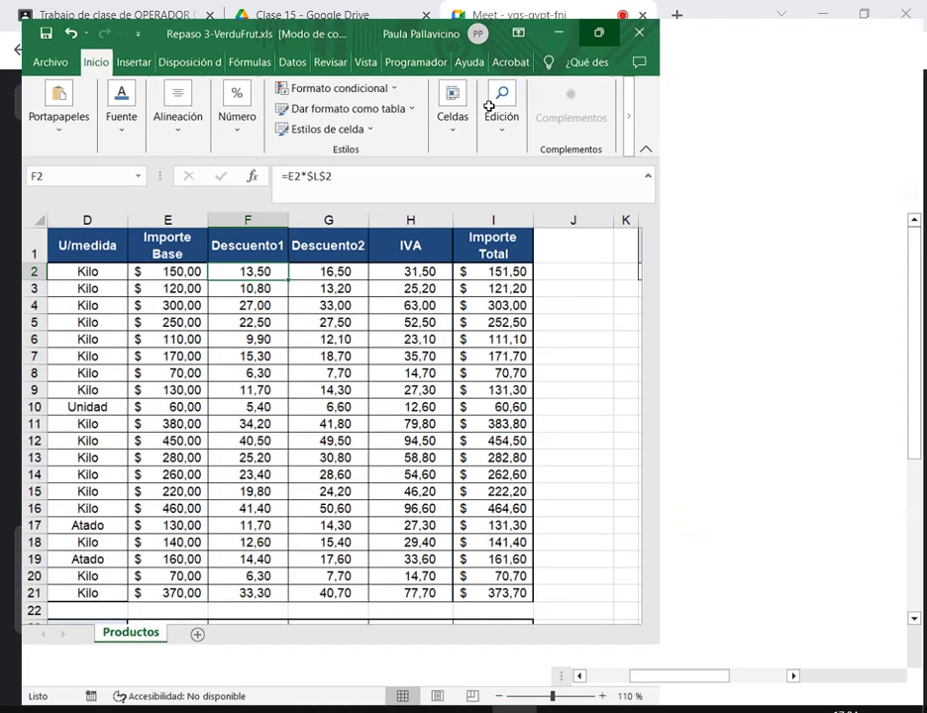
left_click_drag(773, 675, 694, 674)
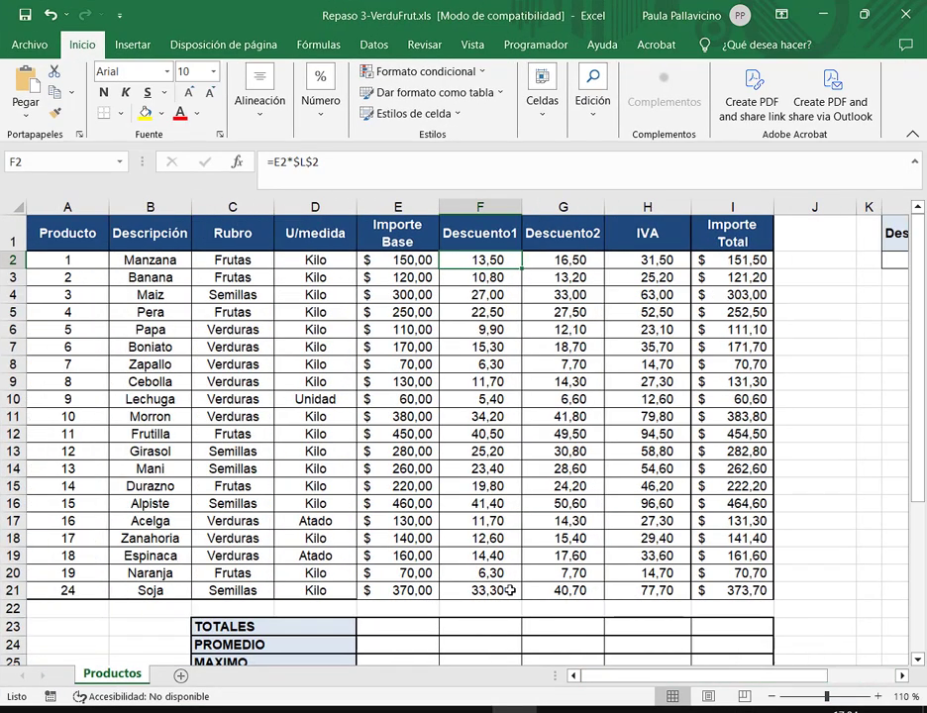
scroll(492, 518, "down", 2)
scroll(491, 517, "down", 2)
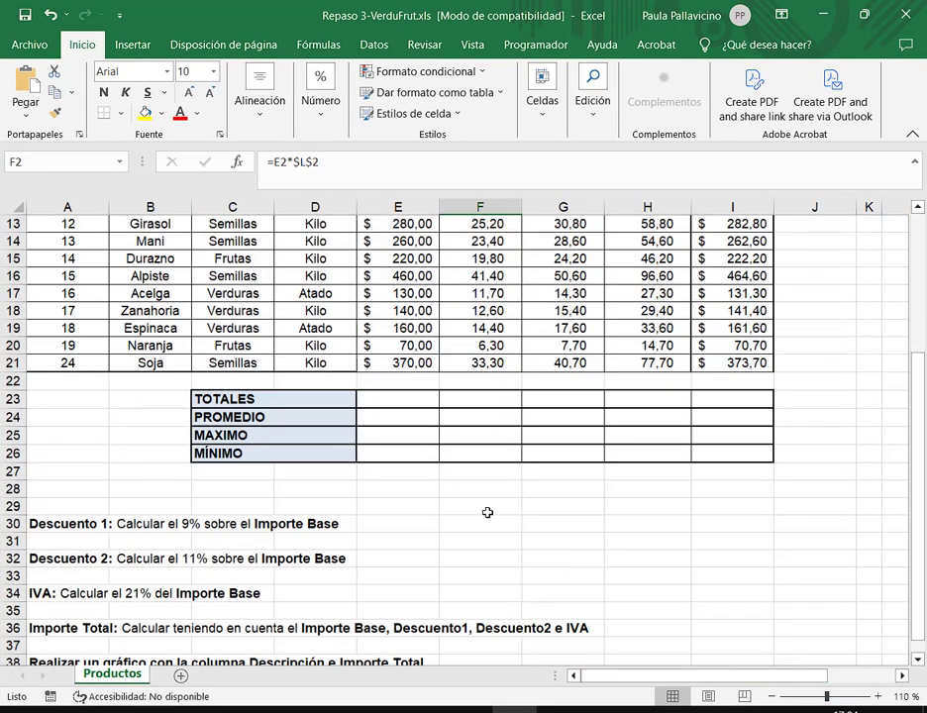
scroll(489, 508, "down", 2)
scroll(489, 509, "up", 5)
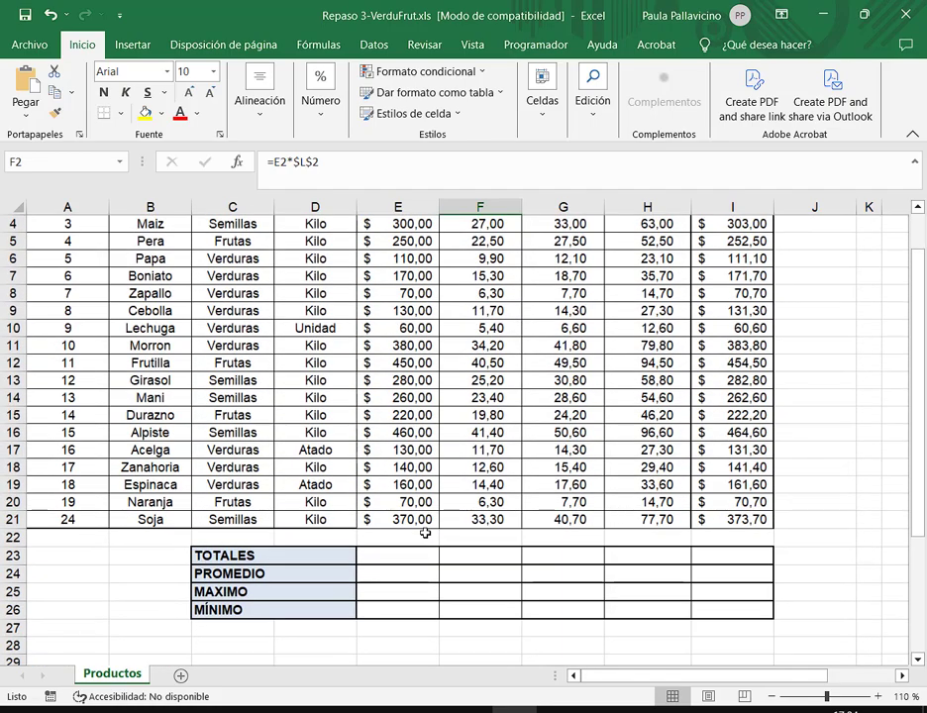
Step: Calculate the Importe Base total in E23 with SUMA over the range E2:E21
left_click(420, 555)
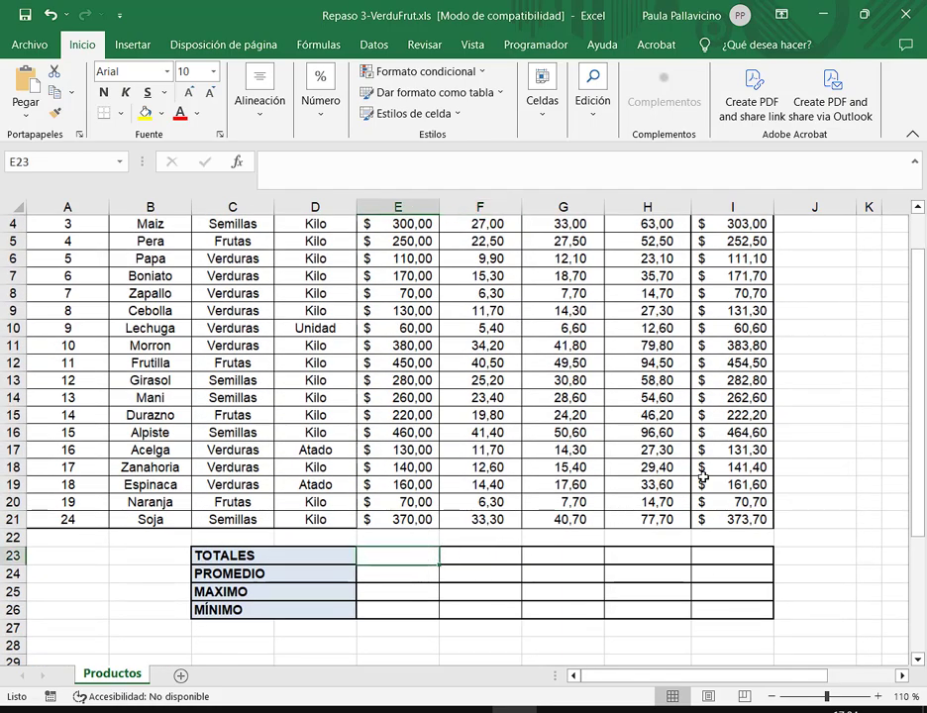
scroll(840, 326, "up", 1)
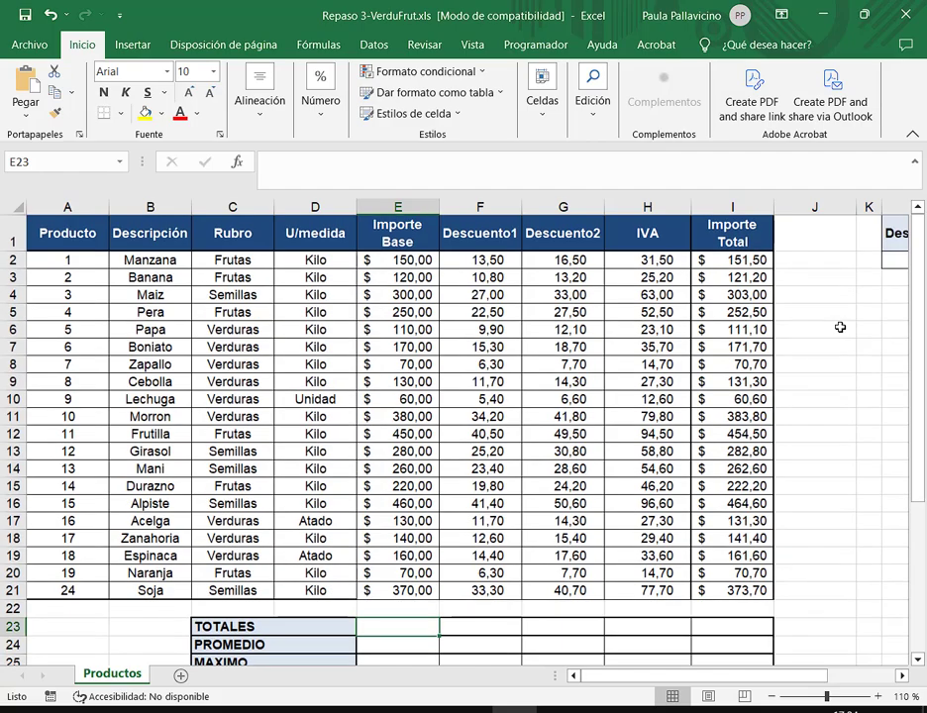
scroll(897, 262, "down", 1)
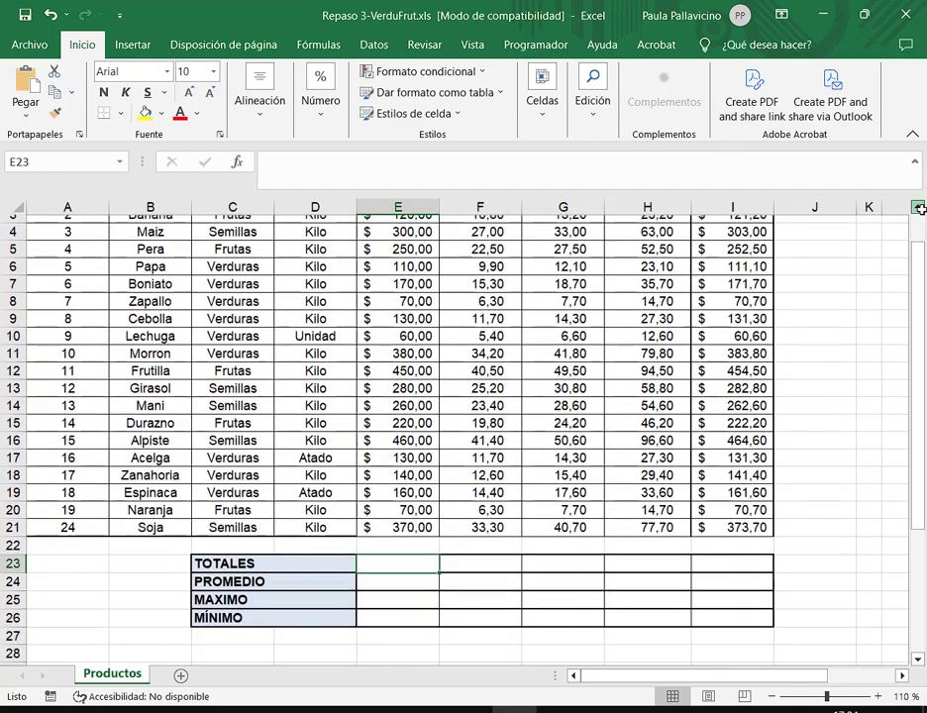
scroll(920, 209, "up", 1)
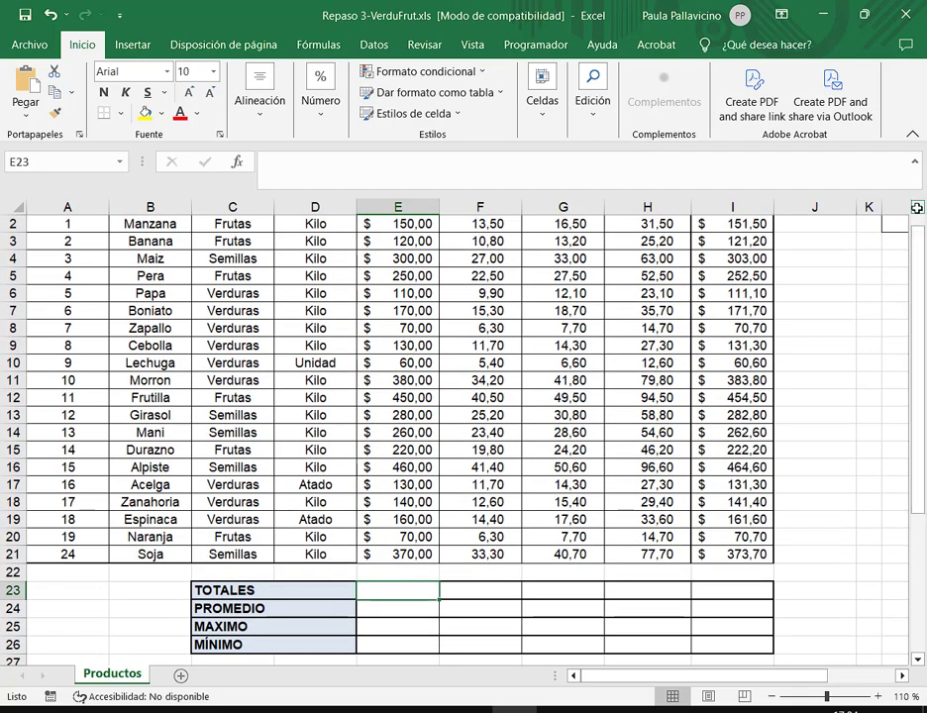
scroll(917, 207, "up", 1)
scroll(918, 660, "down", 1)
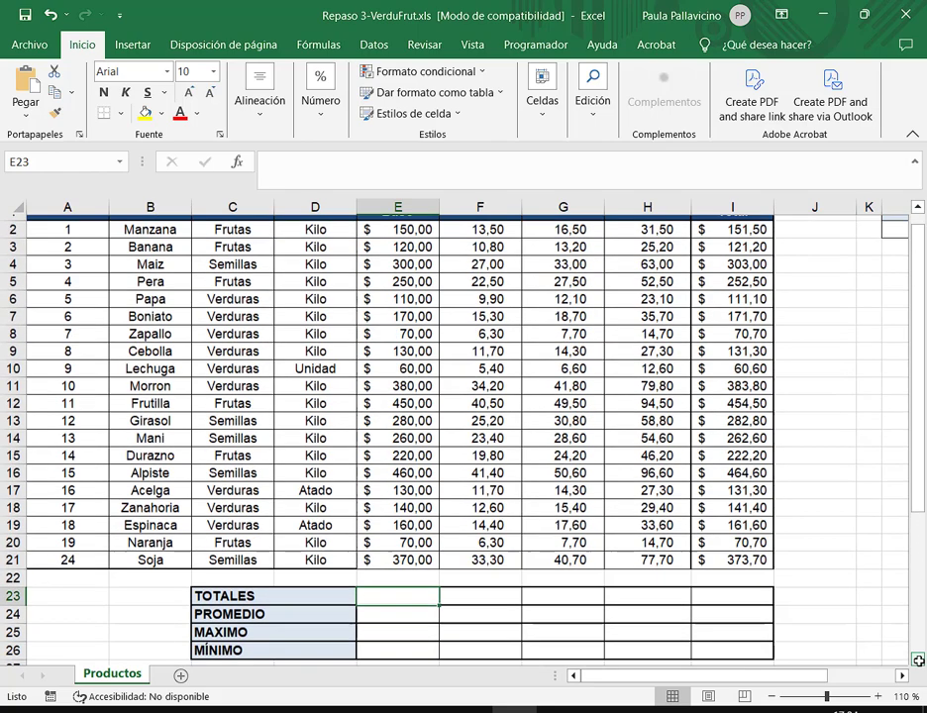
left_click(590, 111)
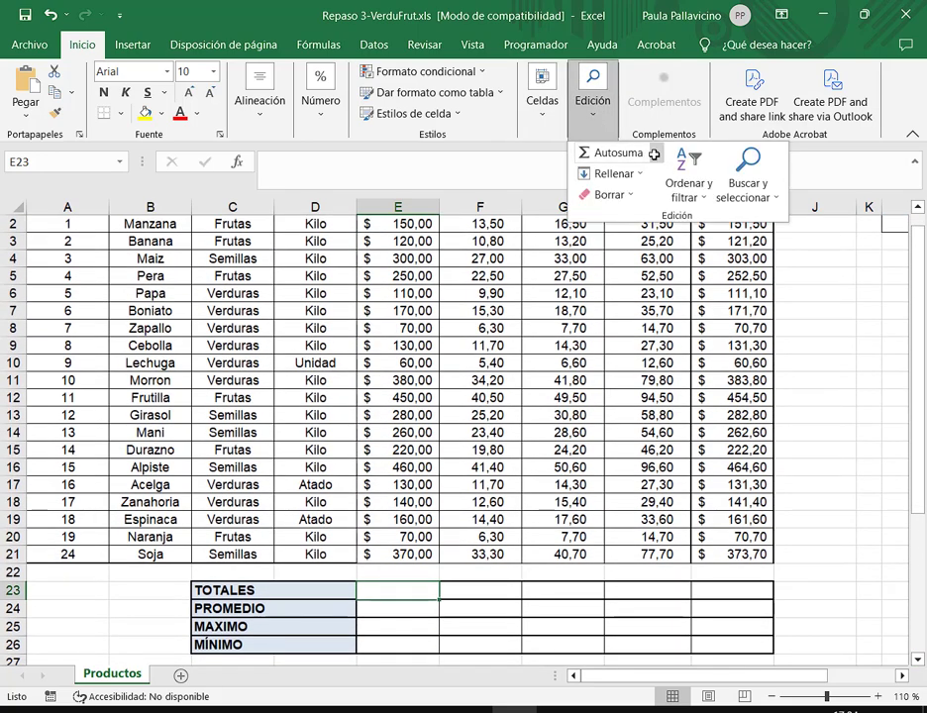
left_click(609, 152)
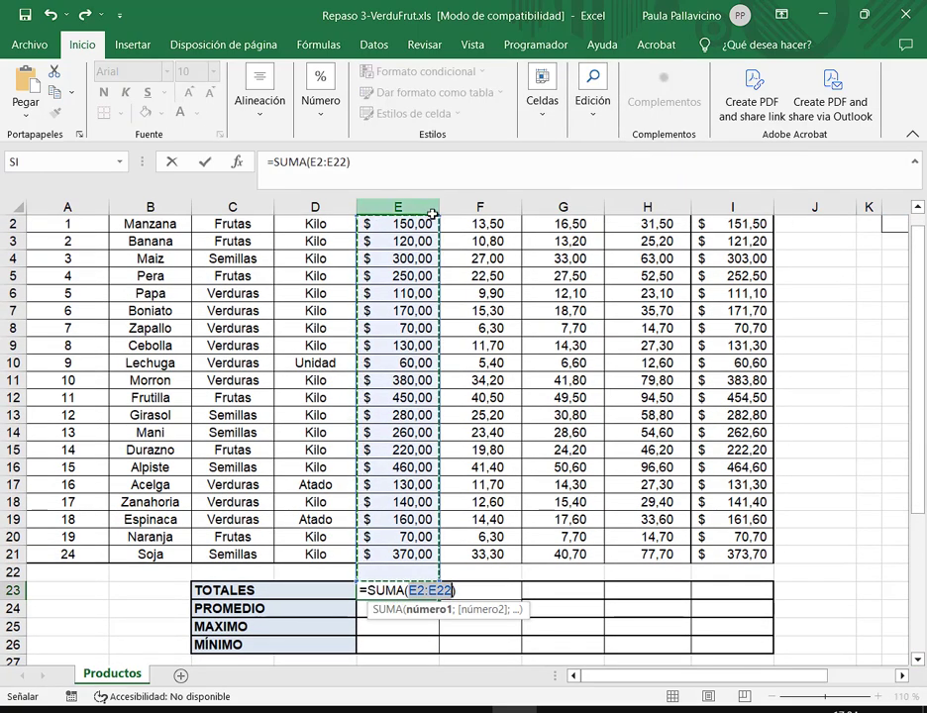
left_click_drag(416, 226, 412, 554)
key("Return")
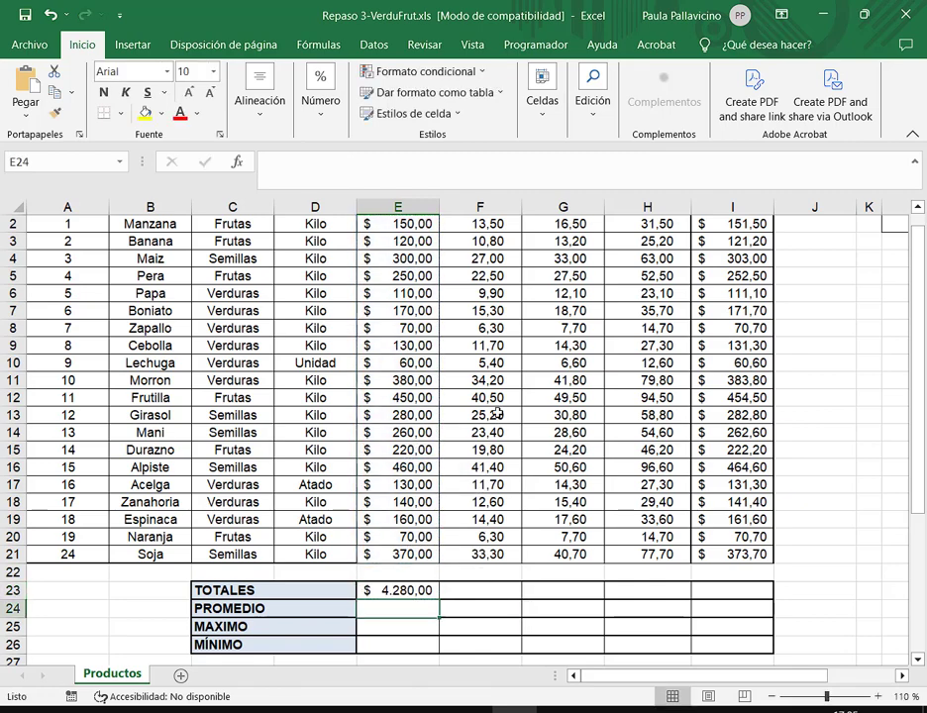
Step: Calculate the average Importe Base in E24 with PROMEDIO over the range E2:E21
left_click(592, 105)
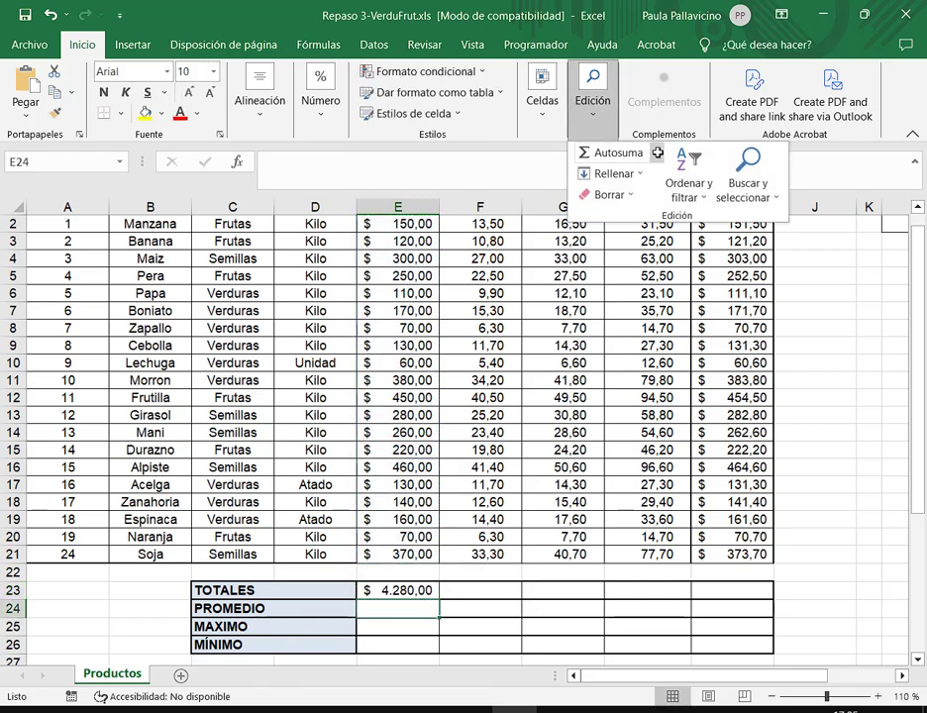
left_click(657, 152)
left_click(618, 198)
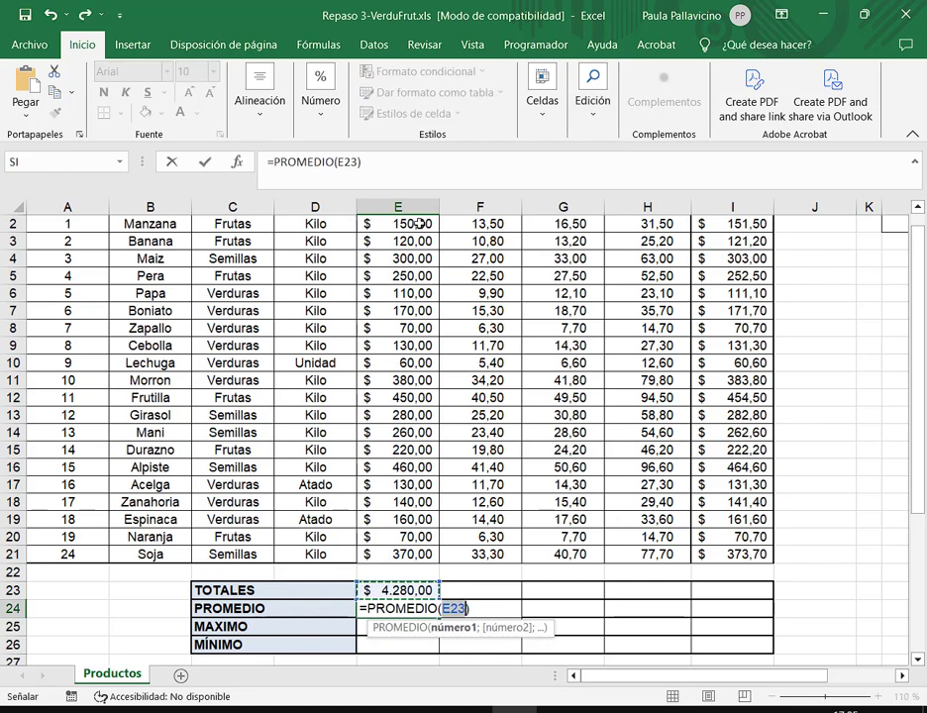
left_click_drag(421, 223, 410, 551)
key("Return")
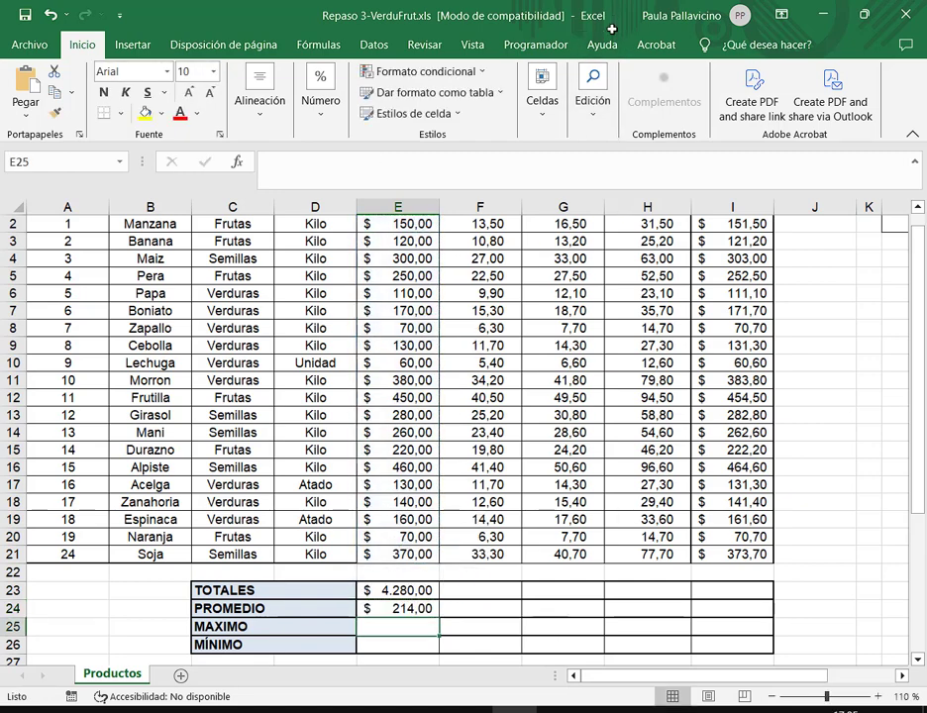
Step: Calculate the maximum Importe Base in E25 with the Máx function over the range E2:E21
left_click(595, 109)
left_click(656, 153)
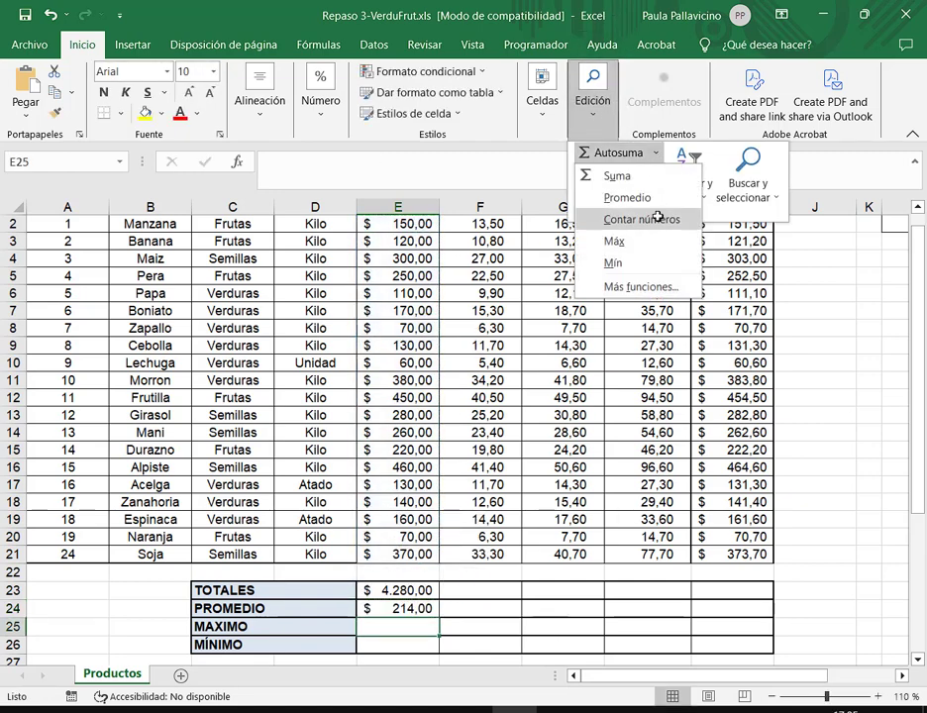
left_click(637, 241)
left_click_drag(412, 224, 403, 555)
key("Return")
Step: Calculate the Importe Base minimum in E26 with the Mín function, accepting the proposed range E23:E25
left_click(593, 103)
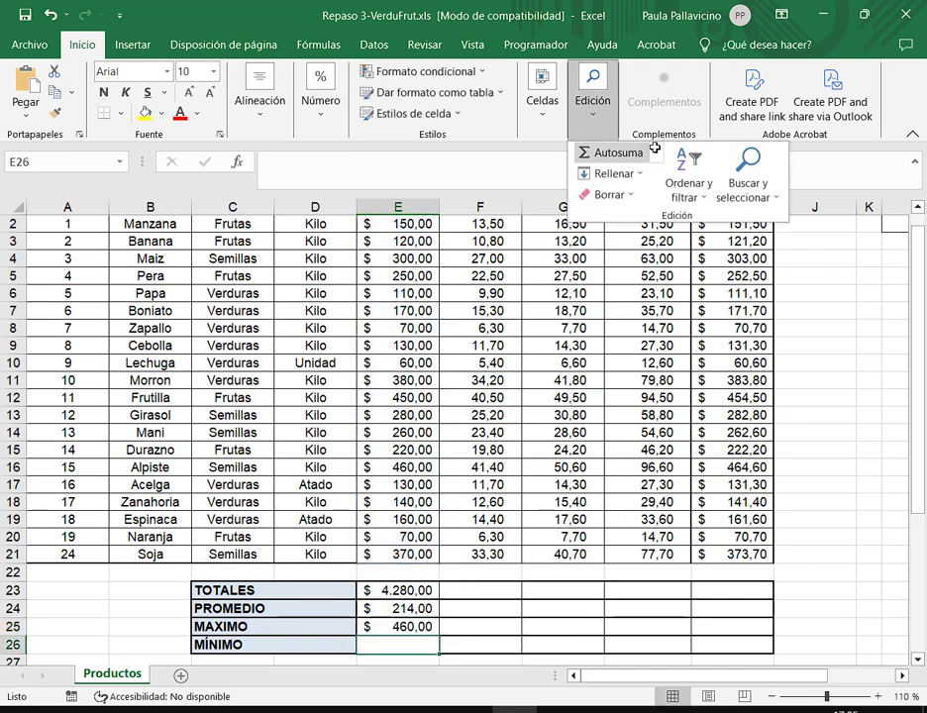
left_click(654, 153)
left_click(626, 260)
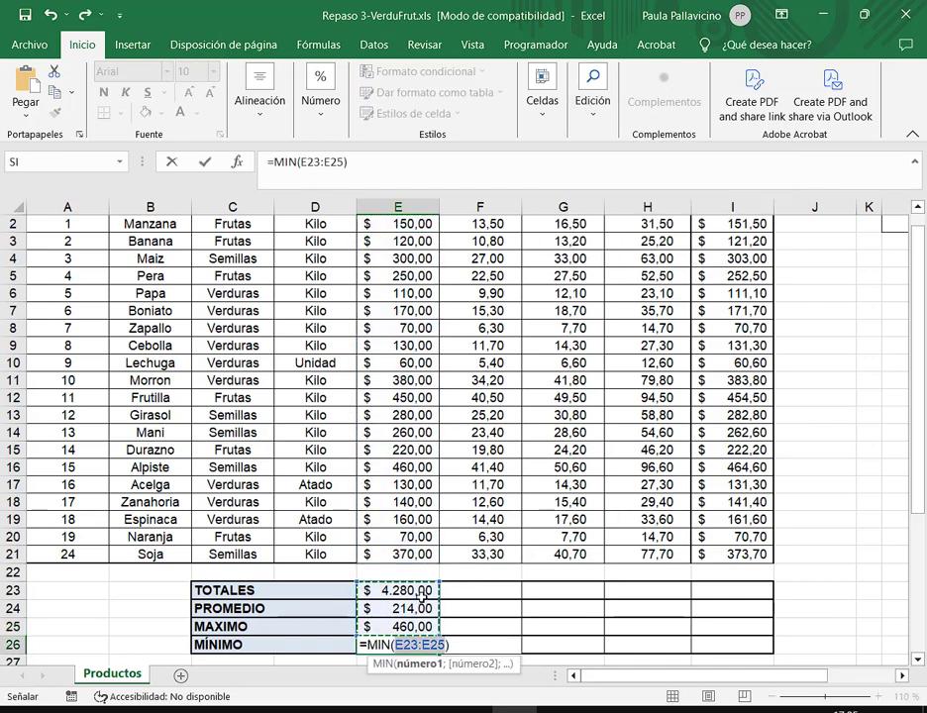
key("Return")
Step: Copy the summary formulas in E23:E26 across to column I and check the copied TOTALES formulas
left_click_drag(416, 575, 747, 635)
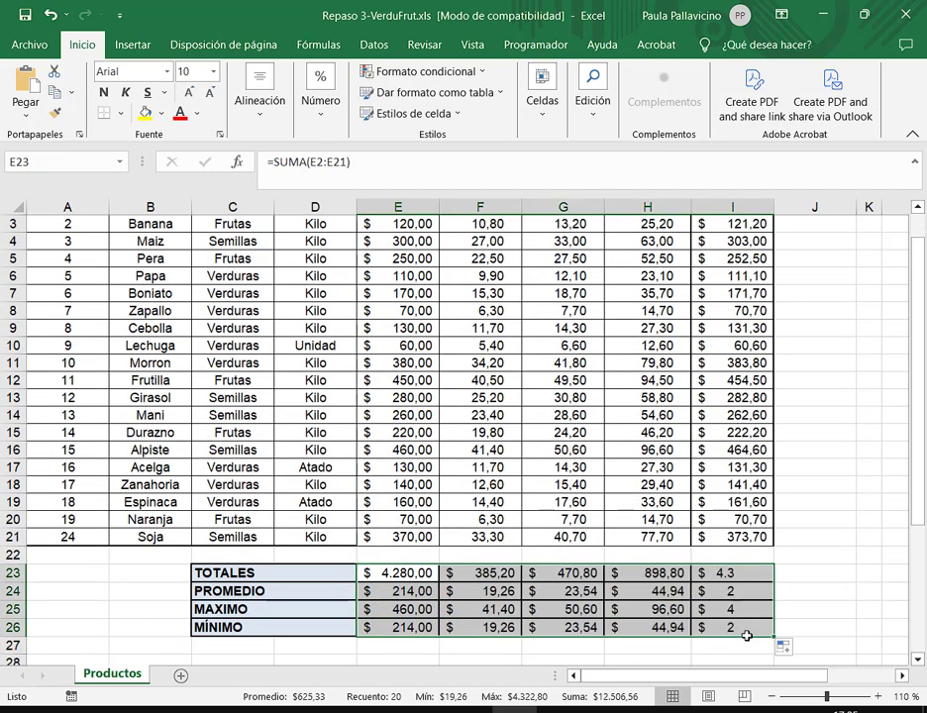
left_click(491, 572)
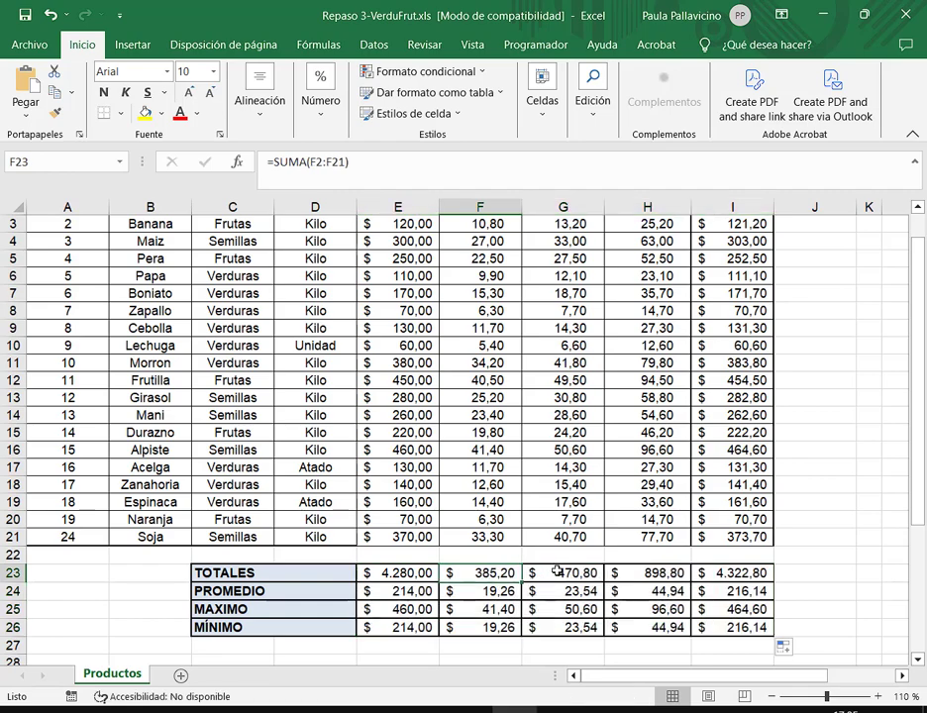
left_click(649, 575)
left_click(733, 573)
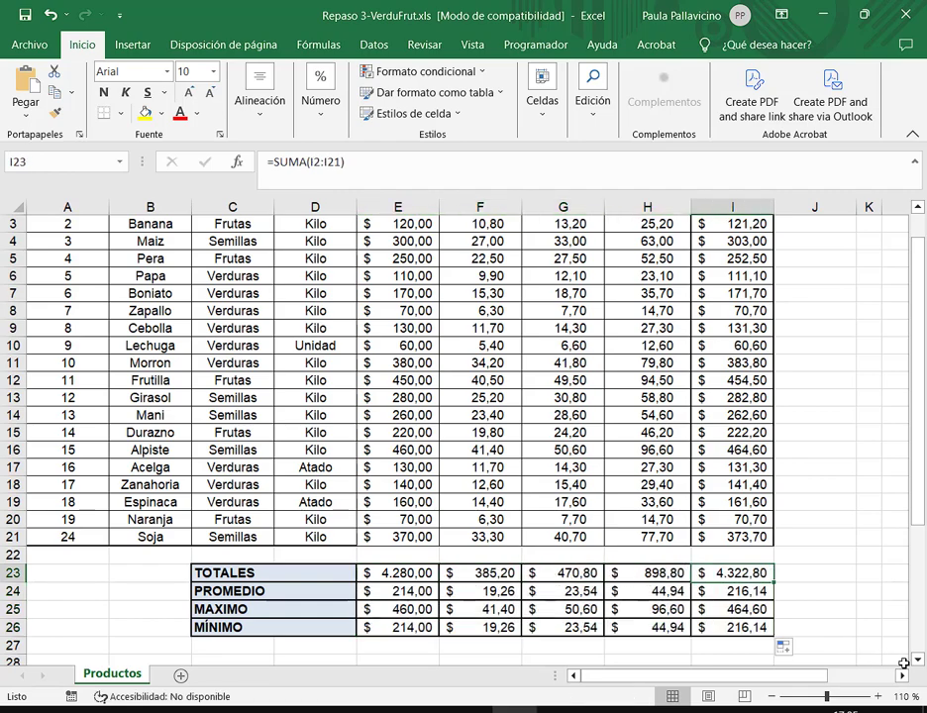
scroll(905, 663, "right", 2)
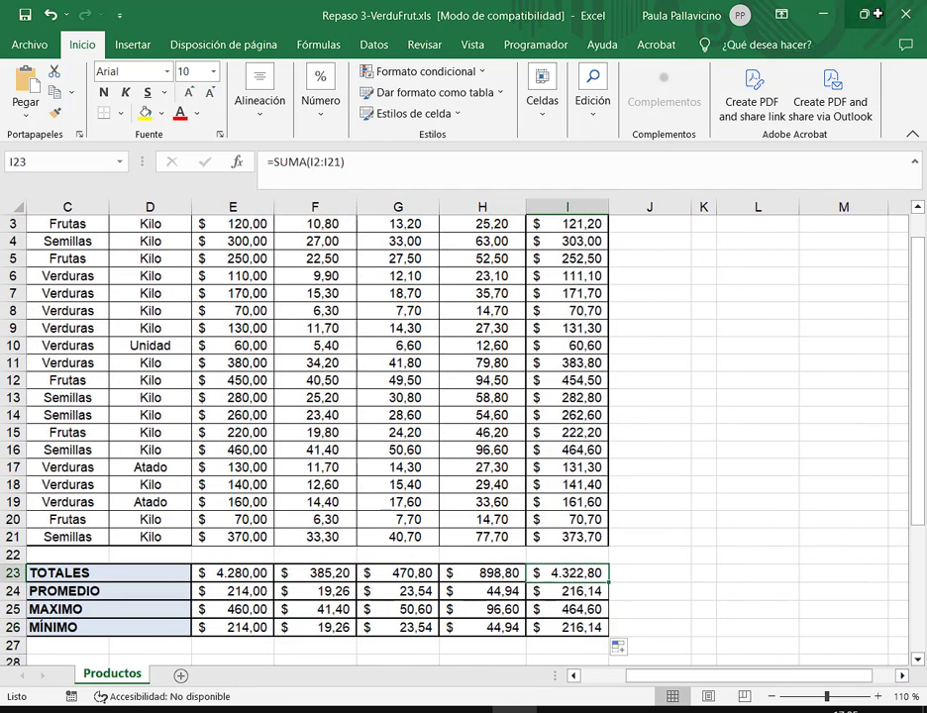
Step: Restore the workbook to a smaller window, widen and reposition it beside the Meet chat, and view the summary rows
left_click(864, 14)
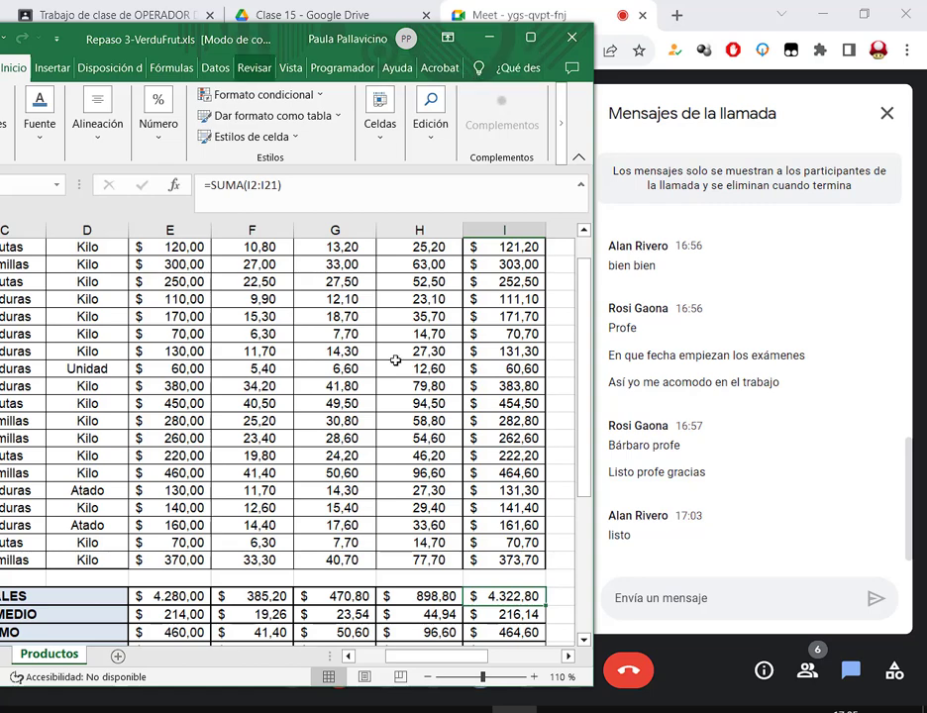
scroll(395, 360, "down", 1)
left_click(567, 656)
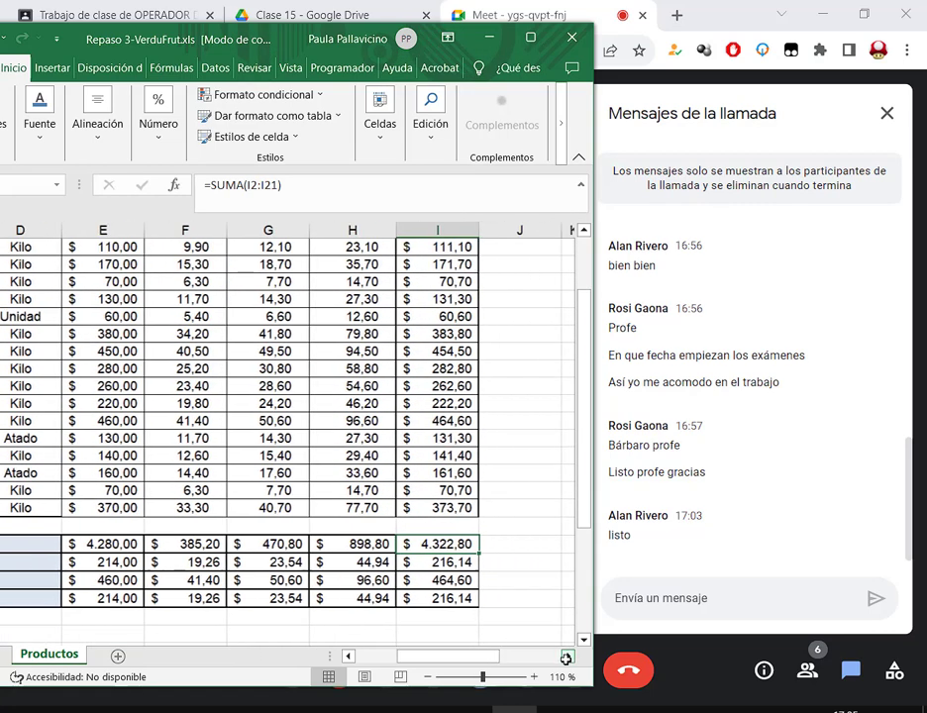
mouse_move(437, 662)
left_mouse_down()
mouse_move(414, 665)
mouse_move(427, 663)
left_mouse_up()
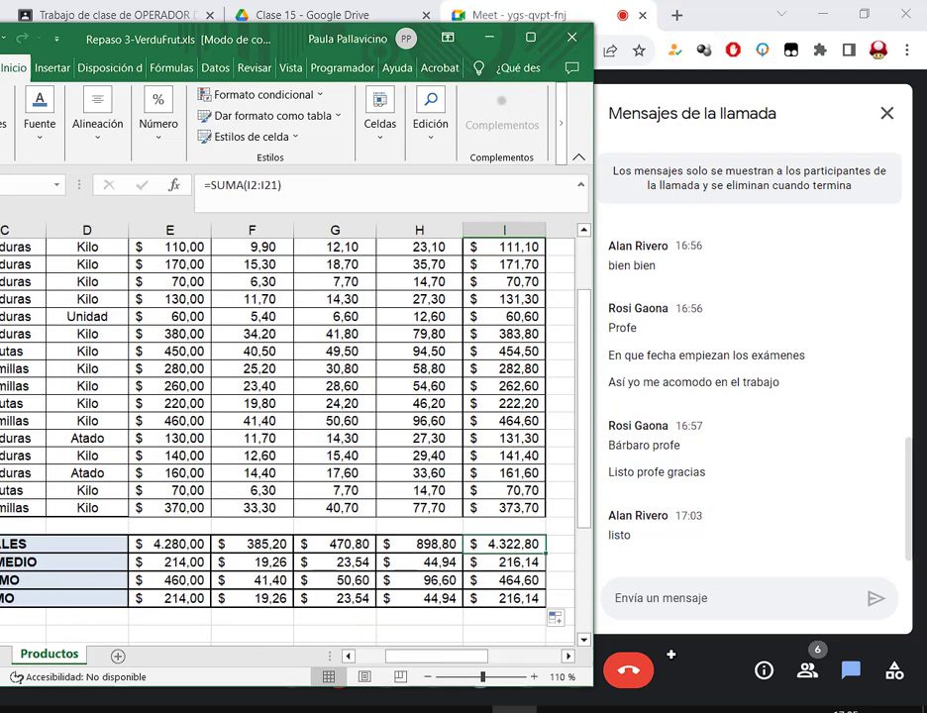
left_click_drag(596, 523, 631, 523)
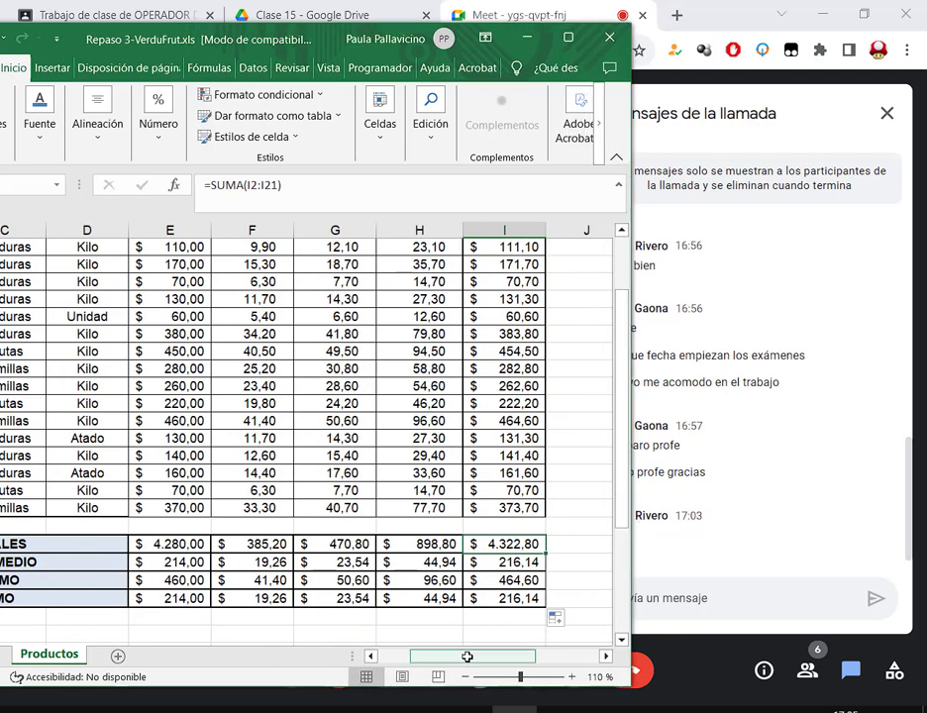
left_click_drag(467, 657, 451, 657)
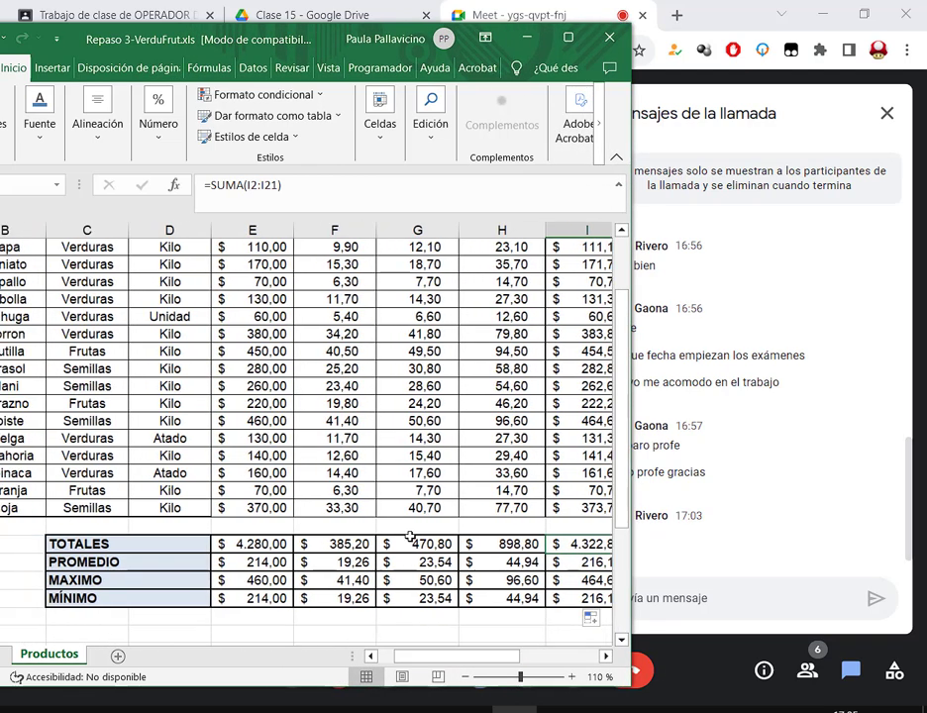
left_click(603, 658)
left_click(189, 514)
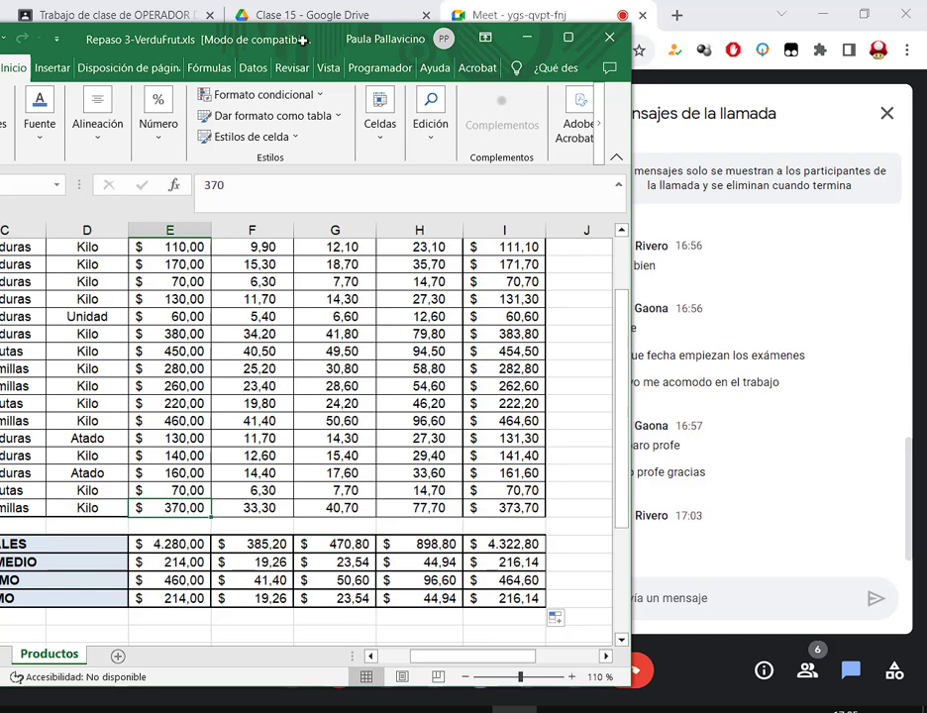
left_click_drag(323, 38, 296, 34)
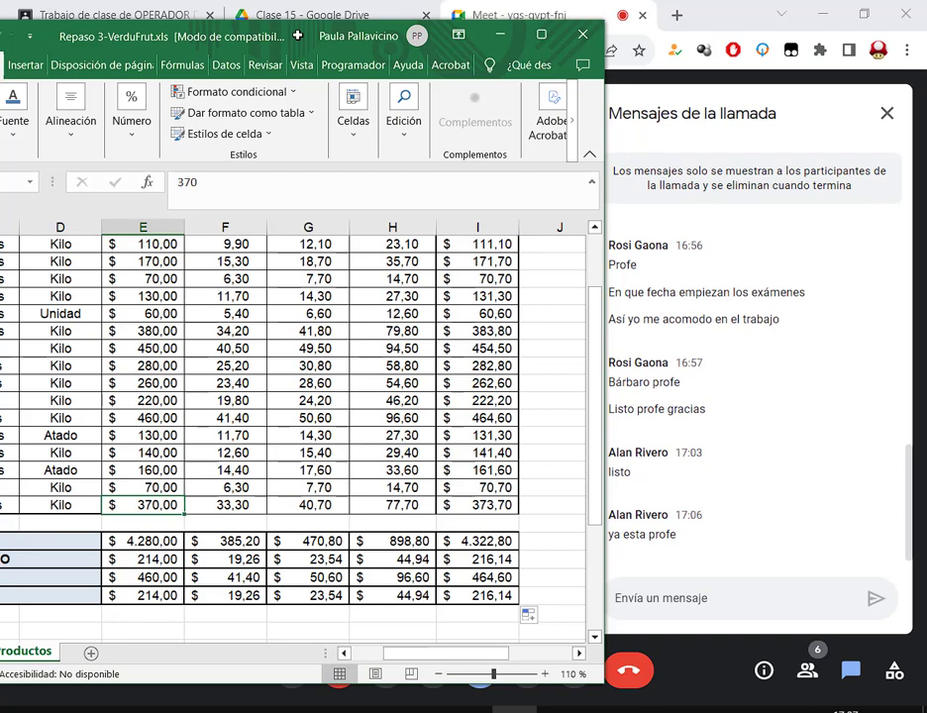
Step: Maximize the workbook window and try selecting the Descripción and Importe Total ranges, B1:B21 and I1:I21, together
double_click(578, 24)
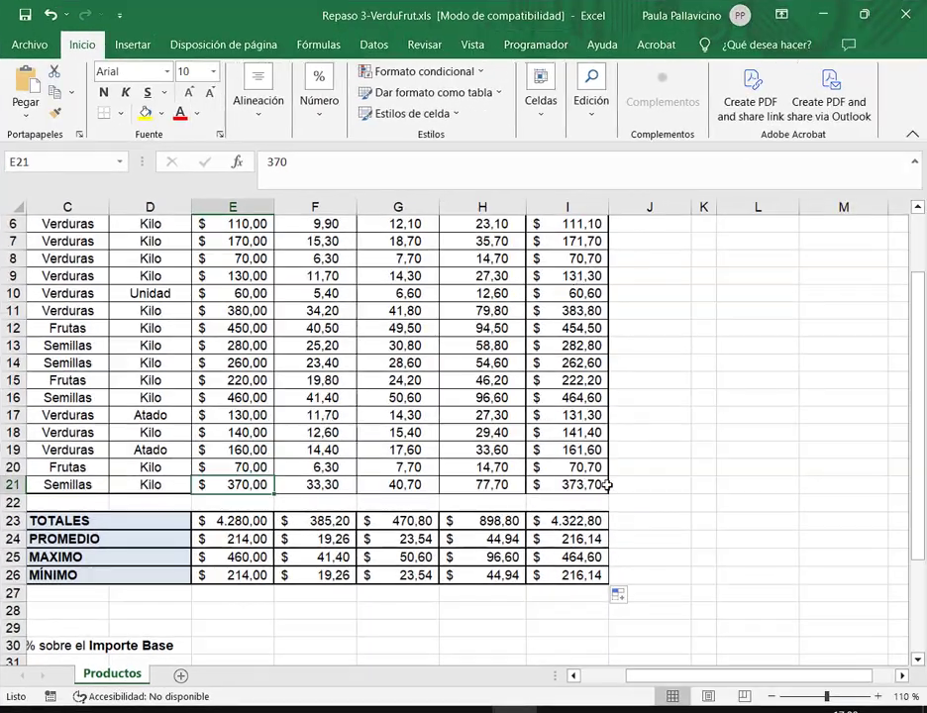
left_click_drag(685, 673, 621, 674)
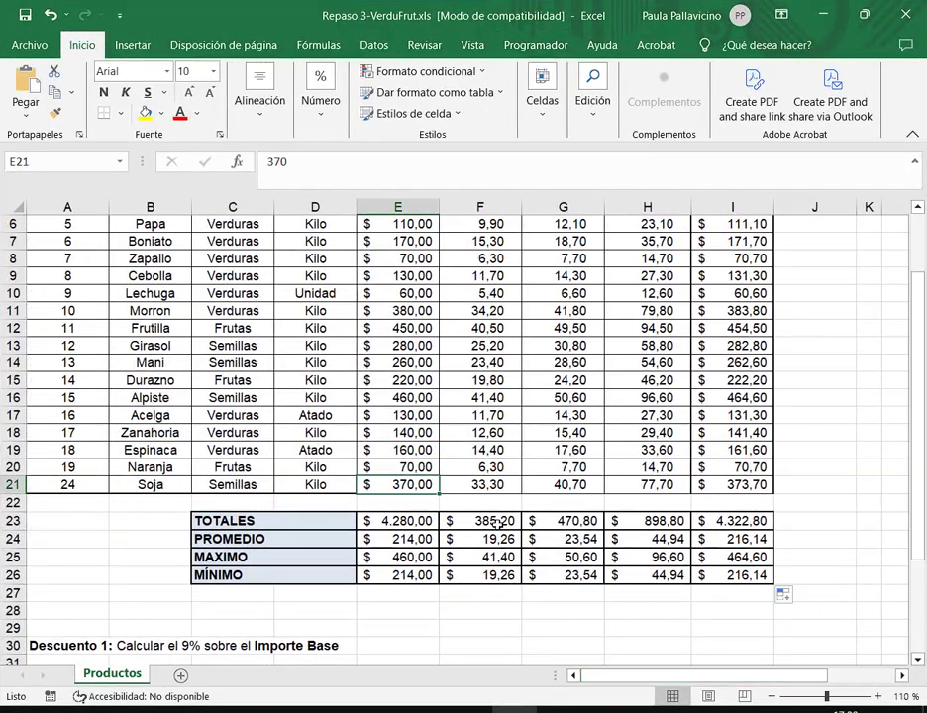
scroll(514, 522, "up", 1)
scroll(514, 522, "up", 1)
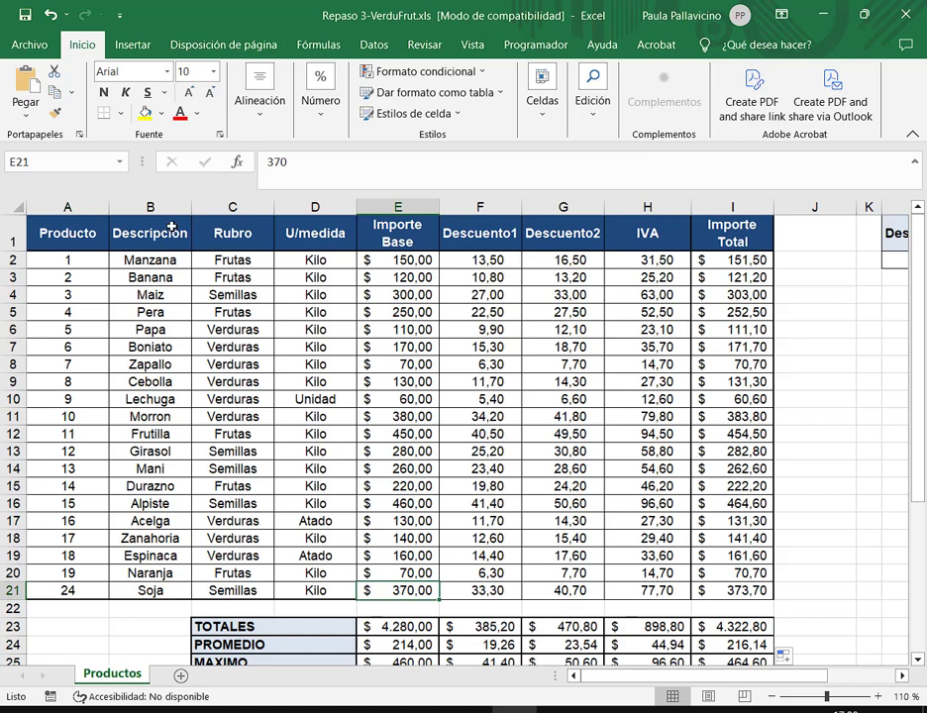
left_click_drag(170, 229, 181, 592)
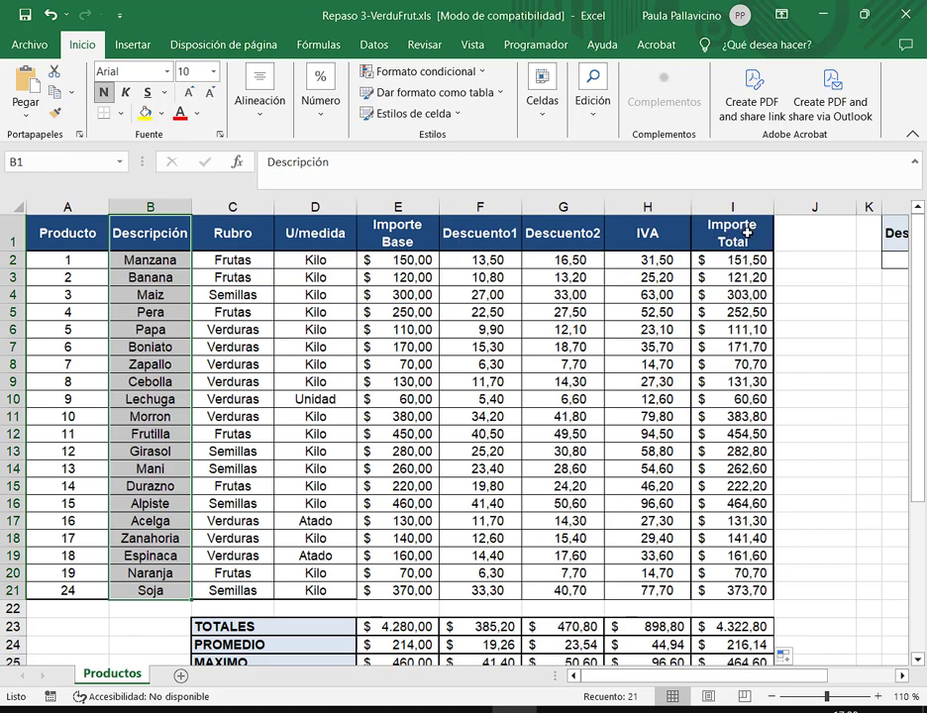
left_click_drag(751, 237, 760, 590)
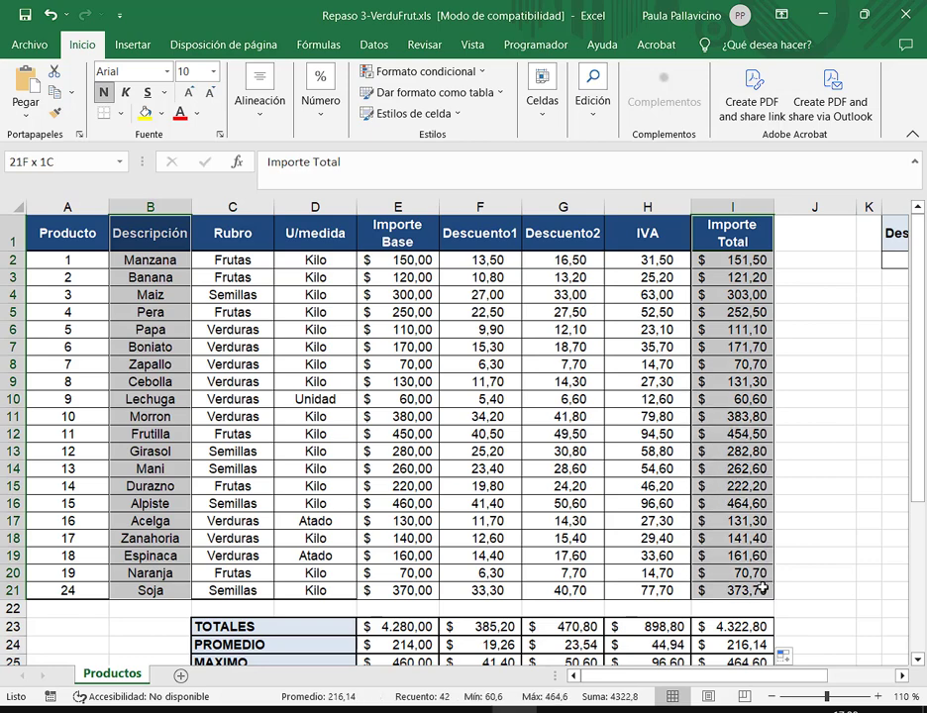
left_click(746, 239)
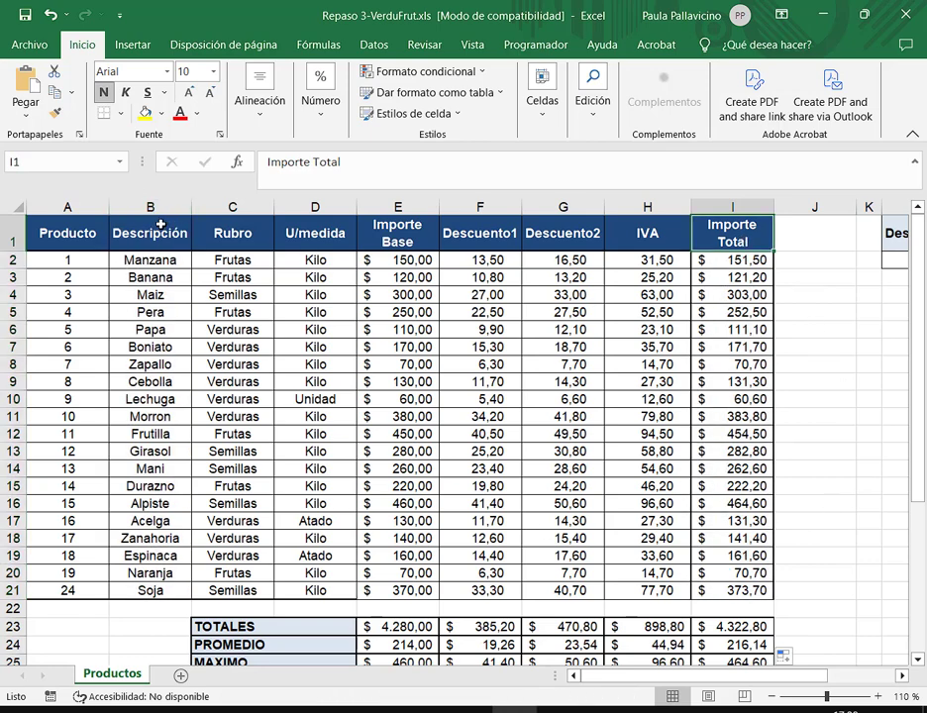
Step: Try selecting B1:B21 together with the discount columns F1:G21, and again with Importe Total I1:I21
left_click_drag(161, 225, 150, 590)
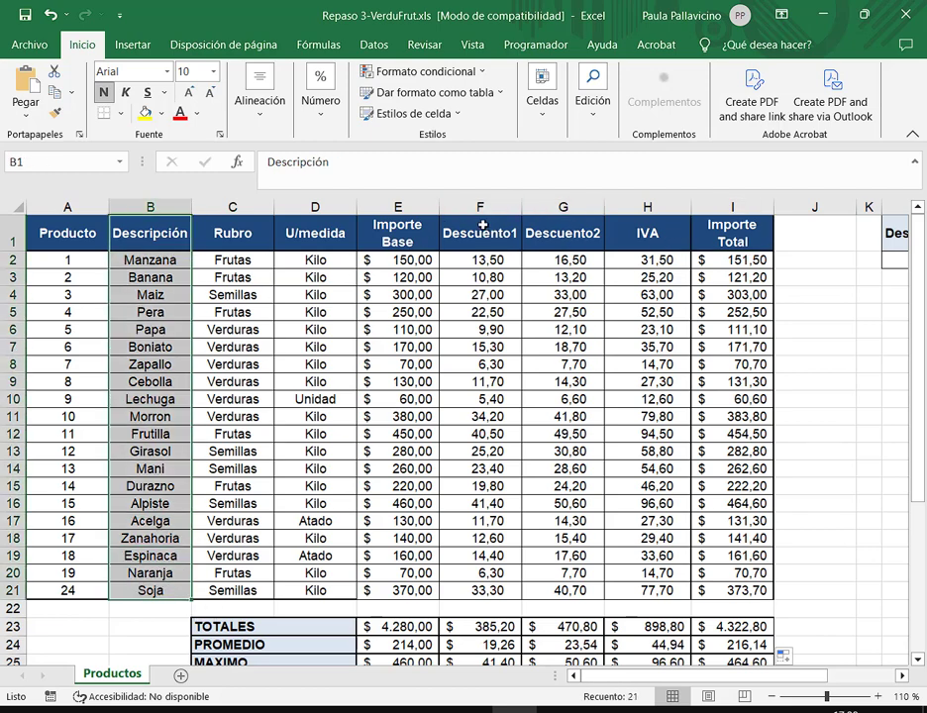
left_click_drag(497, 234, 564, 592)
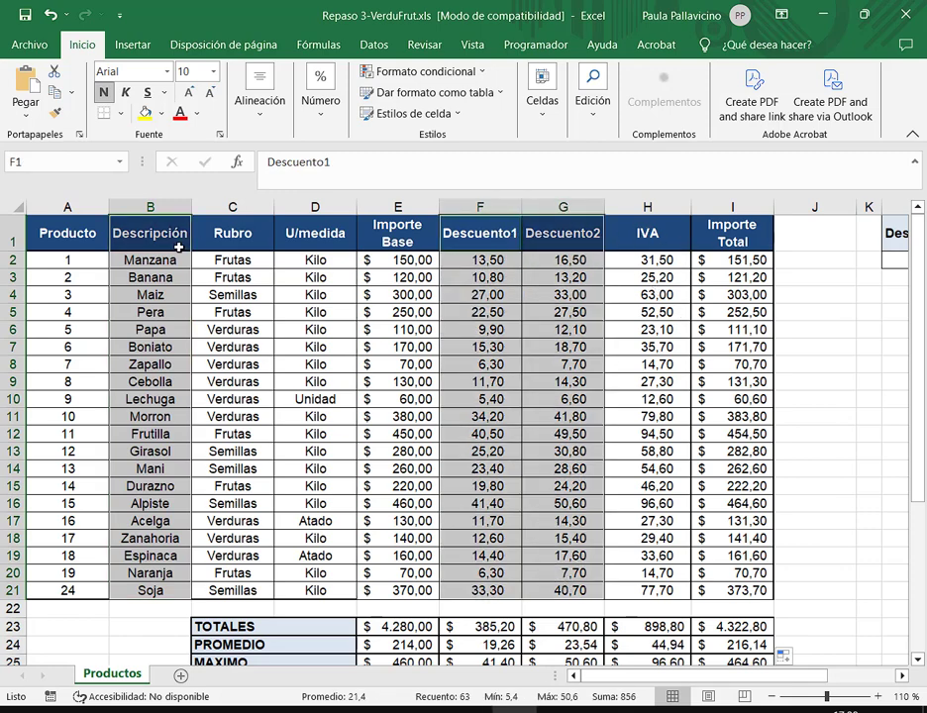
left_click_drag(169, 220, 170, 589)
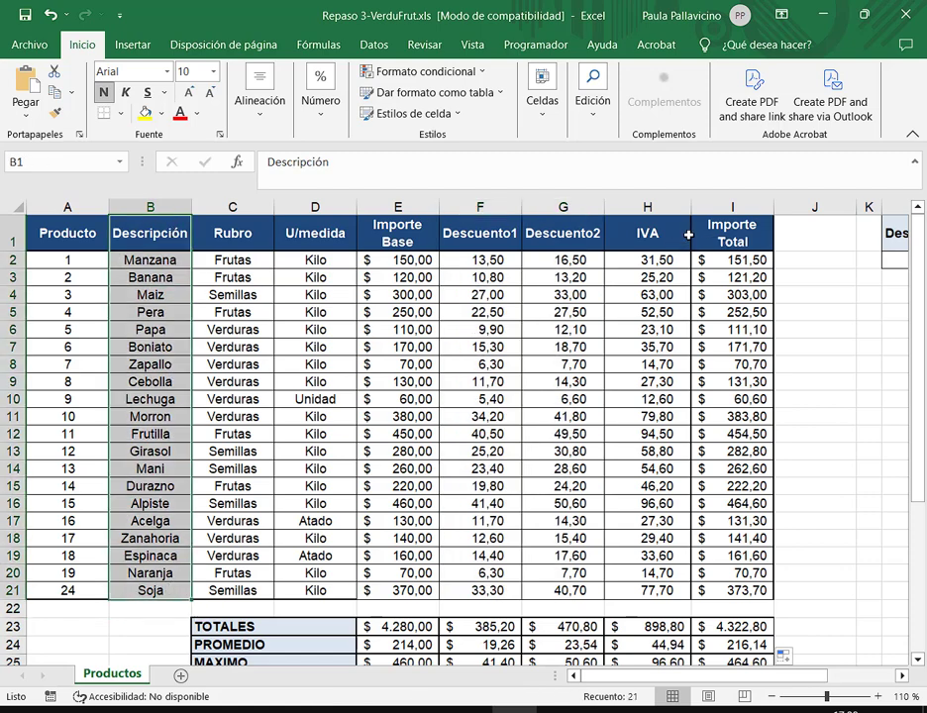
left_click_drag(733, 232, 768, 592)
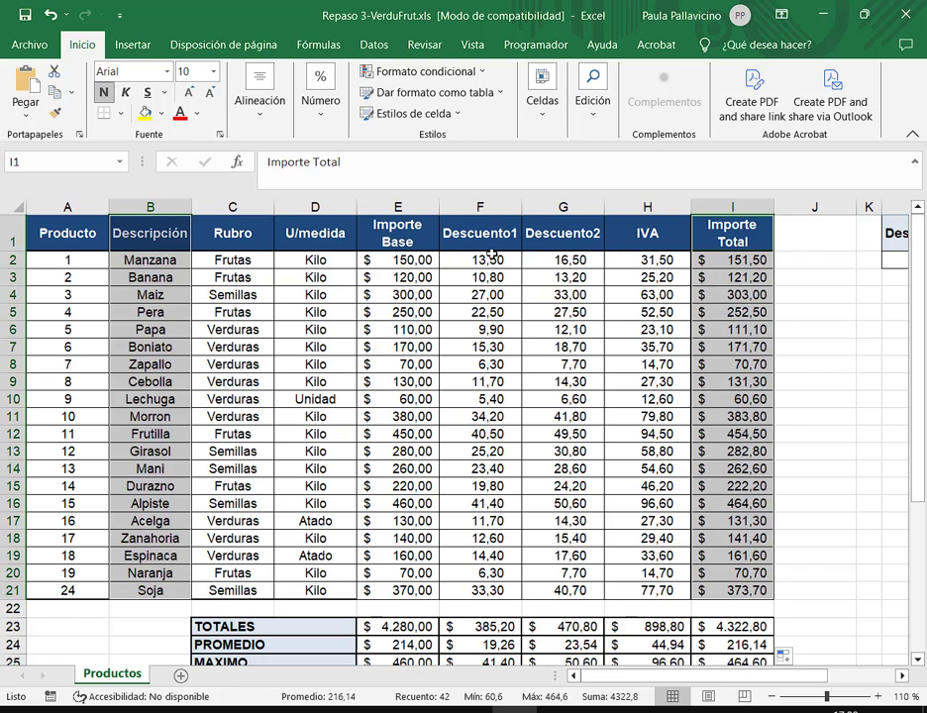
Step: Check the formulas behind Manzana's discounts, IVA and Importe Total in F2:I2
left_click_drag(493, 255, 648, 261)
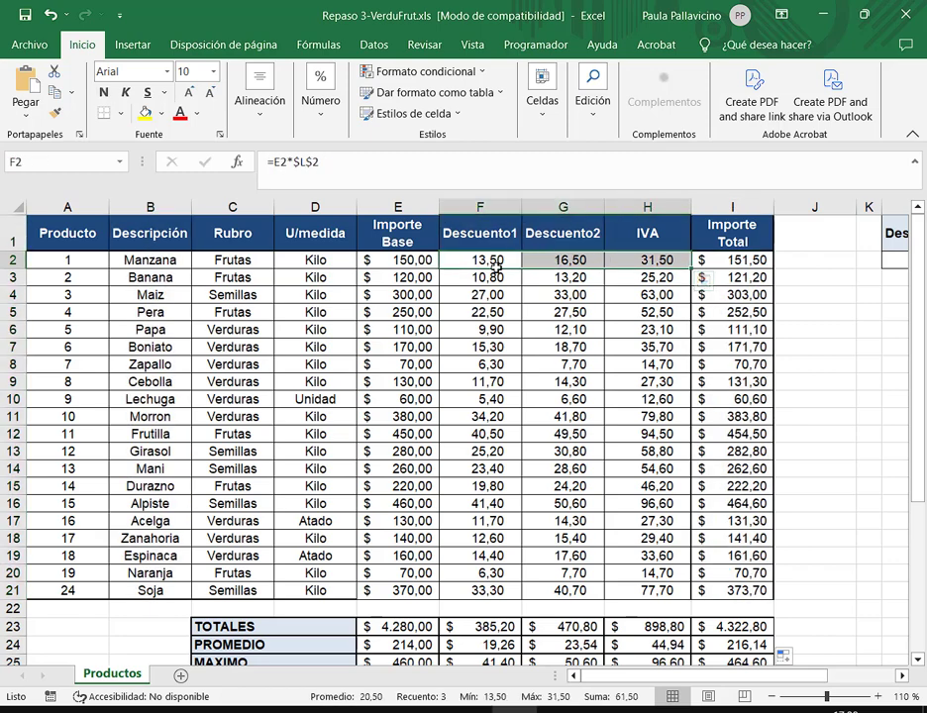
left_click(654, 260)
left_click(753, 260)
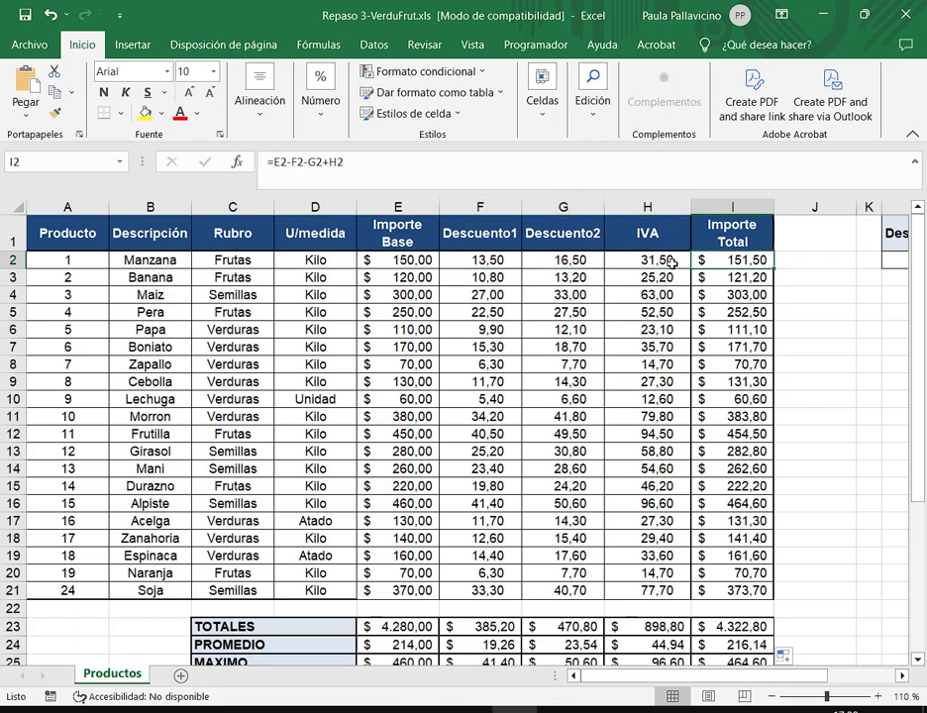
left_click(659, 261)
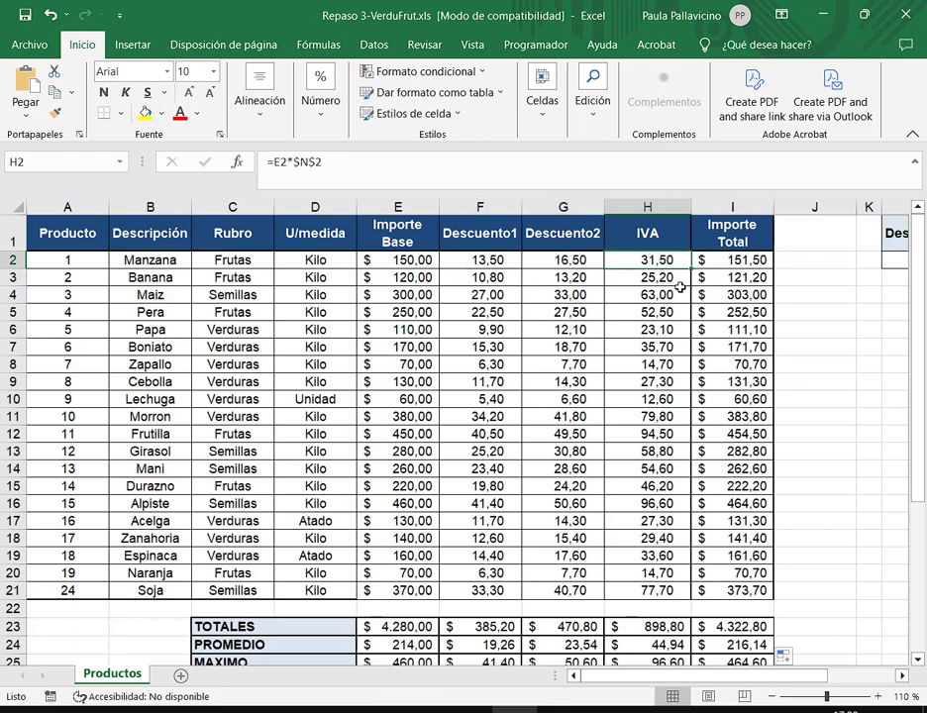
left_click(757, 260)
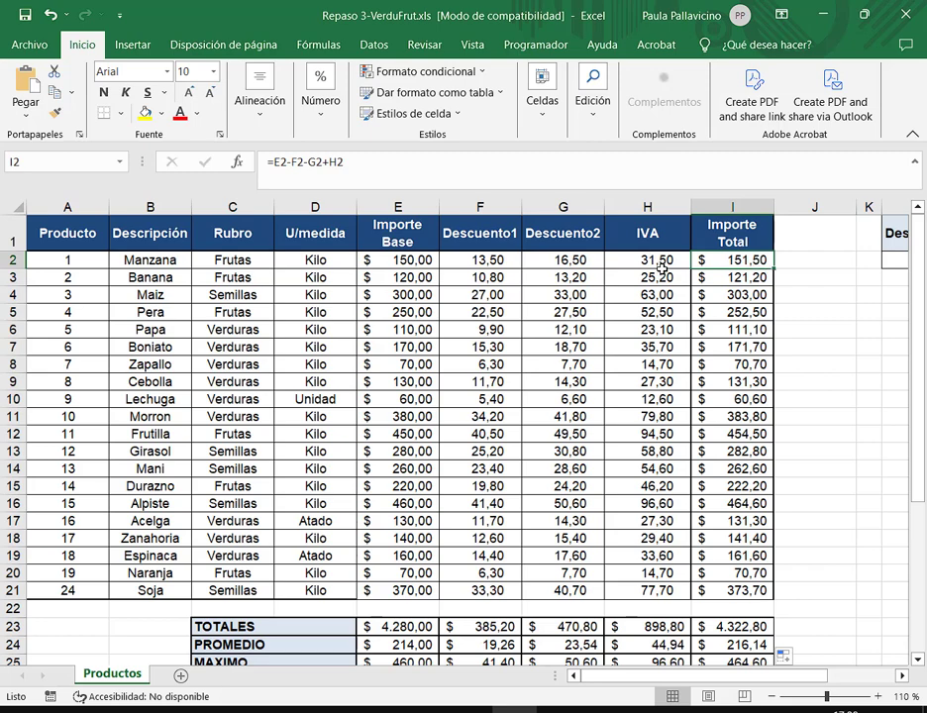
left_click_drag(661, 266, 733, 591)
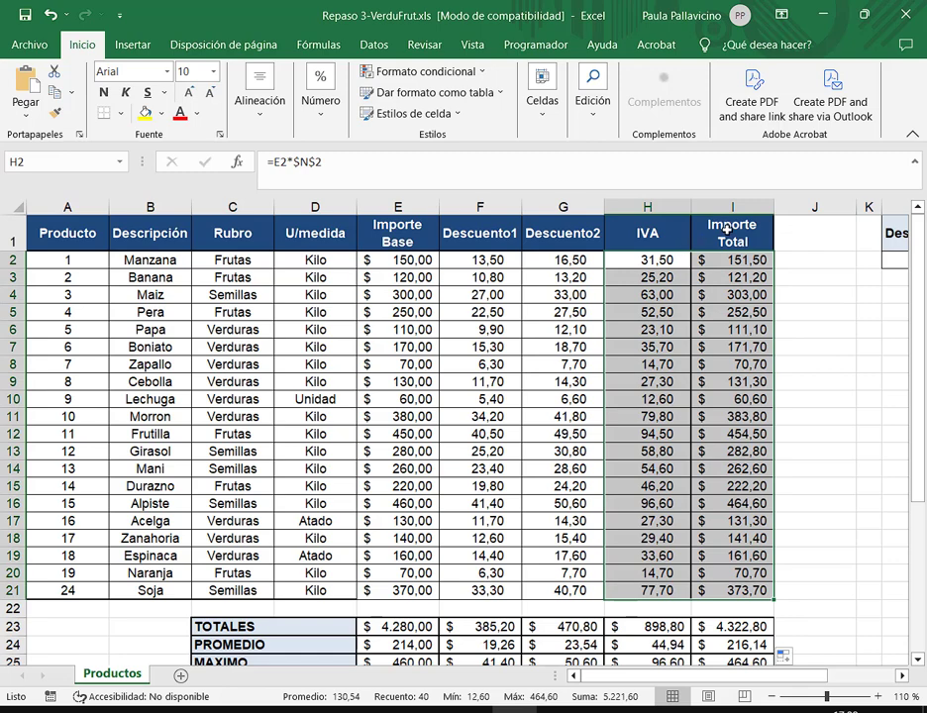
left_click_drag(753, 267, 745, 591)
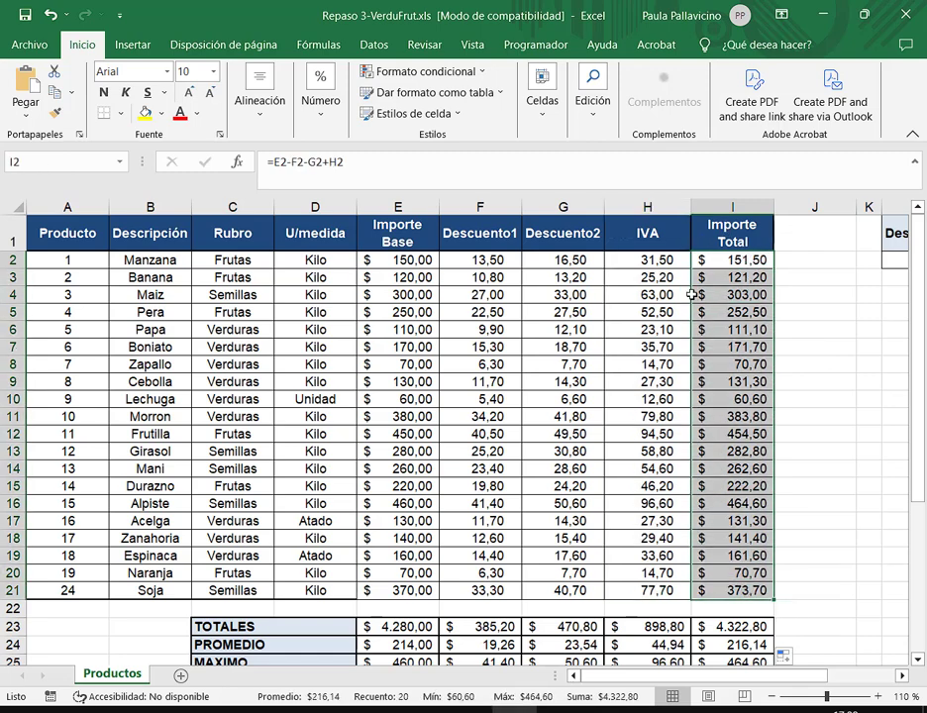
left_click(672, 258)
left_click_drag(672, 259, 675, 592)
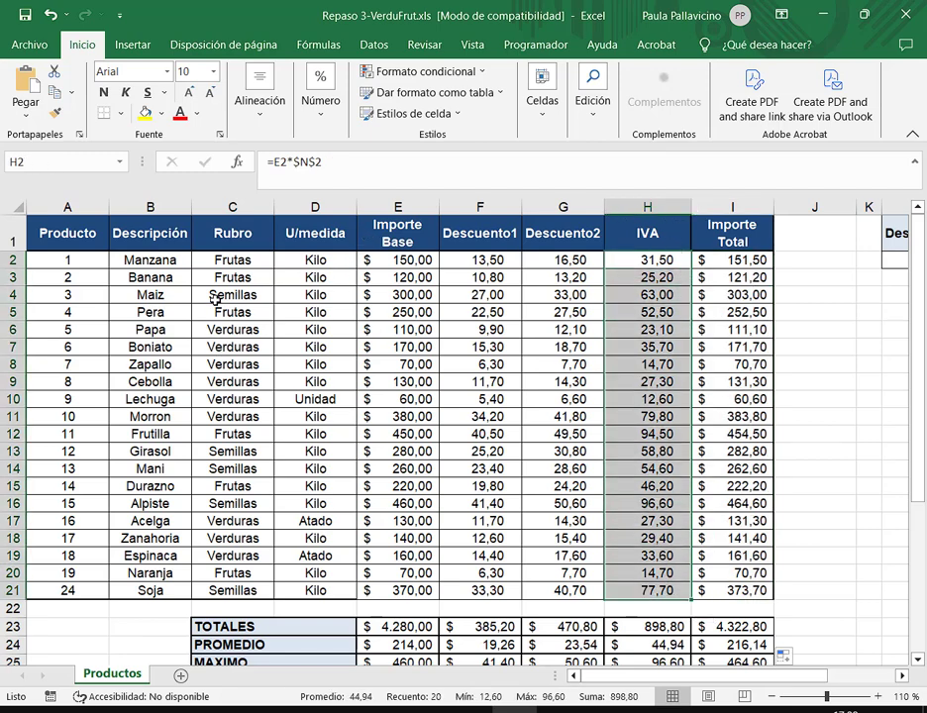
Step: Insert a clustered column chart from the Descripción column and the Descuento1, Descuento2, IVA and Importe Total columns, rows 1 to 21
left_click_drag(158, 234, 147, 592)
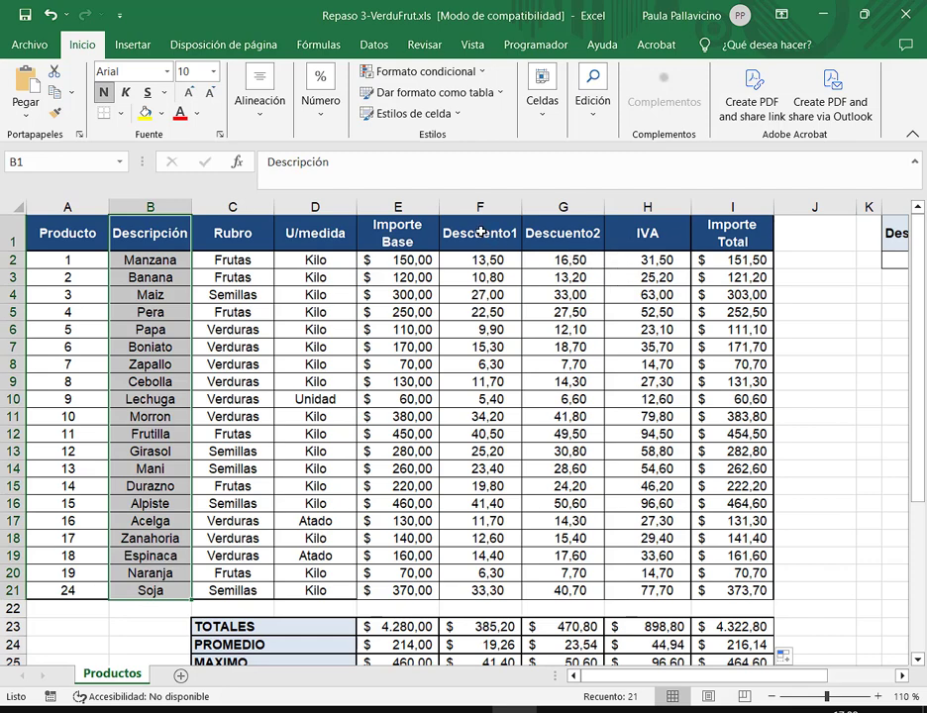
left_click_drag(494, 232, 733, 590)
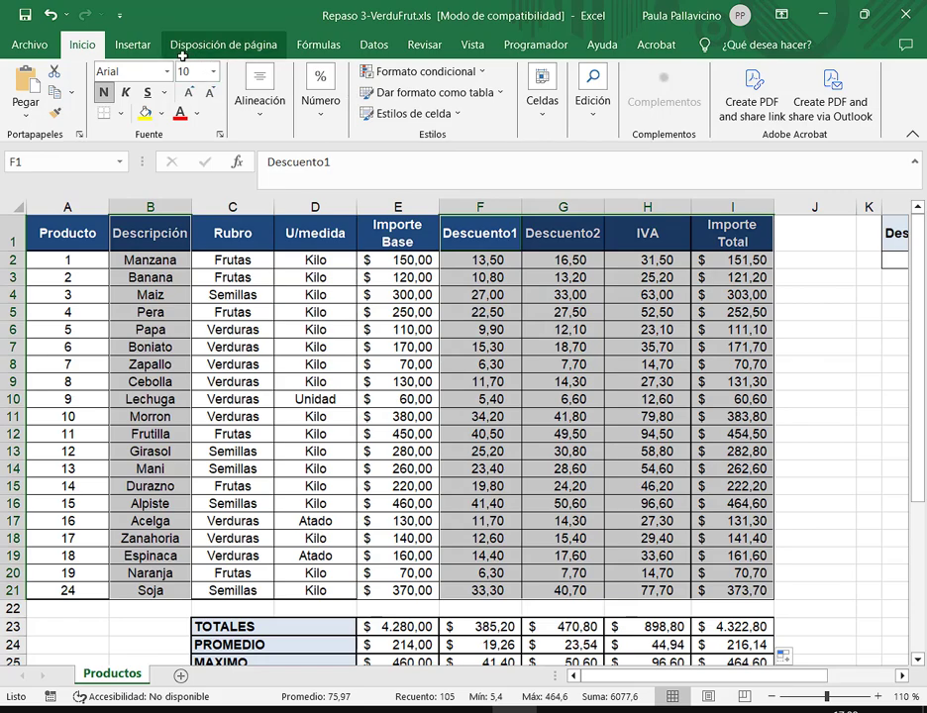
left_click(137, 45)
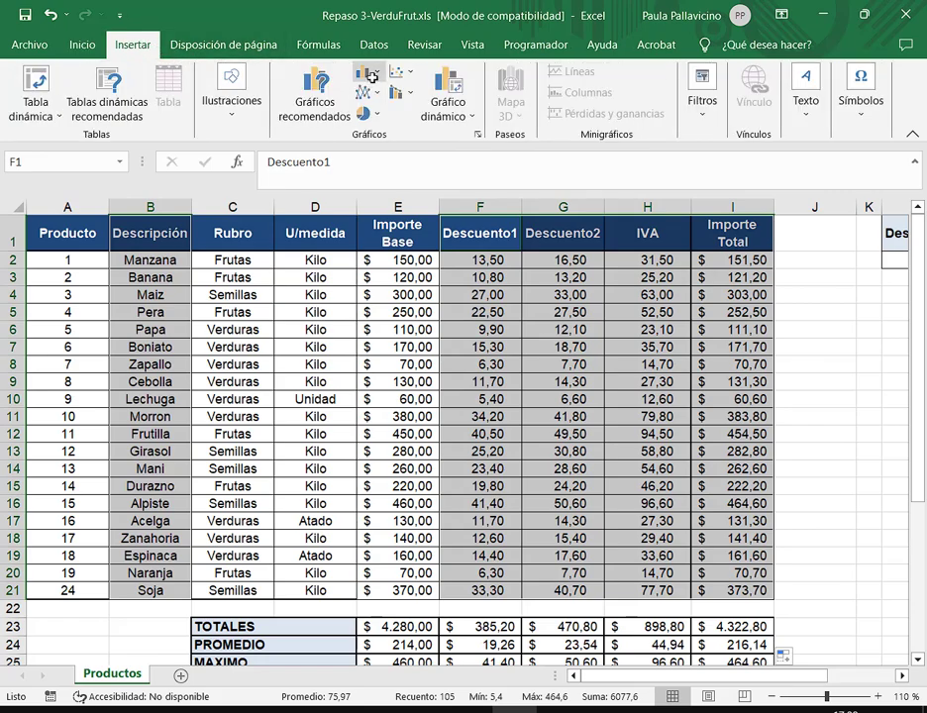
left_click(319, 94)
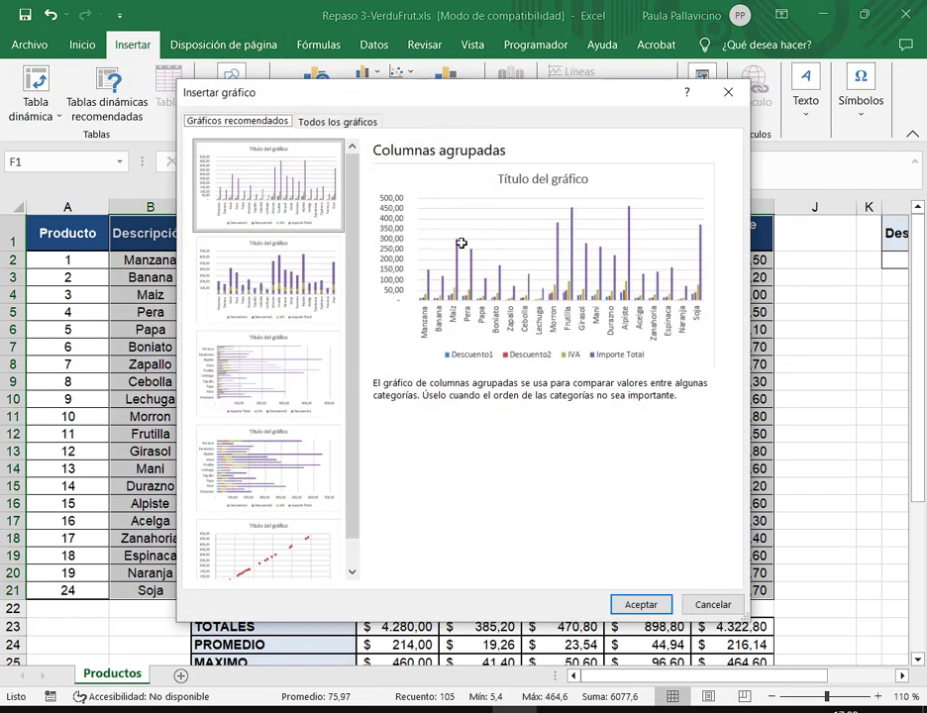
left_click(292, 295)
left_click(265, 192)
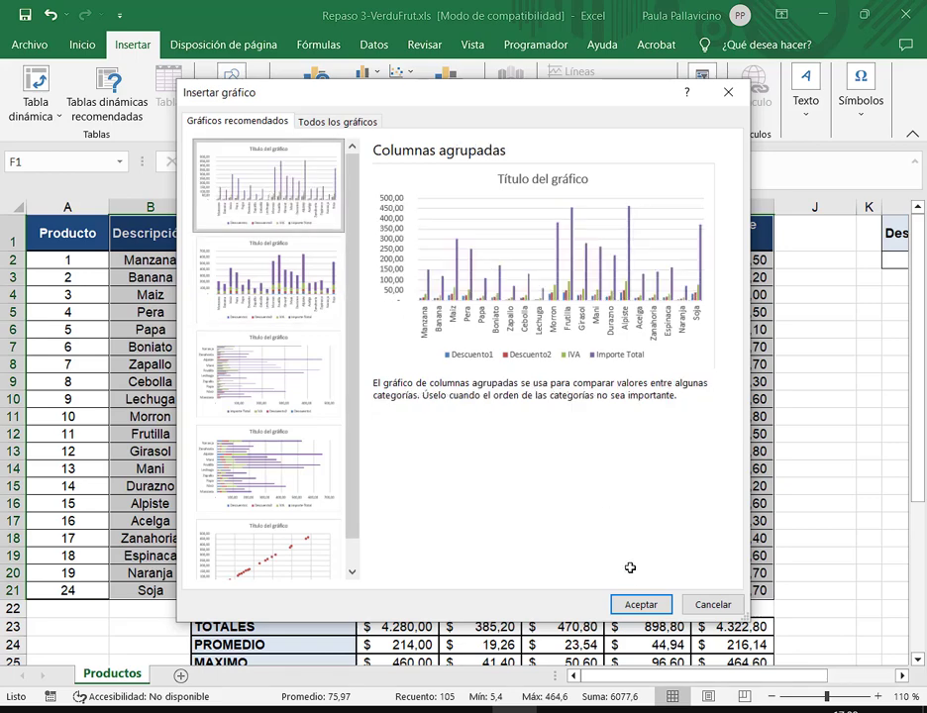
left_click(634, 605)
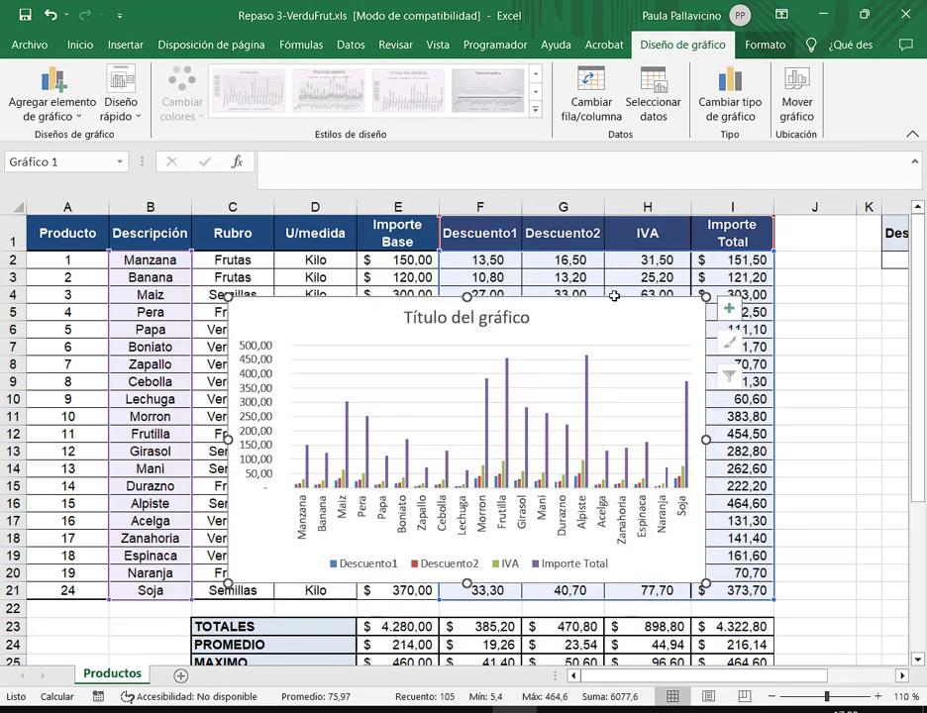
Step: Reposition the chart over the product table, and undo its move and insertion
left_click_drag(625, 307, 714, 337)
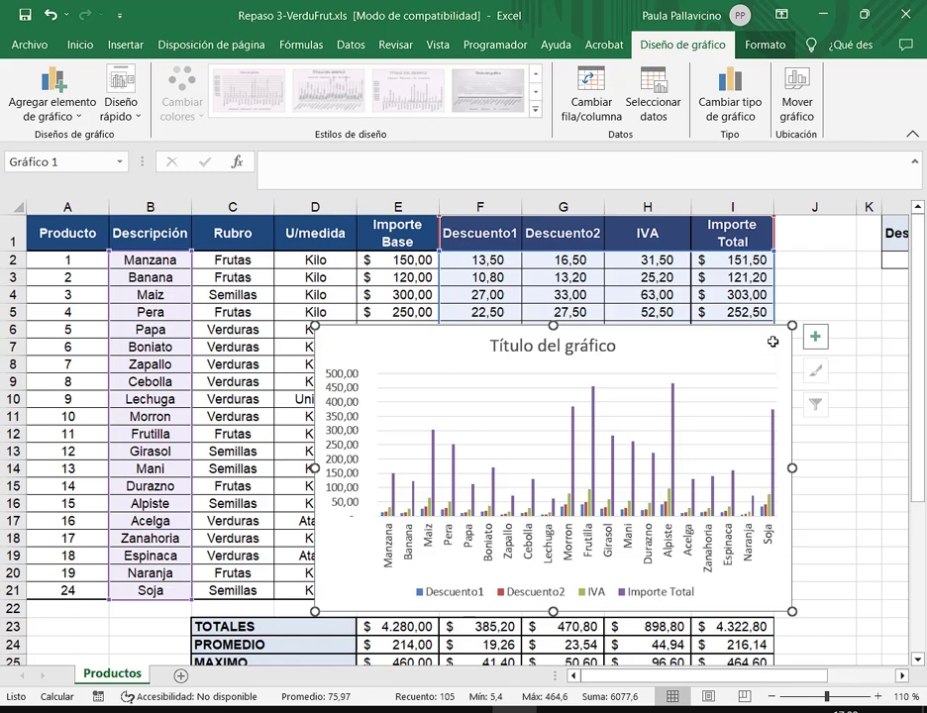
left_click_drag(763, 253, 597, 259)
key("Escape")
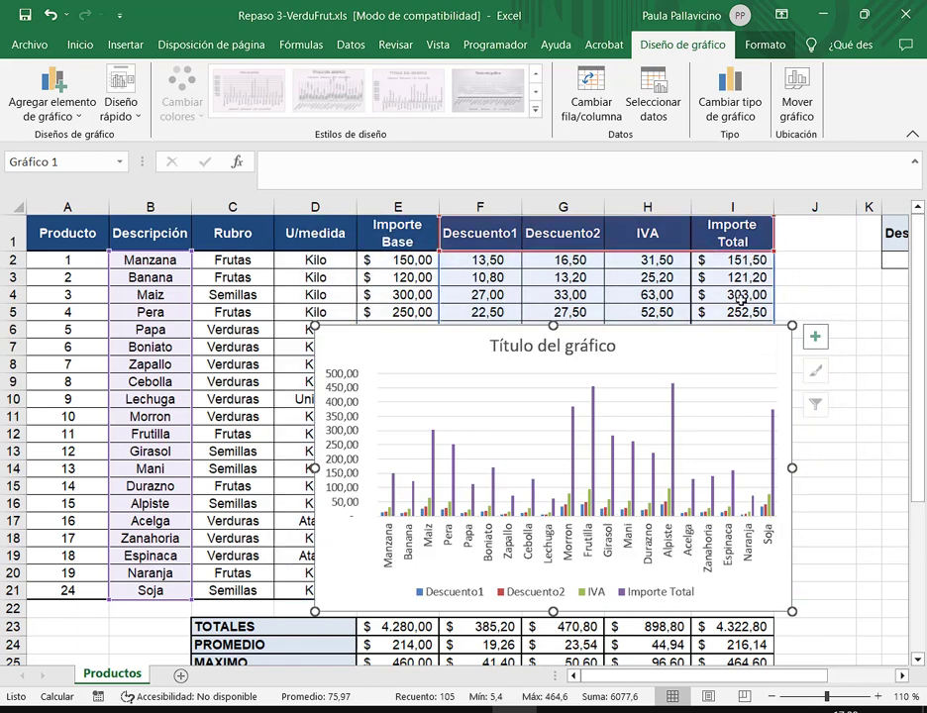
left_click_drag(778, 340, 768, 352)
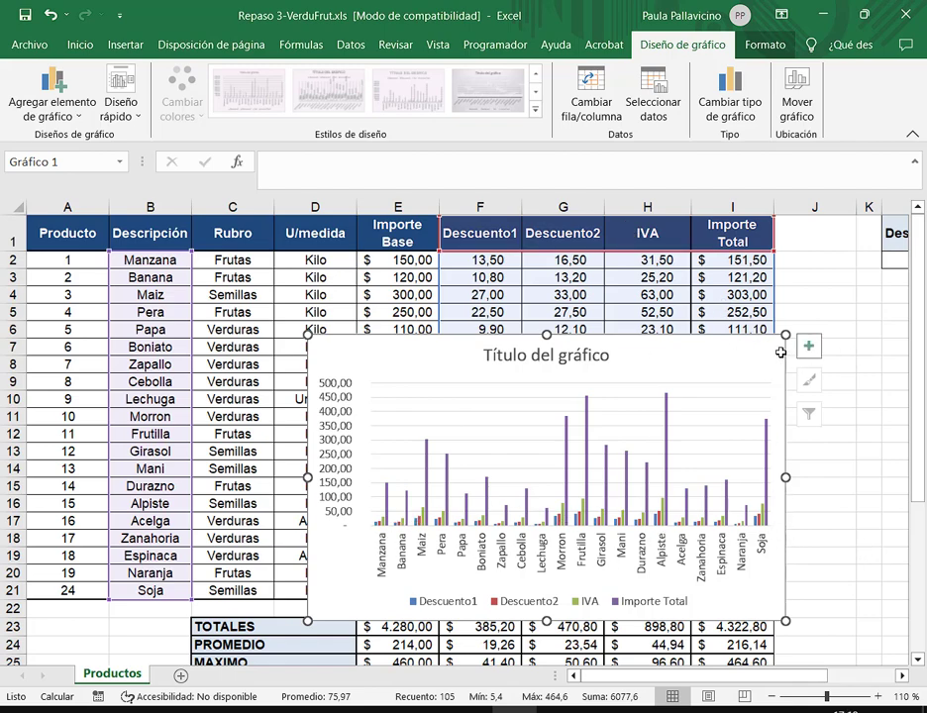
key("ctrl+z")
key("ctrl+z")
left_click_drag(159, 237, 201, 587)
left_click_drag(464, 236, 654, 590)
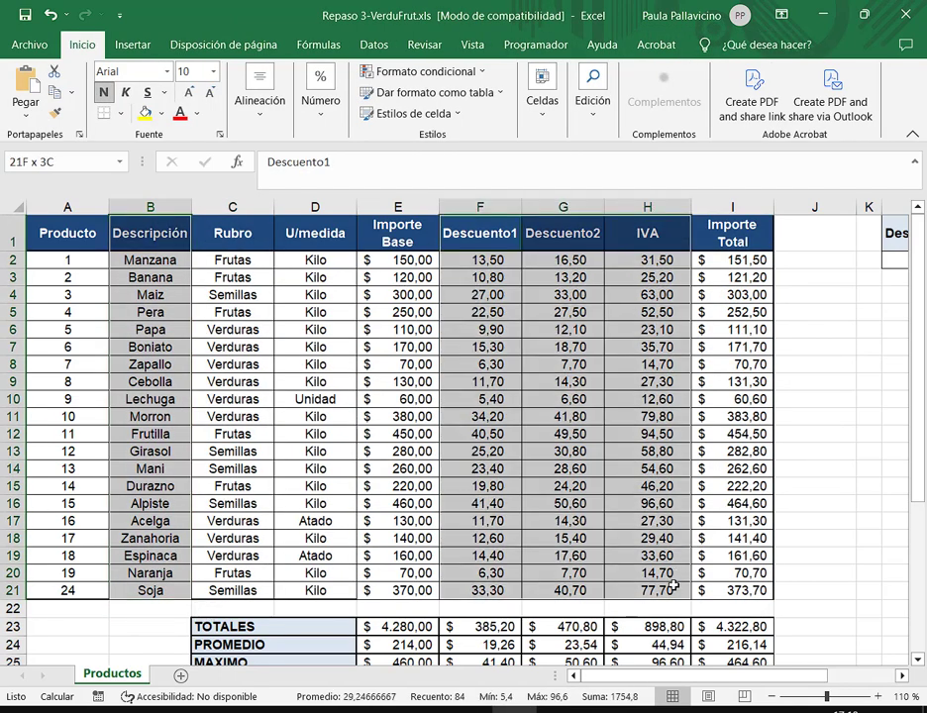
left_click(138, 43)
left_click(315, 85)
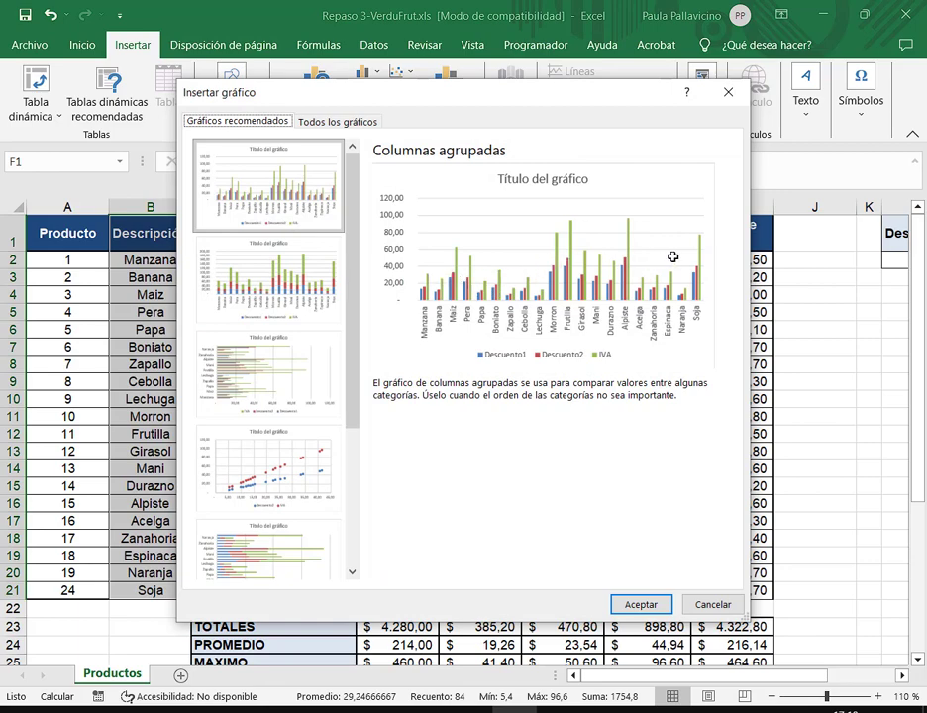
left_click(711, 603)
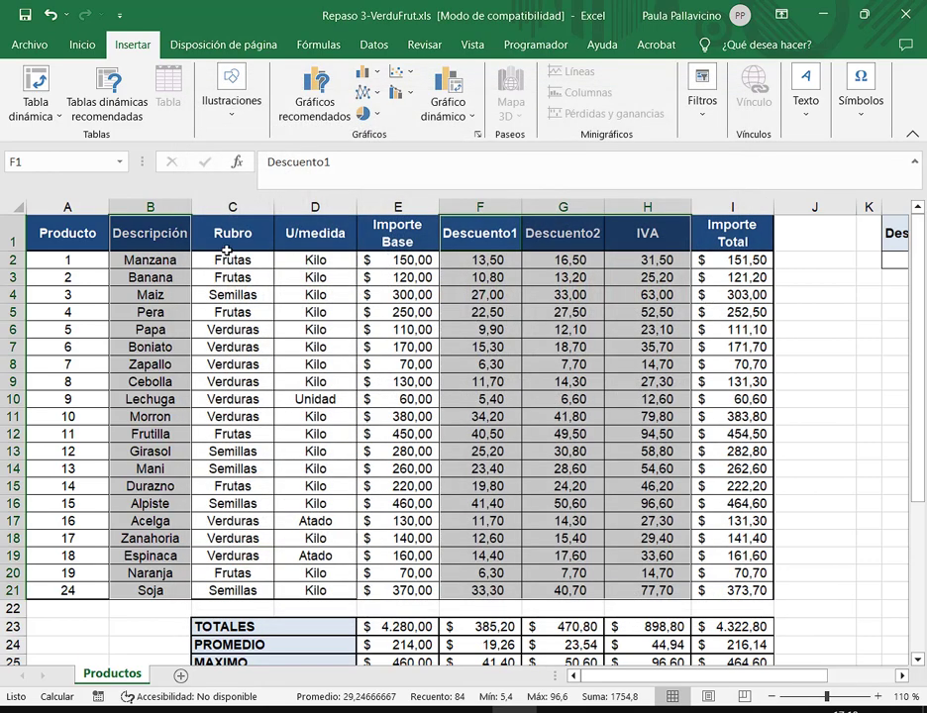
Step: Insert a clustered column chart from the Descripción and Importe Total columns, rows 1 to 21
left_click_drag(180, 234, 181, 584)
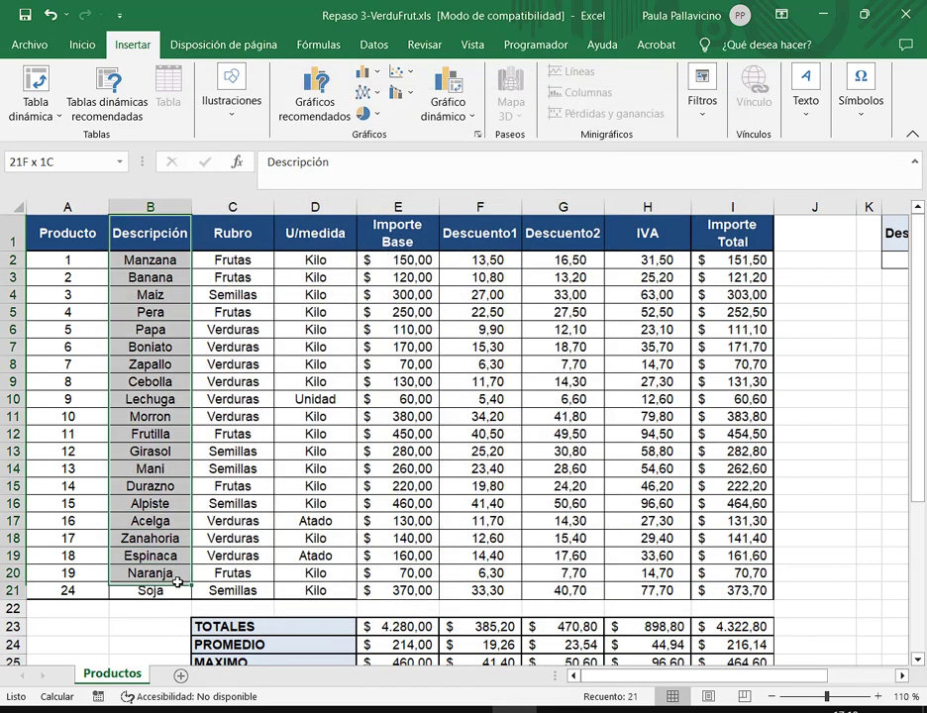
left_click_drag(733, 233, 749, 590)
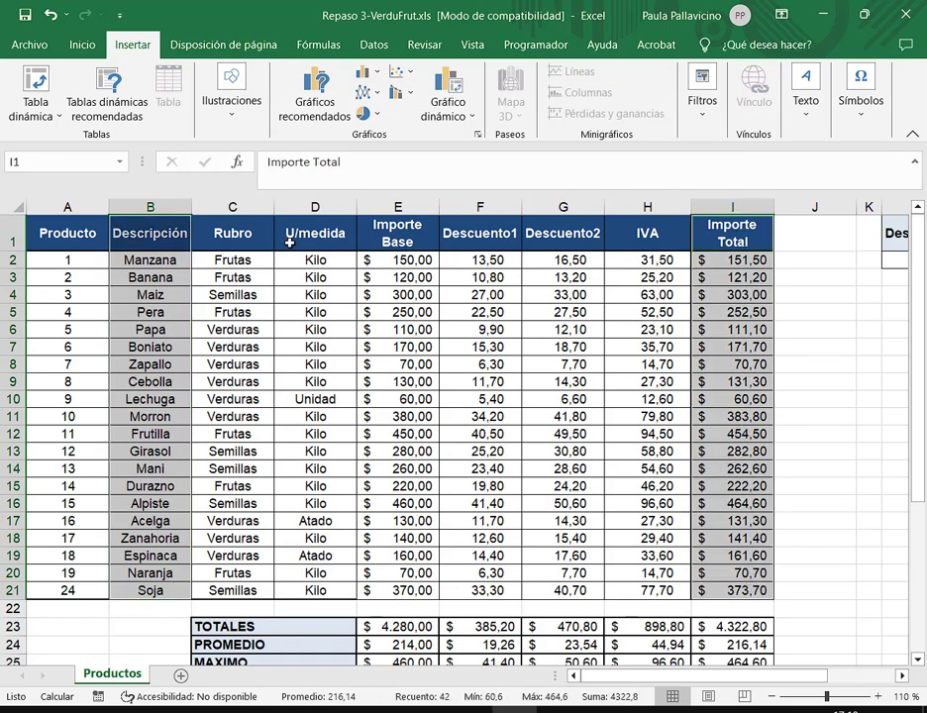
left_click(322, 82)
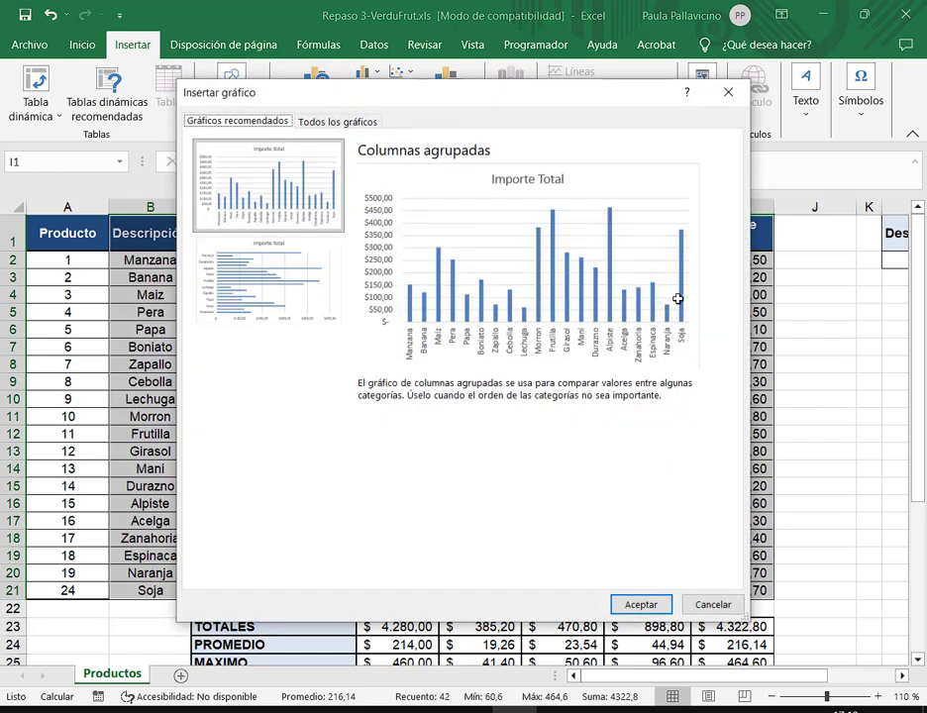
left_click(641, 605)
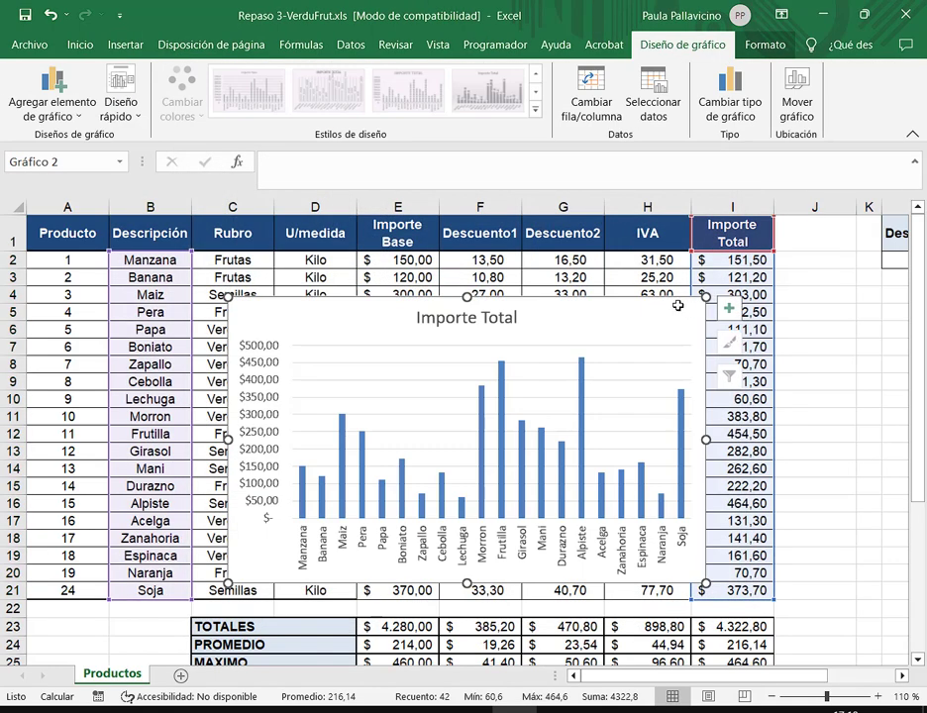
Step: Try the IVA column as the chart's data series, and undo that change
left_click_drag(690, 306, 674, 305)
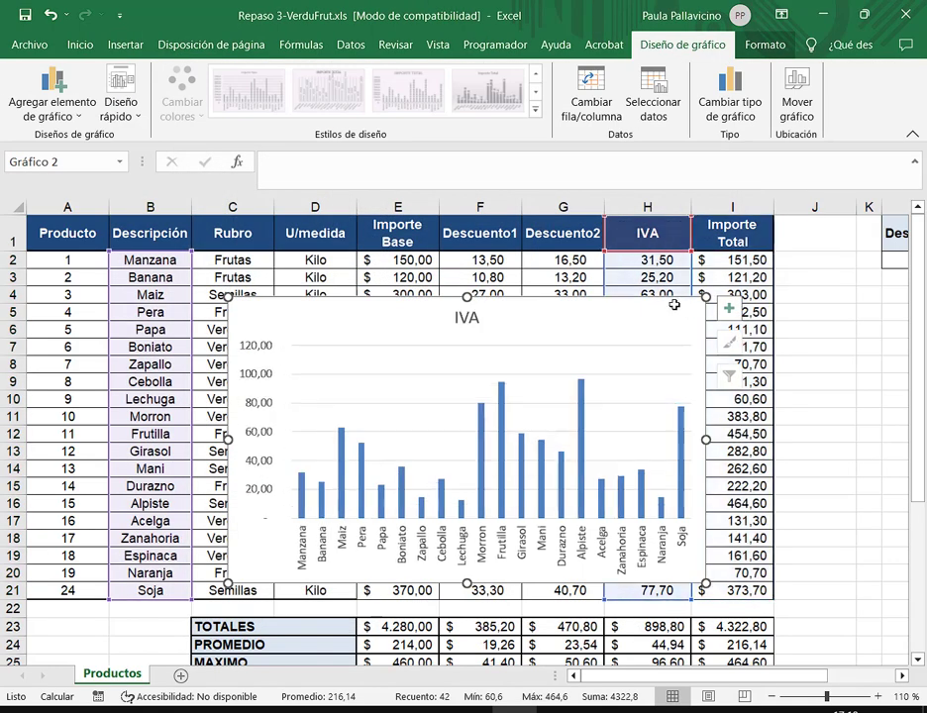
left_click(49, 15)
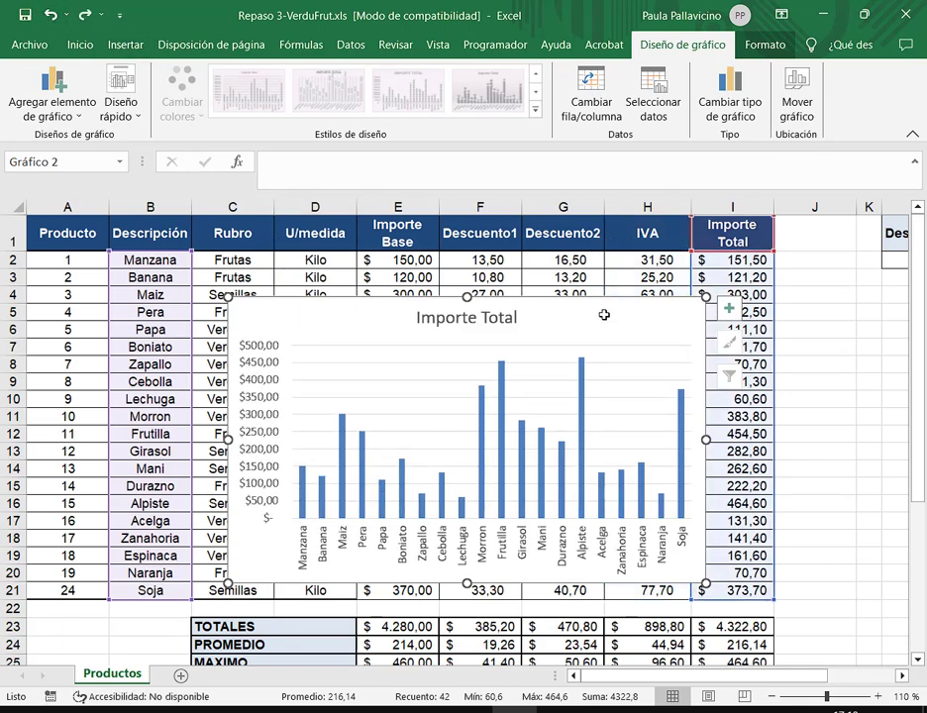
Step: Move the Importe Total chart to a new sheet named Gráfico1, and return to the Productos sheet
left_click_drag(630, 317, 621, 328)
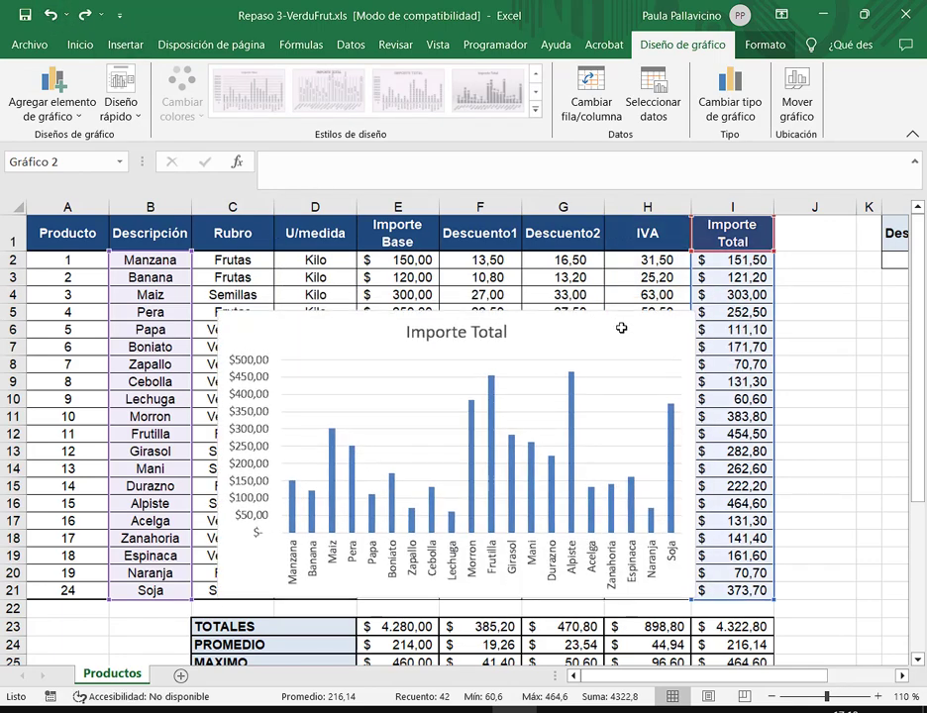
left_click(798, 99)
left_click(347, 334)
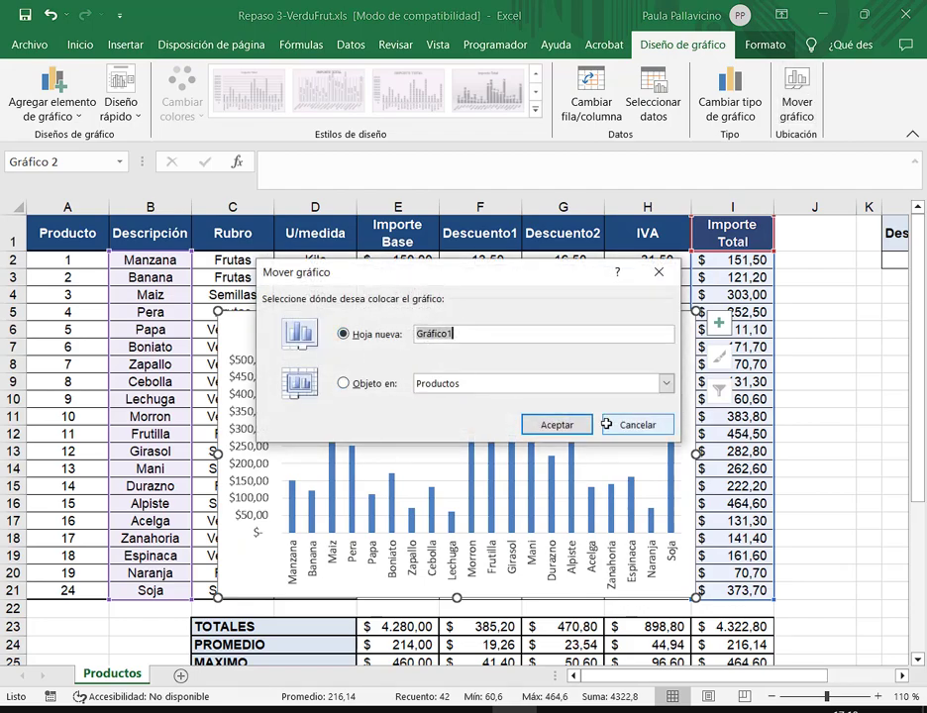
left_click(558, 425)
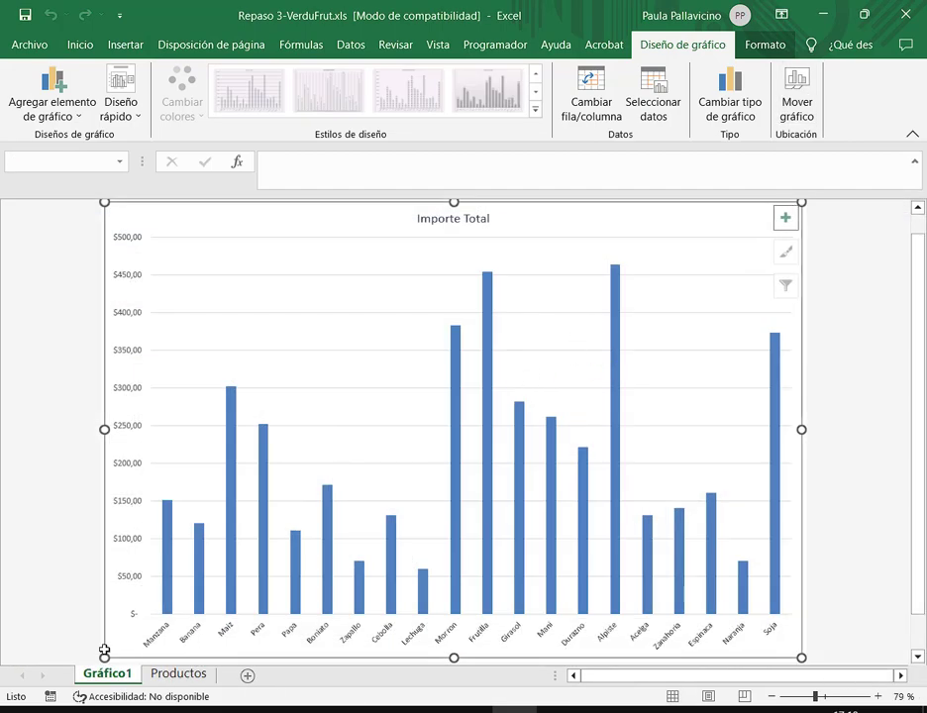
left_click(169, 673)
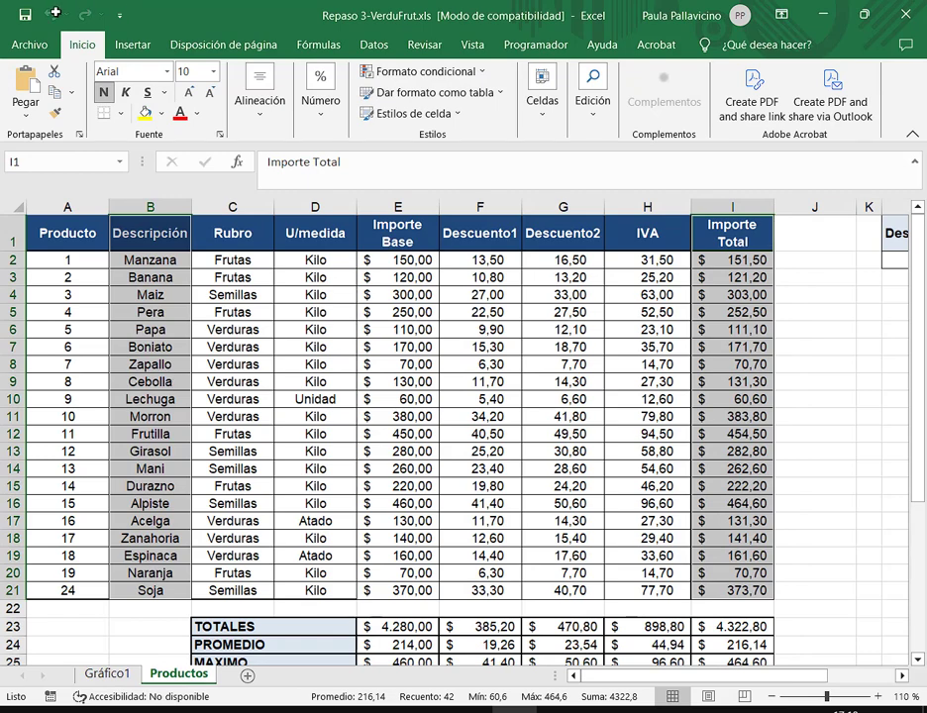
left_click(358, 434)
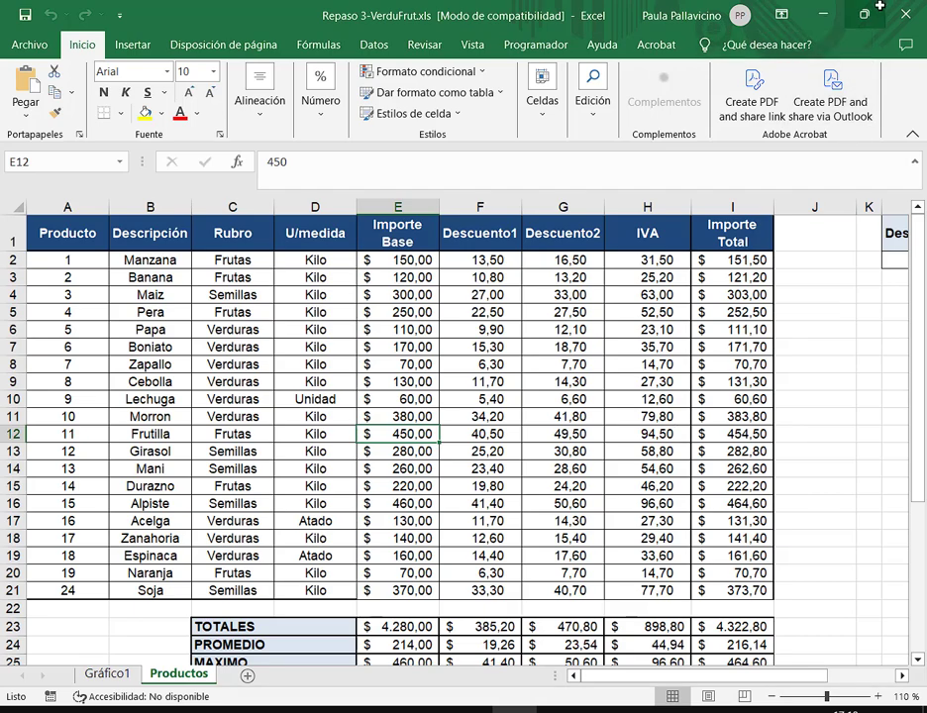
left_click(879, 6)
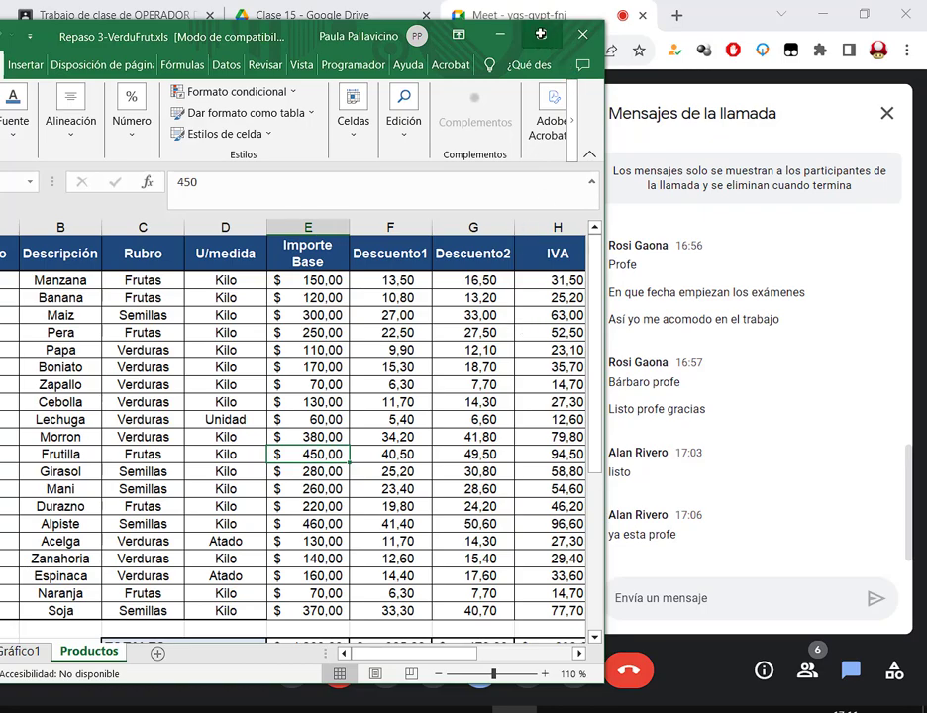
double_click(406, 33)
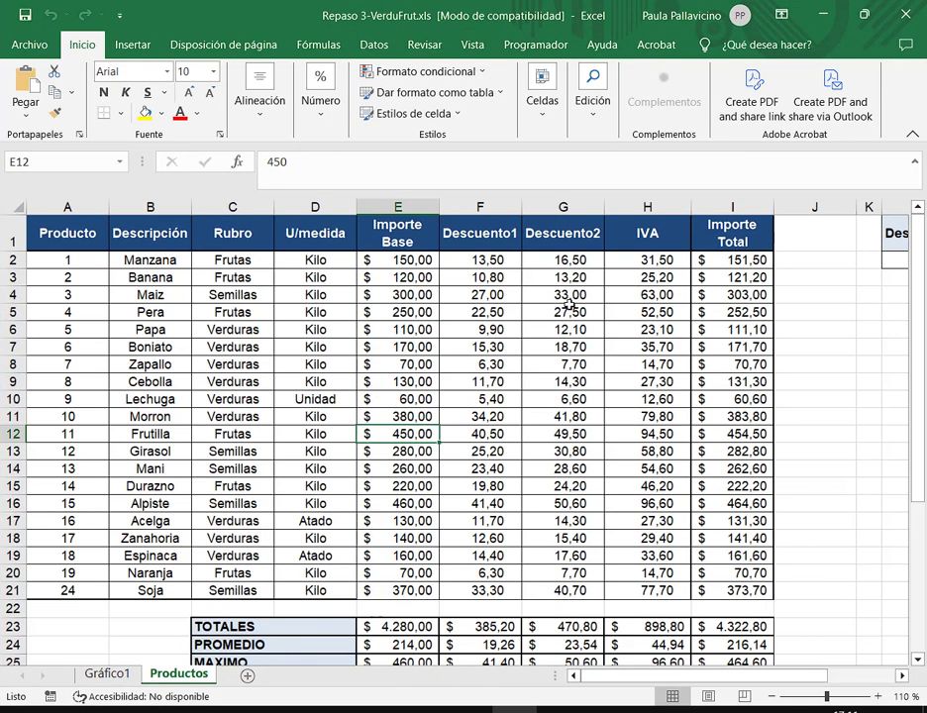
Step: Apply the accounting format with the $ symbol to the Descuento1, Descuento2 and IVA values in F2:H21
left_click(486, 259)
left_click(648, 590, "shift")
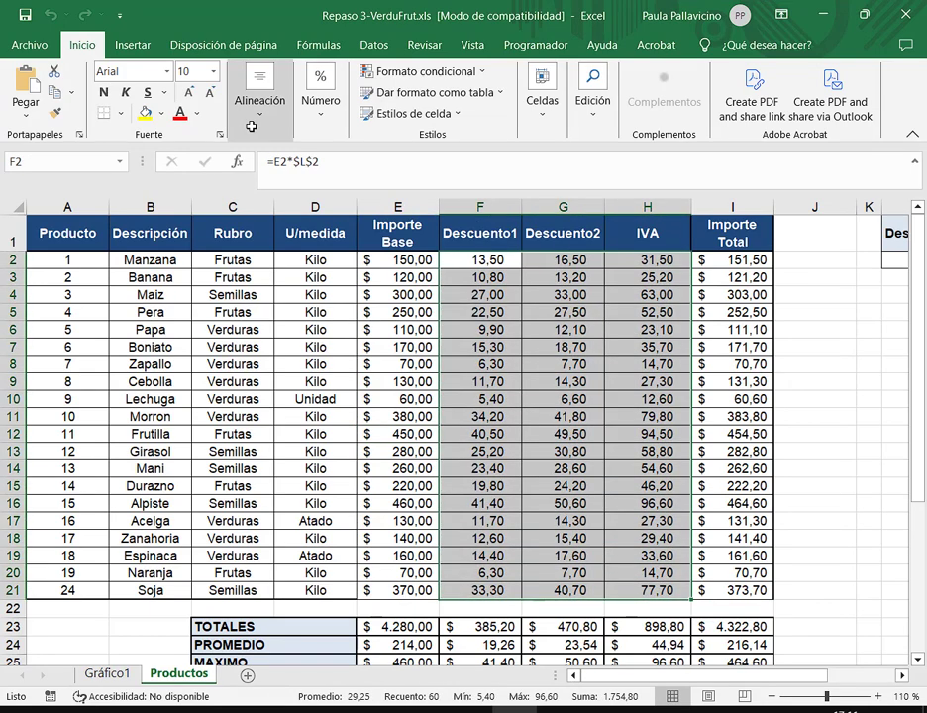
left_click(341, 116)
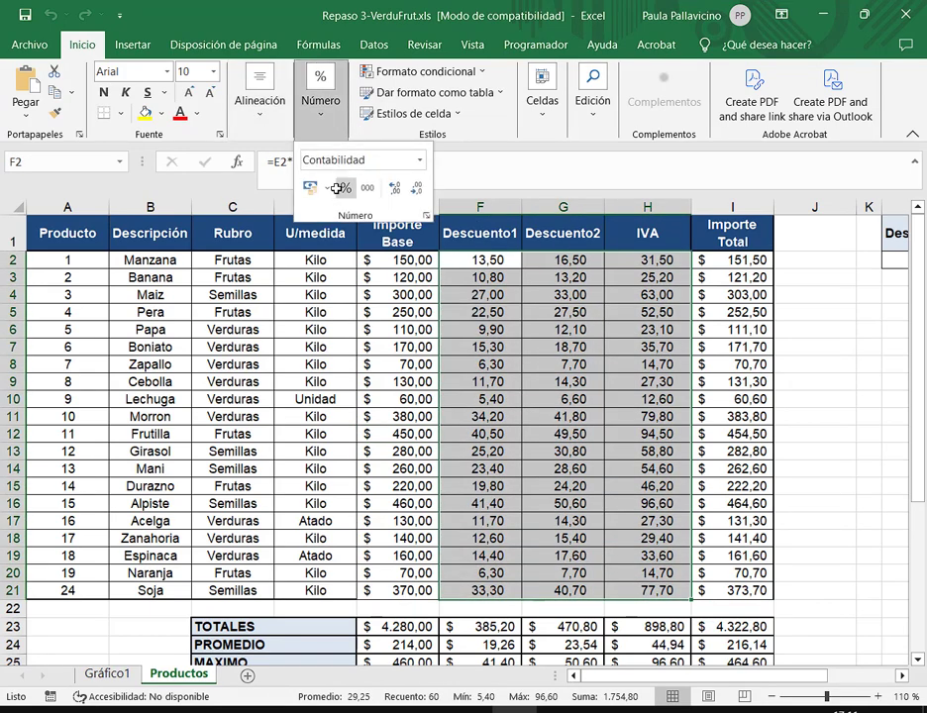
left_click(327, 187)
left_click(351, 233)
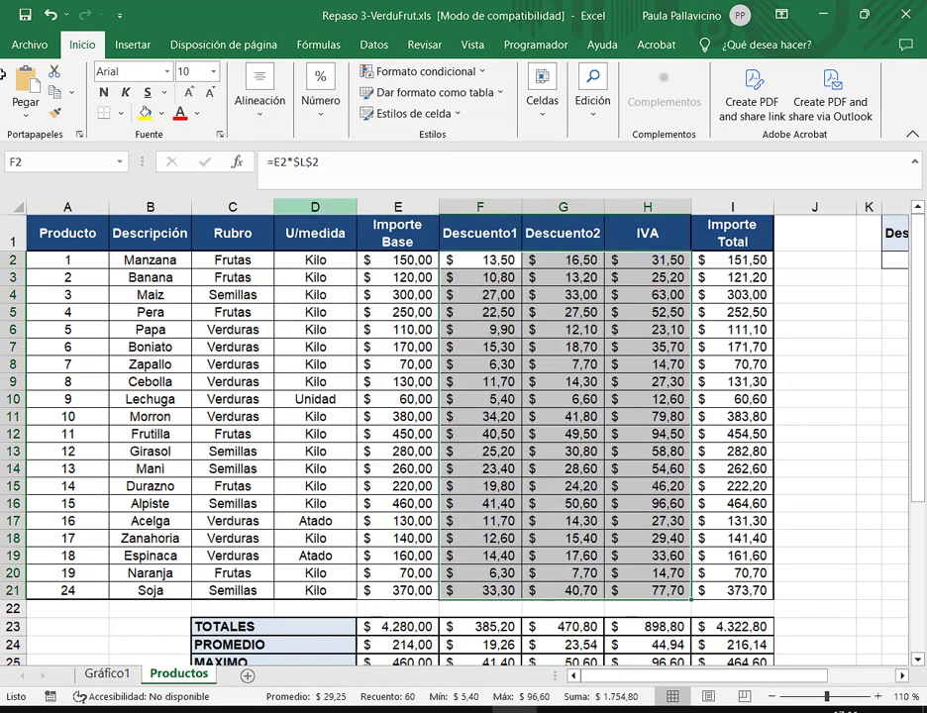
Step: Review the formatted amounts, the summary rows and the exercise instructions below the product table
left_click(738, 259)
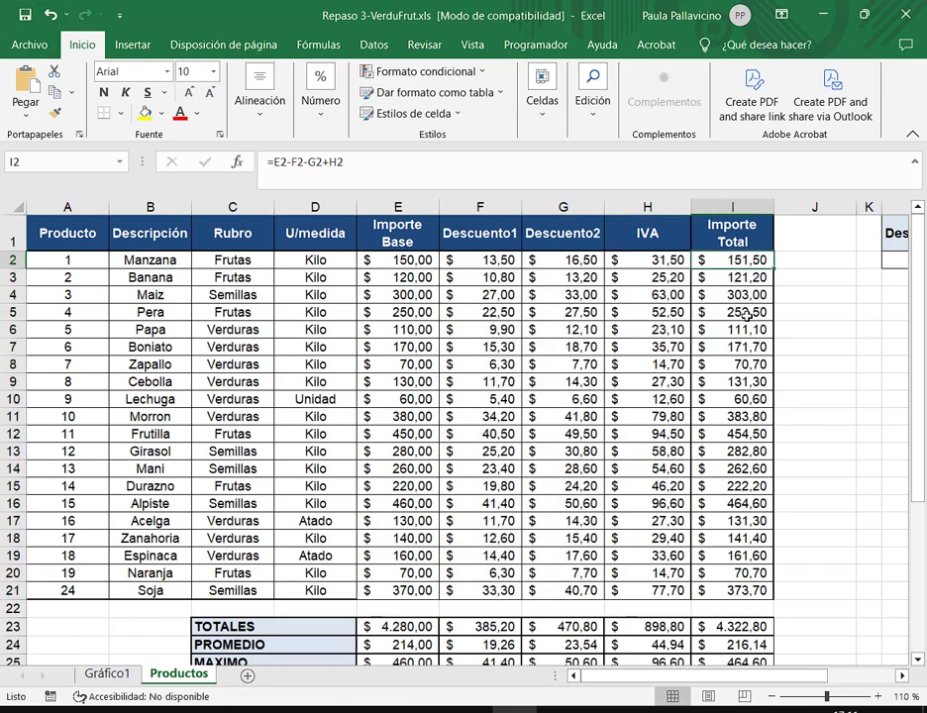
left_click(649, 329)
key("Left")
key("Left")
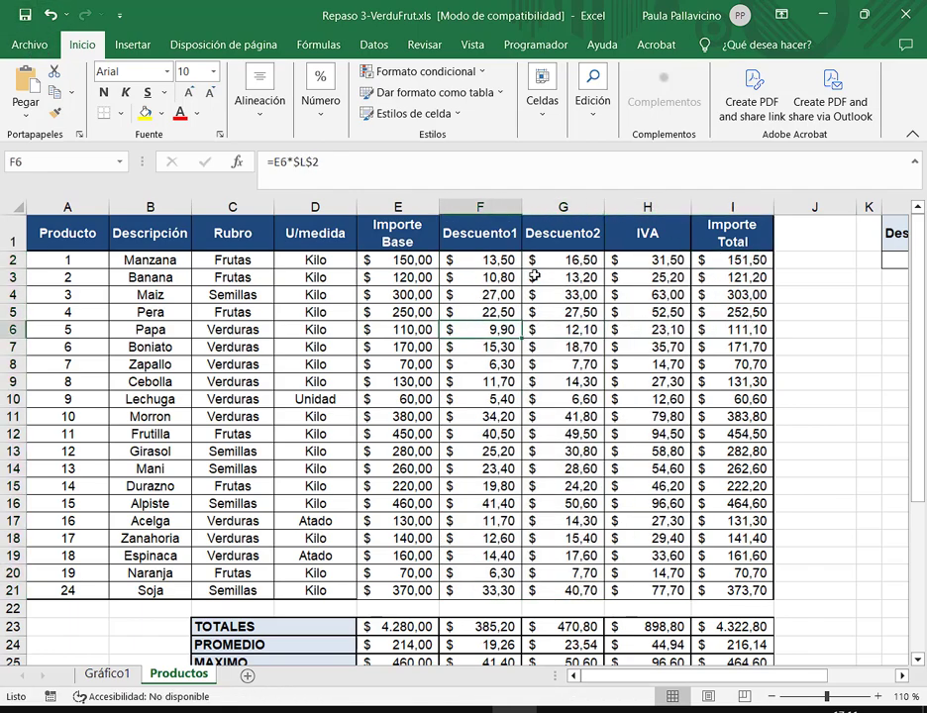
scroll(535, 297, "down", 5)
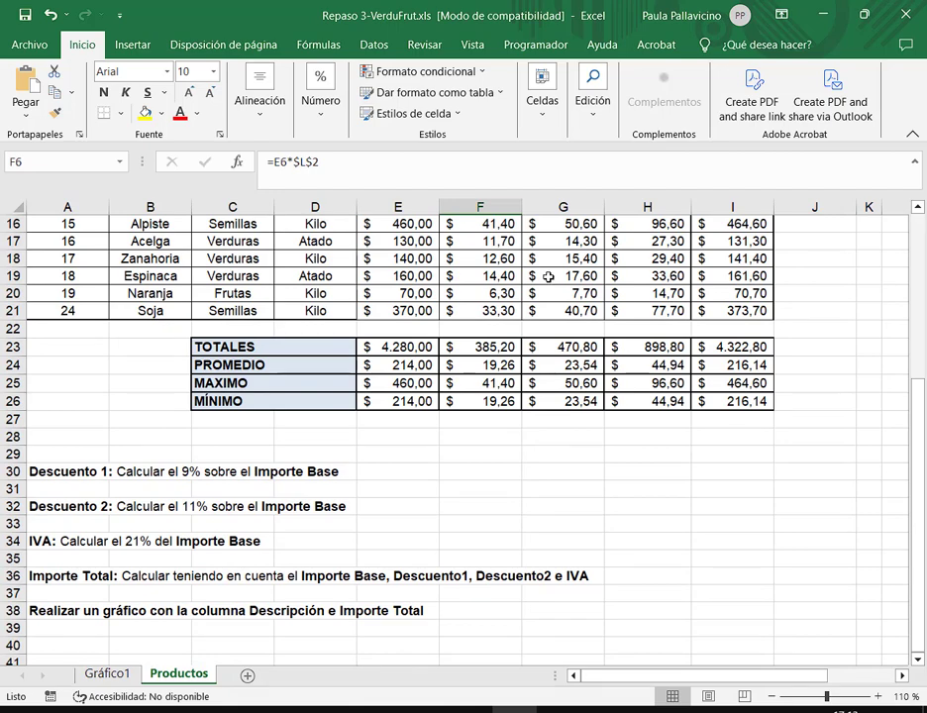
Step: Leave the VerduFrut workbook and open Repaso 4 -Funciones lógicas.xlsx from the Miercoles folder in File Explorer
scroll(528, 282, "up", 5)
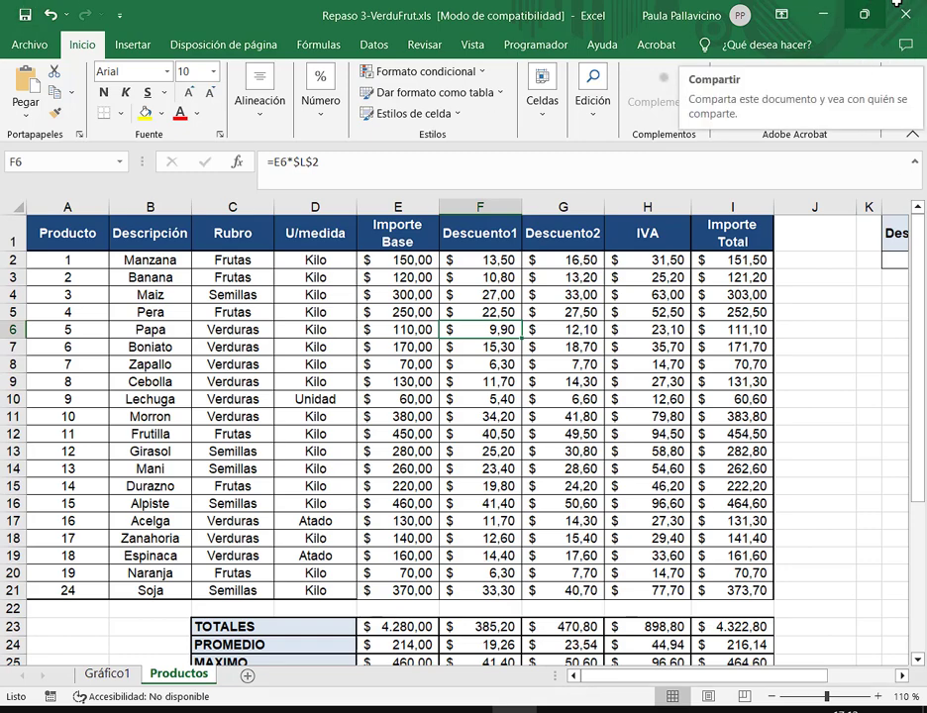
key("alt+Tab")
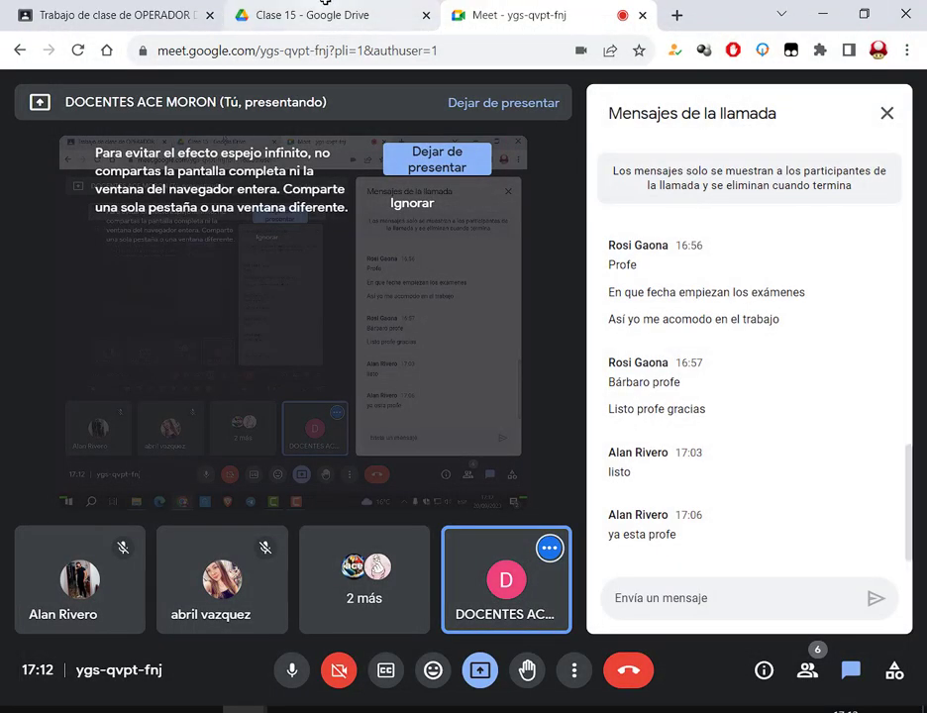
left_click(297, 15)
scroll(462, 439, "up", 3)
left_click(462, 438)
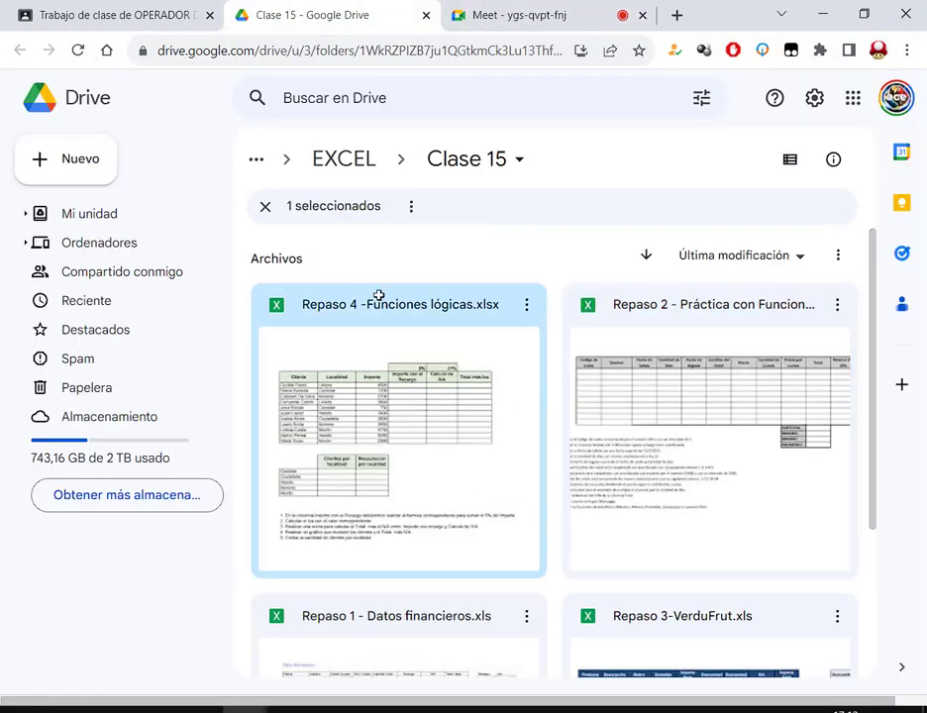
key("alt+Tab")
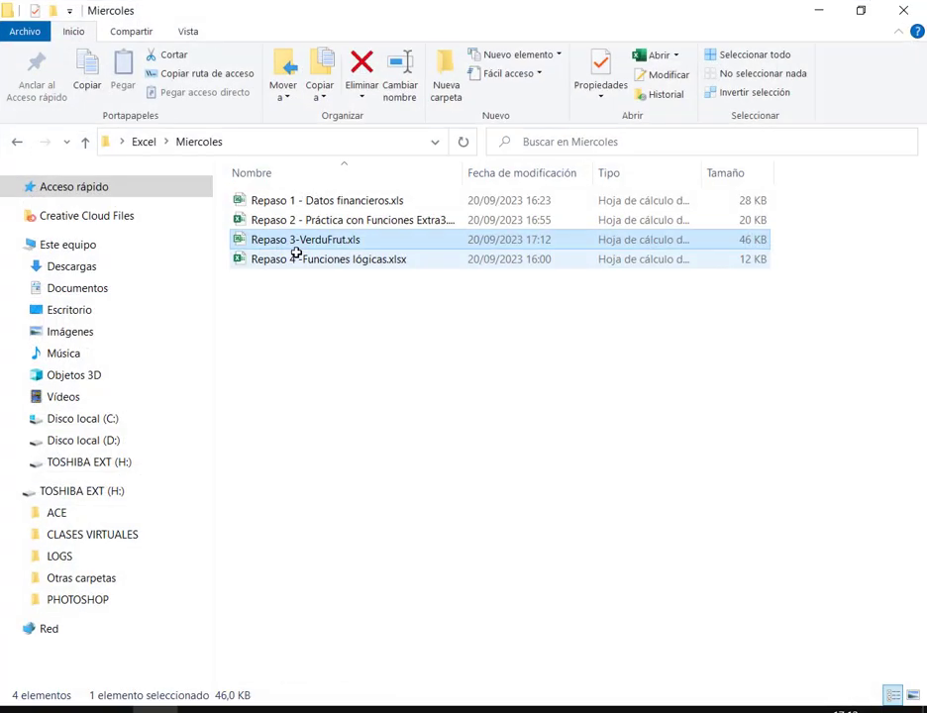
double_click(296, 259)
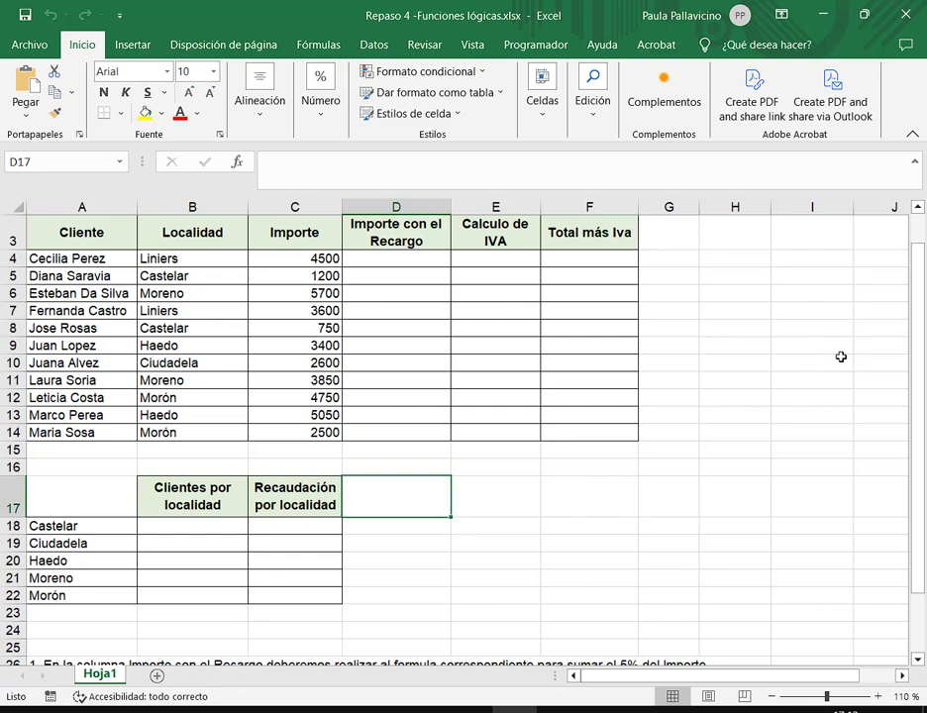
Step: Review the client table, the locality summary table and the numbered exercise instructions on Hoja1
scroll(841, 357, "down", 1)
scroll(841, 357, "down", 1)
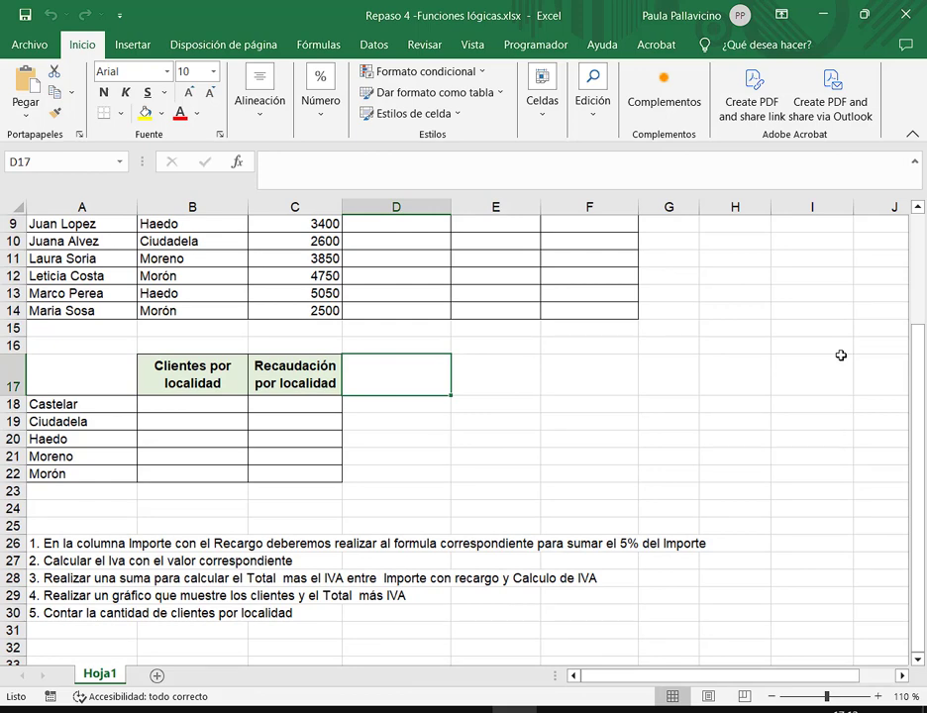
scroll(839, 355, "up", 3)
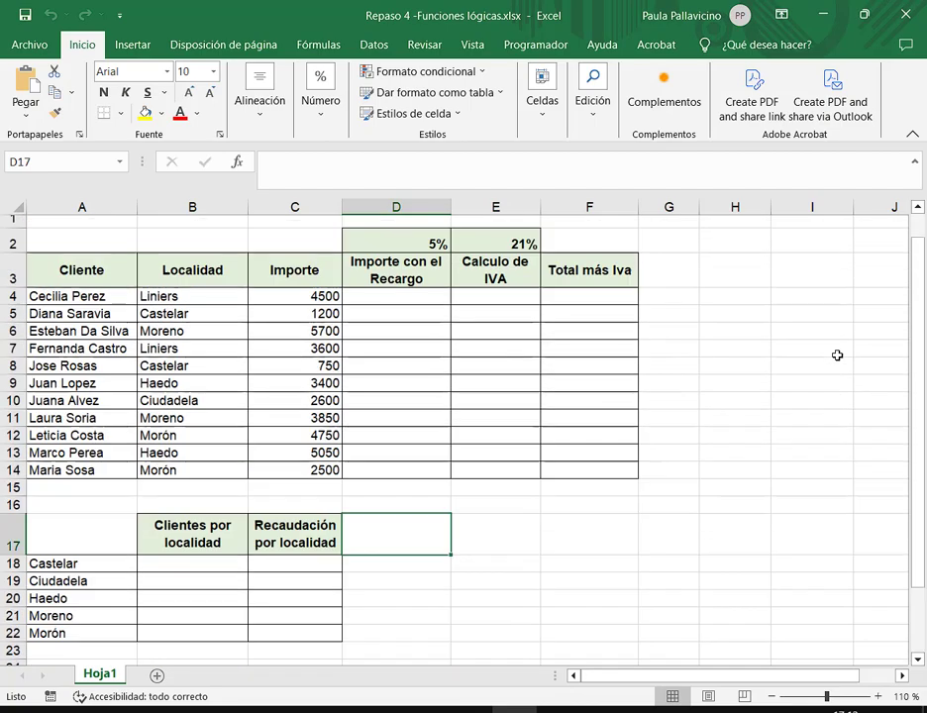
scroll(838, 355, "down", 2)
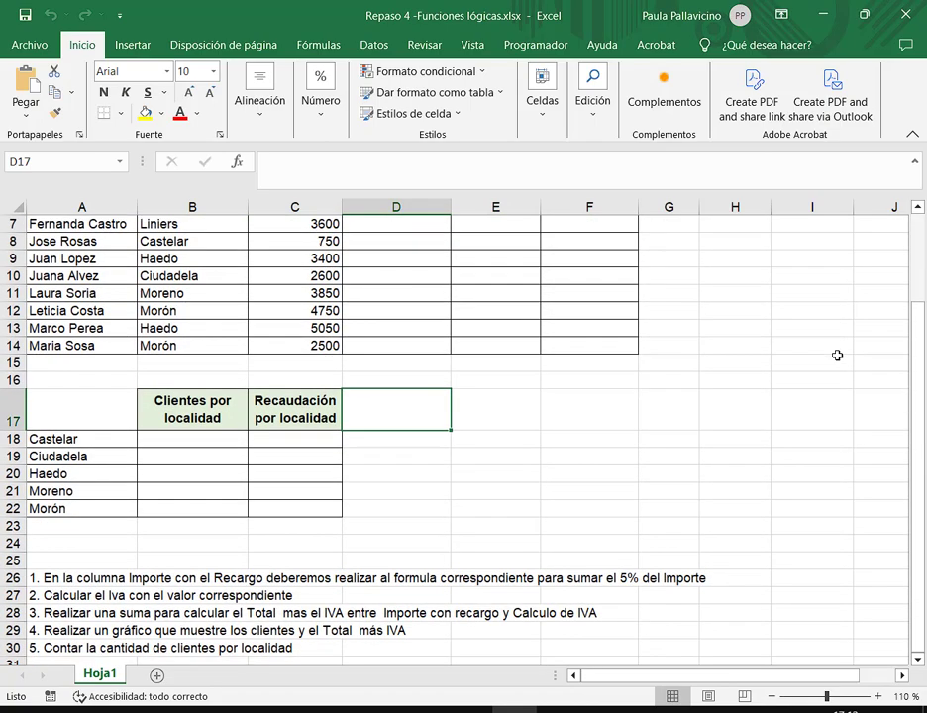
scroll(838, 355, "up", 2)
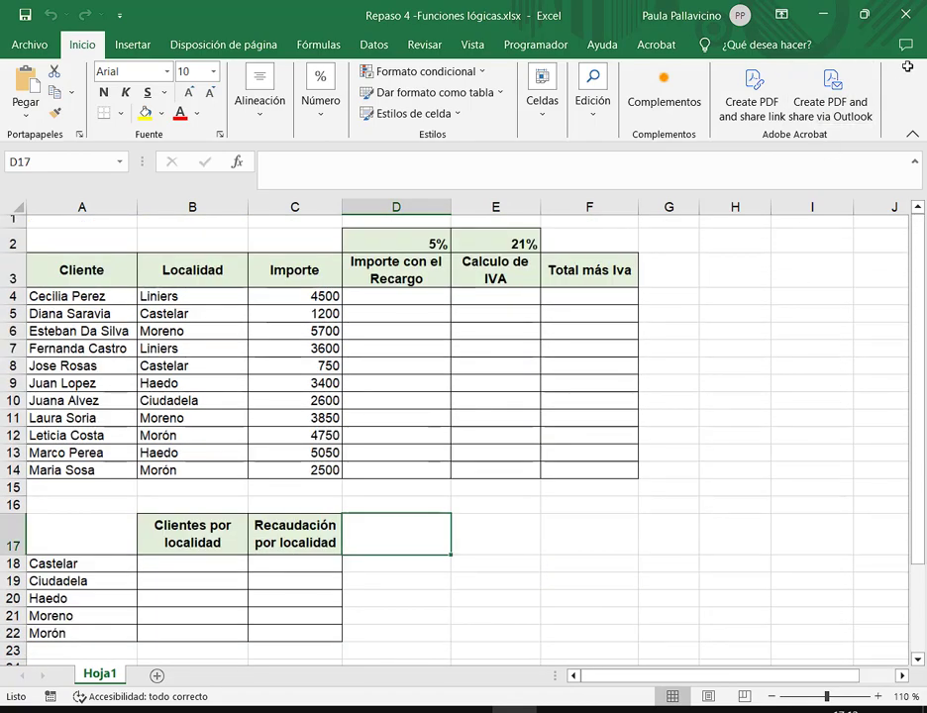
Step: Check the messages in the Google Meet call and return to the Repaso 4 workbook in a maximized Excel window
double_click(614, 12)
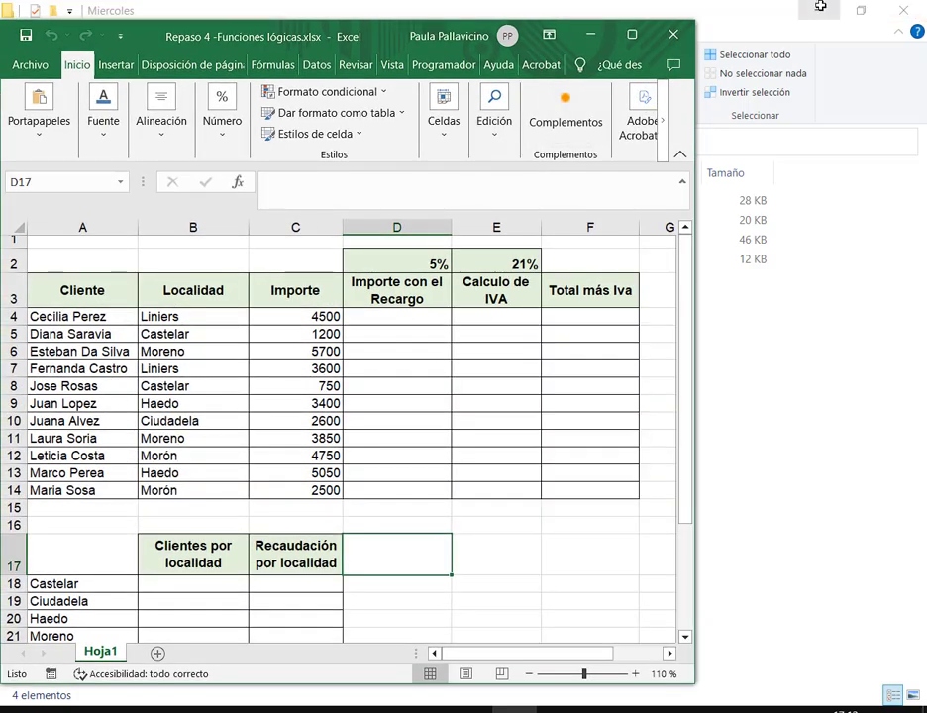
left_click(600, 7)
left_click(489, 10)
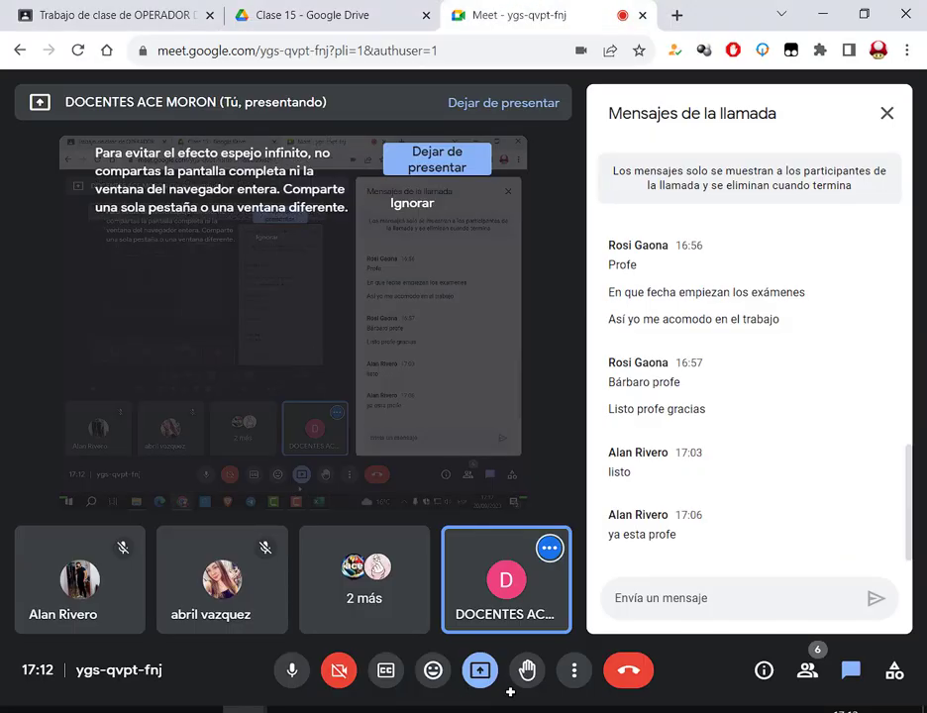
key("alt+Tab")
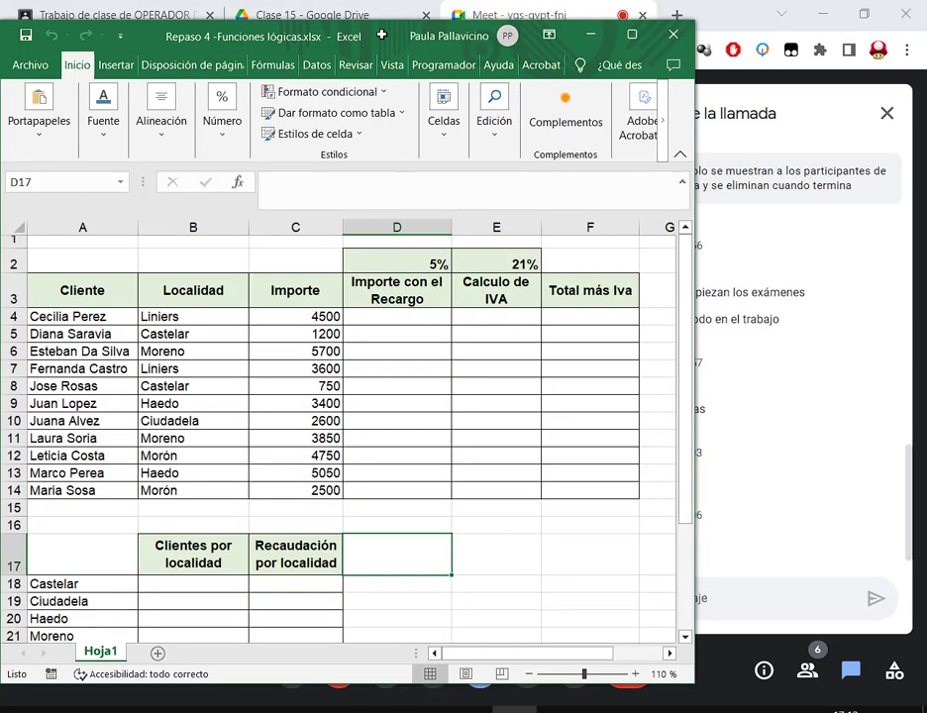
left_click_drag(392, 30, 340, 29)
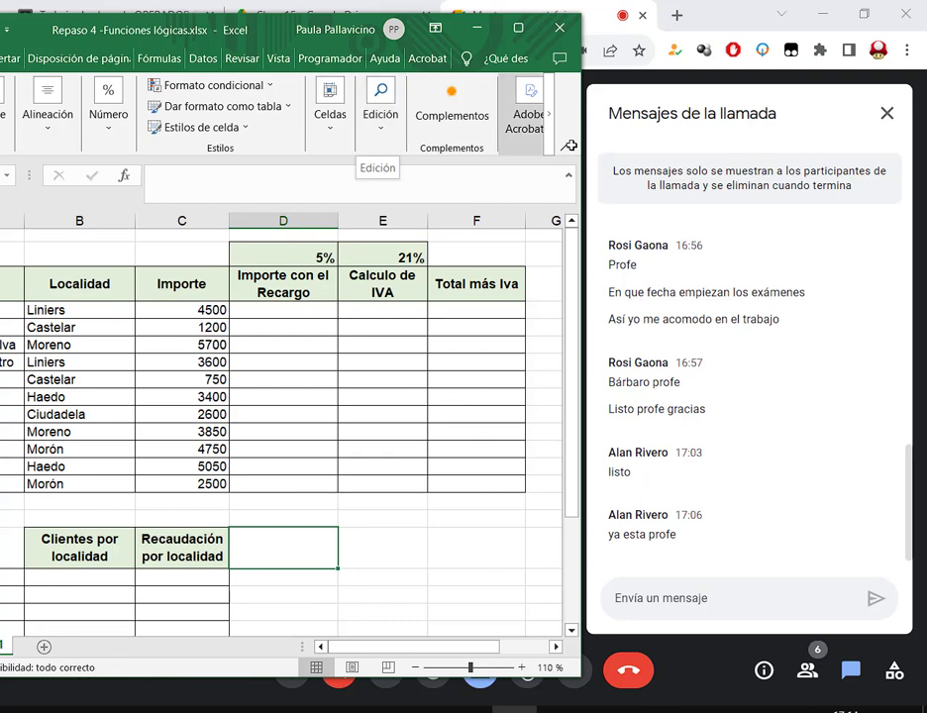
left_click(518, 28)
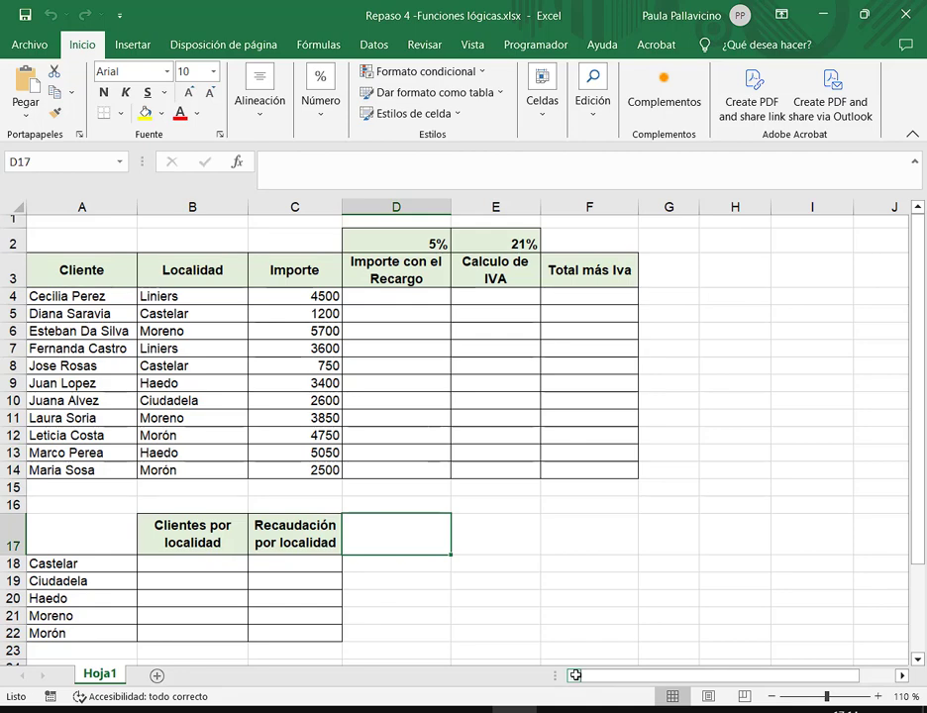
Step: Read instruction 1 in A26 on adding the 5% surcharge and locate the Importe con el Recargo column
scroll(576, 579, "down", 2)
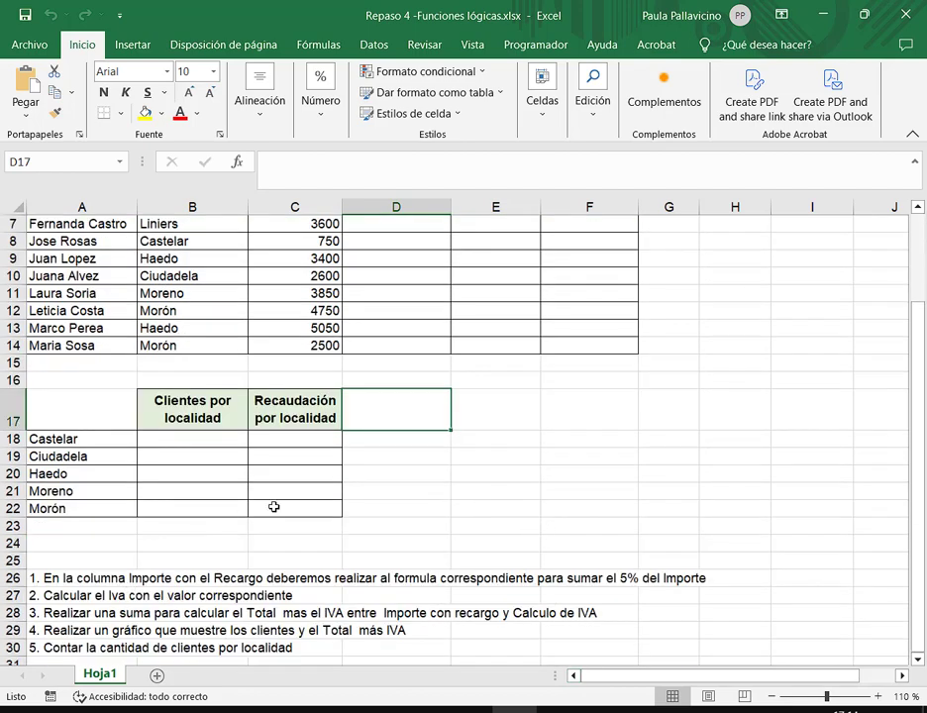
left_click(84, 583)
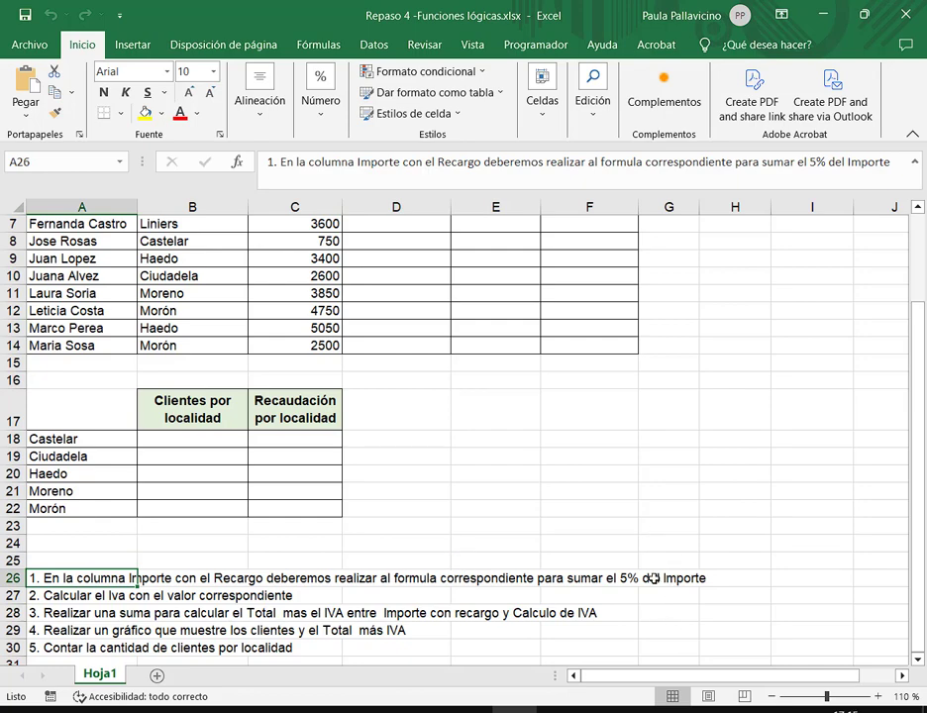
scroll(684, 542, "up", 2)
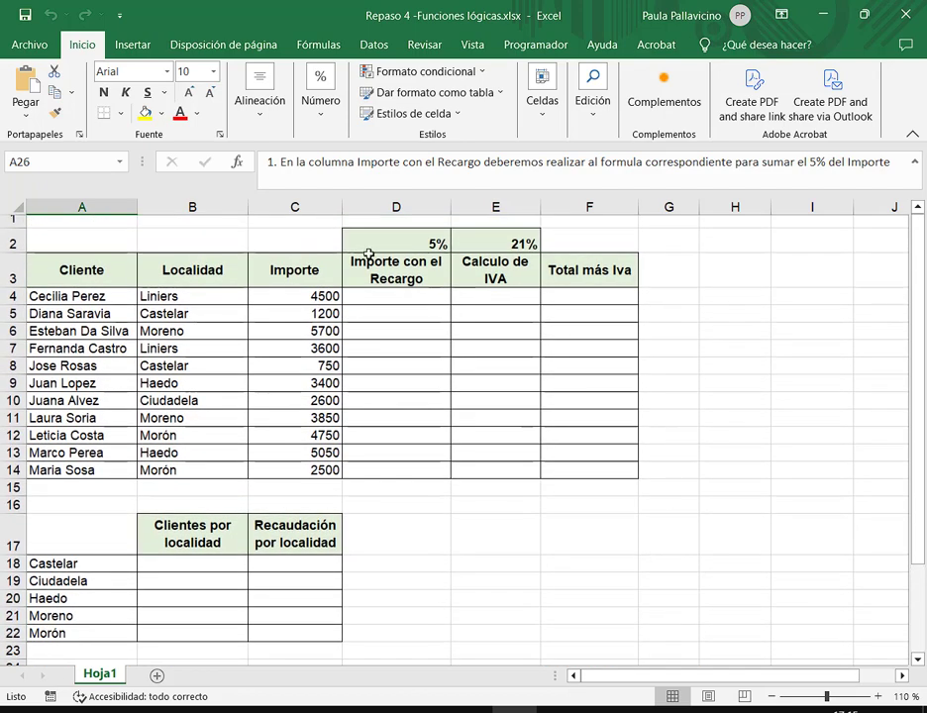
left_click_drag(346, 253, 451, 290)
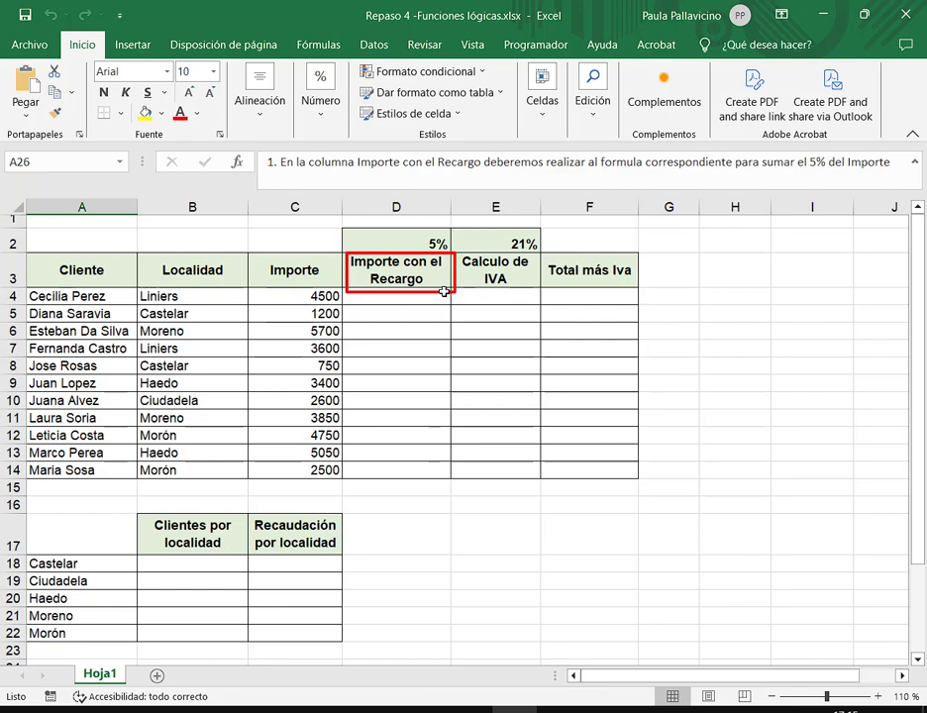
Step: Increase the font size of cell D4, the first one under Importe con el Recargo, to 11
left_click(444, 296)
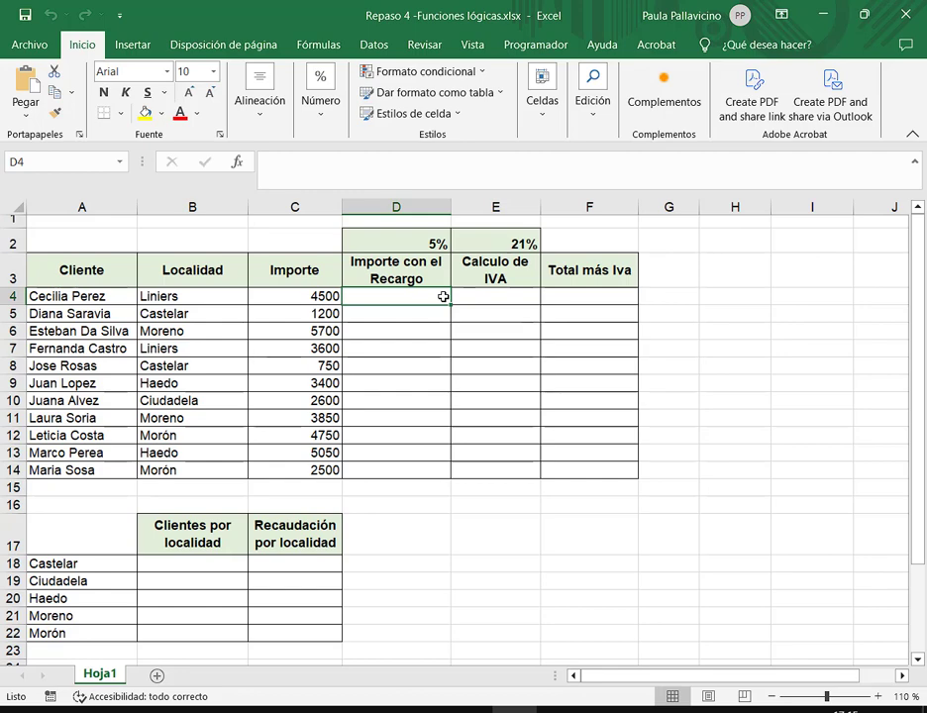
left_click(188, 92)
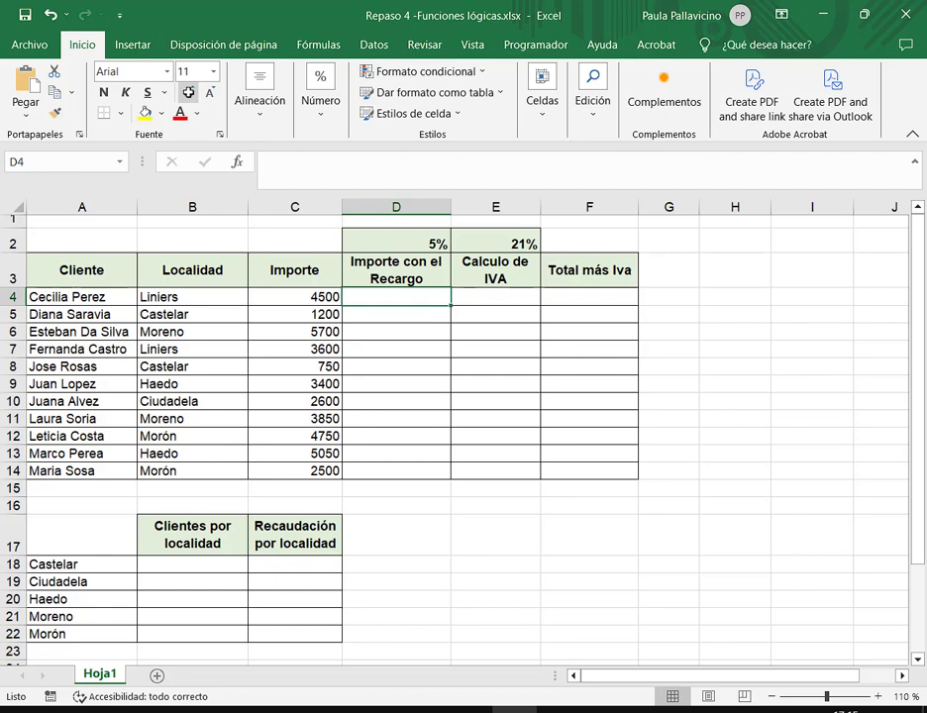
type("=")
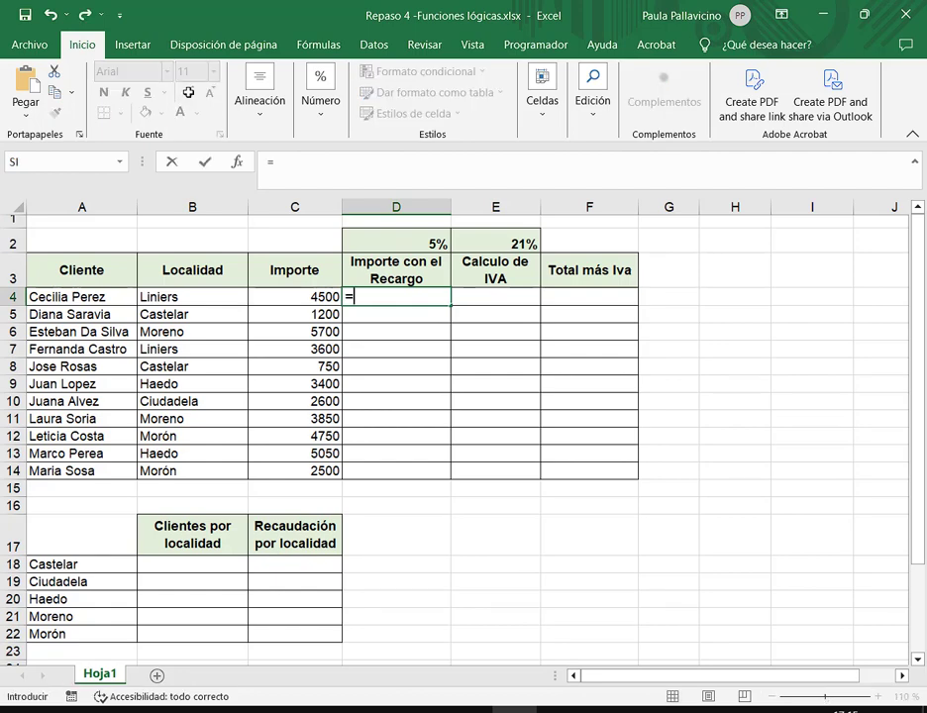
key("Escape")
scroll(411, 292, "up", 1)
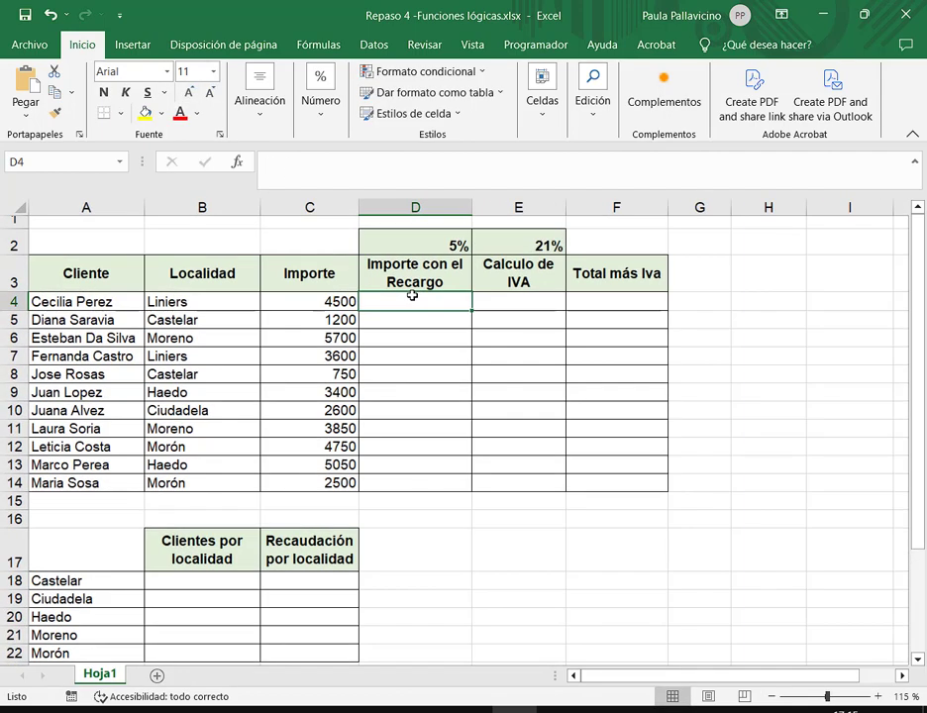
Step: Calculate the first client's Importe con el Recargo in D4 with the formula =C4+C4*D2
type("=")
left_click(341, 301)
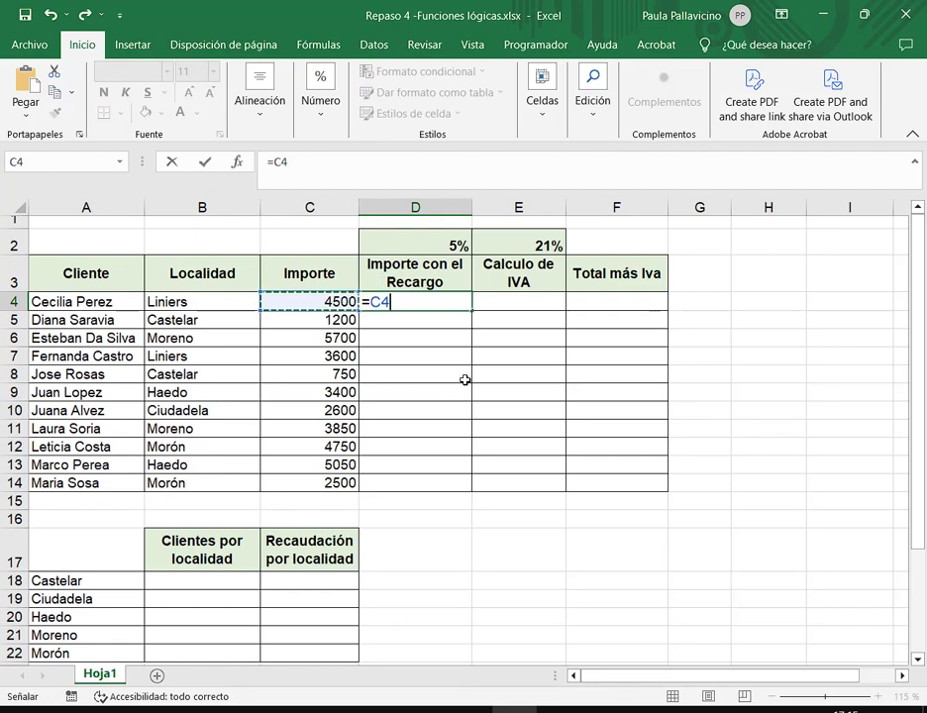
type("+")
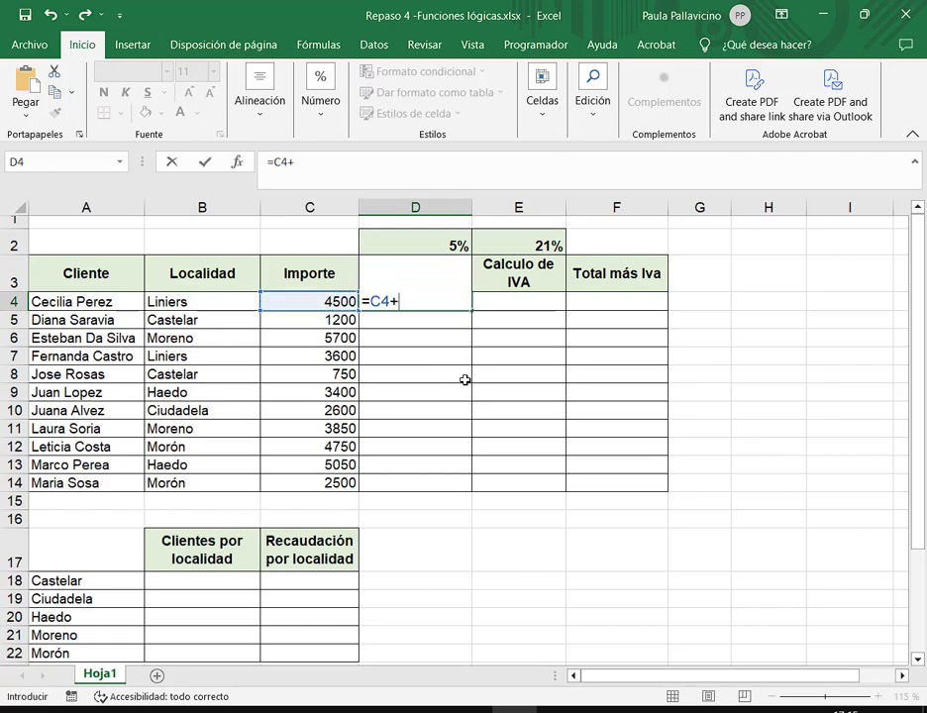
left_click(307, 302)
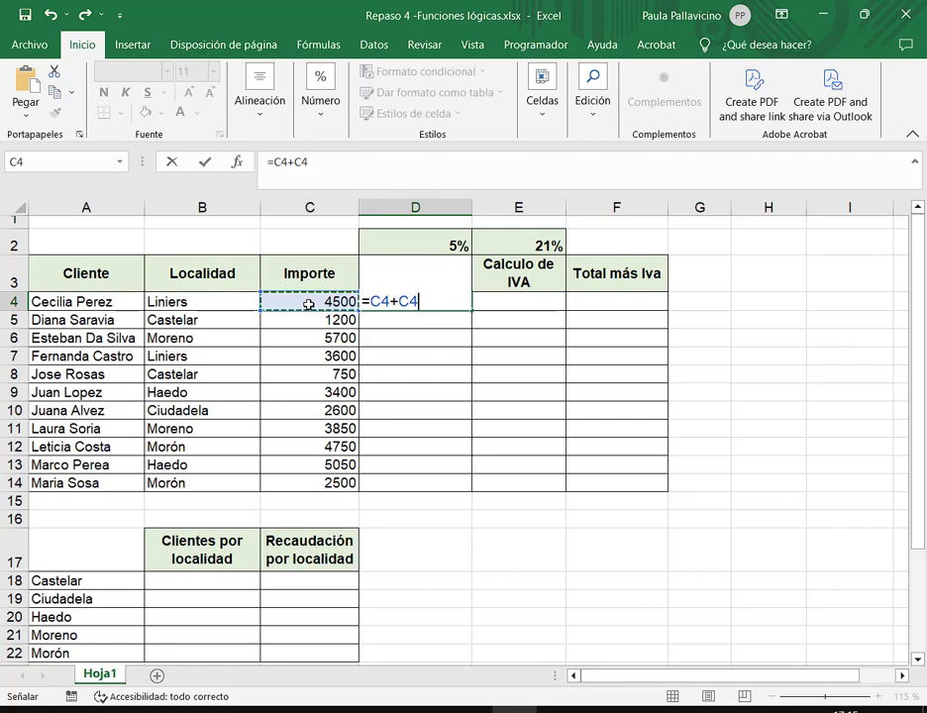
type("*")
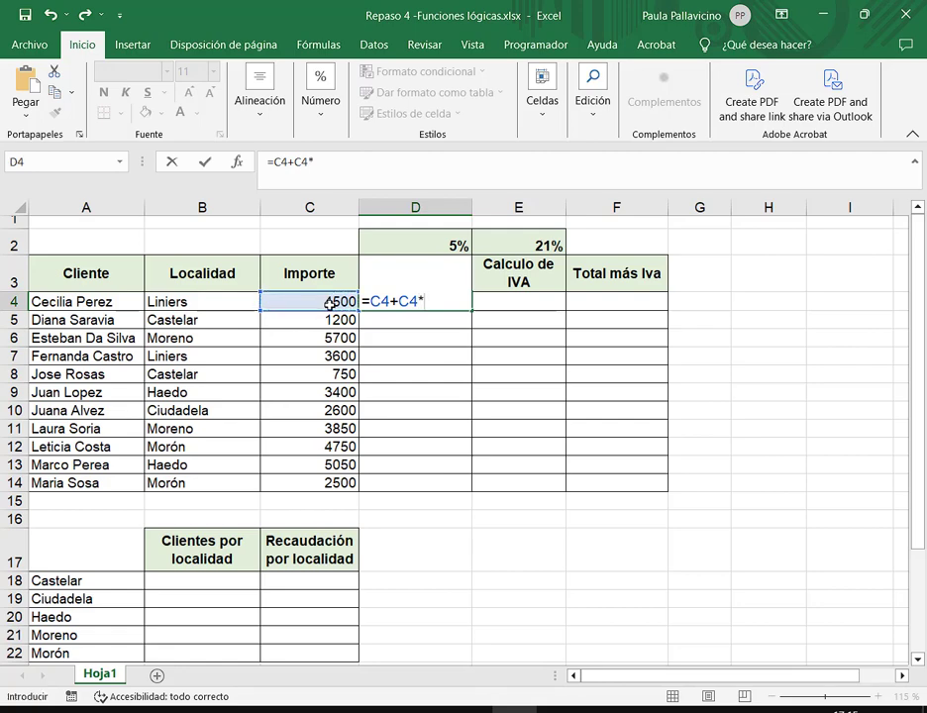
left_click(401, 252)
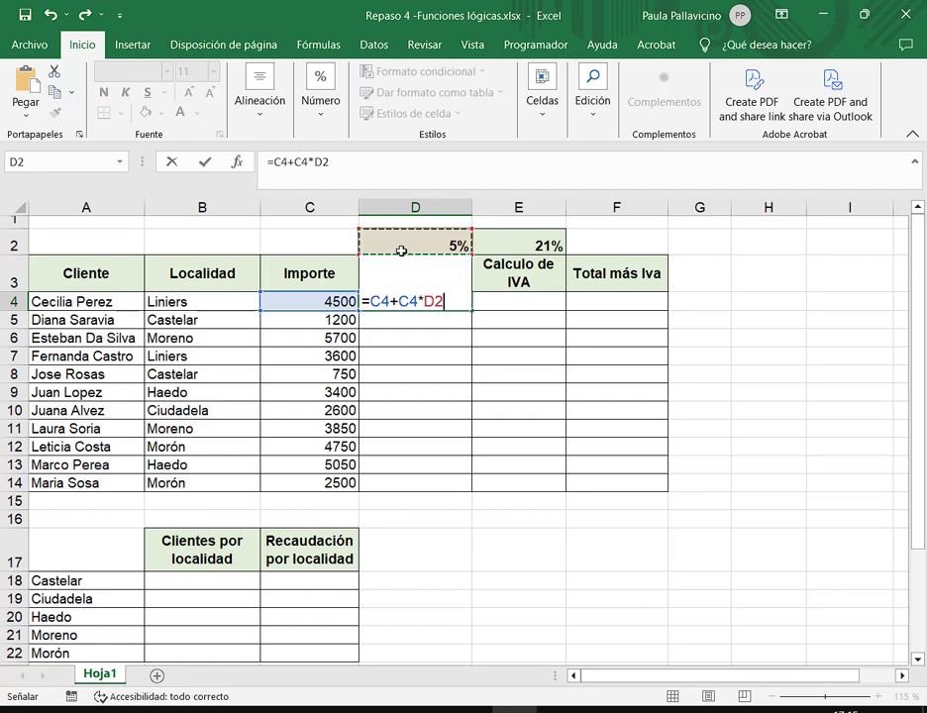
key("Return")
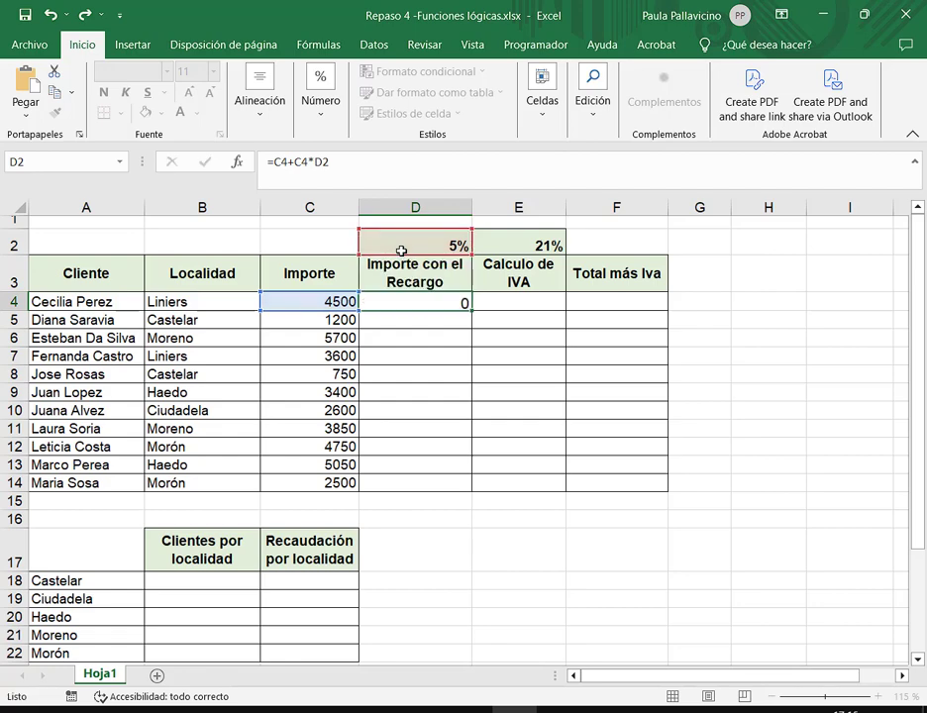
key("Up")
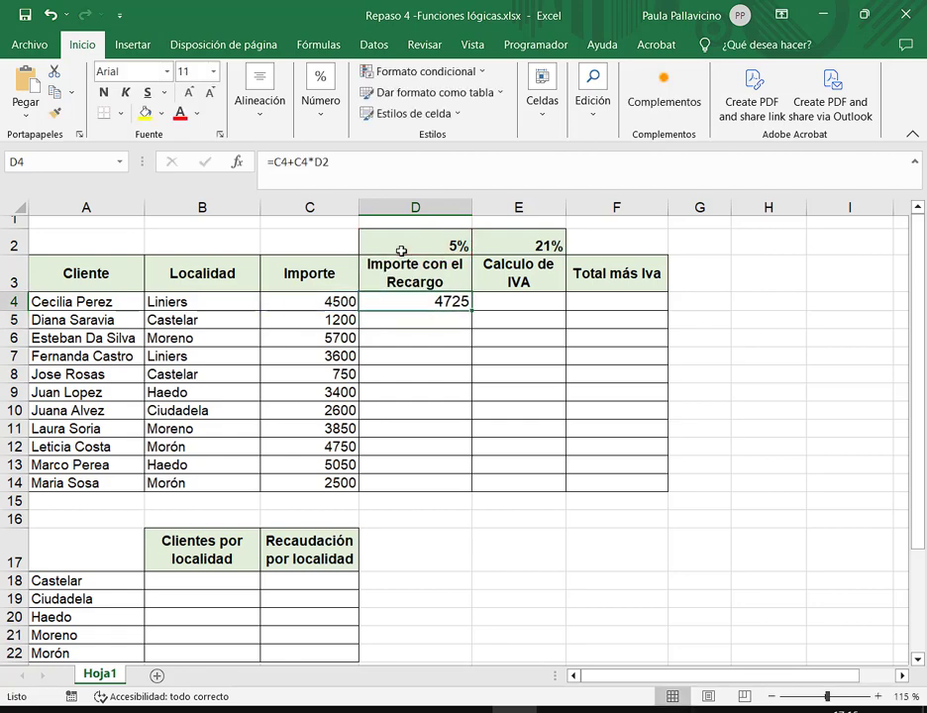
Step: Replace the surcharge formula in D4 with =C4*(1+D2)
type("=")
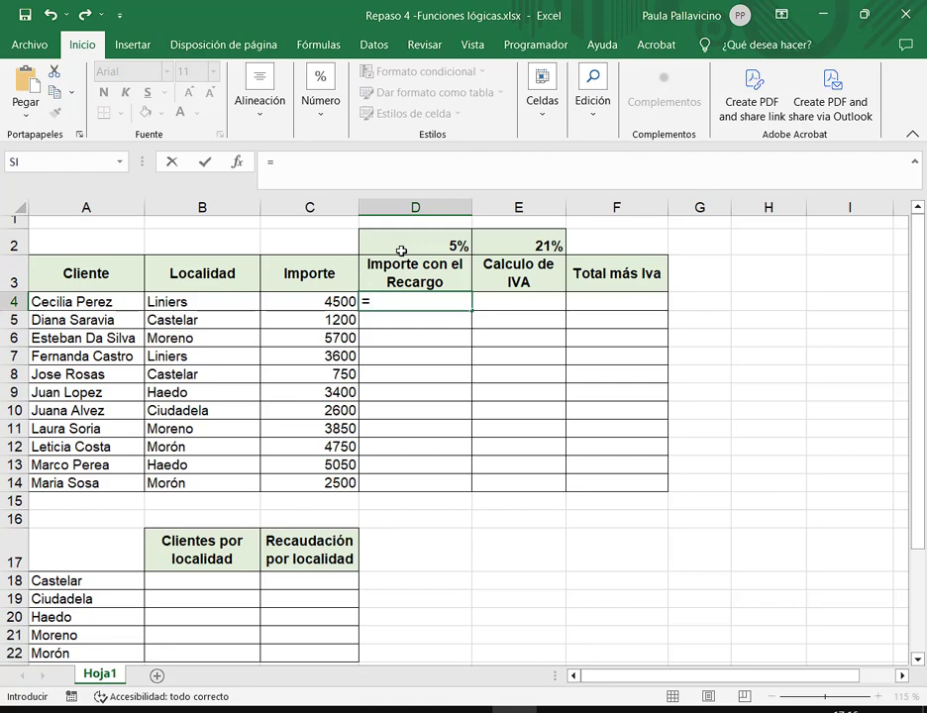
left_click(309, 300)
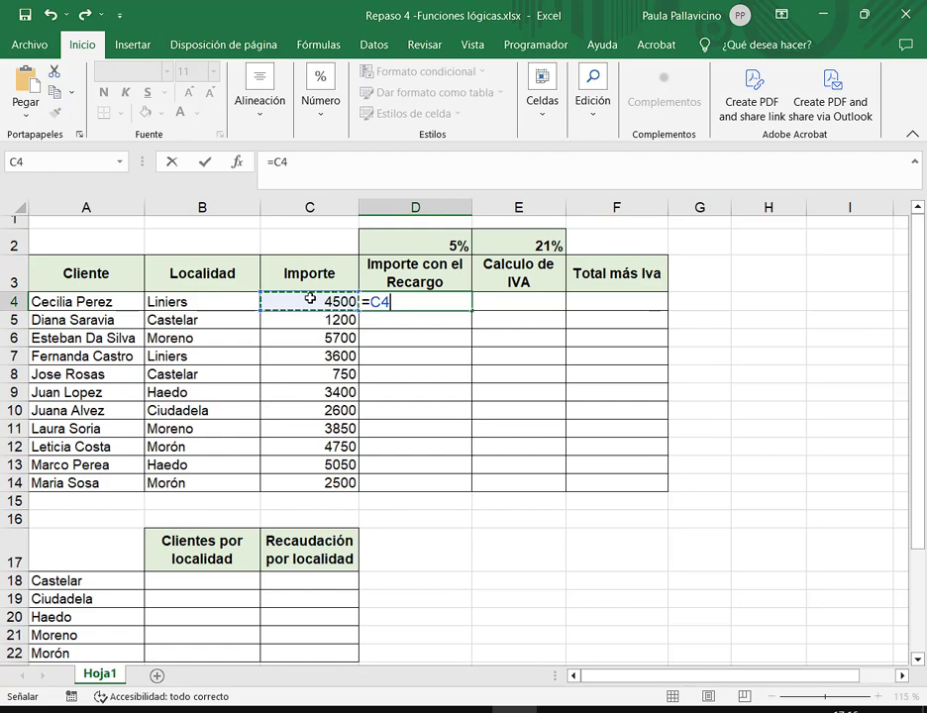
type("*")
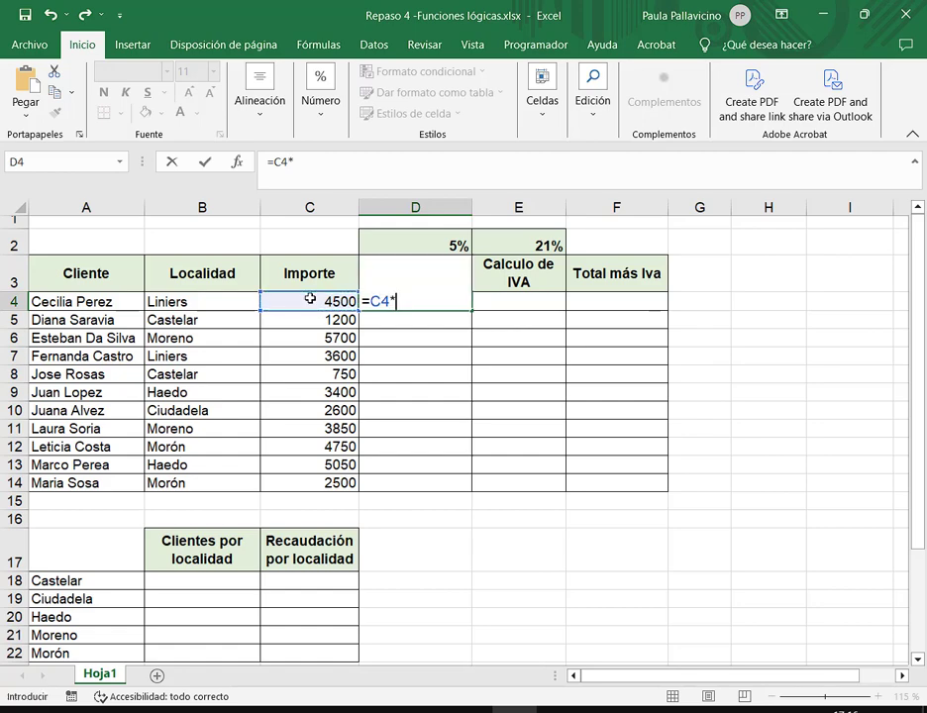
type("(1+")
left_click(372, 235)
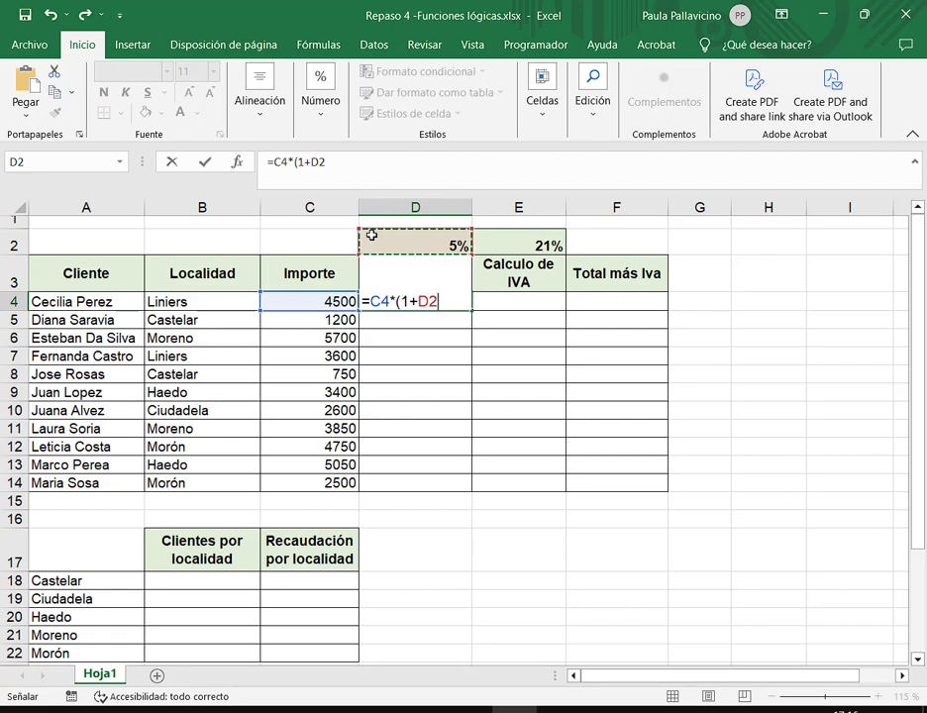
type(")")
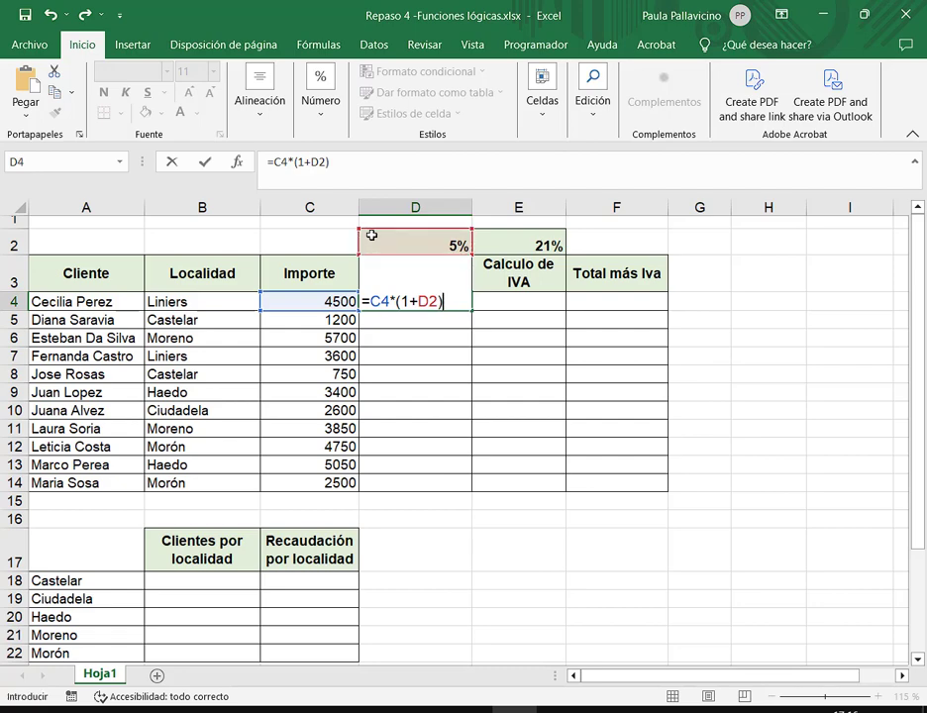
key("Return")
key("Up")
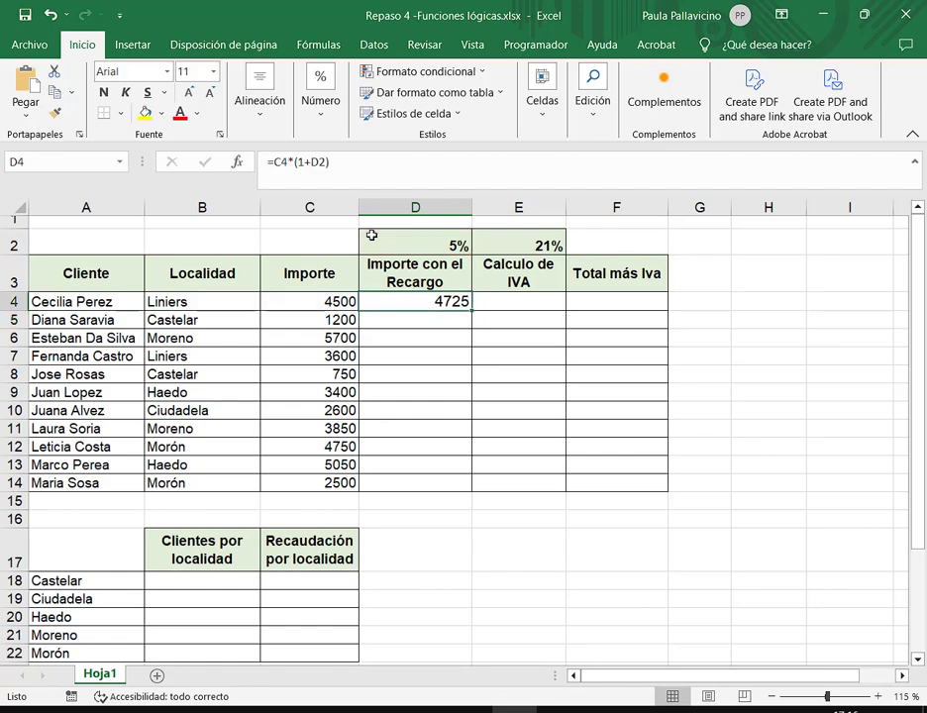
Step: Make the D2 reference absolute in D4's surcharge formula, =C4*(1+$D$2), and copy the formula down through D14
key("F2")
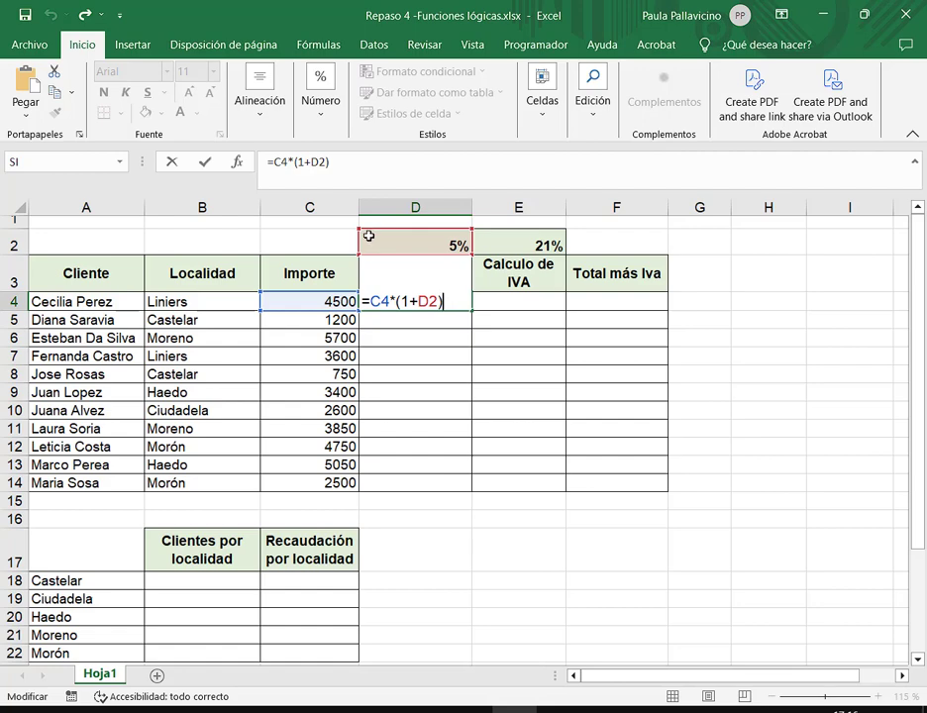
double_click(434, 303)
key("F4")
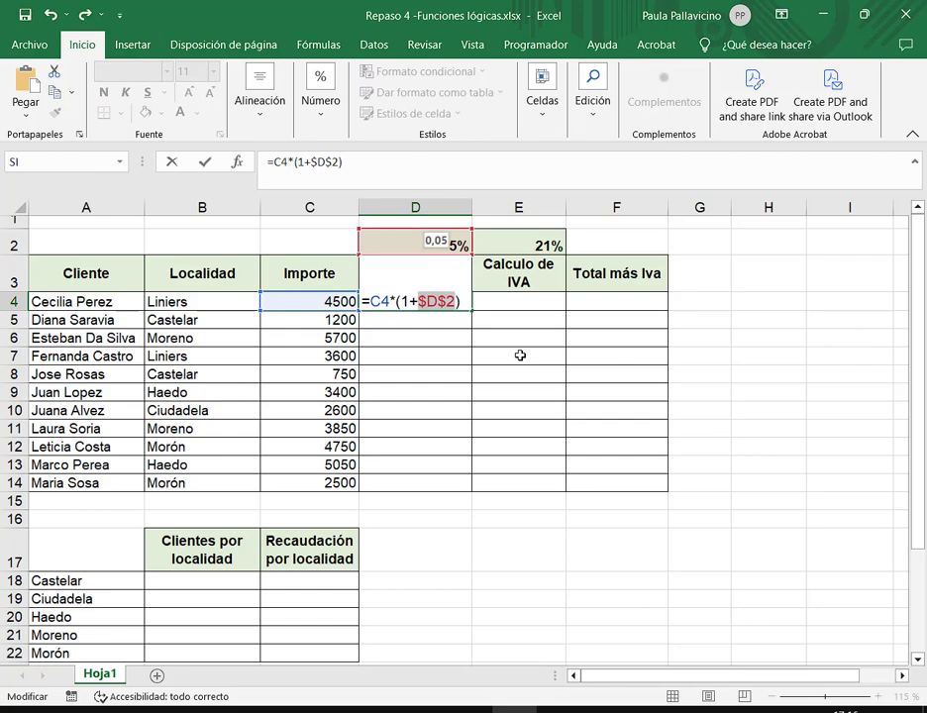
key("Return")
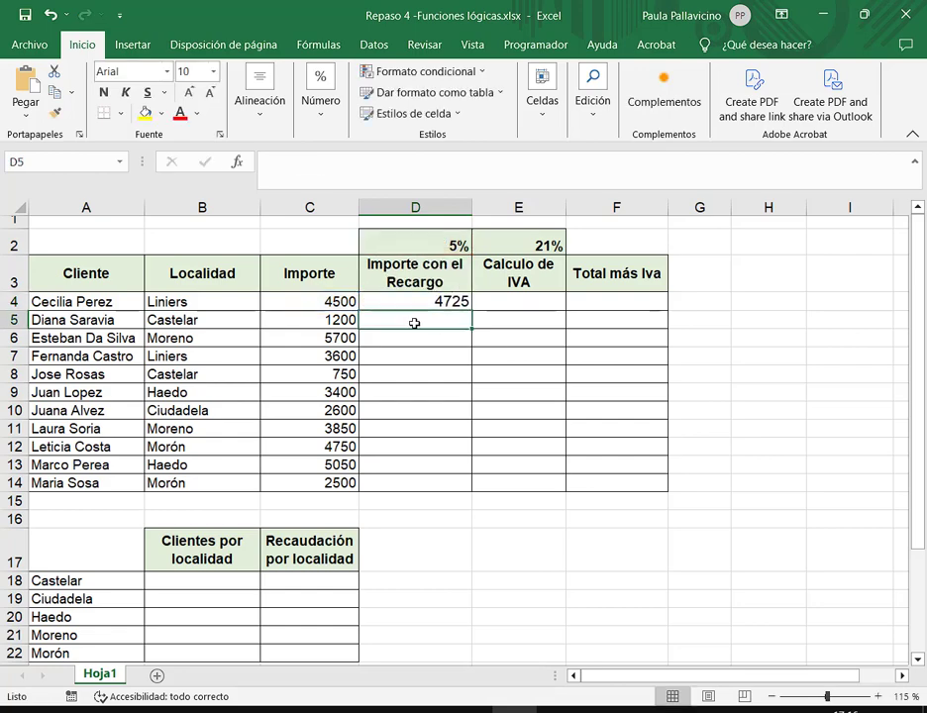
left_click(442, 304)
double_click(470, 312)
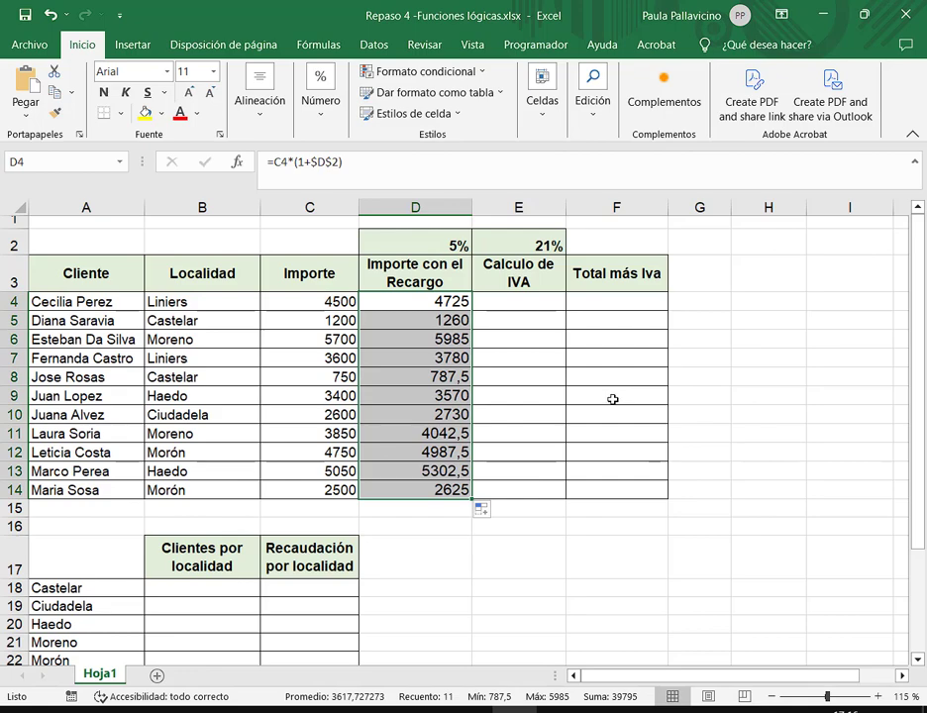
Step: Reduce the workbook window beside the call chat and review the surcharge formula in D4
left_click(514, 305)
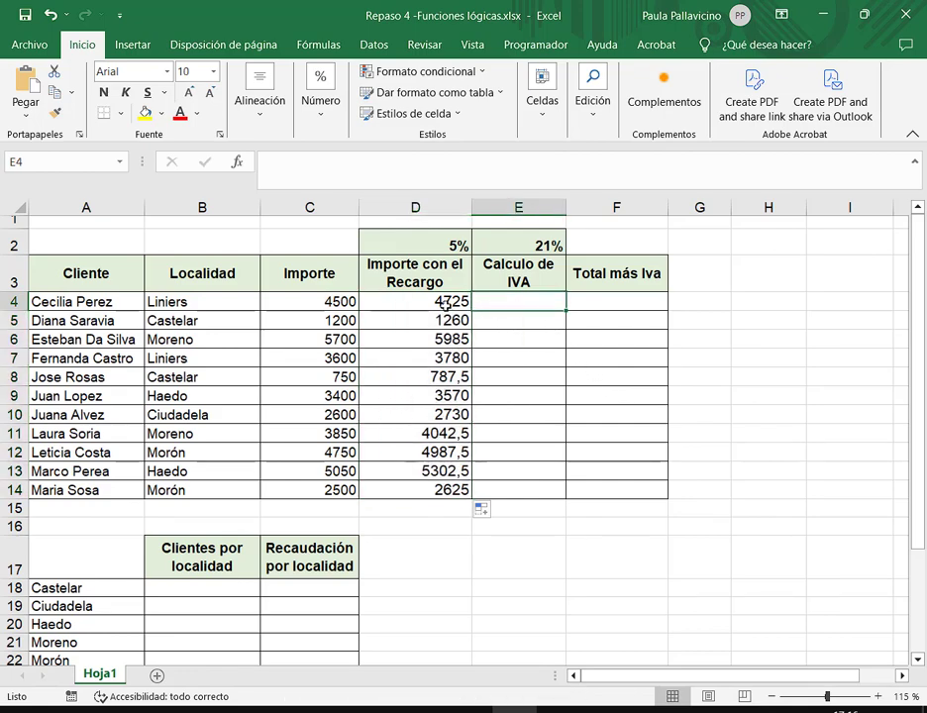
left_click(445, 302)
key("F2")
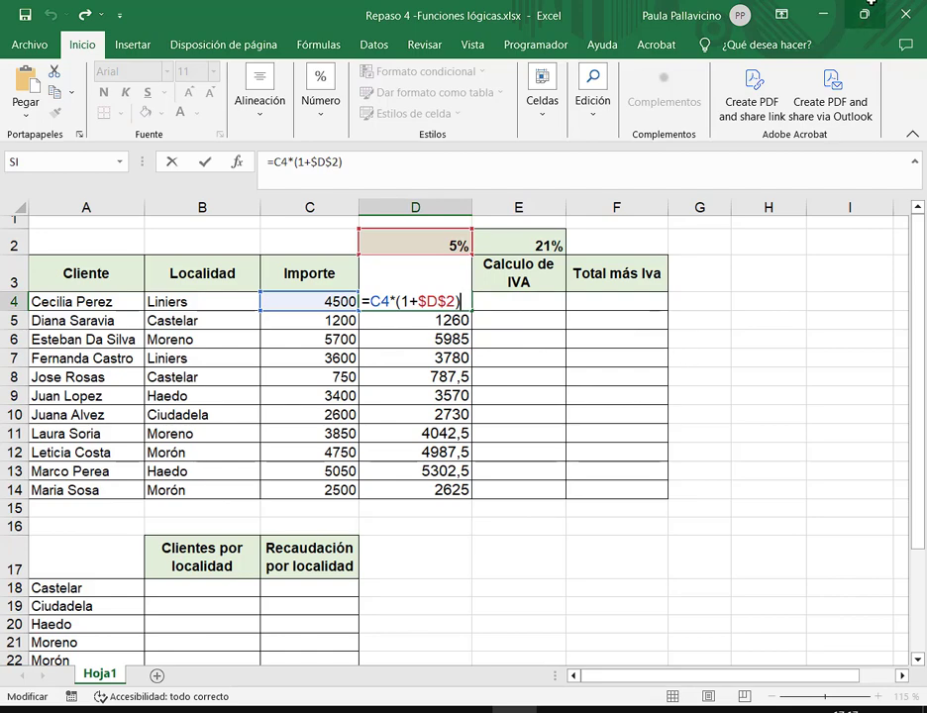
key("Escape")
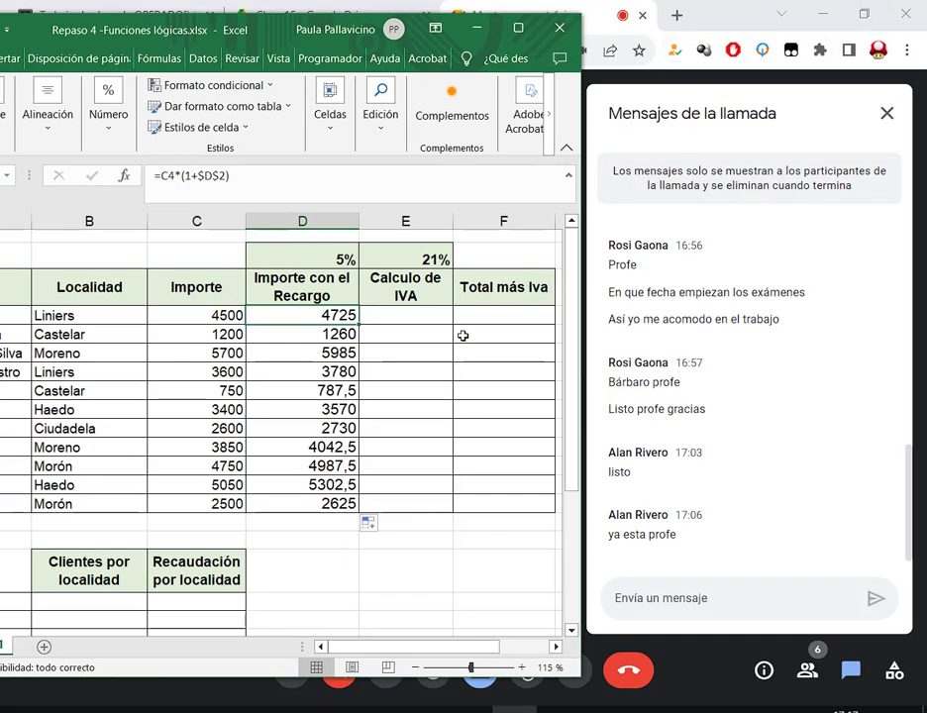
left_click_drag(234, 31, 262, 31)
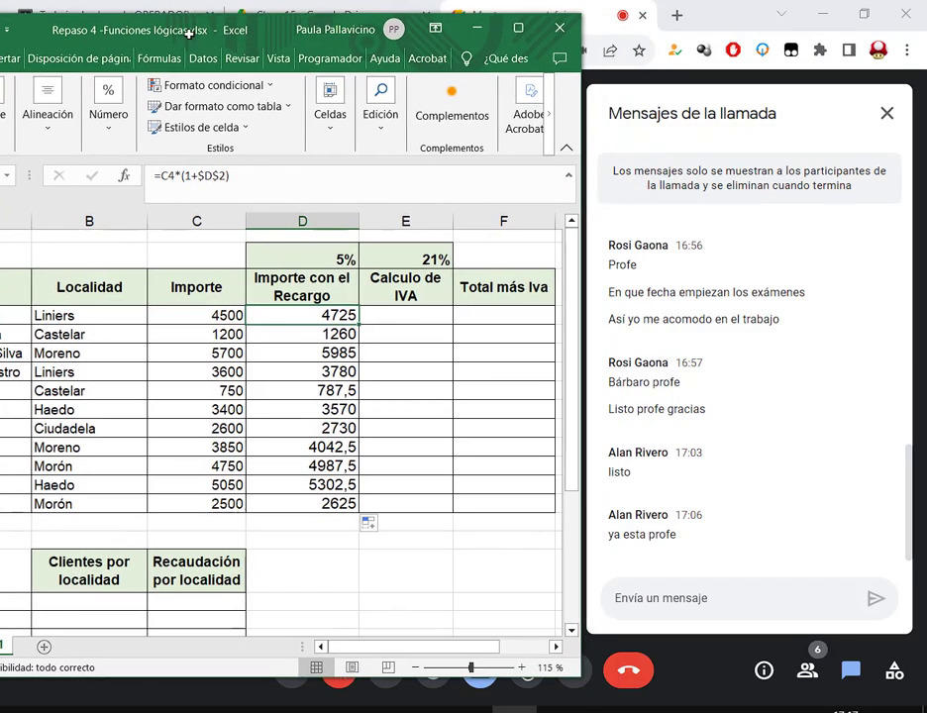
double_click(327, 315)
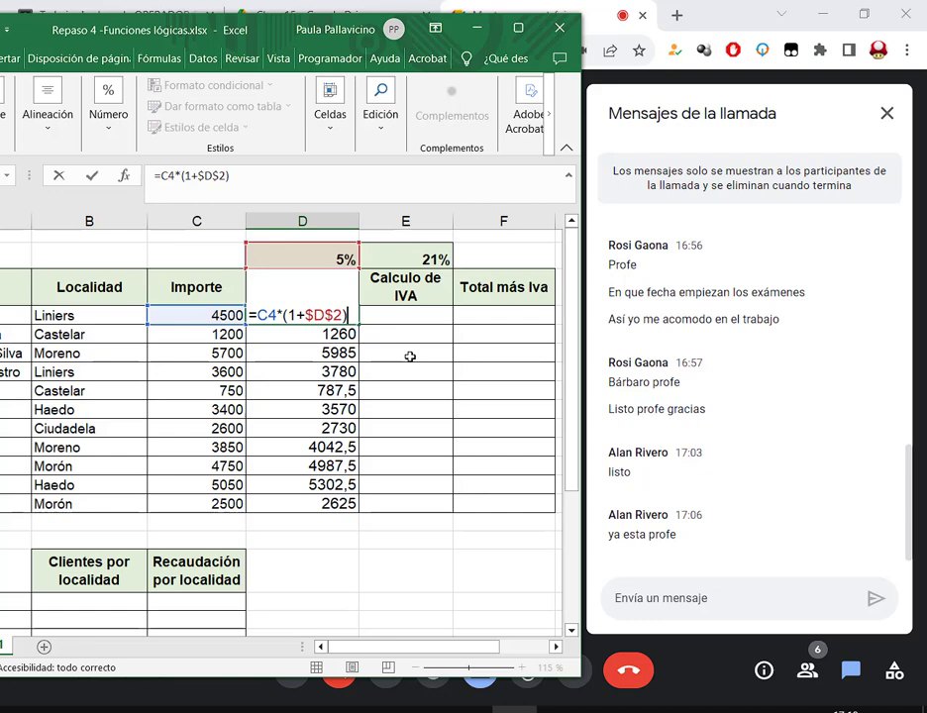
key("Tab")
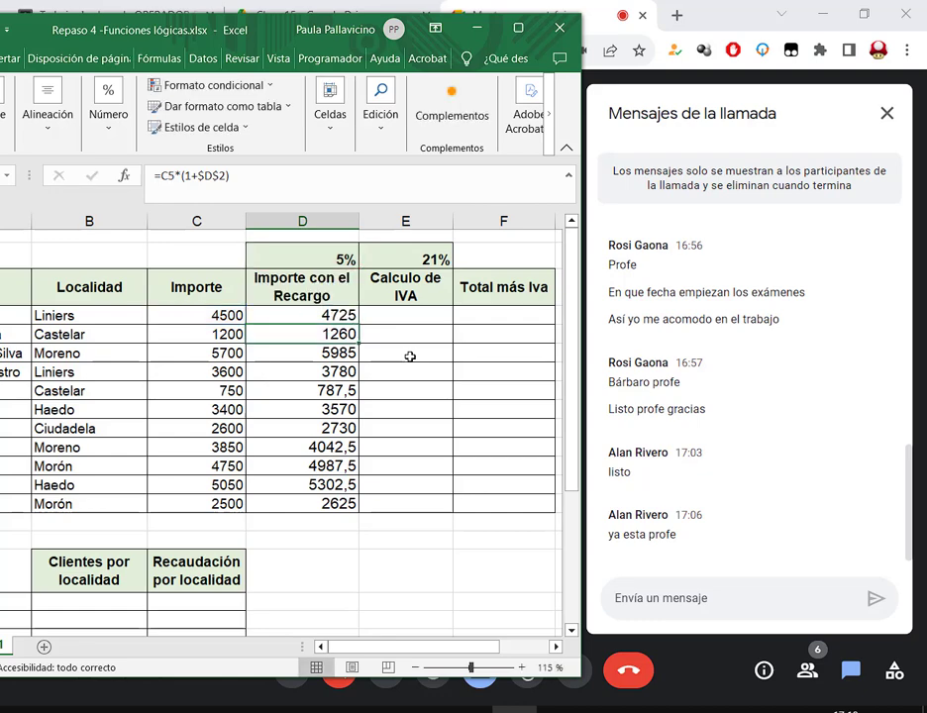
type("=")
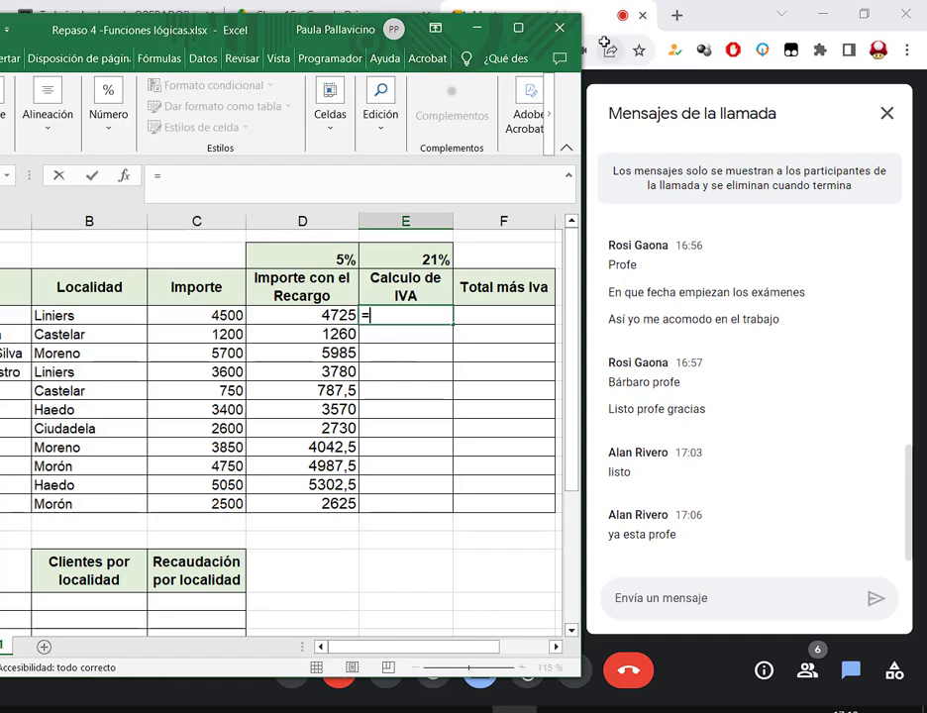
key("Escape")
Step: Maximize the workbook, check instruction 2, calculate Calculo de IVA in E4 with =C4*$E$2 and copy it down through E14
left_click(522, 30)
scroll(276, 408, "down", 4)
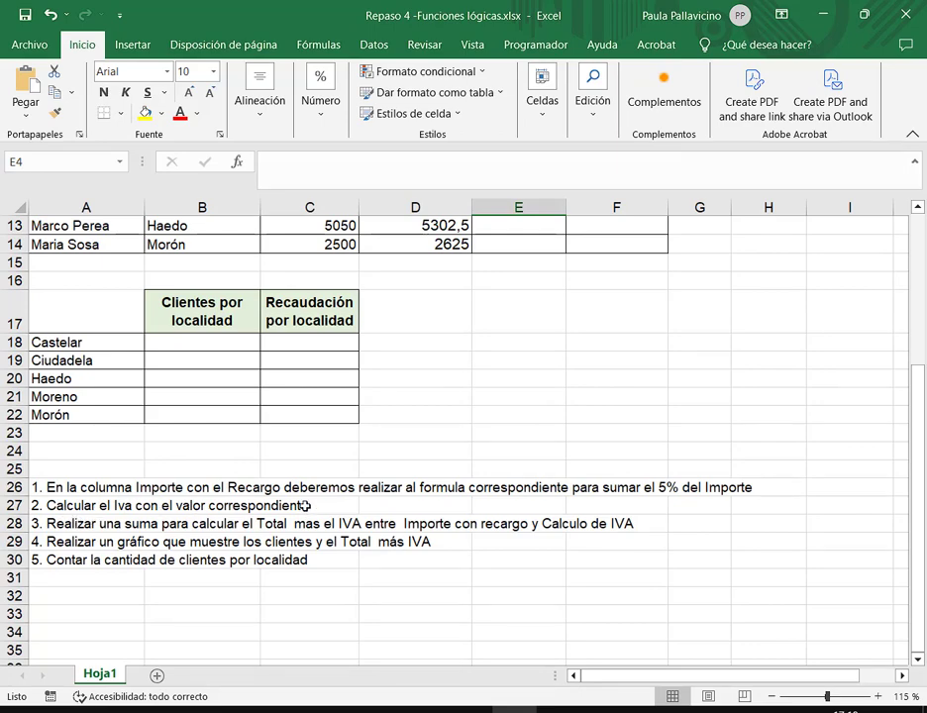
scroll(308, 505, "up", 2)
scroll(308, 505, "up", 3)
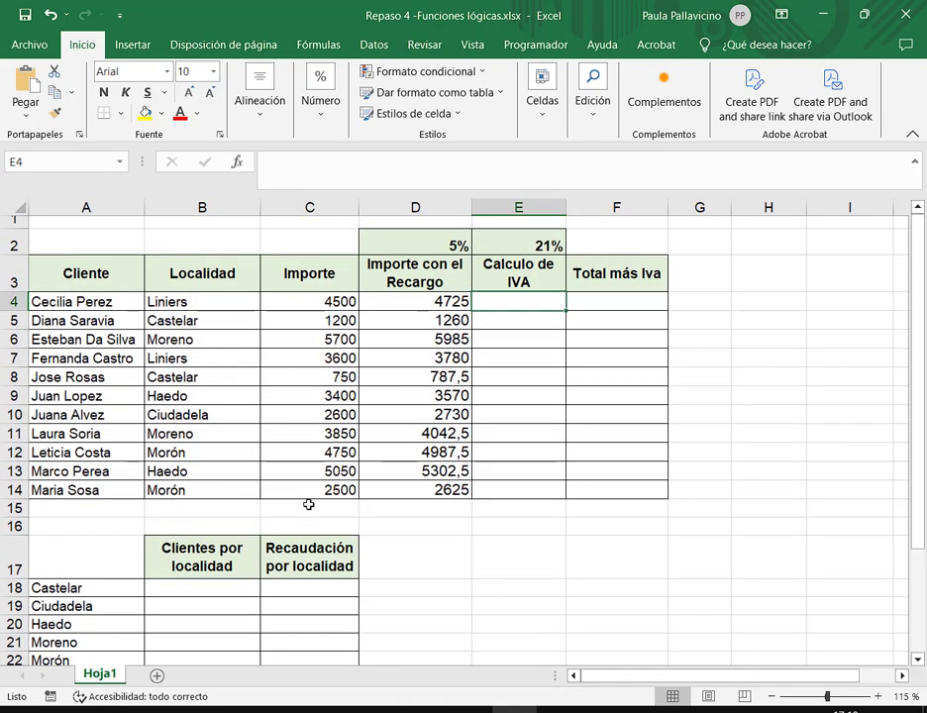
type("=")
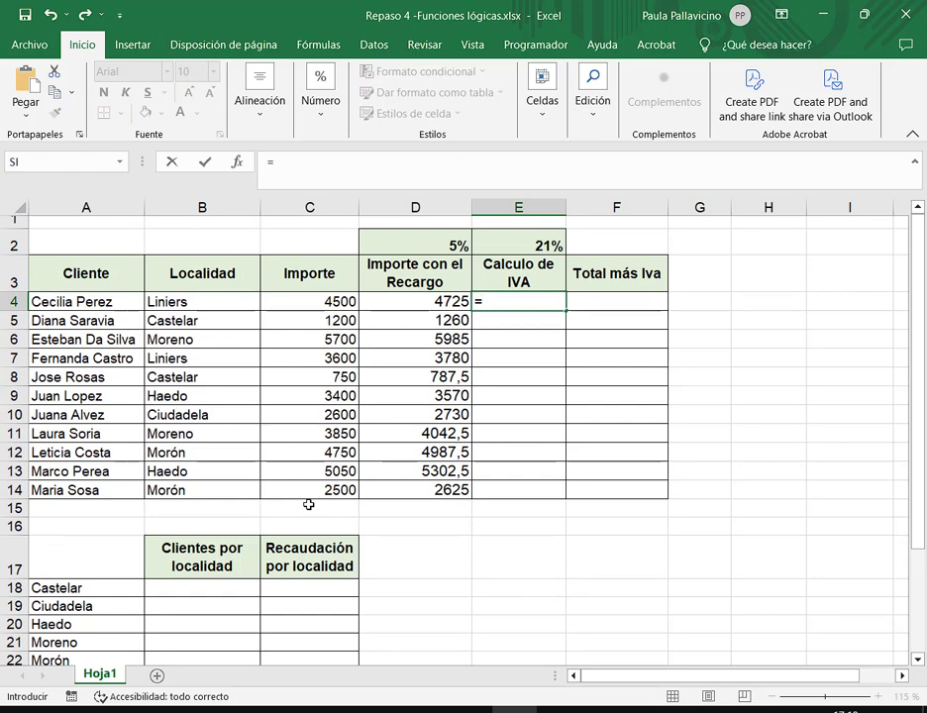
left_click(346, 302)
type("*")
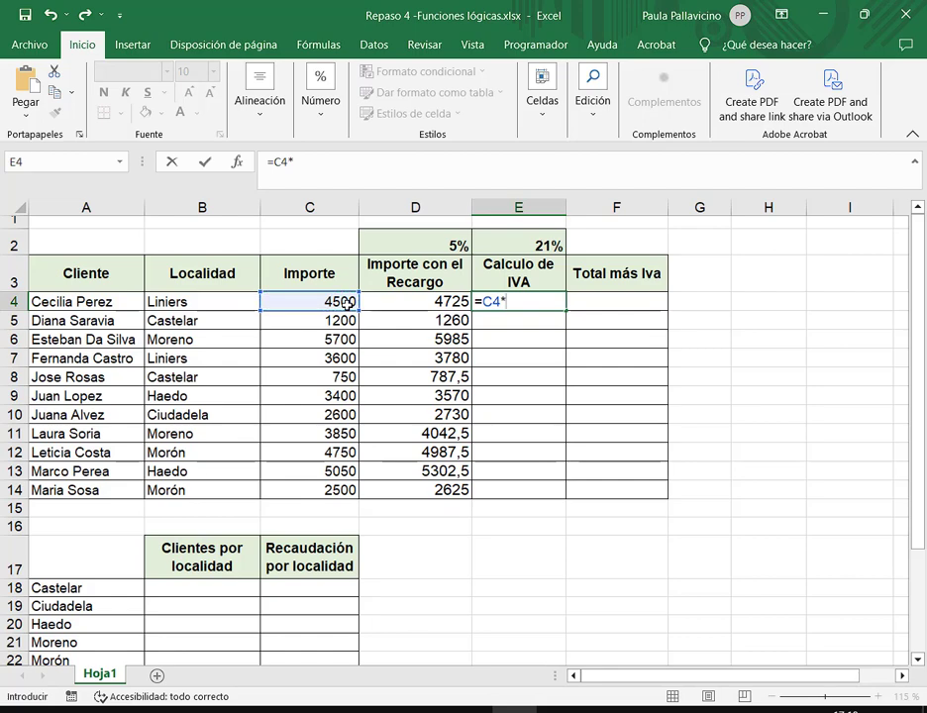
left_click(552, 245)
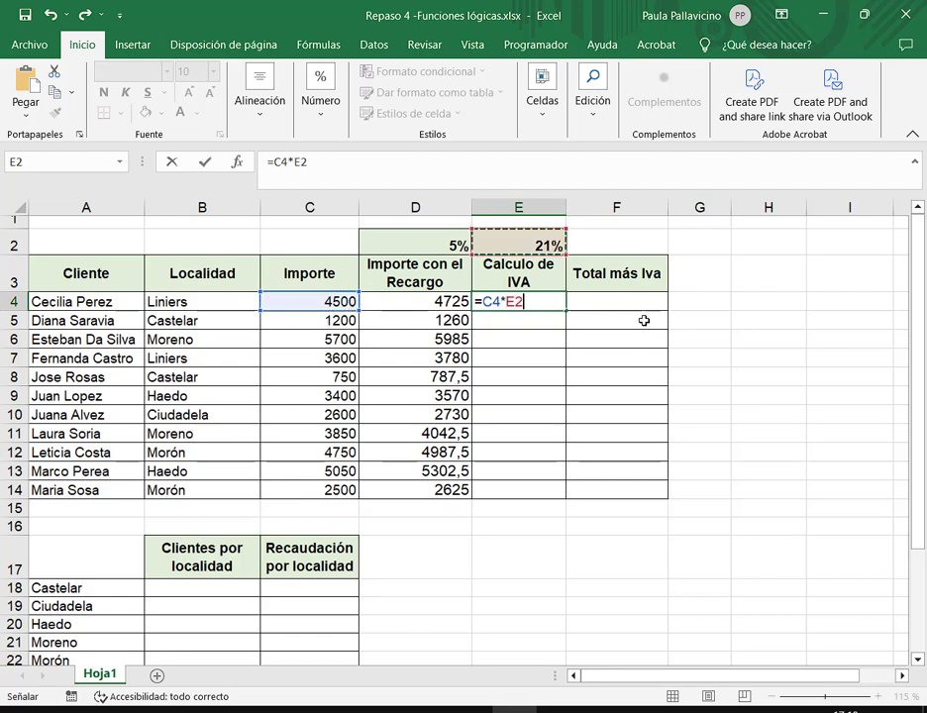
key("F4")
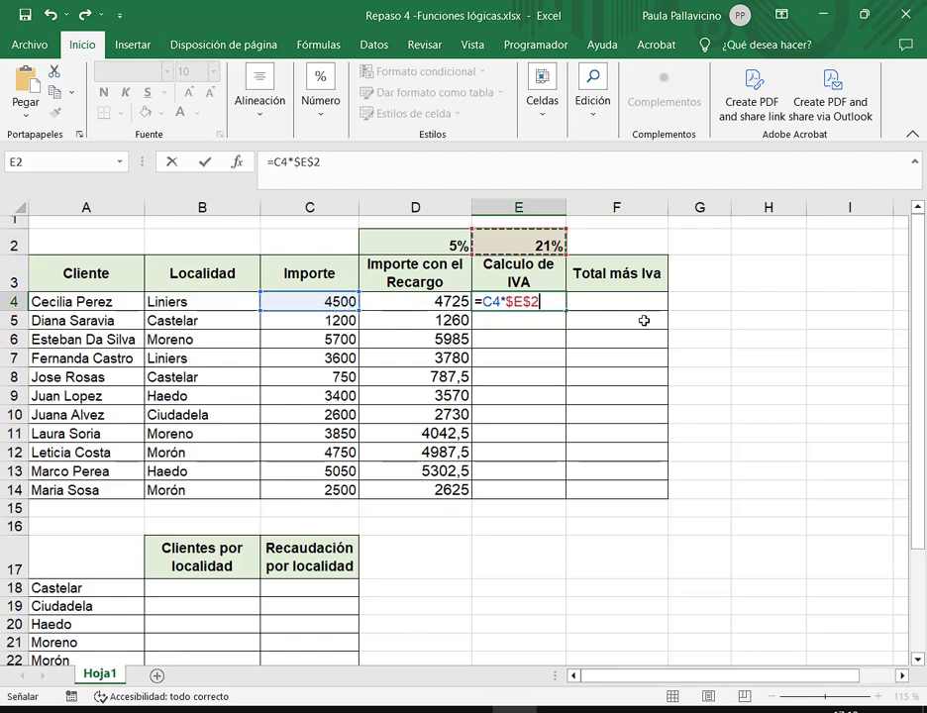
key("Return")
left_click(550, 302)
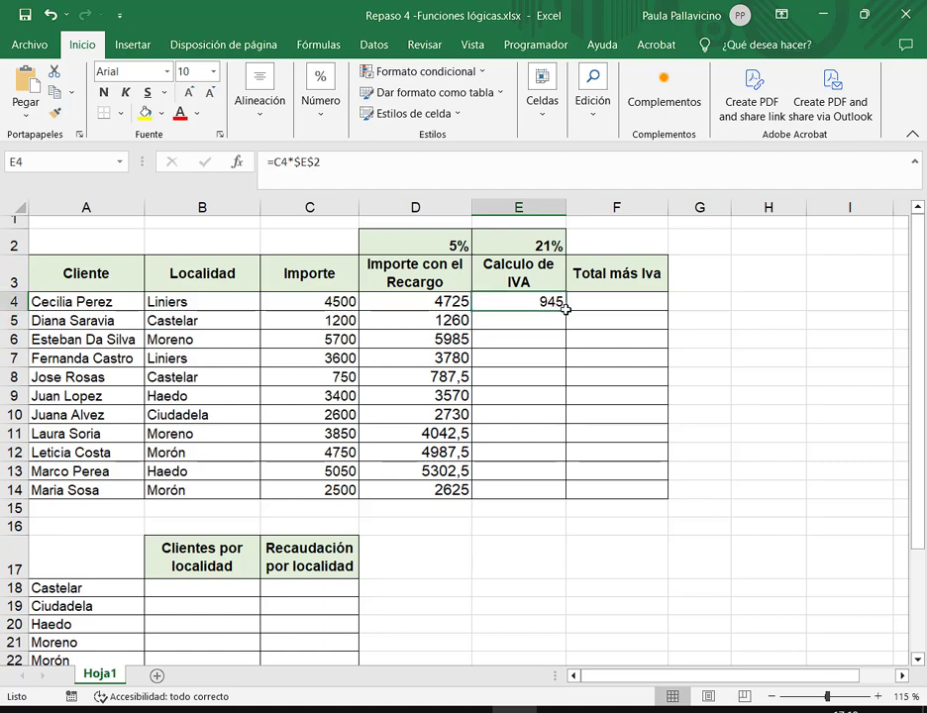
double_click(565, 310)
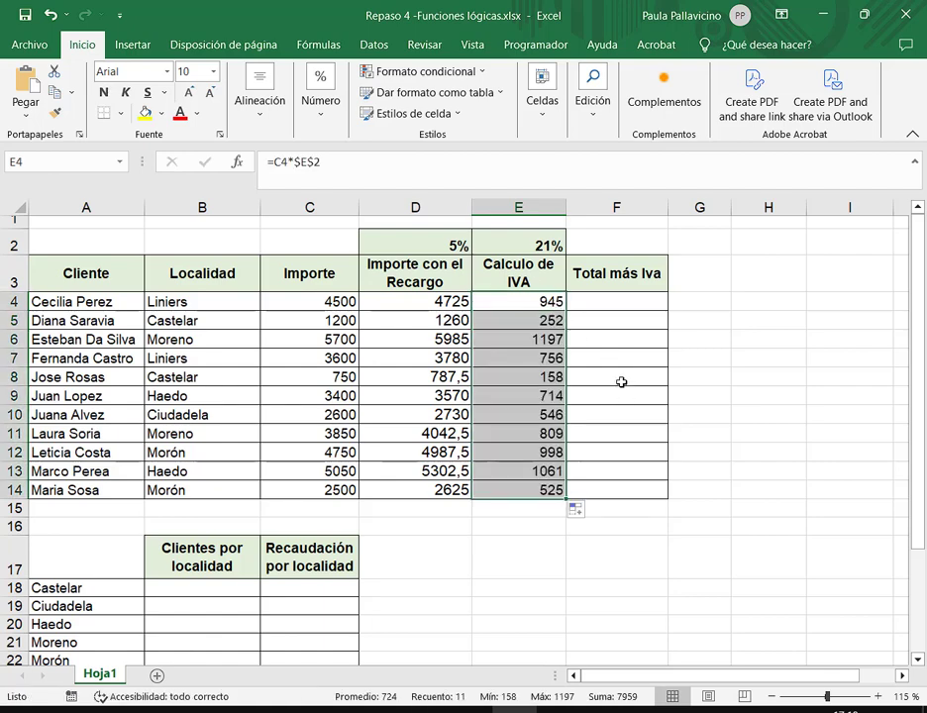
Step: Review the IVA formula in E4, focusing on its absolute reference to the percentage in E2
left_click(598, 302)
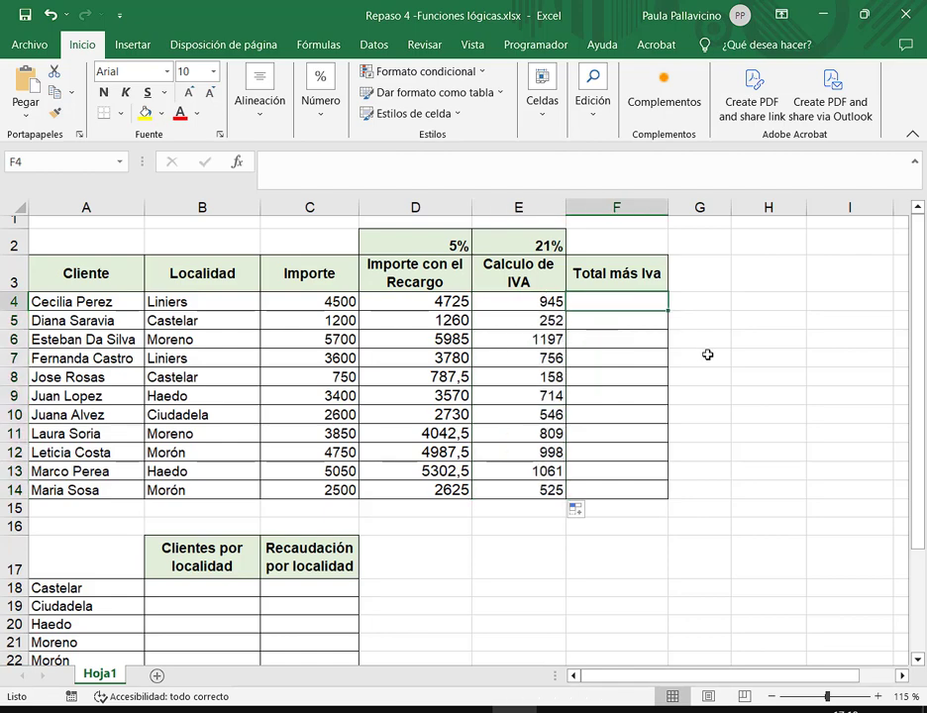
double_click(552, 302)
left_click_drag(506, 302, 555, 302)
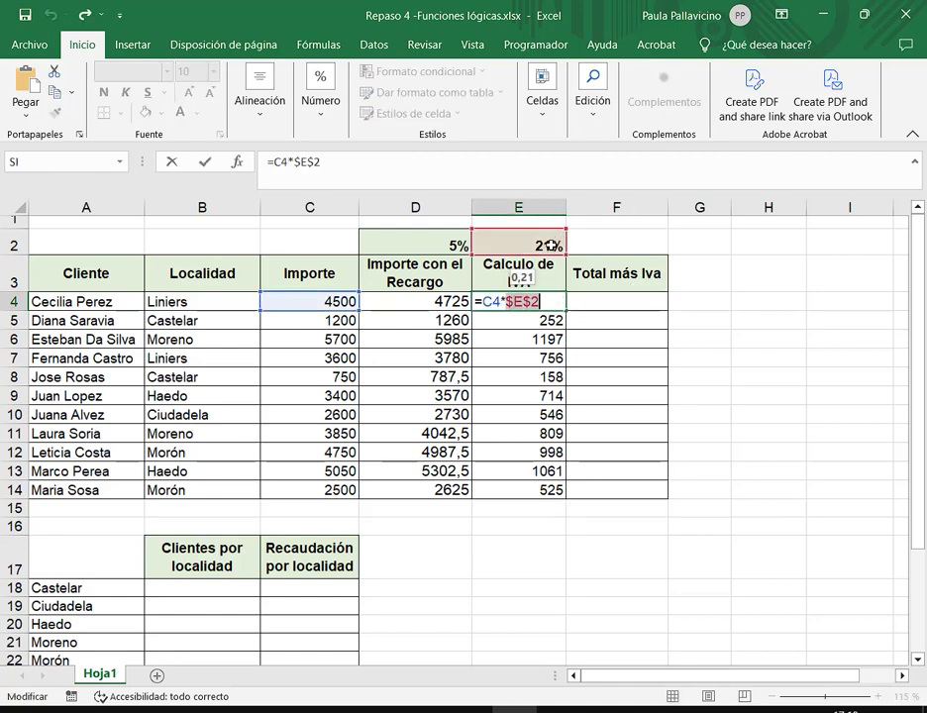
key("Escape")
Step: Calculate Total más Iva in F4 with =D4+E4, as instruction 3 asks, and copy the formula down through F14
left_click(624, 307)
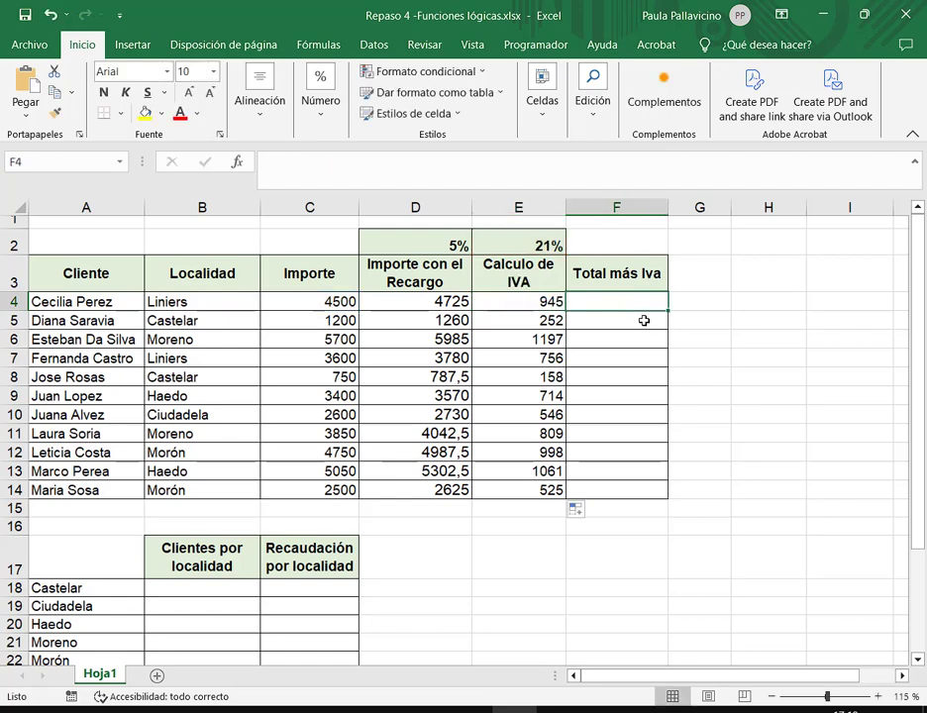
type("=")
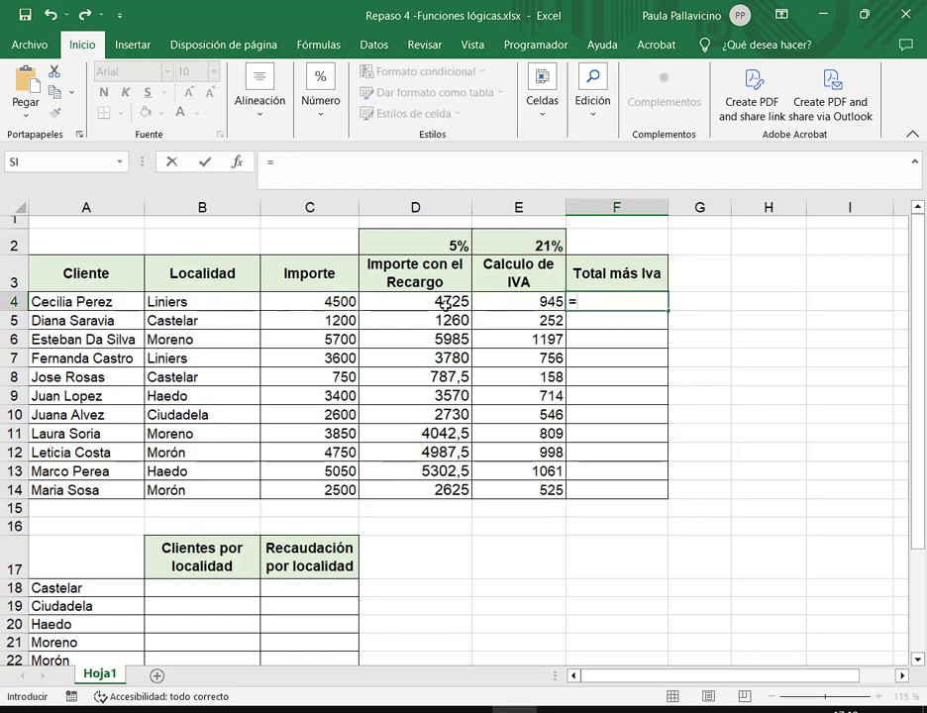
left_click(448, 302)
scroll(526, 328, "down", 5)
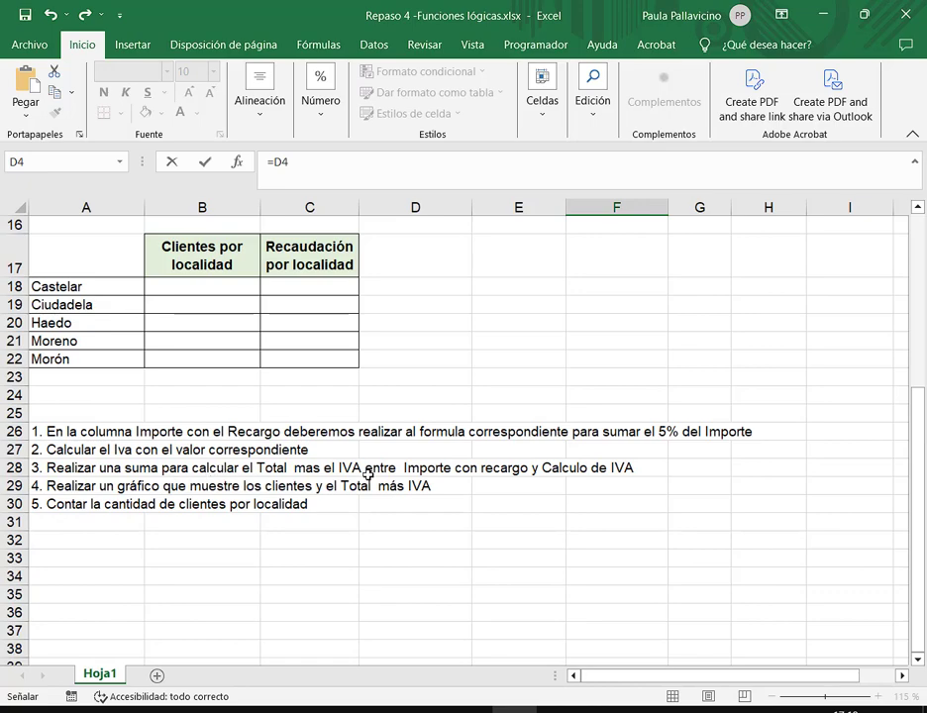
scroll(616, 486, "up", 5)
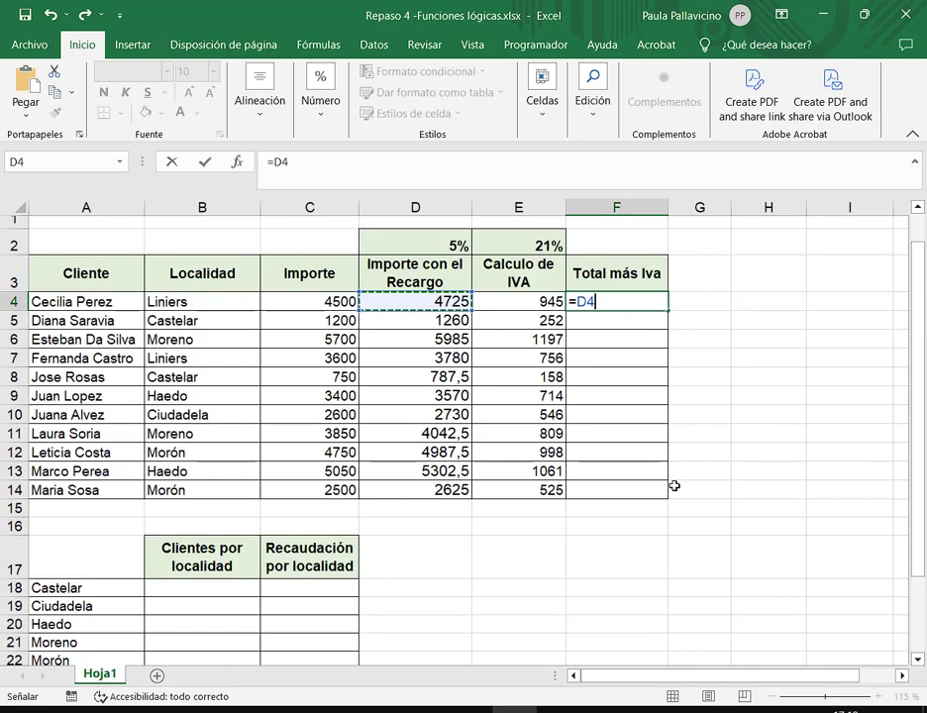
type("+")
left_click(497, 305)
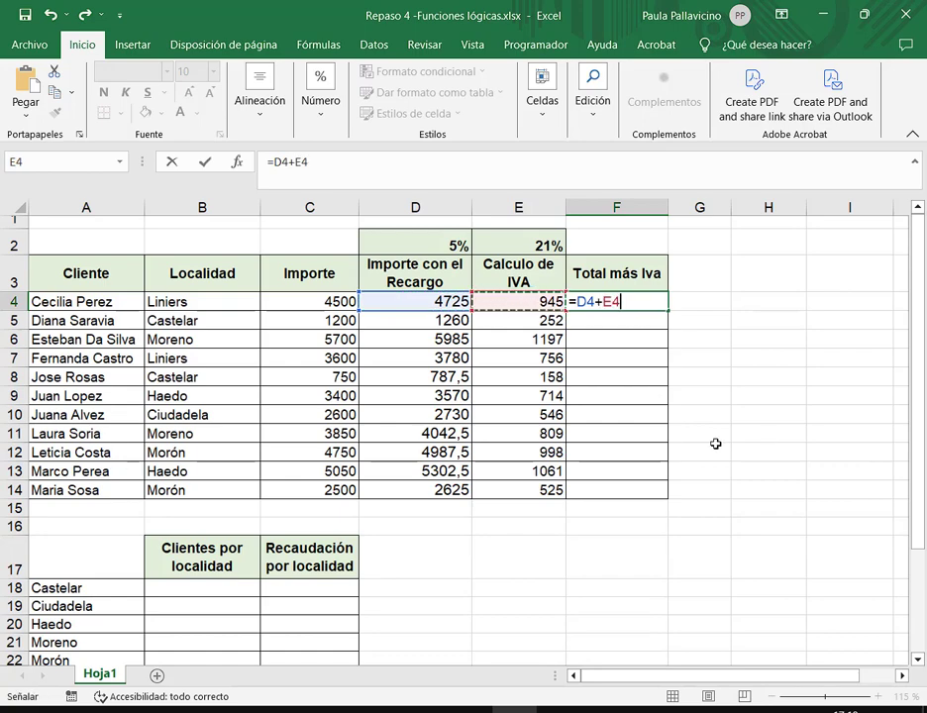
key("Return")
left_click(665, 302)
double_click(666, 309)
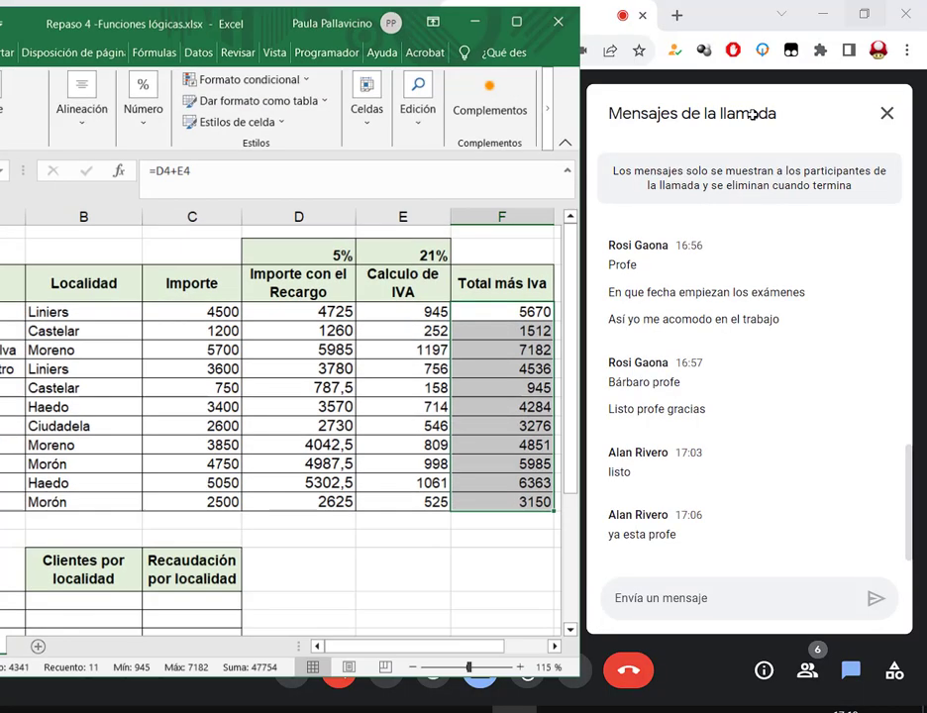
Step: Reduce the workbook window beside the call chat and review the formulas in E4 and F4
key("super+Down")
left_click(416, 319)
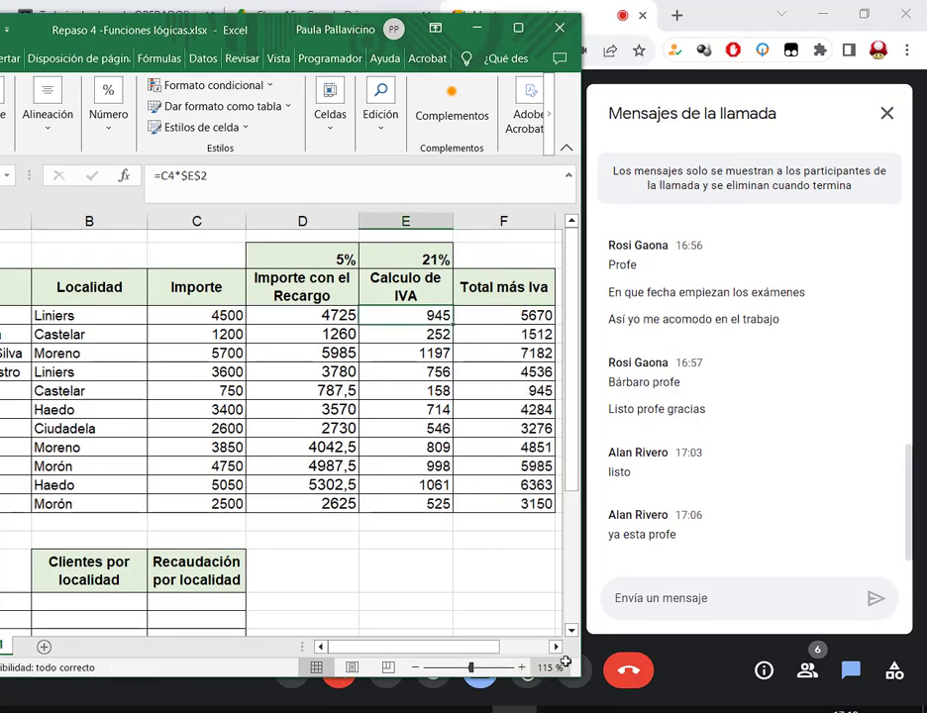
double_click(416, 319)
scroll(344, 302, "right", 2)
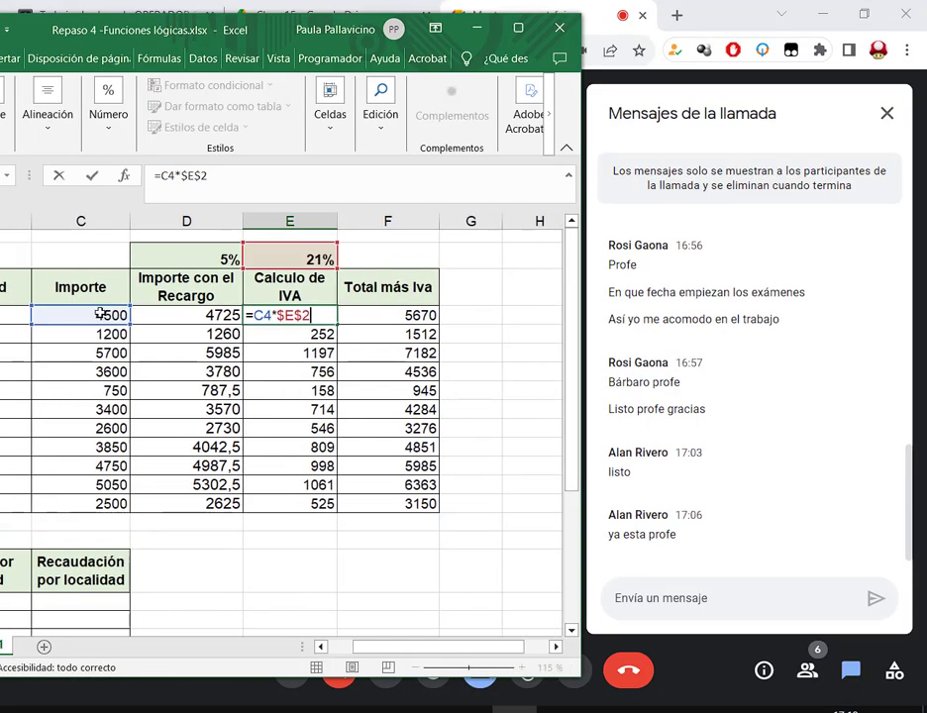
left_click(426, 317)
double_click(425, 317)
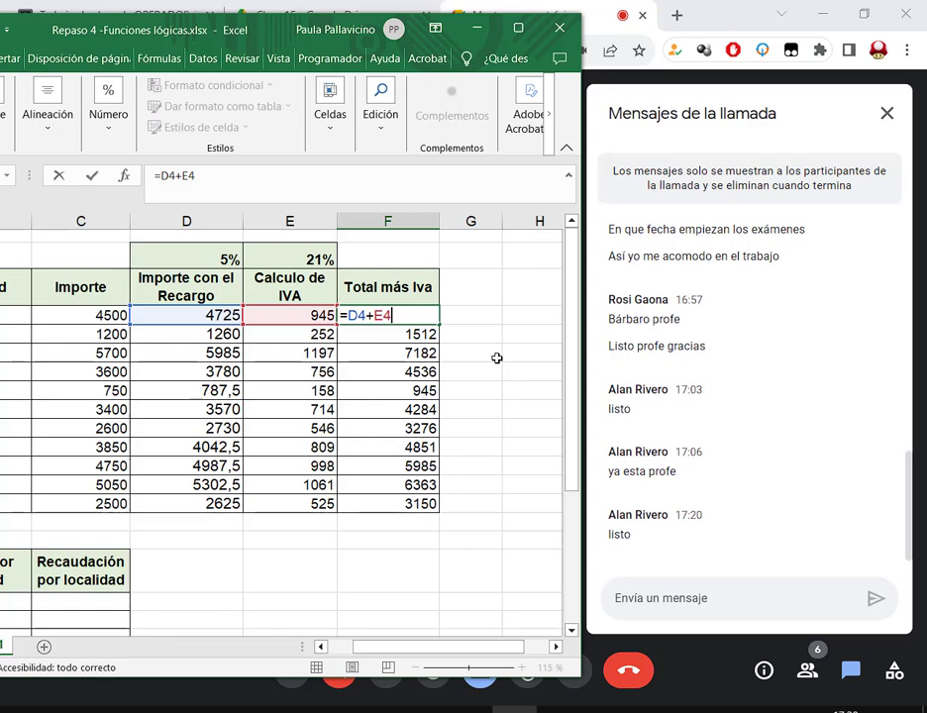
key("ctrl+Return")
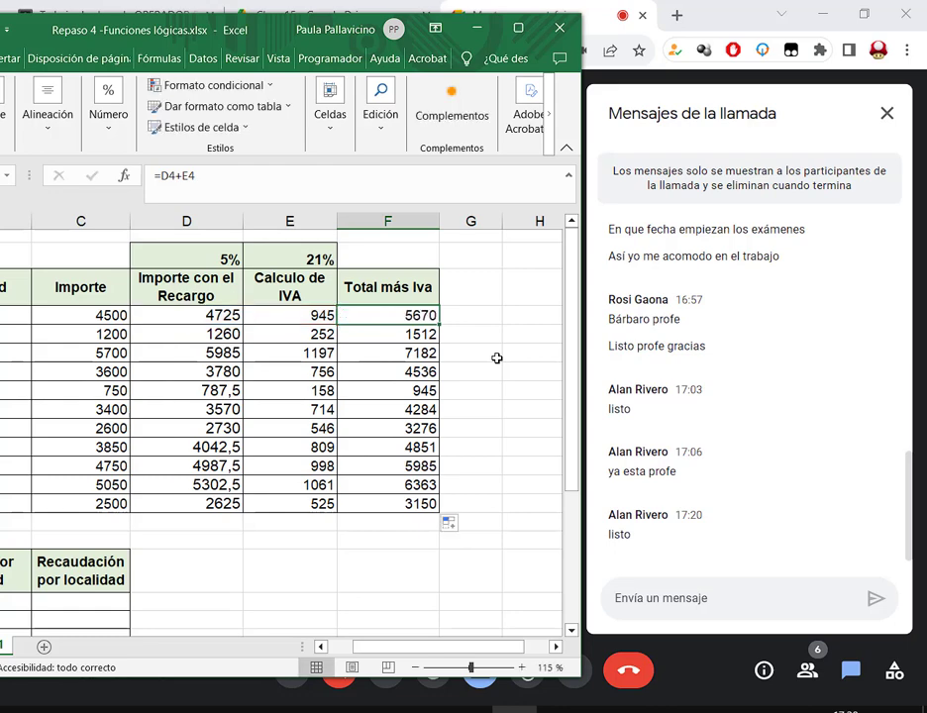
Step: Maximize the workbook and apply the accounting number format with the $ symbol to the amounts in C4:F14
left_click(518, 28)
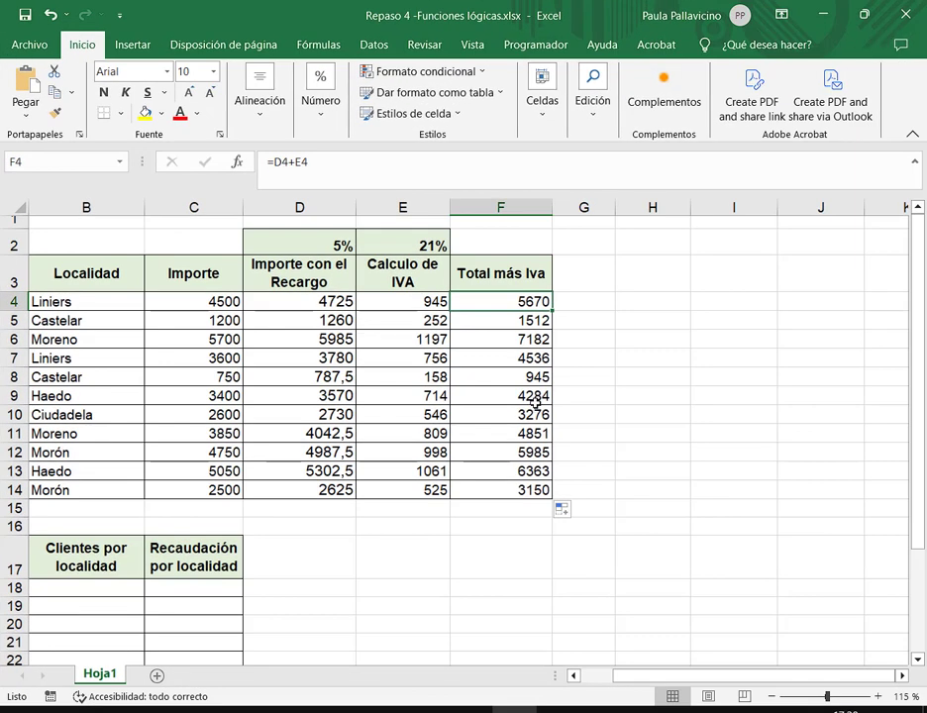
left_click_drag(209, 302, 530, 492)
left_click(317, 111)
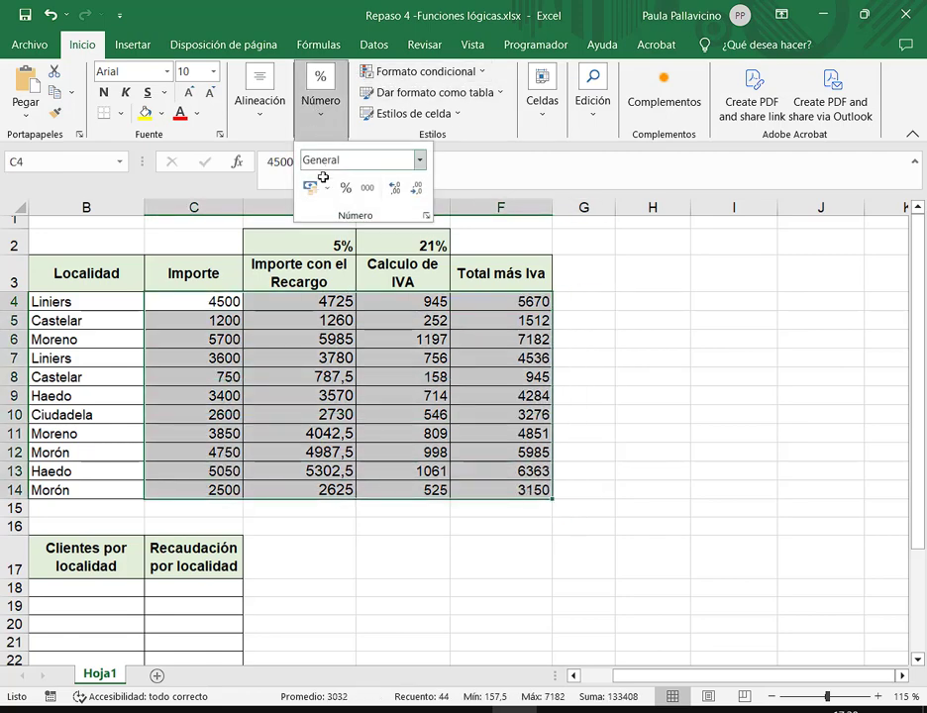
left_click(327, 190)
left_click(357, 238)
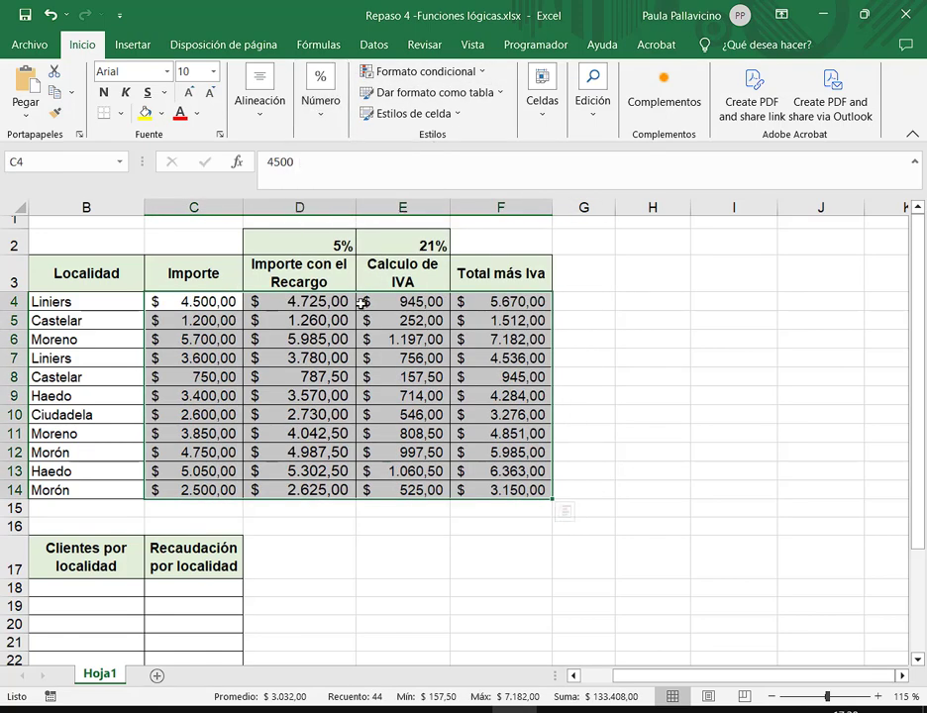
left_click(309, 547)
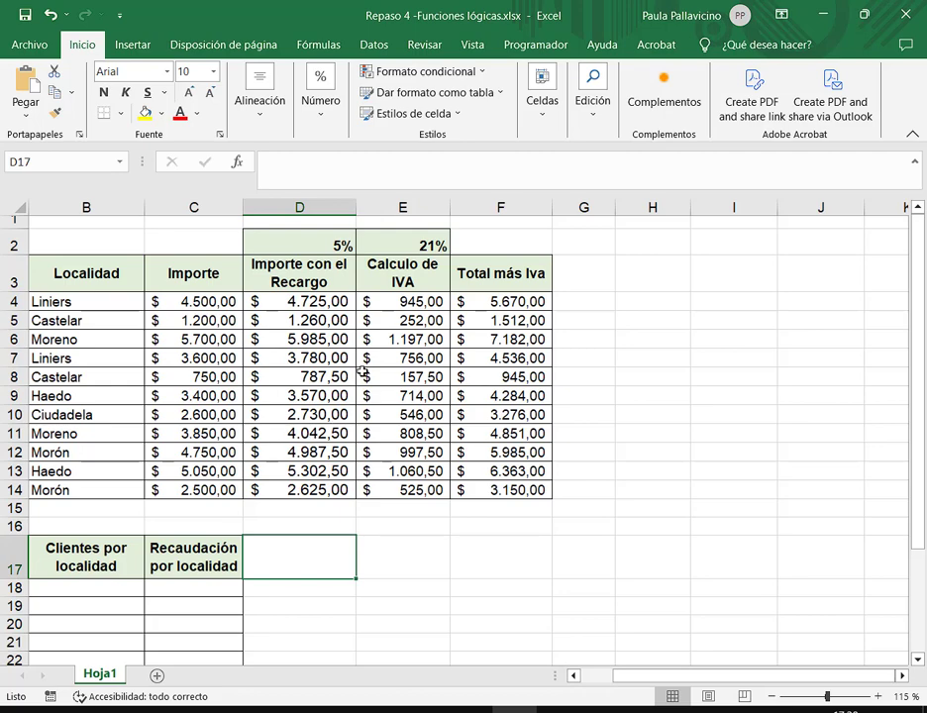
Step: Examine the per-locality summary table in A17:C22 and its source ranges, Localidad in B4:B14 and Total más Iva in F4:F14
left_click(575, 674)
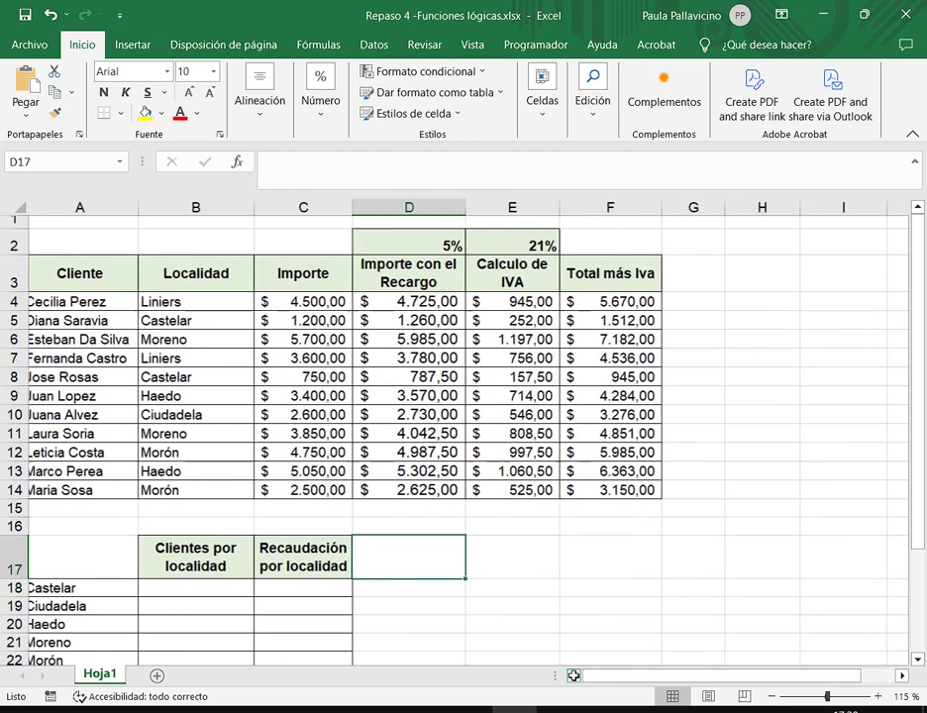
left_click(234, 556)
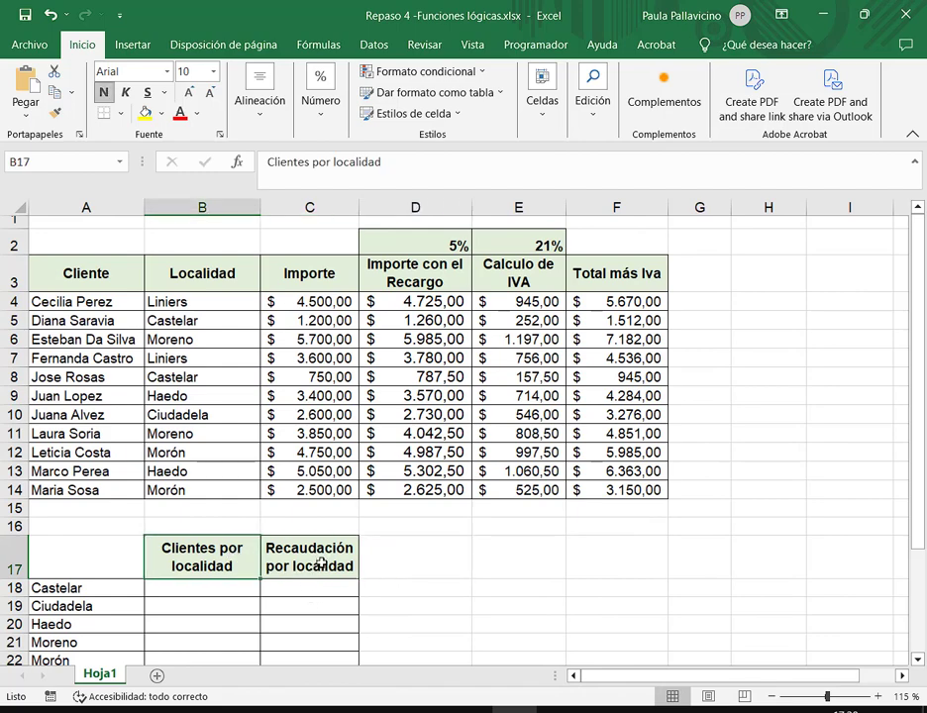
left_click(320, 562)
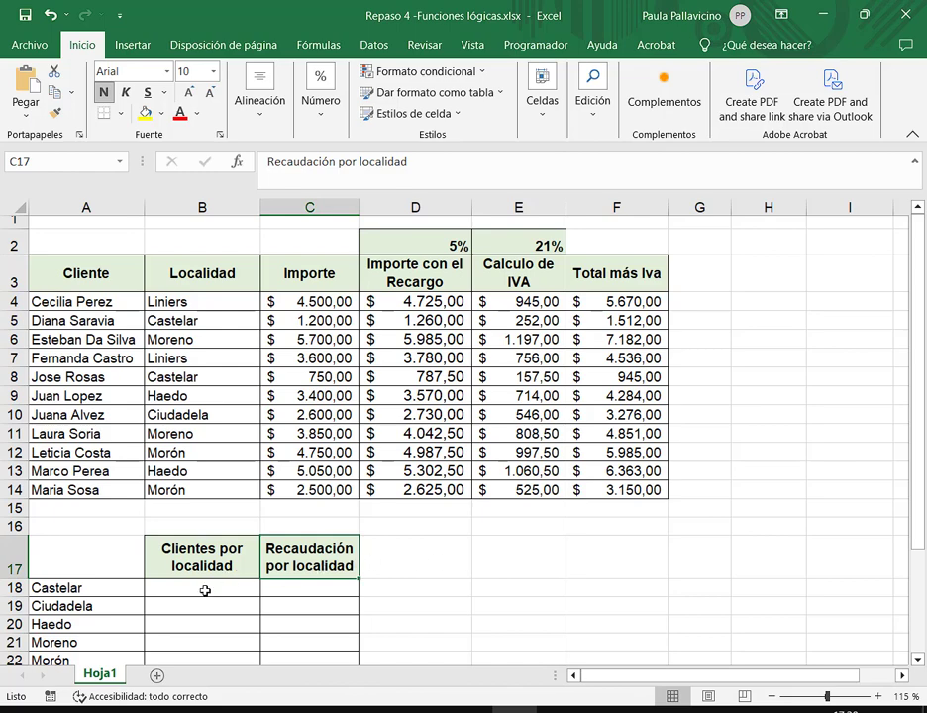
scroll(205, 589, "down", 1)
left_click(218, 512)
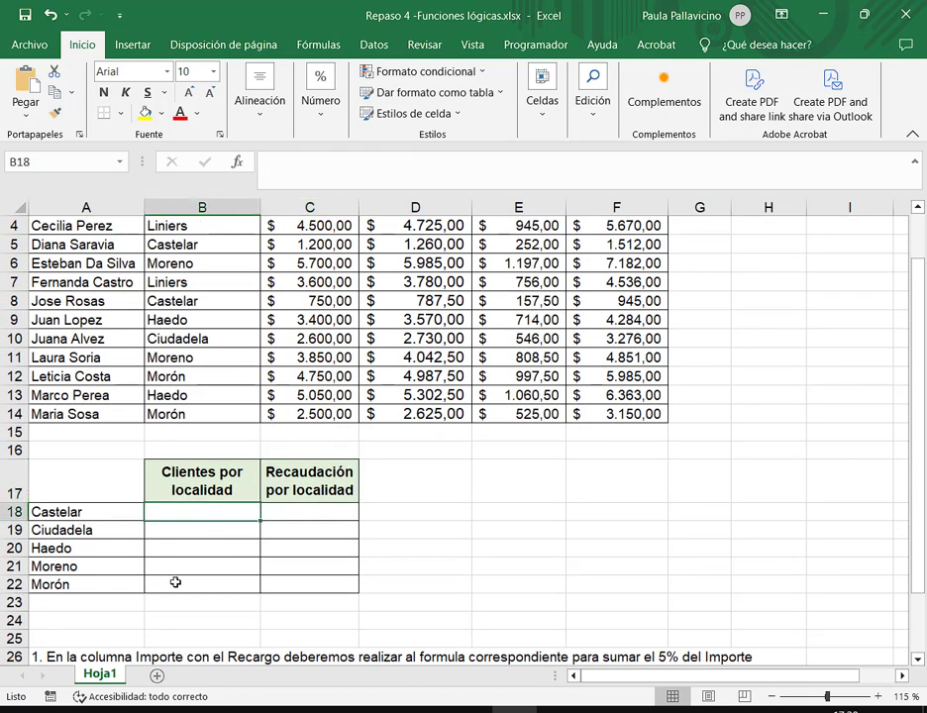
left_click(305, 507)
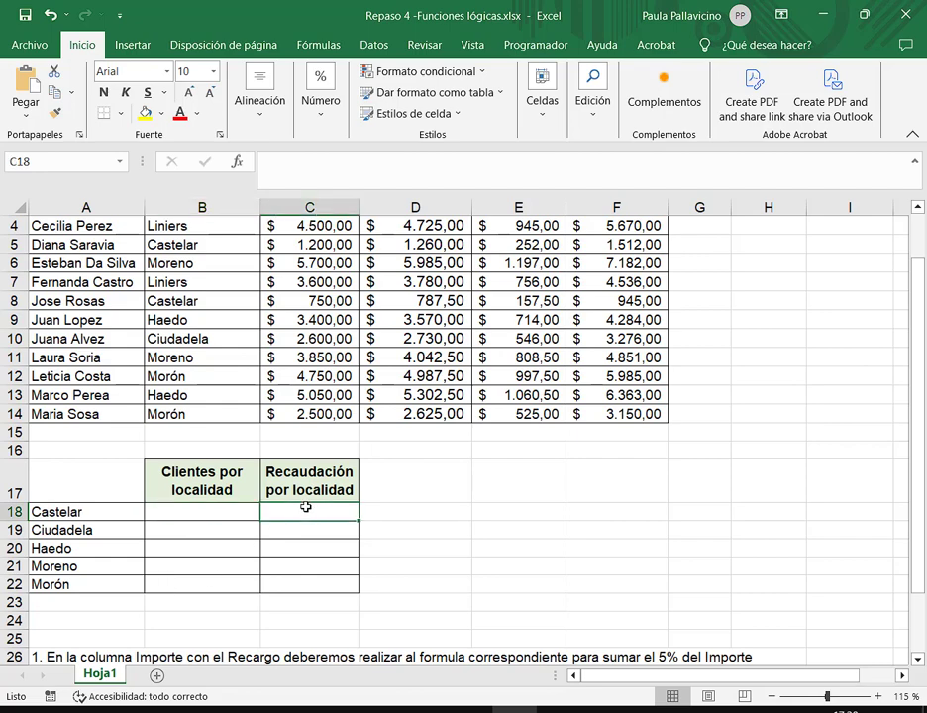
scroll(645, 322, "up", 1)
left_click_drag(634, 301, 624, 396)
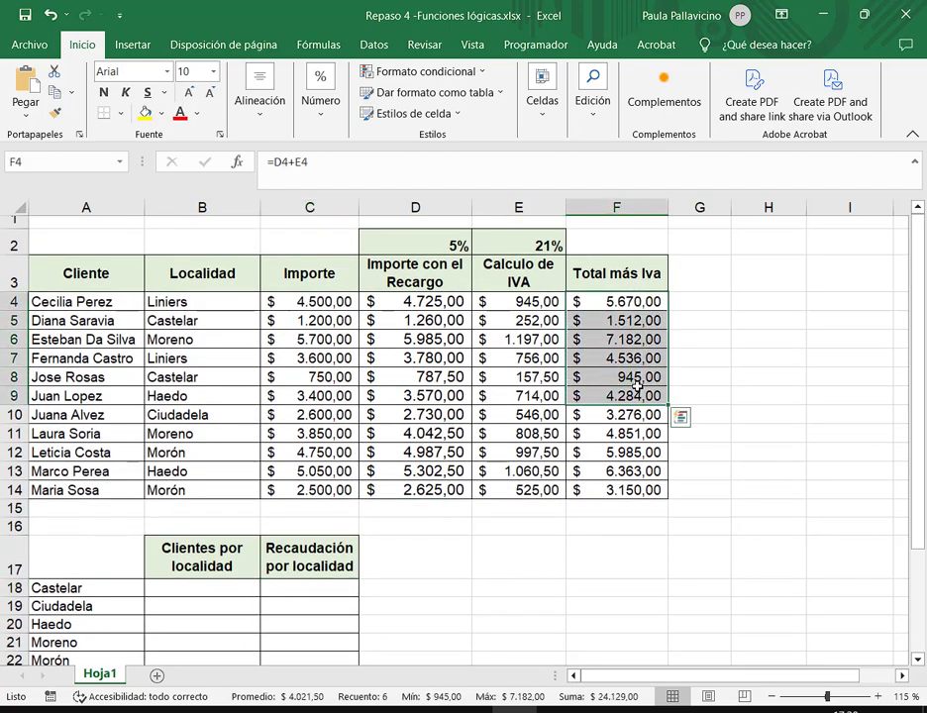
left_click(313, 588)
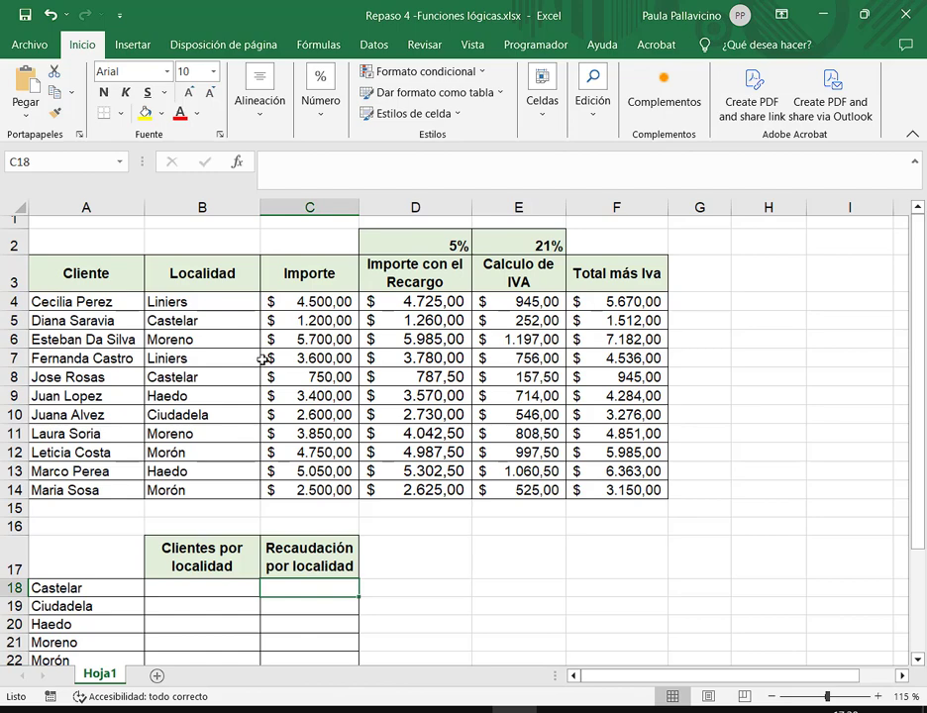
left_click_drag(248, 301, 244, 488)
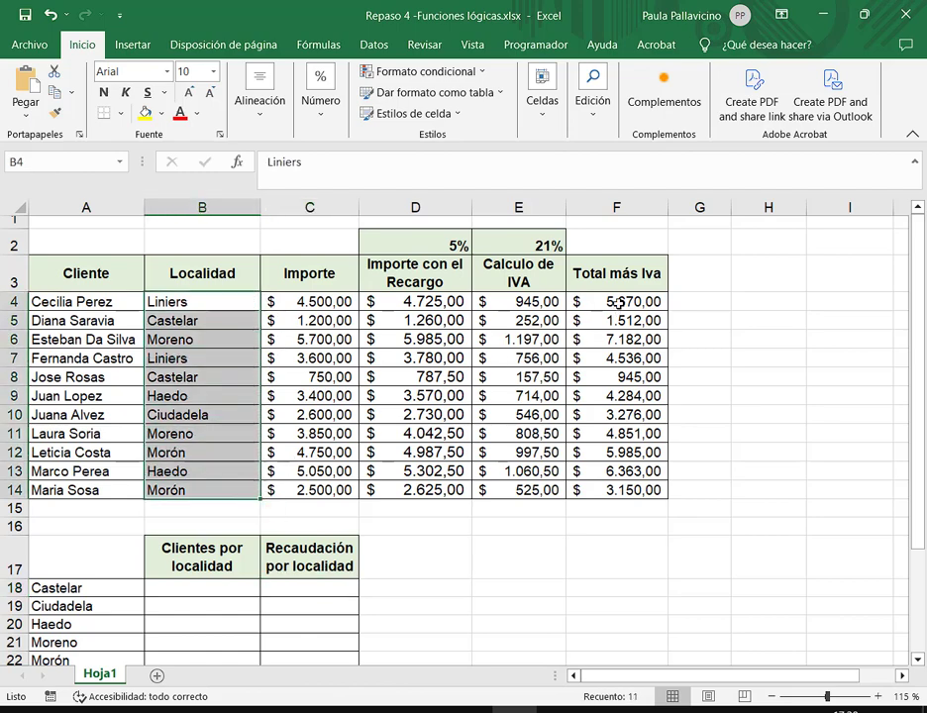
left_click_drag(613, 302, 626, 490)
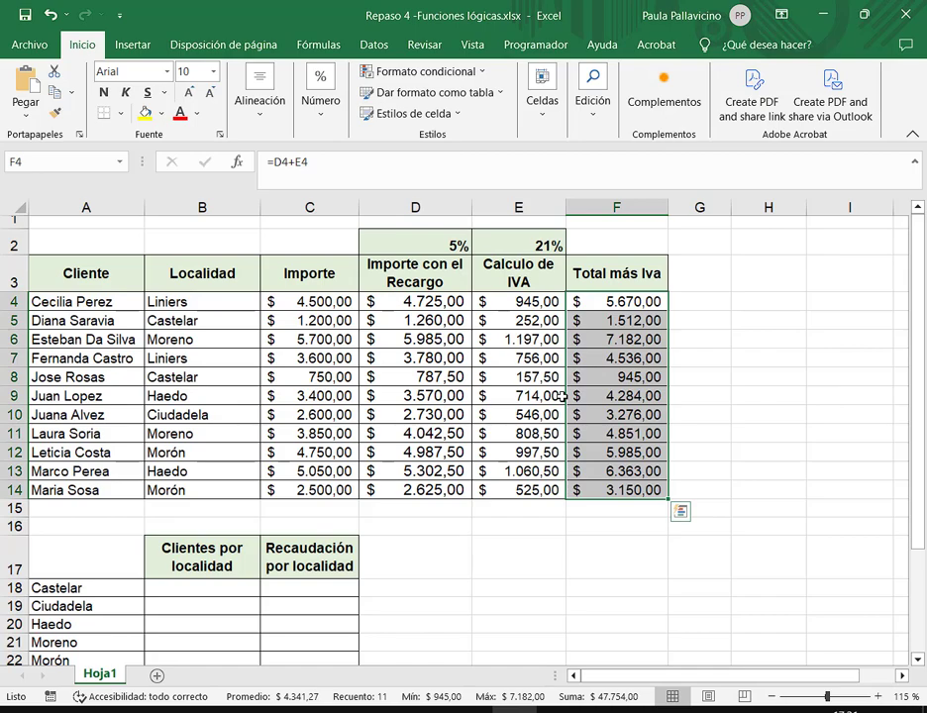
Step: Increase the font size of cell B18 under Clientes por localidad to 12
left_click(182, 587)
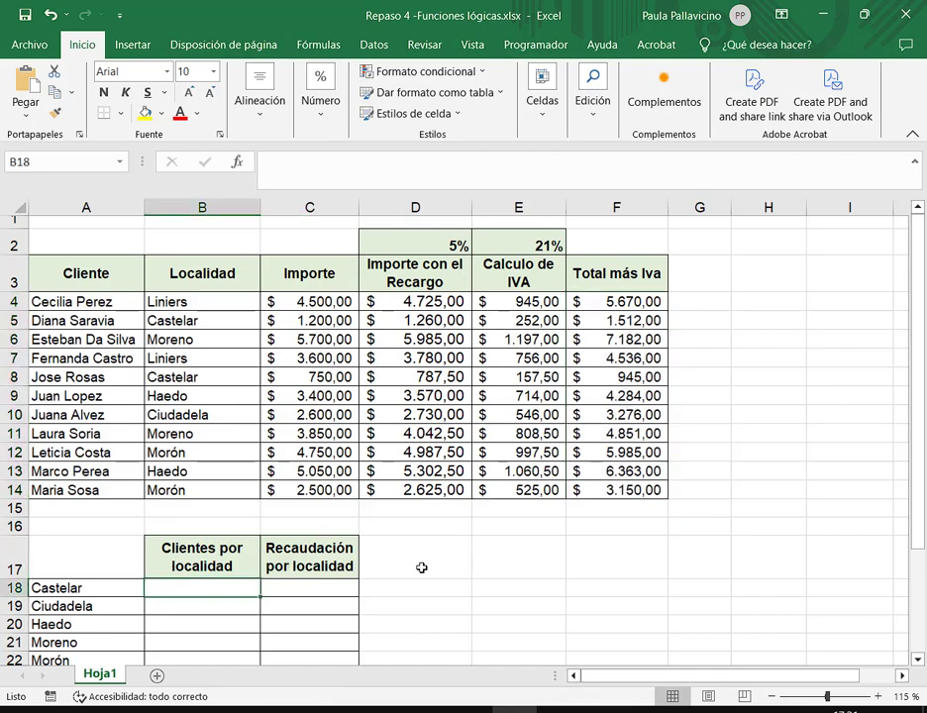
left_click_drag(923, 447, 921, 483)
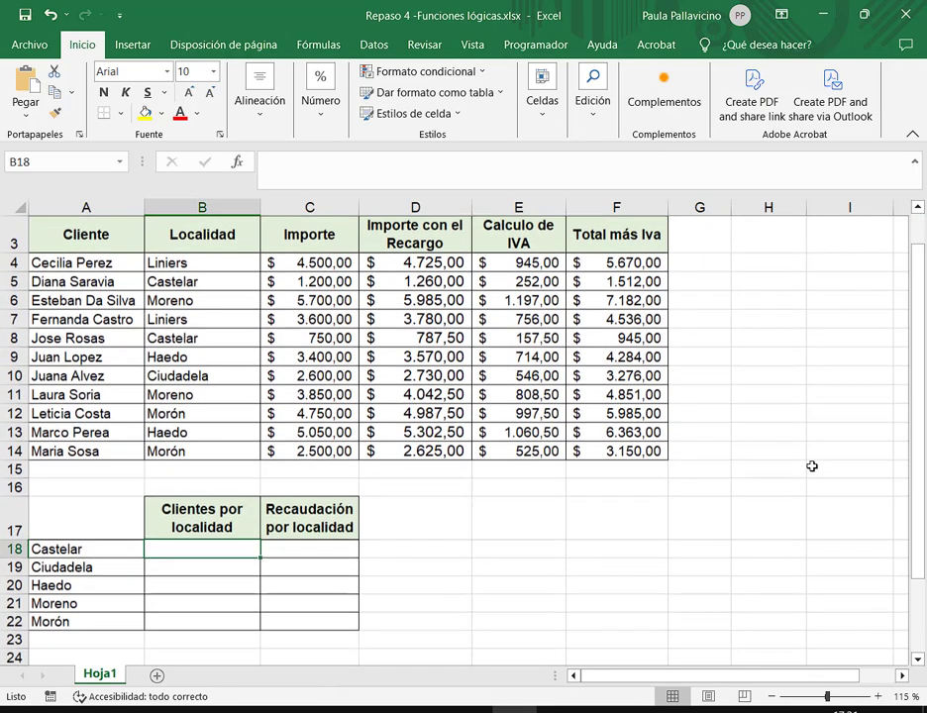
left_click(188, 92)
left_click(189, 92)
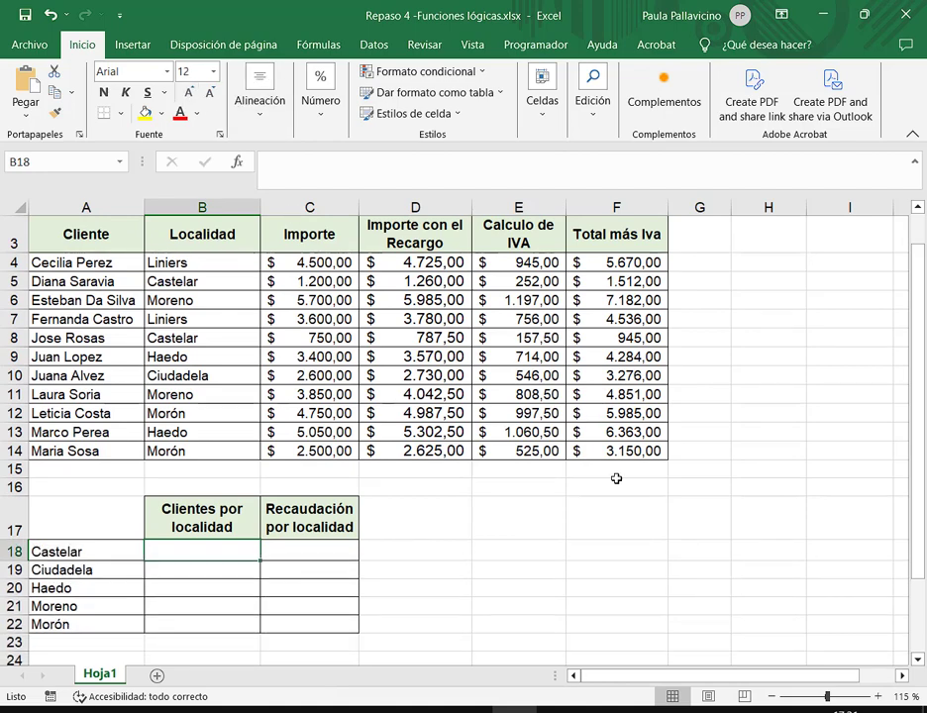
Step: Count Castelar's clients in B18 with =CONTAR.SI($B$4:$B$14;A18), using an absolute range for the localities
type("=CONTA")
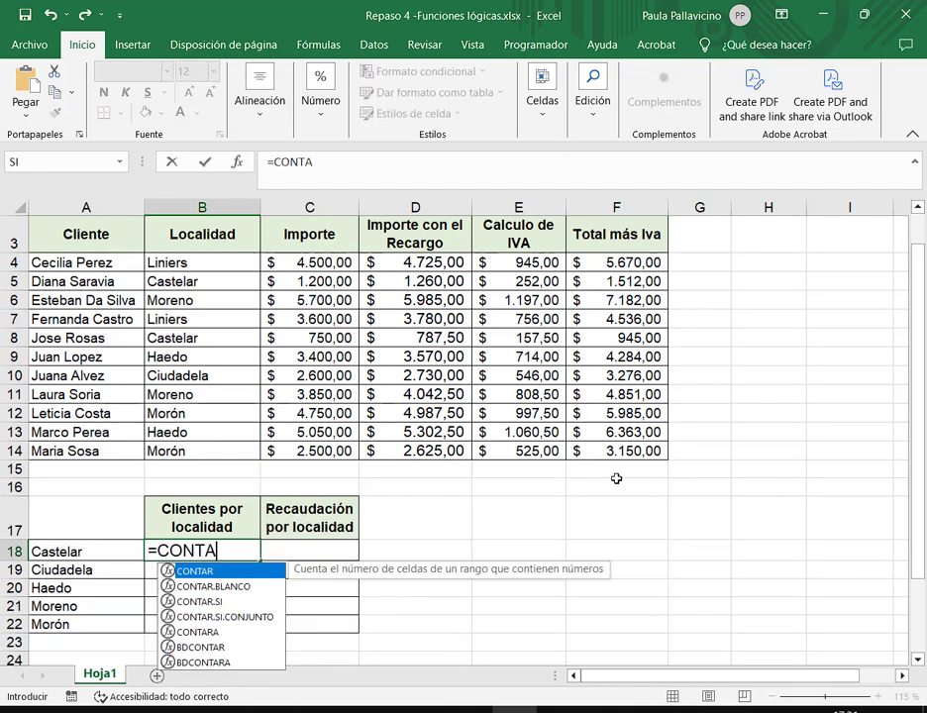
key("Down")
key("Down")
key("Tab")
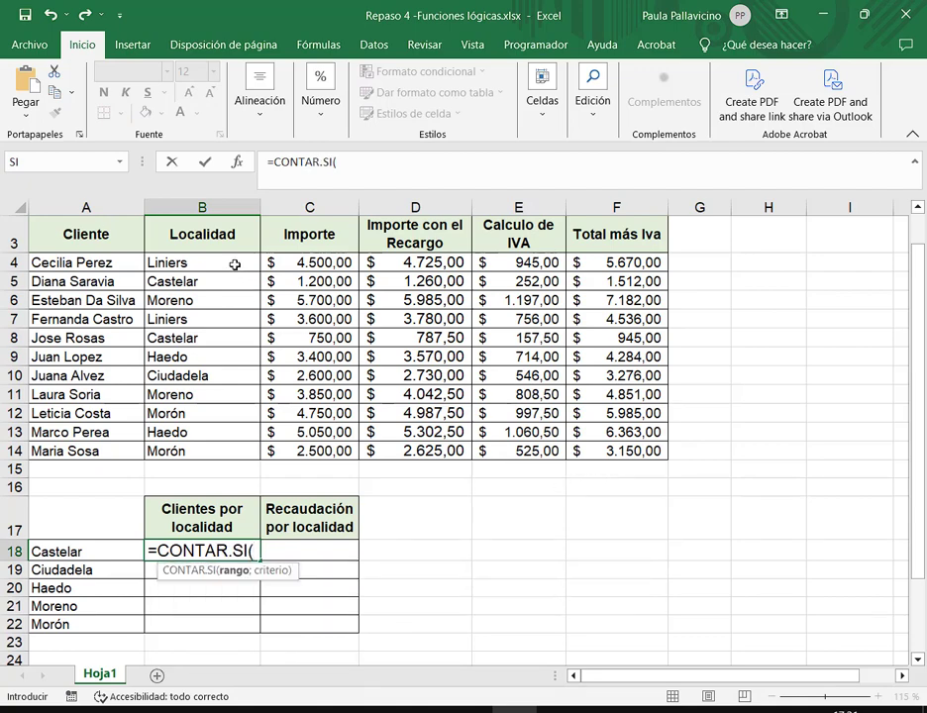
left_click_drag(234, 264, 238, 454)
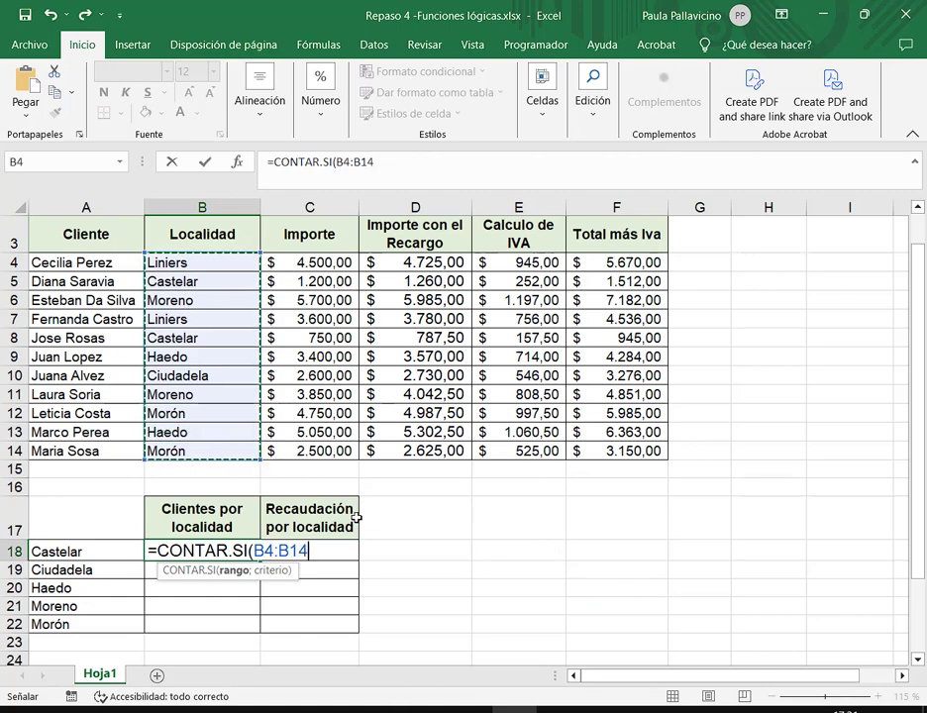
key("F4")
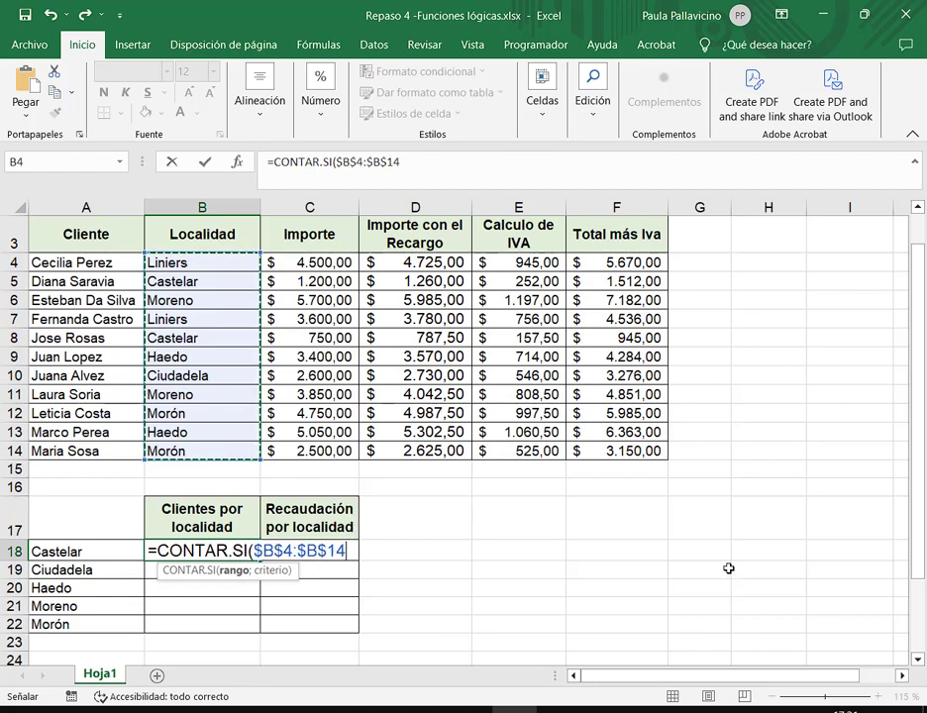
type(";")
left_click(61, 550)
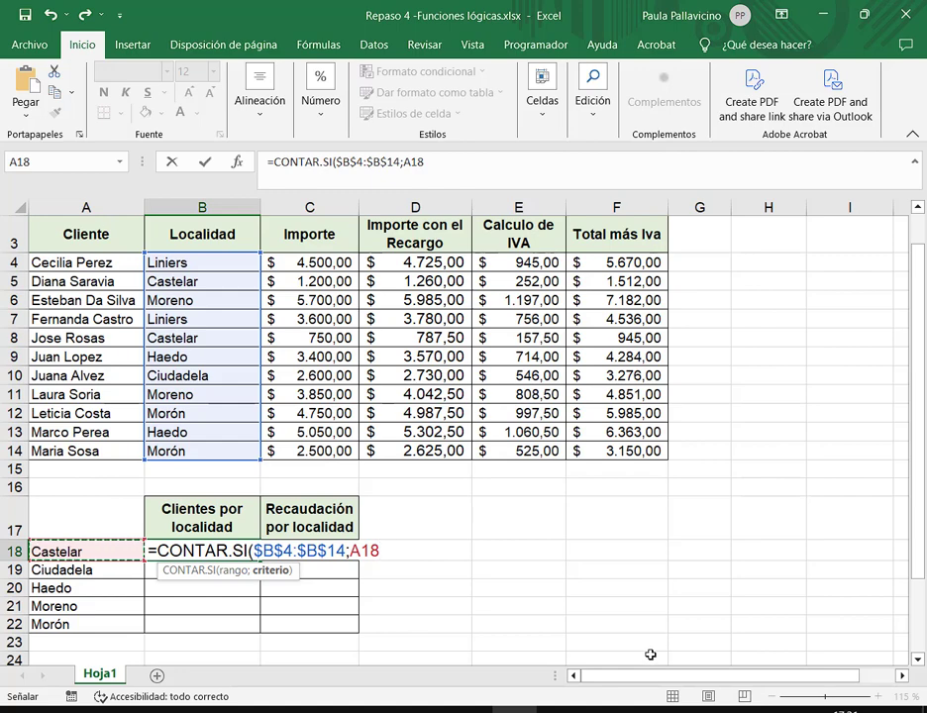
type(")")
key("Return")
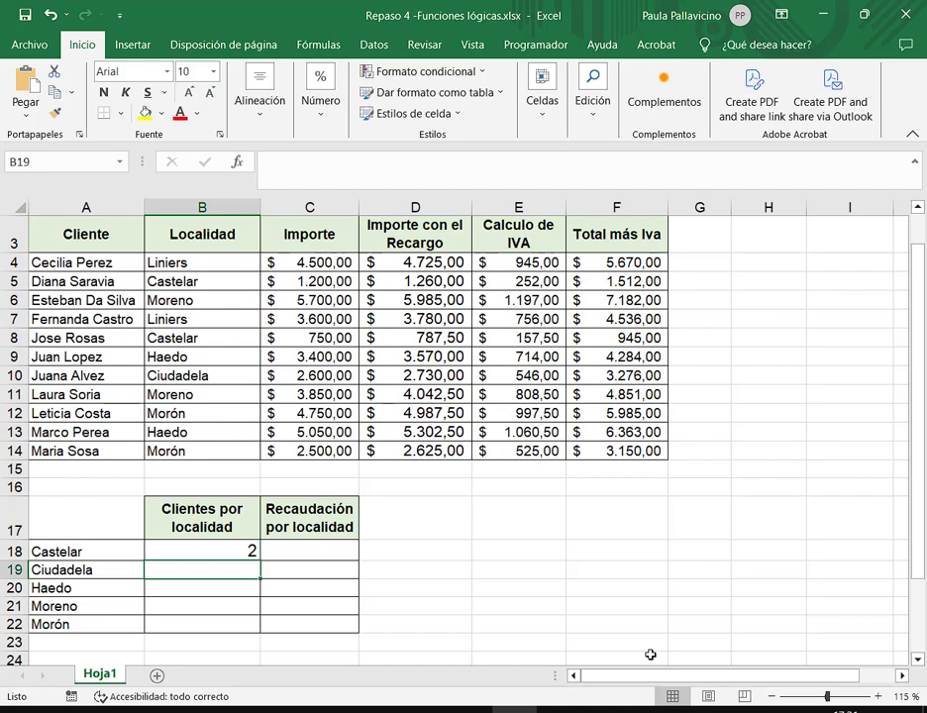
Step: Sum Castelar's revenue in C18 with =SUMAR.SI($B$4:$B$14;A18;$F$4:$F$14), keeping both ranges absolute
key("Up")
key("Right")
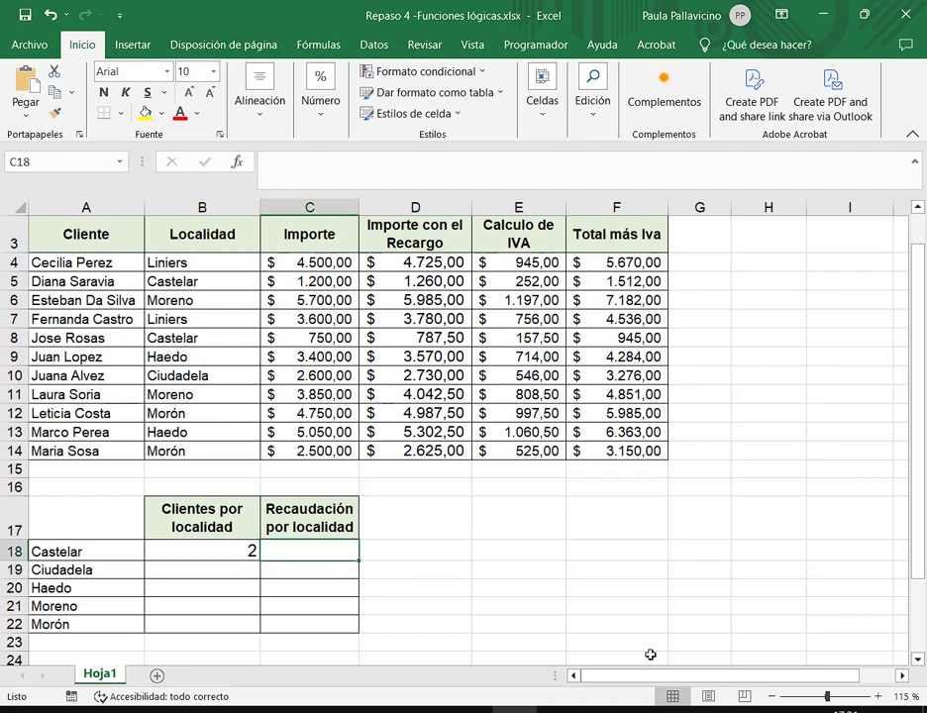
type("=")
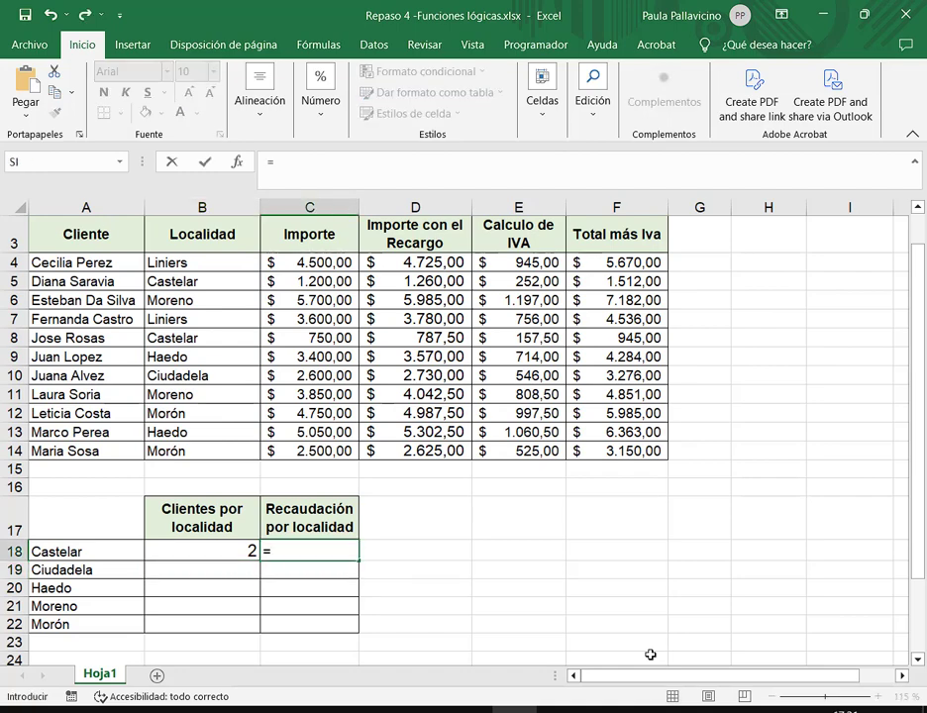
type("SUM")
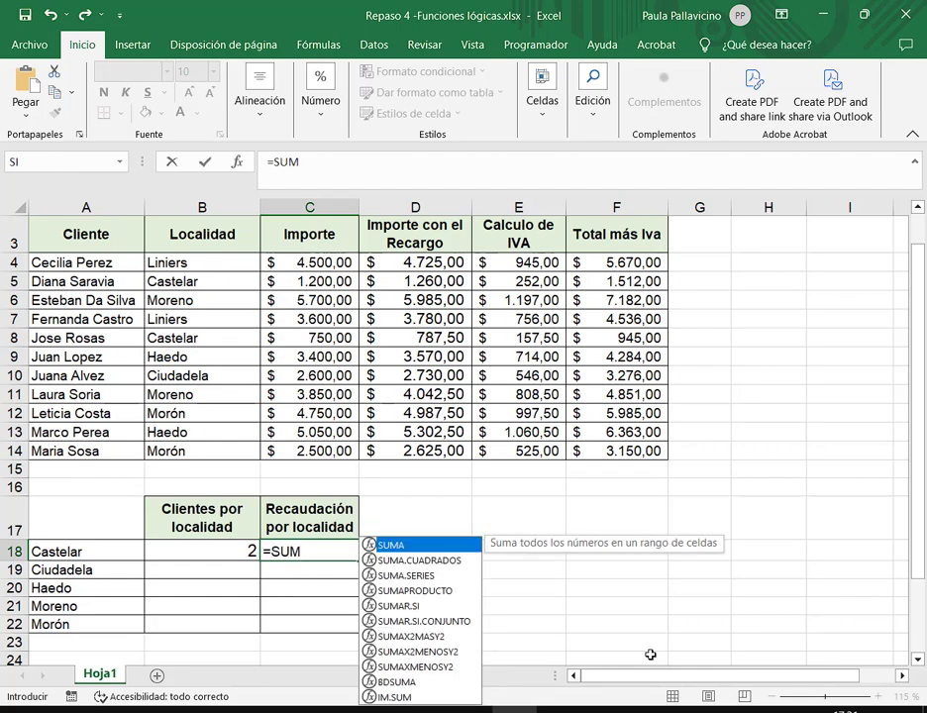
type("AR")
key("Tab")
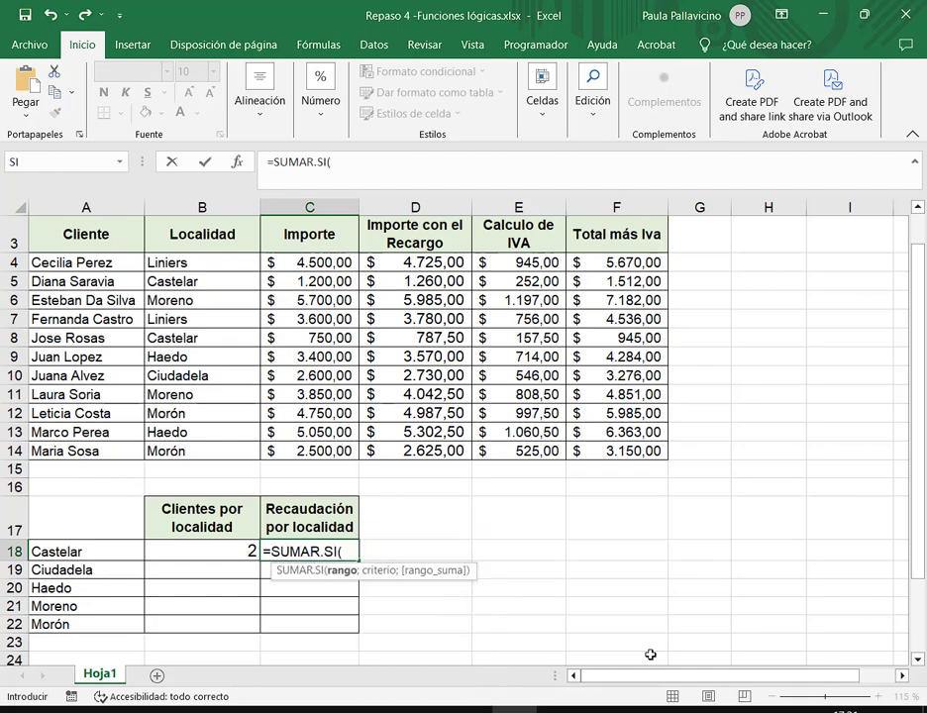
left_click_drag(244, 265, 227, 452)
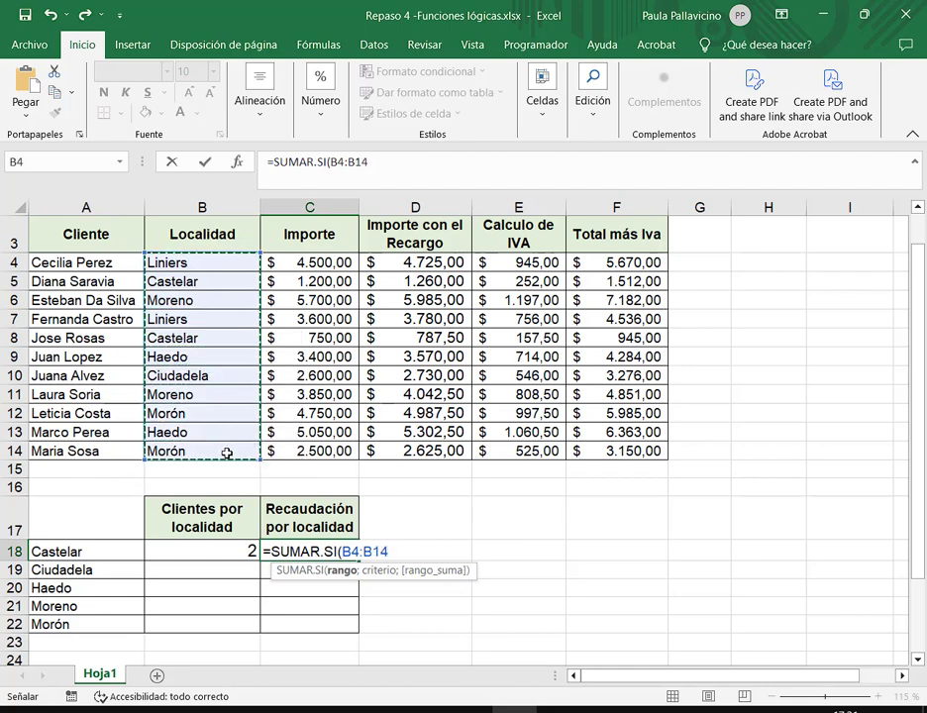
key("F4")
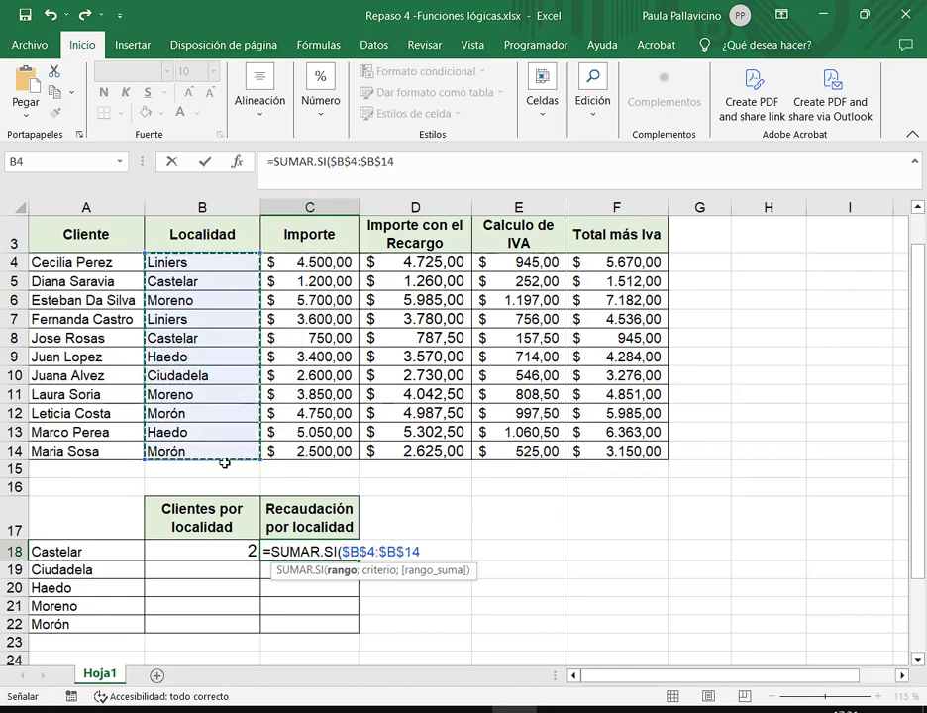
type(";")
left_click(106, 551)
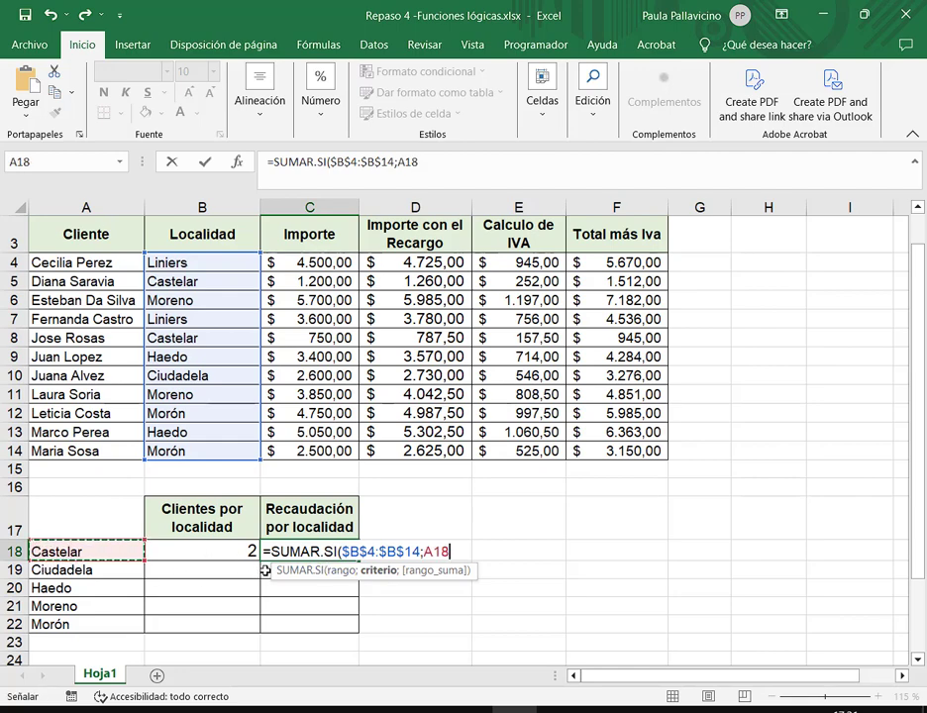
type(";")
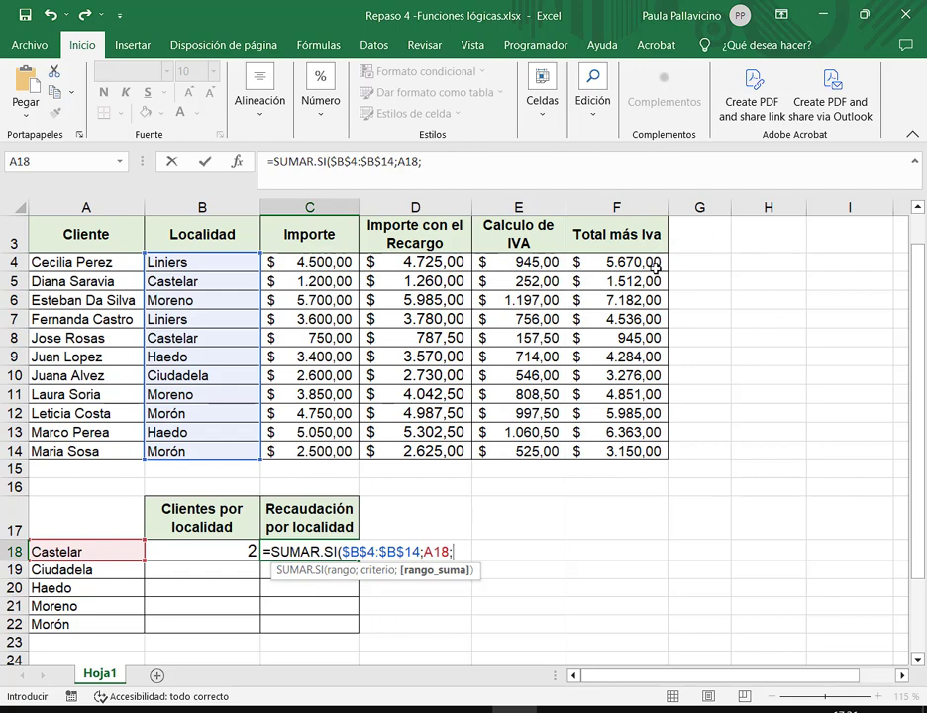
left_click_drag(655, 268, 638, 449)
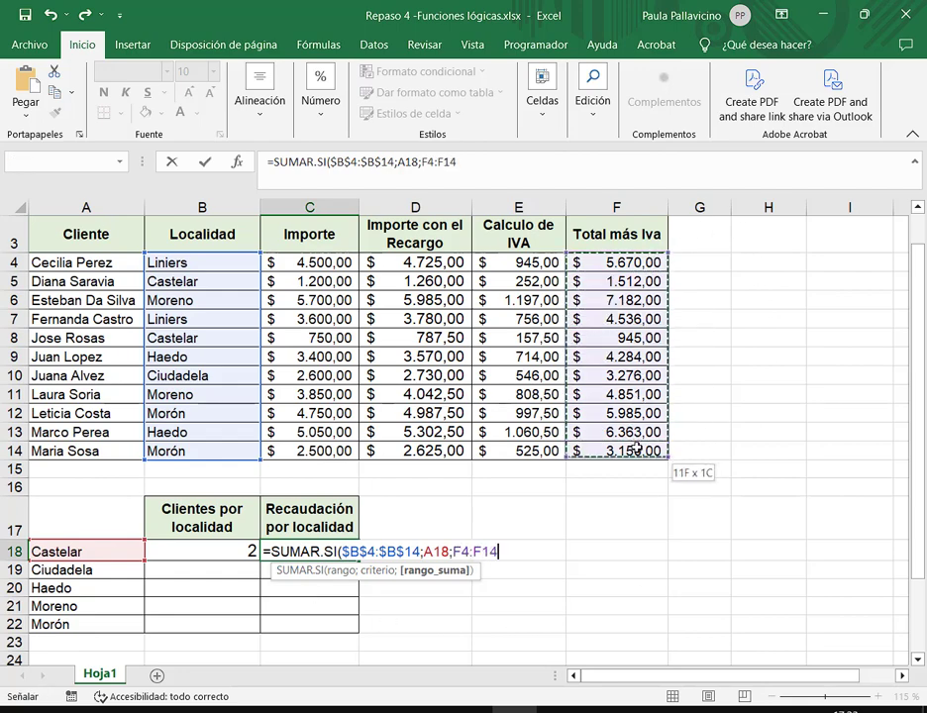
key("F4")
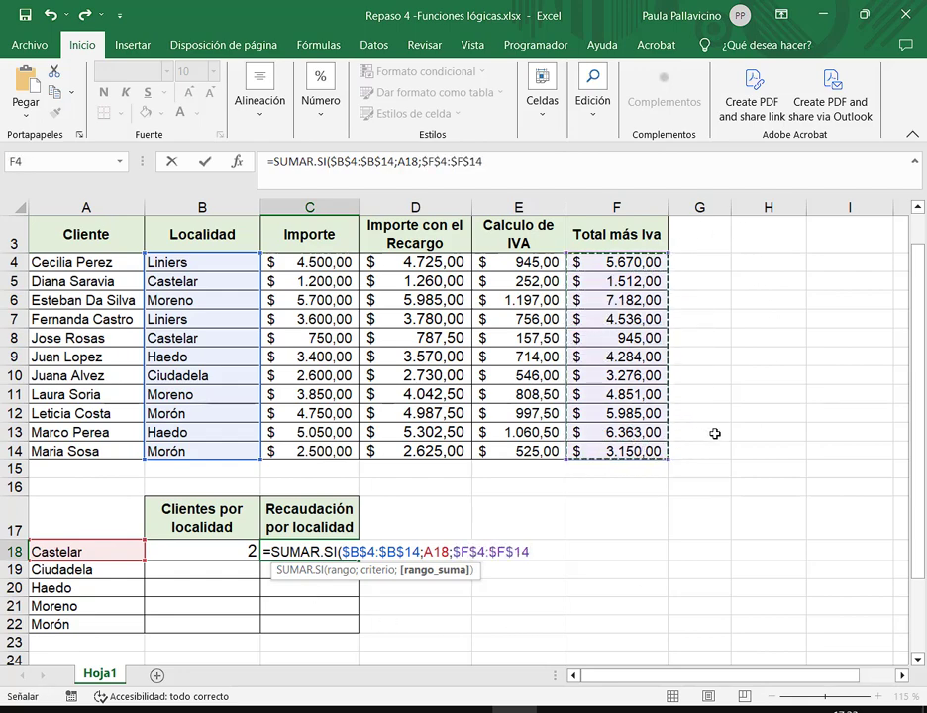
type(")")
key("Return")
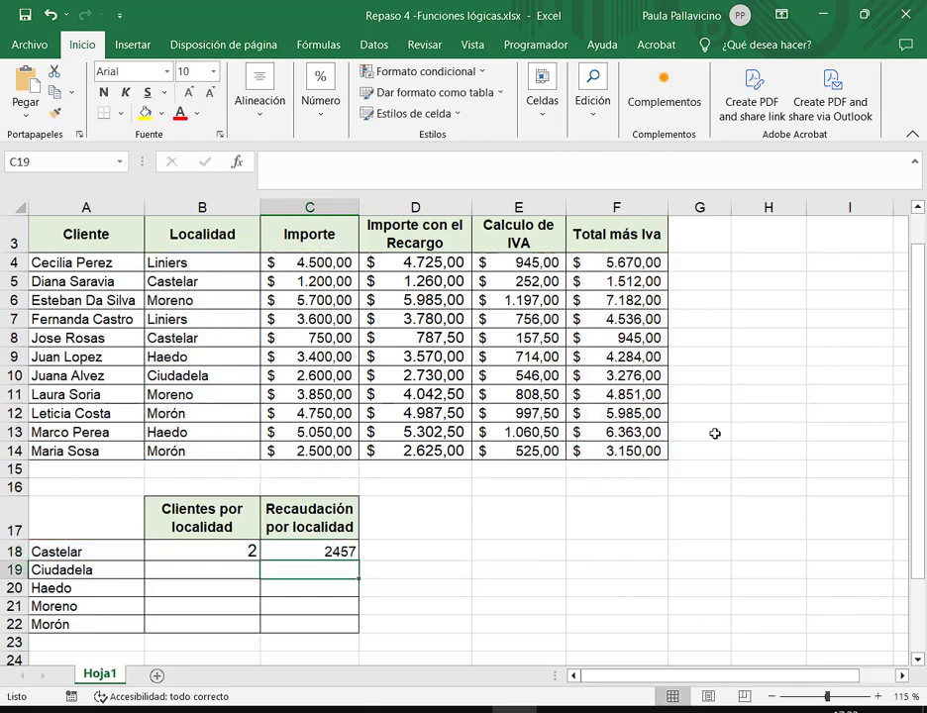
Step: Clear the Castelar count and revenue formulas from B18:C18
left_click_drag(188, 554, 289, 553)
key("Delete")
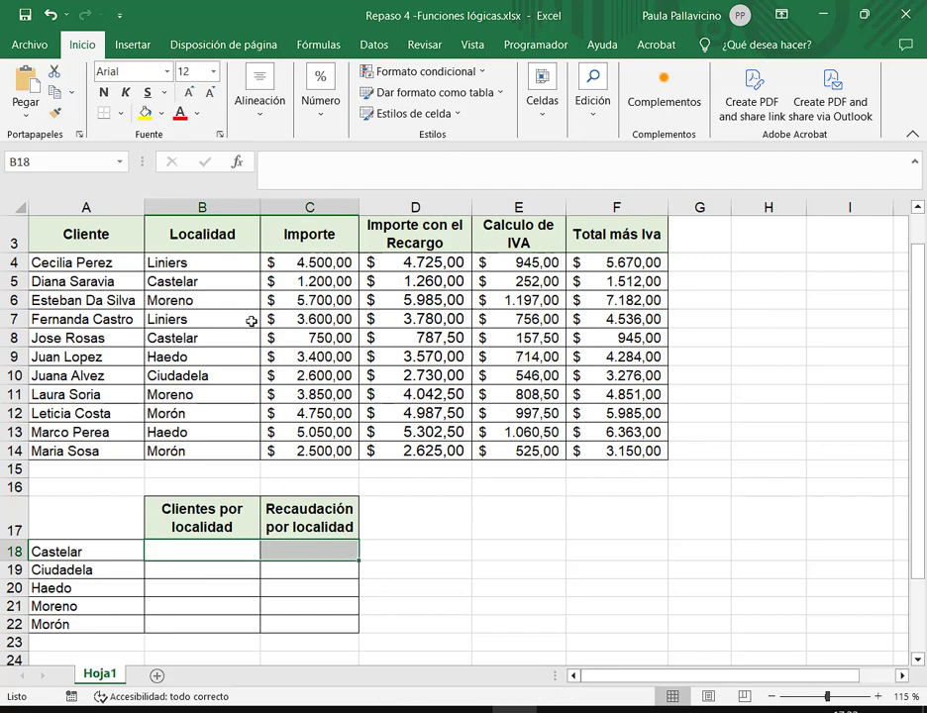
Step: Define the name Localidad for the locality range B4:B14
left_click_drag(236, 260, 243, 447)
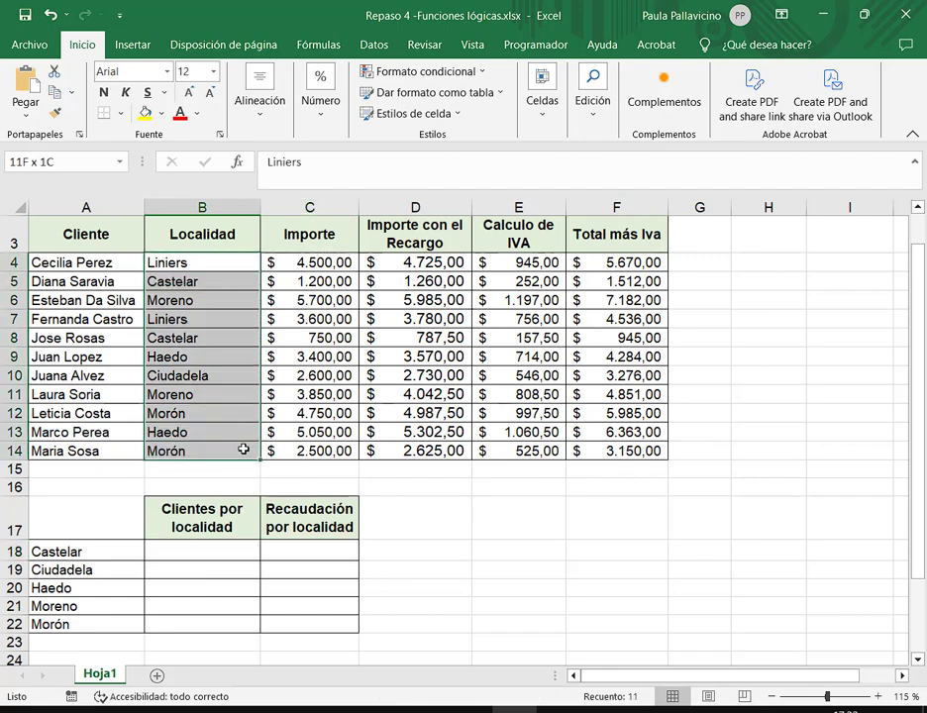
left_click(83, 162)
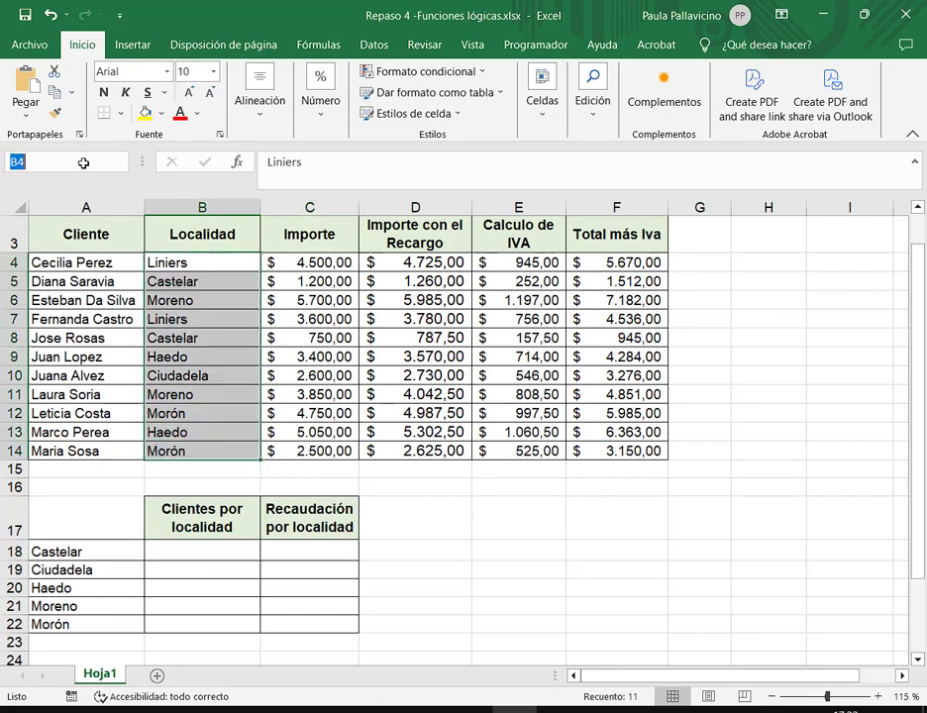
type("Localidad")
key("Return")
Step: Define the name total for the Total más Iva range F4:F14
left_click_drag(654, 262, 625, 456)
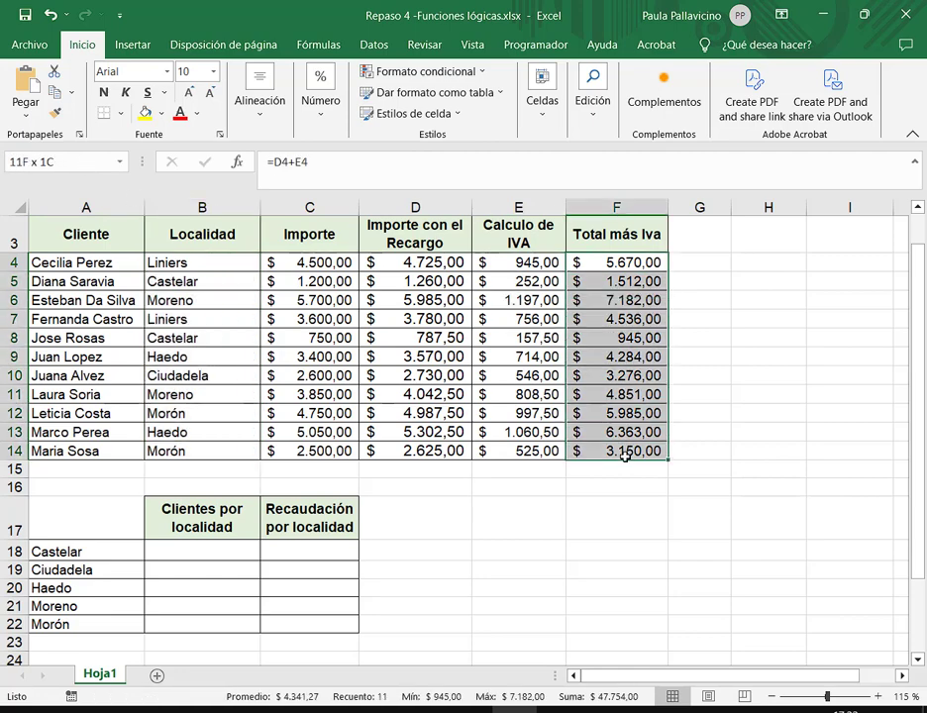
left_click(47, 158)
type("total")
key("Return")
Step: Count Castelar's clients in B18 with =CONTAR.SI(localidad;A18), using the named locality range
left_click(186, 546)
type("=con")
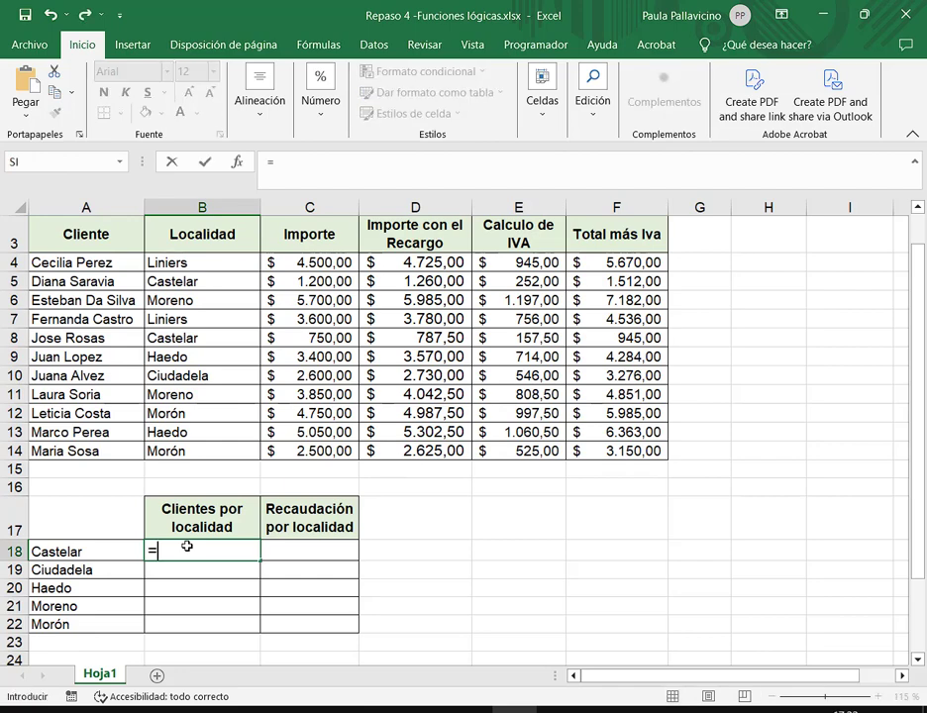
key("Down")
key("Down")
key("Down")
key("Down")
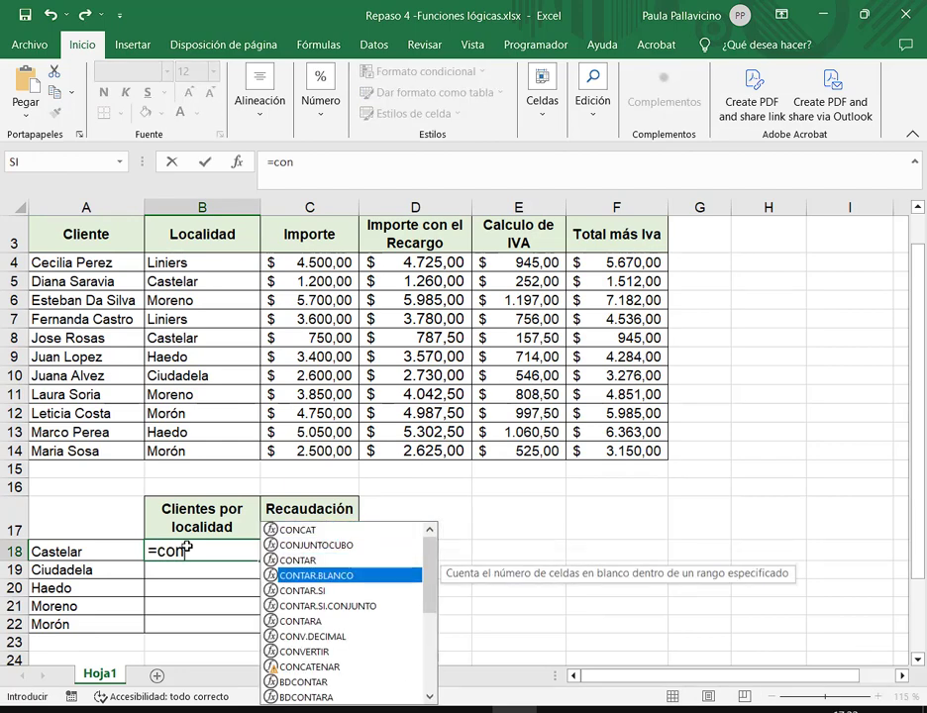
key("Tab")
type("lo")
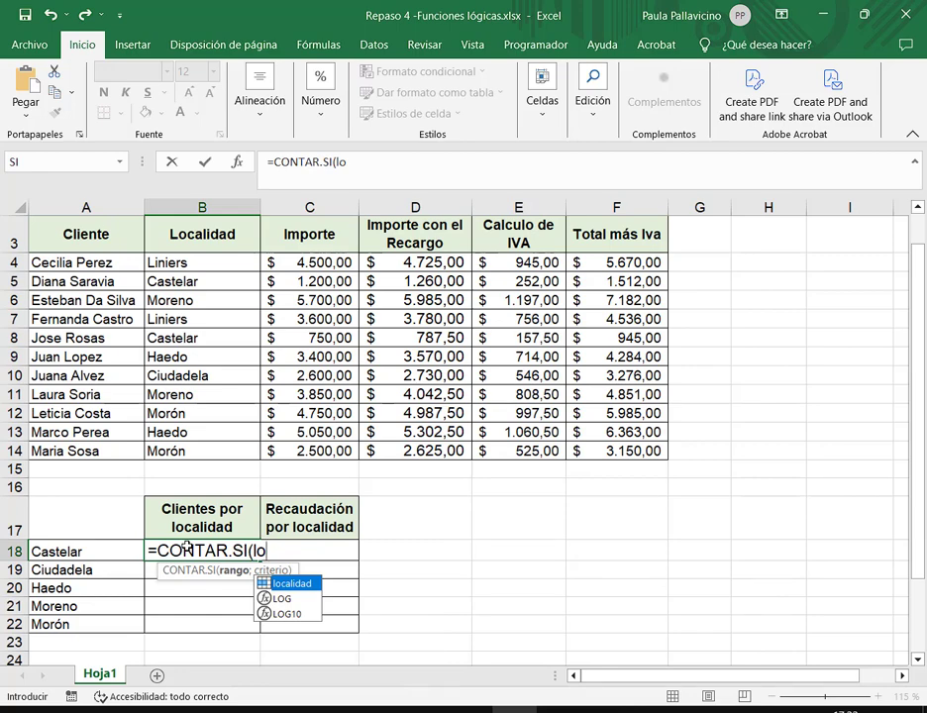
key("Tab")
type(";")
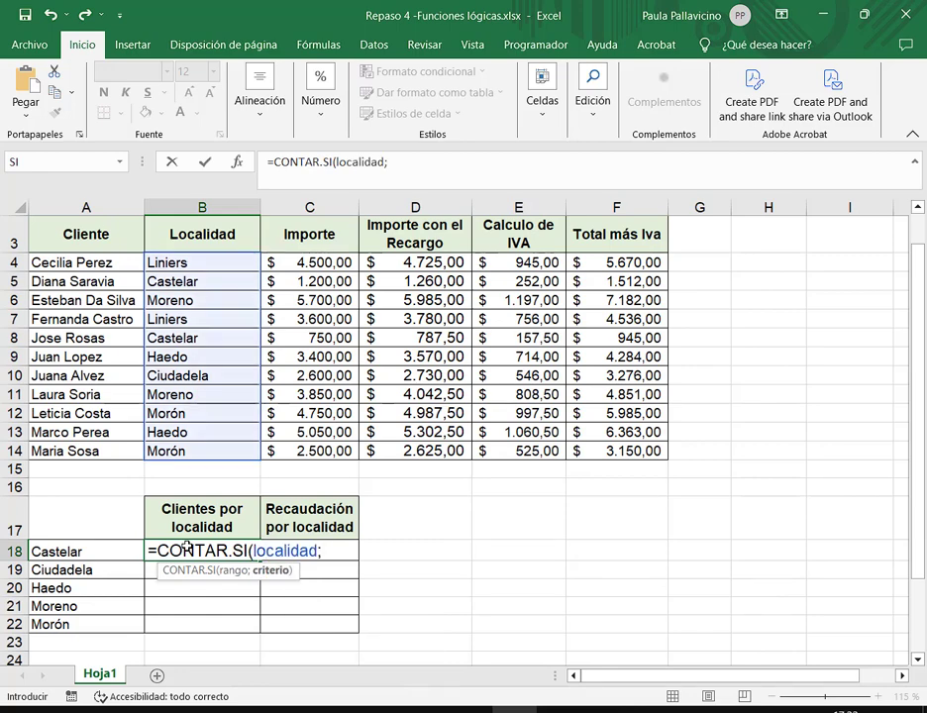
left_click(79, 552)
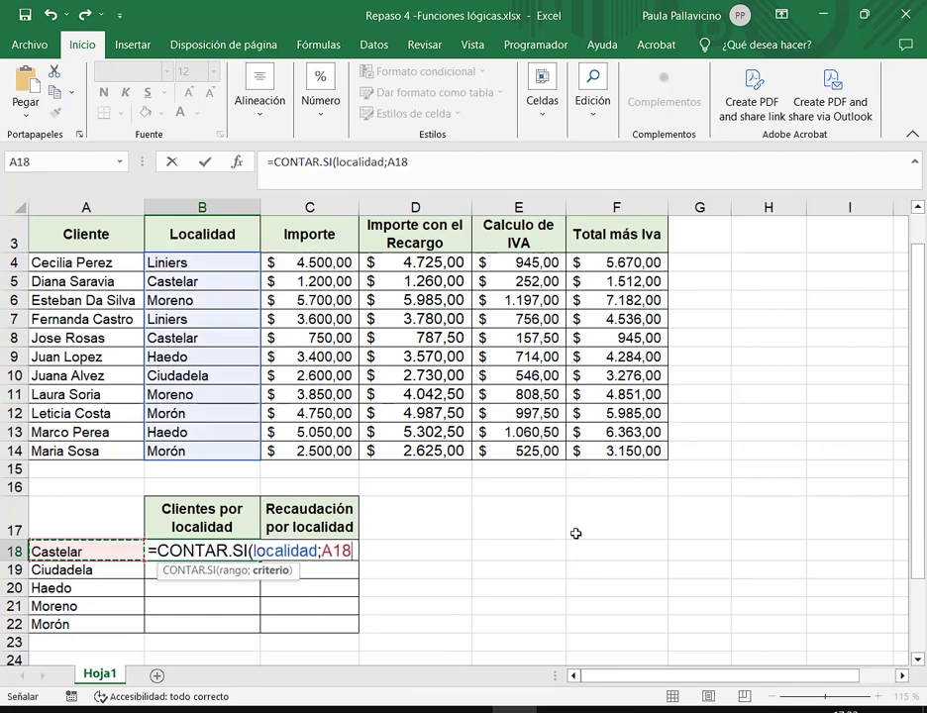
type(")")
key("Return")
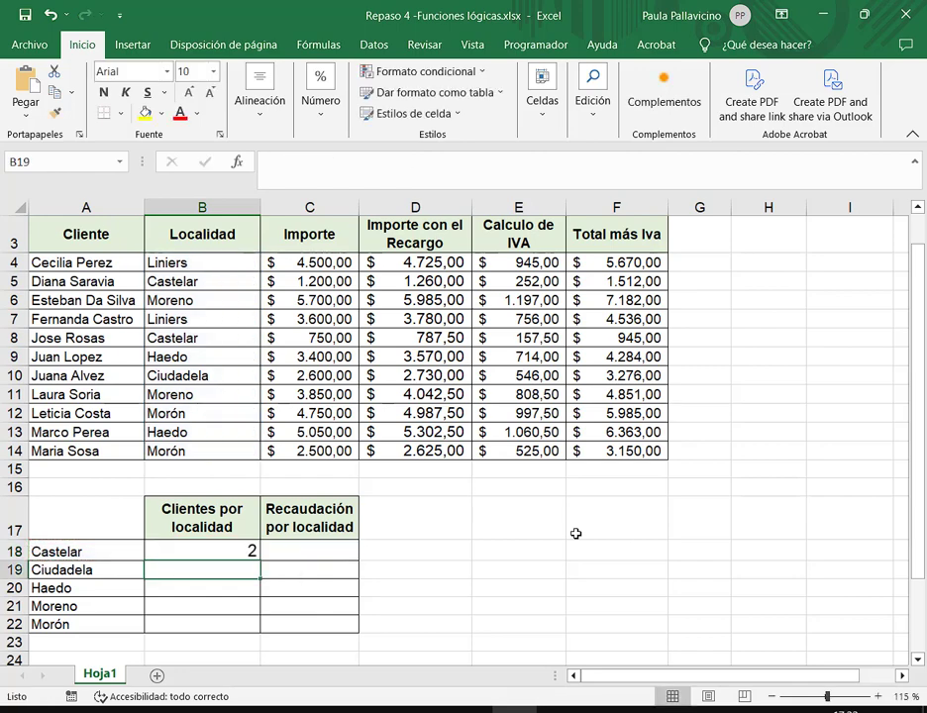
Step: Sum Castelar's revenue in C18 with =SUMAR.SI(localidad;A18;total), using both named ranges
key("Right")
key("Up")
type("=")
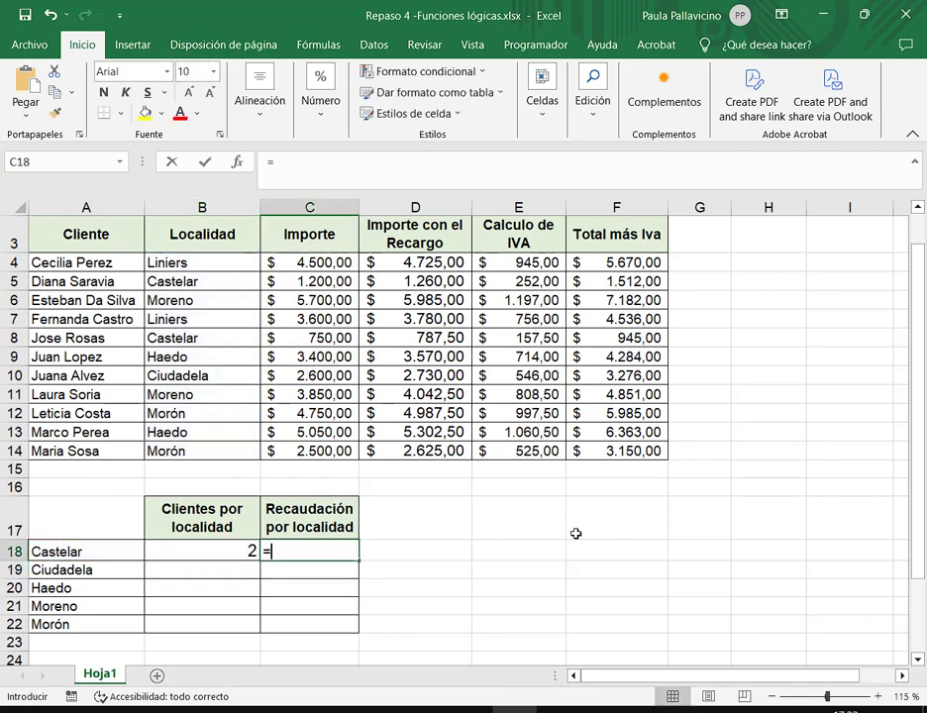
type("suma")
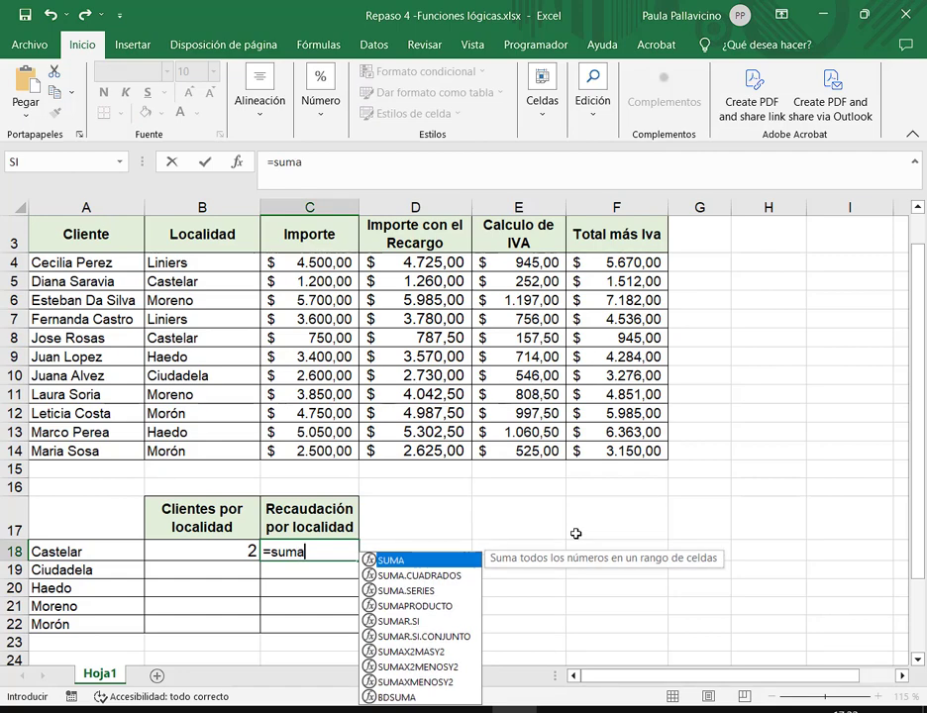
type("r")
key("Down")
key("Up")
key("Tab")
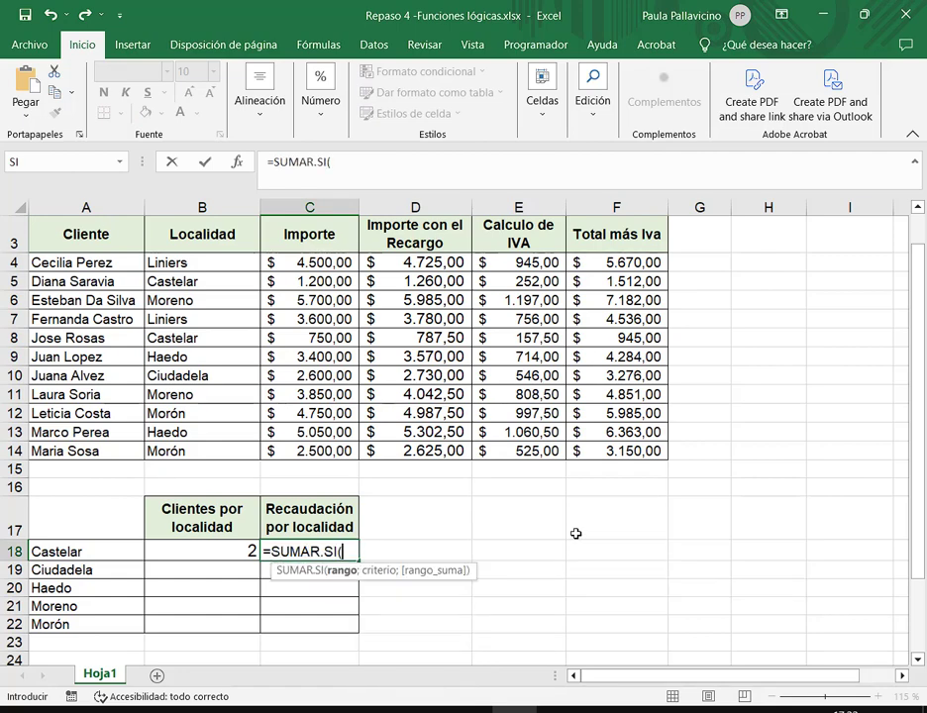
type("lo")
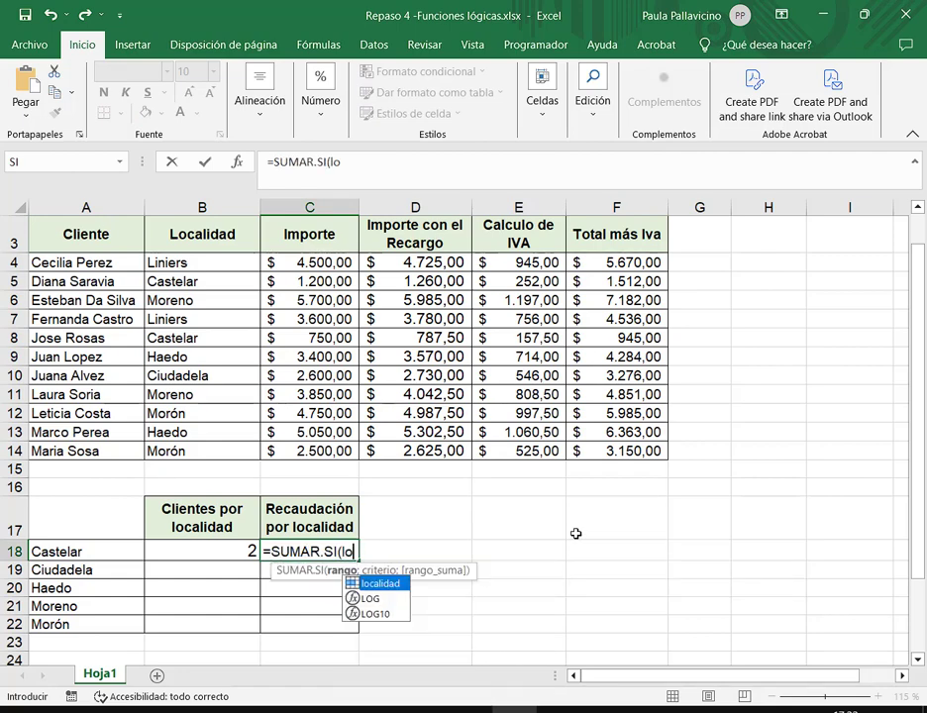
key("Tab")
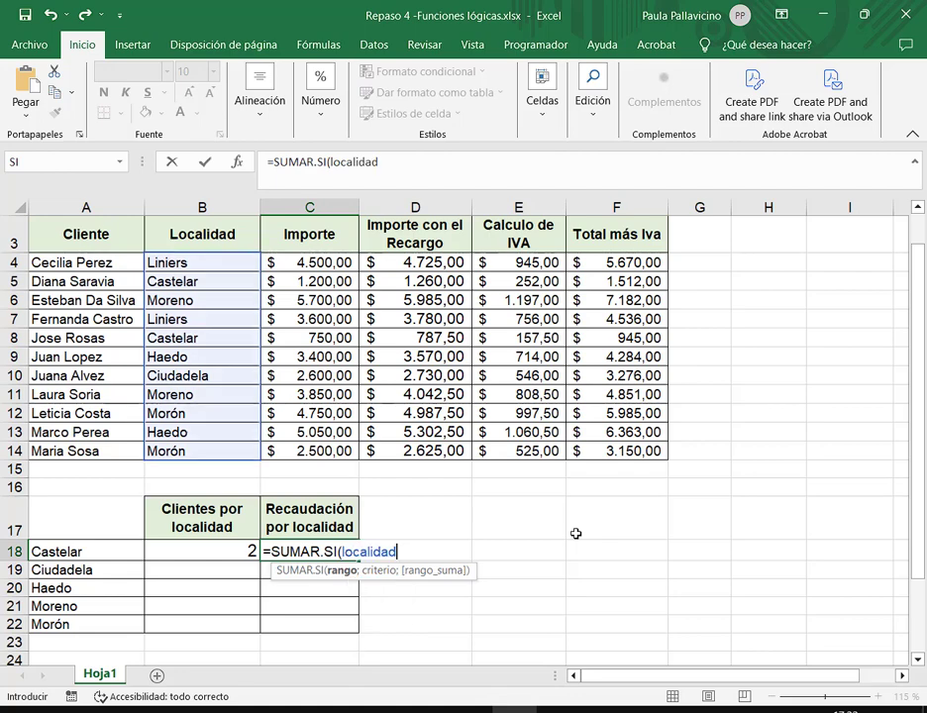
type(";")
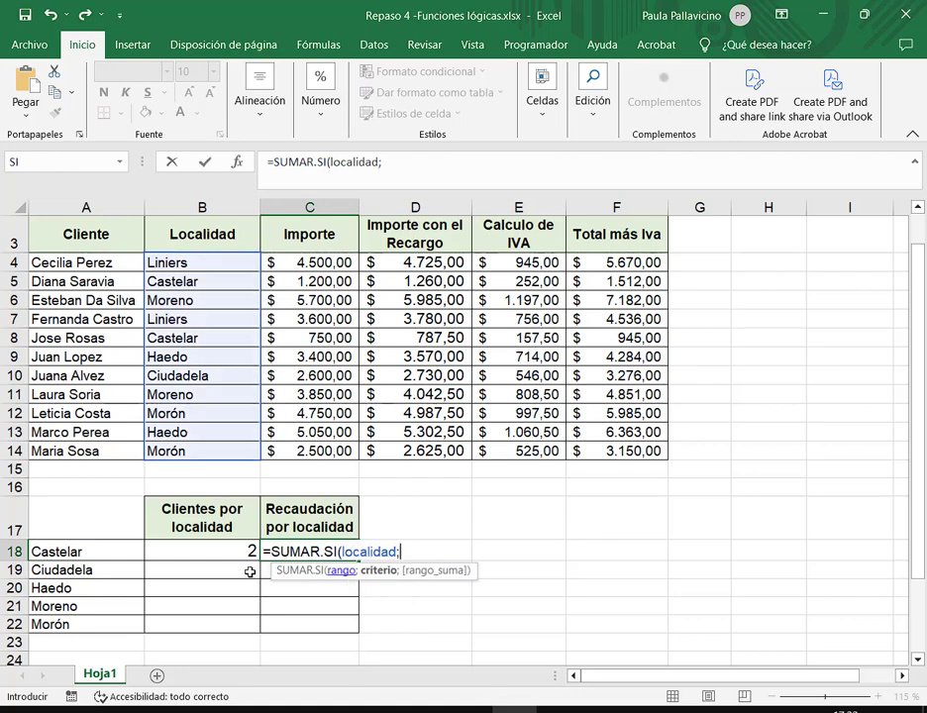
left_click(119, 551)
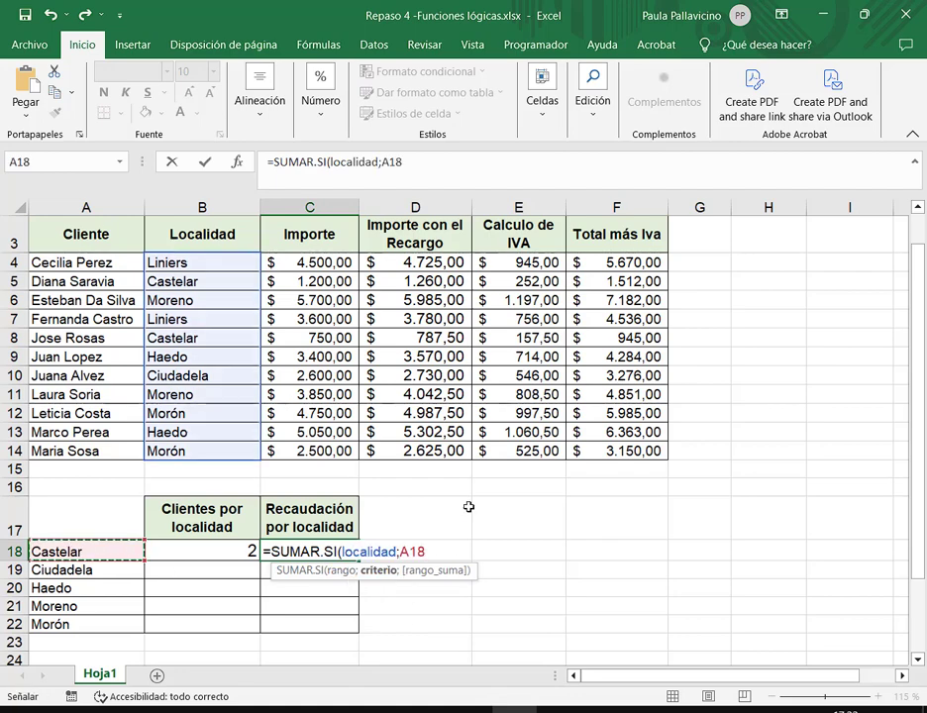
type(";total")
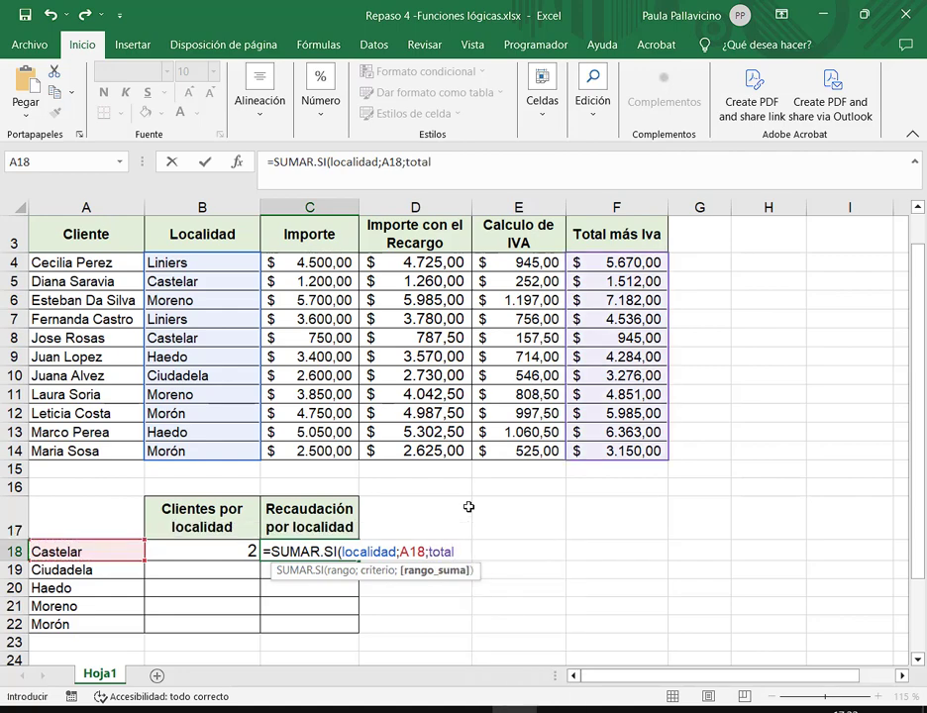
type(")")
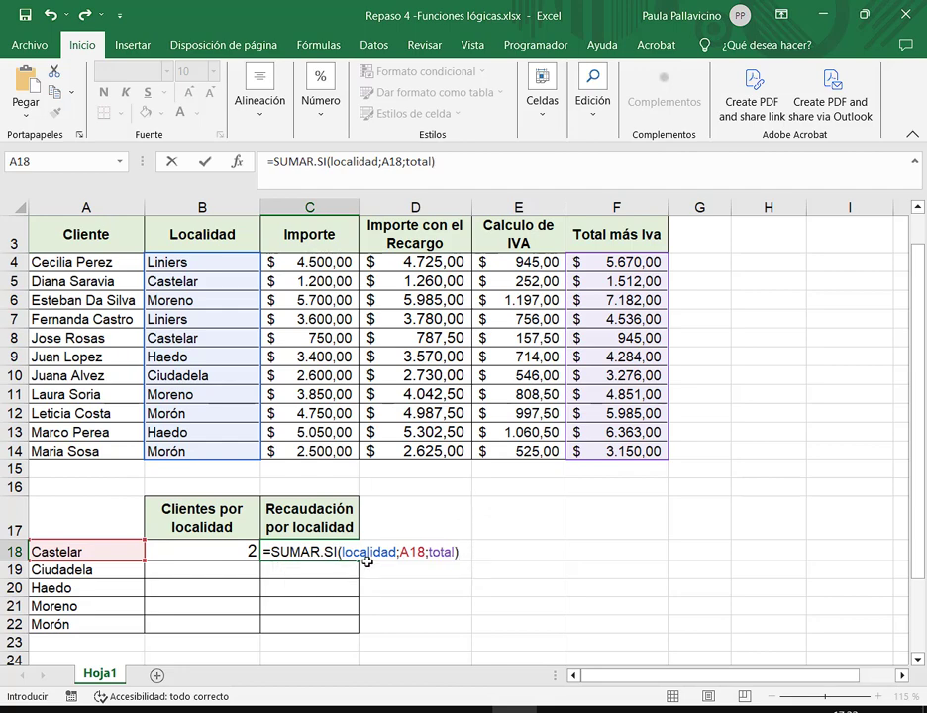
key("Return")
Step: Reduce the font size of B18:C18 to 10 and fill both formulas down to row 22
left_click_drag(215, 546, 266, 559)
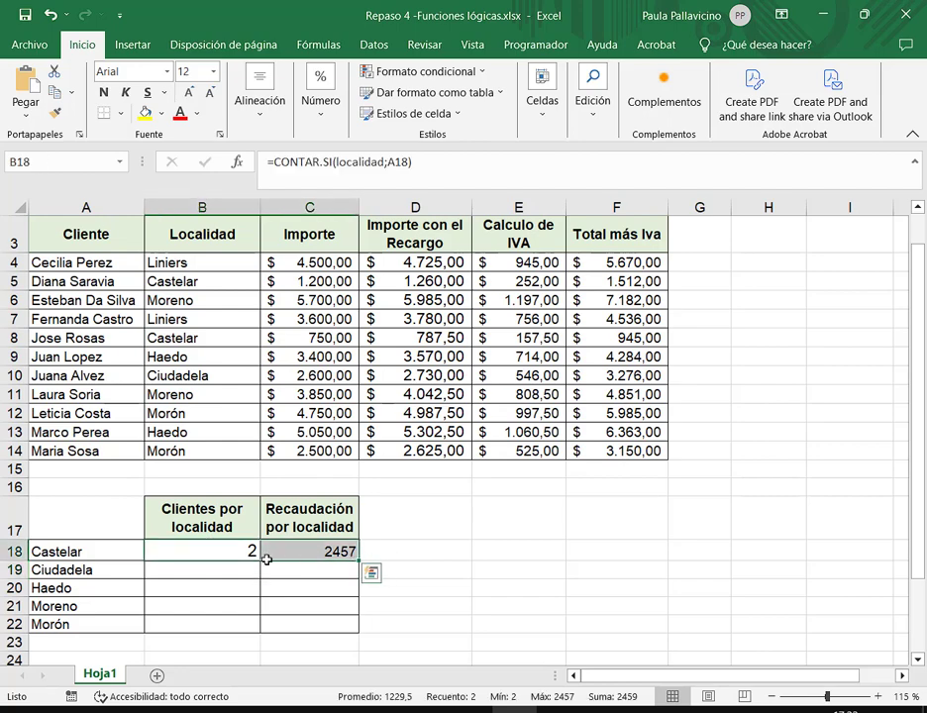
left_click(209, 92)
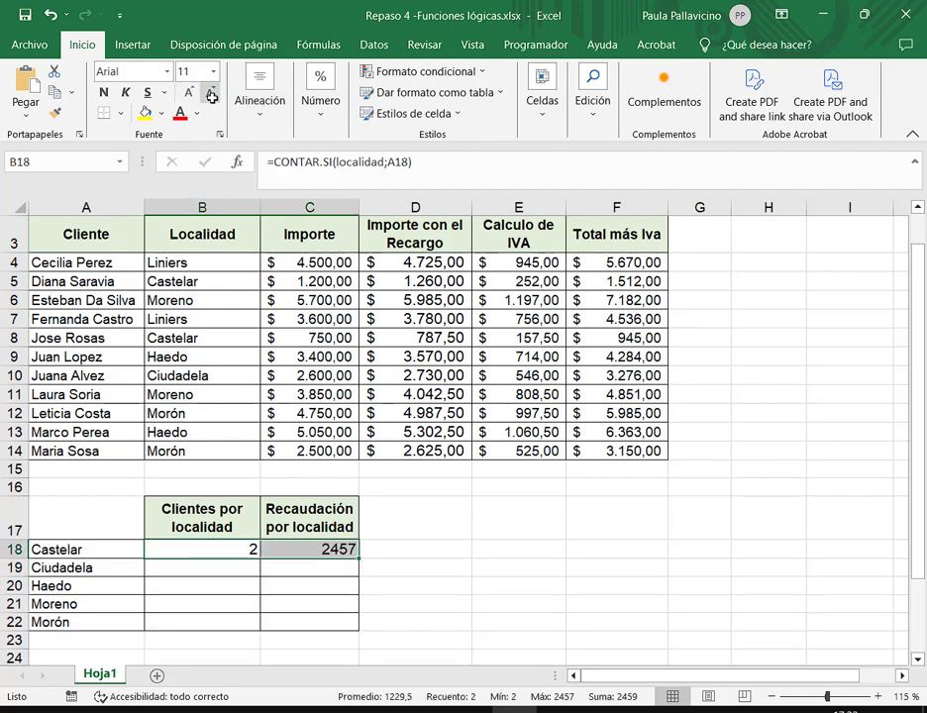
left_click(211, 94)
left_click_drag(357, 560, 348, 634)
Step: Examine the references of the count and revenue formulas in the Morón and Castelar rows
left_click(240, 553)
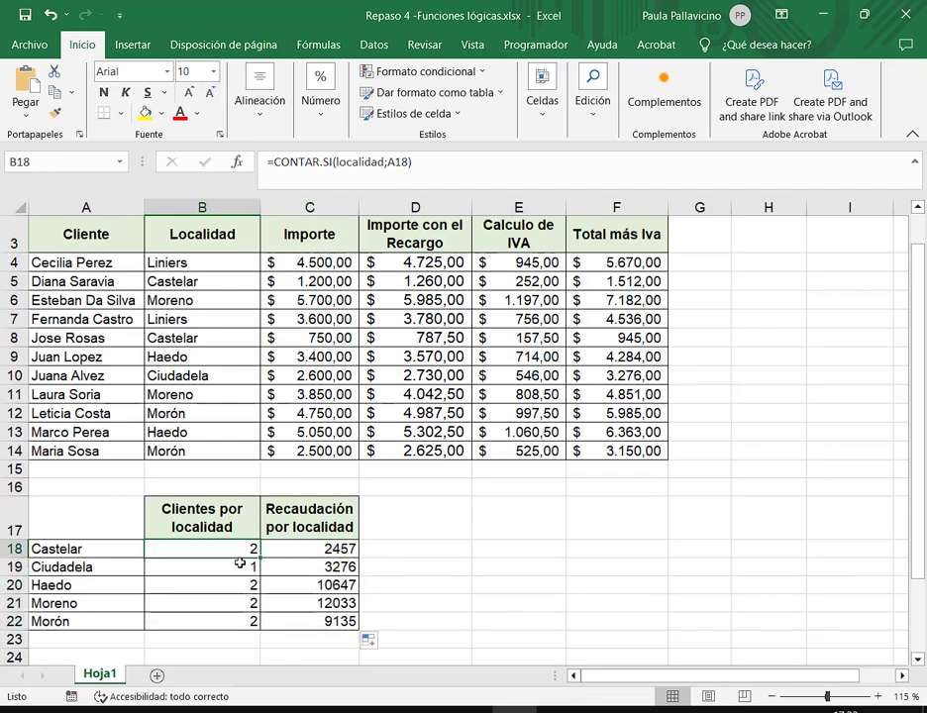
left_click(244, 619)
key("F2")
key("Escape")
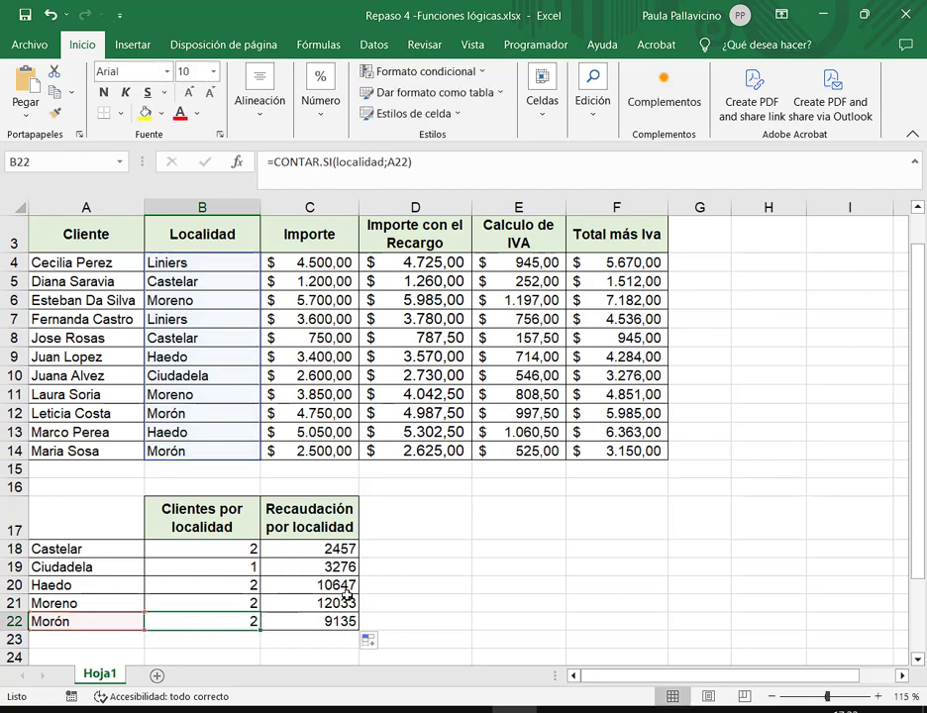
left_click(341, 622)
key("F2")
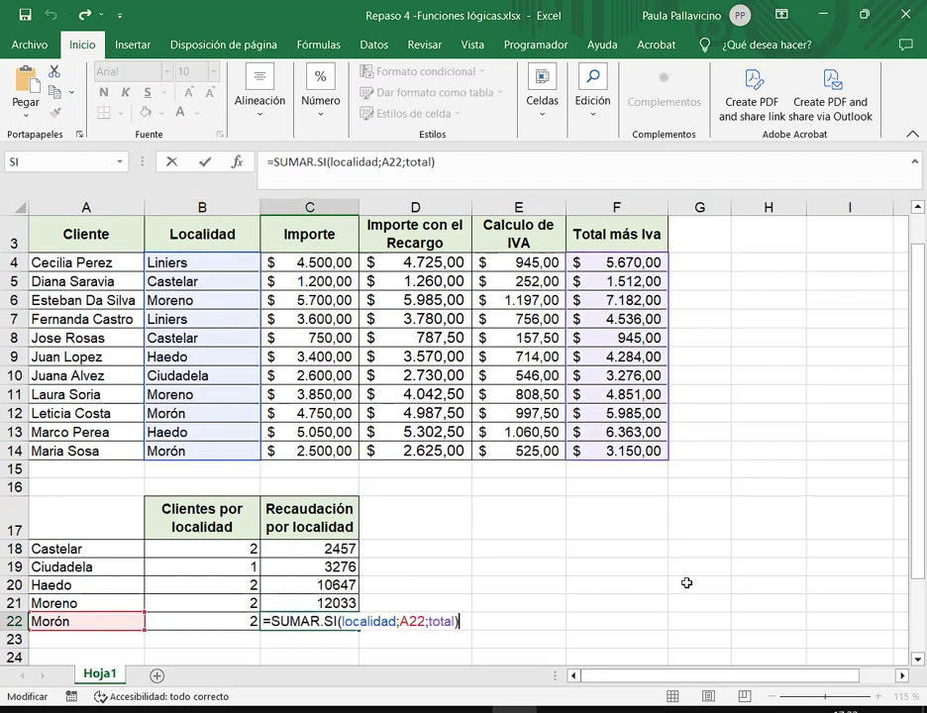
left_click(278, 548)
key("F2")
key("Escape")
left_click(224, 549)
key("F2")
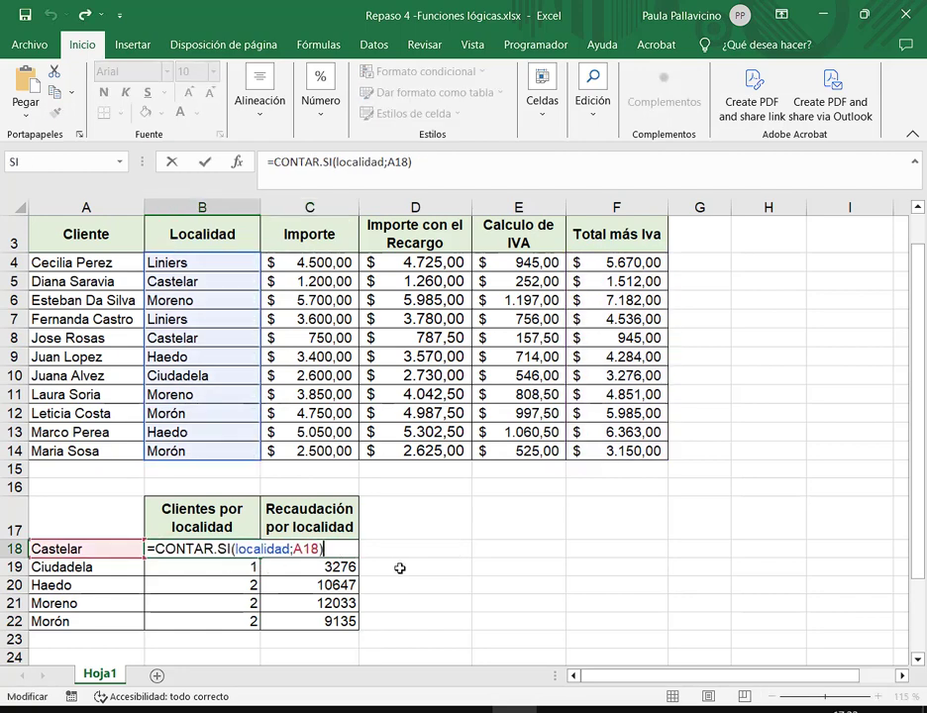
key("Escape")
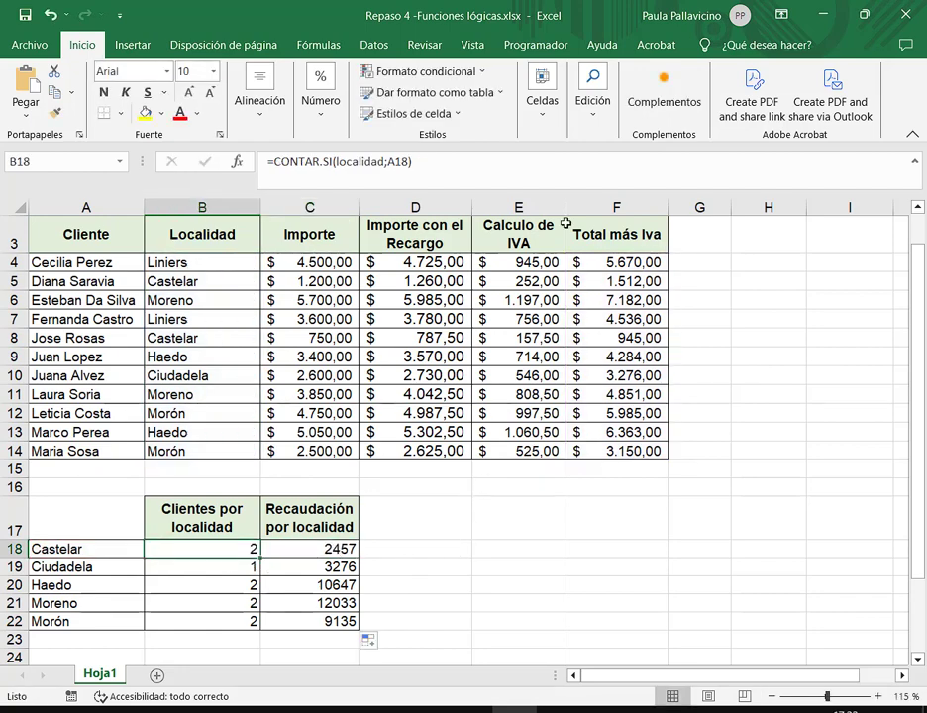
Step: Check the video call's chat beside the workbook while showing B18's formula, and return to the full-size workbook
left_click(863, 14)
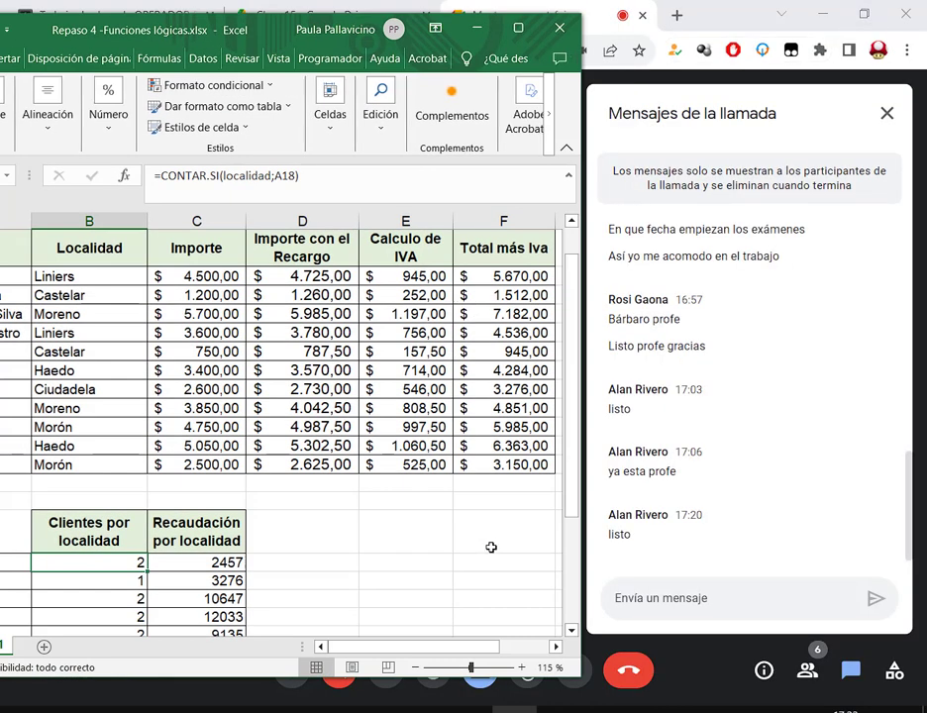
left_click(469, 648)
key("F2")
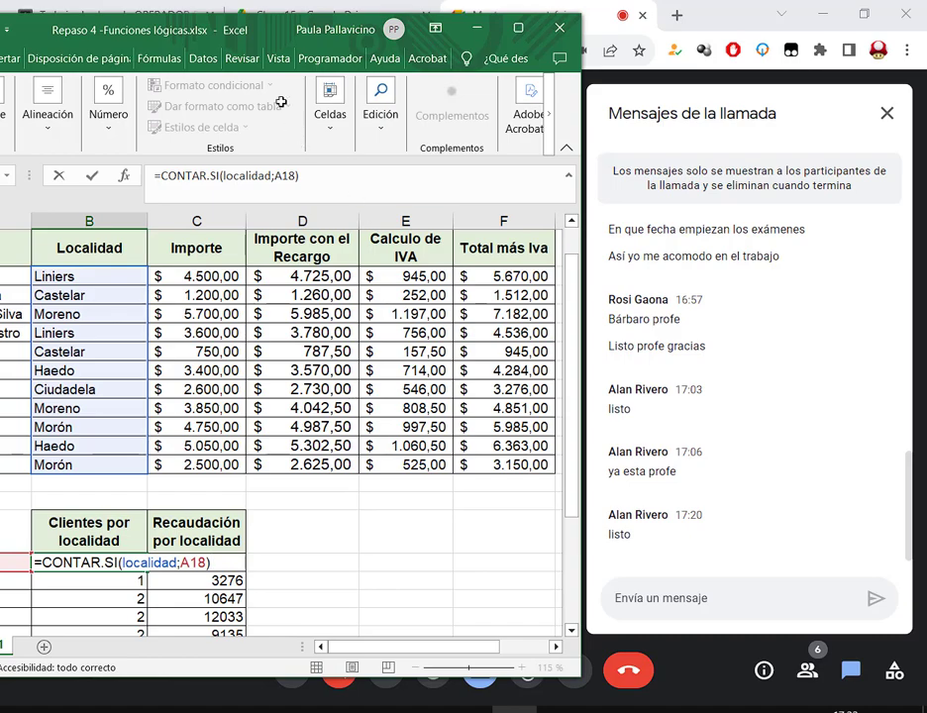
left_click_drag(193, 25, 269, 32)
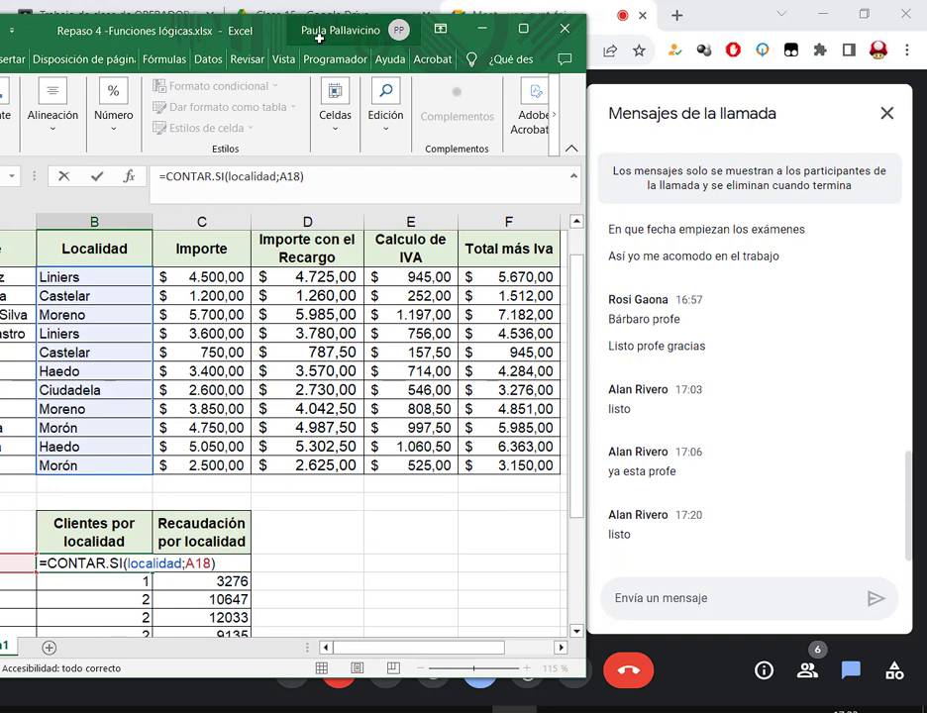
left_click_drag(281, 31, 279, 22)
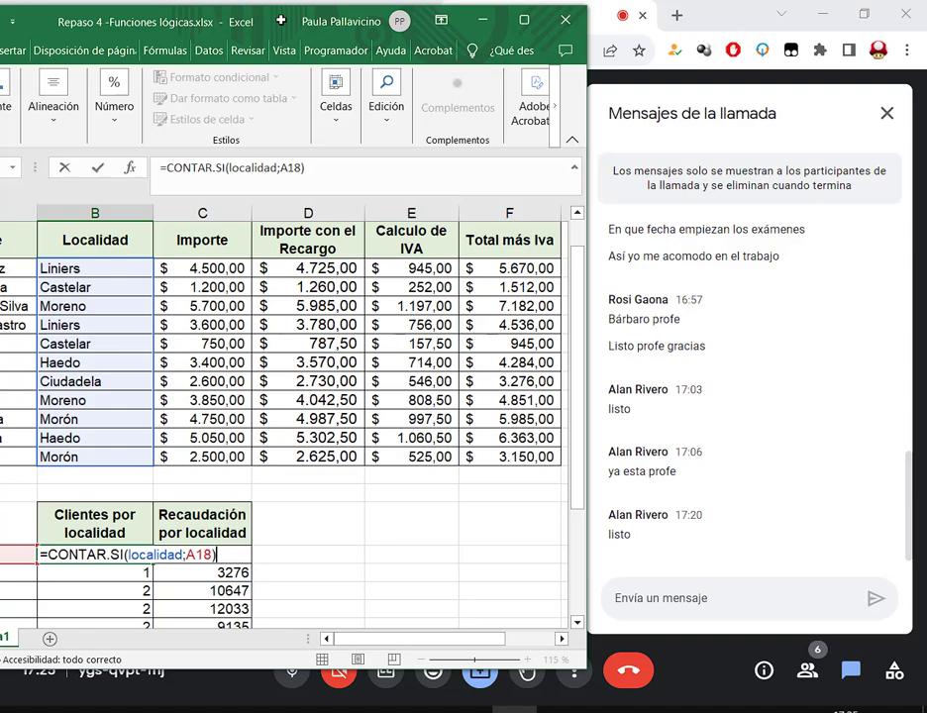
left_click(481, 20)
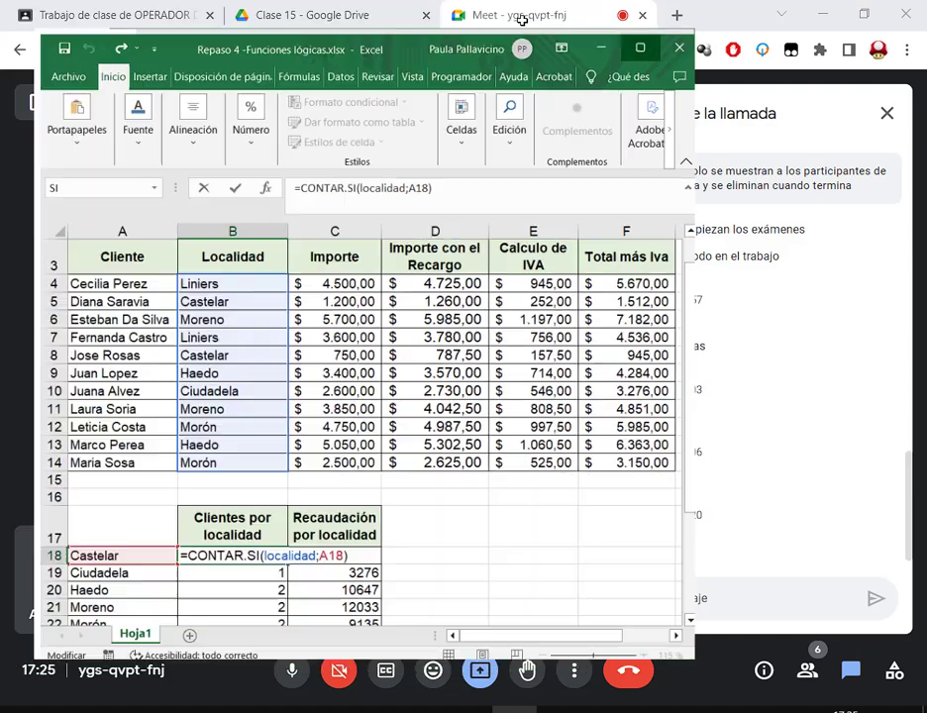
key("alt+Tab")
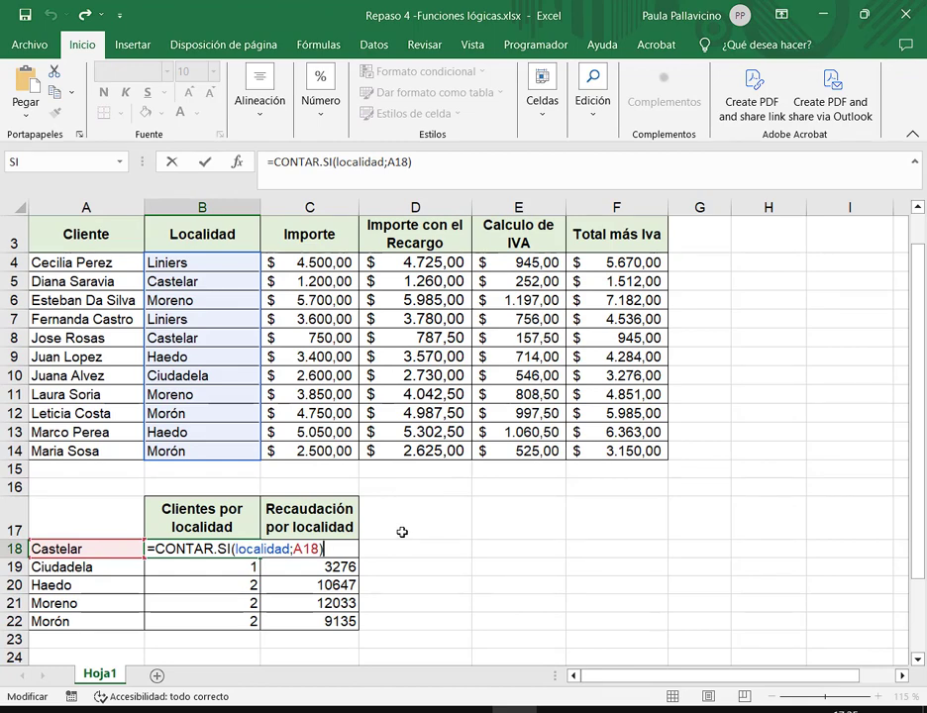
key("ctrl+Return")
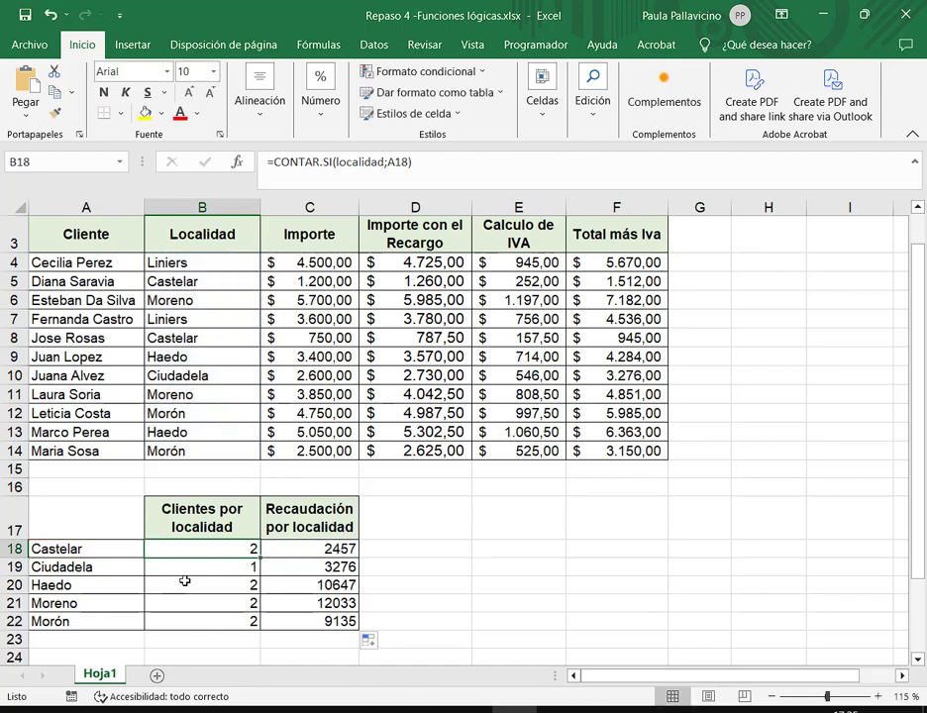
Step: Review the summary table and the named ranges in B4:B14 and F4:F14 by selecting each one
mouse_move(5, 492)
left_mouse_down()
mouse_move(365, 585)
mouse_move(369, 654)
mouse_move(366, 646)
left_mouse_up()
left_click_drag(224, 266, 233, 467)
left_click_drag(616, 263, 616, 450)
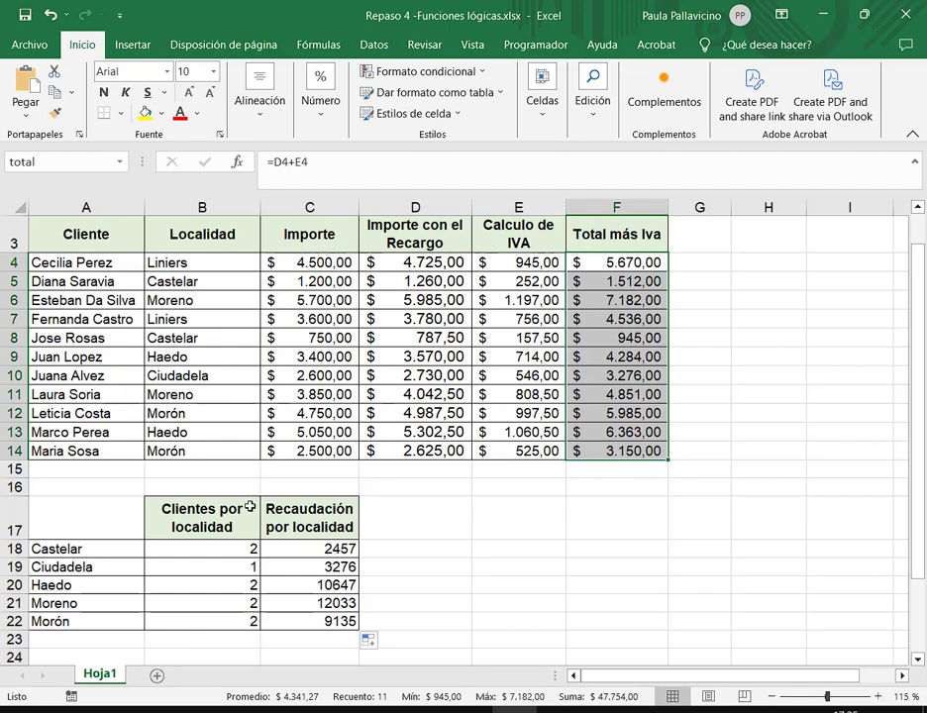
Step: Copy the locality summary table A17:C22 into a new sheet starting at A1
left_click_drag(122, 530, 285, 621)
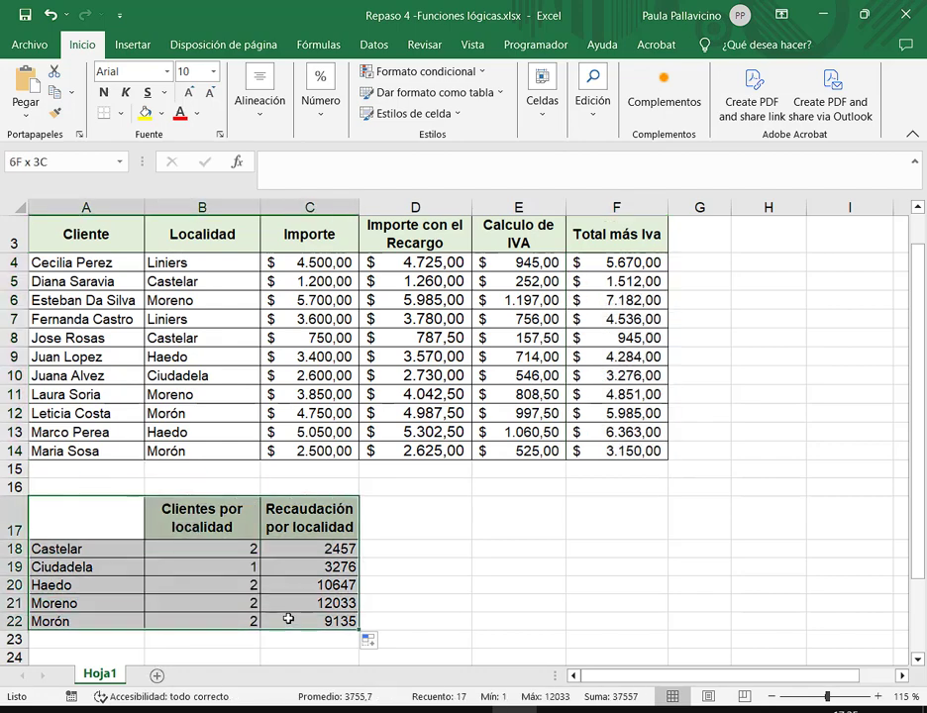
key("ctrl+c")
left_click(157, 673)
key("ctrl+v")
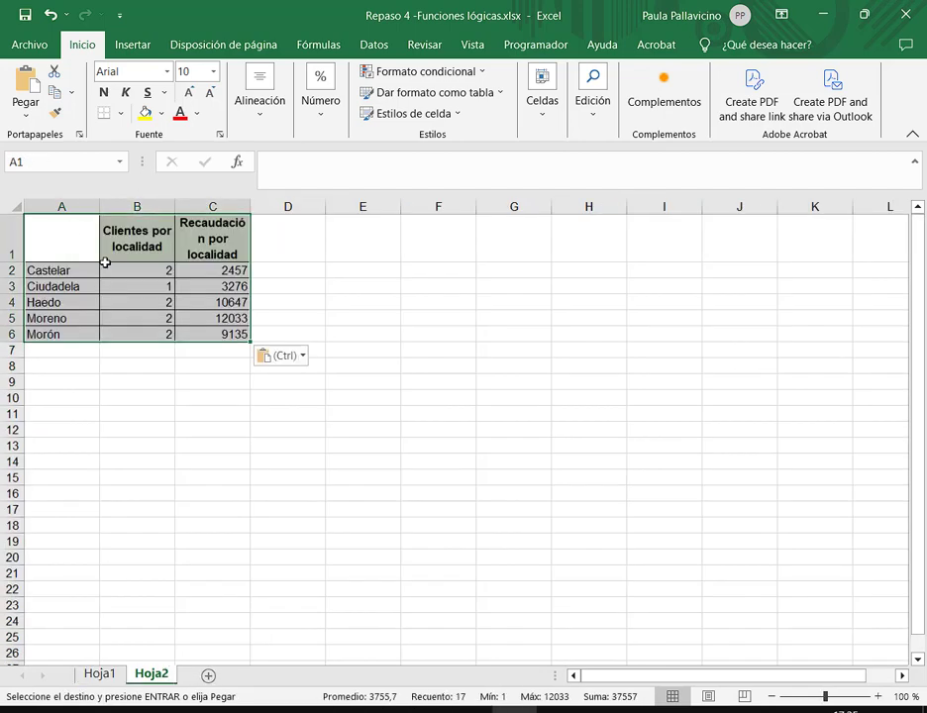
key("Escape")
Step: Clear the copied count and revenue formulas from B2:C6 on the new sheet
left_click_drag(136, 275, 201, 333)
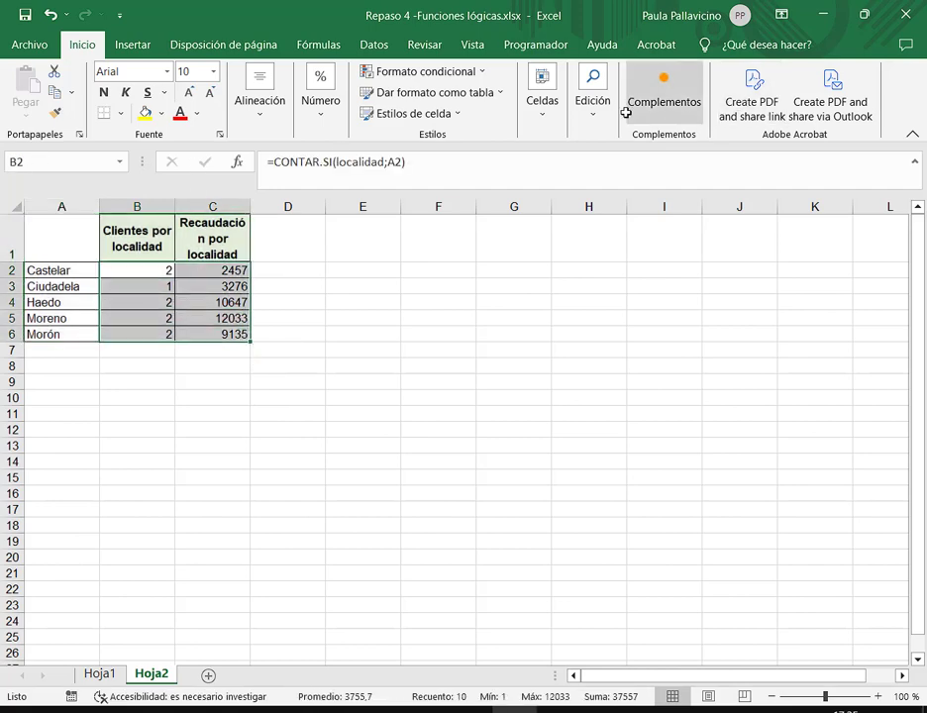
key("Delete")
left_click(378, 411)
left_click(136, 271)
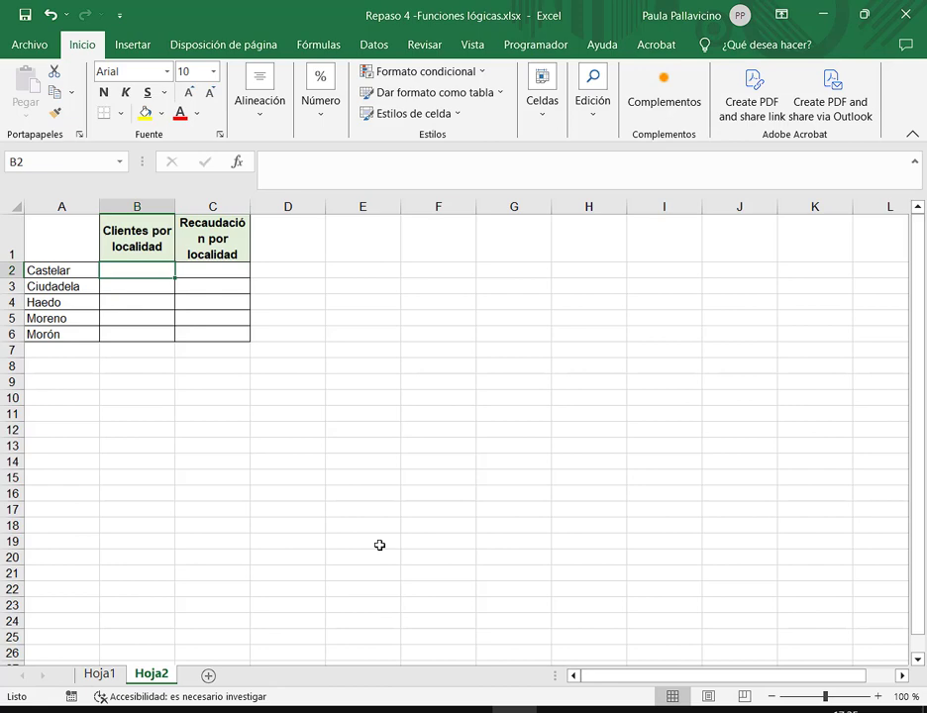
type("=CO")
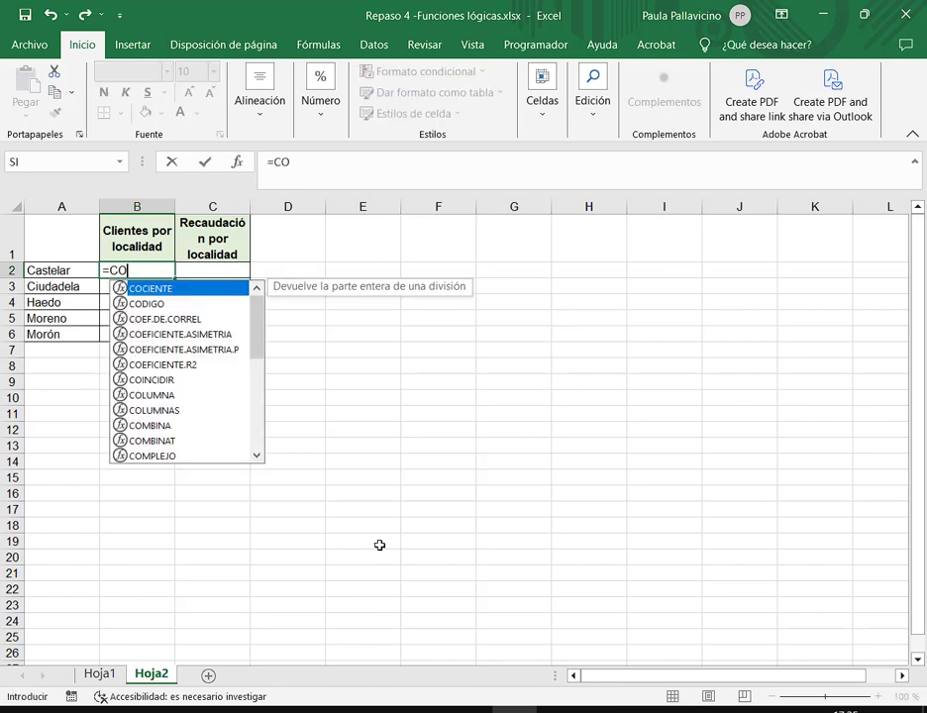
type("NTAR.SI(")
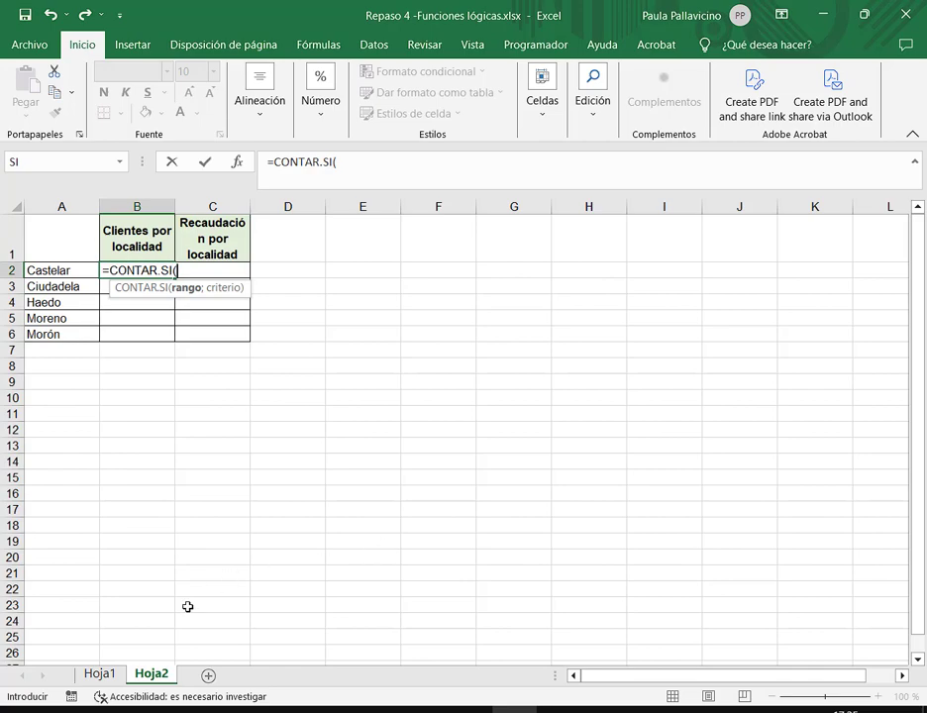
left_click(109, 673)
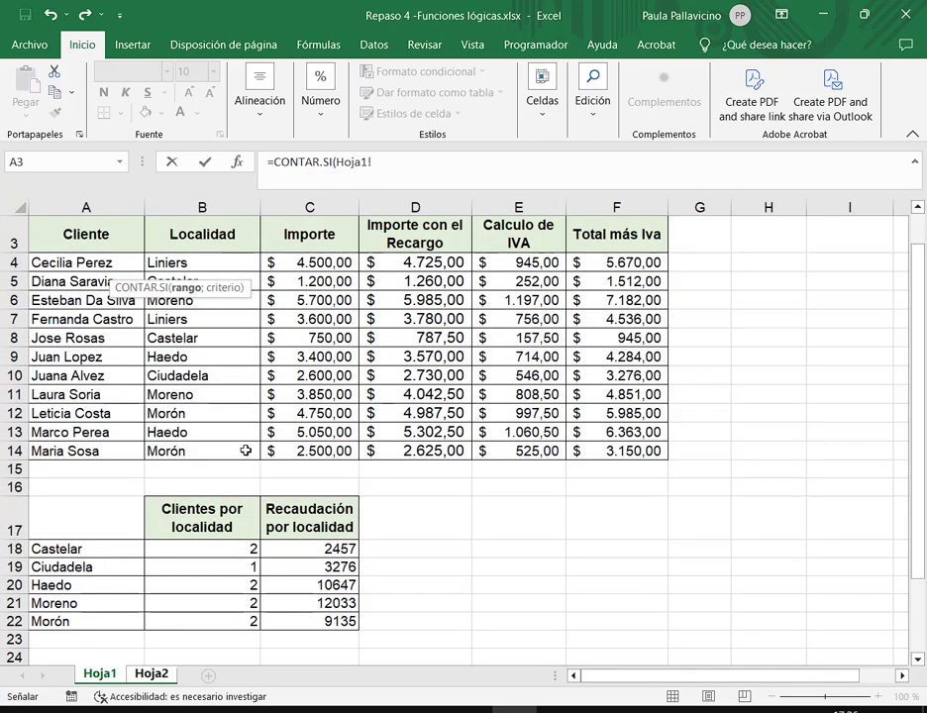
left_click_drag(245, 450, 236, 258)
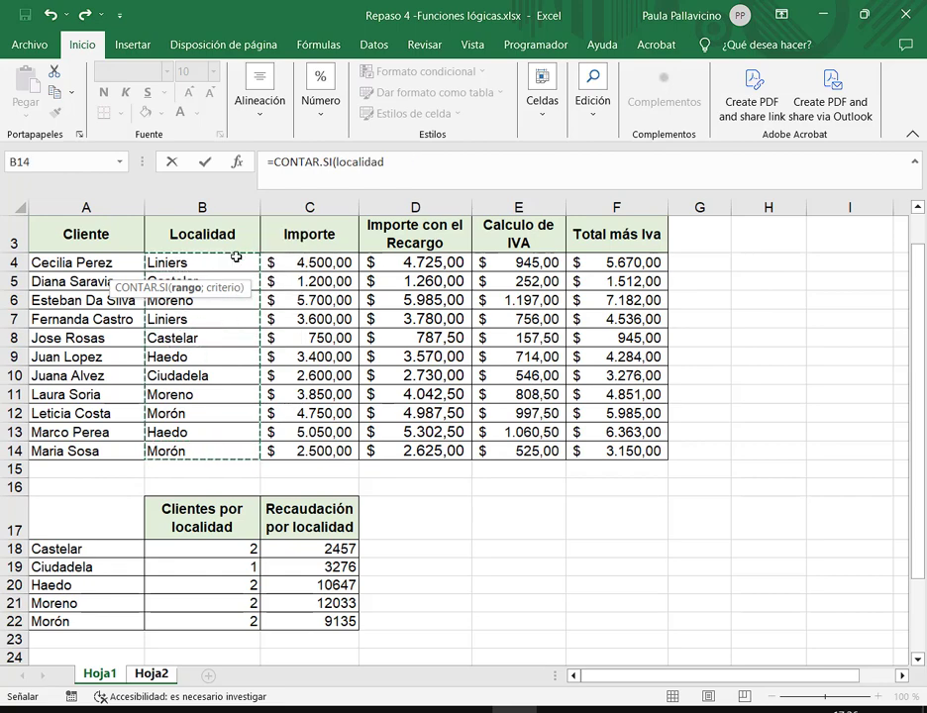
type(";")
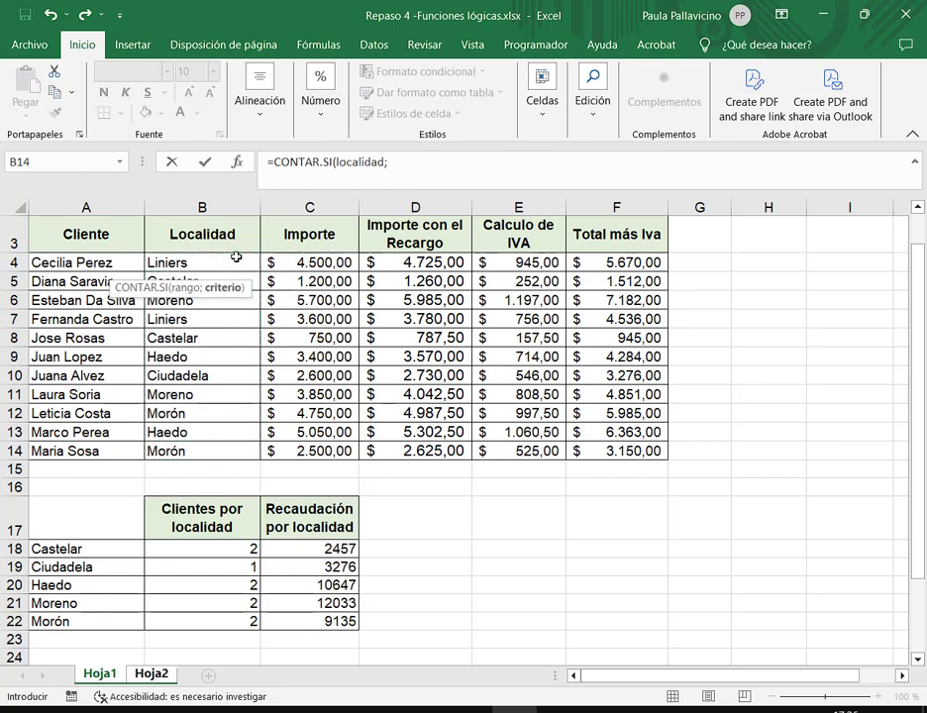
left_click(153, 672)
left_click(82, 270)
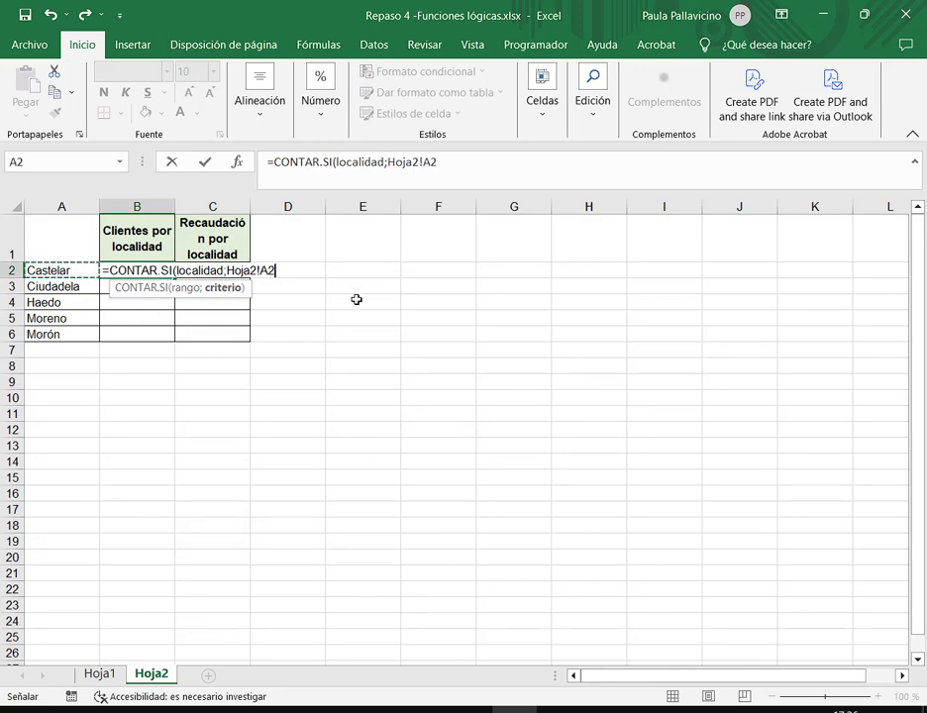
type(")")
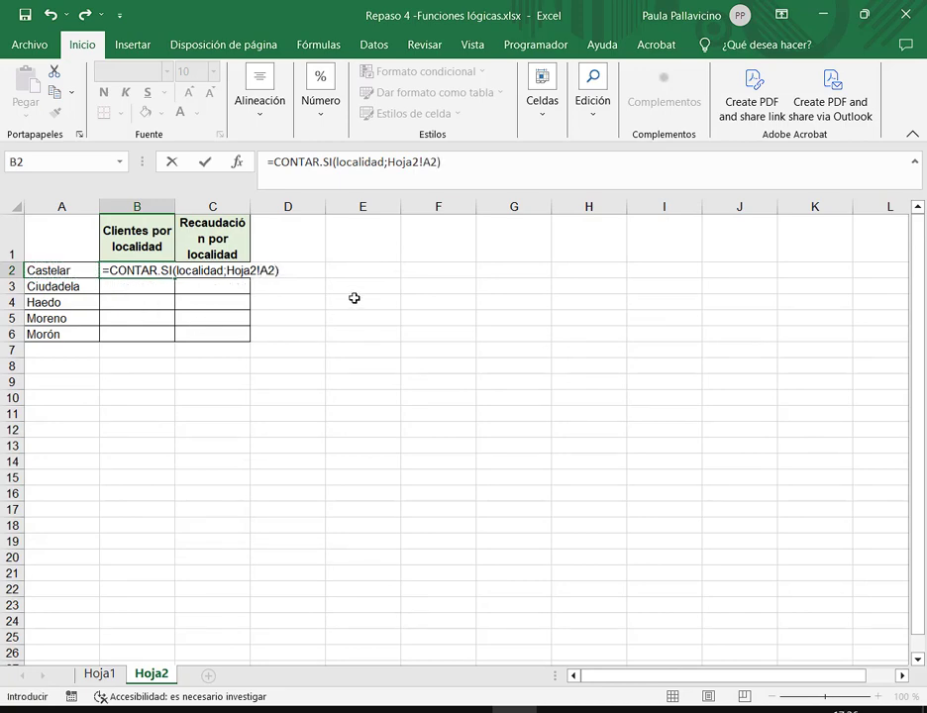
left_click(230, 273)
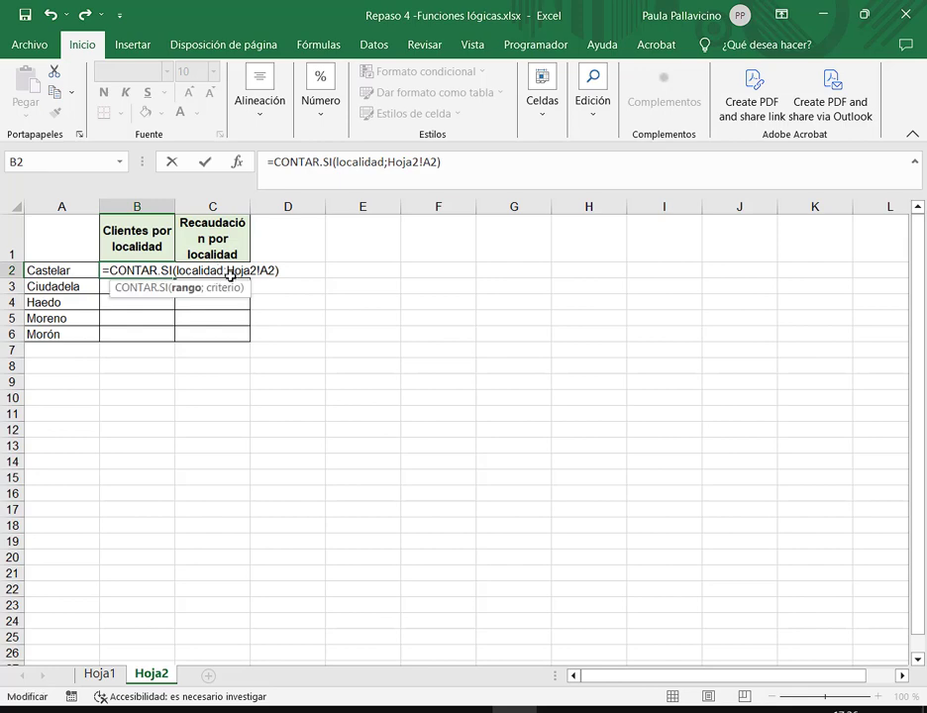
key("Escape")
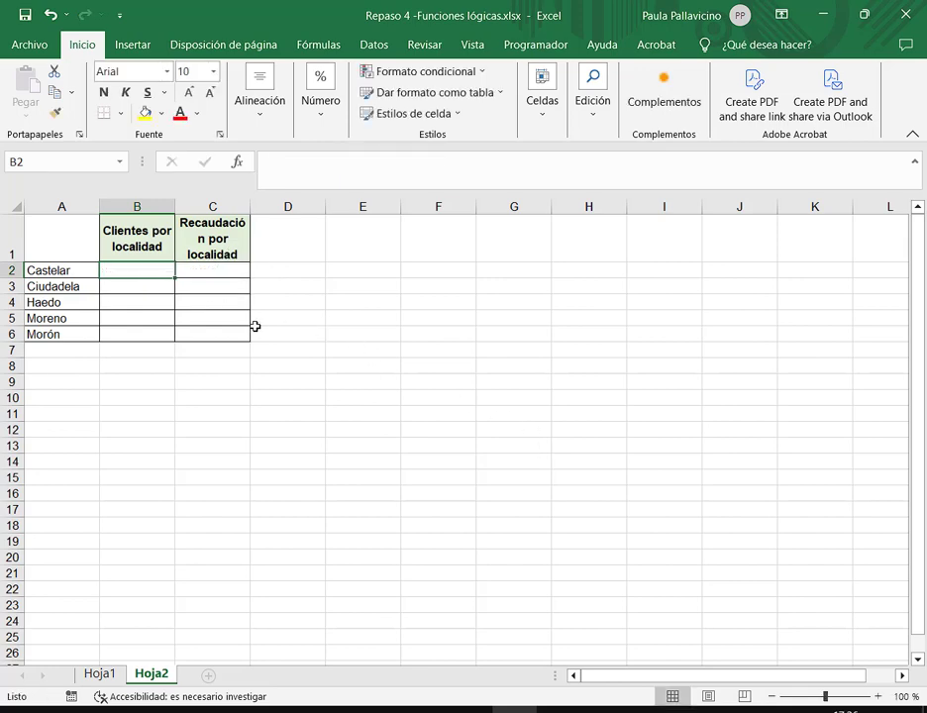
Step: Enter =CONTAR.SI(localidad;A2) in B2 of Hoja2 to count the Castelar clients using the named range
scroll(222, 312, "up", 2)
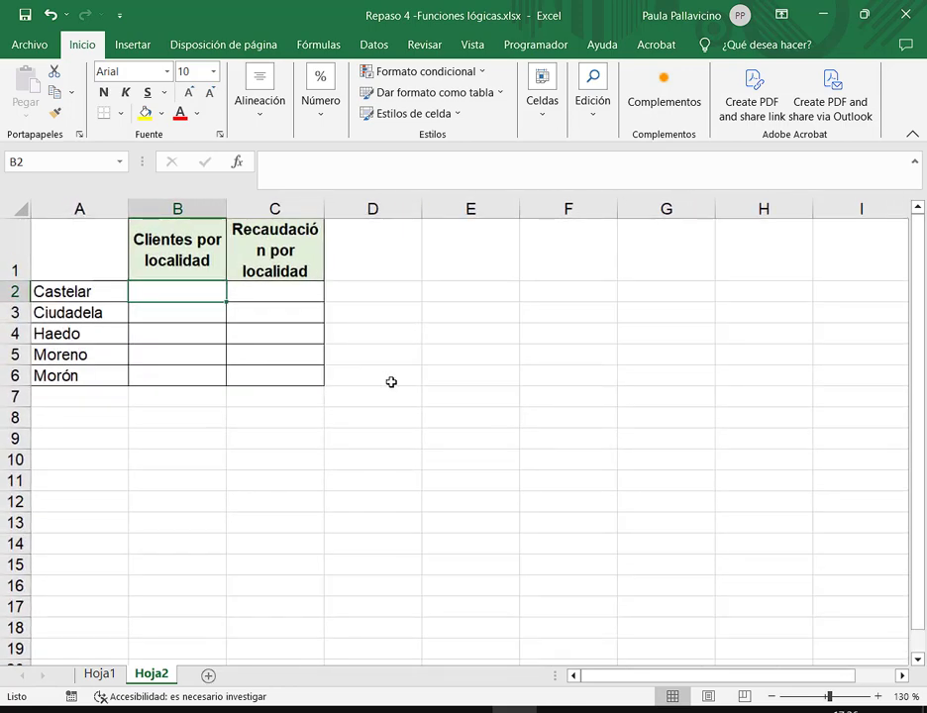
type("=CONT")
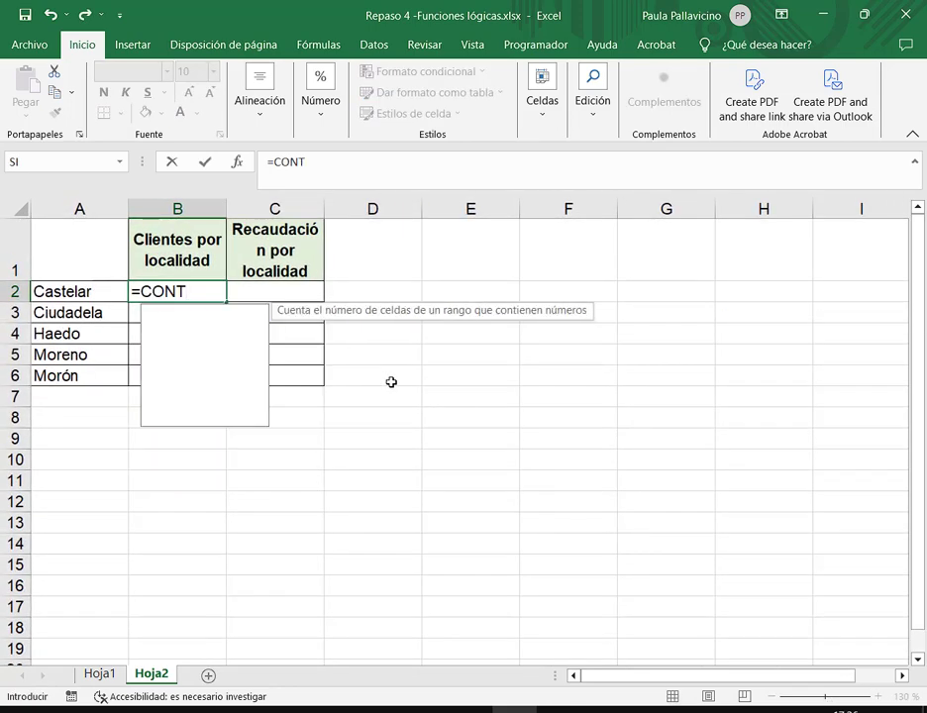
type("AR.SI(")
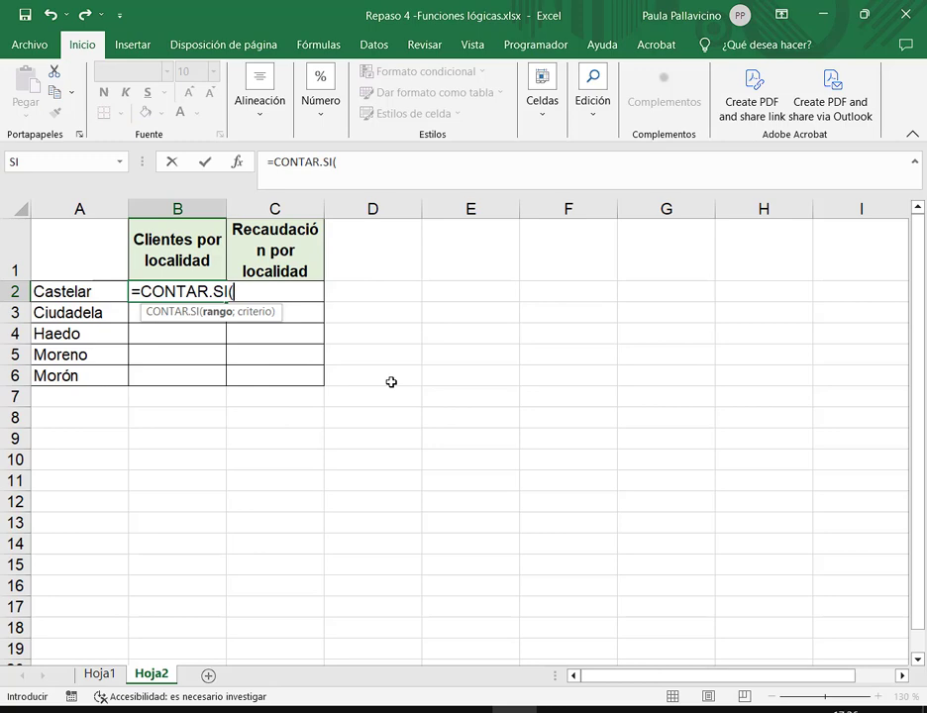
type("localidad")
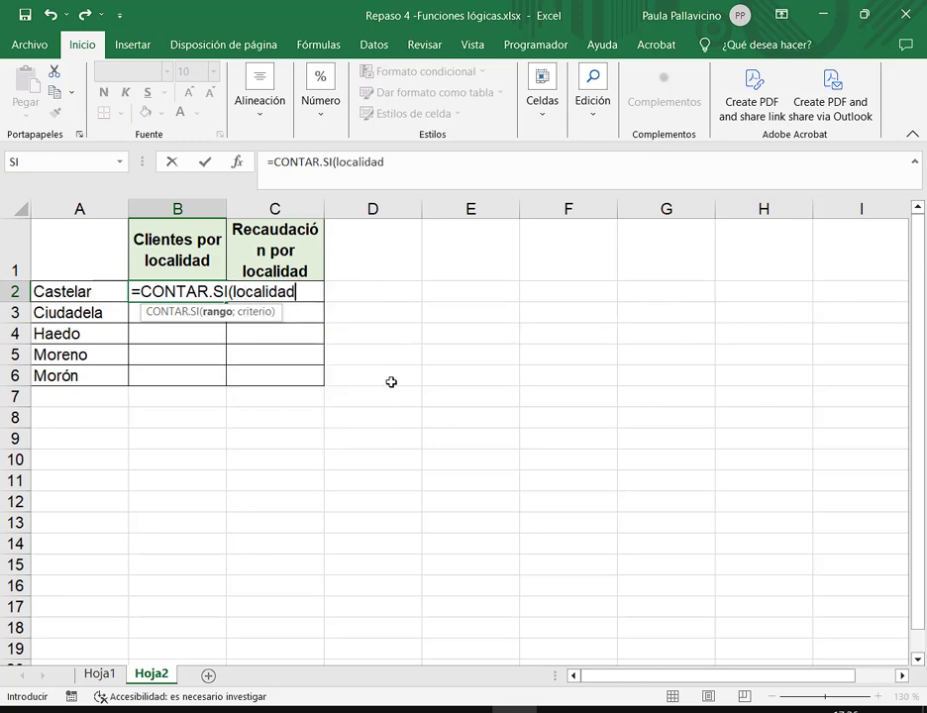
type(";")
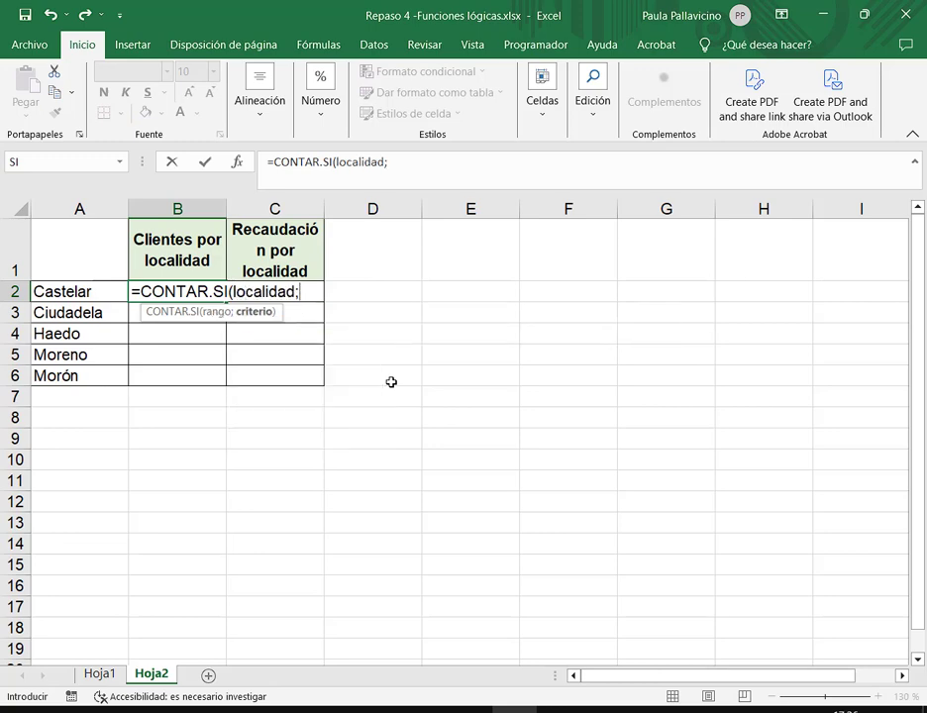
left_click(97, 294)
type(")")
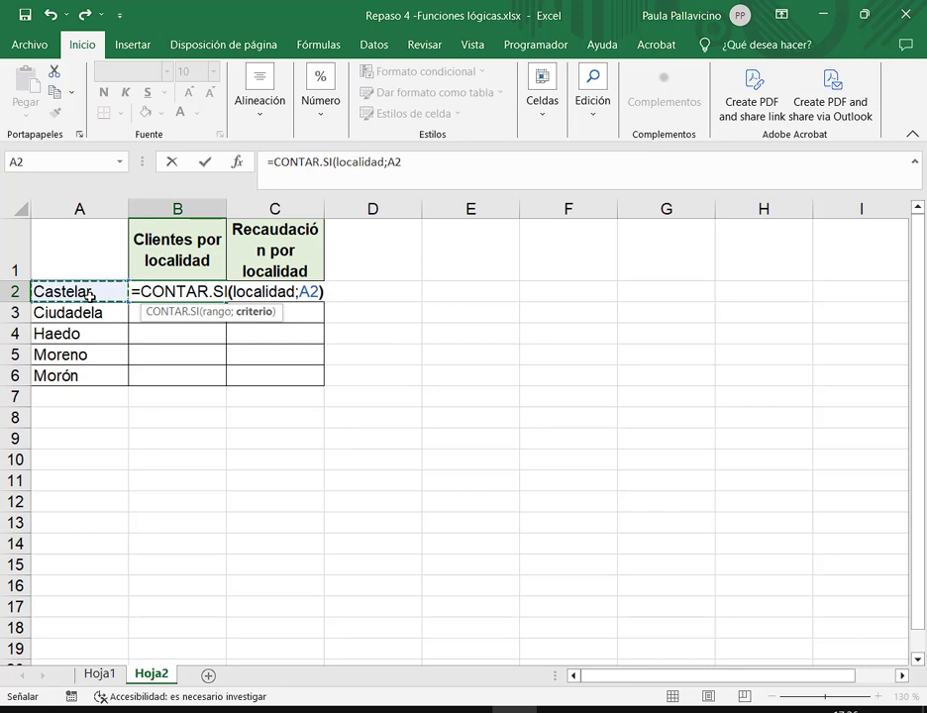
key("Return")
Step: Enter =SUMAR.SI(localidad;A2;total) in C2 to add up Castelar's revenue using the named ranges
key("Right")
key("Up")
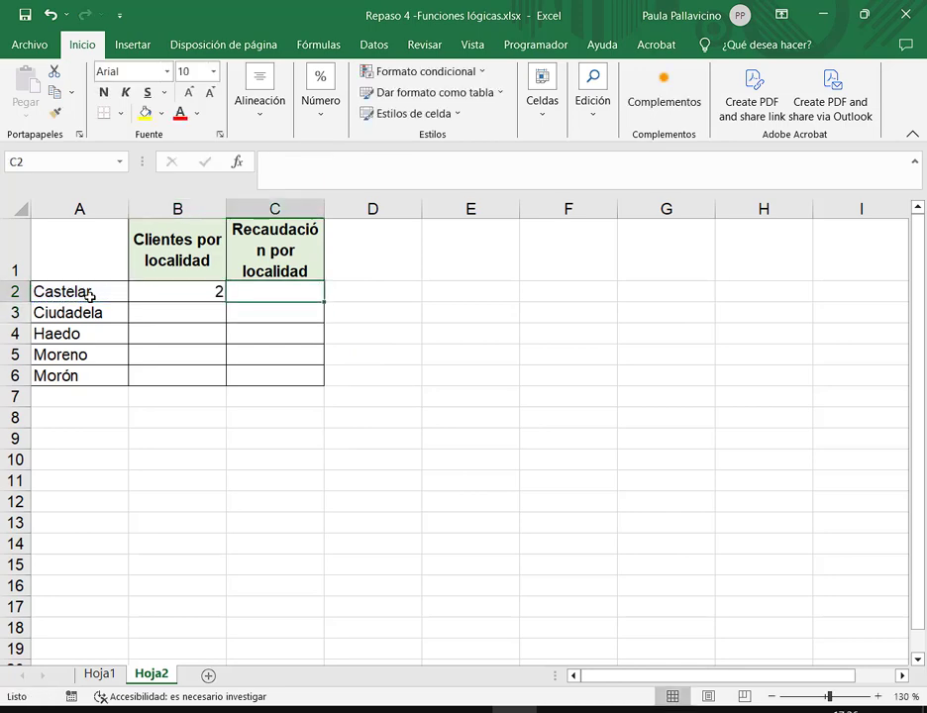
type("=sumar")
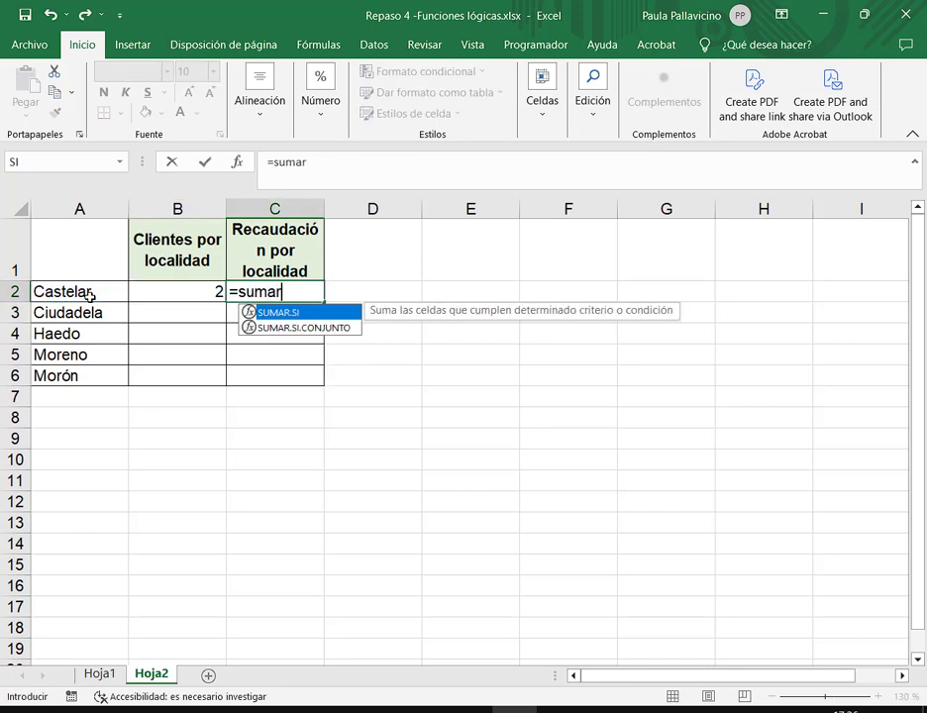
key("Tab")
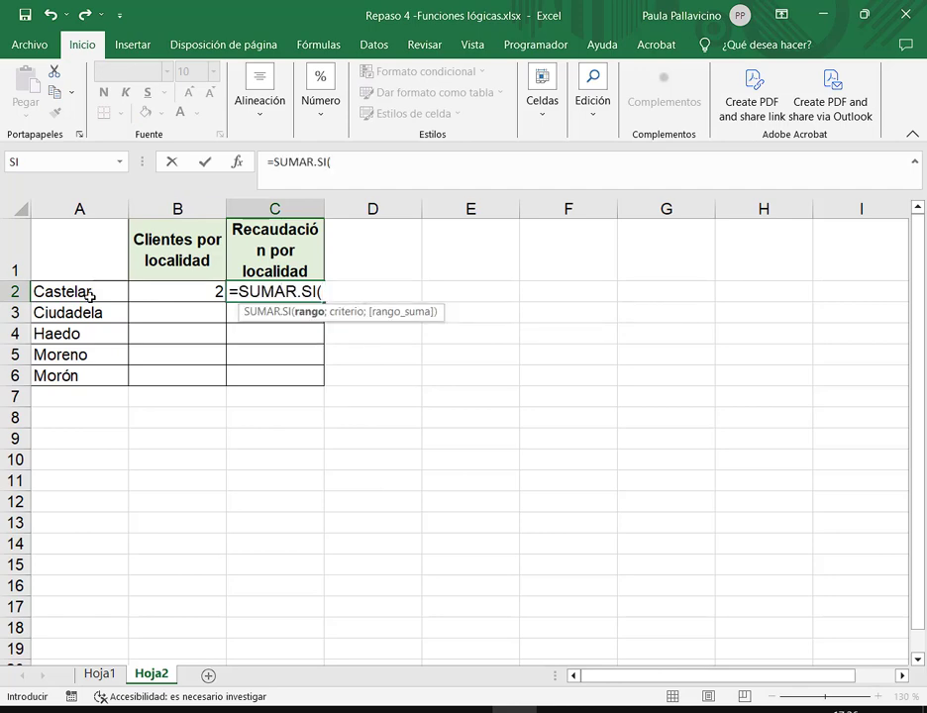
type("loca")
key("Tab")
type(";")
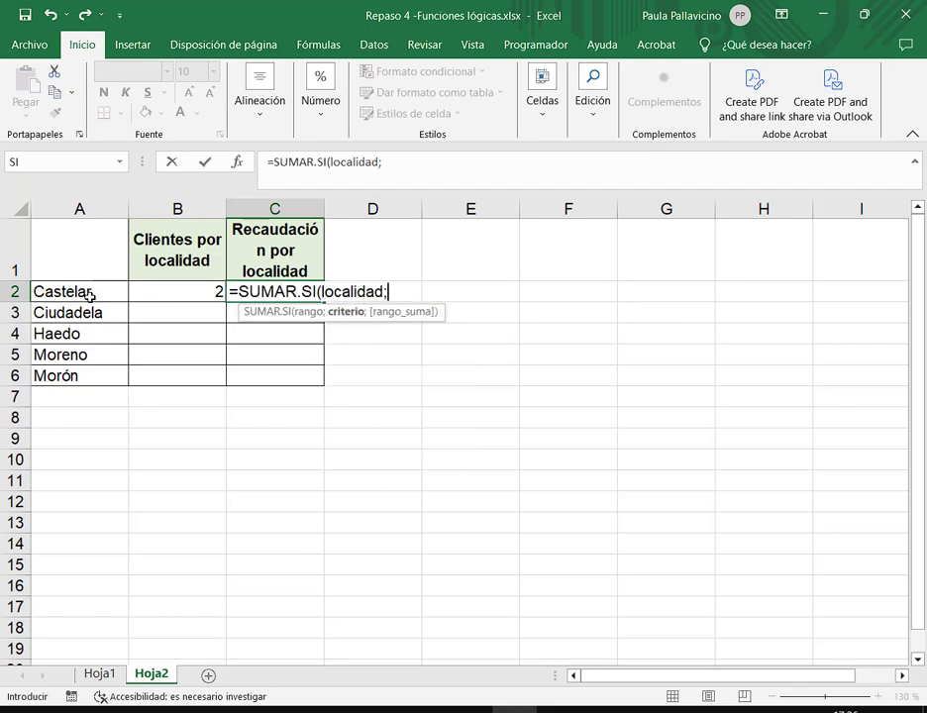
left_click(89, 294)
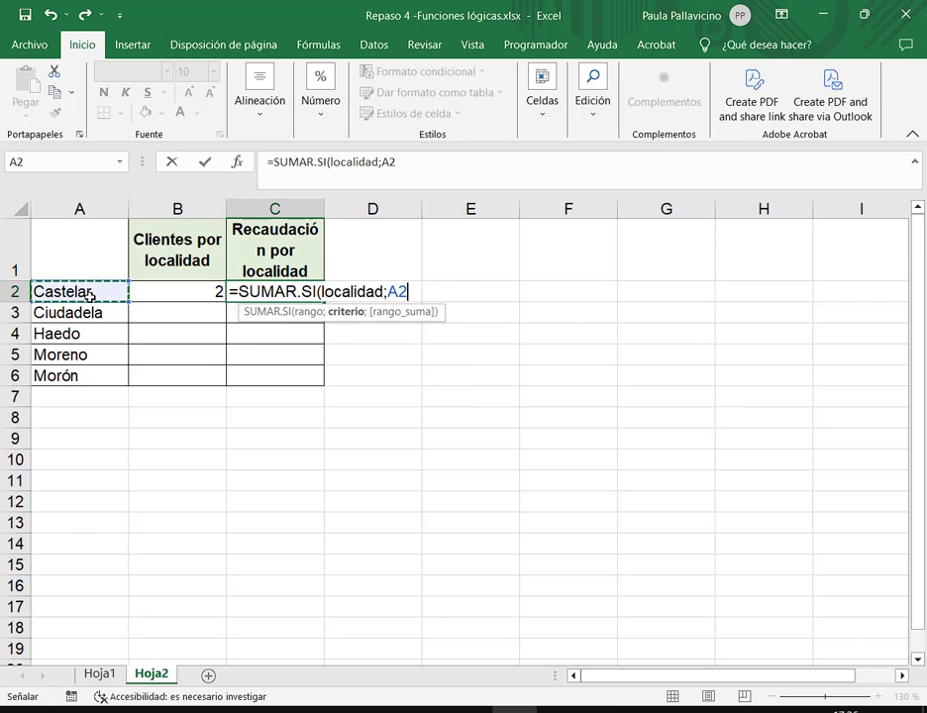
type(";")
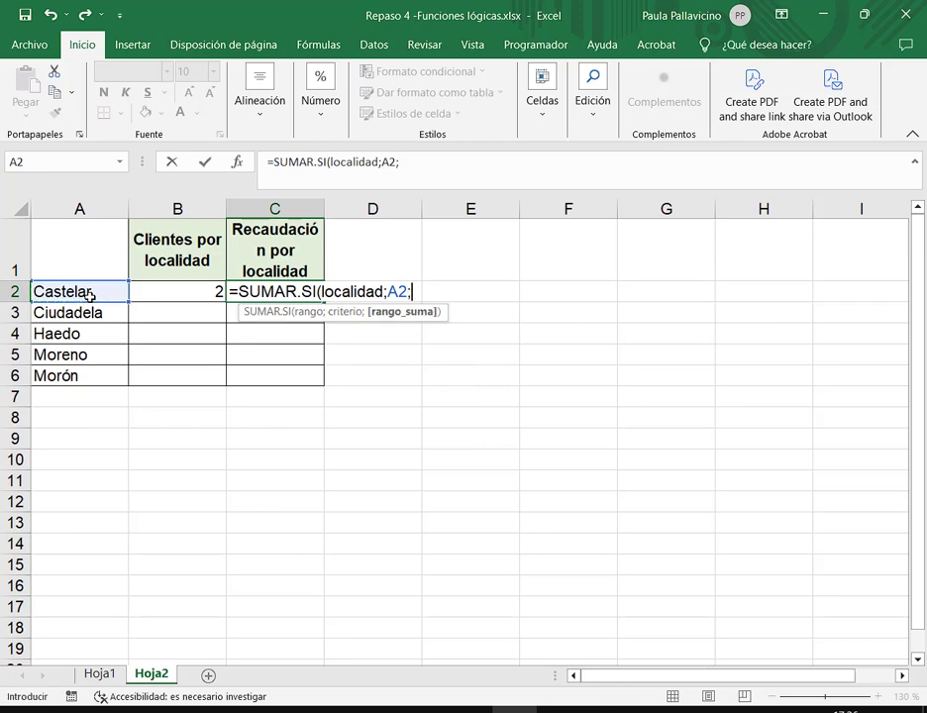
type("total)")
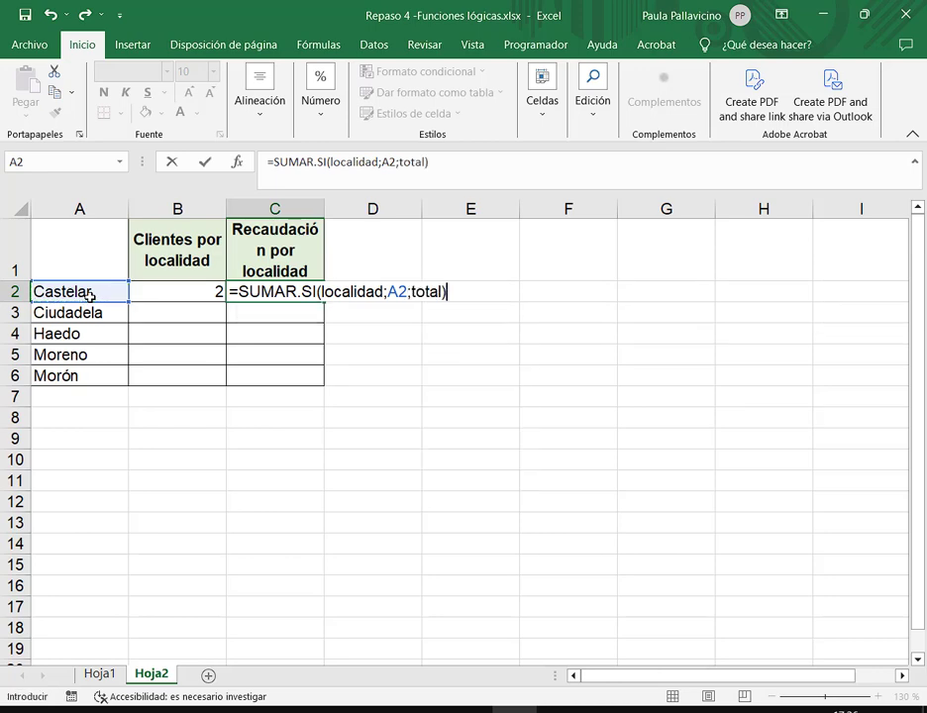
key("Return")
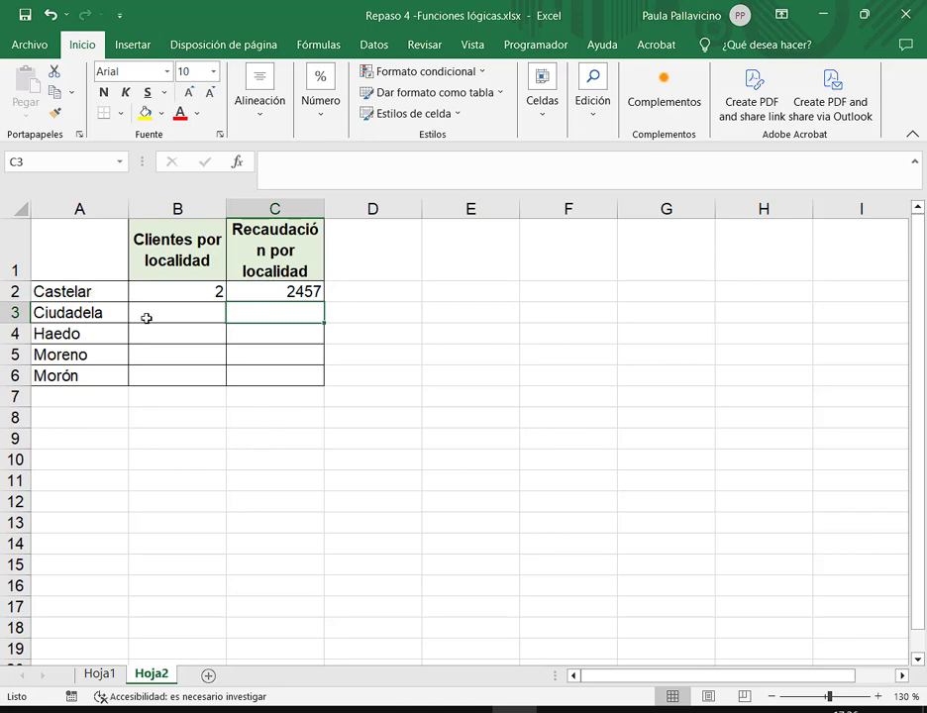
Step: Fill the count and revenue formulas from B2:C2 down to row 6
left_click(214, 298)
left_click_drag(226, 298, 260, 292)
double_click(323, 301)
left_click(494, 348)
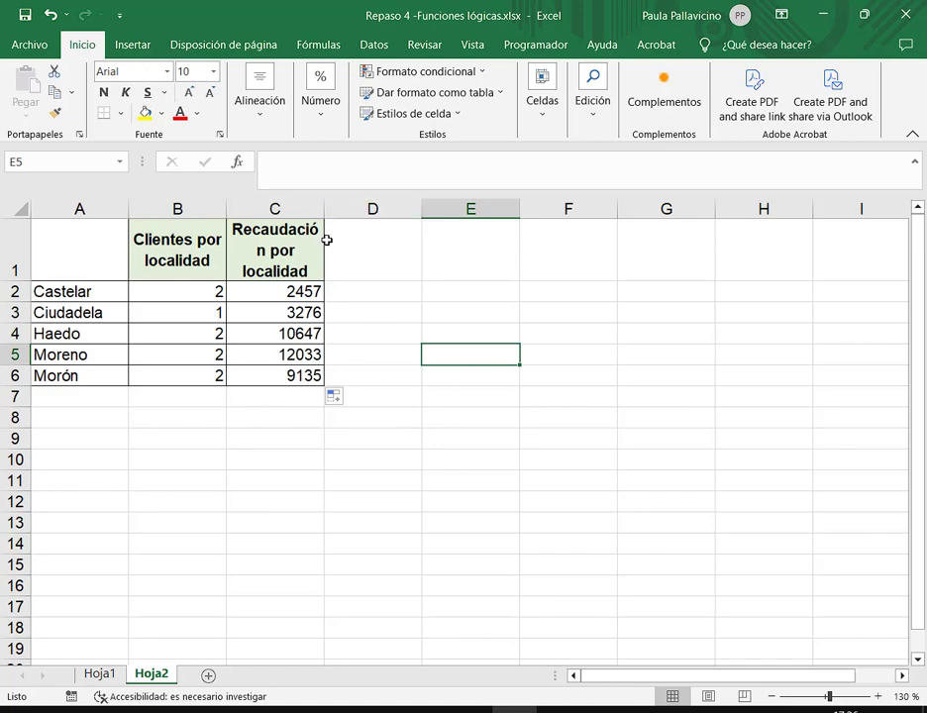
Step: Widen column C slightly so its Recaudación por localidad header no longer splits a word
scroll(317, 367, "down", 2)
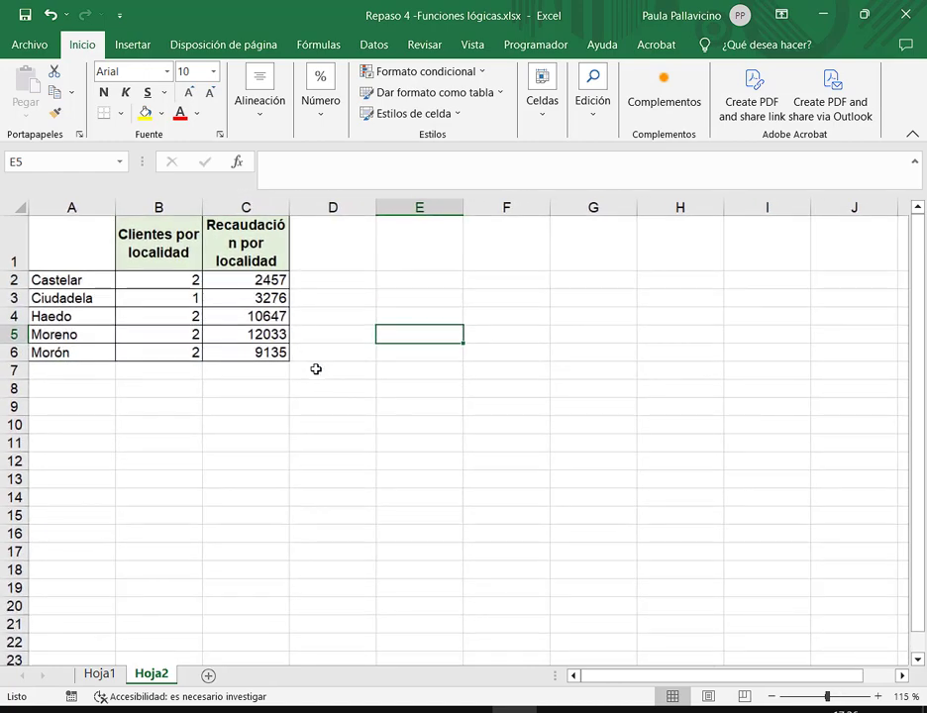
left_click_drag(251, 206, 258, 206)
left_click(296, 232)
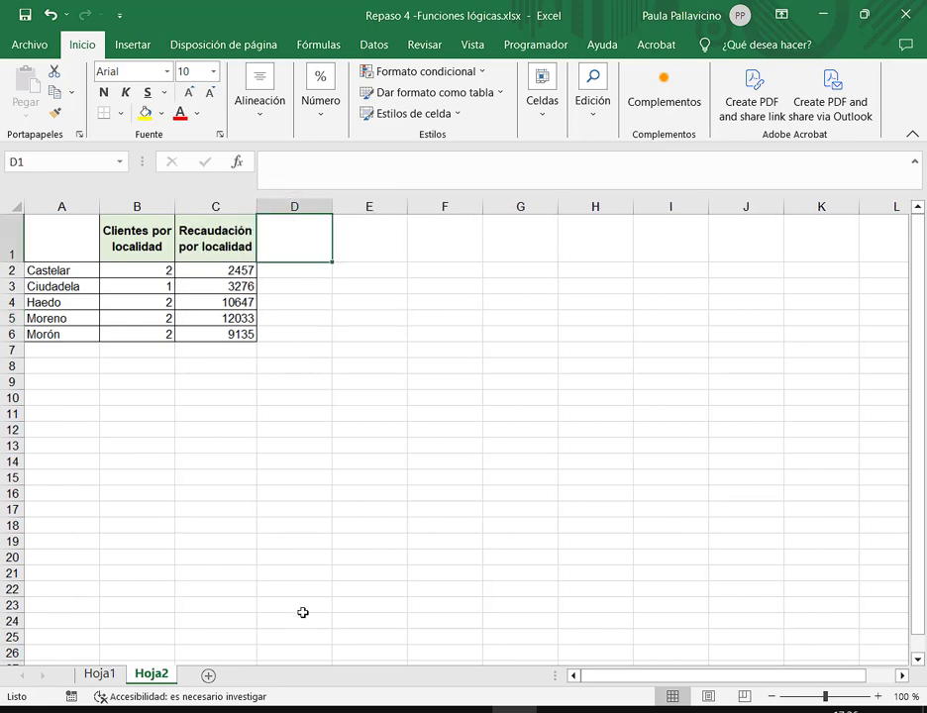
Step: Delete Hoja2 from the workbook, accepting the permanent removal, and return to the client table on Hoja1
left_click(114, 673)
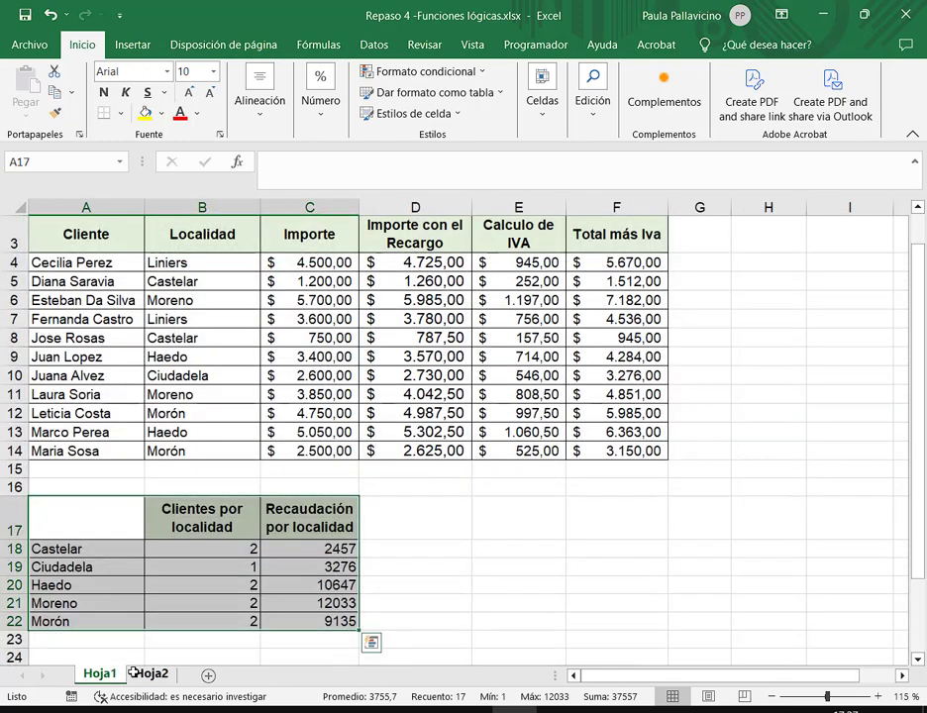
left_click(228, 600)
right_click(154, 675)
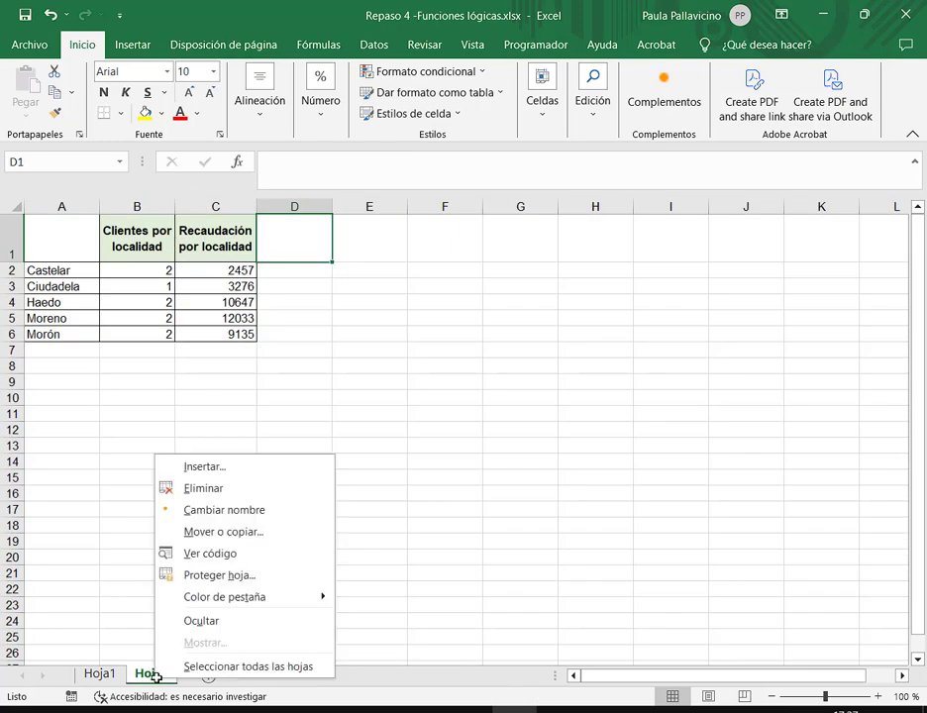
left_click(207, 490)
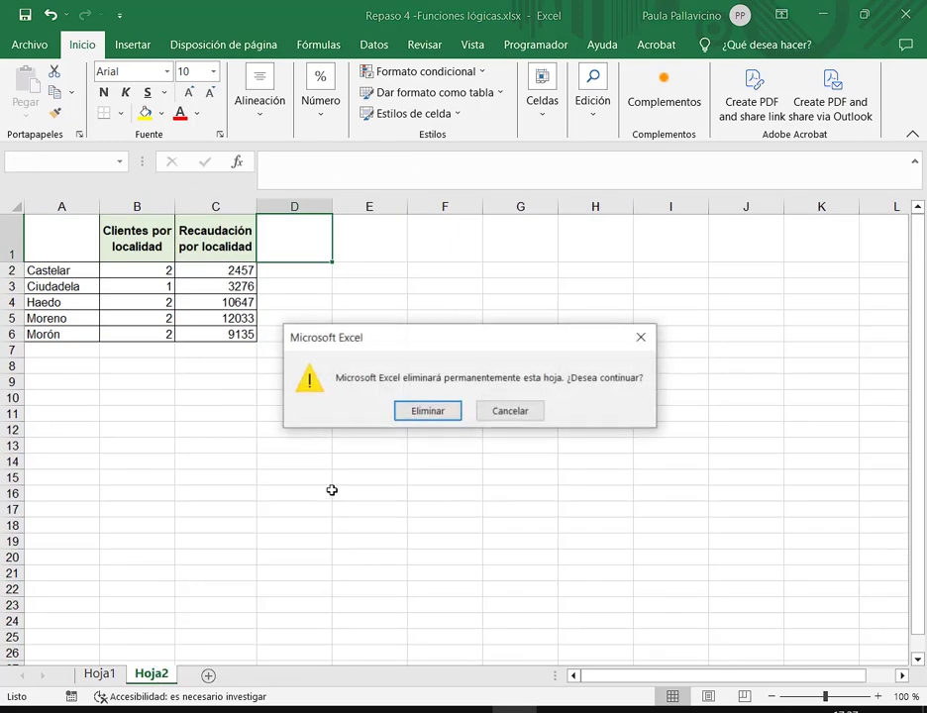
left_click(428, 411)
left_click(240, 316)
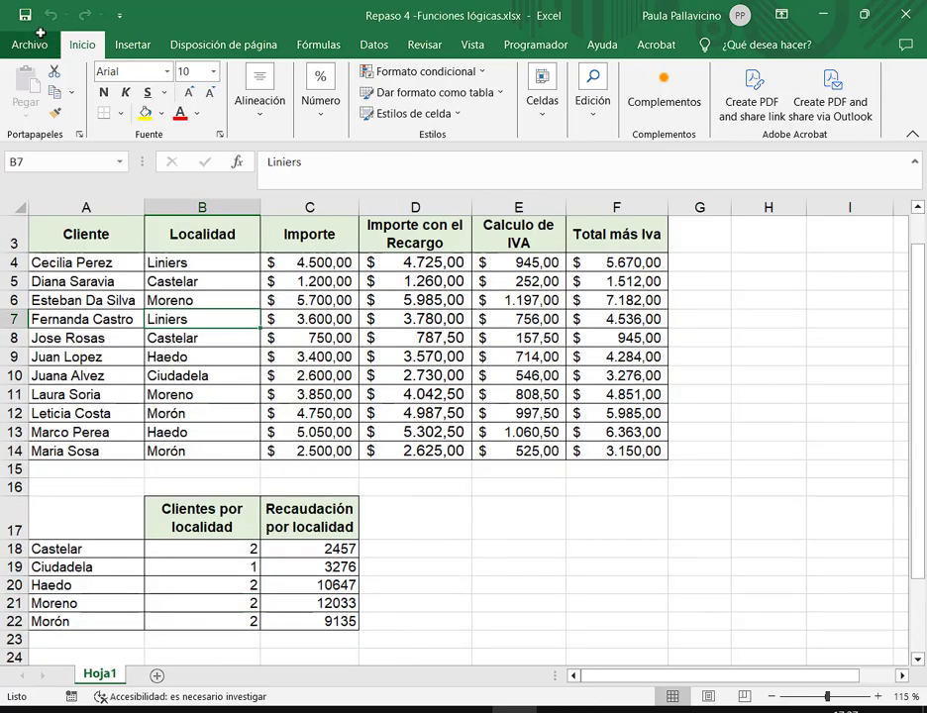
Step: Turn on filtering for the client table, adding filter controls to its header row
left_click_drag(876, 32, 522, 2)
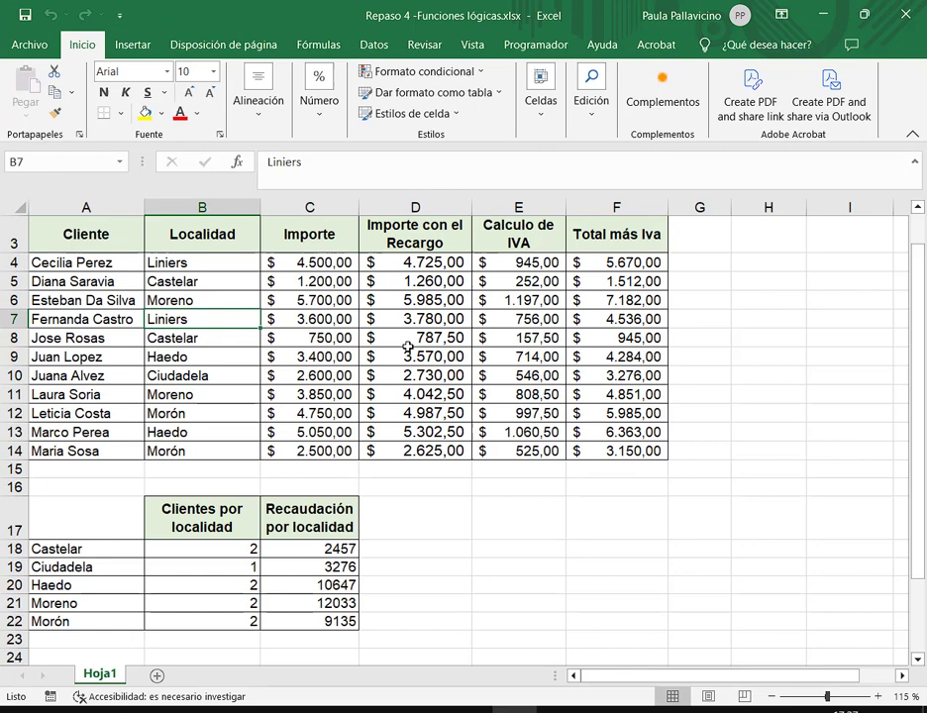
left_click(346, 338)
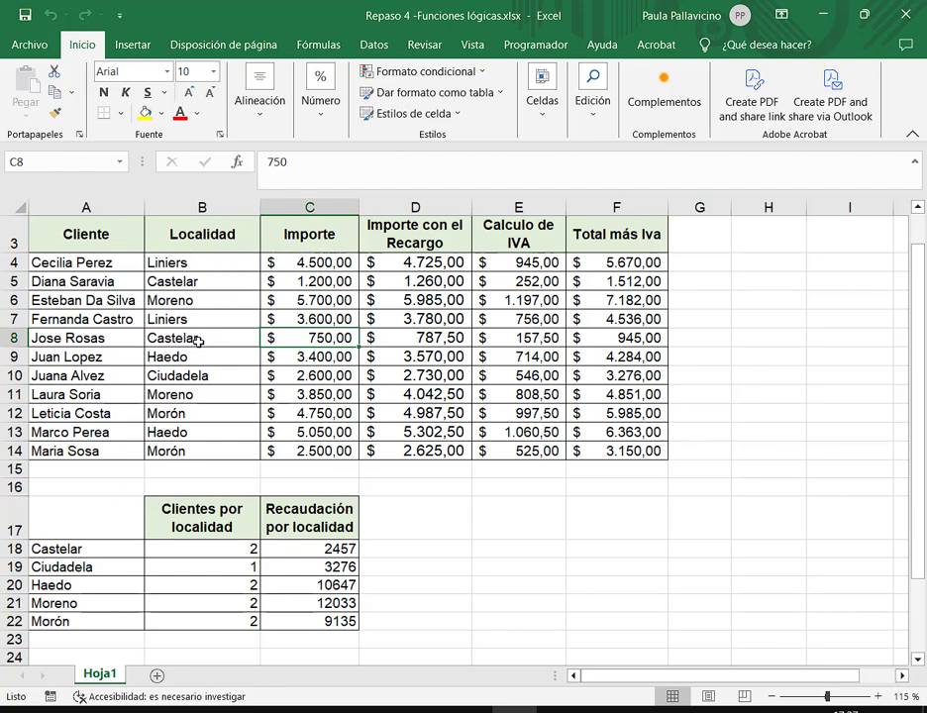
left_click(249, 338)
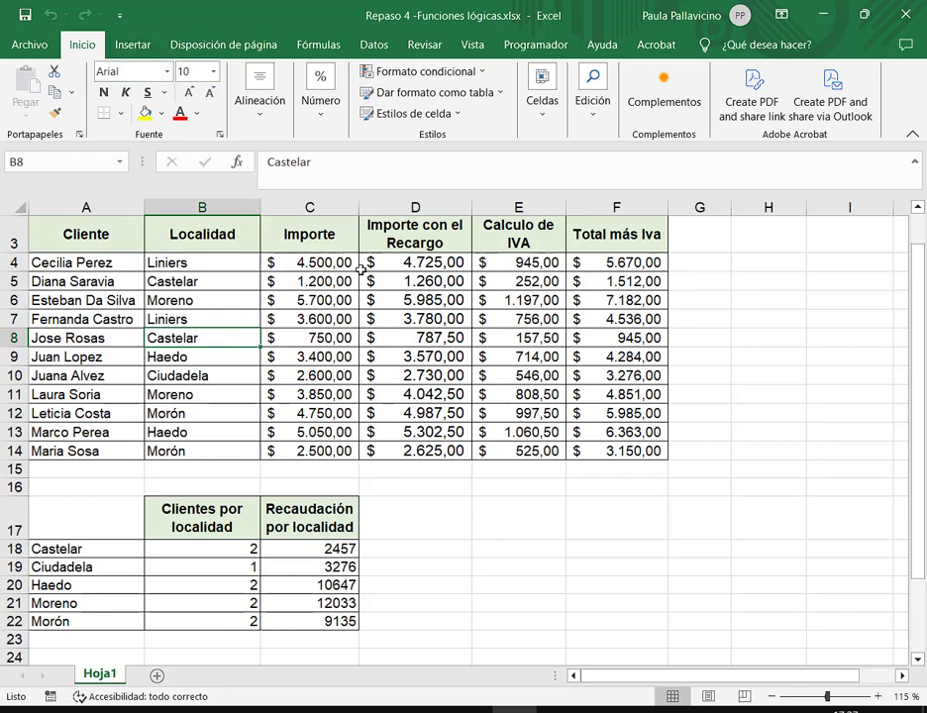
left_click(376, 45)
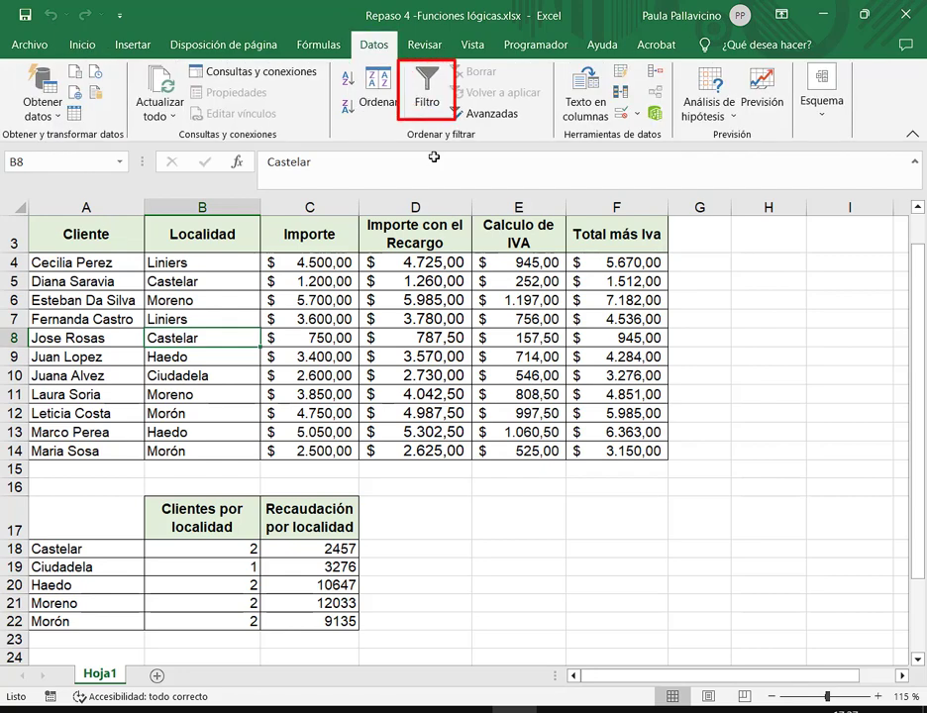
left_click(428, 99)
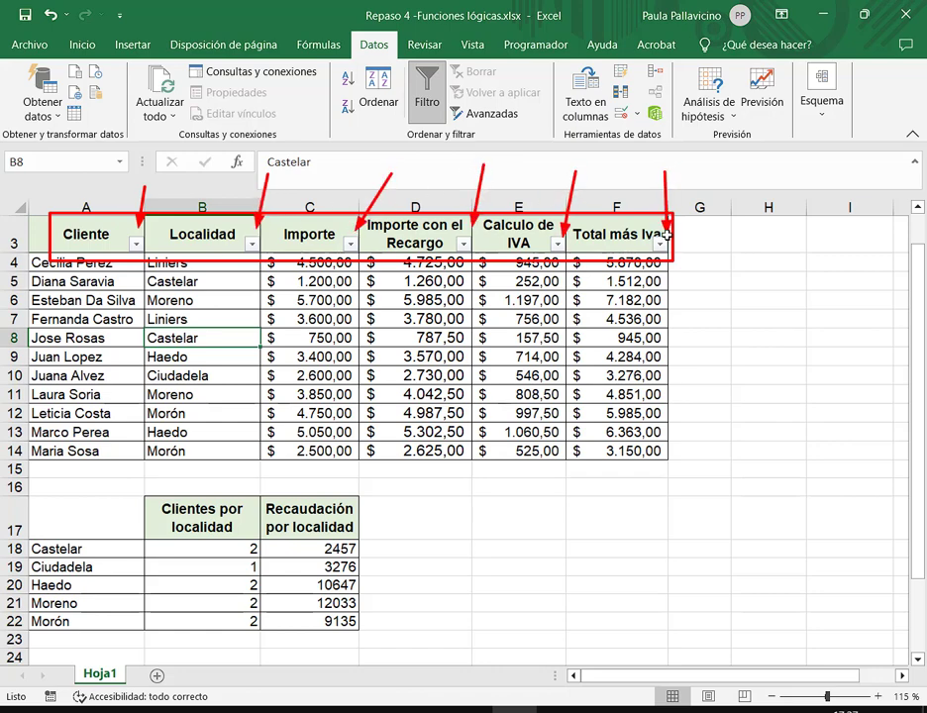
Step: Filter the client table's Localidad column to show only Castelar
left_click(252, 243)
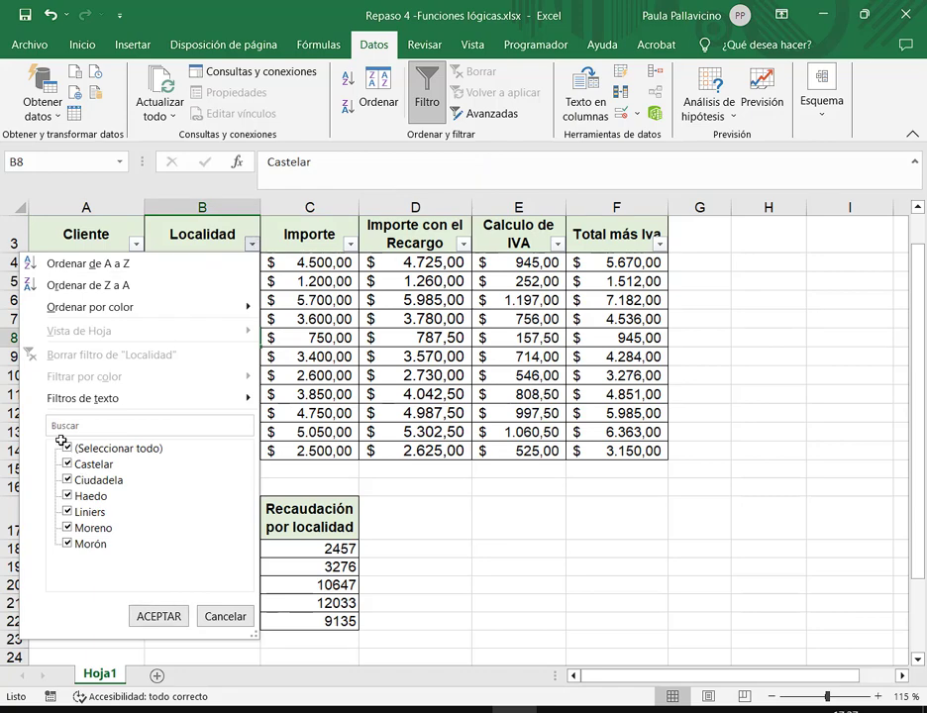
left_click_drag(61, 440, 183, 558)
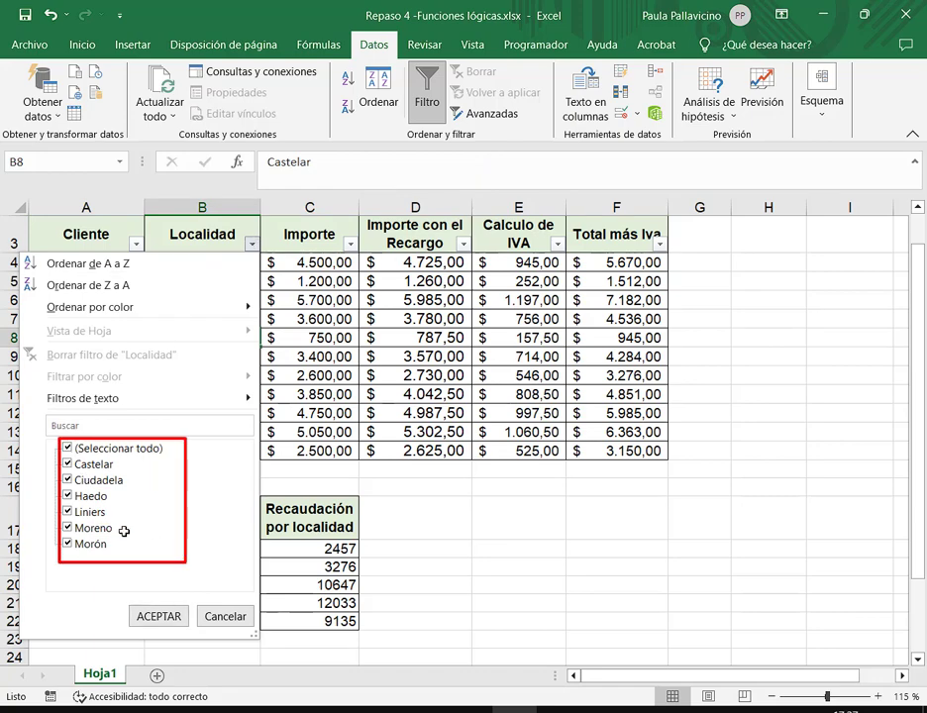
key("Escape")
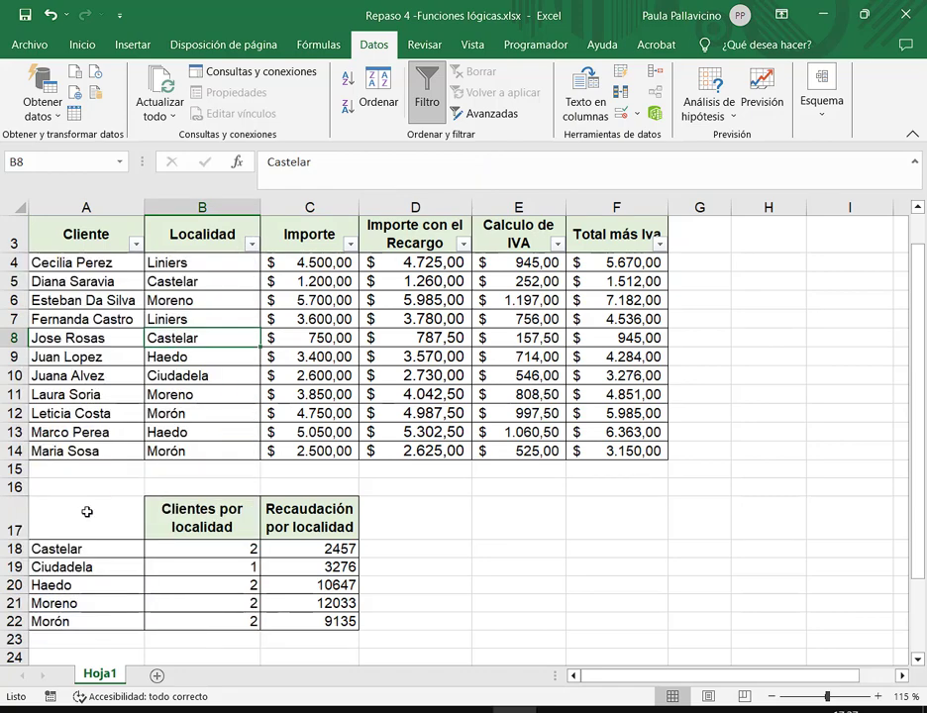
left_click(254, 243)
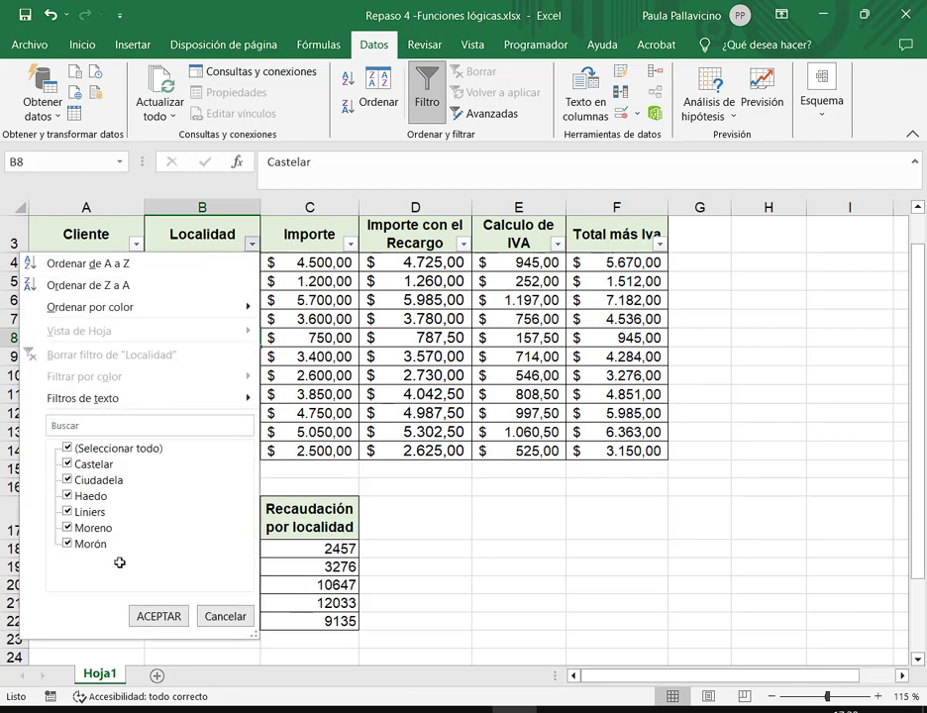
left_click(66, 448)
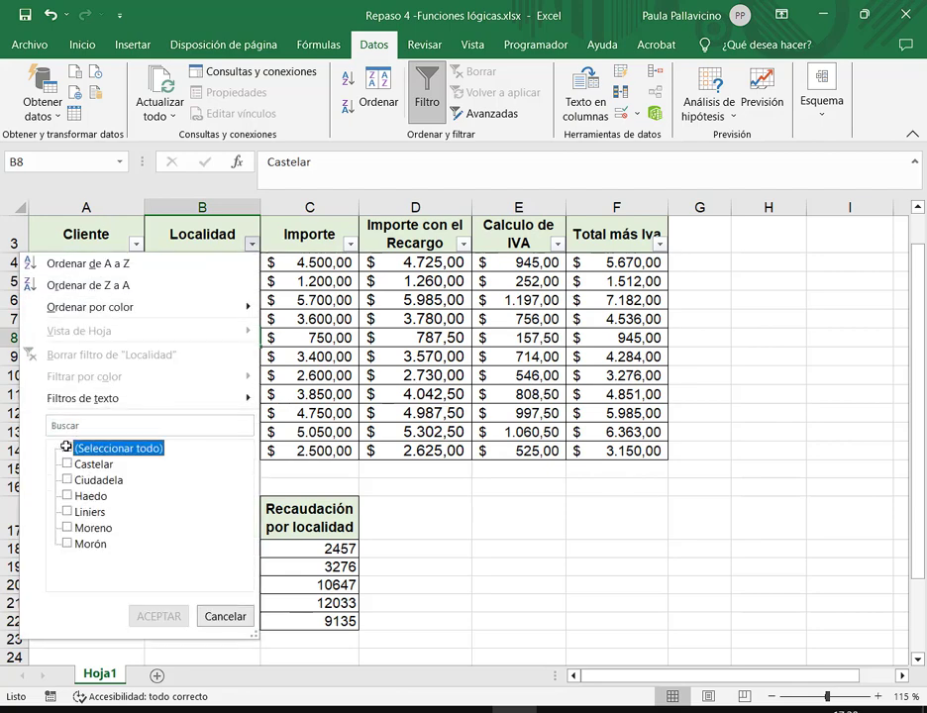
left_click(68, 464)
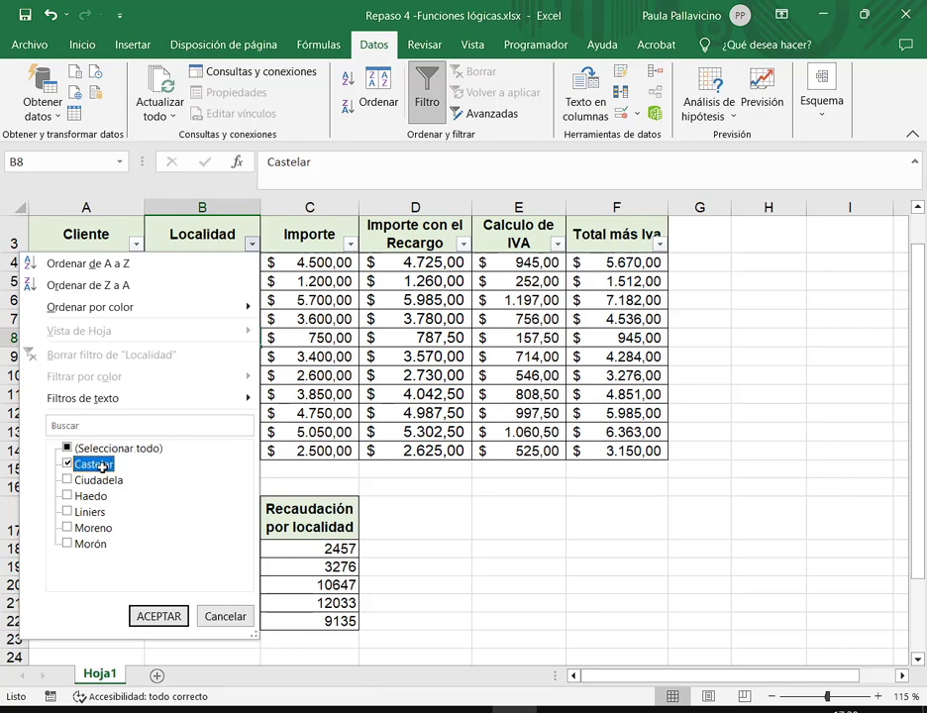
left_click(135, 615)
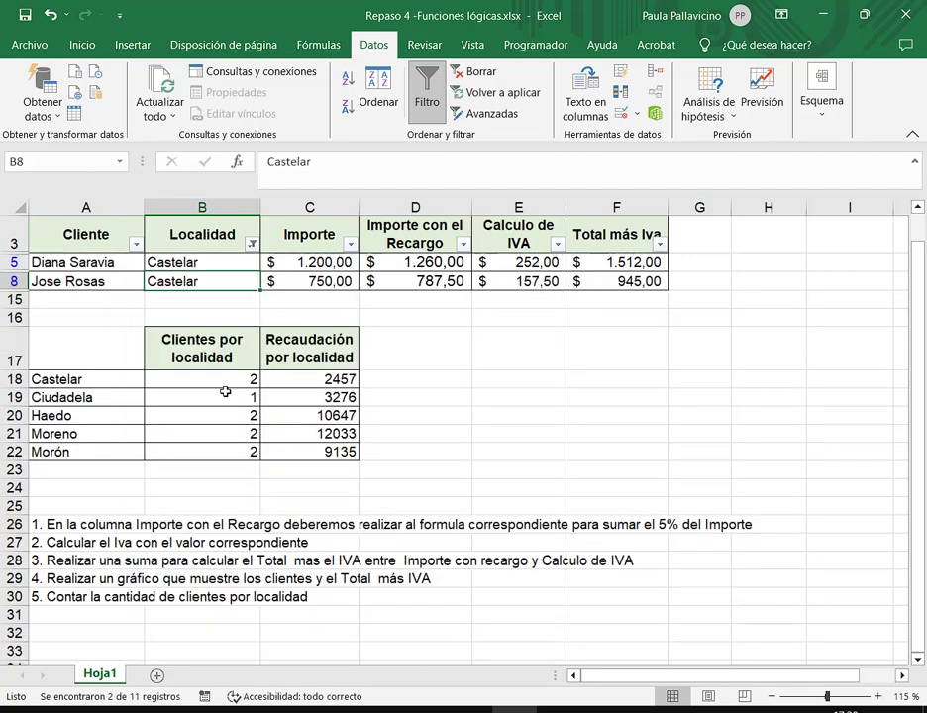
Step: Select the filtered Castelar cells in the Localidad column and check their count in the status bar
left_click_drag(231, 262, 200, 272)
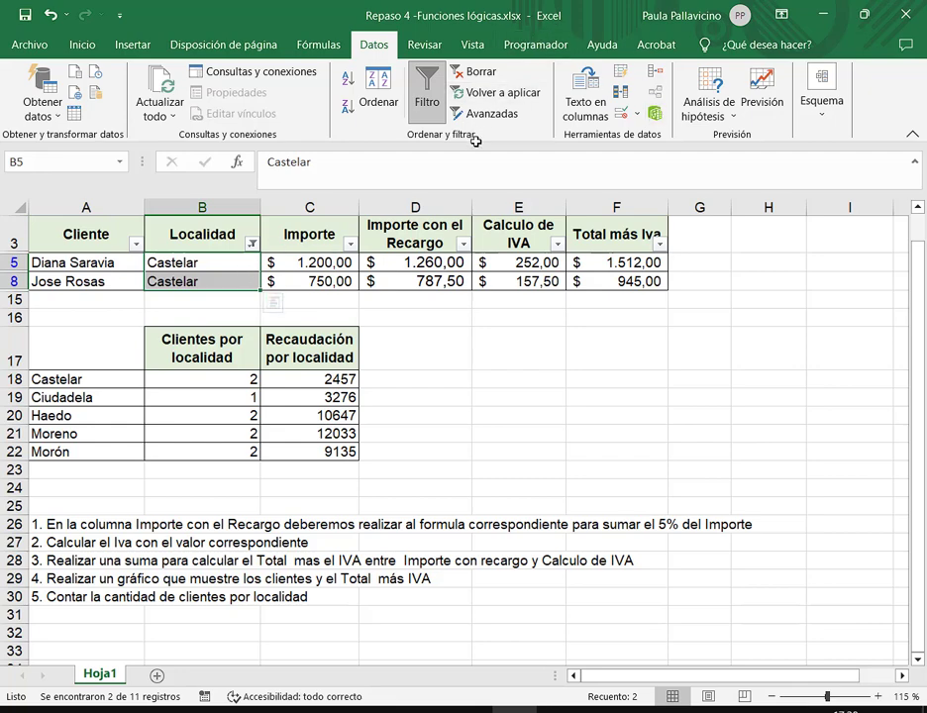
left_click(272, 302)
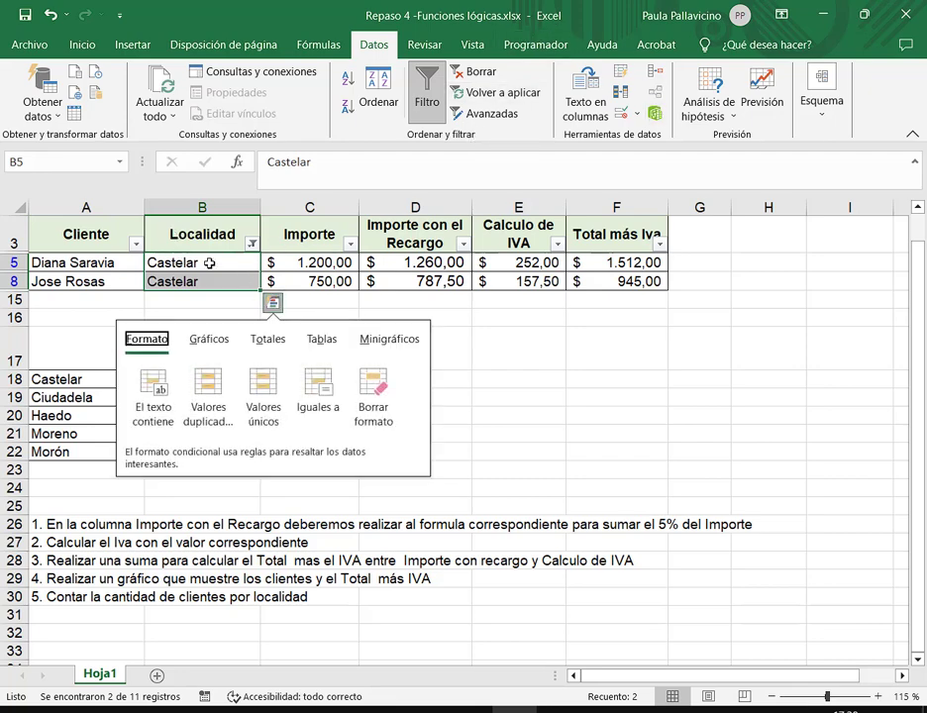
left_click(209, 262)
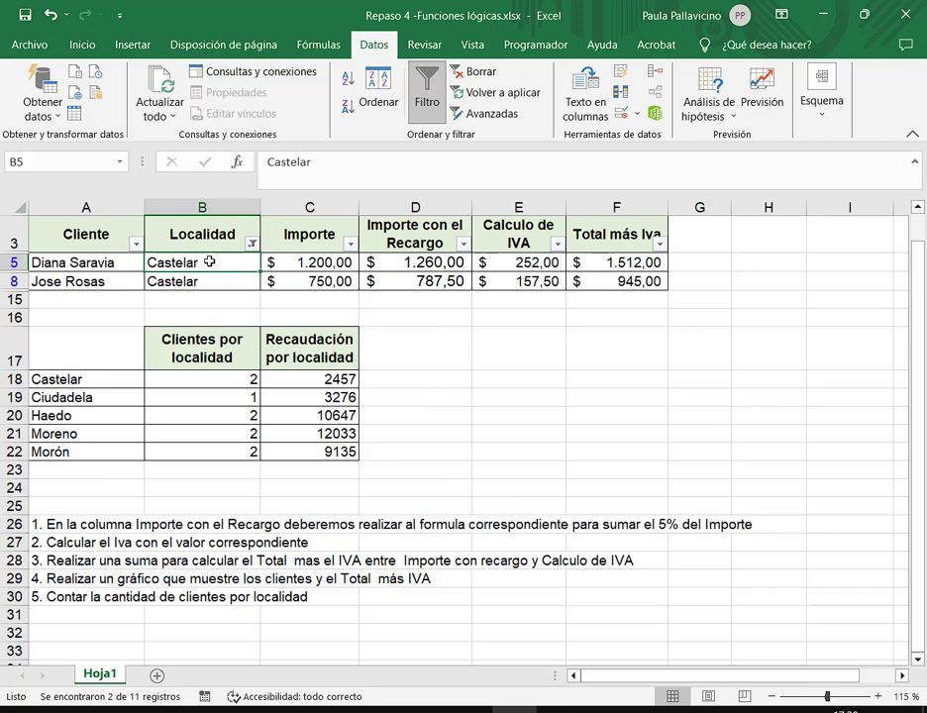
left_click_drag(209, 262, 215, 286)
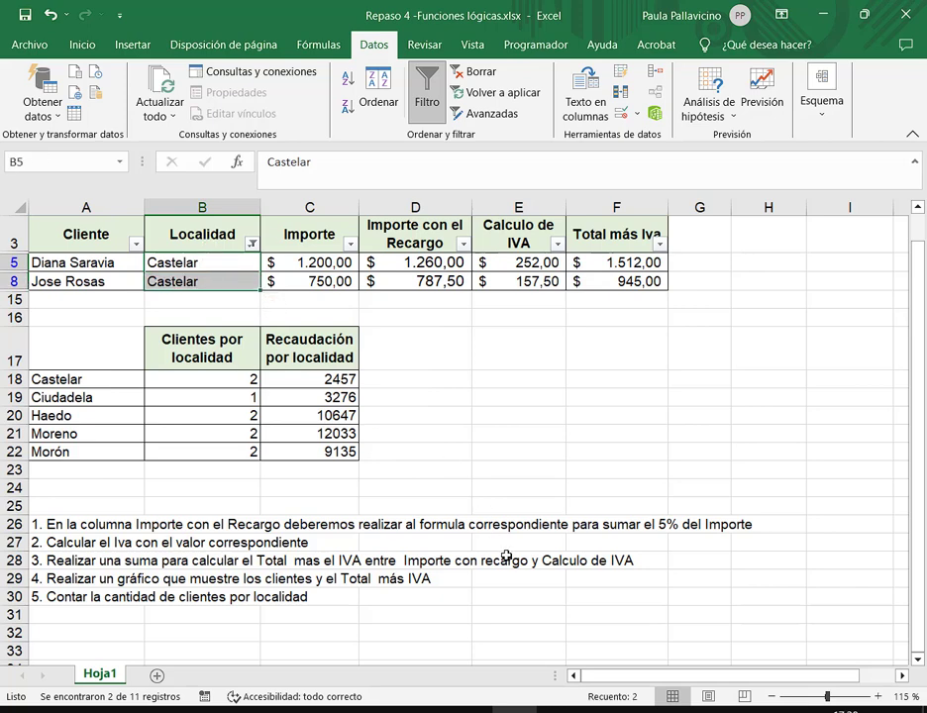
left_click_drag(584, 680, 653, 709)
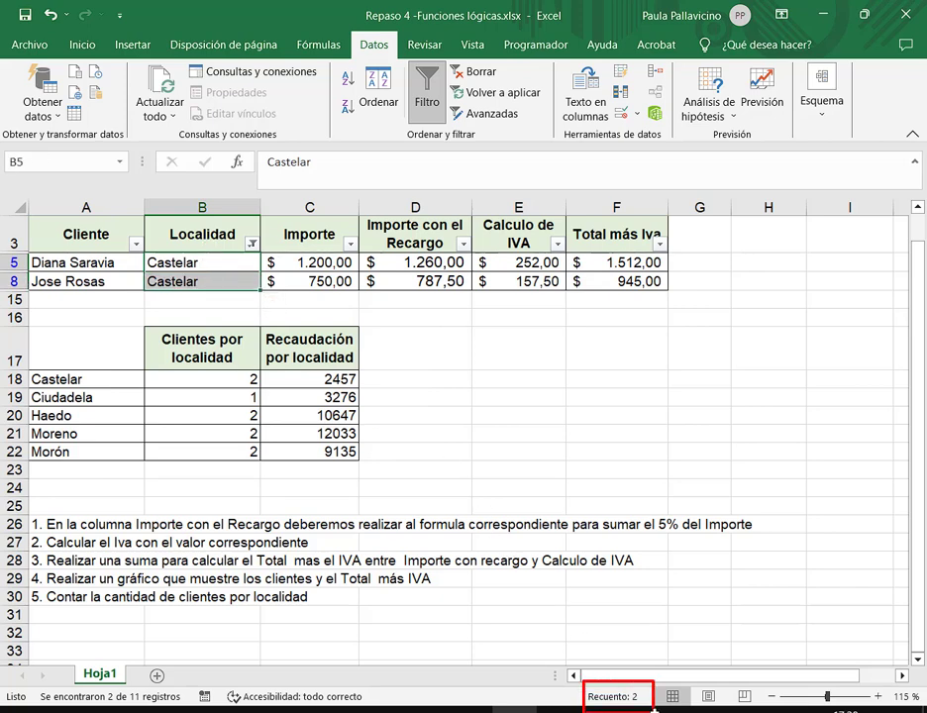
left_click_drag(667, 622, 646, 683)
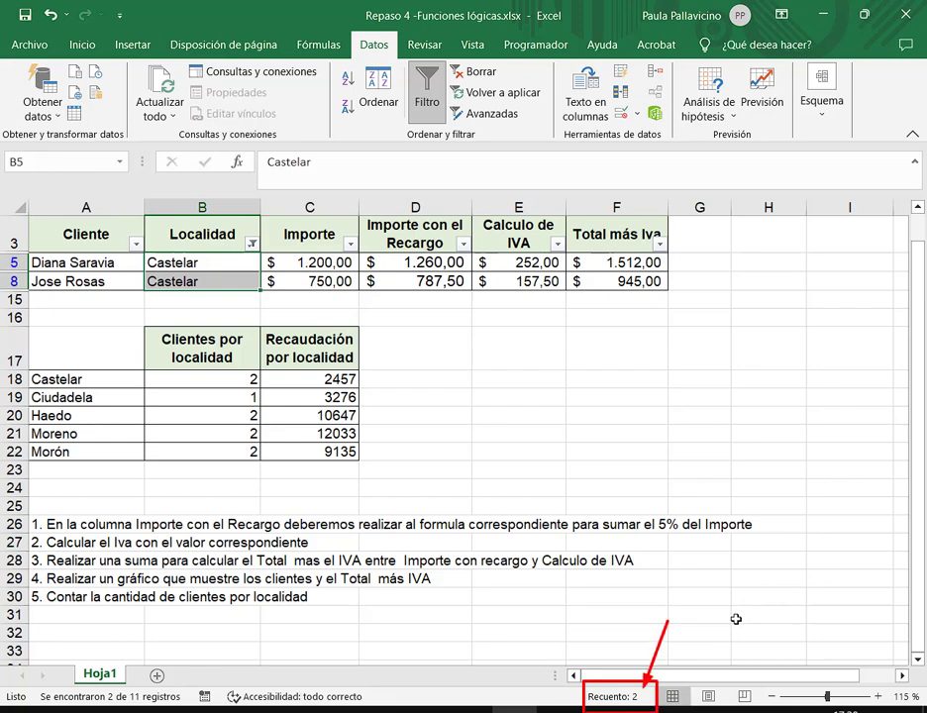
key("Escape")
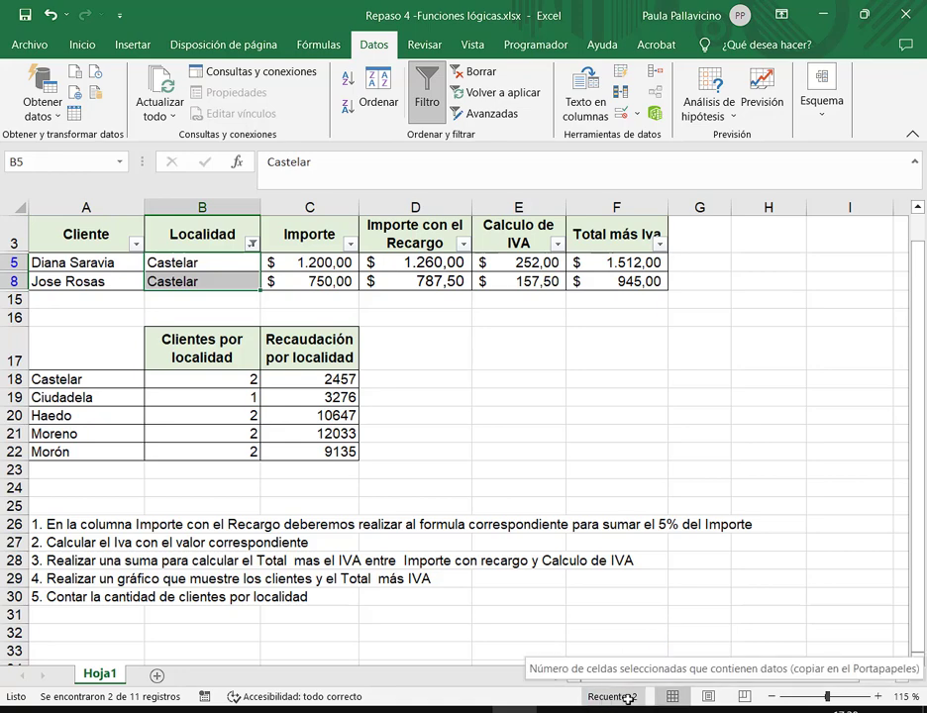
Step: Check that Recuento is enabled among the status bar's display options, leaving the options as they are
right_click(574, 699)
left_click(506, 700)
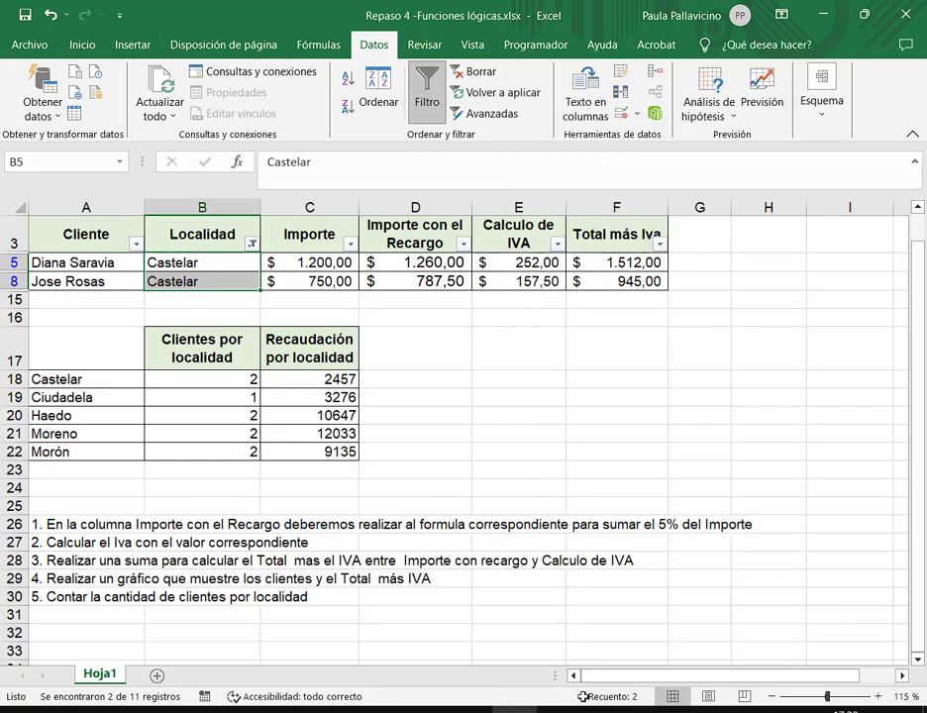
right_click(578, 697)
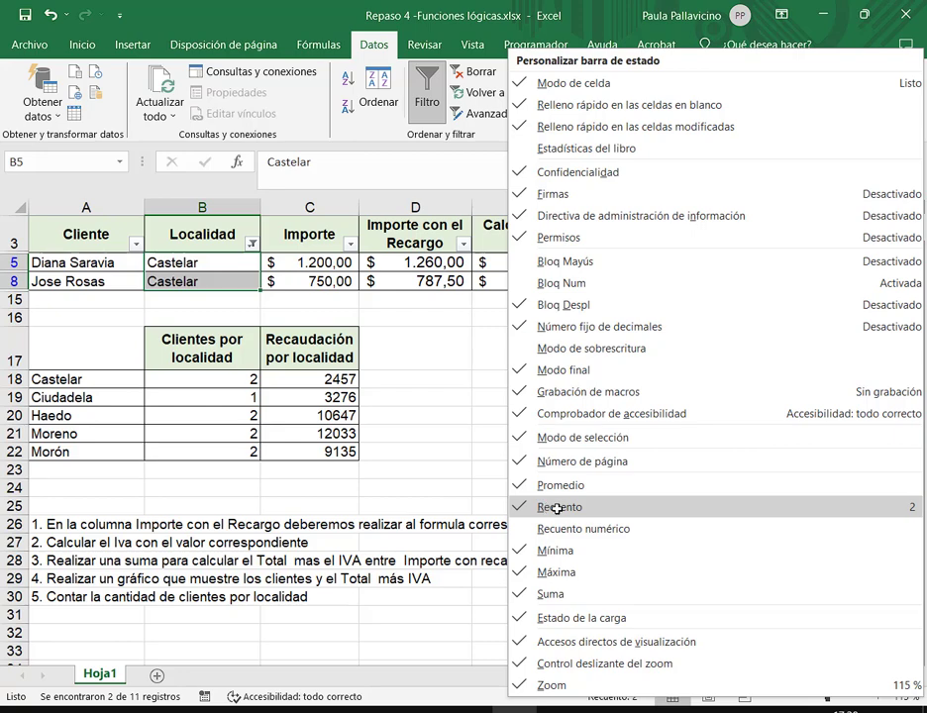
left_click(276, 274)
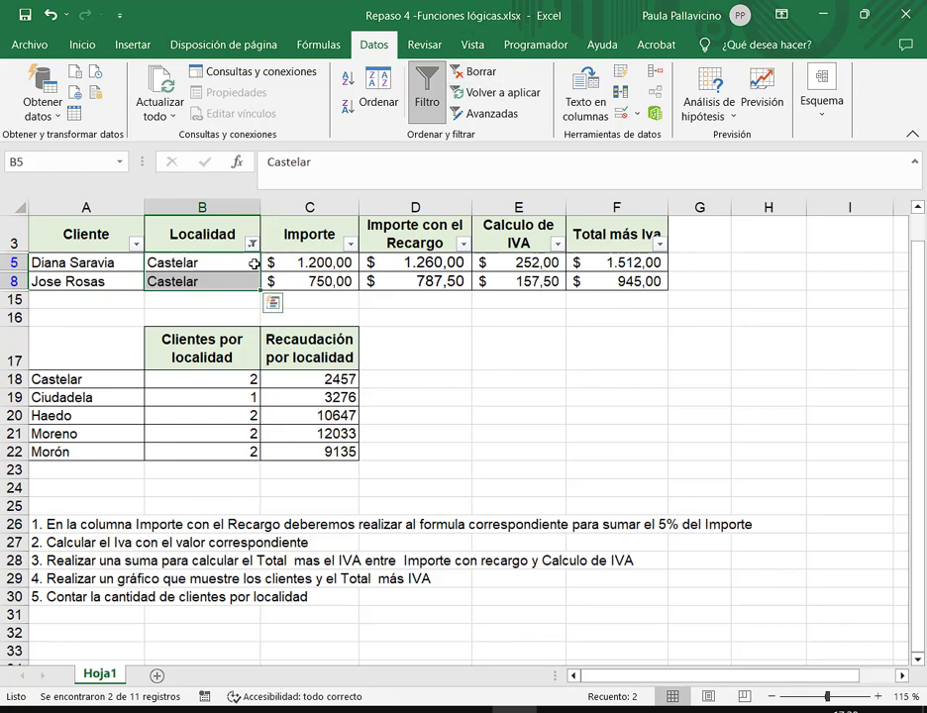
Step: Clear the Castelar filter and filter the Localidad column to show only Liniers
left_click(475, 71)
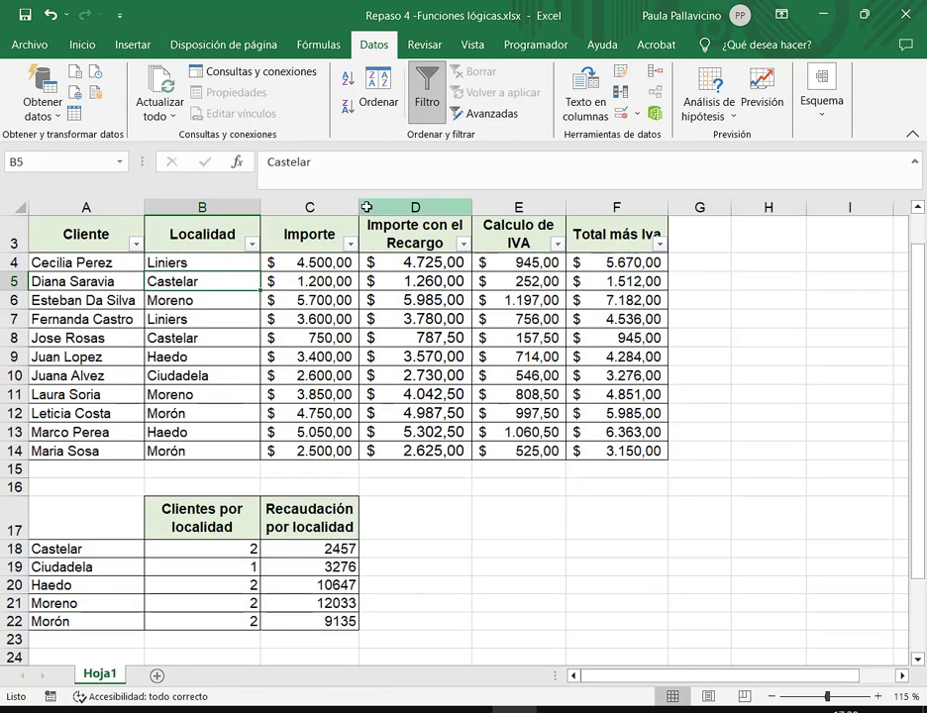
left_click(249, 244)
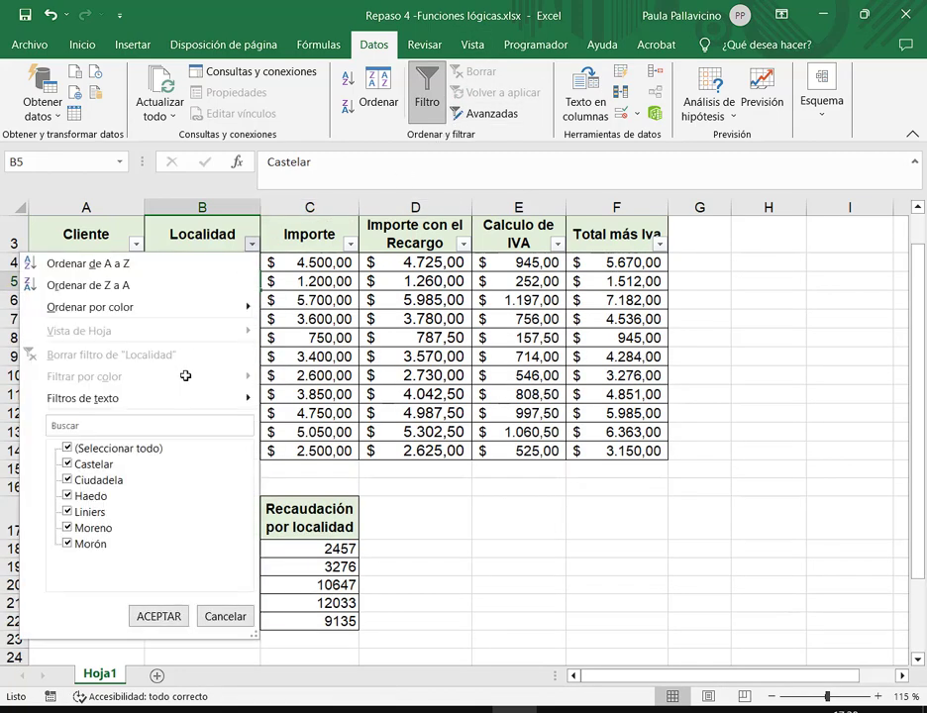
left_click(63, 447)
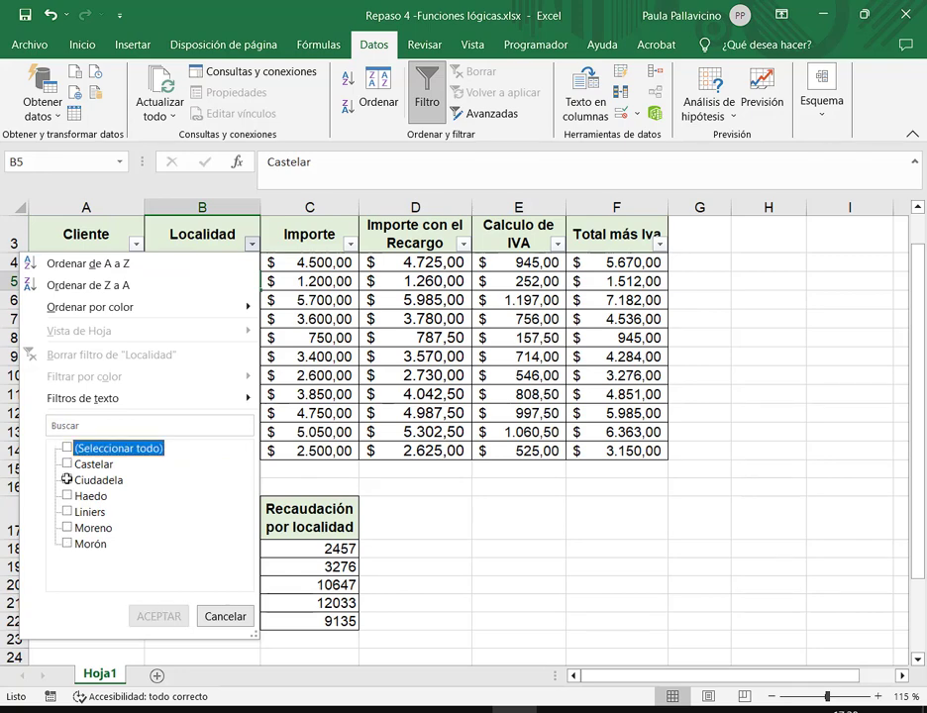
left_click(66, 512)
left_click(160, 617)
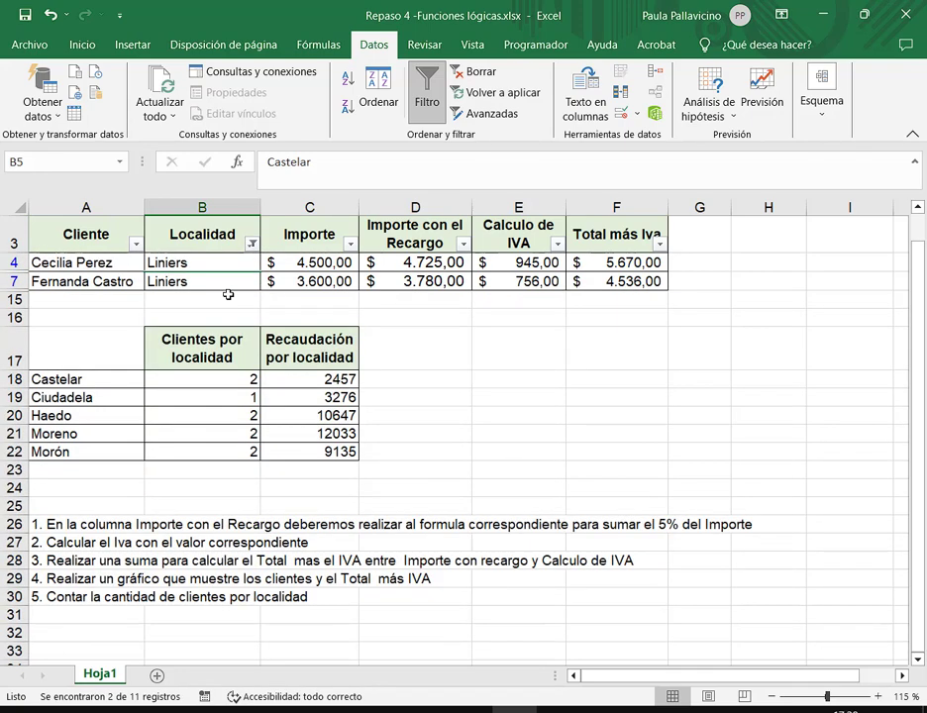
Step: Check the count of the filtered Liniers cells and clear the filter to show all clients again
left_click_drag(217, 267, 253, 299)
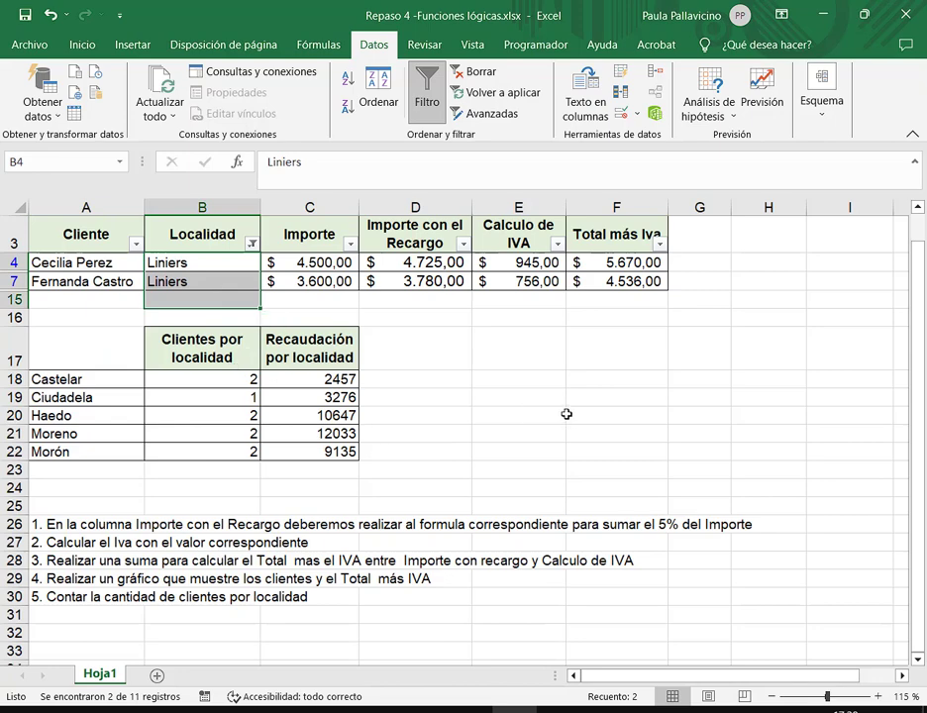
left_click(483, 71)
left_click(337, 267)
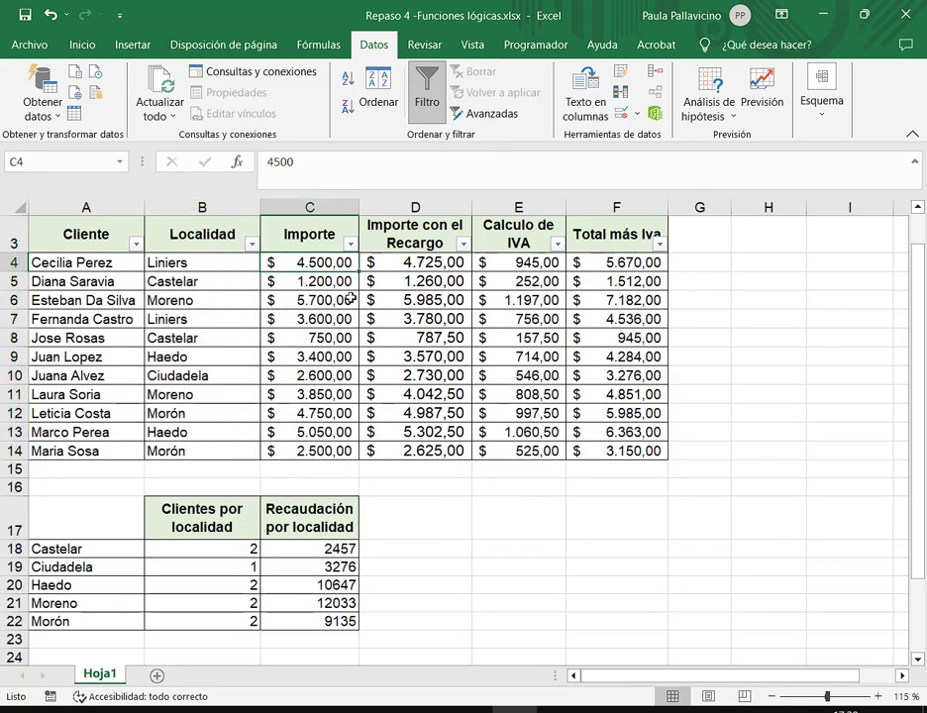
key("Down")
key("Down")
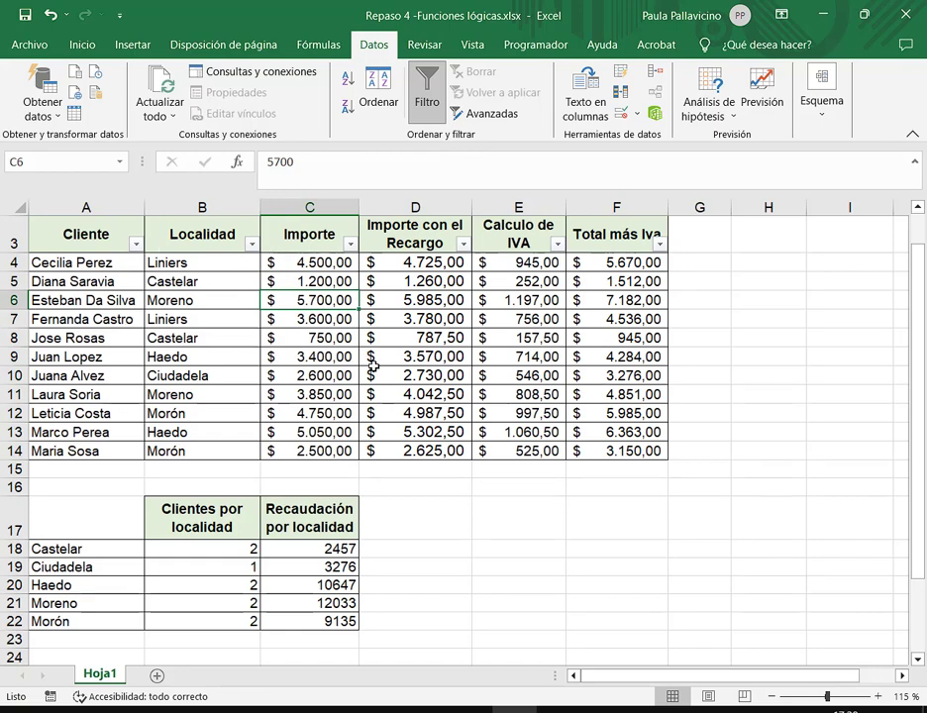
Step: Review the results per locality in B18:C22 and turn off filtering on the client table
left_click_drag(205, 544, 291, 622)
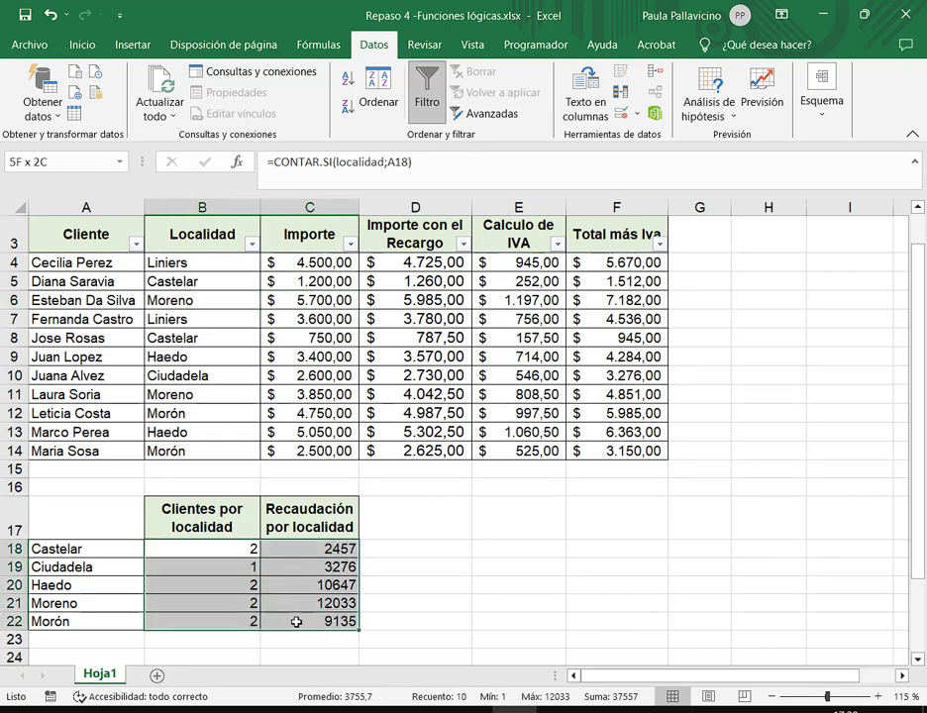
left_click(212, 282)
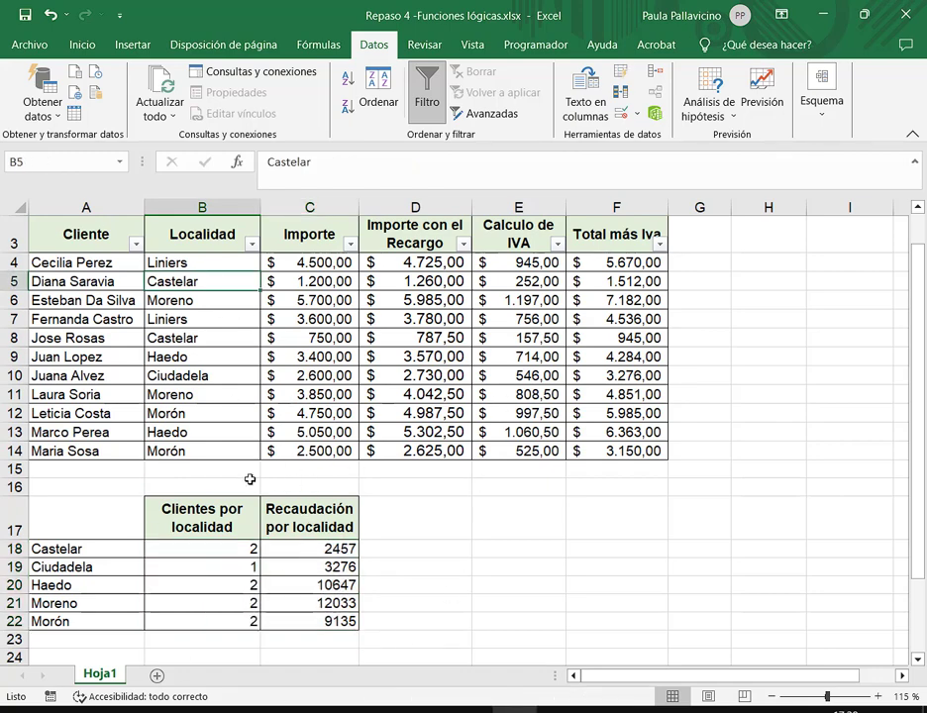
left_click(433, 109)
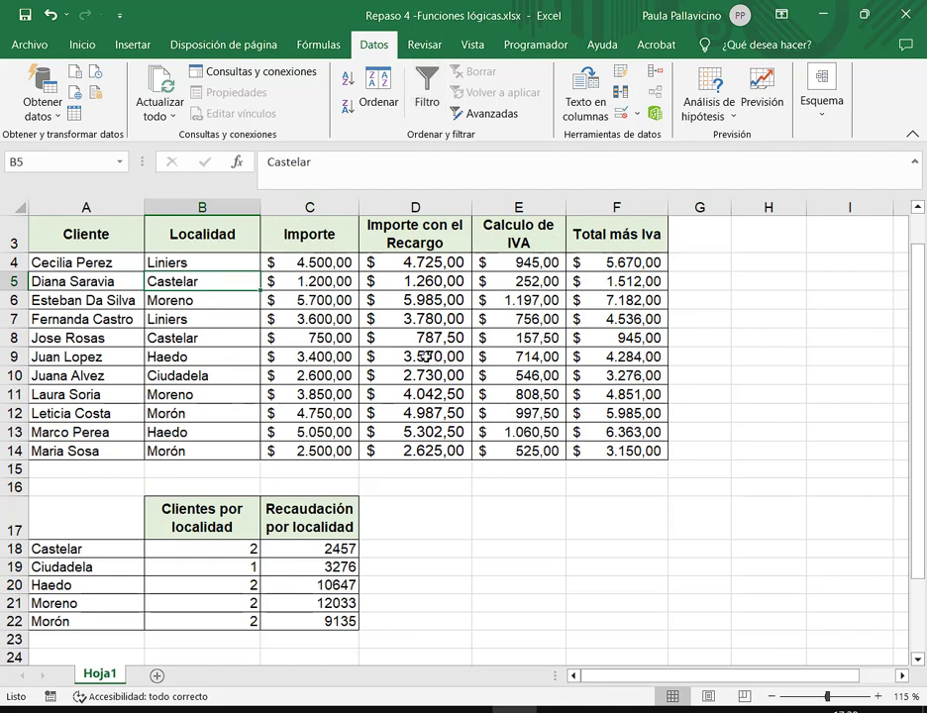
Step: Create a PivotTable from the client table Hoja1!$A$3:$F$14 on a new worksheet
left_click(125, 44)
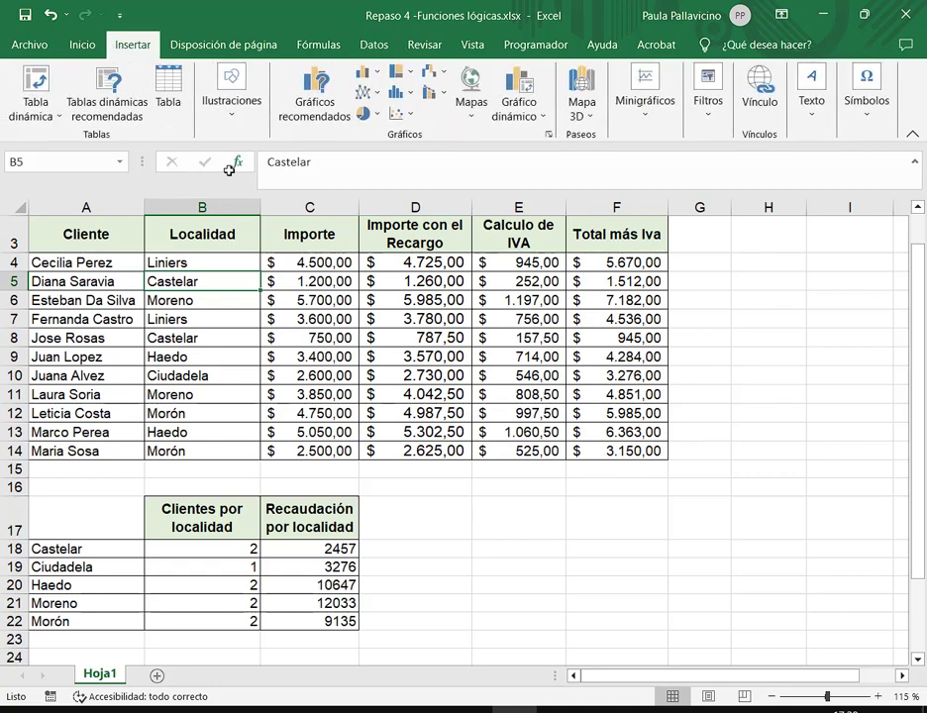
left_click(87, 244)
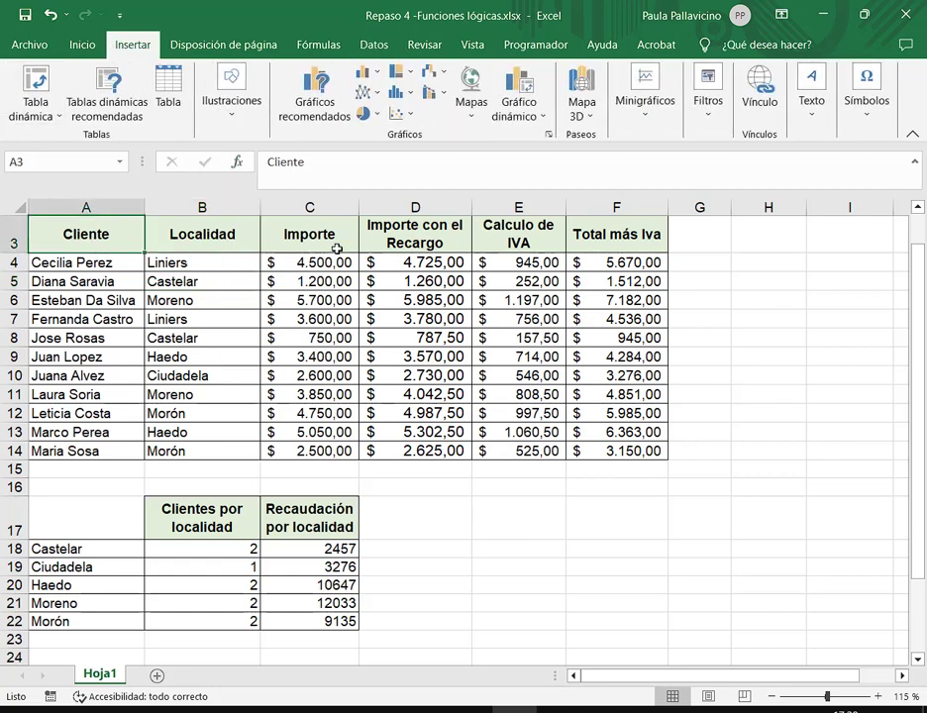
left_click(309, 238)
left_click(416, 246)
left_click(415, 338)
left_click(298, 335)
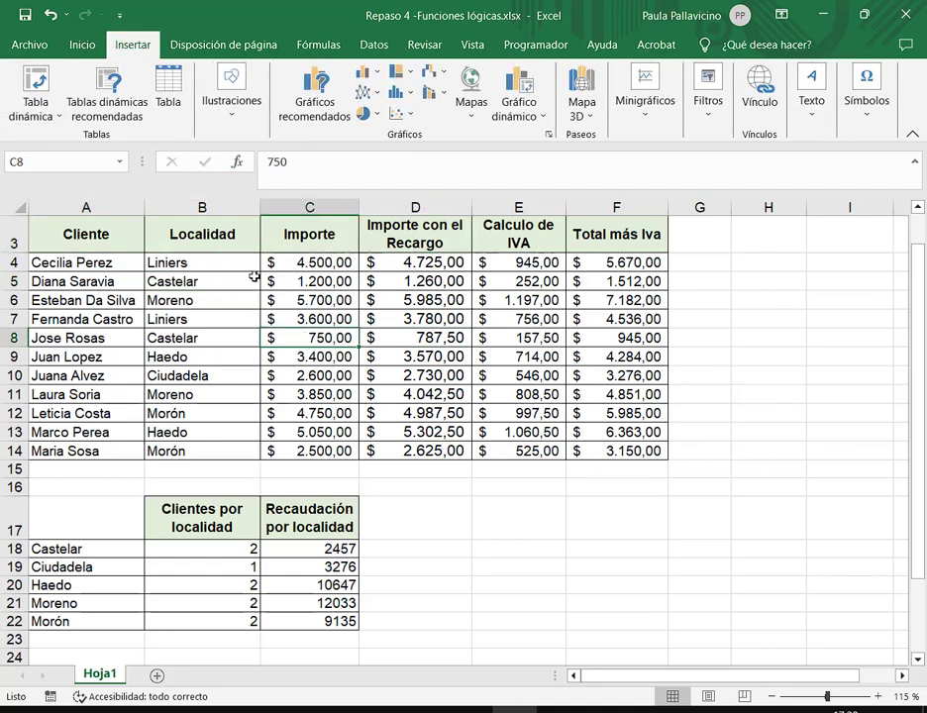
left_click(208, 262)
left_click(416, 358)
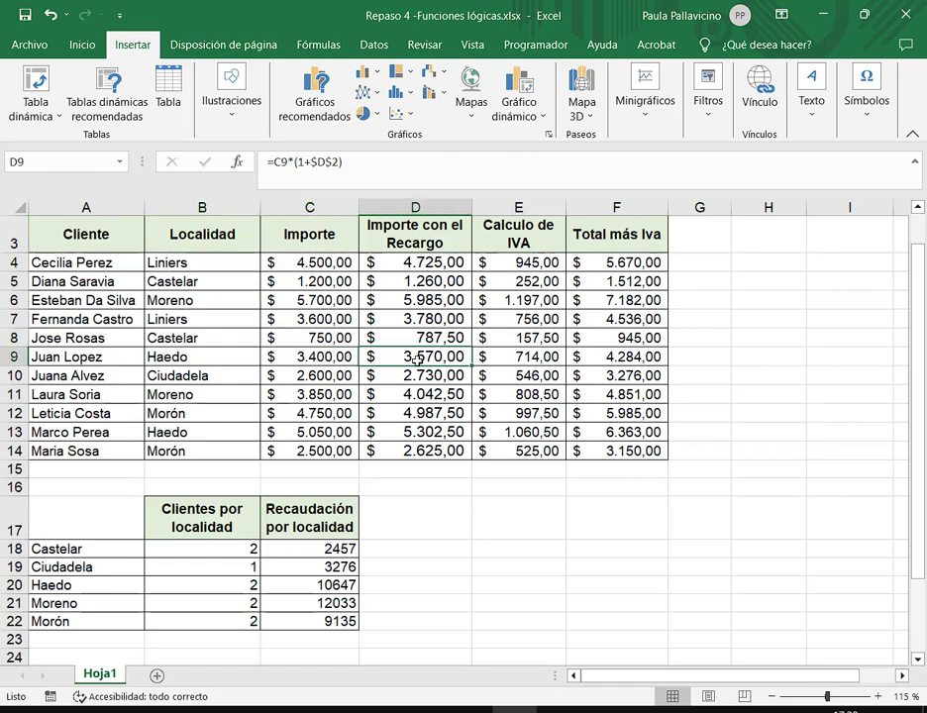
left_click(56, 72)
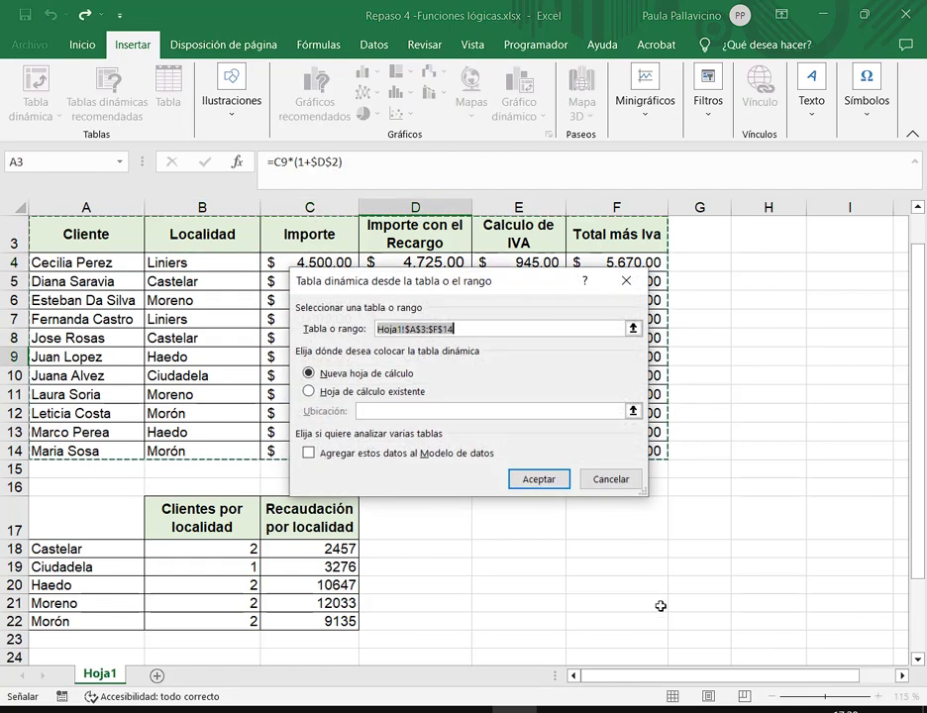
left_click_drag(375, 281, 539, 439)
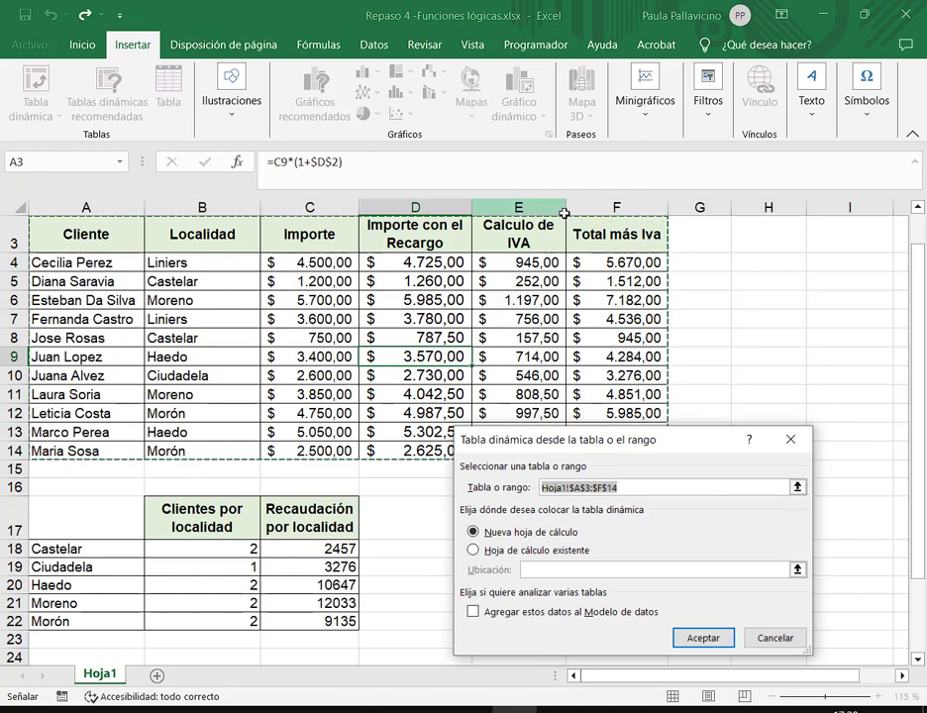
left_click(726, 640)
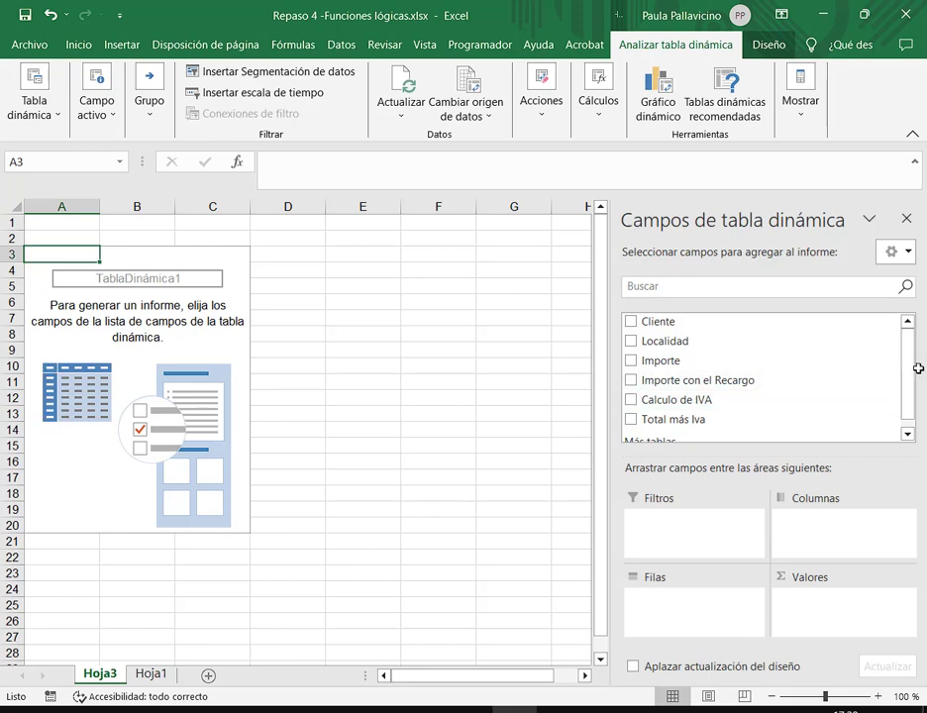
Step: Set Localidad as the PivotTable's row field and add Total más Iva as a sum and Cliente as a count in the values
left_click(631, 341)
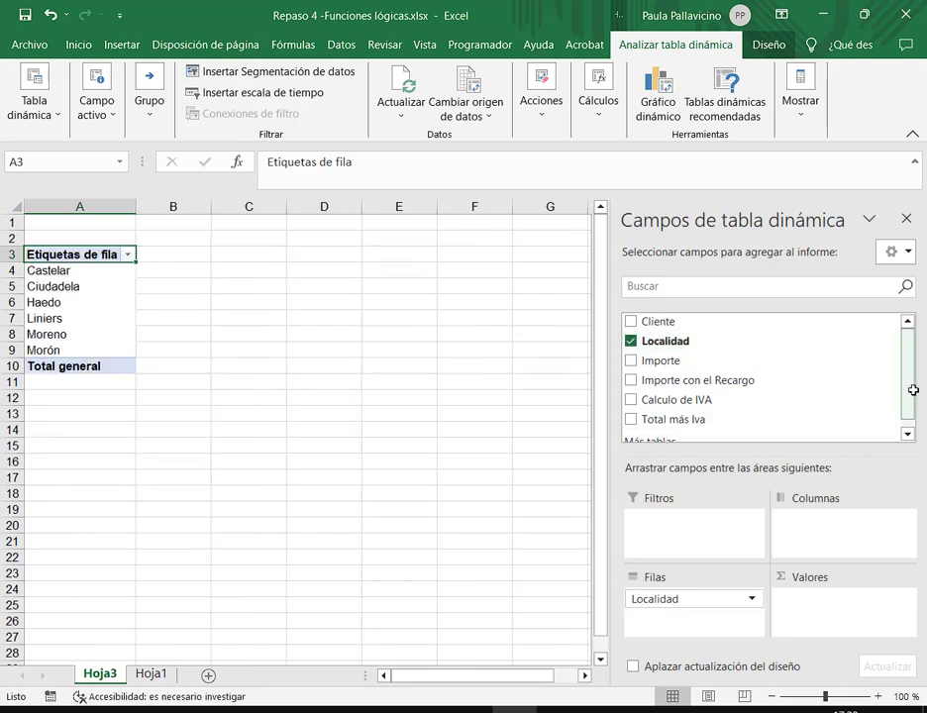
left_click_drag(910, 389, 910, 405)
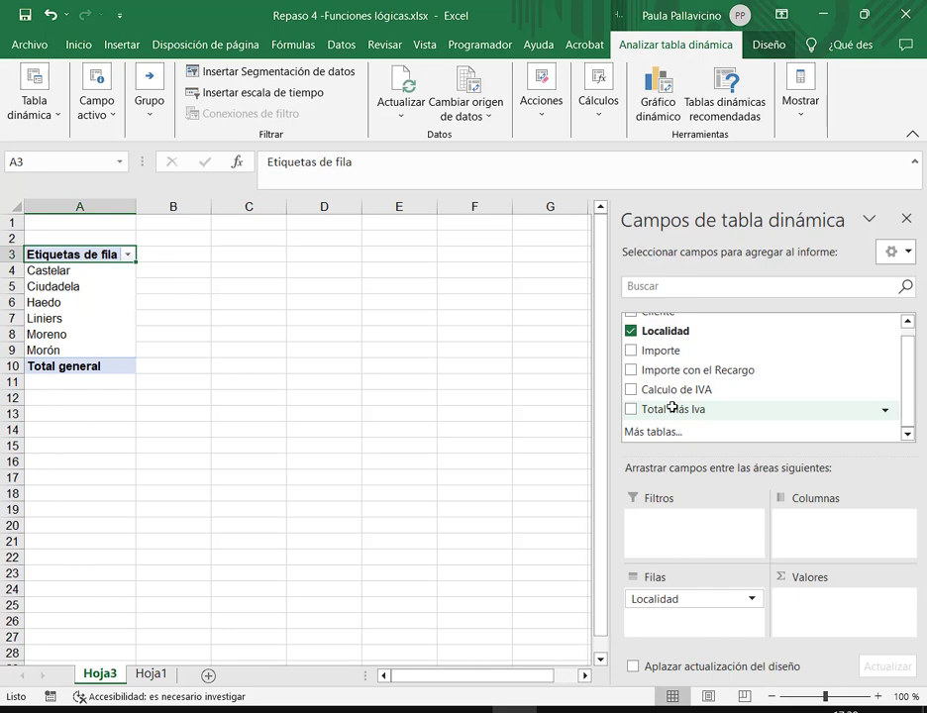
left_click(630, 408)
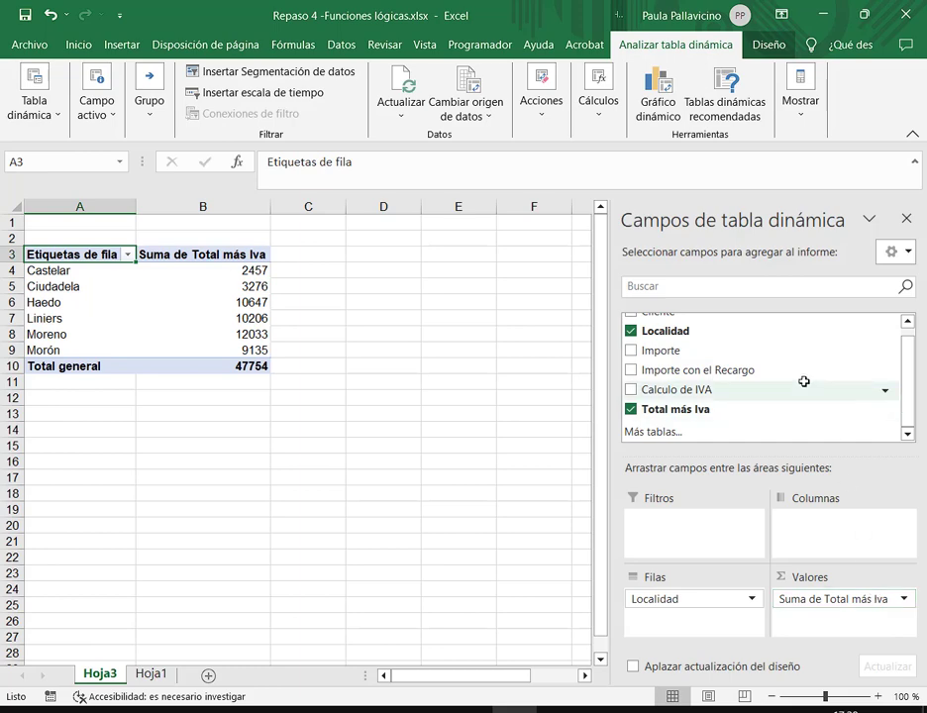
scroll(803, 381, "up", 1)
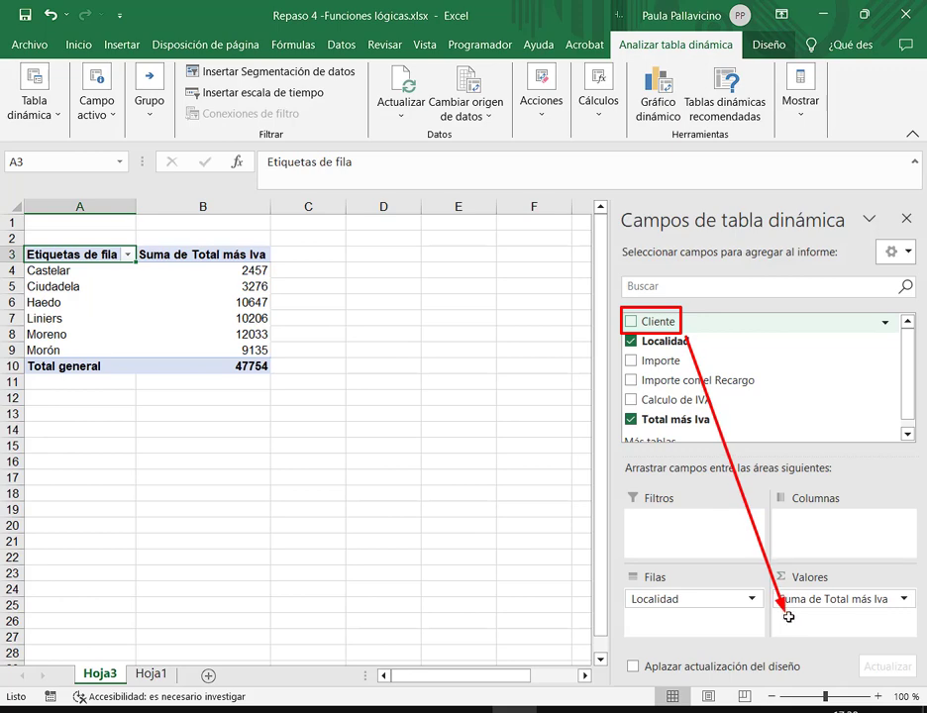
left_click_drag(655, 323, 840, 623)
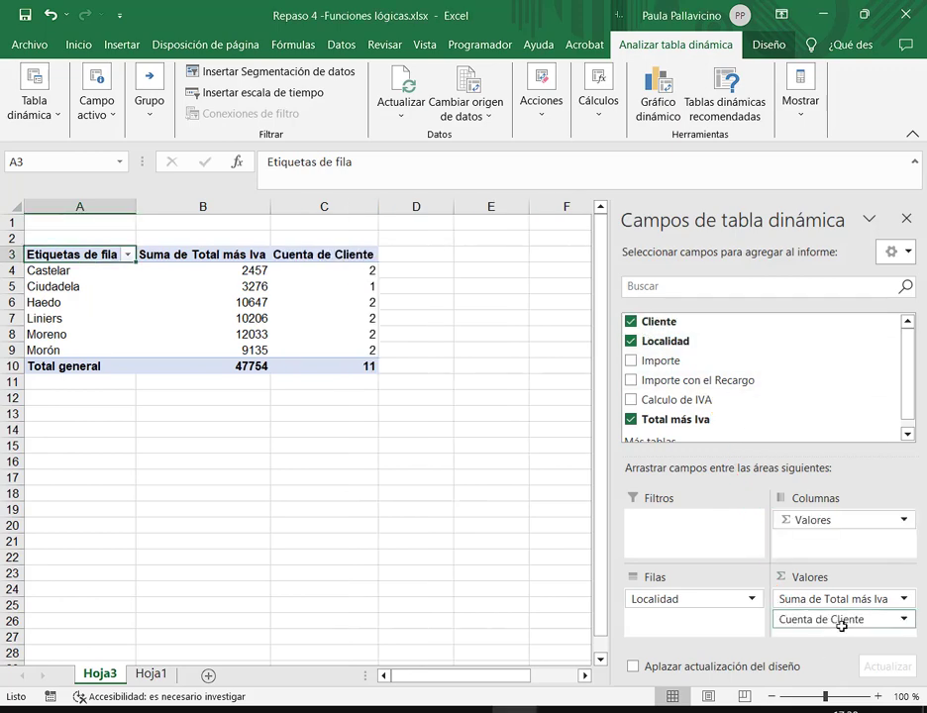
Step: Rename the Suma de Total más Iva header of the PivotTable as Recaudación
left_click(366, 256)
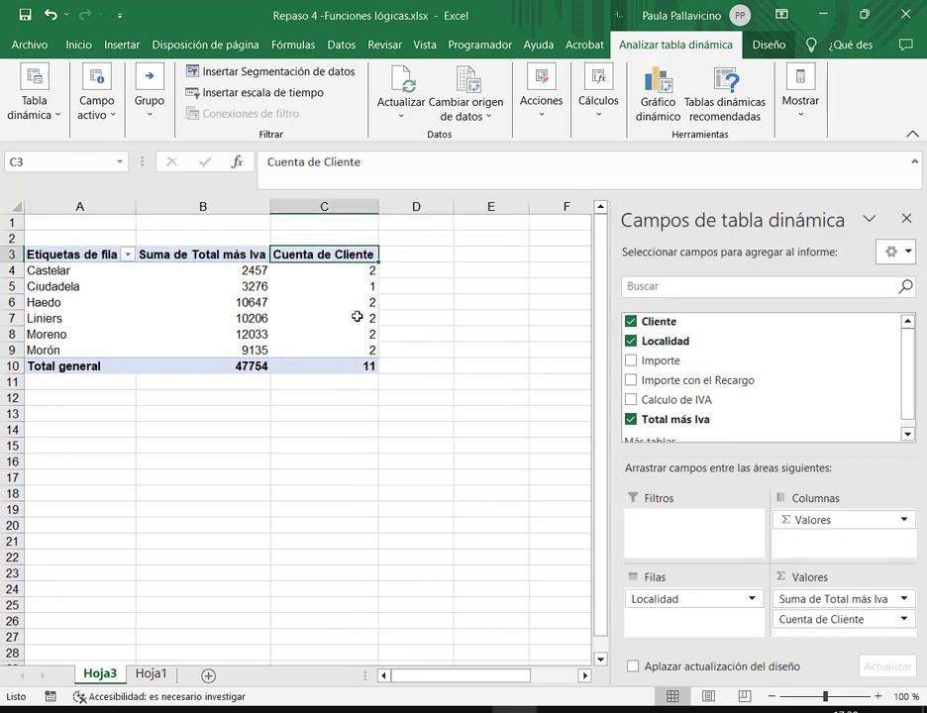
left_click(222, 253)
left_click(324, 318)
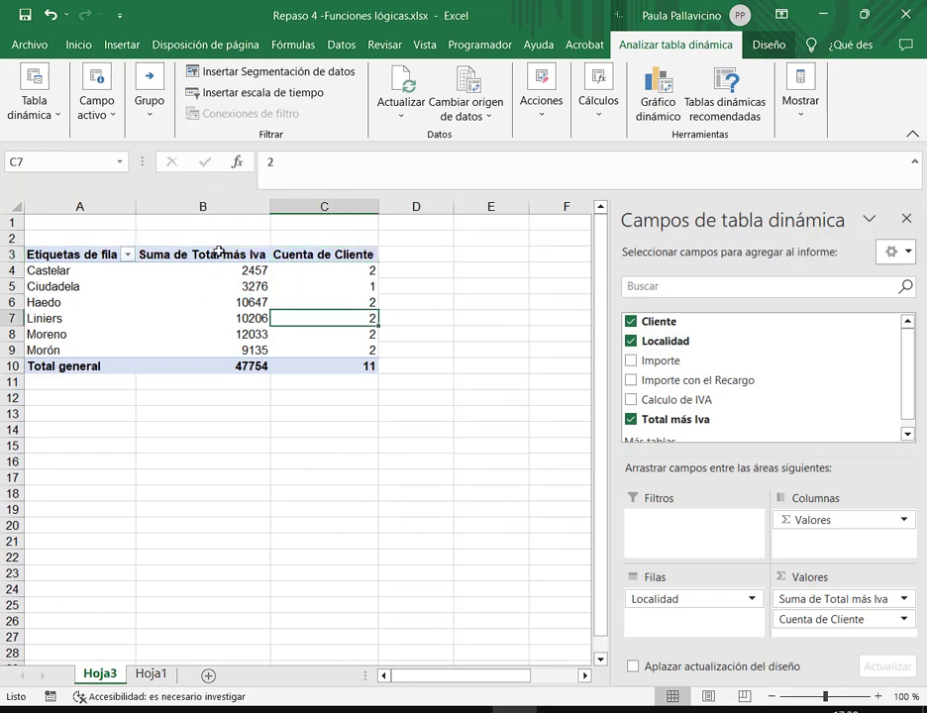
left_click(228, 253)
left_click(297, 253)
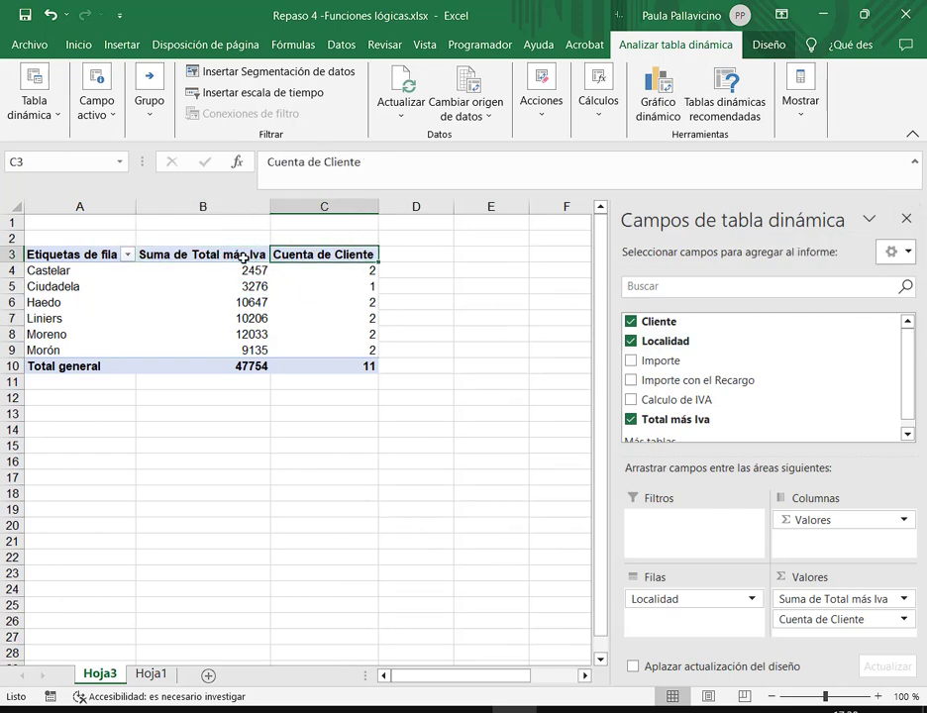
left_click(237, 256)
left_click_drag(238, 256, 238, 255)
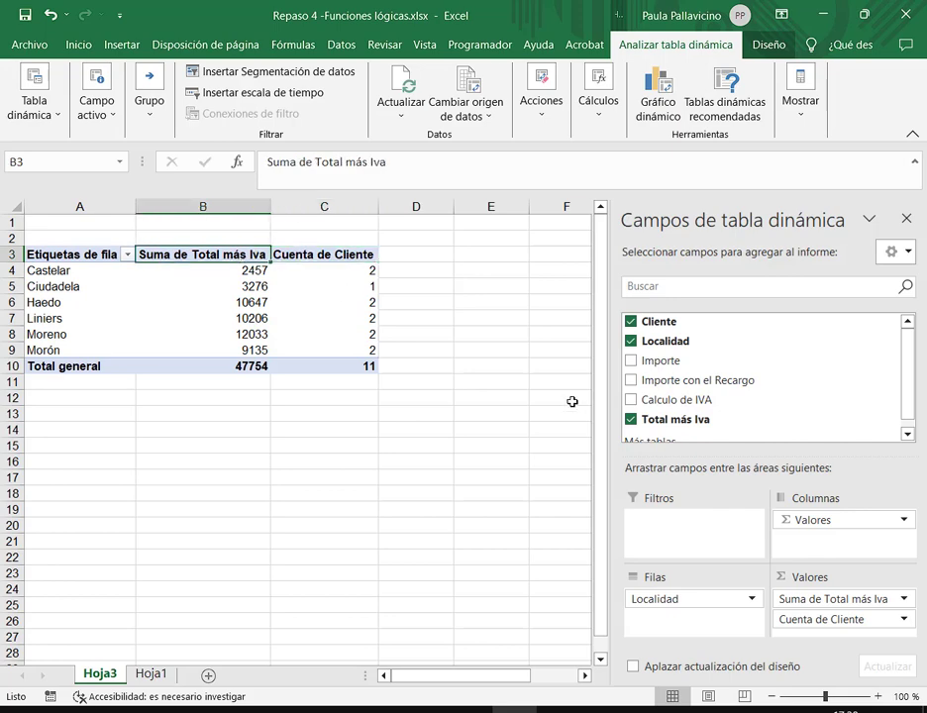
type("Recauda")
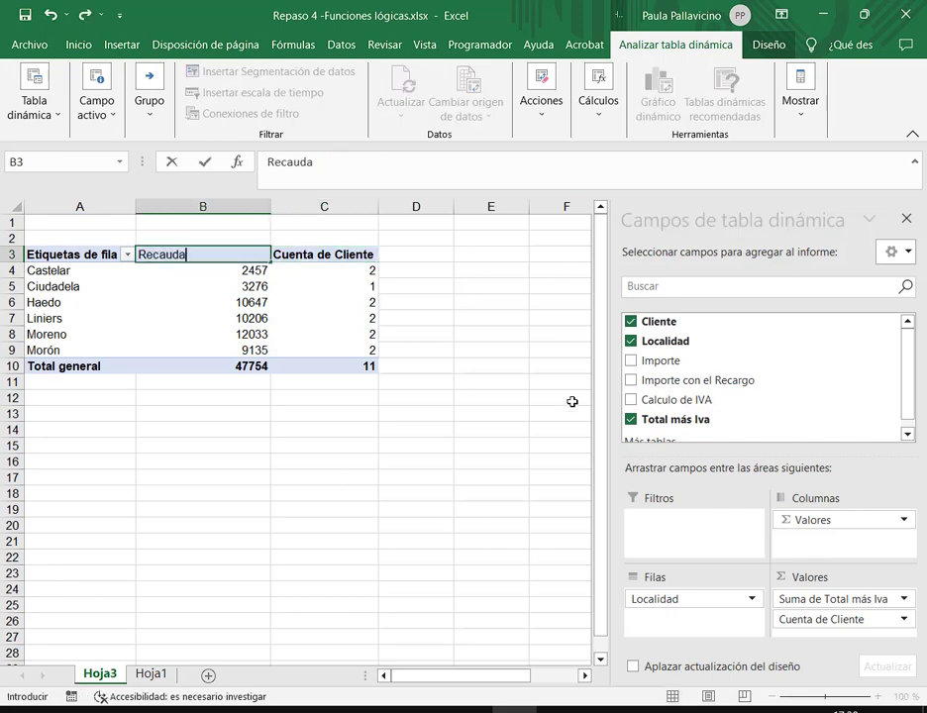
type("ción")
key("Tab")
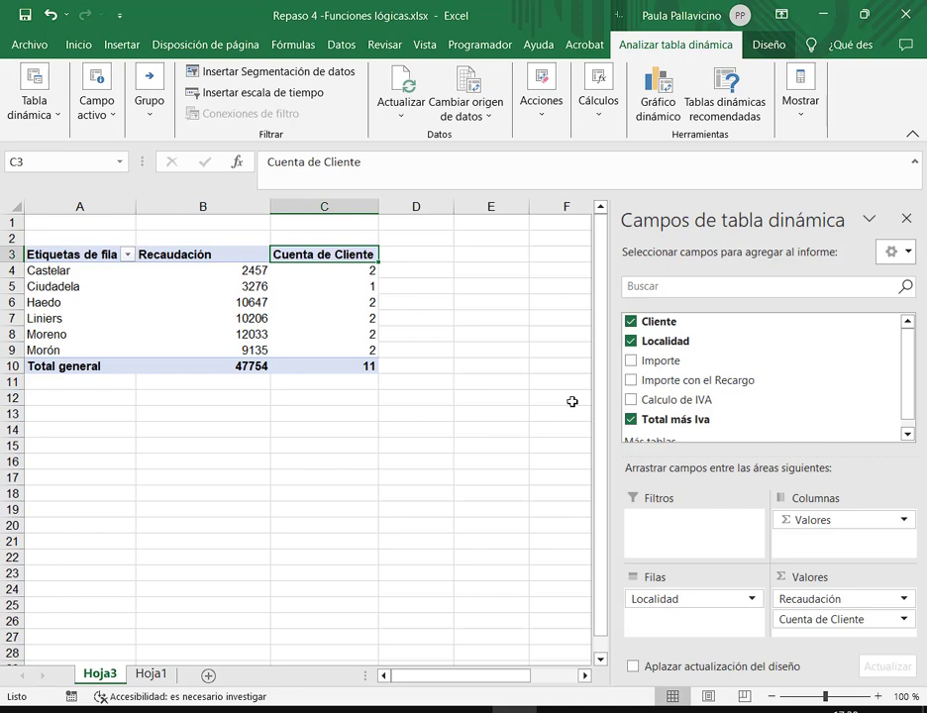
Step: Rename the Cuenta de Cliente header of the PivotTable as Cant Clientes
type("Cantidad de")
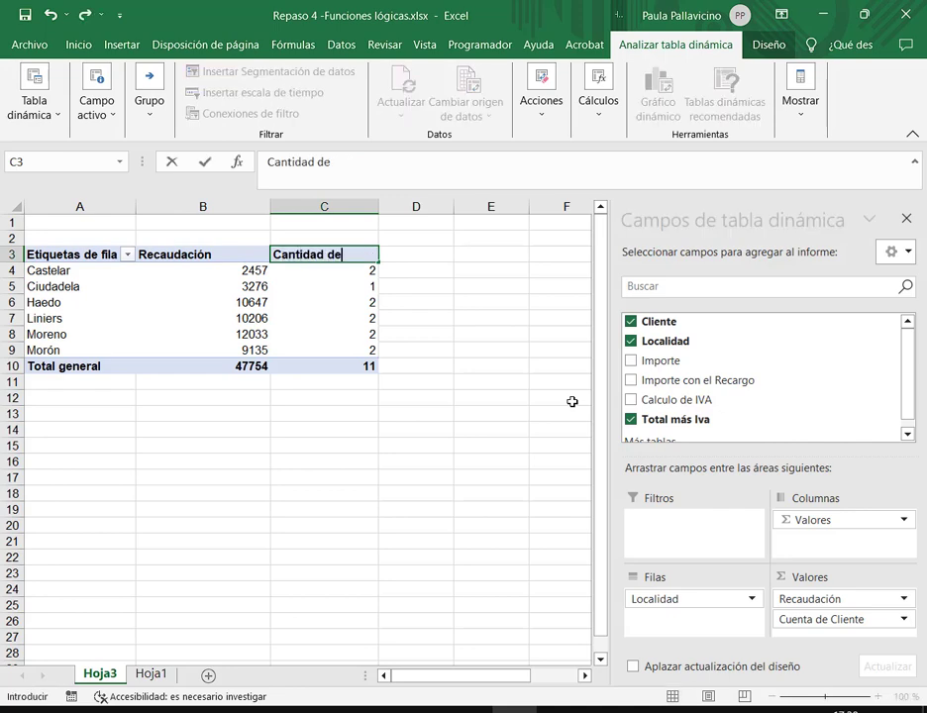
key("BackSpace")
key("BackSpace")
key("BackSpace")
key("BackSpace")
key("BackSpace")
key("BackSpace")
key("BackSpace")
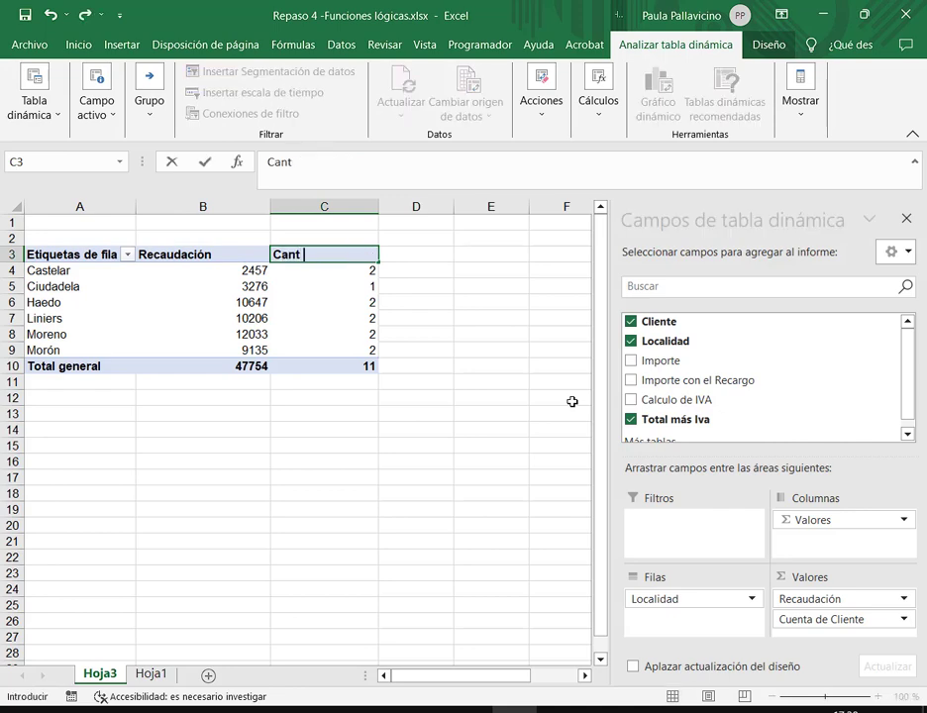
type("Clientes")
key("Return")
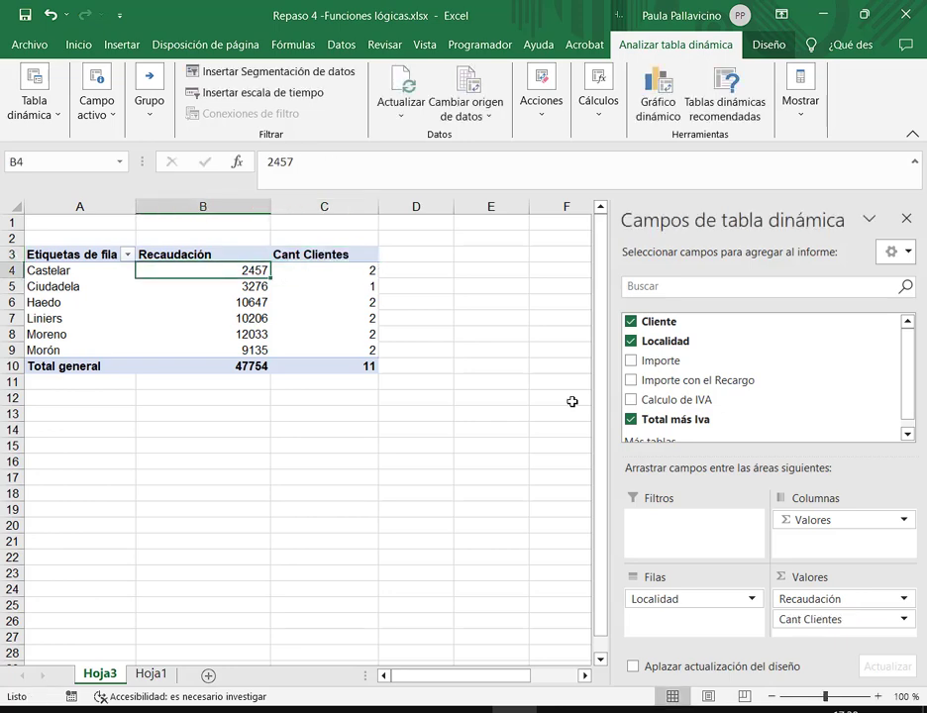
Step: Extend the header in B3 to read Recaudación x Localidad
key("Up")
key("F2")
type("x")
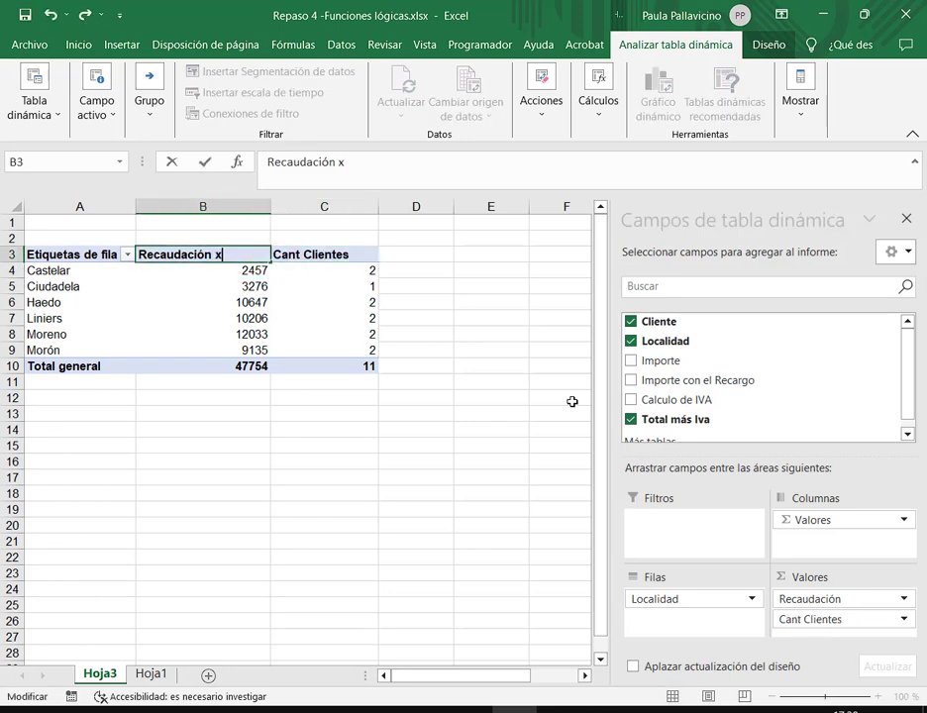
type("z Localidad")
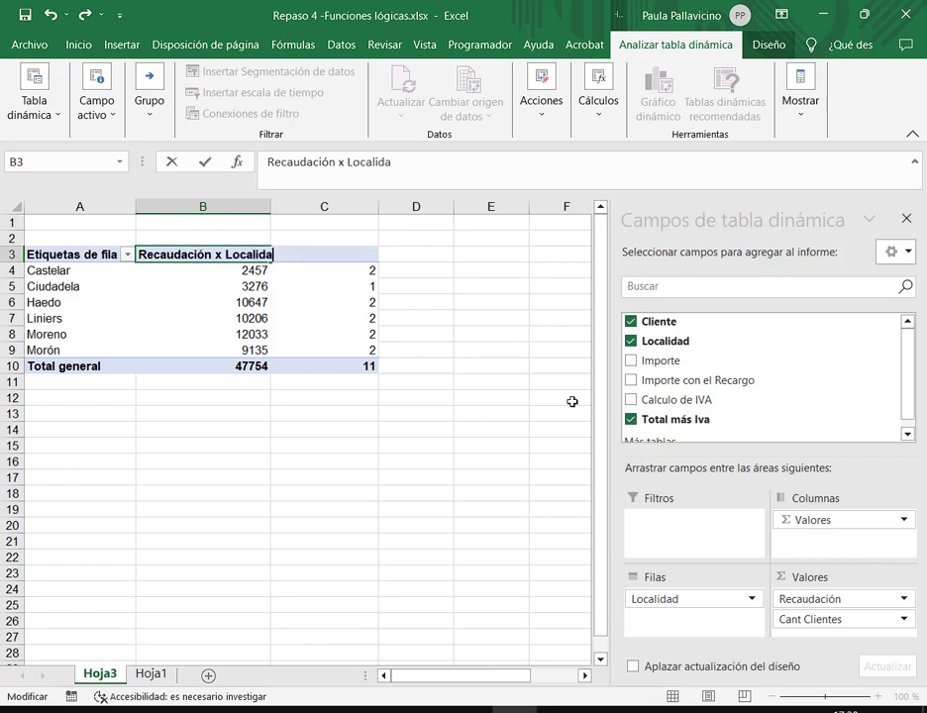
key("Tab")
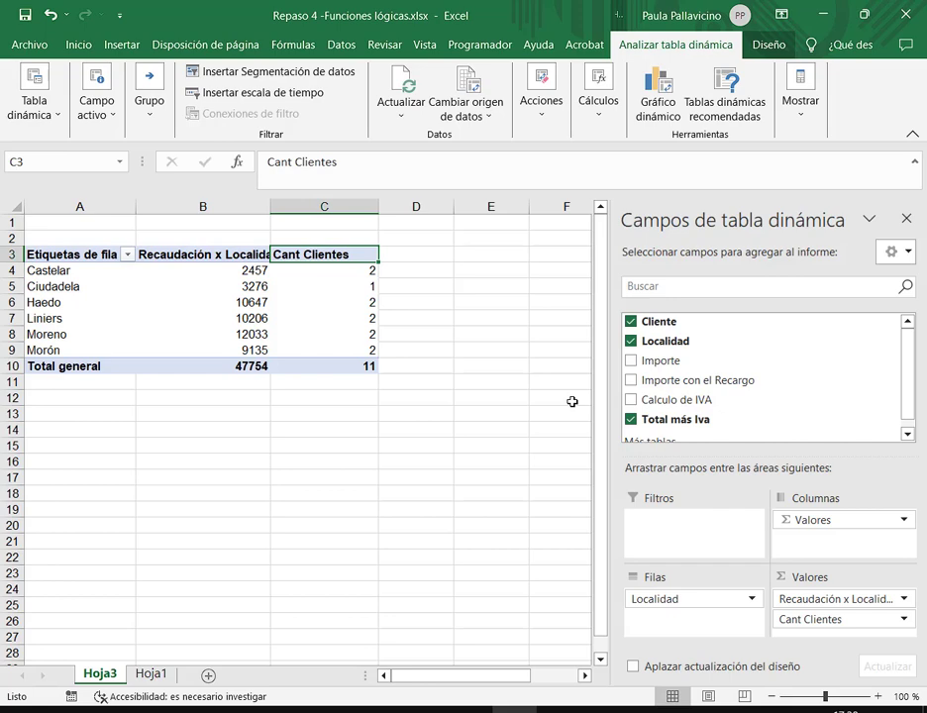
Step: Change the header in C3 to Clientes x Localidad
key("F2")
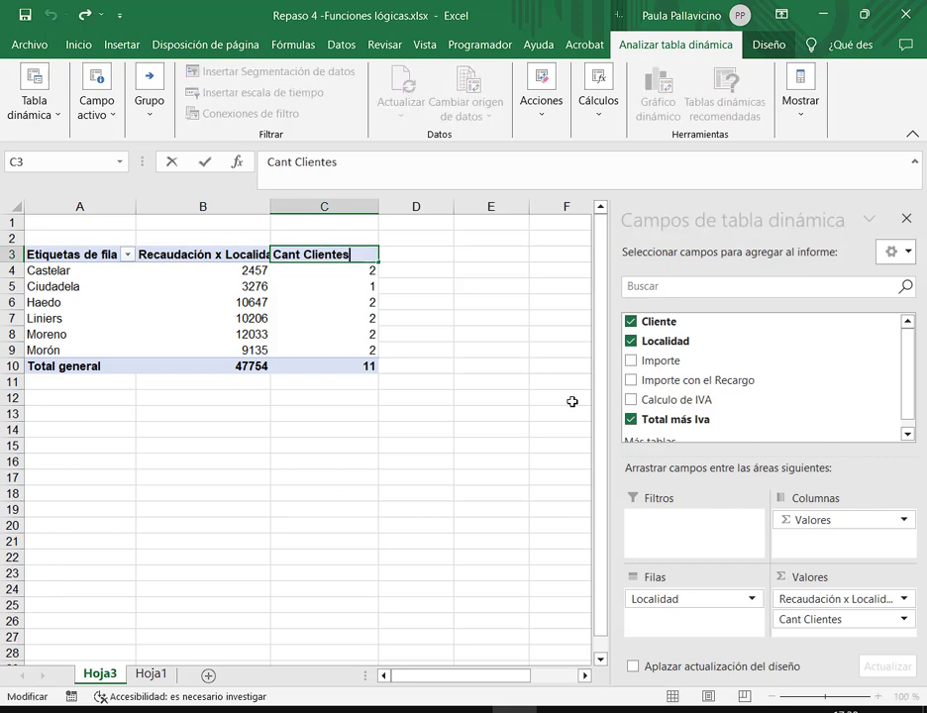
key("BackSpace")
key("BackSpace")
key("BackSpace")
key("BackSpace")
key("BackSpace")
key("End")
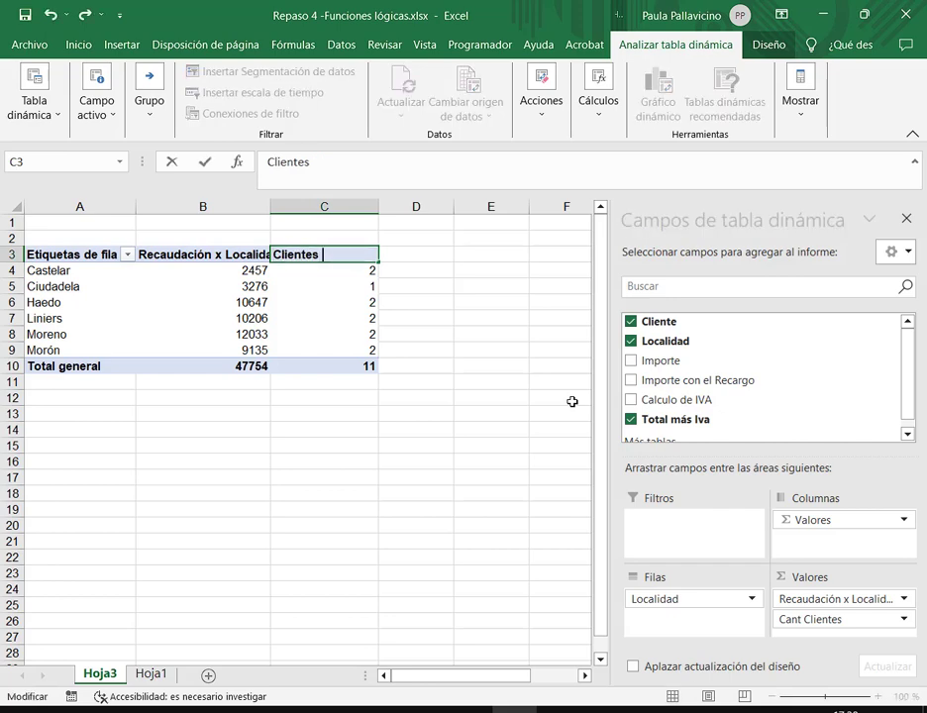
type("x Localidad")
key("Return")
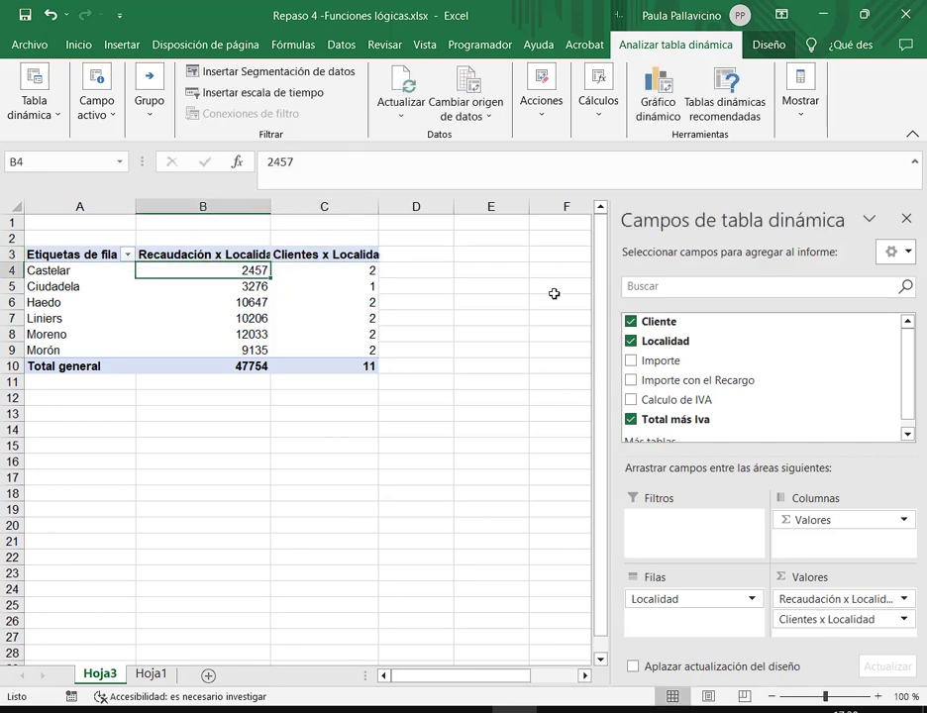
Step: Fit the widths of columns B and C to their header text
double_click(271, 206)
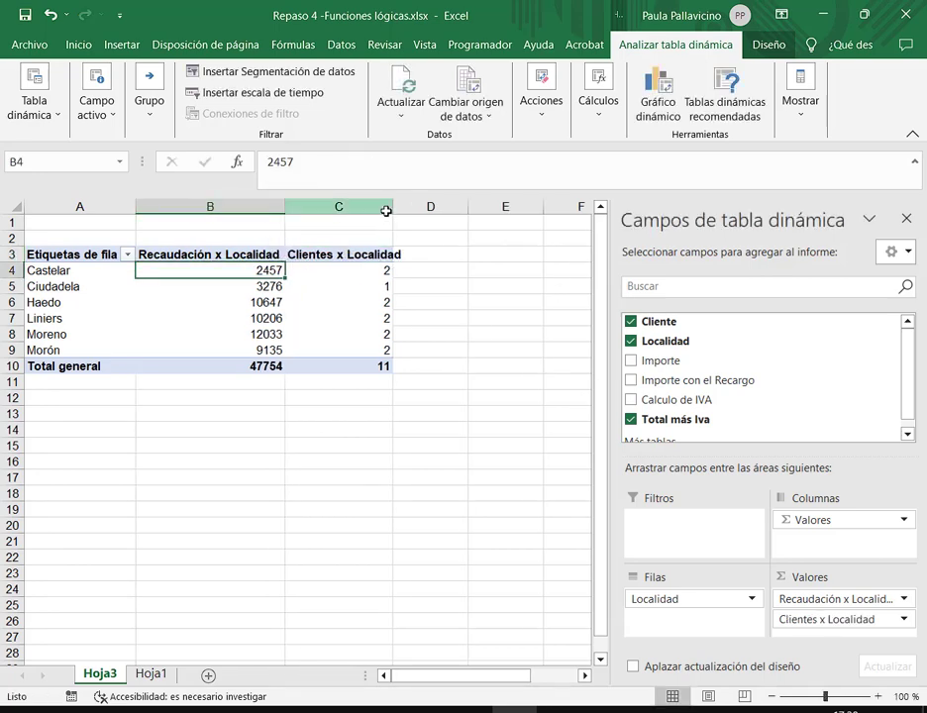
double_click(393, 207)
left_click(429, 253)
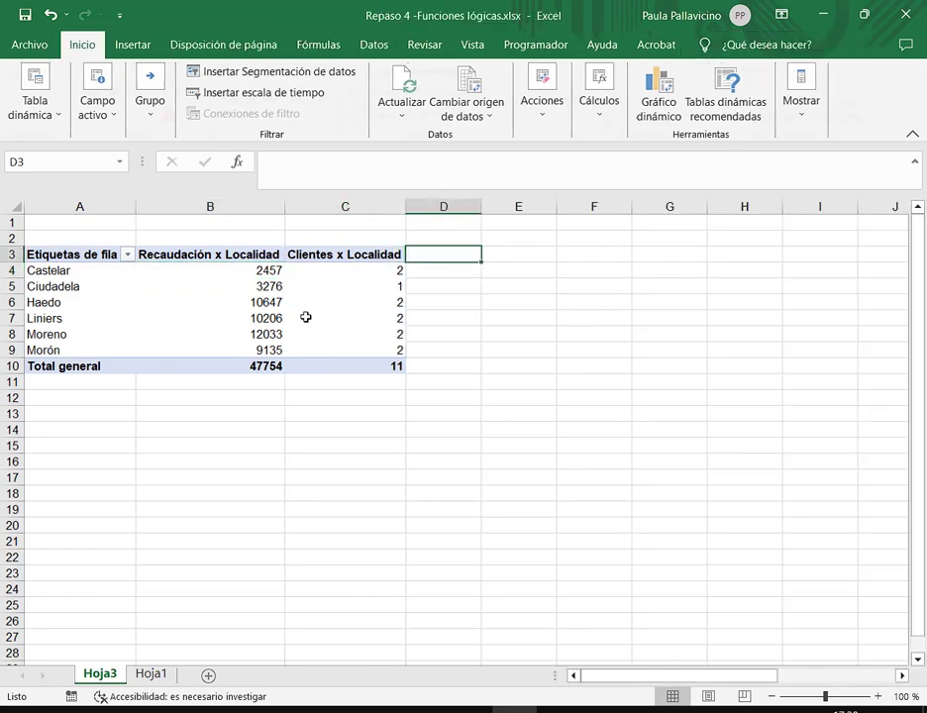
Step: Compare the PivotTable's revenue and client counts per locality on Hoja3 with the CONTAR.SI and SUMAR.SI results on Hoja1
left_click(208, 334)
left_click(93, 290)
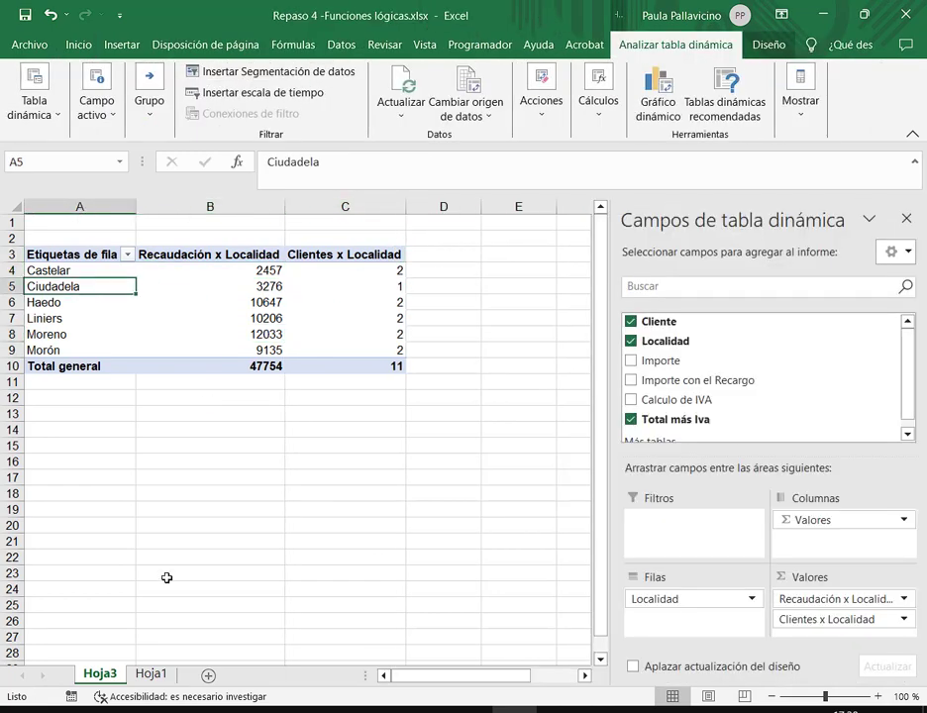
left_click(150, 674)
left_click(240, 572)
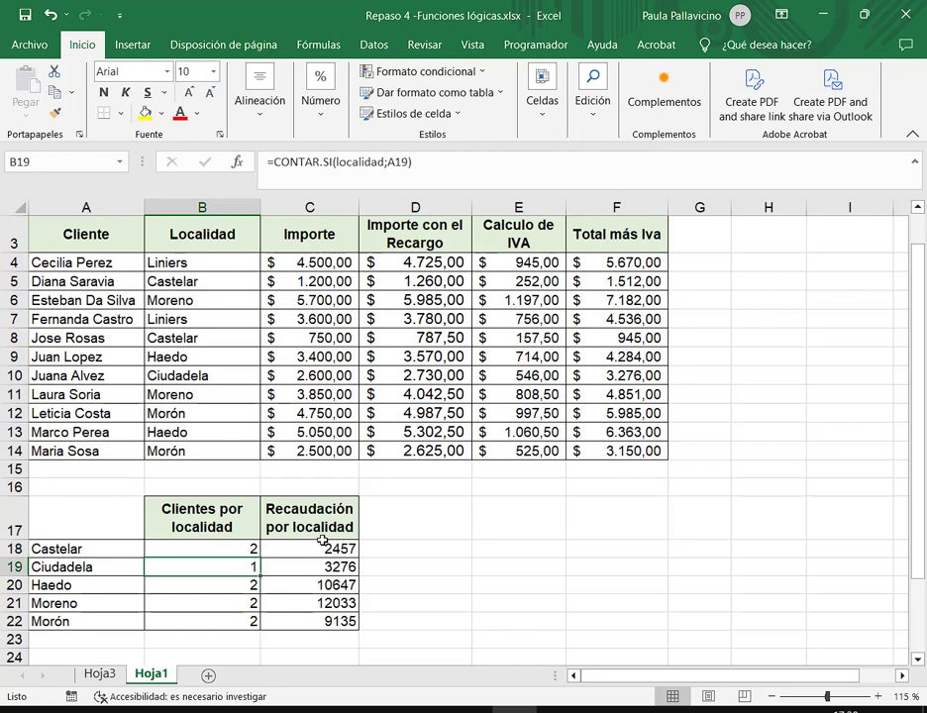
left_click(287, 584)
left_click(109, 673)
left_click(221, 334)
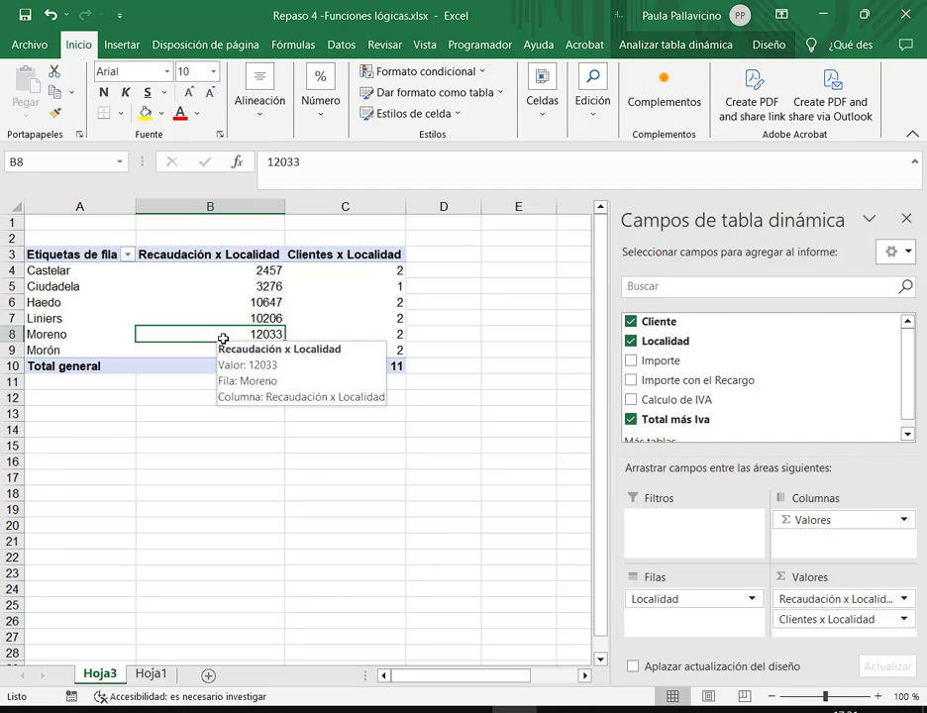
left_click(148, 674)
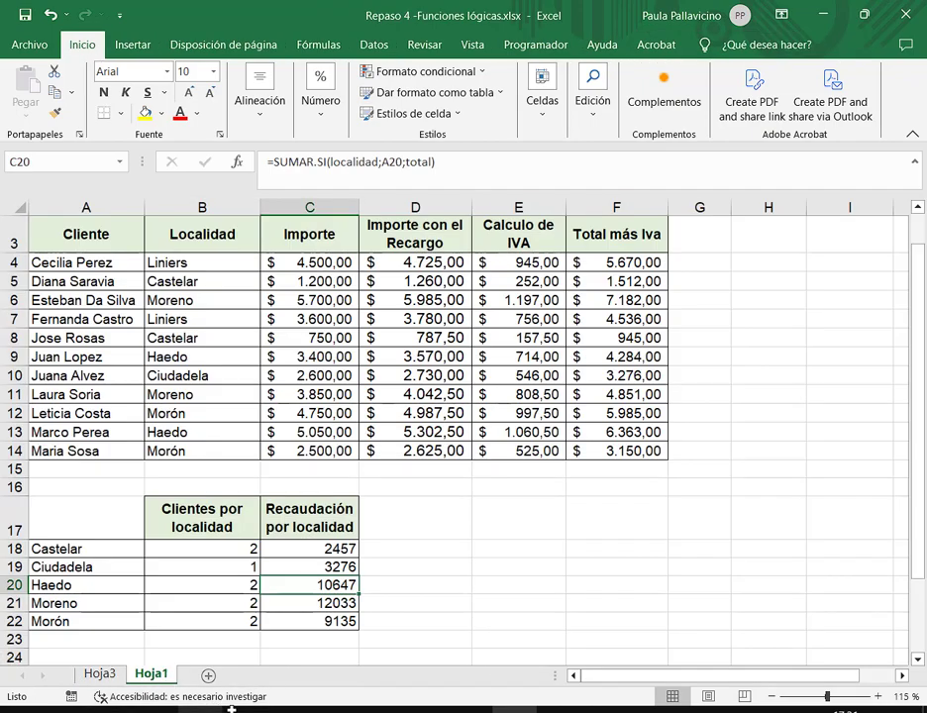
Step: Check the call messages in Google Meet and return to the Excel workbook
mouse_move(231, 709)
left_click(99, 614)
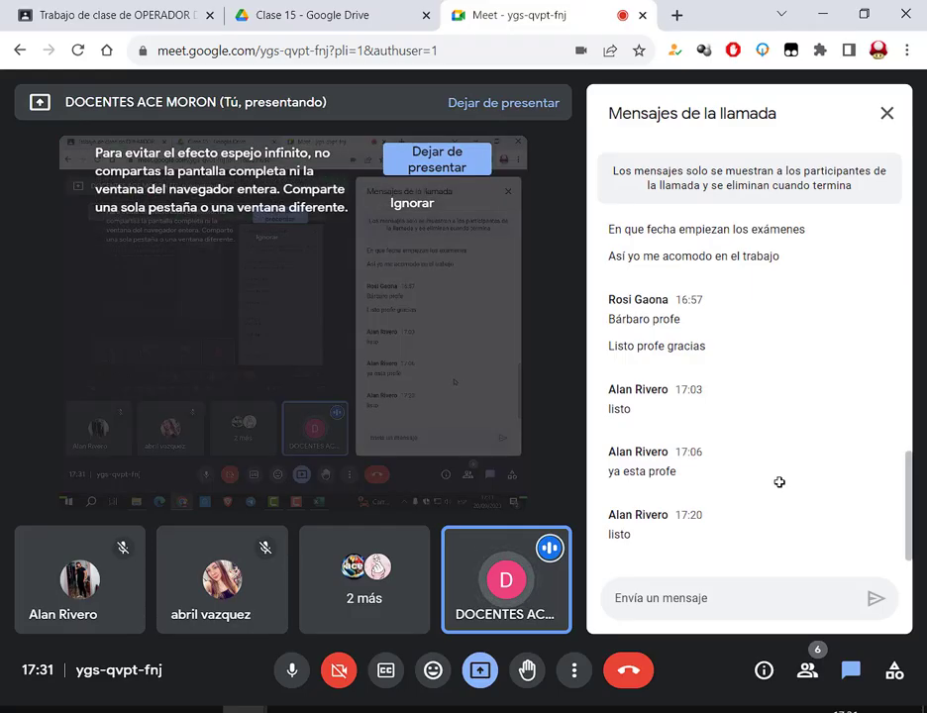
key("alt+Tab")
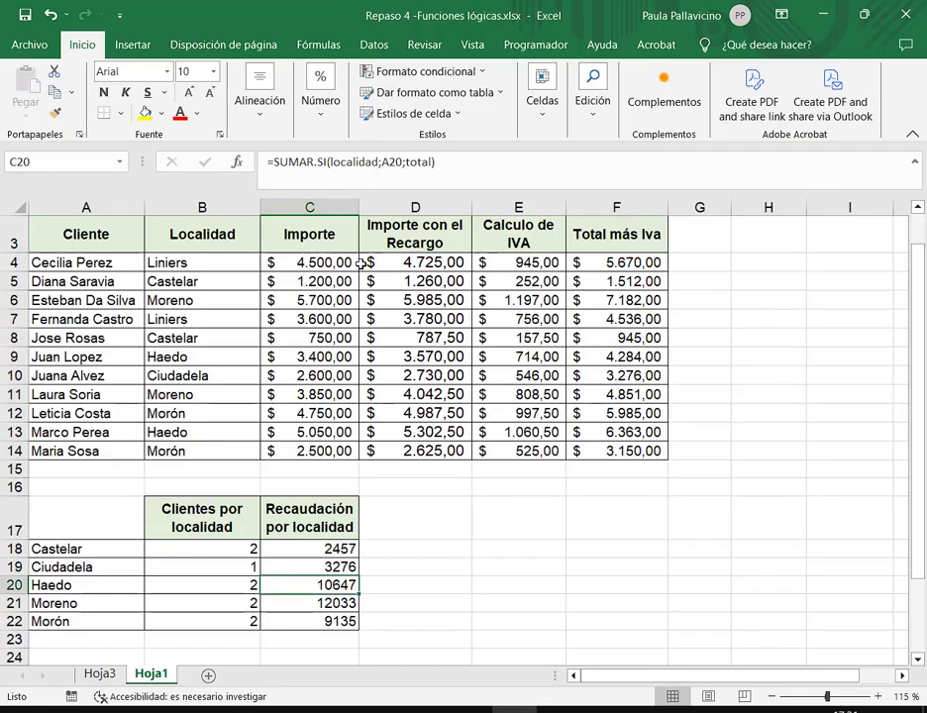
Step: Change the locality in cell B11 of Hoja1 to Haedo
left_click(327, 334)
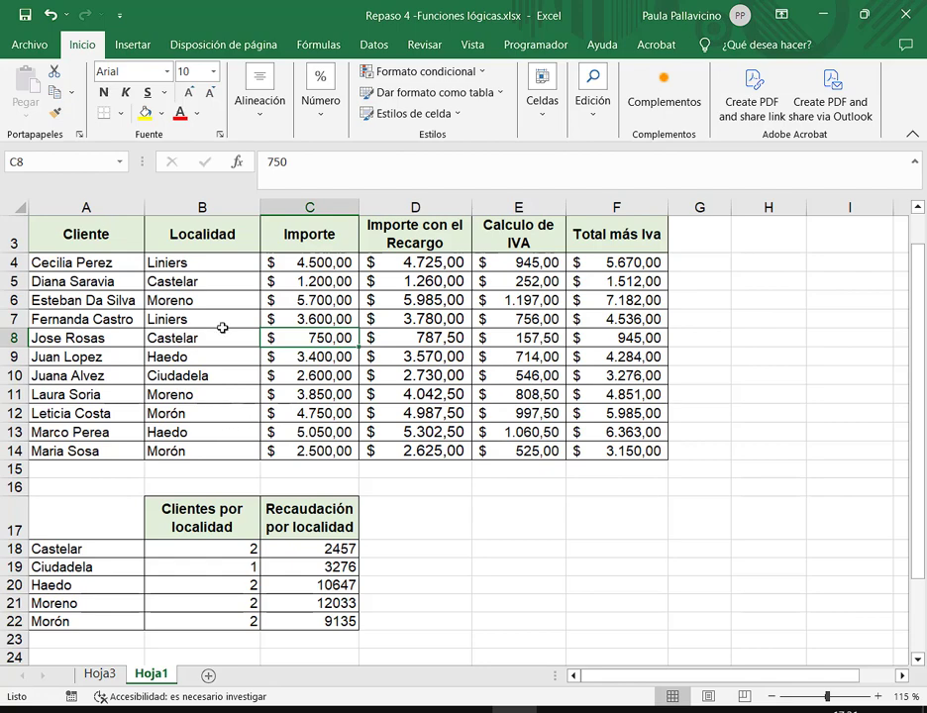
left_click(201, 394)
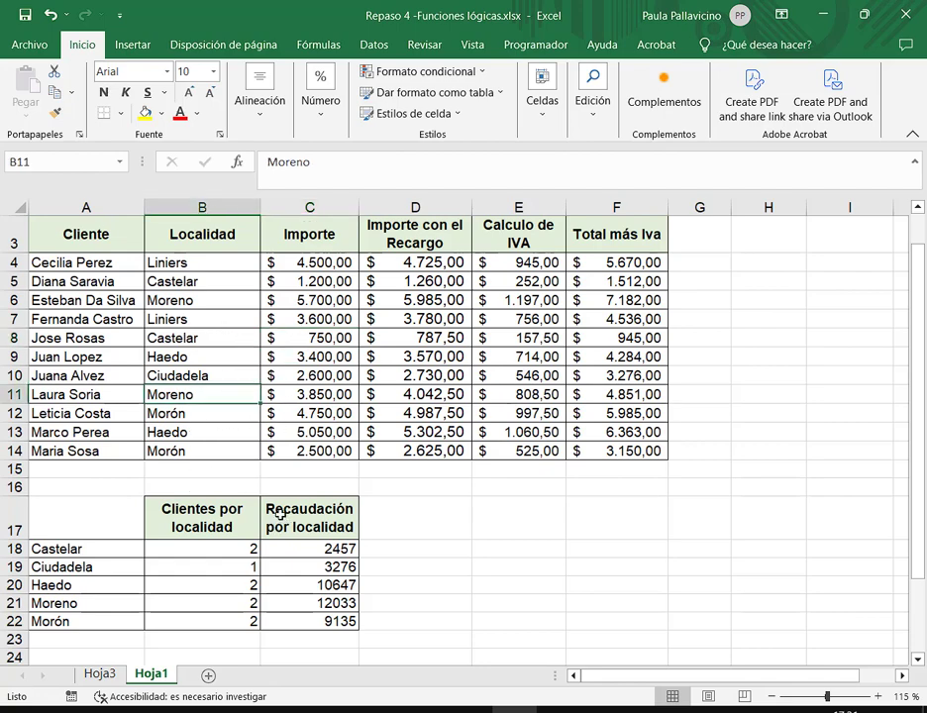
type("Haedo")
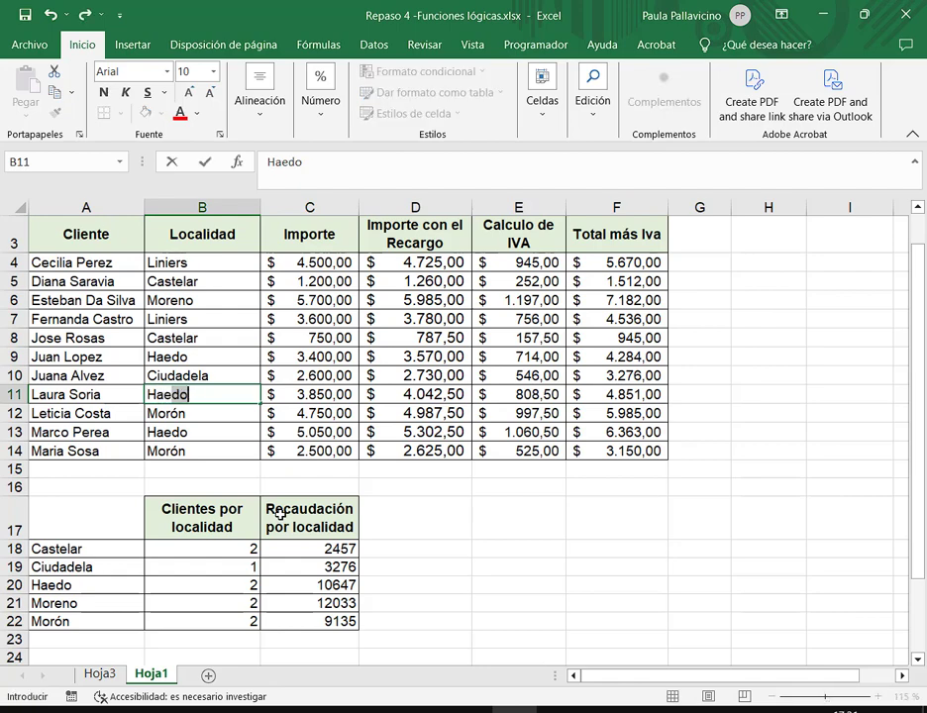
key("Tab")
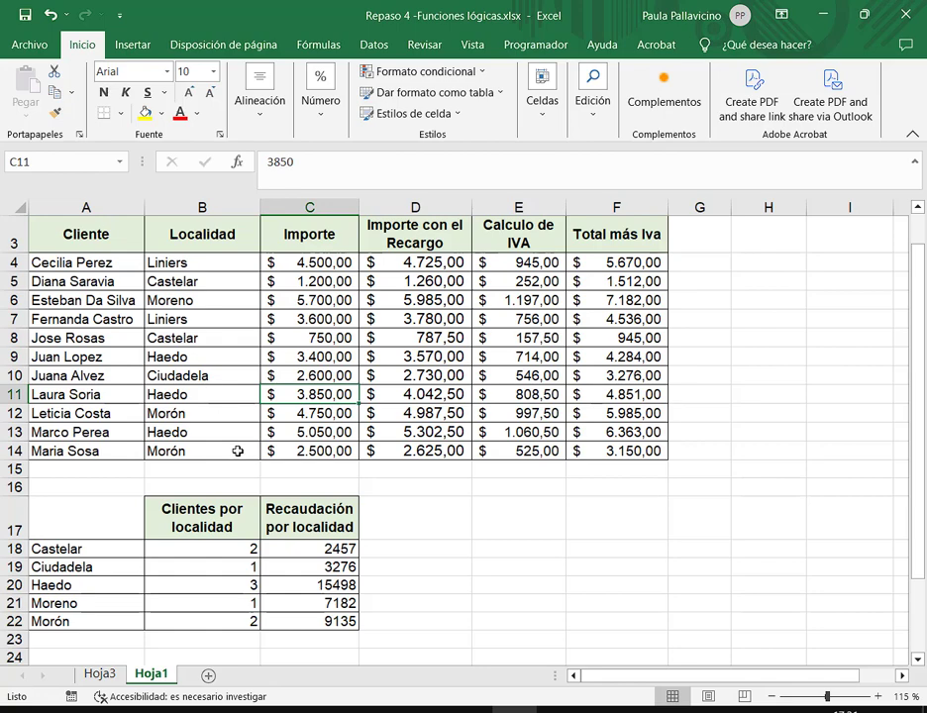
Step: Compare Haedo's client count and revenue in the Hoja1 summary table with the Haedo row of the PivotTable on Hoja3
mouse_move(30, 489)
left_mouse_down()
mouse_move(388, 641)
mouse_move(377, 635)
mouse_move(367, 644)
left_mouse_up()
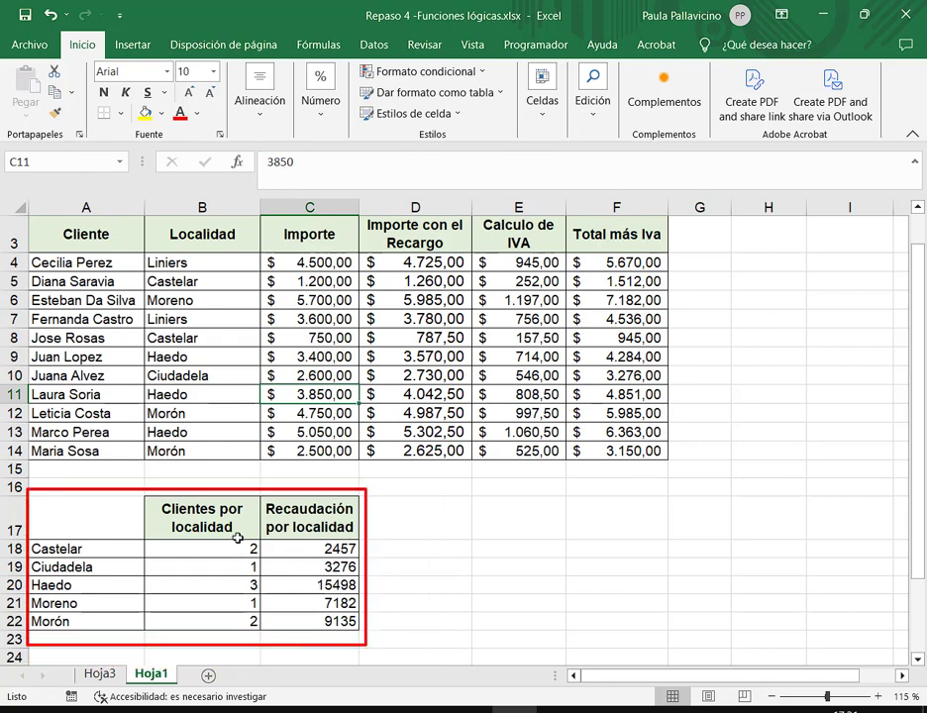
left_click_drag(238, 540, 365, 630)
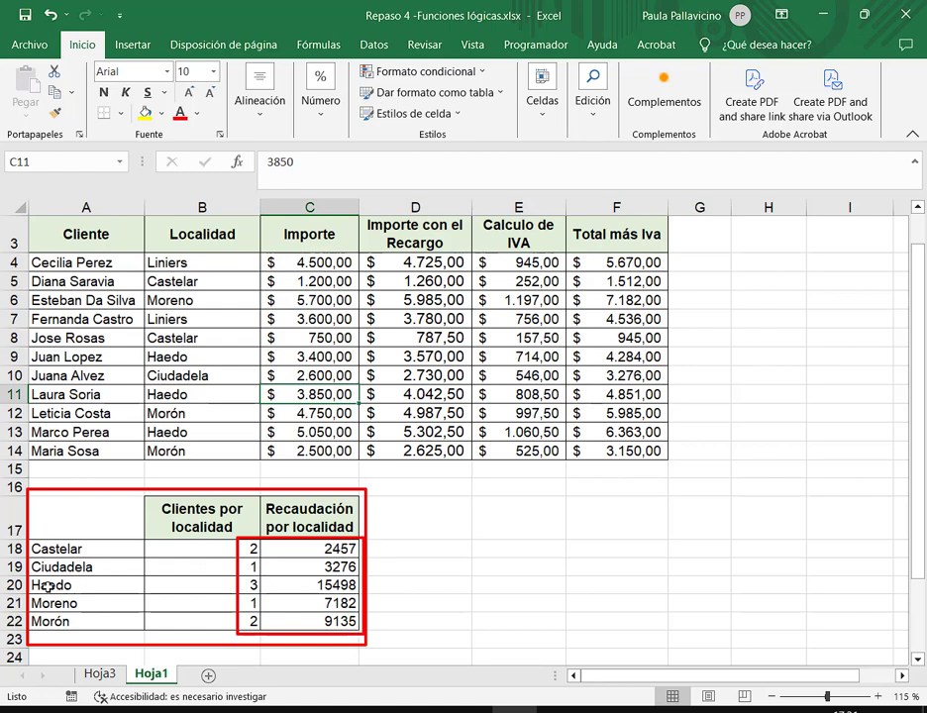
mouse_move(25, 575)
left_mouse_down()
mouse_move(275, 601)
mouse_move(366, 599)
left_mouse_up()
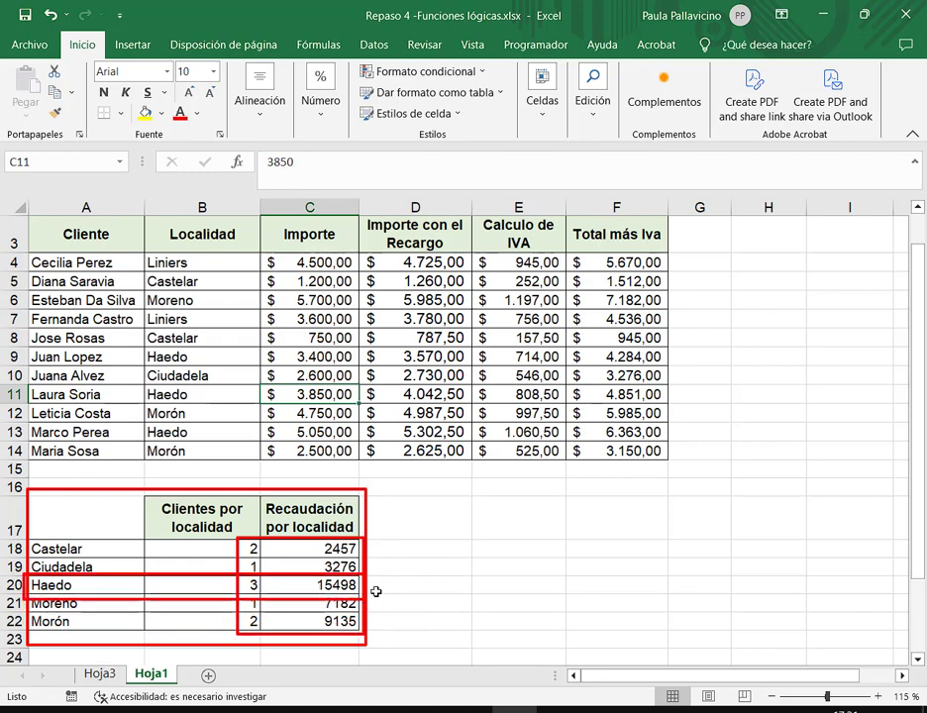
key("Escape")
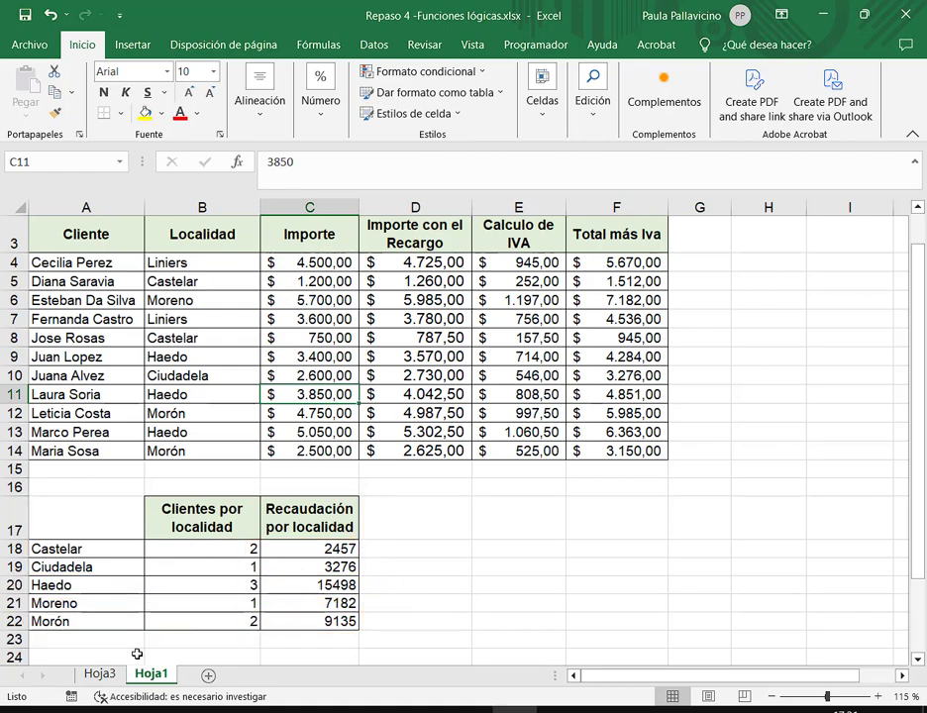
left_click(105, 676)
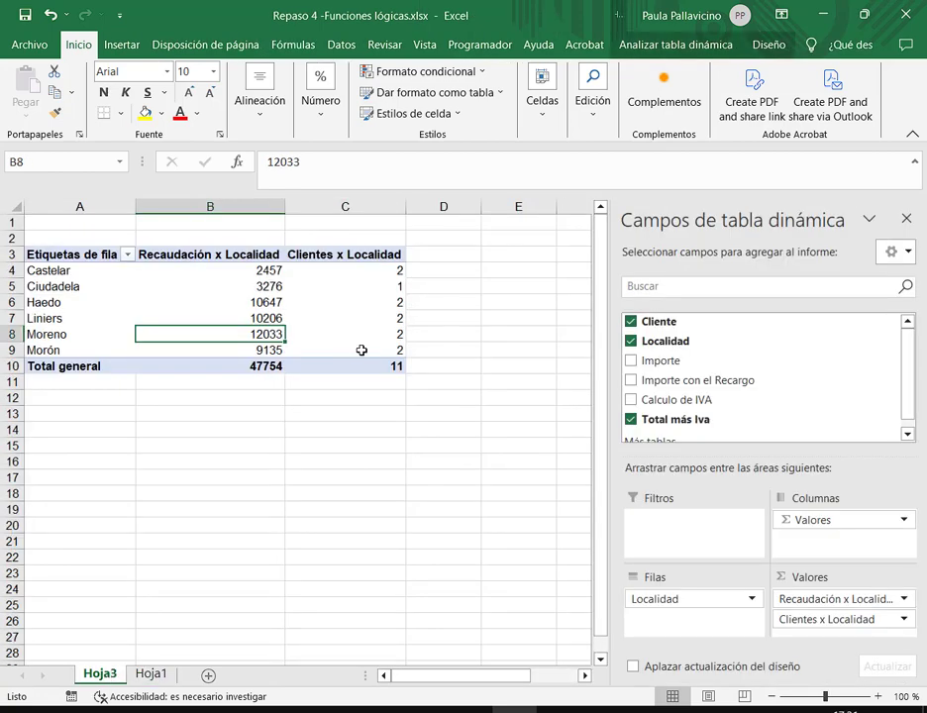
mouse_move(17, 295)
left_mouse_down()
mouse_move(439, 299)
mouse_move(412, 307)
left_mouse_up()
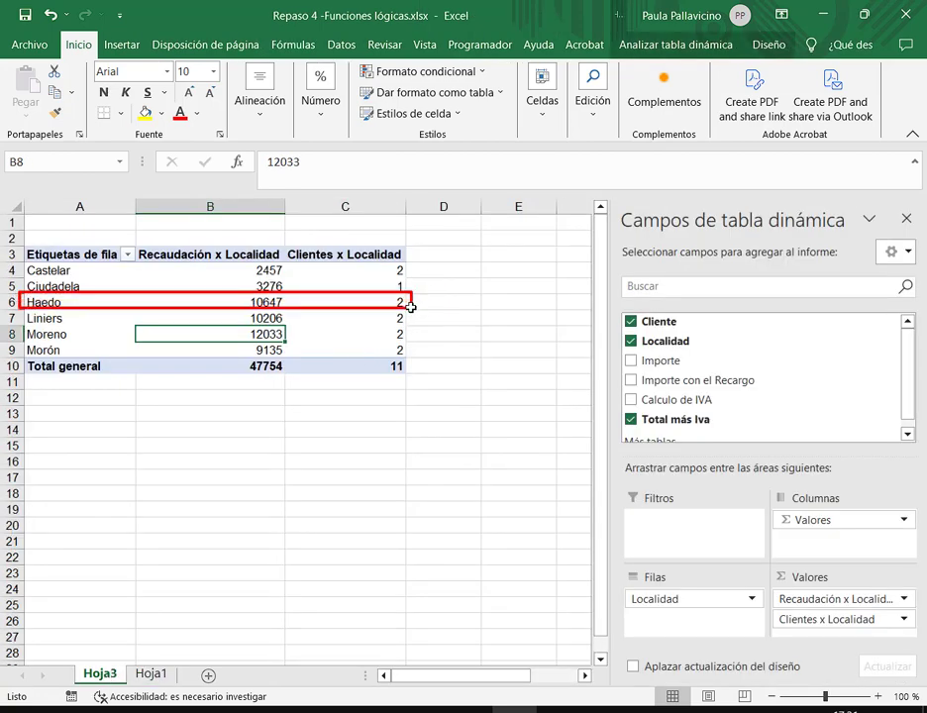
key("Escape")
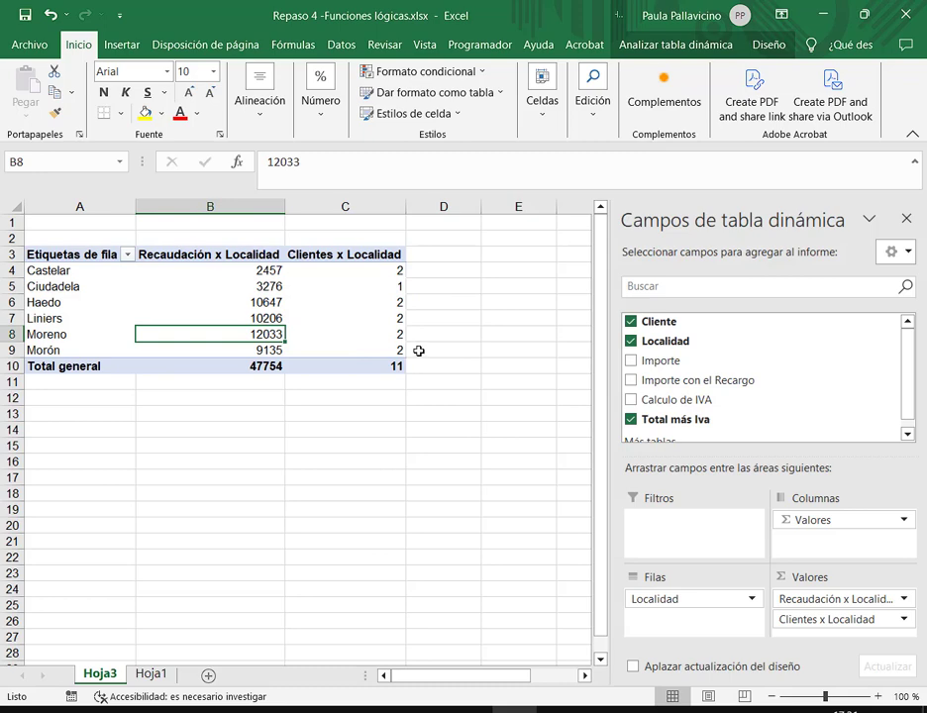
Step: Refresh the PivotTable on Hoja3 with the current source data
left_click(380, 284)
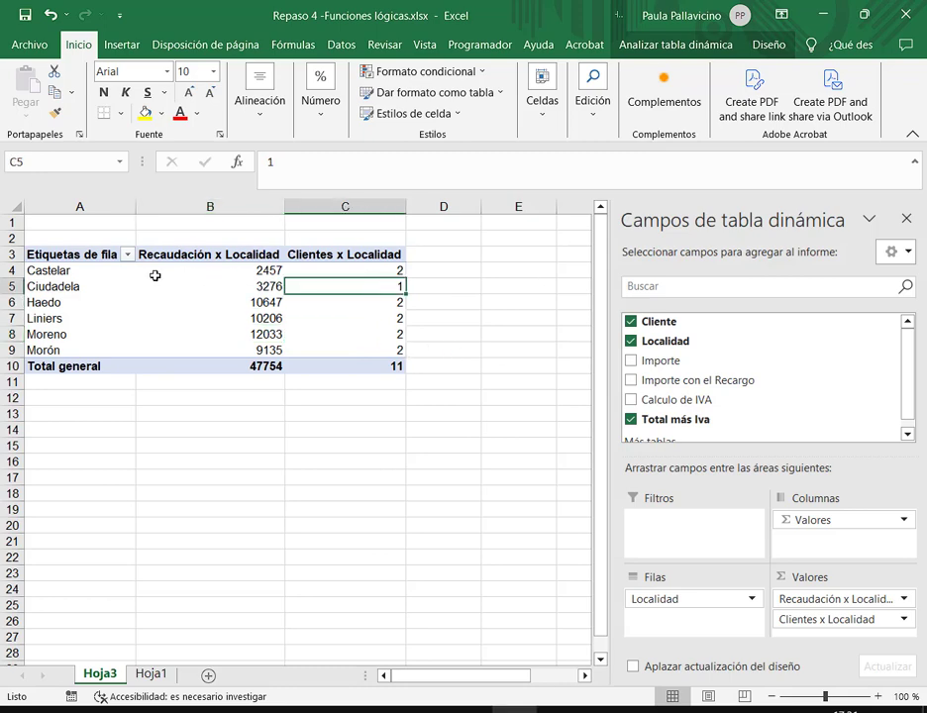
left_click(155, 275)
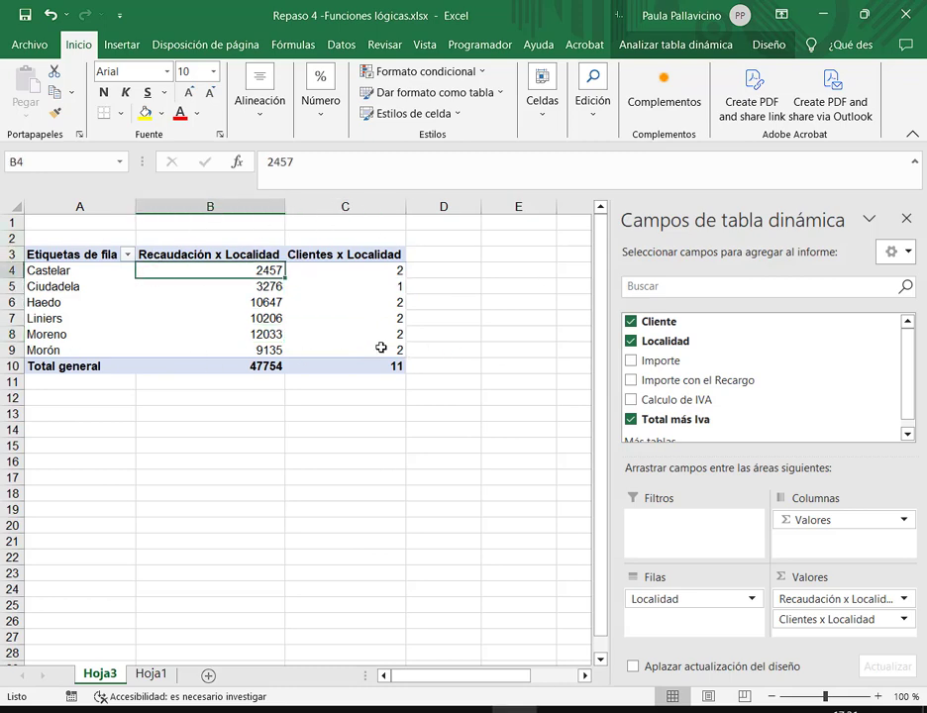
left_click_drag(608, 34, 740, 56)
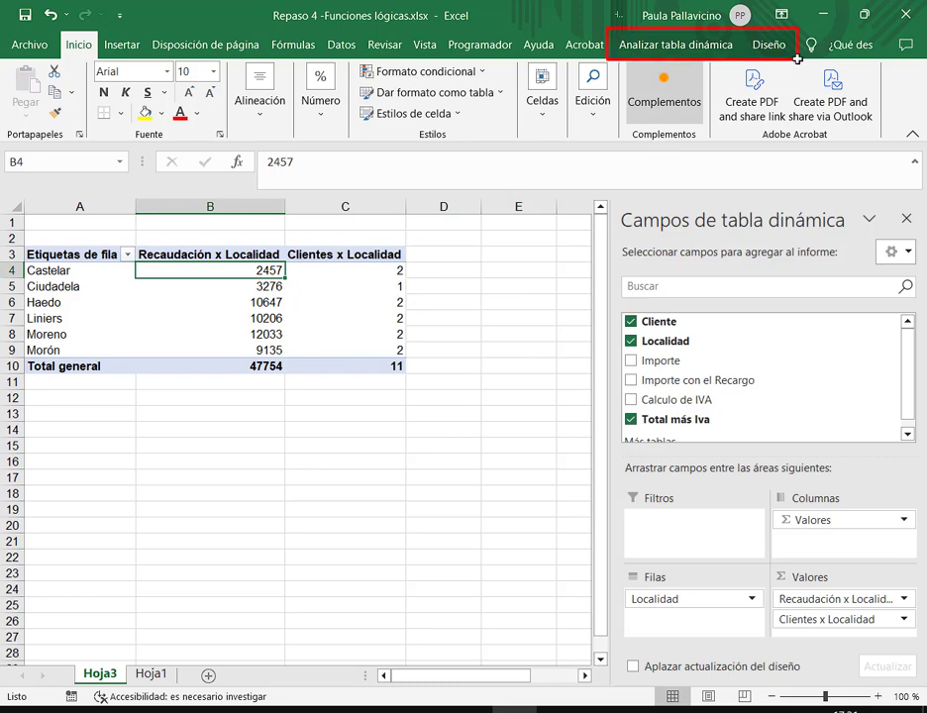
left_click(670, 44)
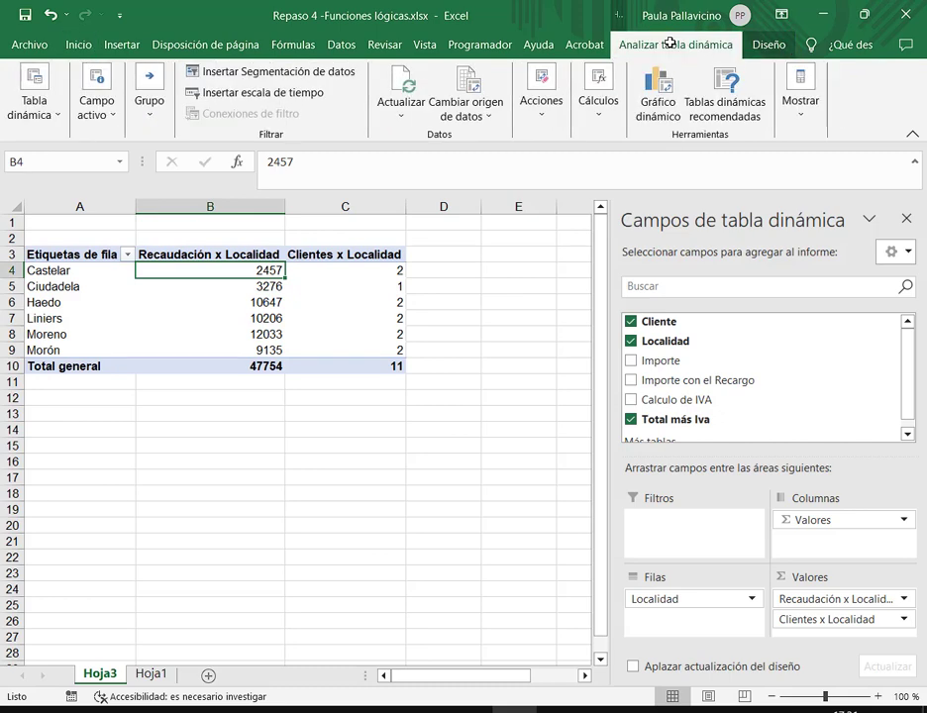
left_click_drag(365, 57, 430, 107)
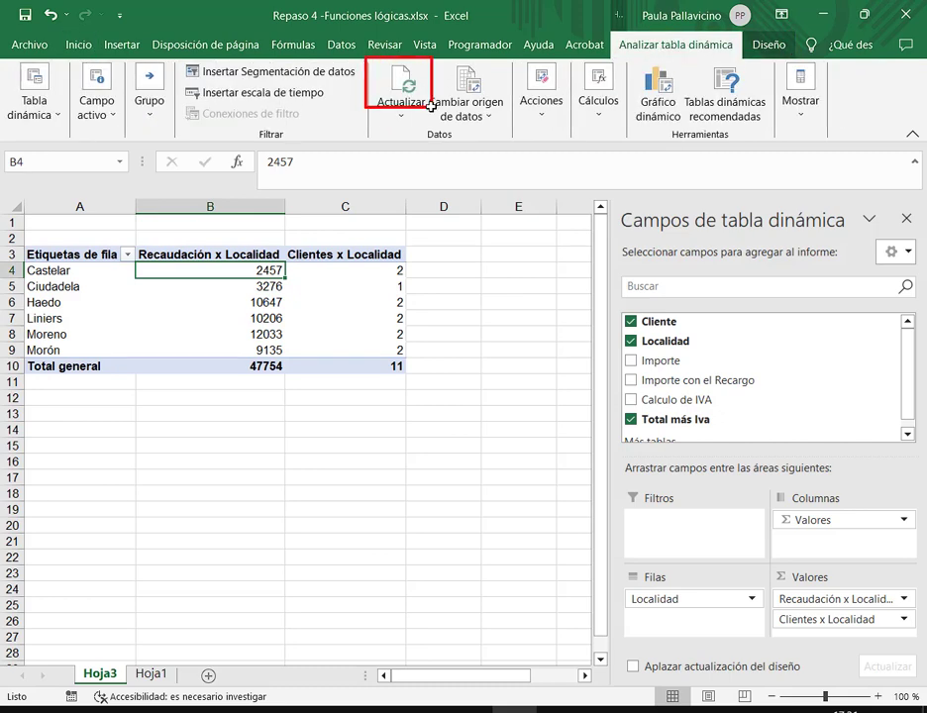
left_click_drag(423, 203, 407, 112)
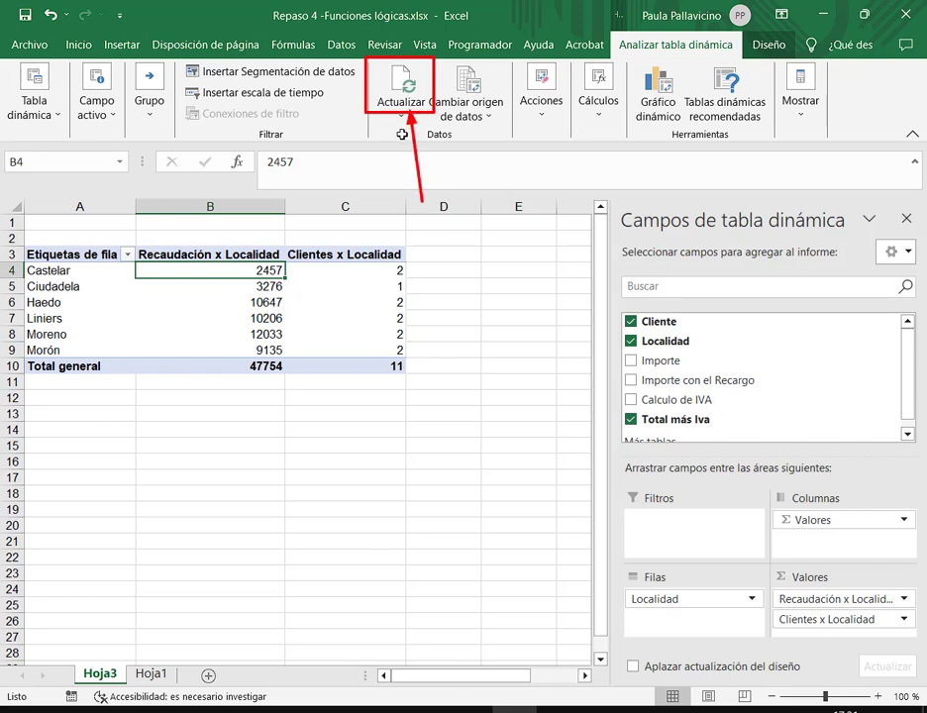
left_click(401, 75)
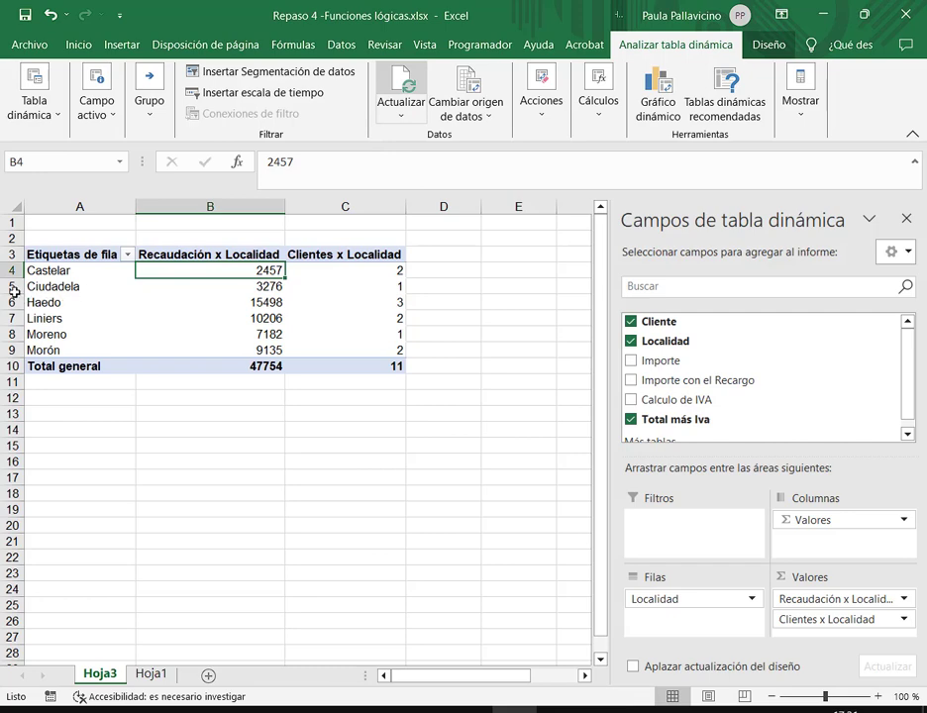
Step: Check Haedo's revenue and client count in the refreshed PivotTable
mouse_move(15, 293)
left_mouse_down()
mouse_move(410, 323)
mouse_move(399, 316)
left_mouse_up()
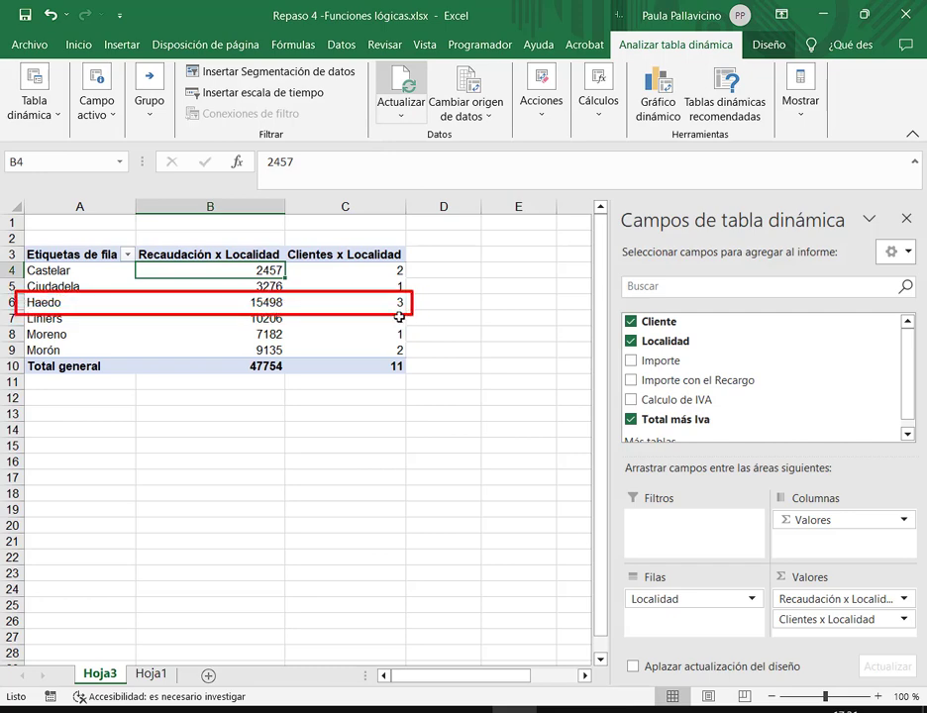
left_click_drag(324, 213, 288, 295)
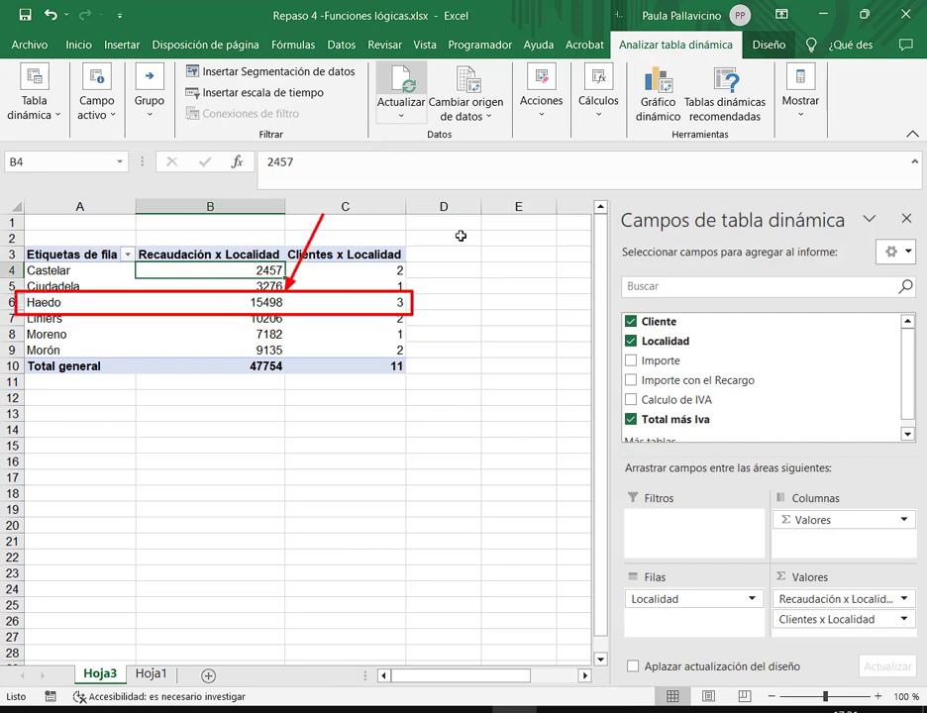
left_click_drag(462, 227, 411, 295)
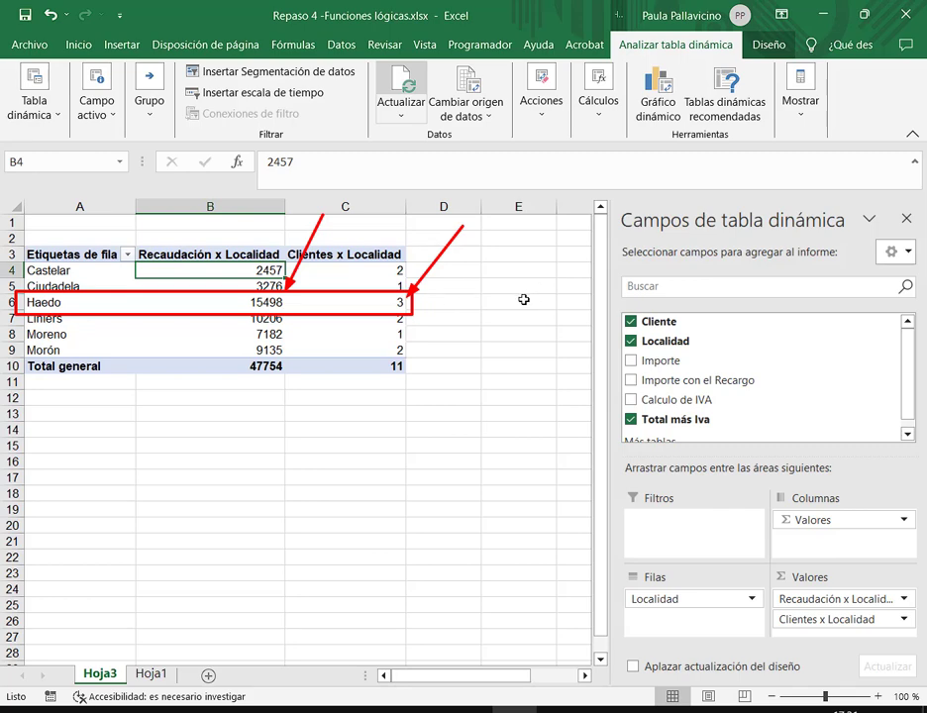
key("Escape")
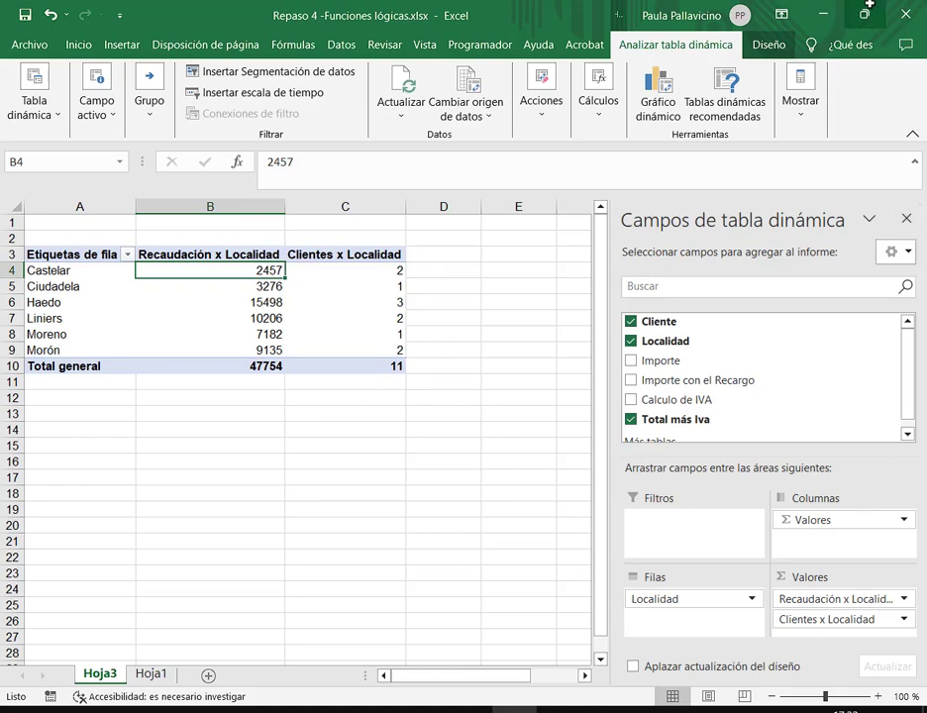
Step: Close the PivotTable field list, take the workbook out of full-screen size and switch to the Google Meet call
left_click(865, 12)
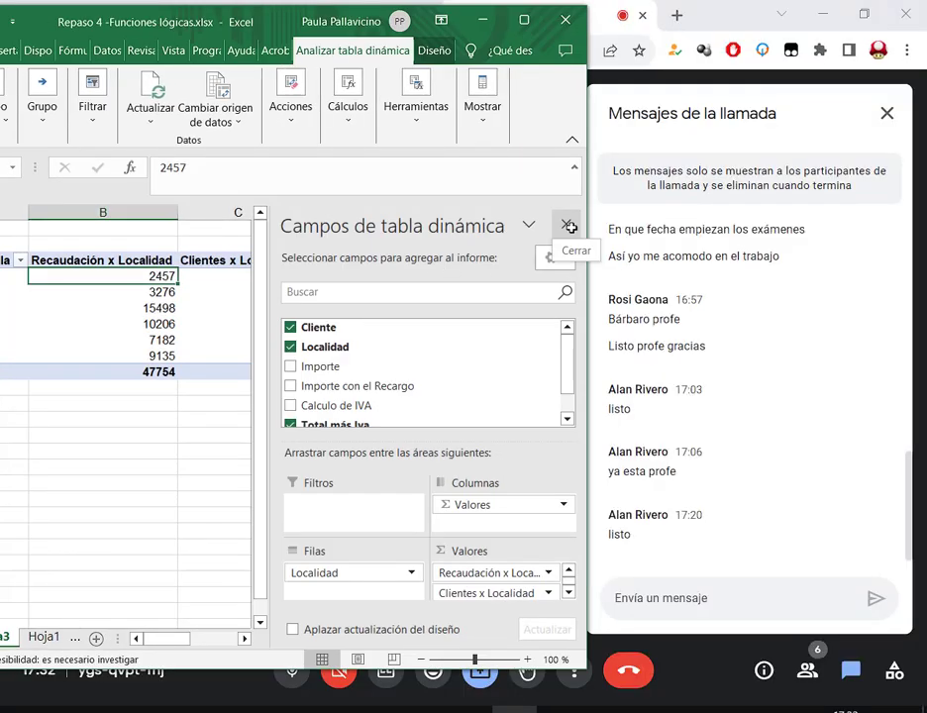
left_click(568, 226)
left_click(262, 532)
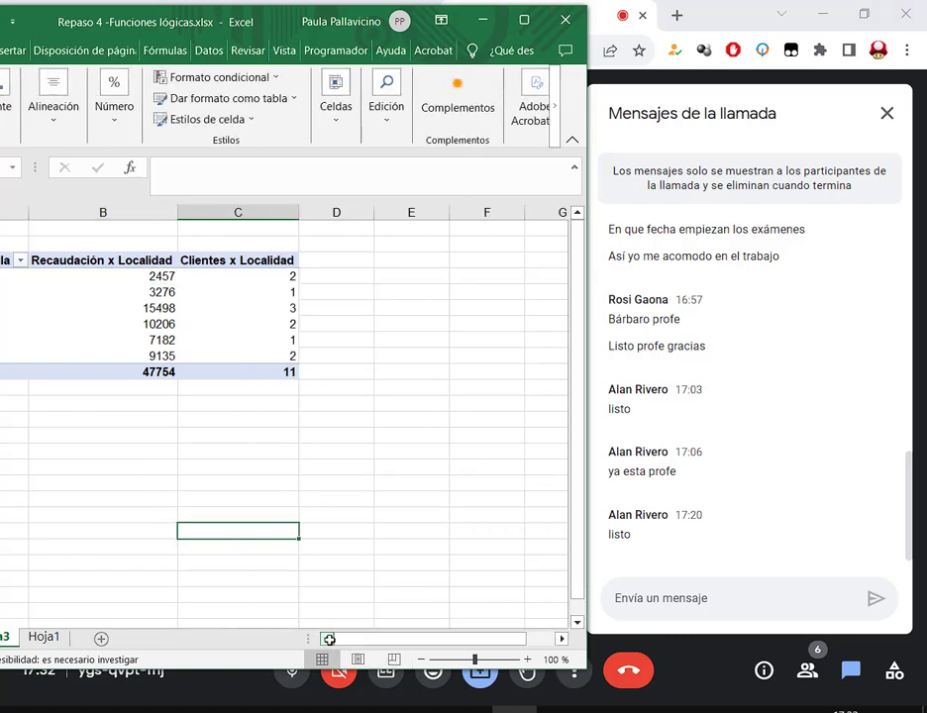
mouse_move(264, 22)
left_mouse_down()
mouse_move(406, 32)
mouse_move(352, 12)
mouse_move(284, 12)
mouse_move(266, 25)
left_mouse_up()
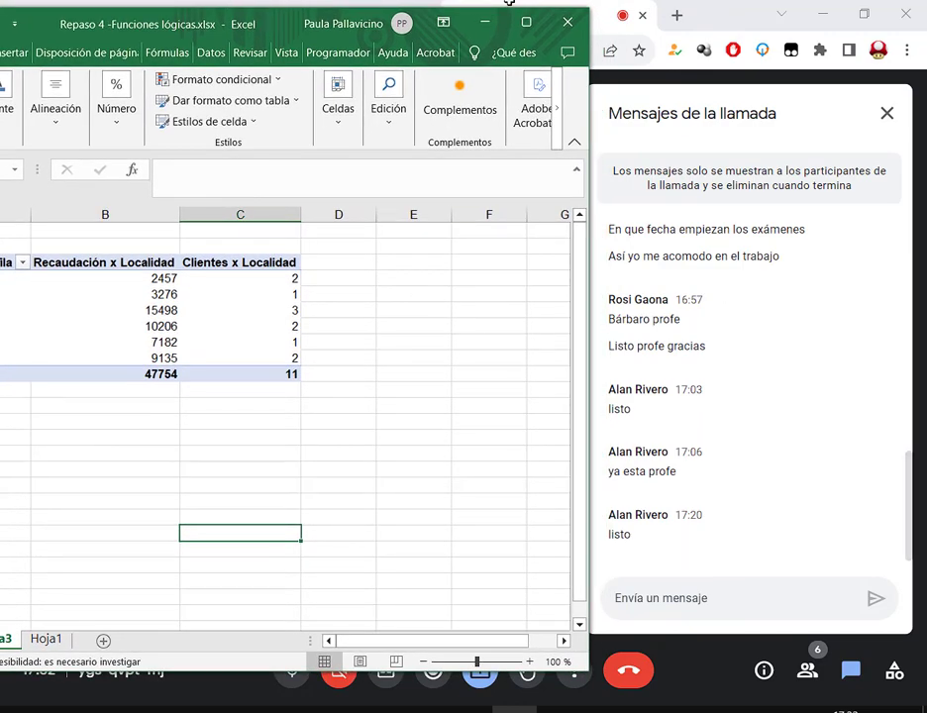
left_click(488, 22)
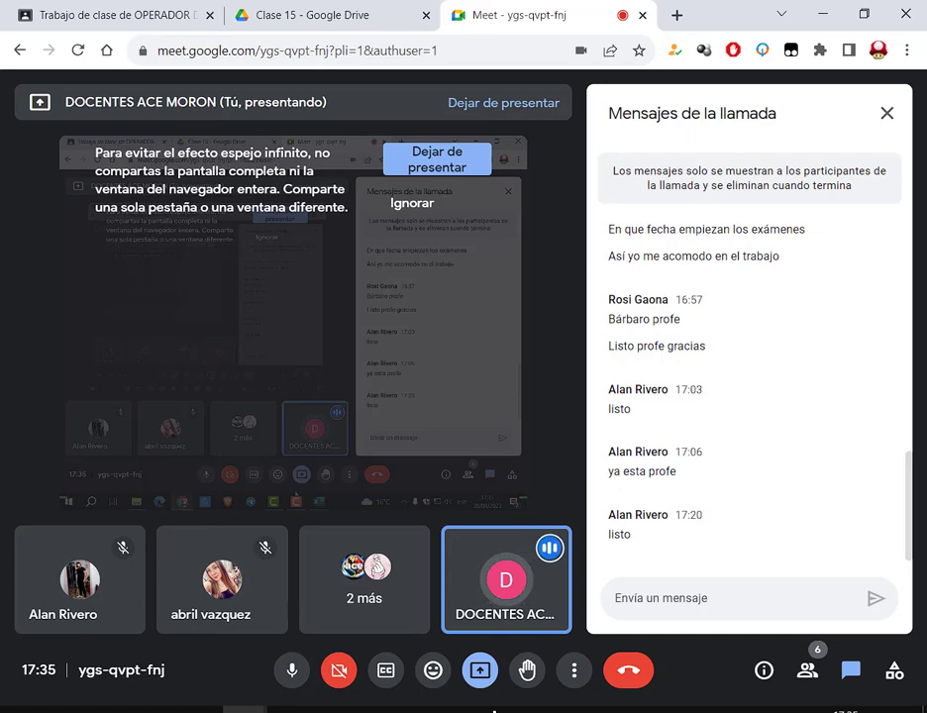
Step: Return to the maximized Excel workbook and review the CONTAR.SI formula in B18 and the SUMAR.SI formula in C18 on Hoja1
key("alt+Tab")
key("super+Up")
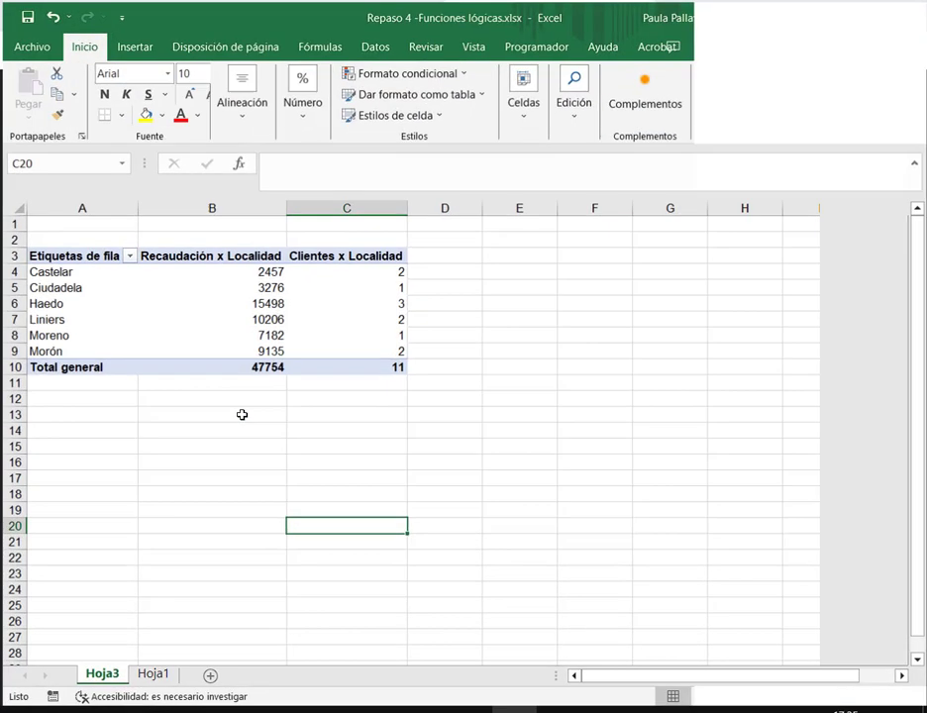
left_click(146, 673)
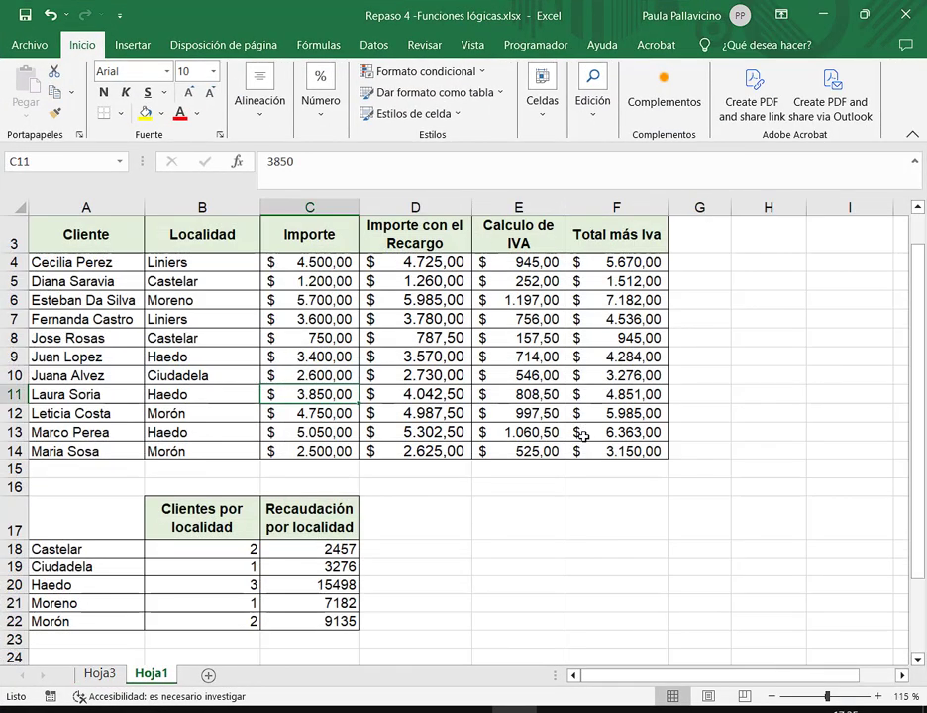
left_click(135, 237)
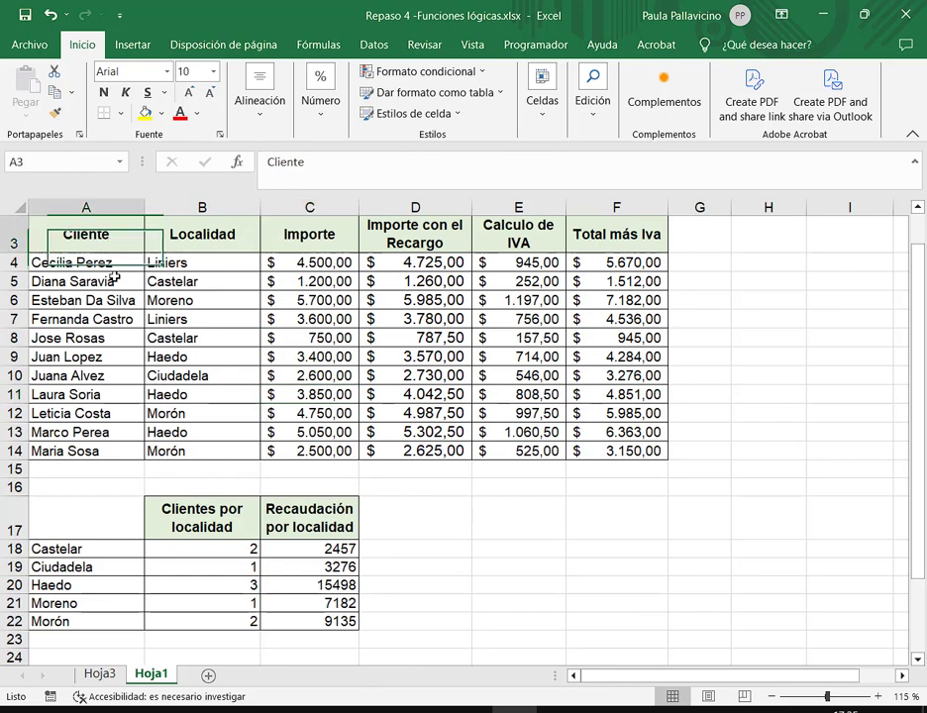
left_click(304, 337)
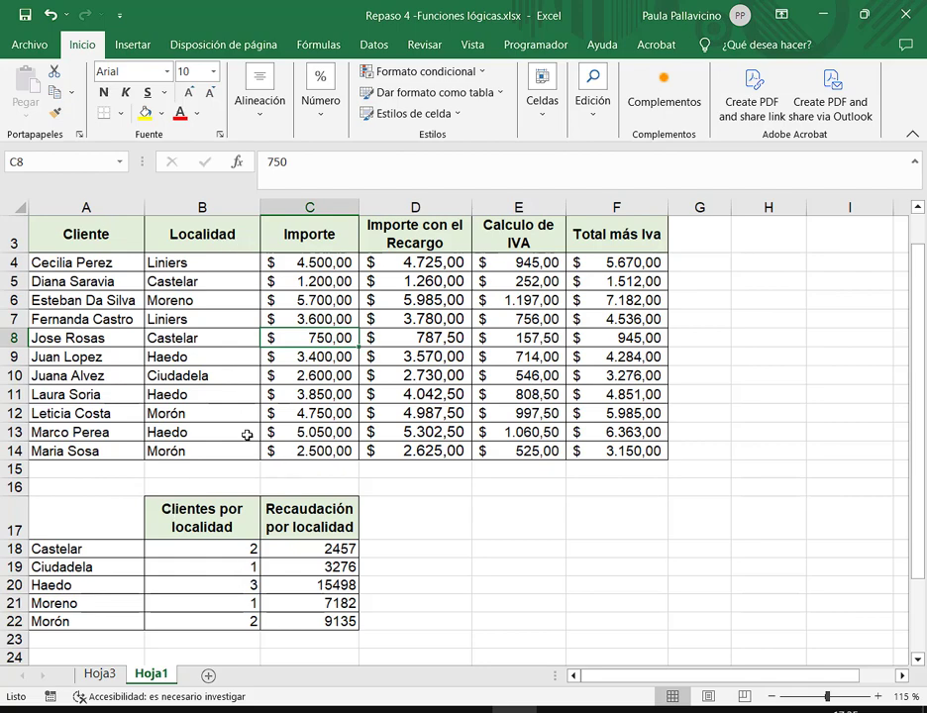
left_click(190, 546)
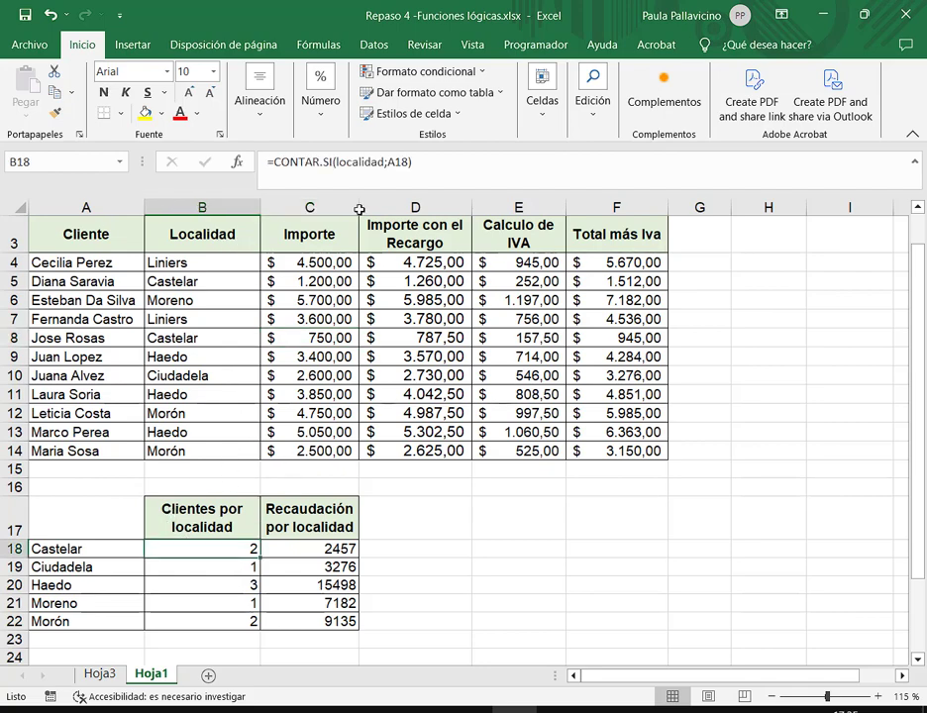
left_click(289, 553)
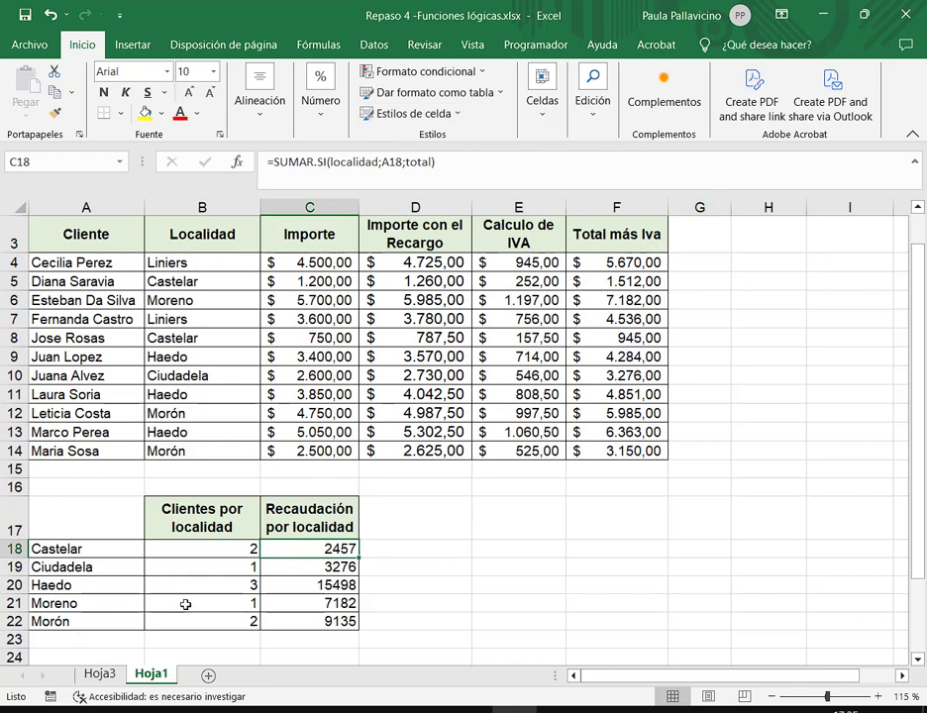
Step: Review the PivotTable's revenue per locality on Hoja3 and switch back to the Google Meet call
left_click(95, 673)
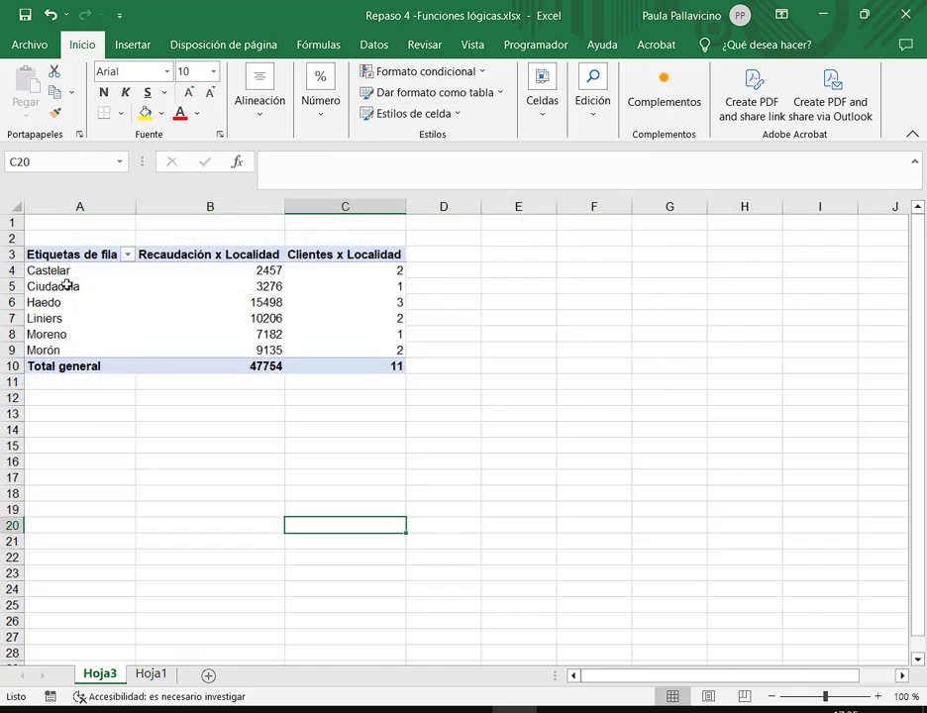
left_click(211, 315)
left_click(213, 298)
left_click(218, 323)
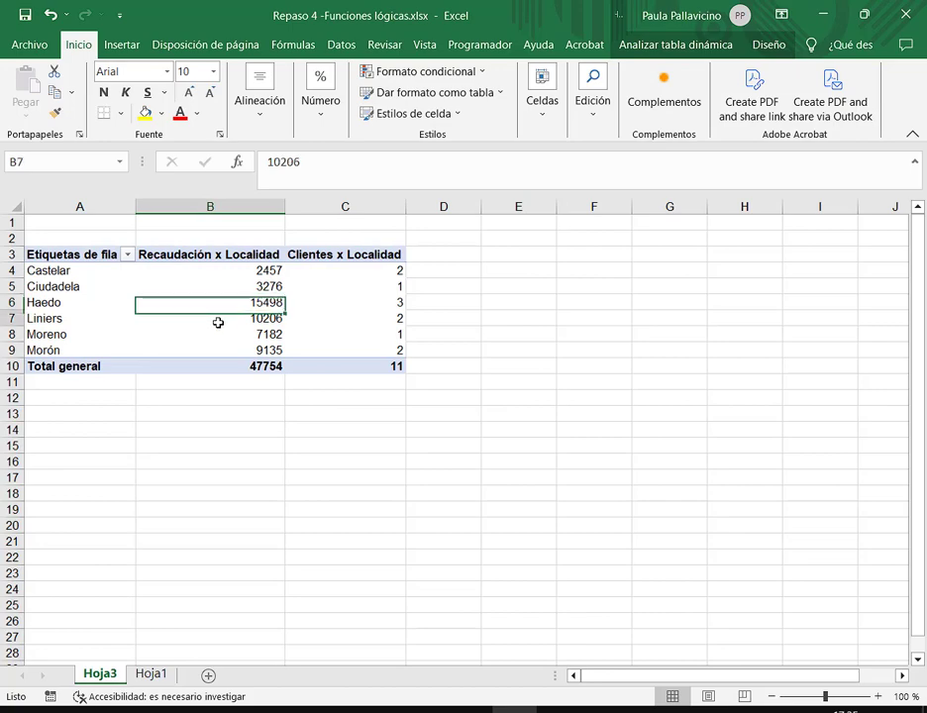
left_click(826, 10)
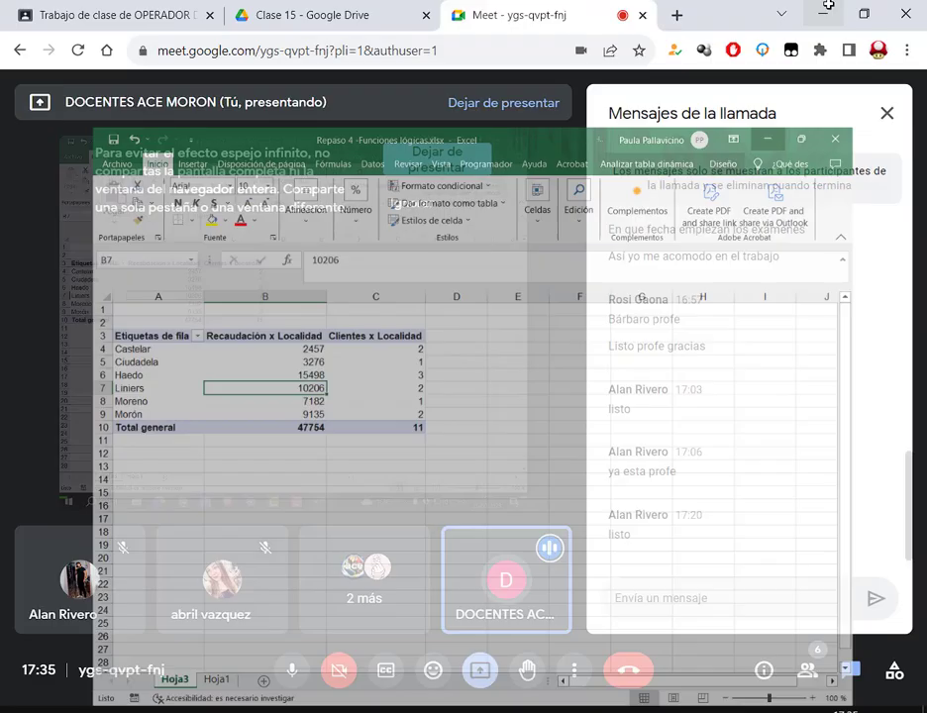